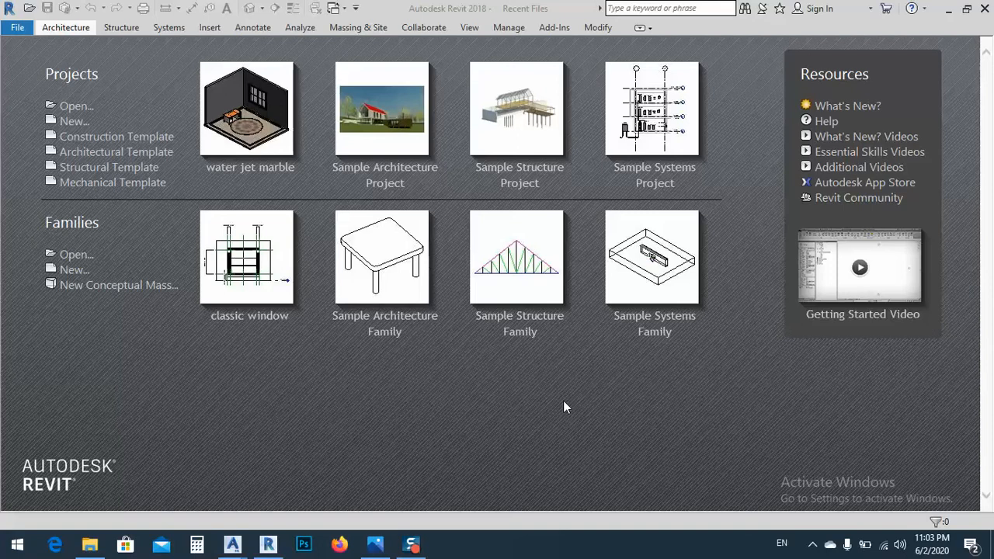
# Check the arched window reference photo, and create a new family in Revit from the English Metric Window template
pyautogui.click(375, 545)
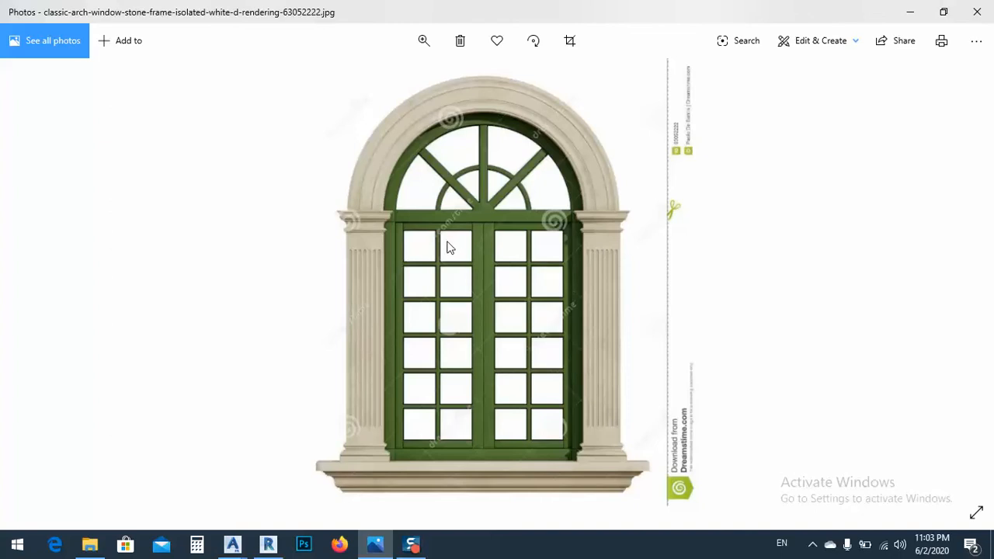
pyautogui.click(267, 546)
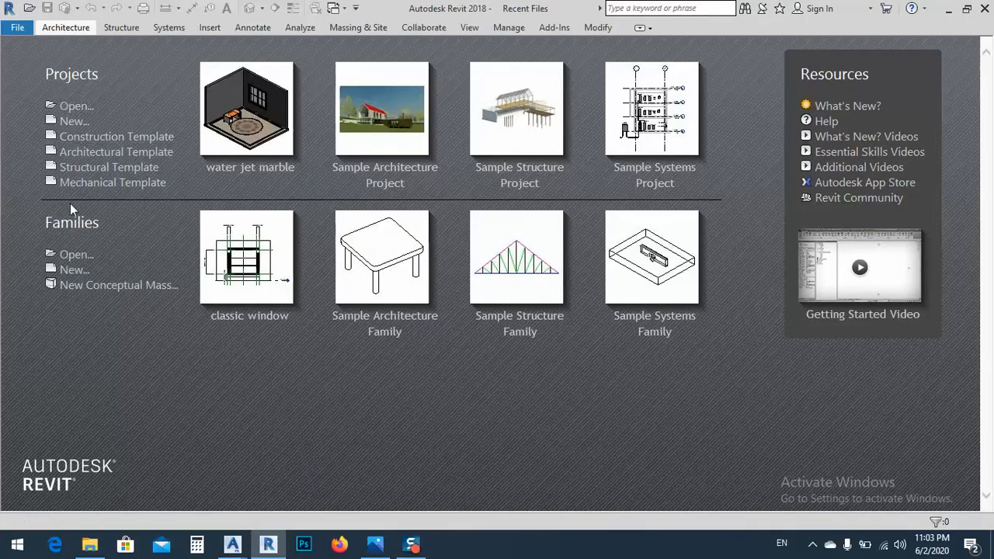
pyautogui.click(72, 271)
pyautogui.click(644, 123)
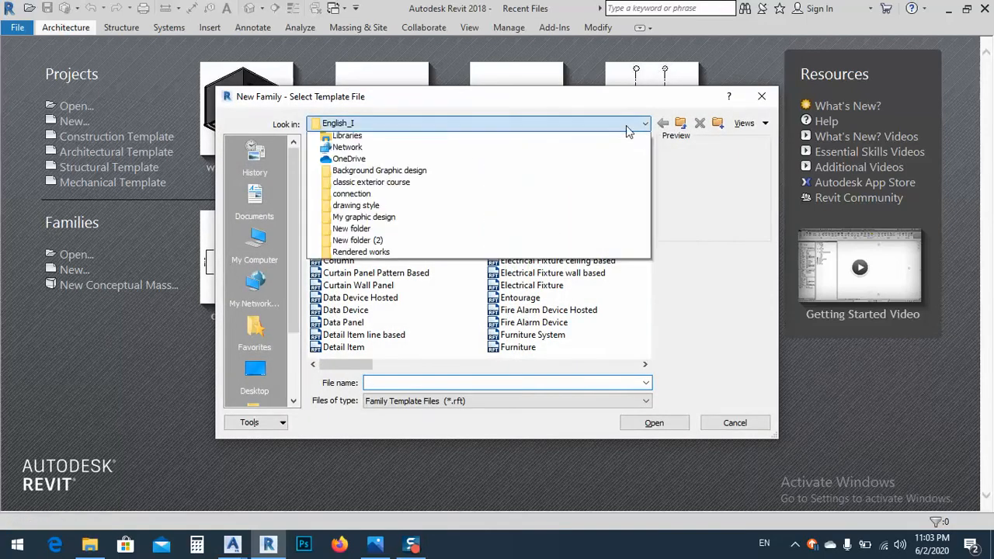
pyautogui.click(334, 203)
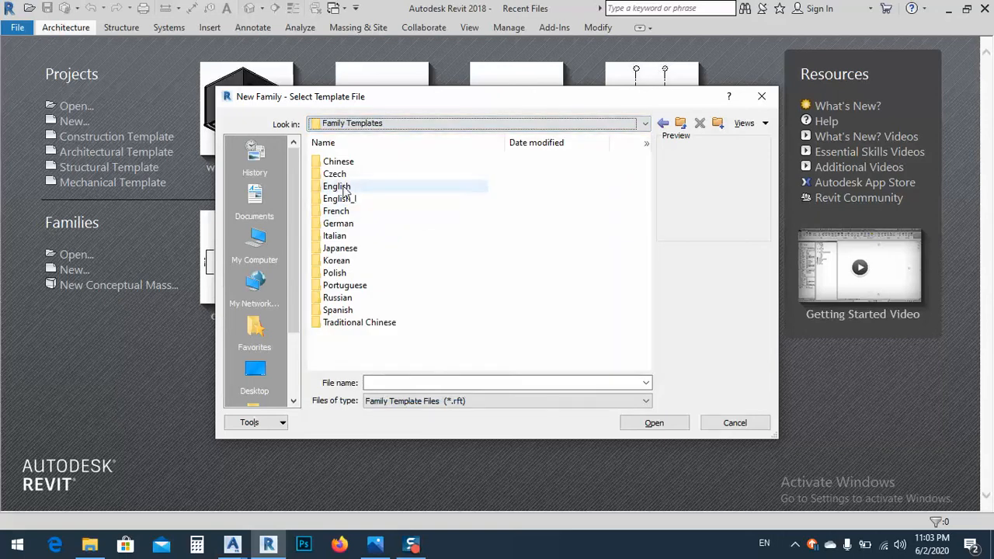
pyautogui.click(340, 190)
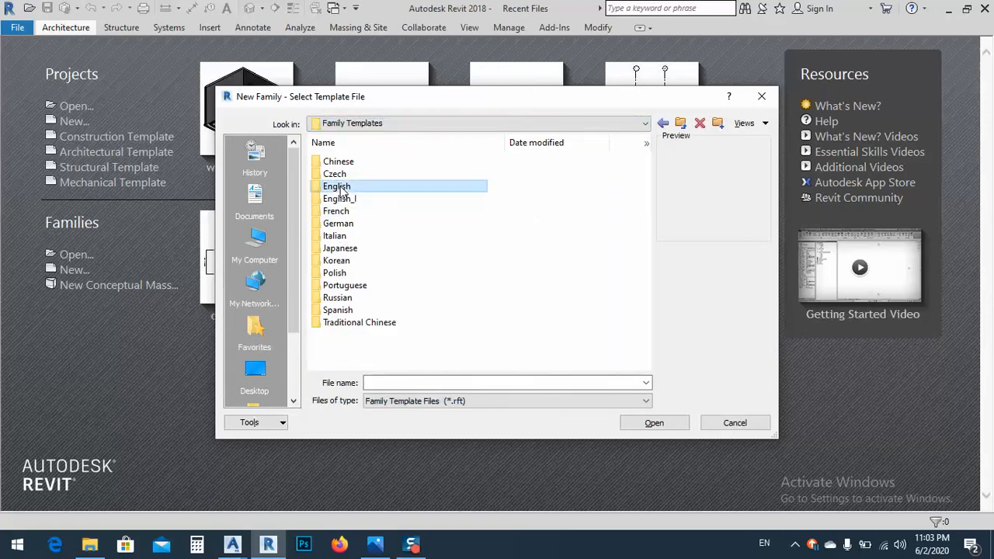
pyautogui.doubleClick(337, 190)
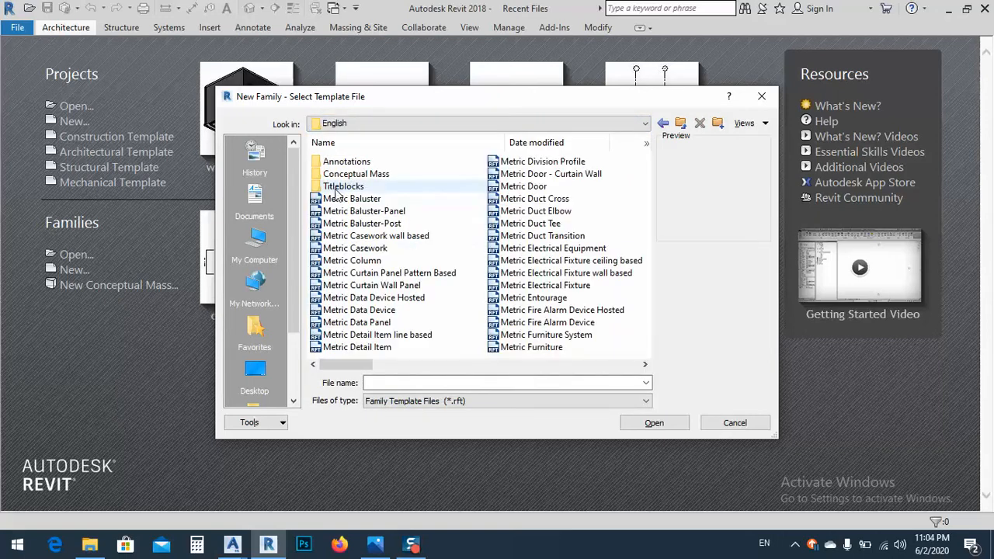
pyautogui.scroll(-5, 373, 297)
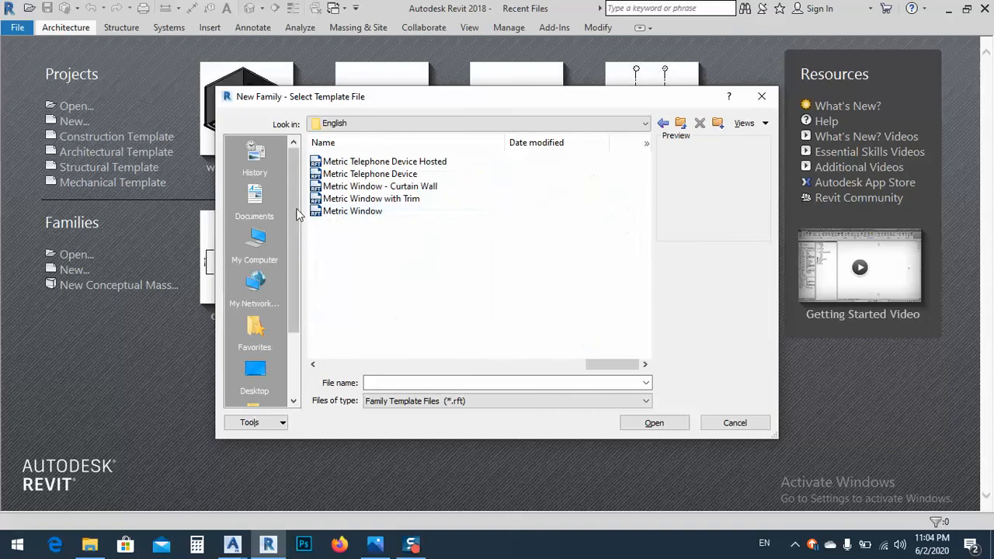
pyautogui.click(346, 217)
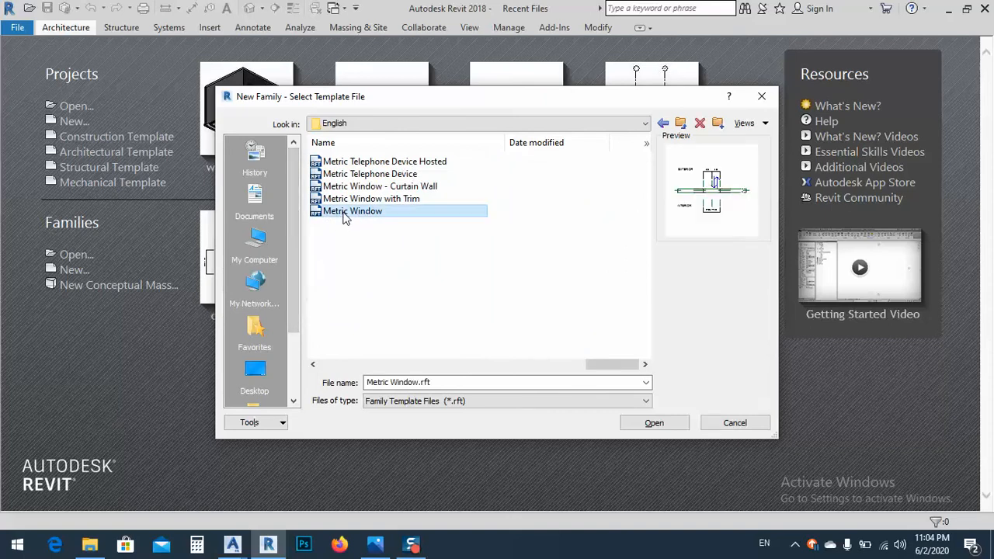
pyautogui.doubleClick(346, 218)
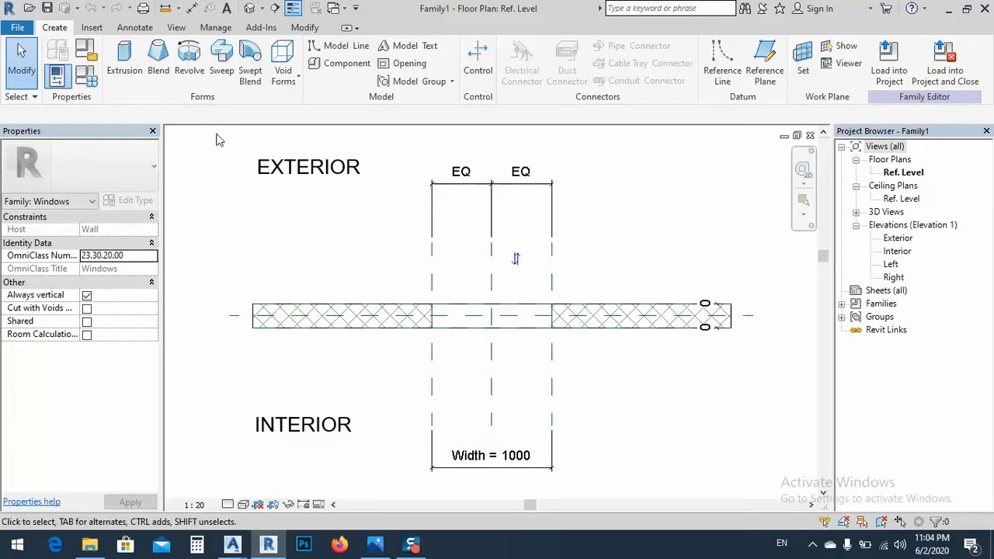
# Set the family's Width to 2200, Height to 1800 and Default Sill Height to 500 mm, and apply the values
pyautogui.click(84, 79)
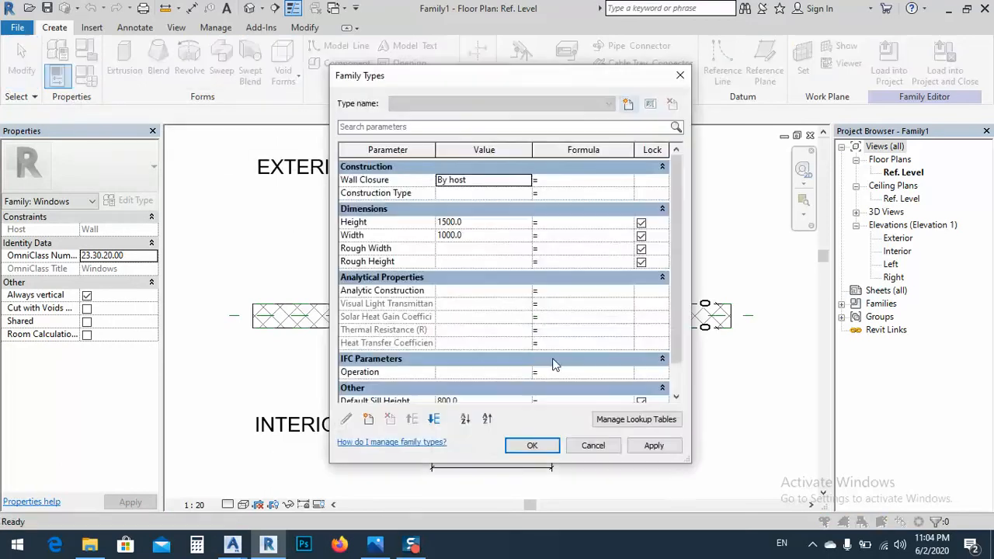
pyautogui.click(480, 236)
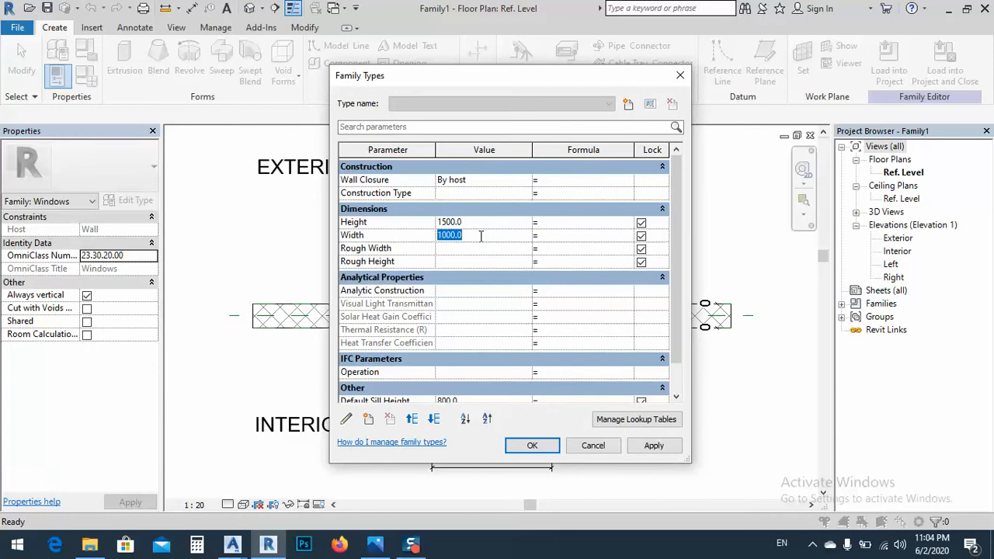
pyautogui.write('2200')
pyautogui.click(474, 223)
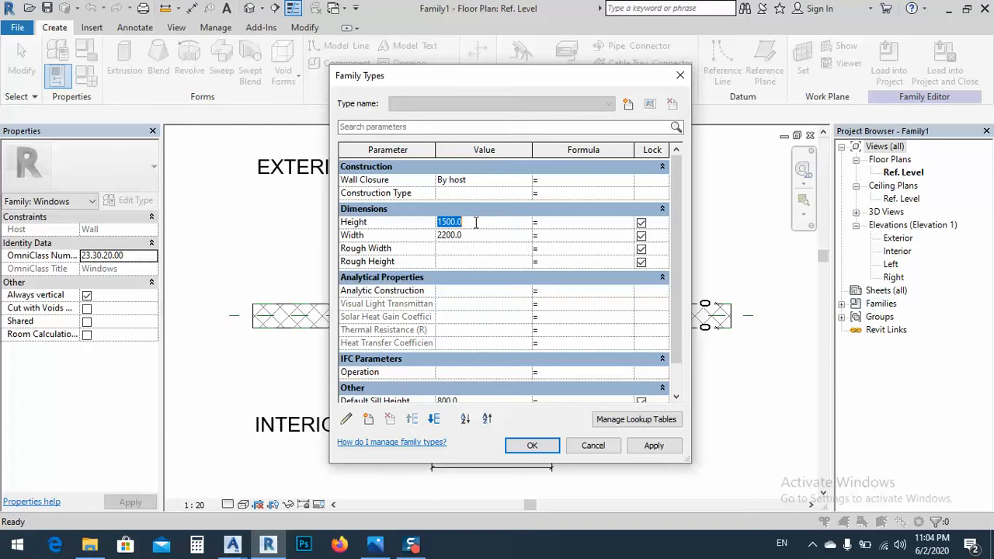
pyautogui.write('1')
pyautogui.scroll(-1, 476, 223)
pyautogui.click(466, 359)
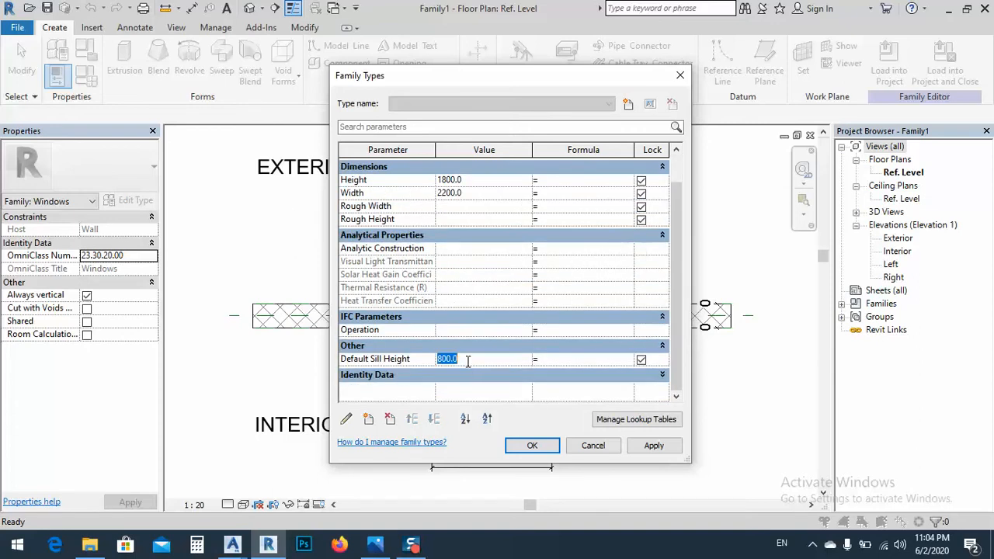
pyautogui.write('500')
pyautogui.click(655, 446)
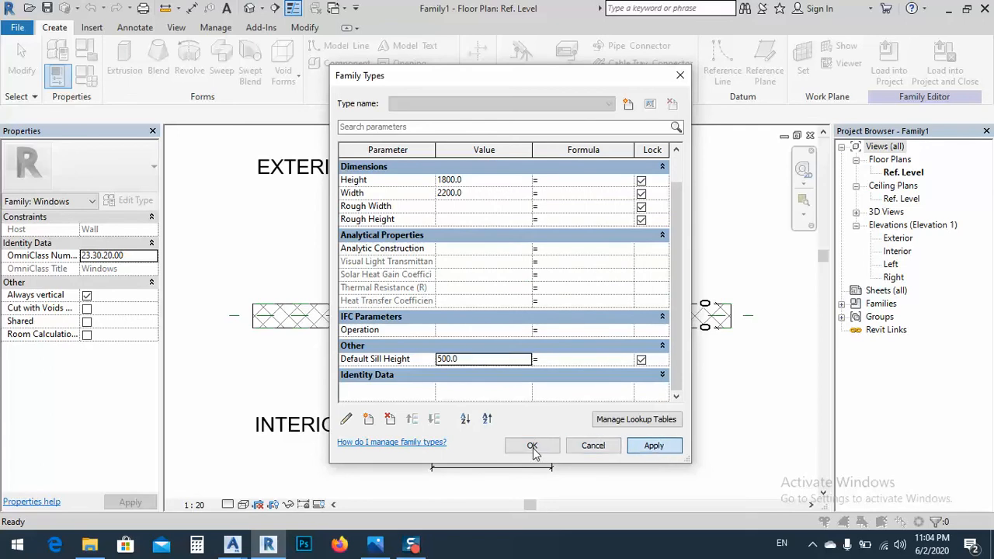
pyautogui.click(653, 450)
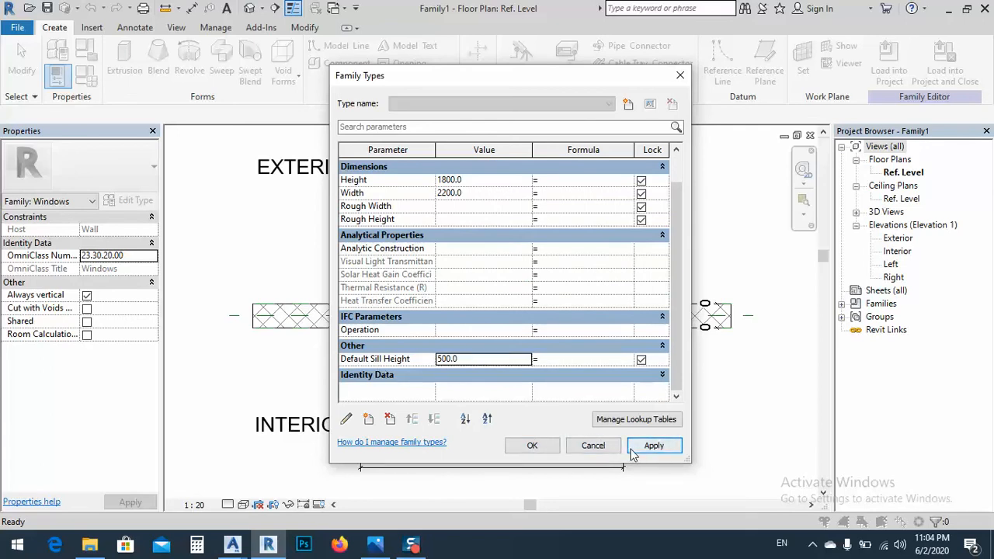
pyautogui.click(532, 446)
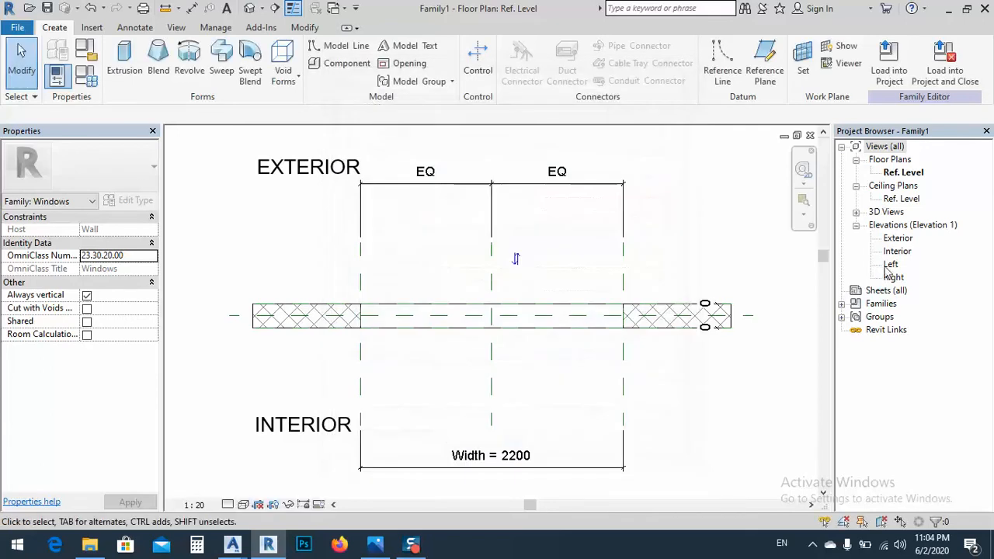
# Open the Exterior elevation view of the window family
pyautogui.doubleClick(898, 238)
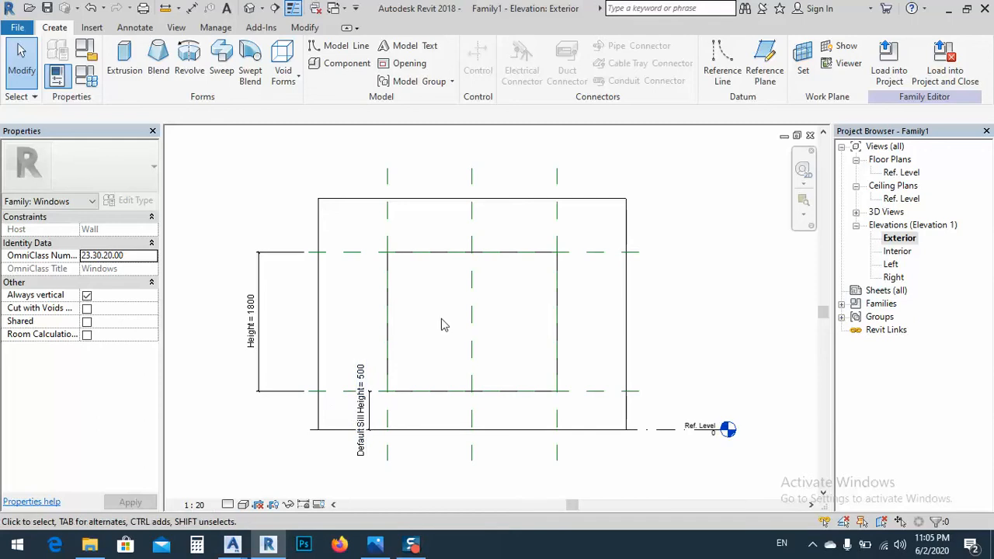
pyautogui.moveTo(441, 325); pyautogui.dragTo(482, 308, button='middle')
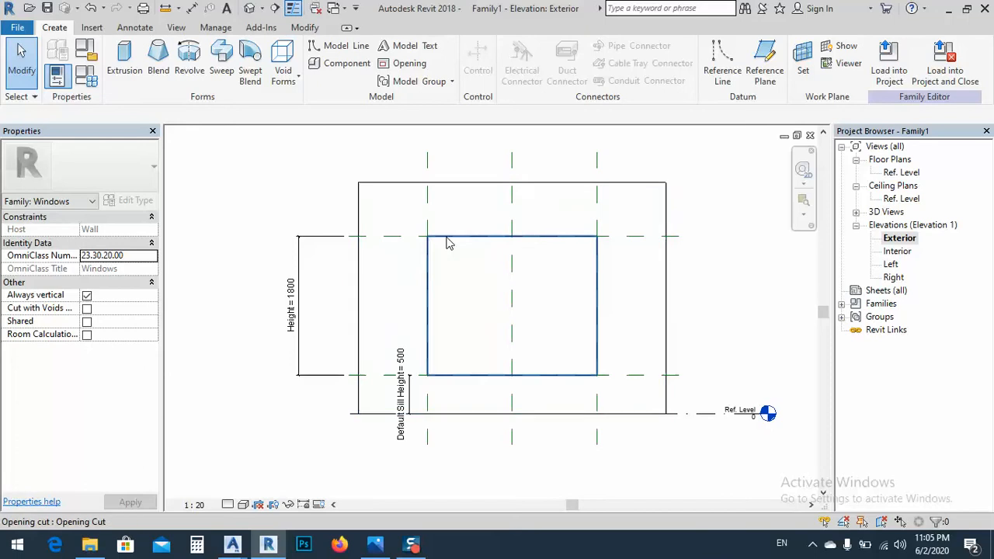
pyautogui.click(426, 245)
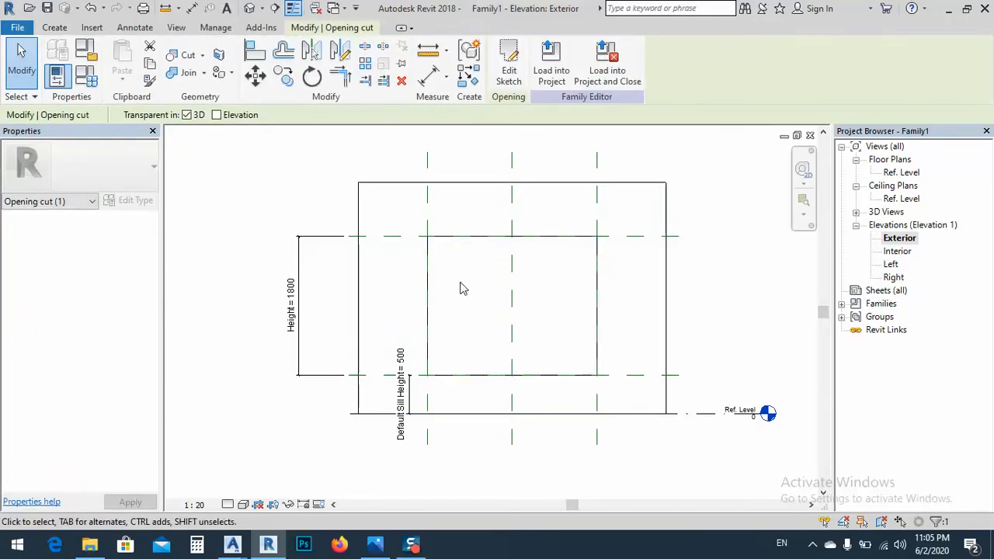
pyautogui.click(460, 289)
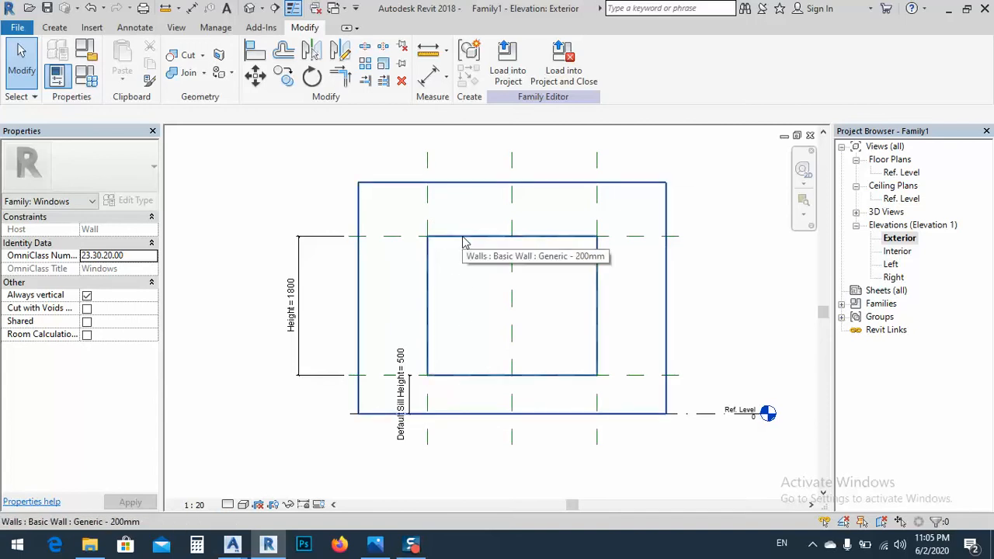
pyautogui.press('Tab')
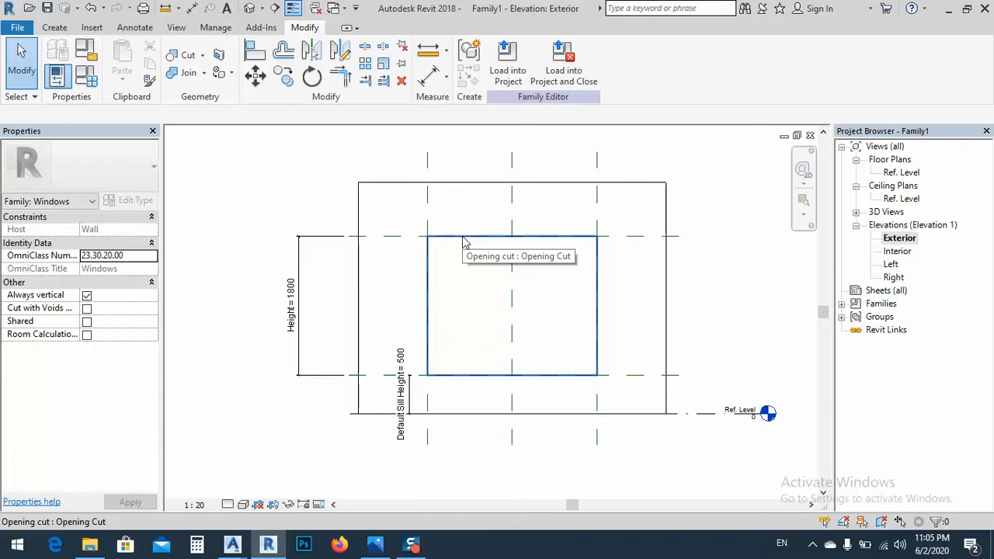
pyautogui.click(464, 243)
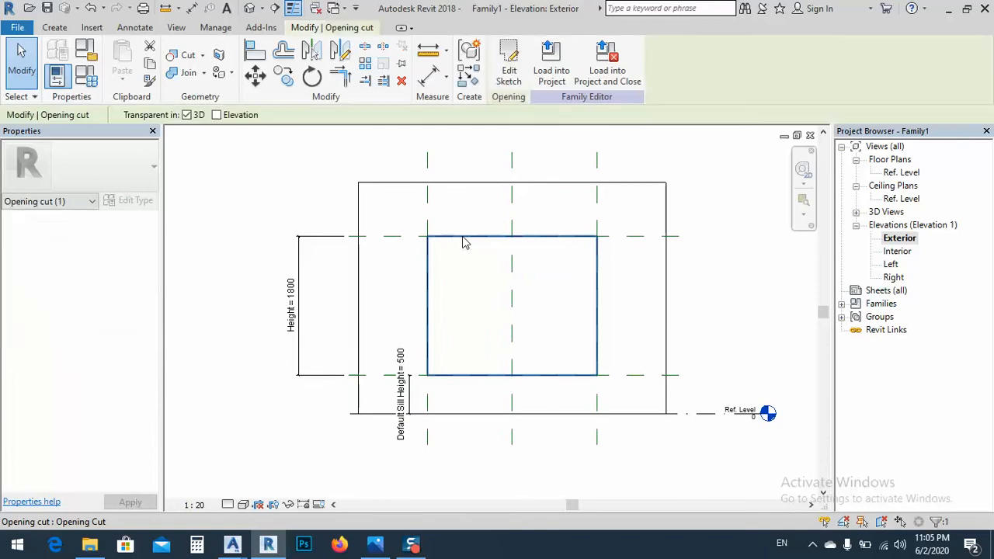
pyautogui.click(510, 72)
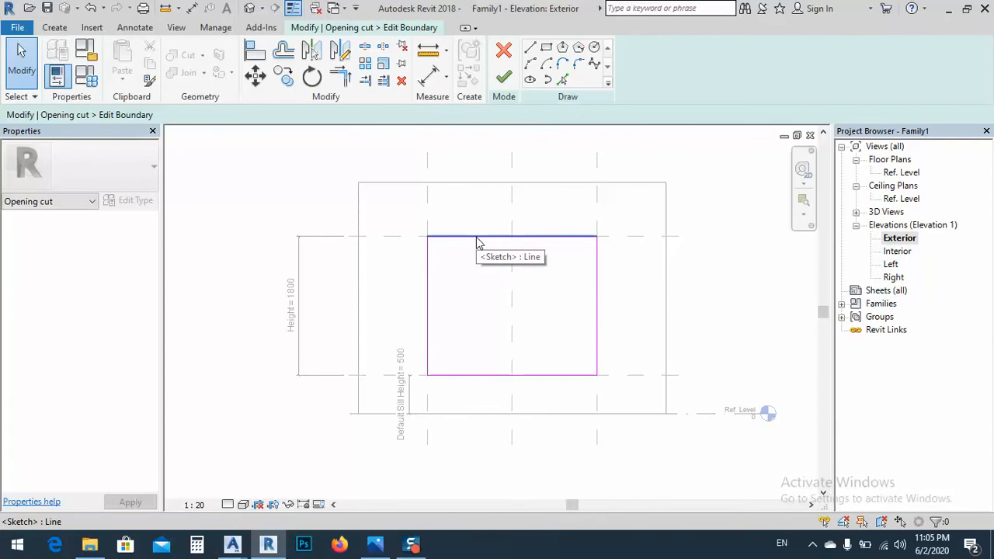
pyautogui.click(504, 76)
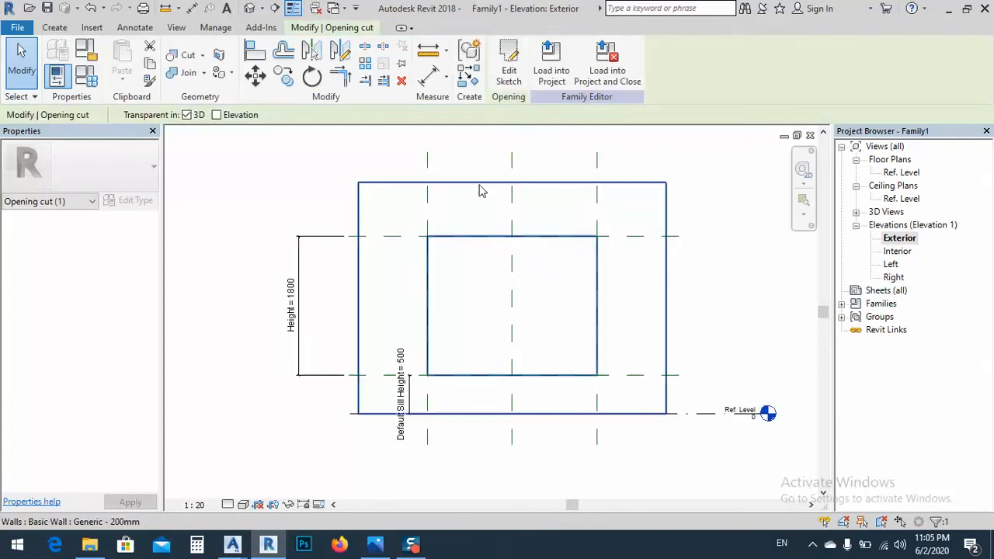
# Stretch the host wall's top edge upward to a wall height of 4000 mm
pyautogui.click(501, 237)
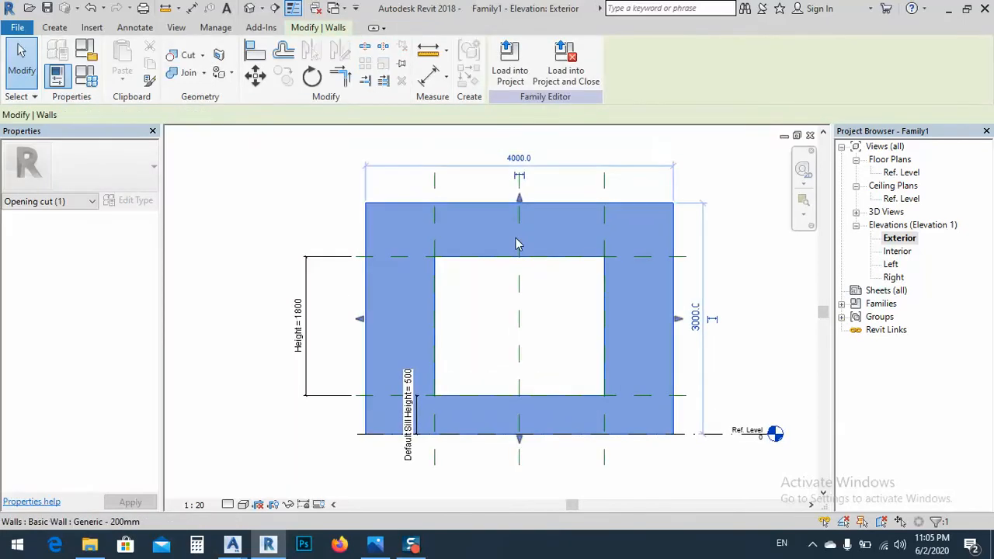
pyautogui.moveTo(523, 202); pyautogui.dragTo(521, 129)
pyautogui.scroll(-2, 471, 318)
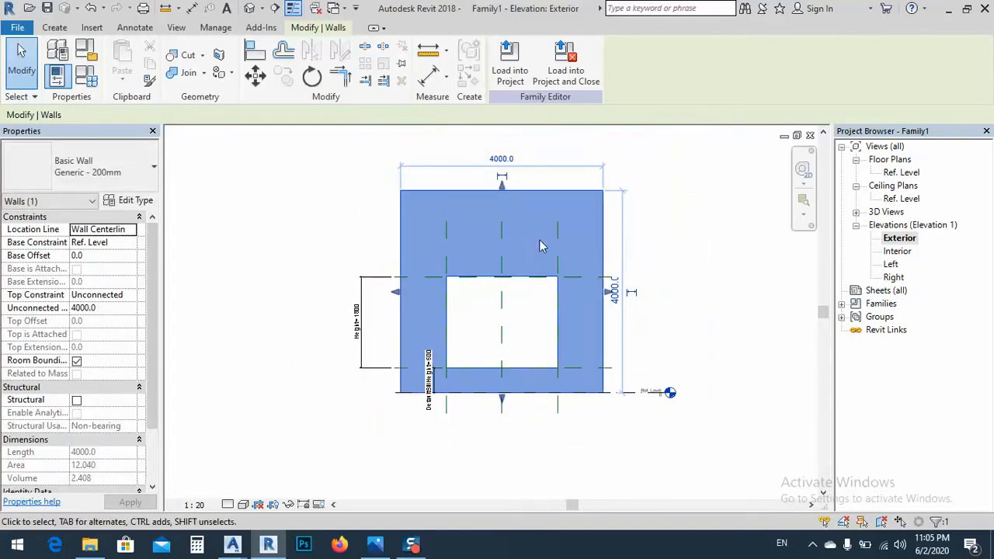
pyautogui.click(676, 292)
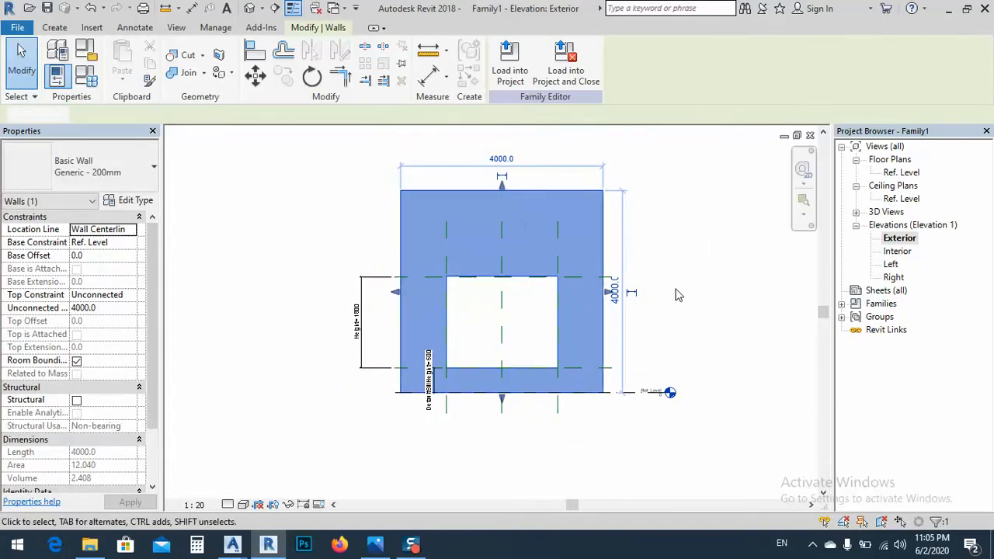
# Edit the opening cut's boundary sketch and delete its top horizontal line
pyautogui.scroll(3, 528, 290)
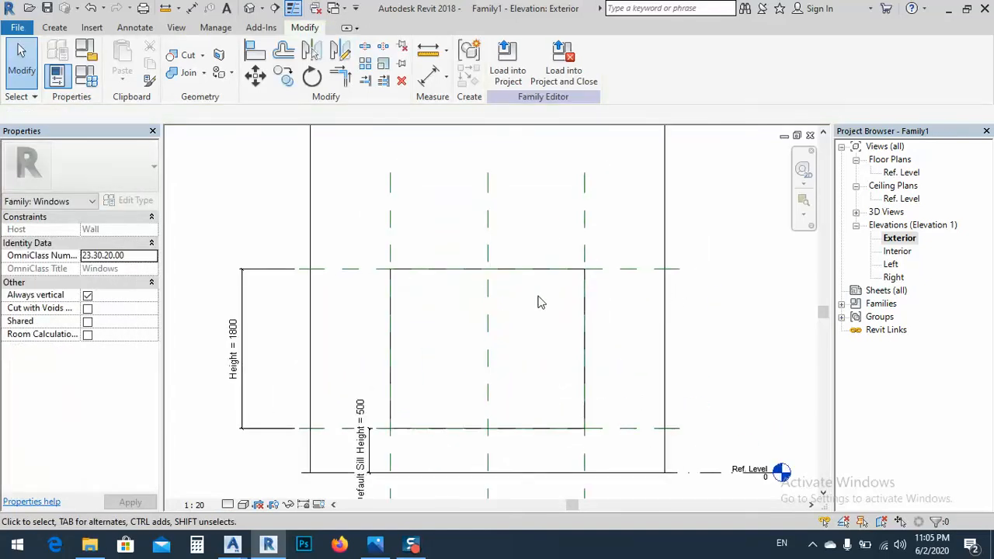
pyautogui.click(585, 295)
pyautogui.press('Escape')
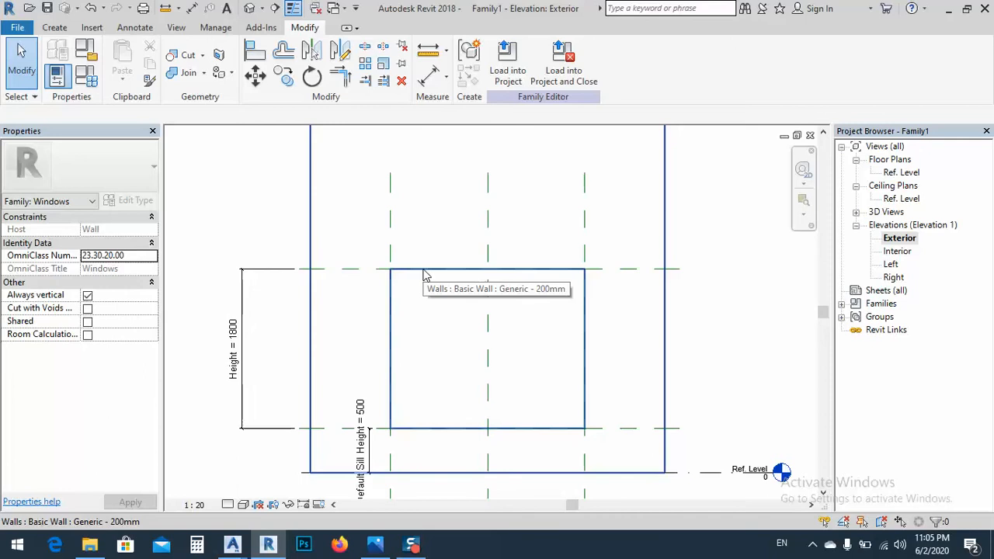
pyautogui.click(425, 275)
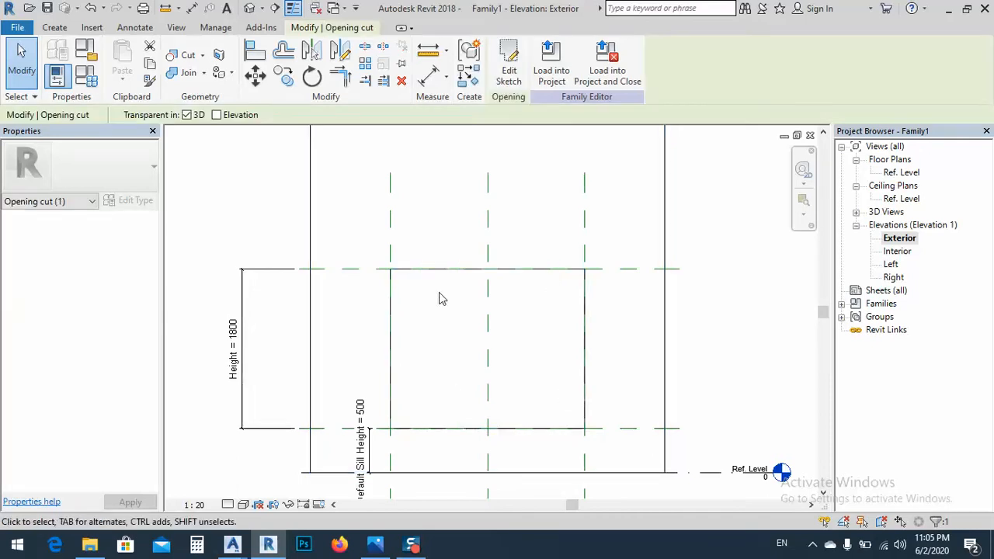
pyautogui.click(509, 74)
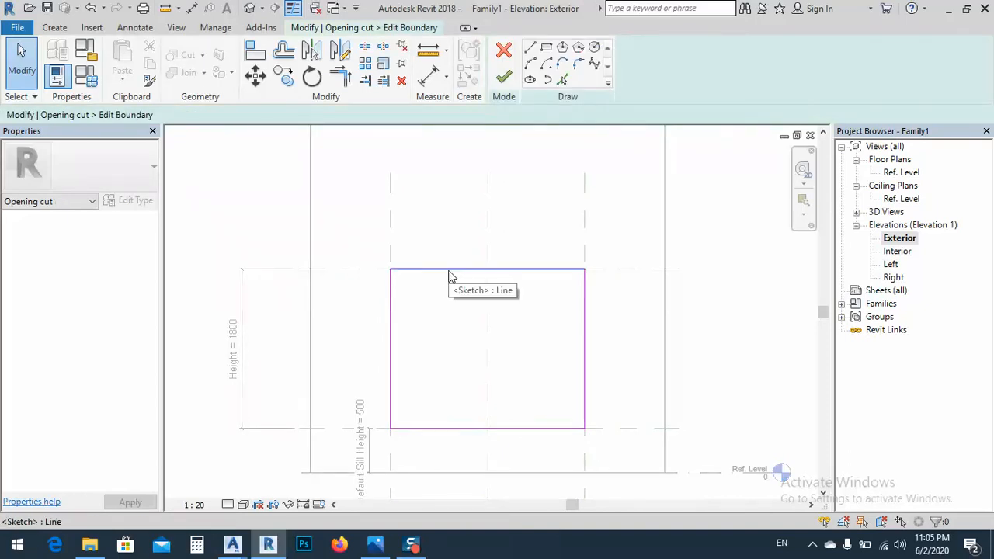
pyautogui.click(450, 274)
pyautogui.click(459, 266)
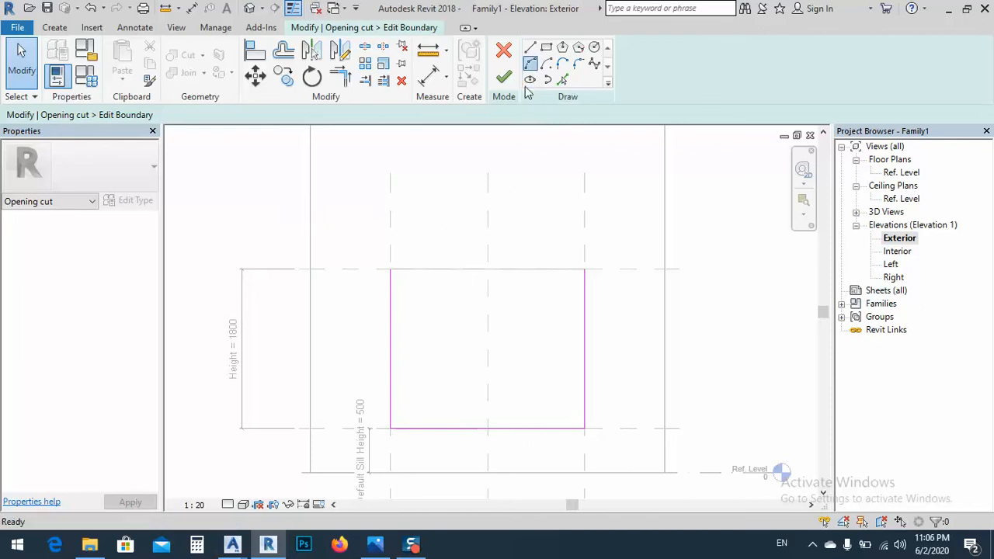
# Close the top of the opening boundary with an arc of about 1164 mm radius between the upper ends of both side lines
pyautogui.click(391, 269)
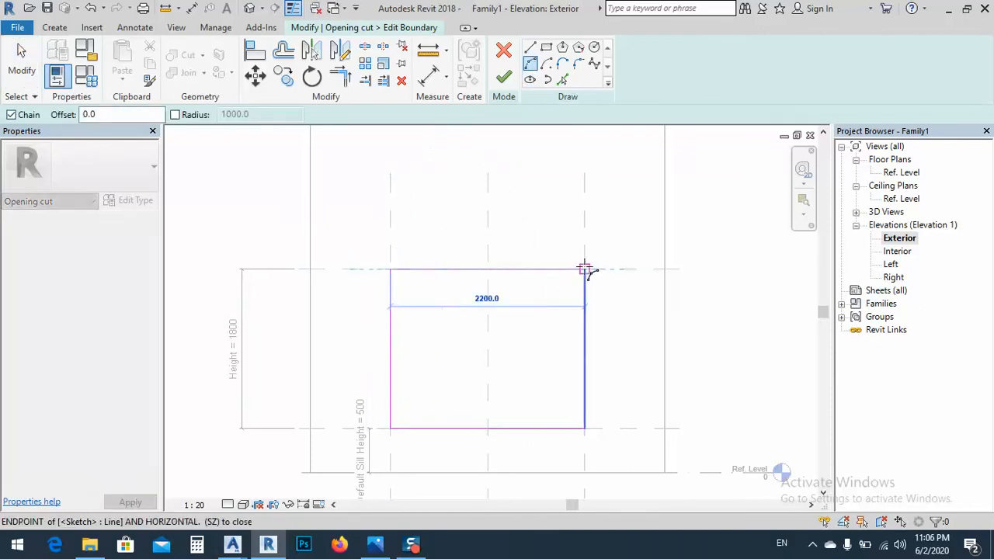
pyautogui.click(584, 270)
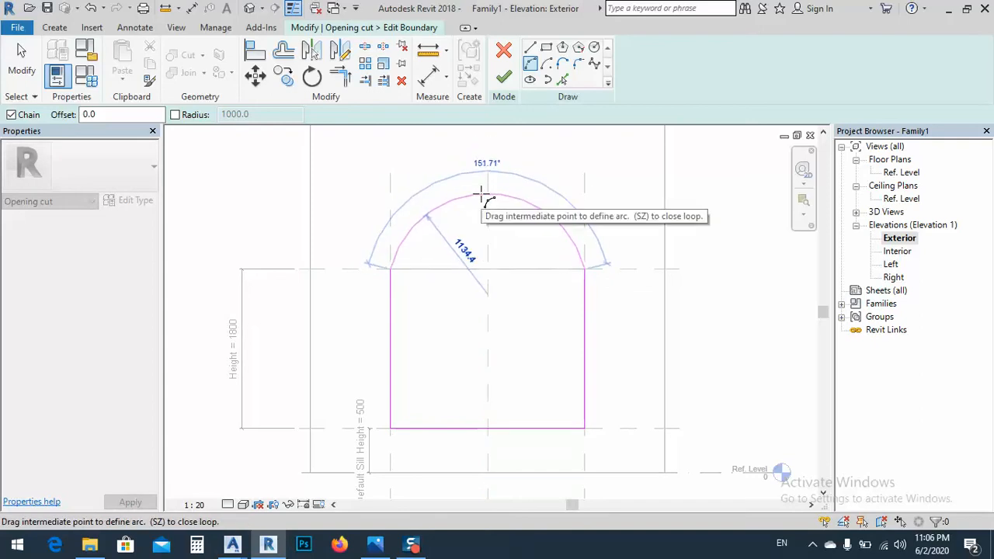
pyautogui.click(485, 202)
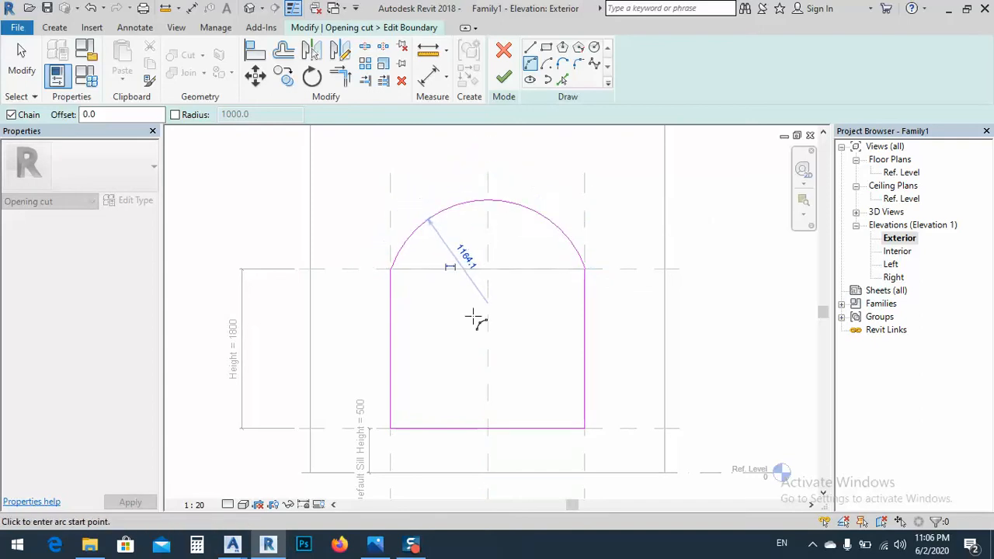
# Place a diameter dimension on the arc at the top of the opening boundary
pyautogui.rightClick(518, 320)
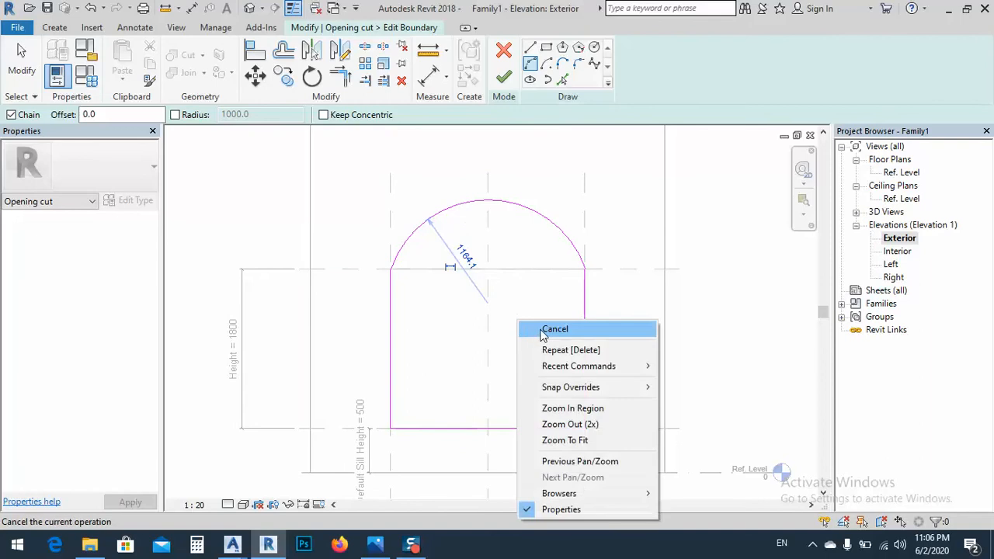
pyautogui.click(544, 330)
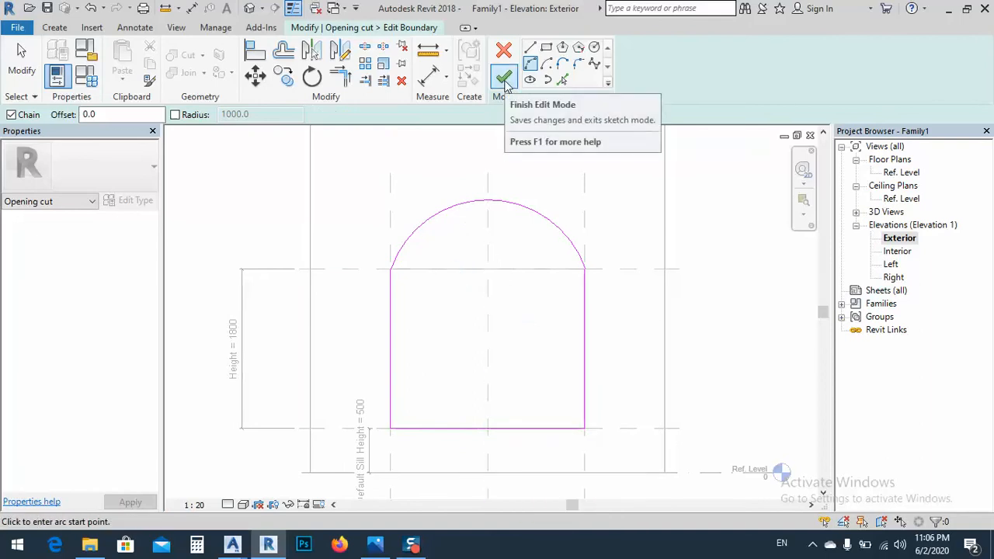
pyautogui.click(447, 78)
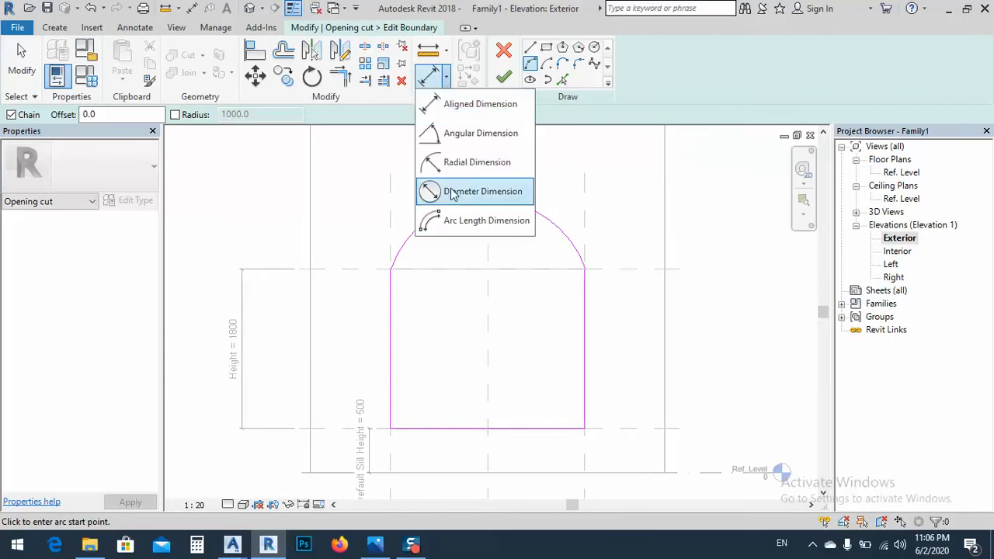
pyautogui.click(454, 193)
pyautogui.click(432, 220)
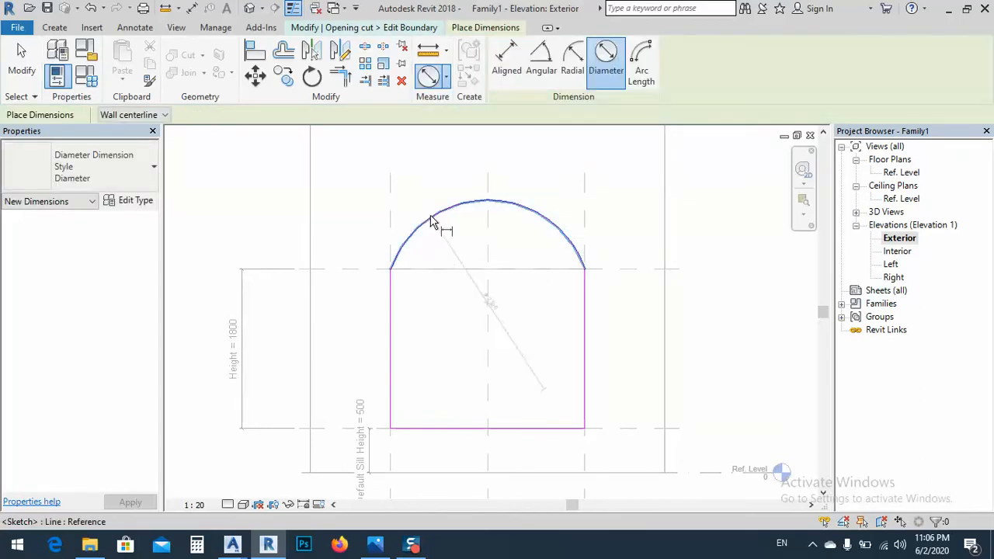
pyautogui.click(470, 299)
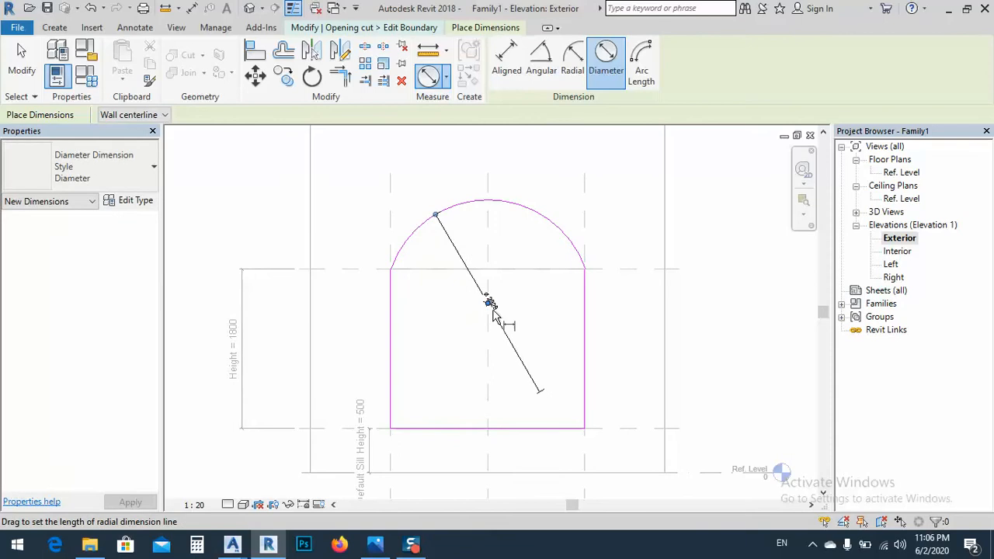
pyautogui.scroll(5, 510, 326)
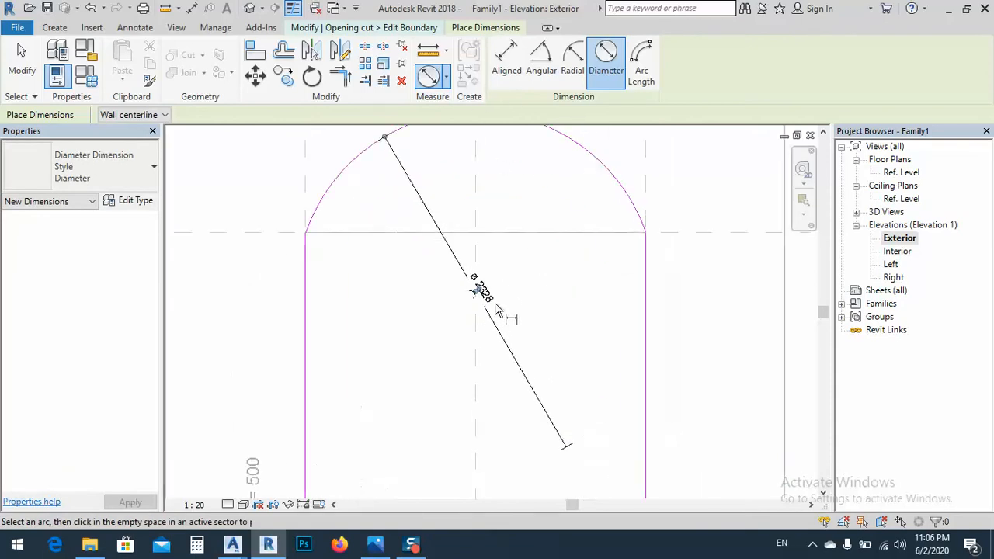
pyautogui.click(503, 309)
pyautogui.press('Escape')
# Label the arc's diameter dimension with a new type-based family parameter named "arc diameter" and finish the opening boundary sketch
pyautogui.click(497, 306)
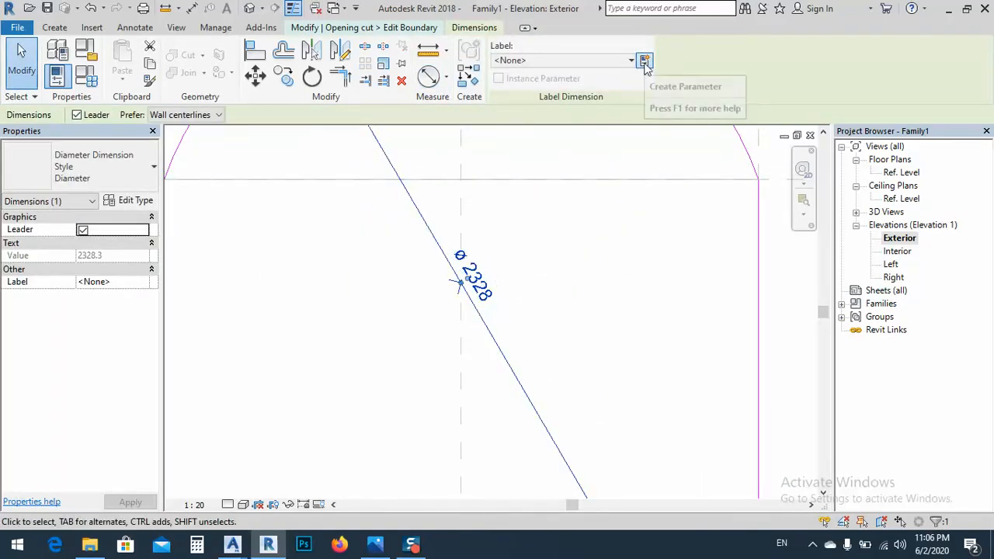
pyautogui.click(644, 62)
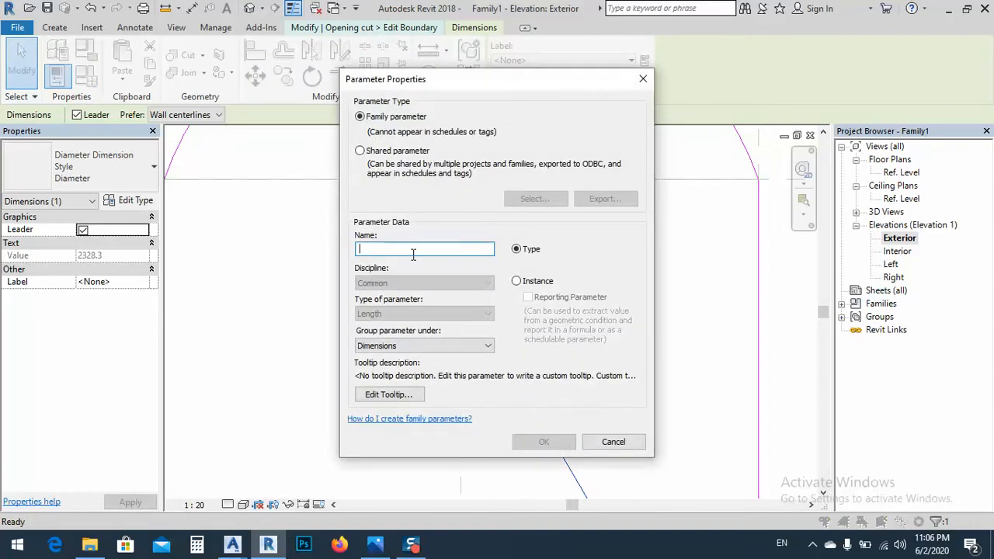
pyautogui.write('arc')
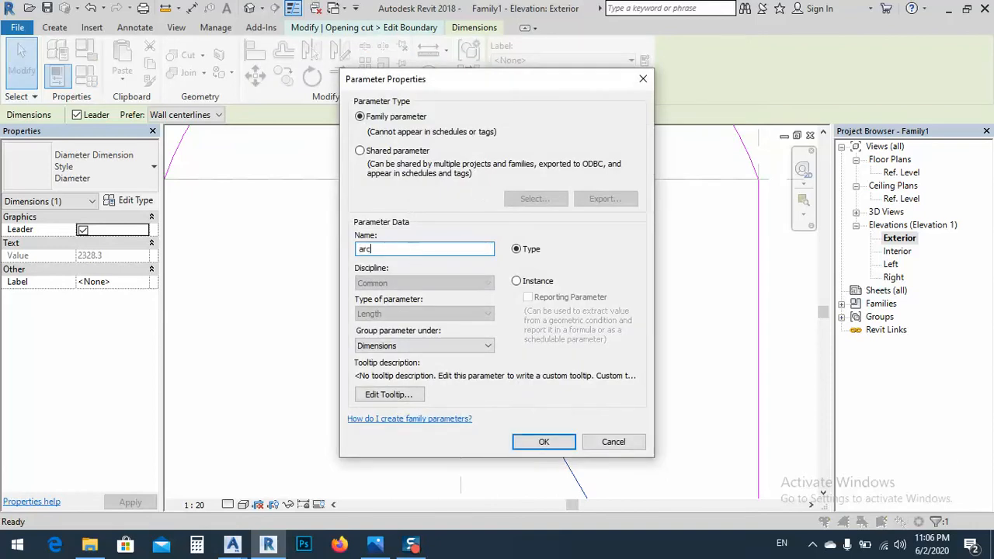
pyautogui.moveTo(458, 84); pyautogui.dragTo(240, 85)
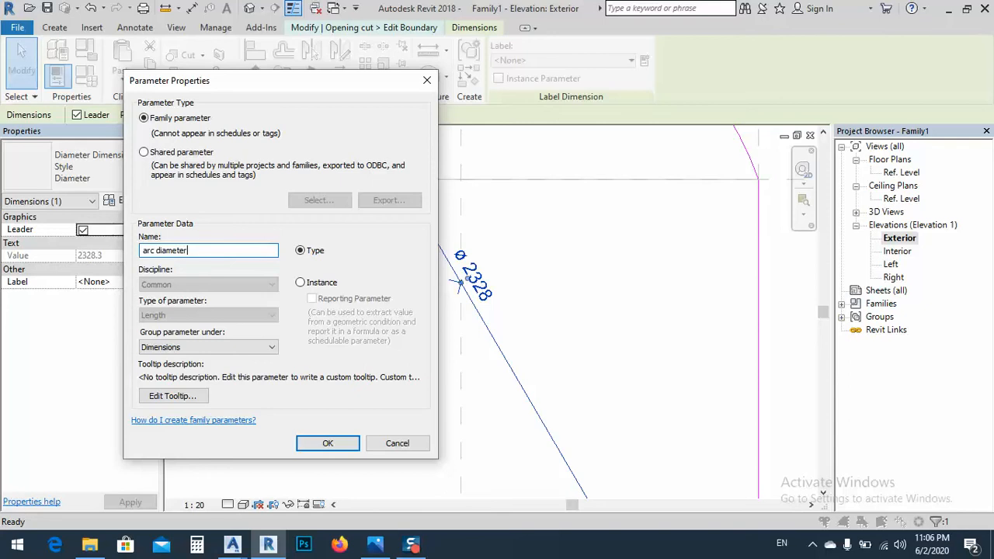
pyautogui.click(329, 443)
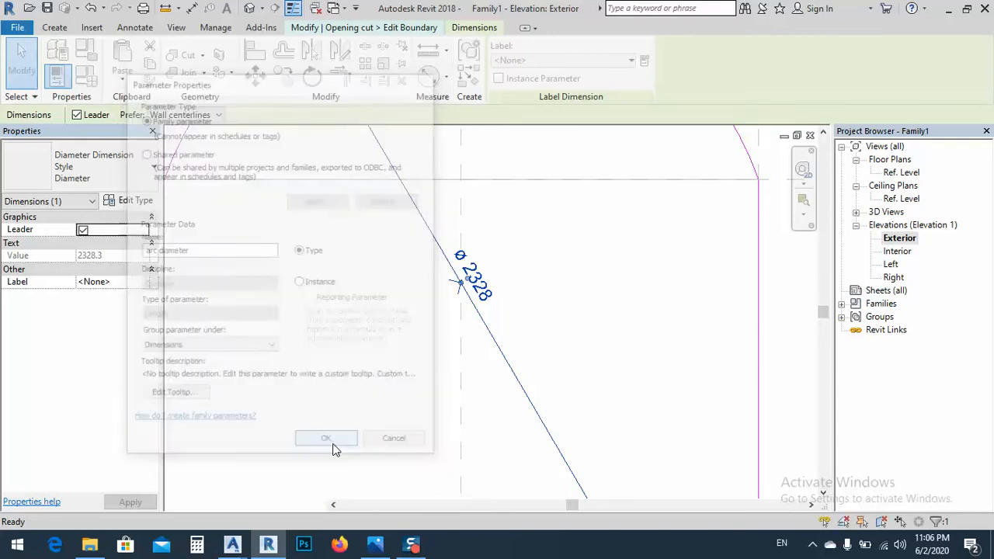
pyautogui.scroll(-4, 503, 216)
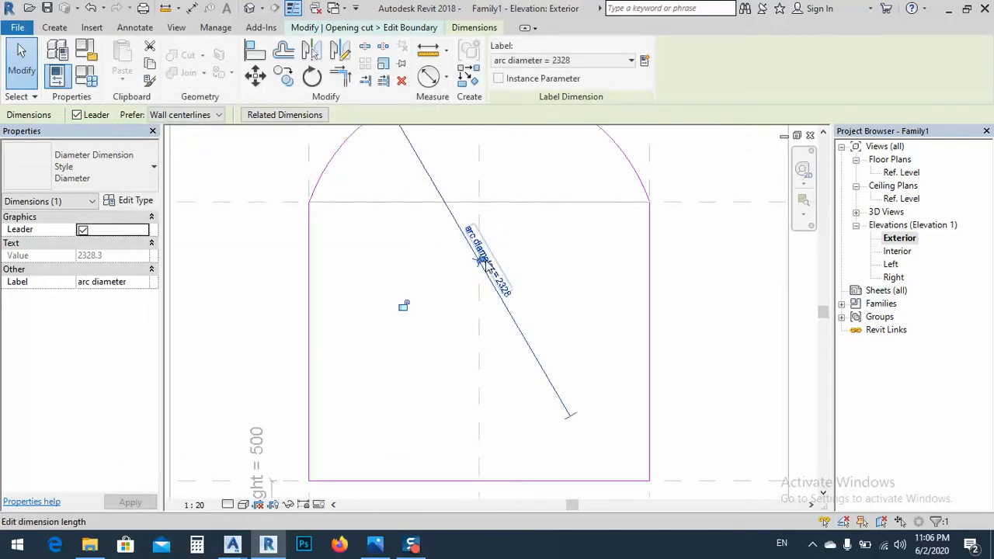
pyautogui.scroll(-3, 518, 219)
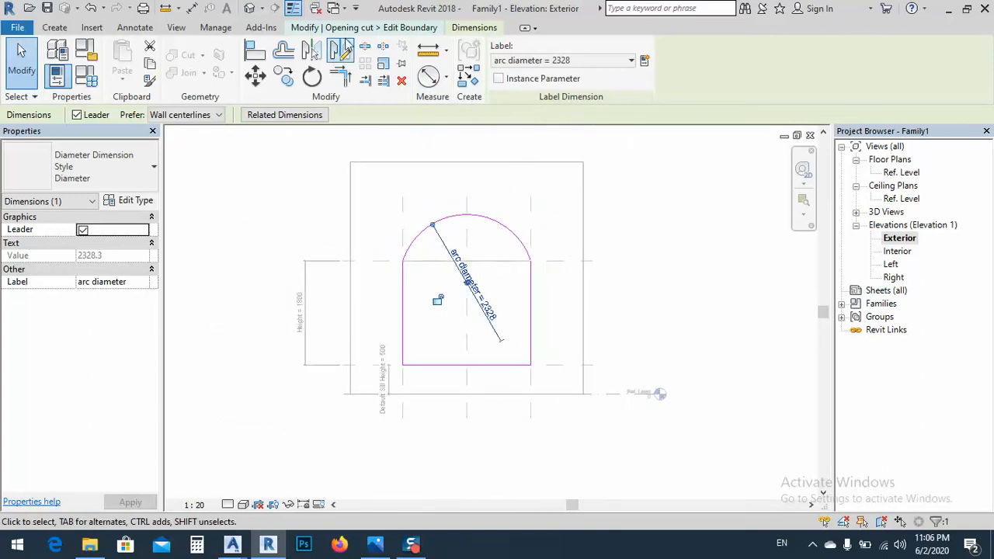
pyautogui.press('Escape')
pyautogui.click(504, 81)
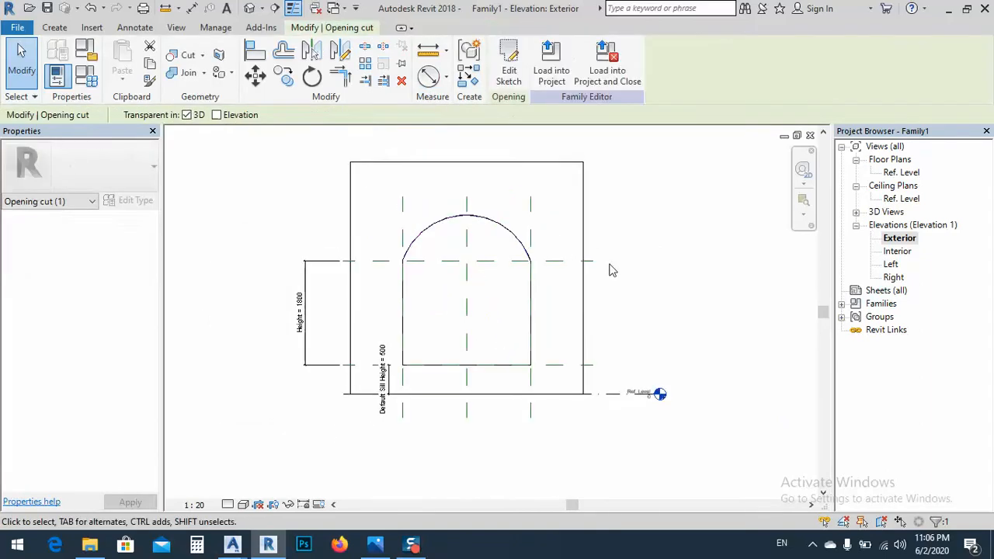
# Set the arc diameter parameter to 2500.3 mm in the family types and apply it to the opening
pyautogui.click(88, 80)
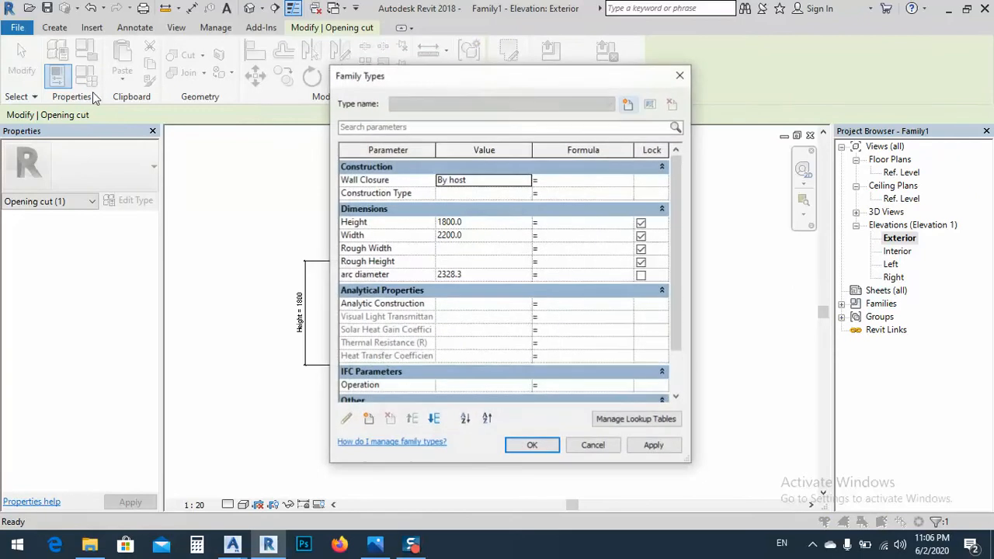
pyautogui.moveTo(466, 80); pyautogui.dragTo(130, 74)
pyautogui.click(120, 272)
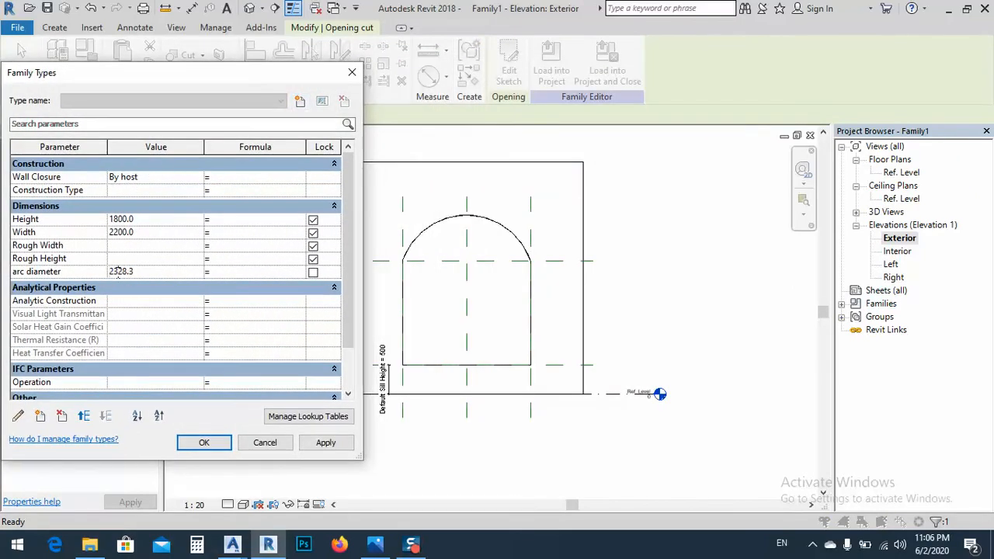
pyautogui.moveTo(118, 272)
pyautogui.mouseDown()
pyautogui.moveTo(135, 271)
pyautogui.moveTo(113, 272)
pyautogui.mouseUp()
pyautogui.click(126, 273)
pyautogui.write('00')
pyautogui.click(325, 442)
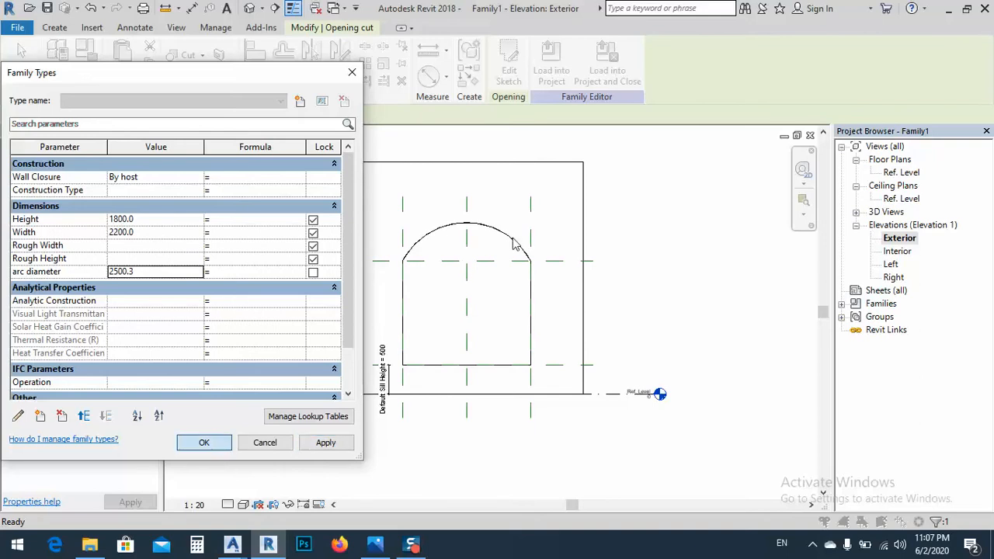
pyautogui.click(203, 442)
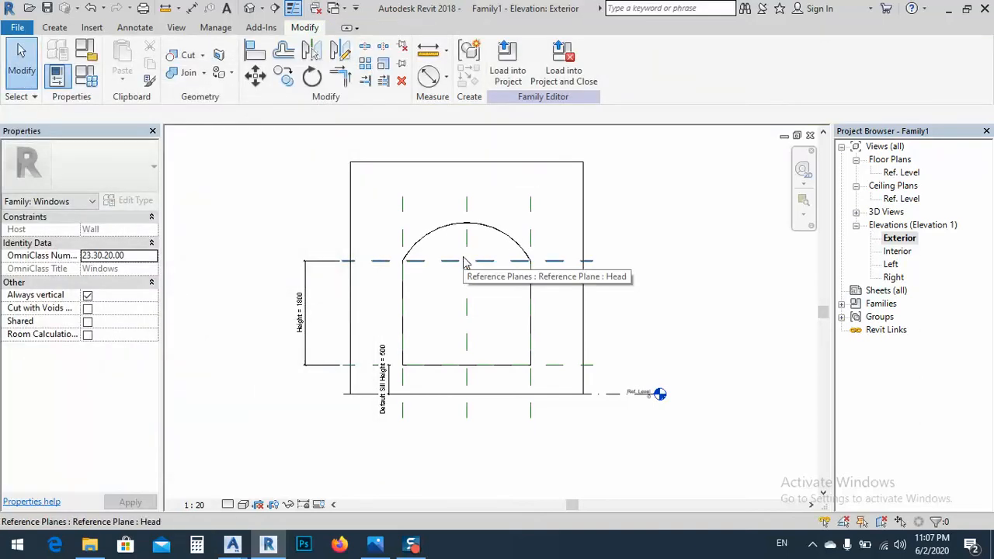
# Start a new solid extrusion in the Exterior elevation for the arched opening
pyautogui.moveTo(464, 263)
pyautogui.mouseDown(button='middle')
pyautogui.moveTo(466, 286)
pyautogui.moveTo(475, 279)
pyautogui.mouseUp(button='middle')
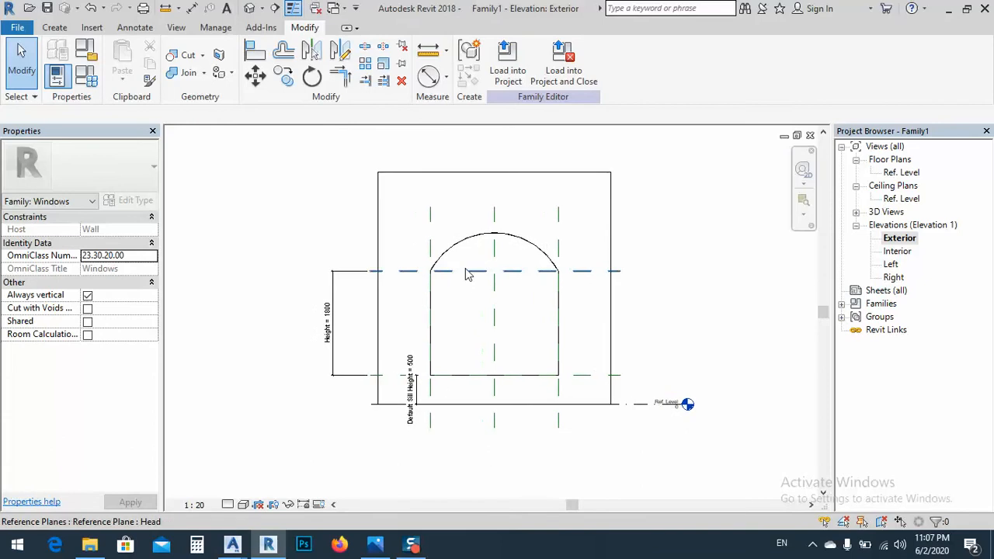
pyautogui.scroll(1, 465, 272)
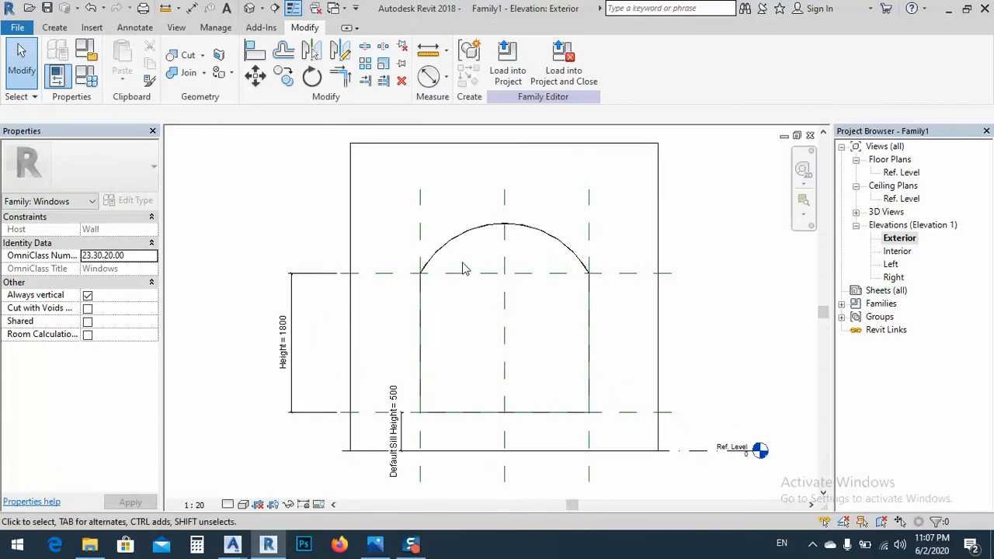
pyautogui.moveTo(463, 265); pyautogui.dragTo(474, 260, button='middle')
pyautogui.moveTo(475, 331)
pyautogui.mouseDown(button='middle')
pyautogui.moveTo(482, 311)
pyautogui.moveTo(532, 308)
pyautogui.mouseUp(button='middle')
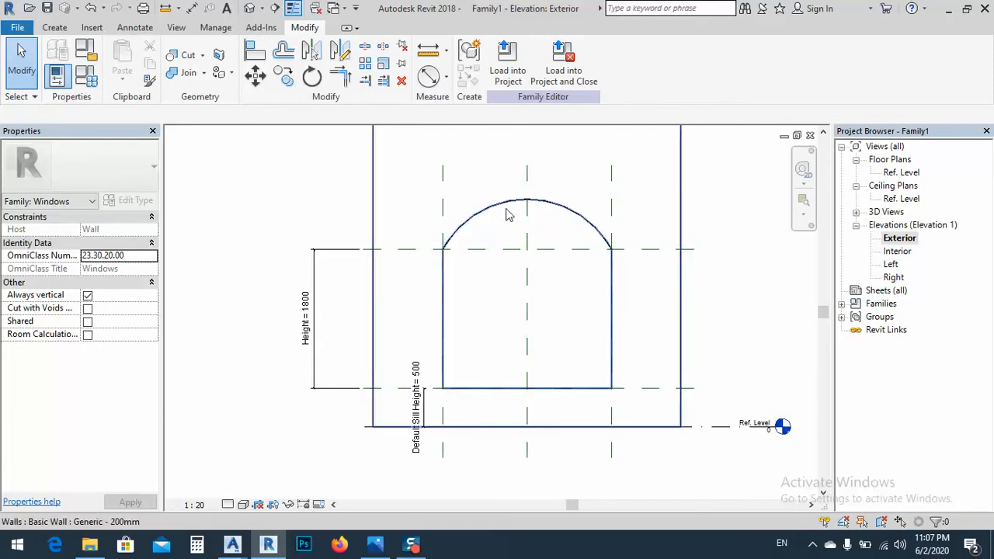
pyautogui.moveTo(455, 294); pyautogui.dragTo(445, 291, button='middle')
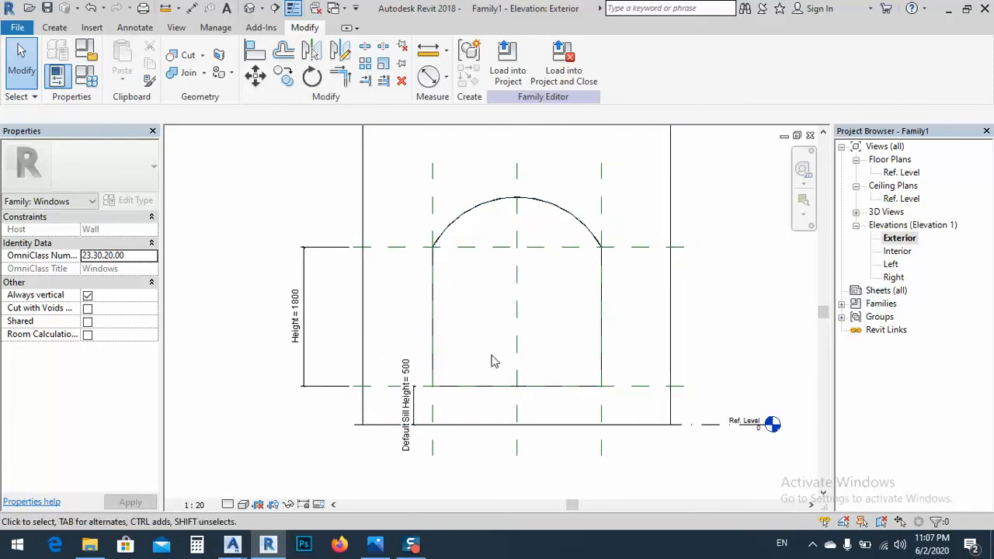
pyautogui.click(65, 29)
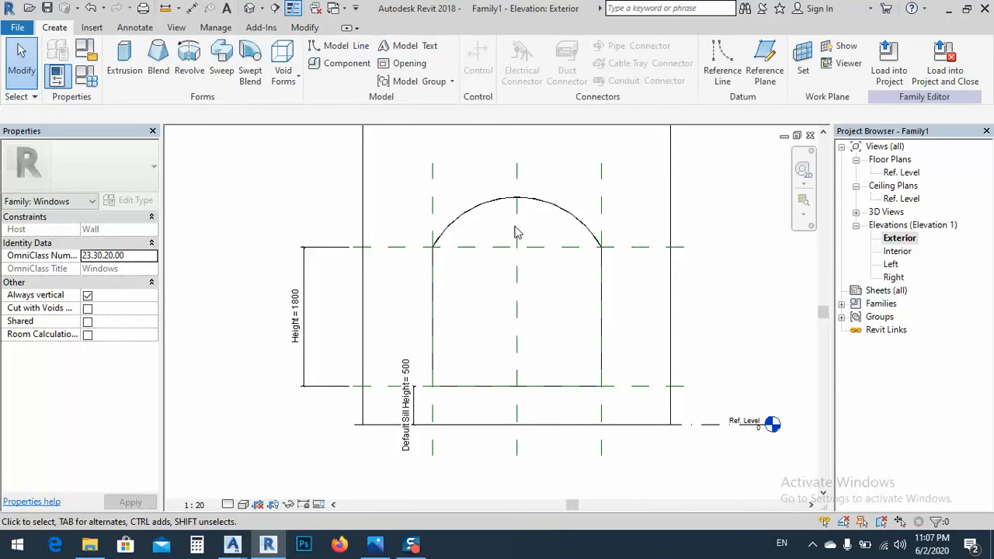
pyautogui.click(126, 62)
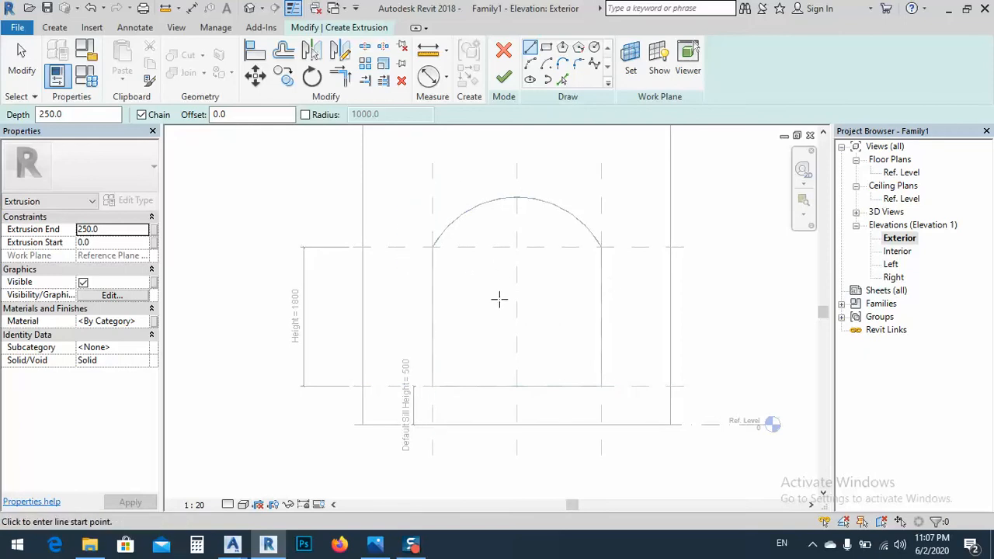
# Examine the arched window reference photo and the column, corbel and window profile drawings in Advance Steel
pyautogui.click(376, 544)
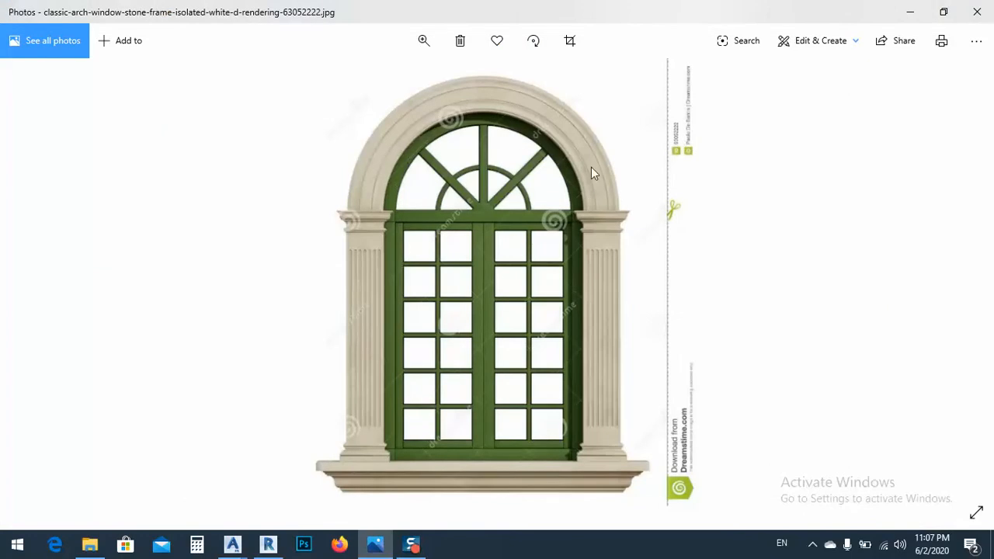
pyautogui.click(232, 544)
pyautogui.click(132, 484)
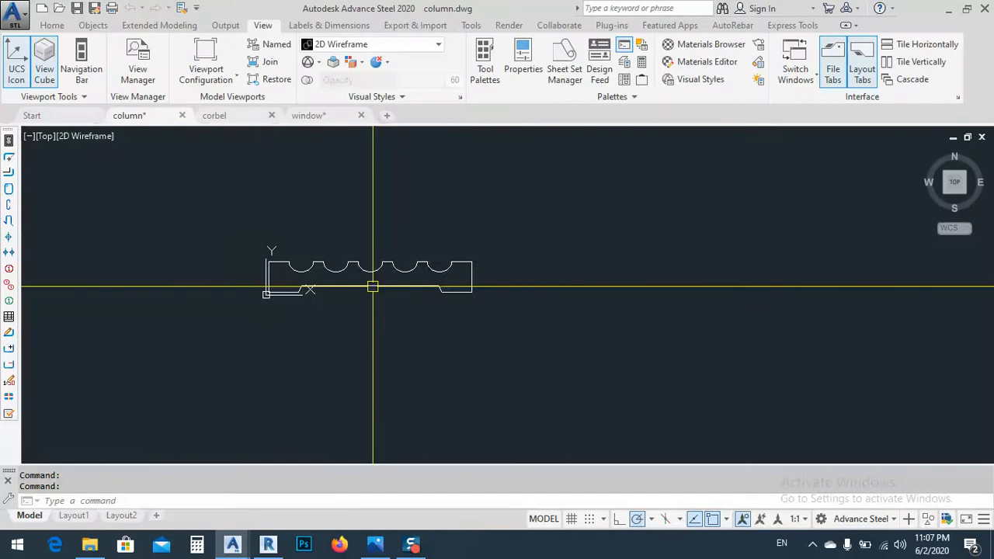
pyautogui.click(232, 545)
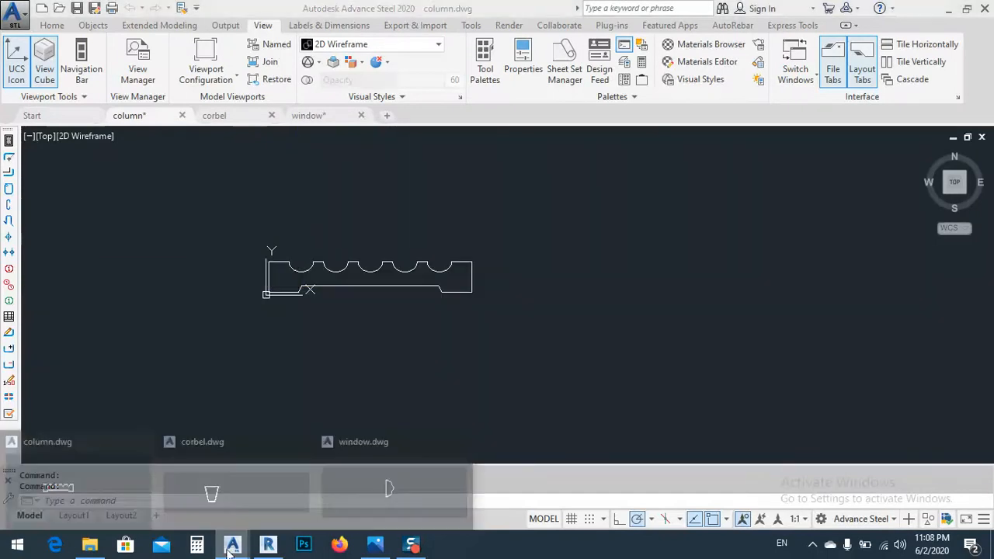
pyautogui.click(233, 489)
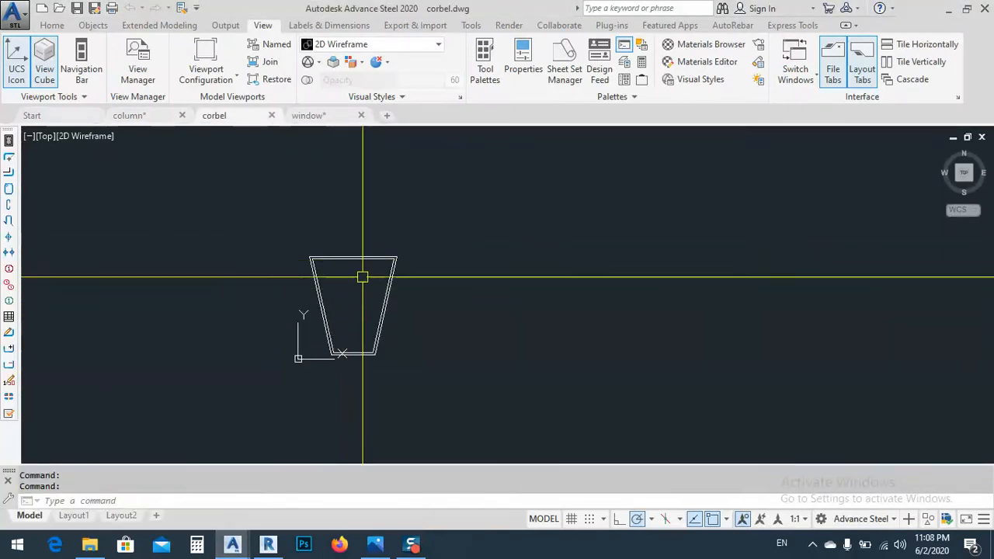
pyautogui.click(373, 547)
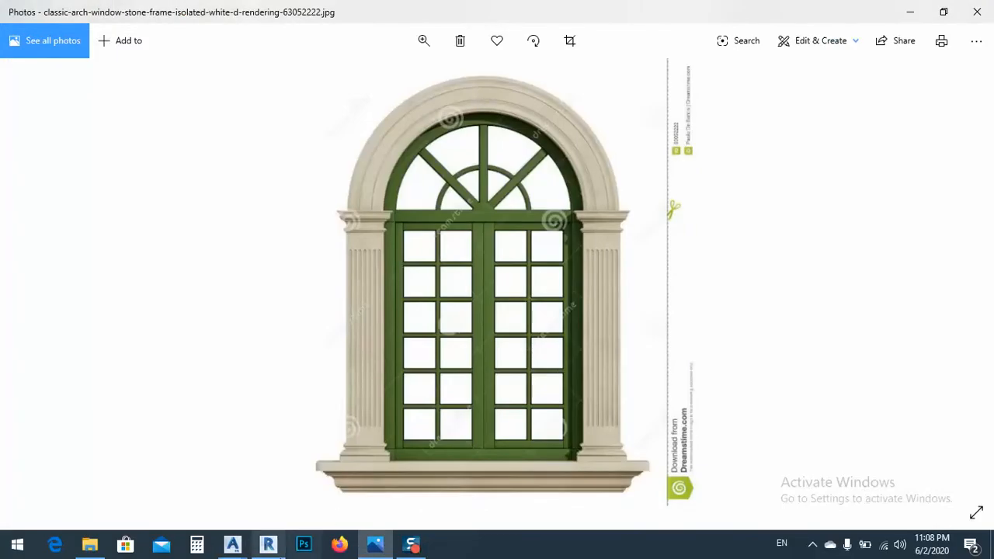
pyautogui.moveTo(232, 544)
pyautogui.click(384, 503)
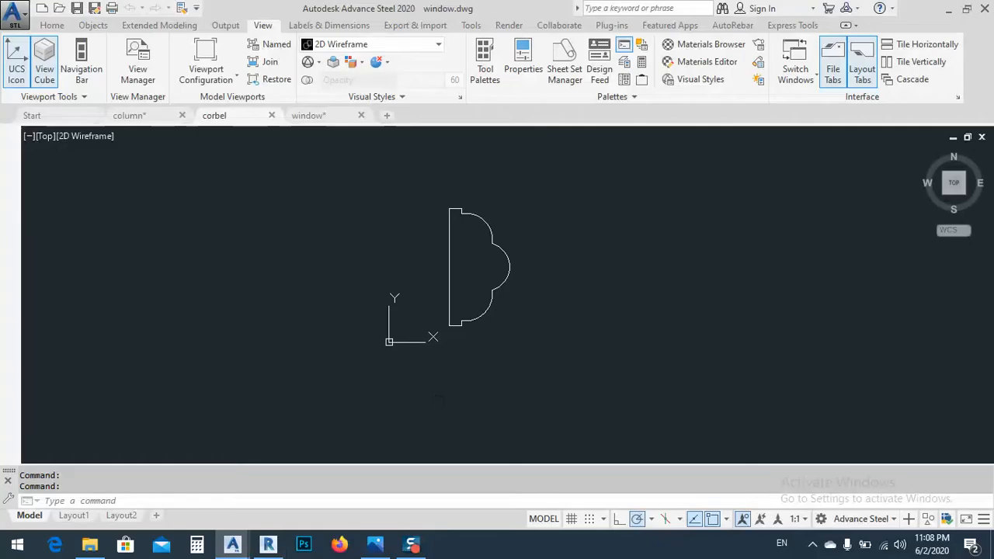
pyautogui.click(386, 547)
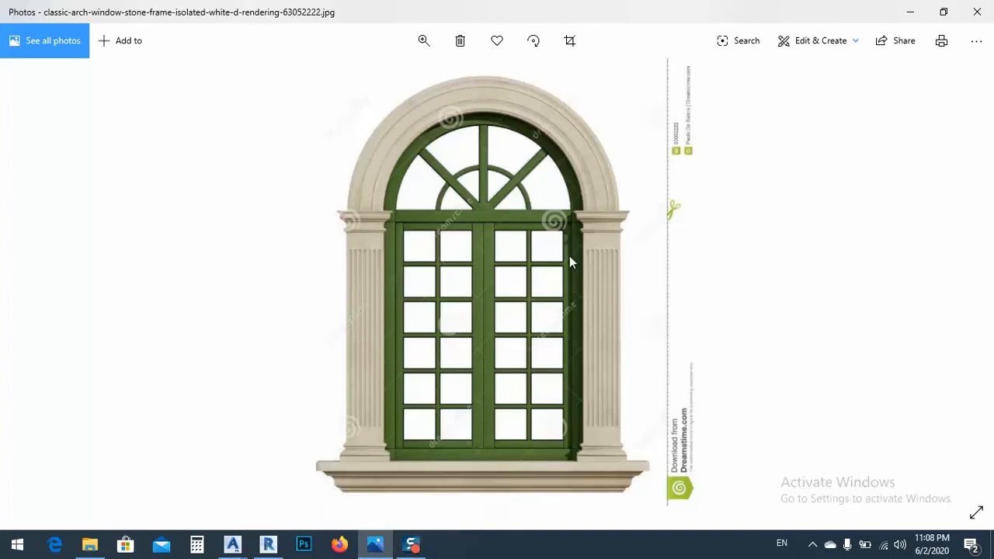
pyautogui.click(413, 552)
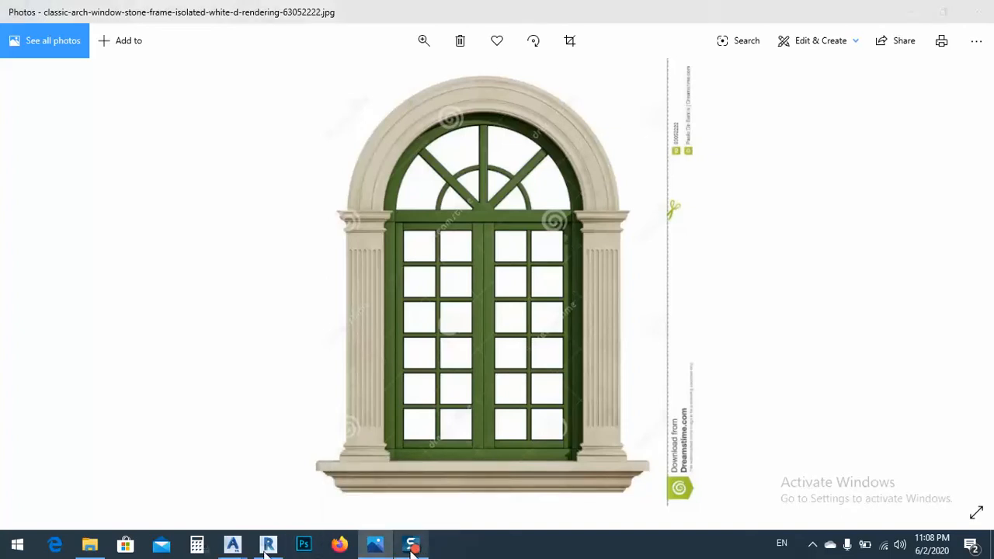
# Switch back to Revit and activate the Pick Lines tool for the extrusion sketch in the Exterior elevation
pyautogui.click(268, 546)
pyautogui.moveTo(484, 260); pyautogui.dragTo(447, 266, button='middle')
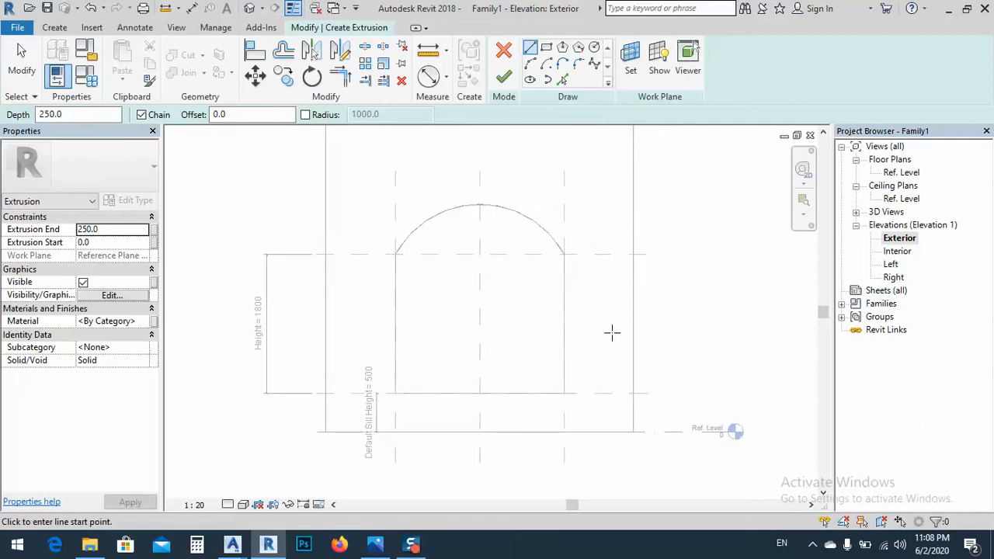
pyautogui.click(563, 80)
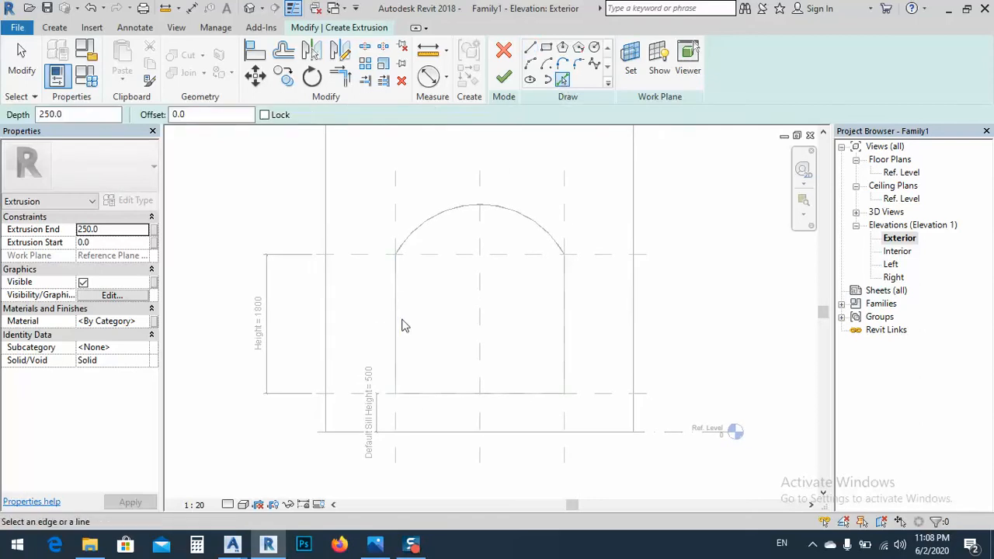
pyautogui.click(402, 338)
pyautogui.click(457, 394)
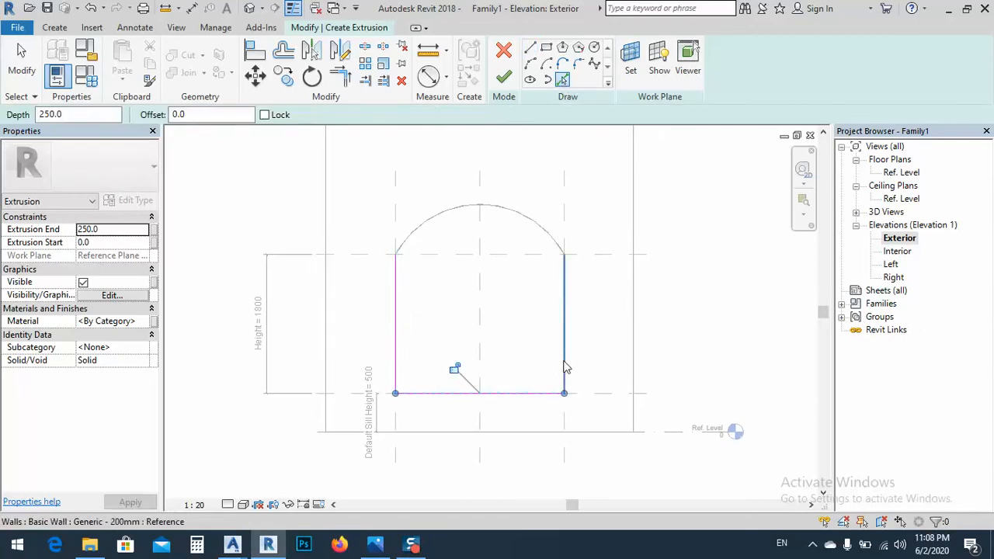
pyautogui.click(564, 369)
pyautogui.hotkey('ctrl', 'z')
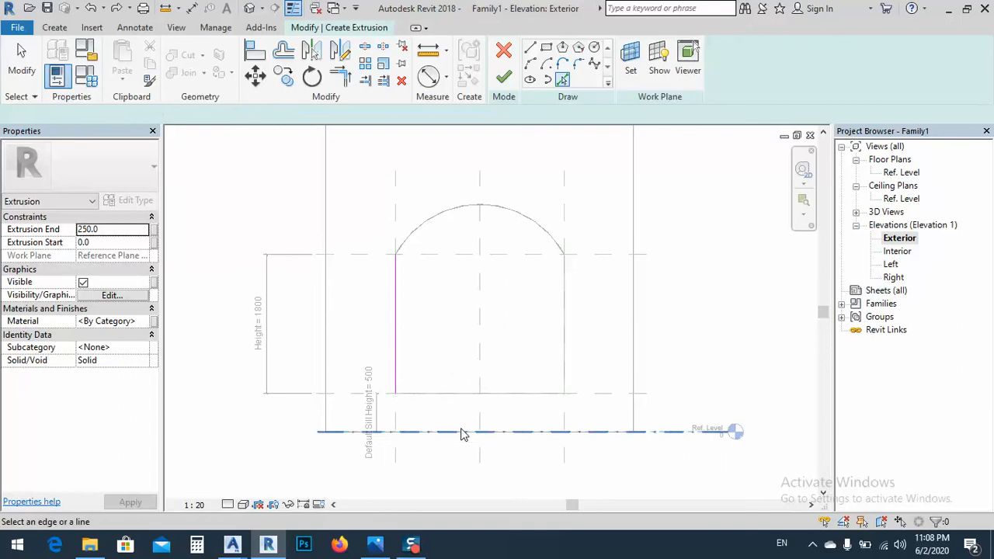
# Sketch the extrusion profile from the opening's two sides, sill and arch, lock each line to its edge, and finish the sketch
pyautogui.click(396, 333)
pyautogui.click(420, 299)
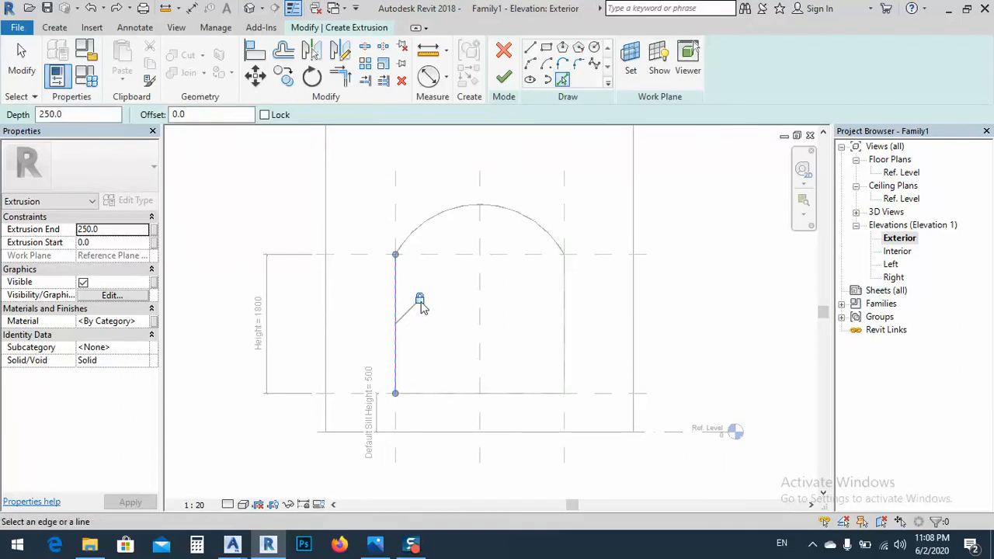
pyautogui.click(458, 395)
pyautogui.click(455, 369)
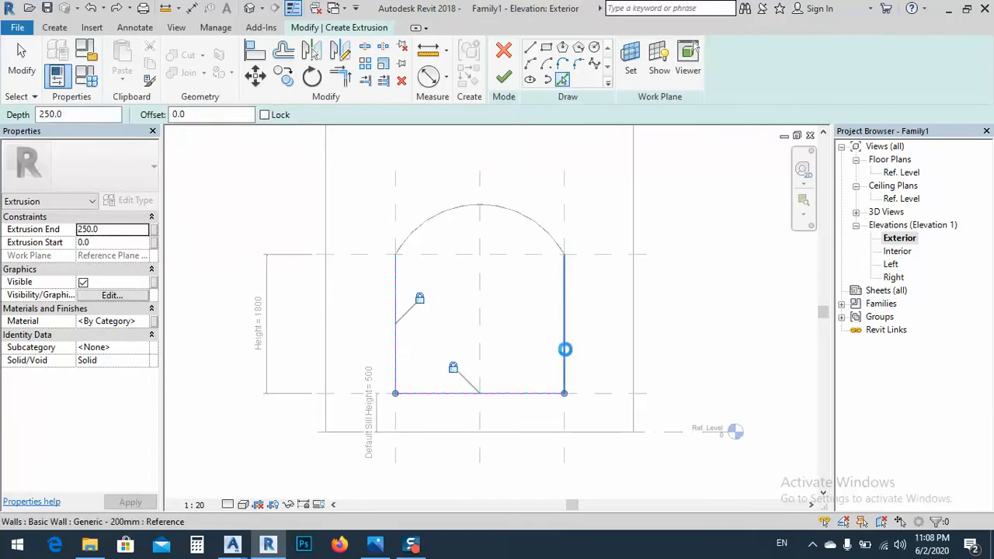
pyautogui.click(564, 342)
pyautogui.click(539, 350)
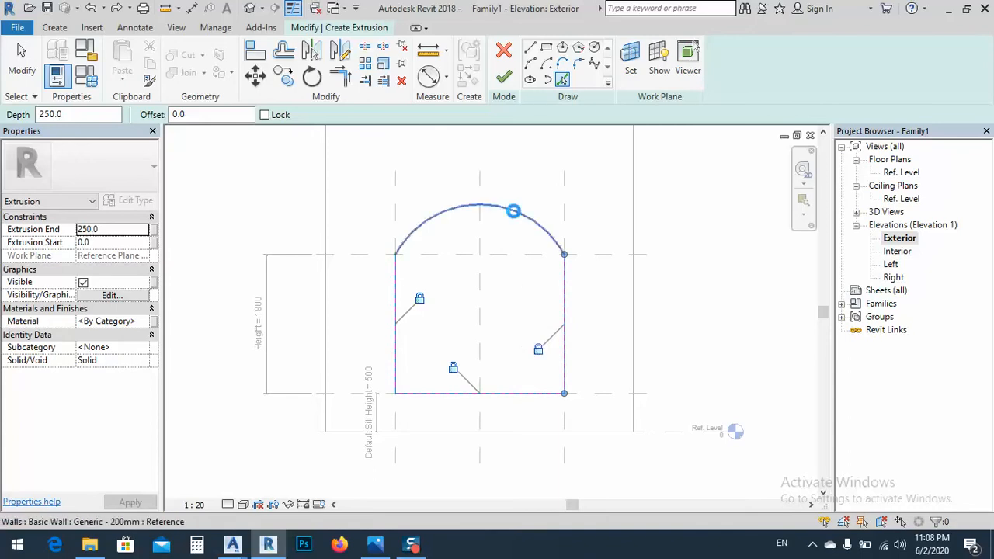
pyautogui.click(466, 204)
pyautogui.click(455, 180)
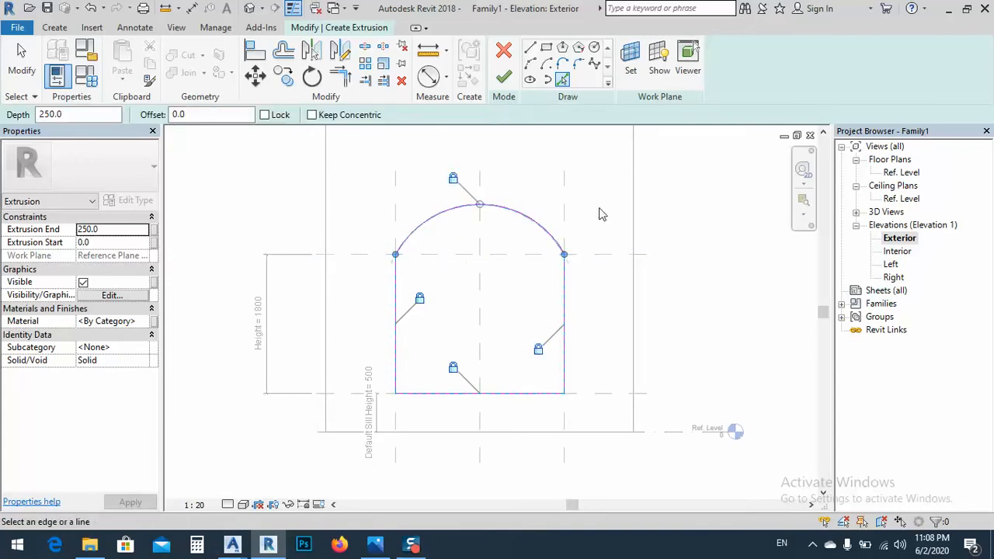
pyautogui.click(509, 80)
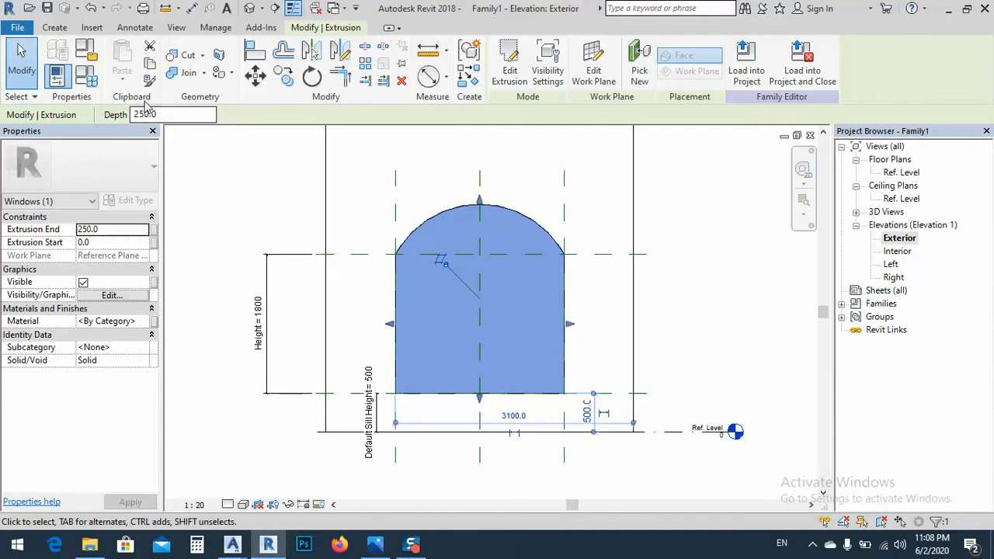
# Test the extrusion by applying an arc diameter of 2600 mm in the family types
pyautogui.click(86, 76)
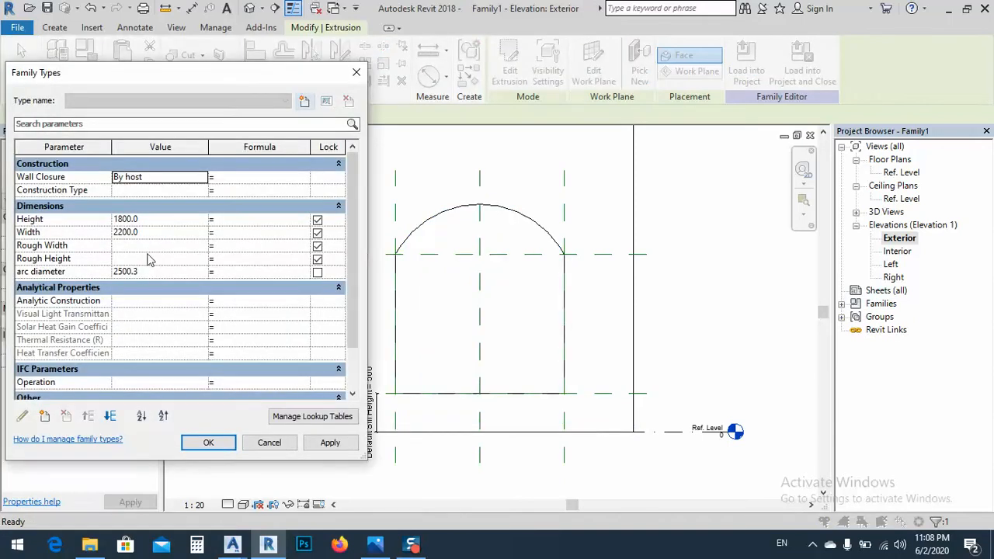
pyautogui.click(144, 272)
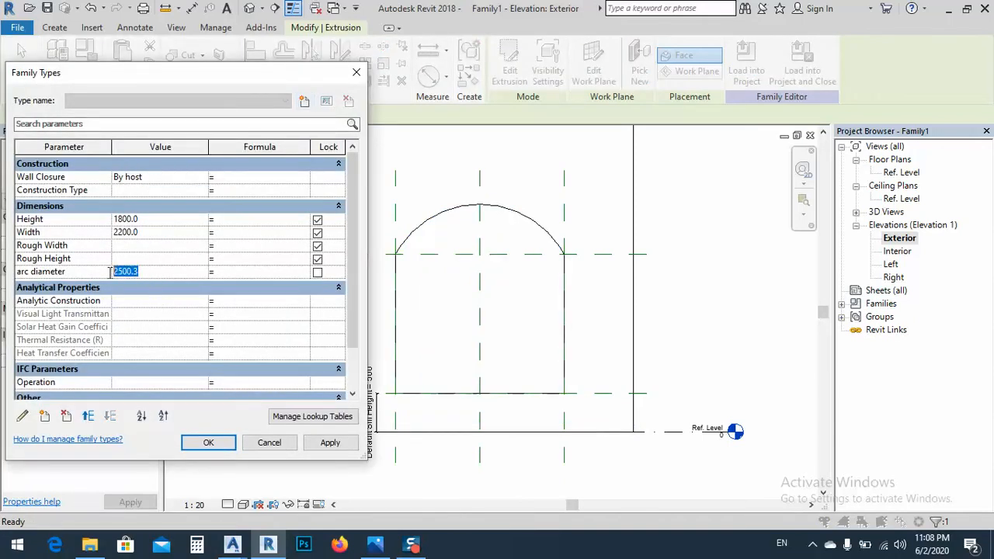
pyautogui.write('50')
pyautogui.click(330, 443)
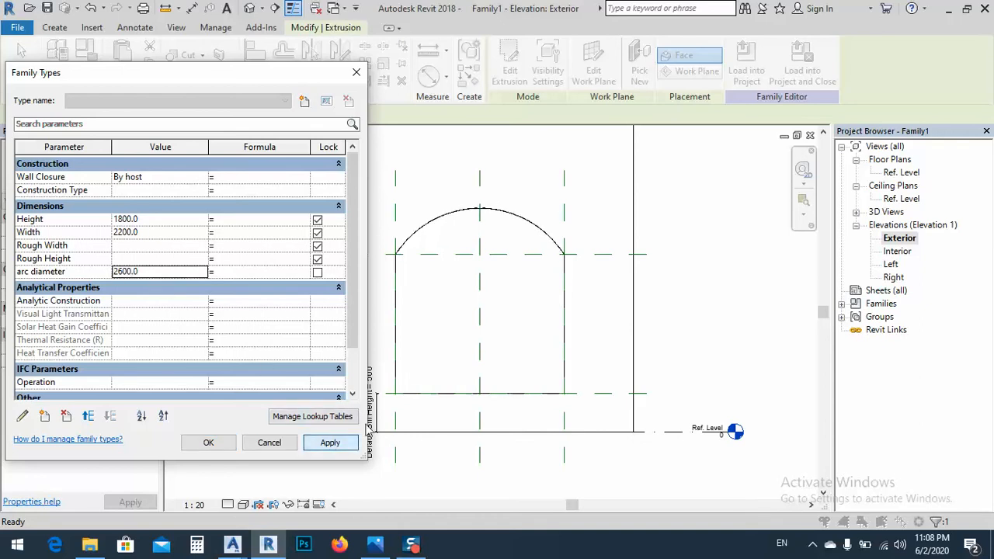
# Try to apply an arc diameter of 2000 mm in the family types
pyautogui.moveTo(148, 272); pyautogui.dragTo(124, 274)
pyautogui.write('0')
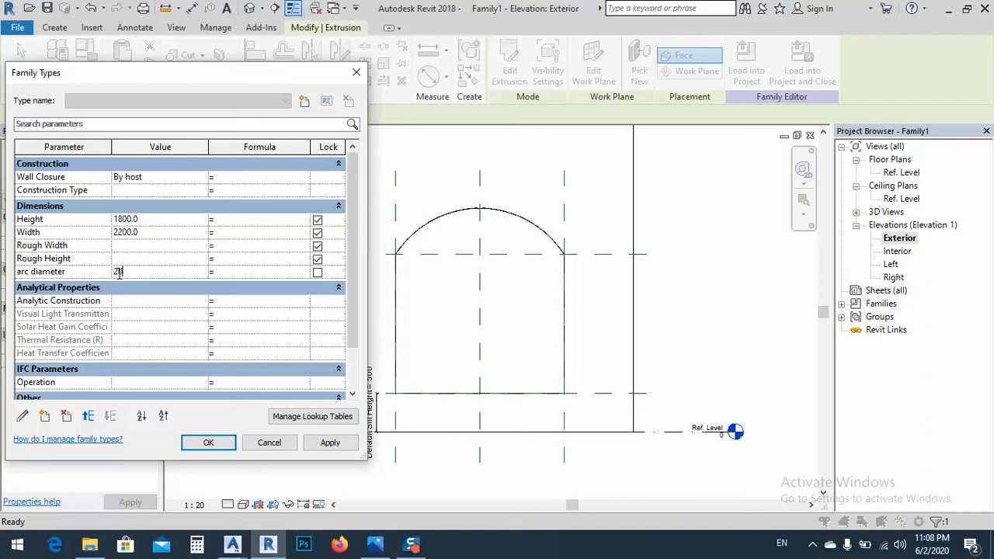
pyautogui.click(342, 442)
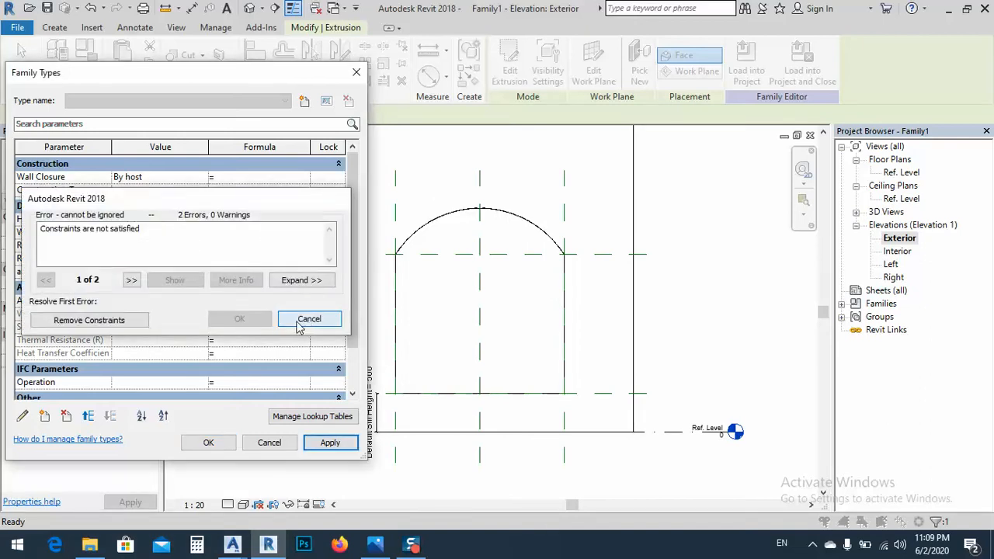
pyautogui.click(309, 319)
# Set the arc diameter parameter to 2400 mm and accept the family types
pyautogui.moveTo(140, 271); pyautogui.dragTo(120, 280)
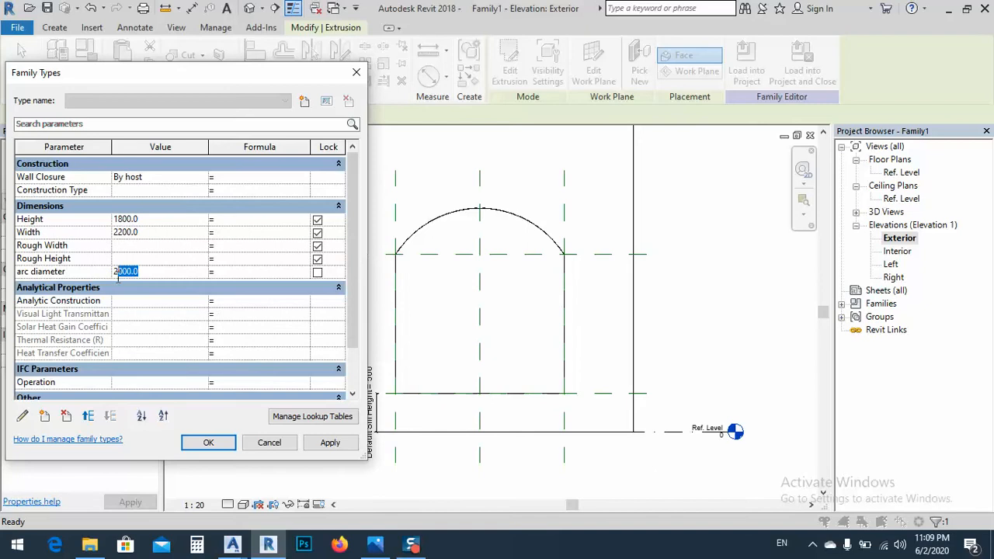
pyautogui.write('4')
pyautogui.click(351, 444)
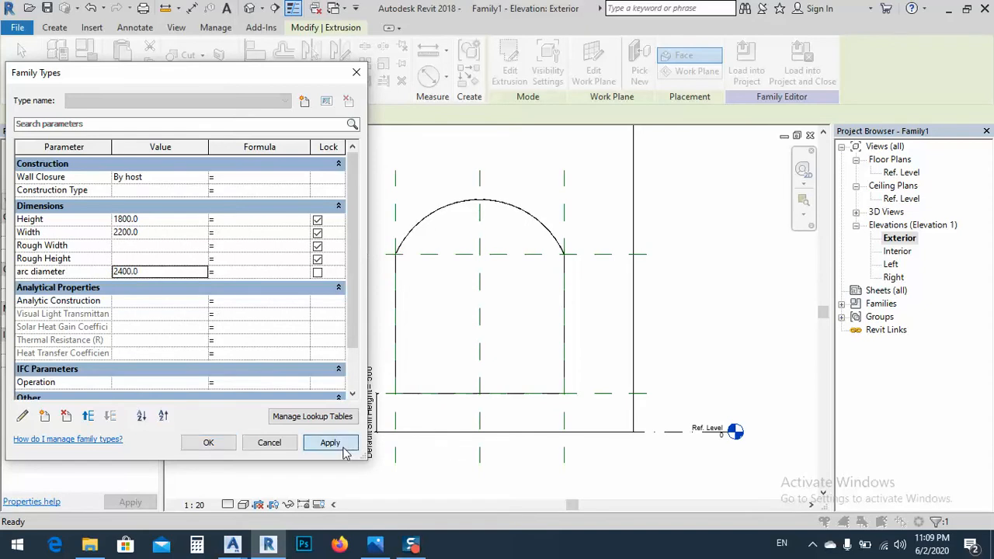
pyautogui.click(207, 442)
# Edit the arched extrusion's sketch and add an inner loop of sides, sill and arch offset 40 mm inward from the outline
pyautogui.moveTo(455, 244); pyautogui.dragTo(467, 249, button='middle')
pyautogui.click(445, 227)
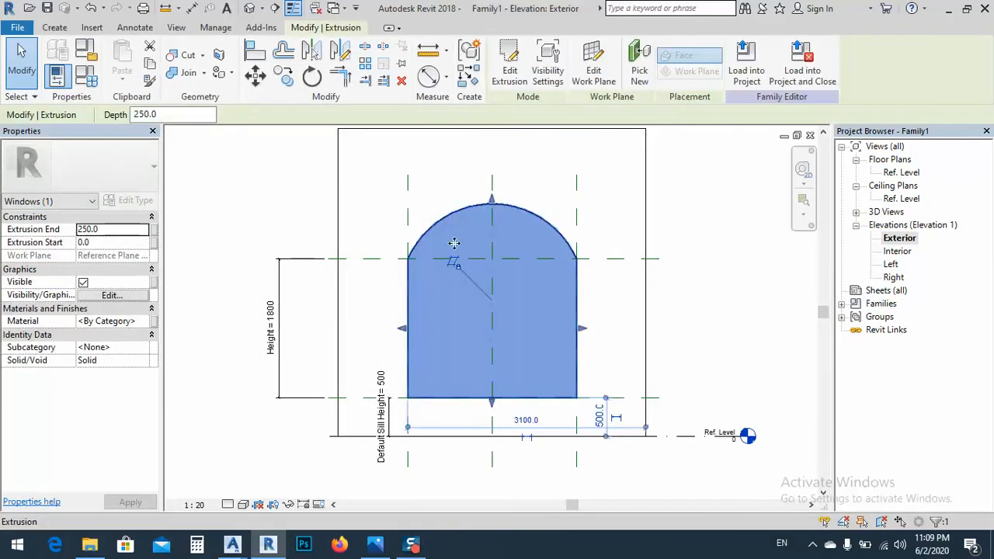
pyautogui.click(510, 75)
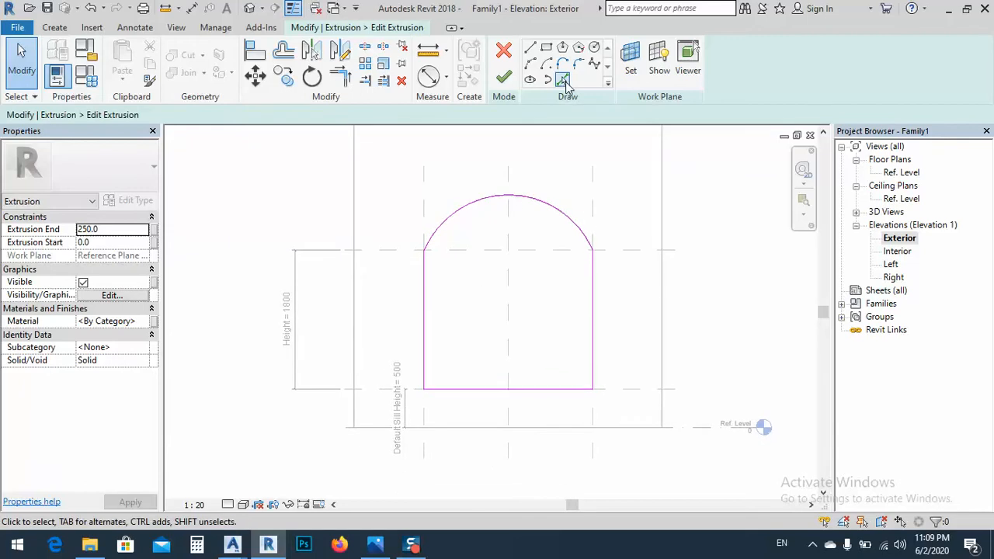
pyautogui.click(563, 80)
pyautogui.click(195, 115)
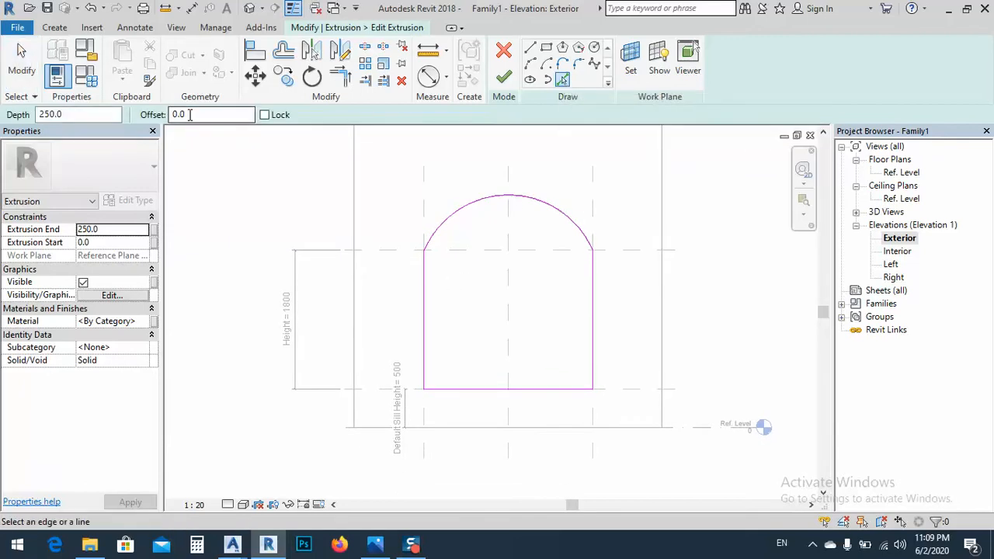
pyautogui.write('4')
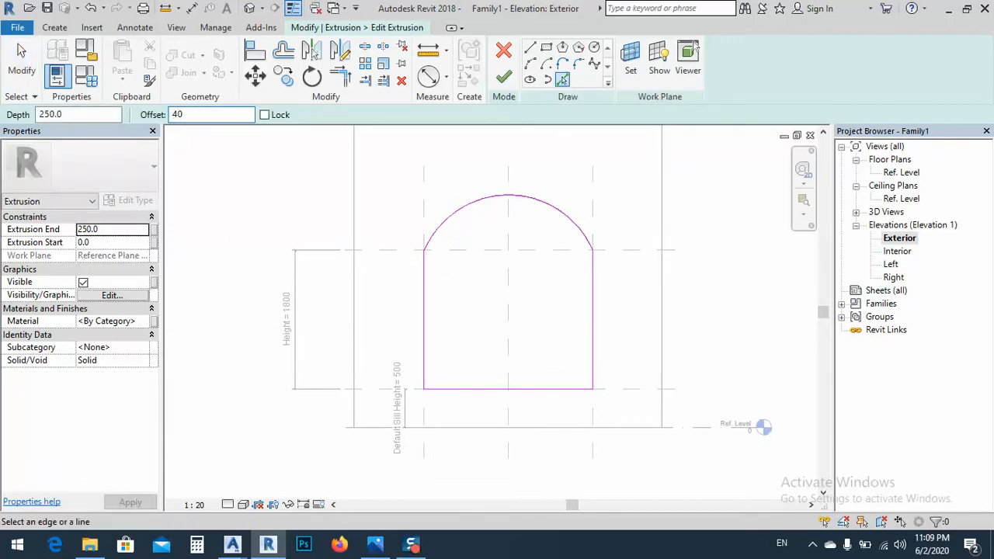
pyautogui.click(424, 317)
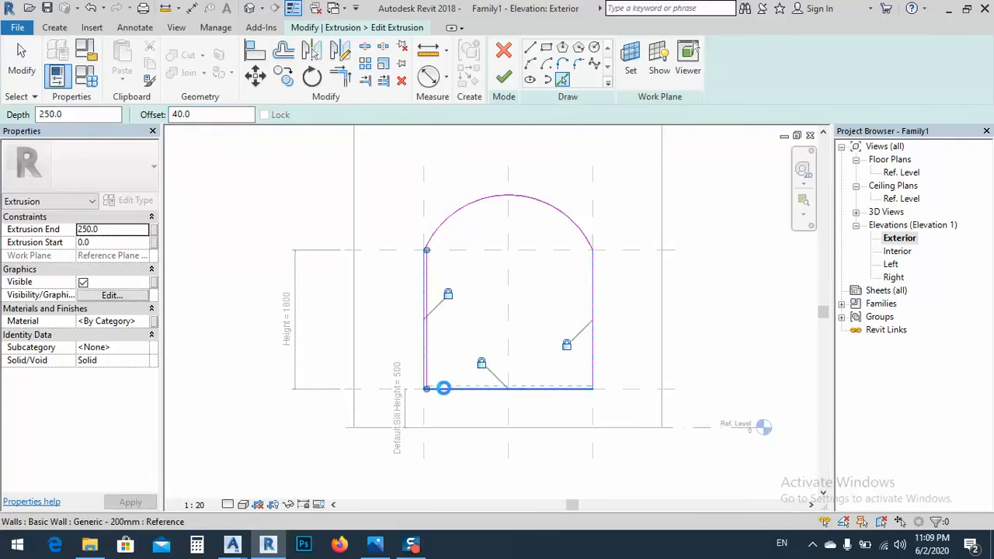
pyautogui.click(446, 389)
pyautogui.click(593, 335)
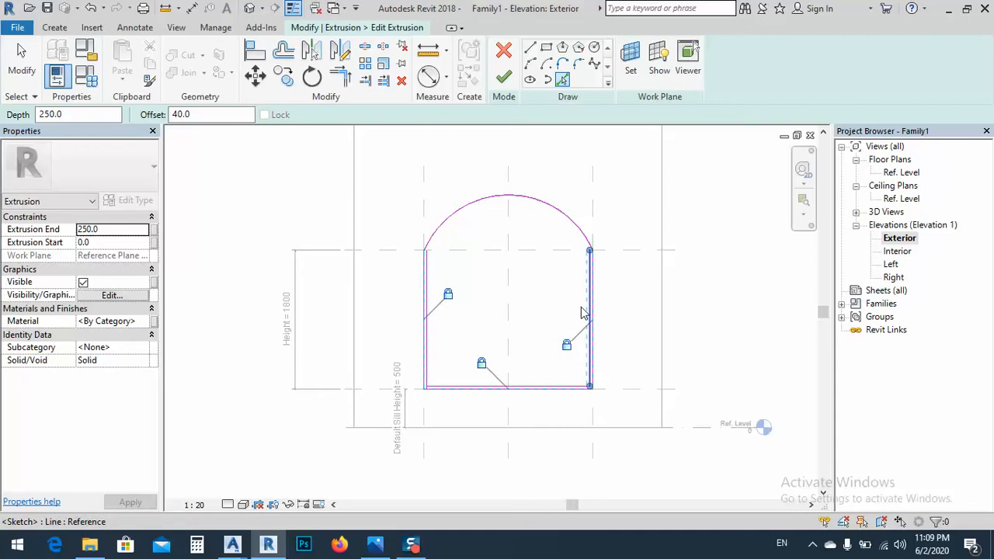
pyautogui.click(561, 214)
# Trim the inner loop's side lines and sill line to clean lower corners and check that the sides meet the arch
pyautogui.scroll(5, 427, 250)
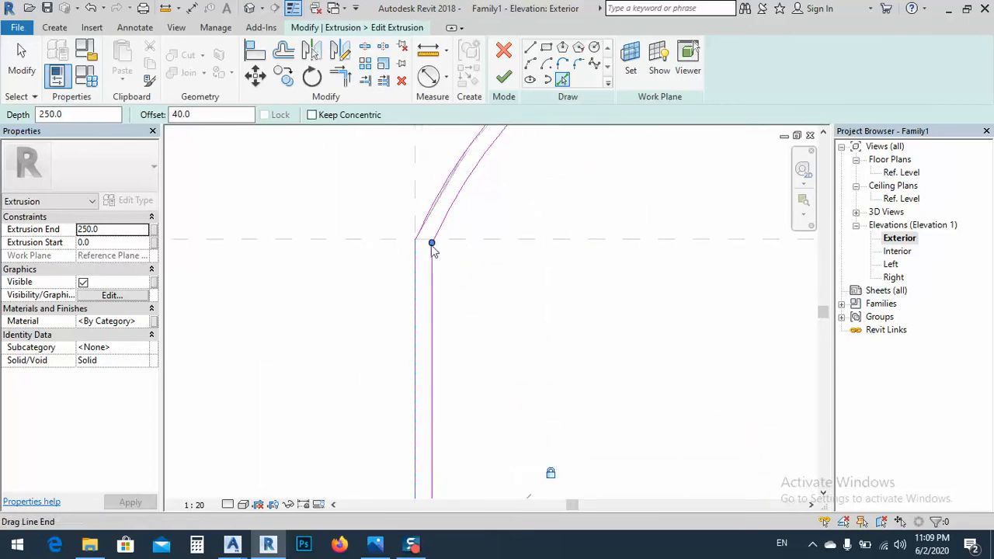
pyautogui.scroll(-4, 392, 302)
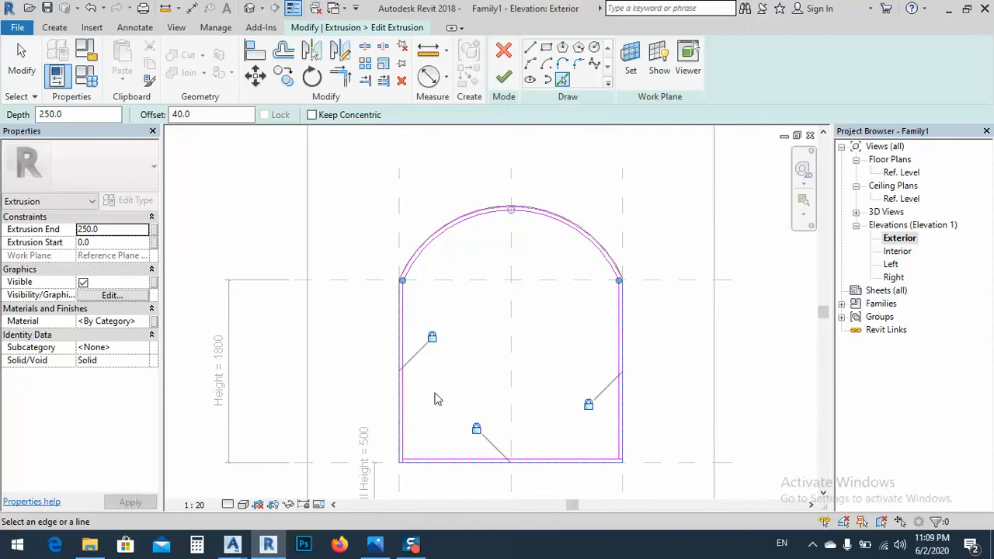
pyautogui.scroll(5, 402, 464)
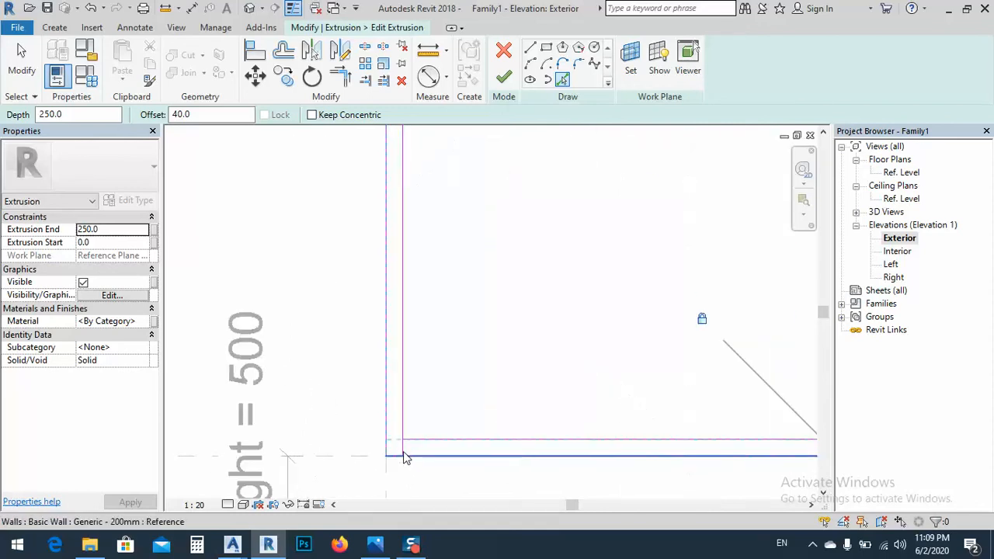
pyautogui.click(340, 77)
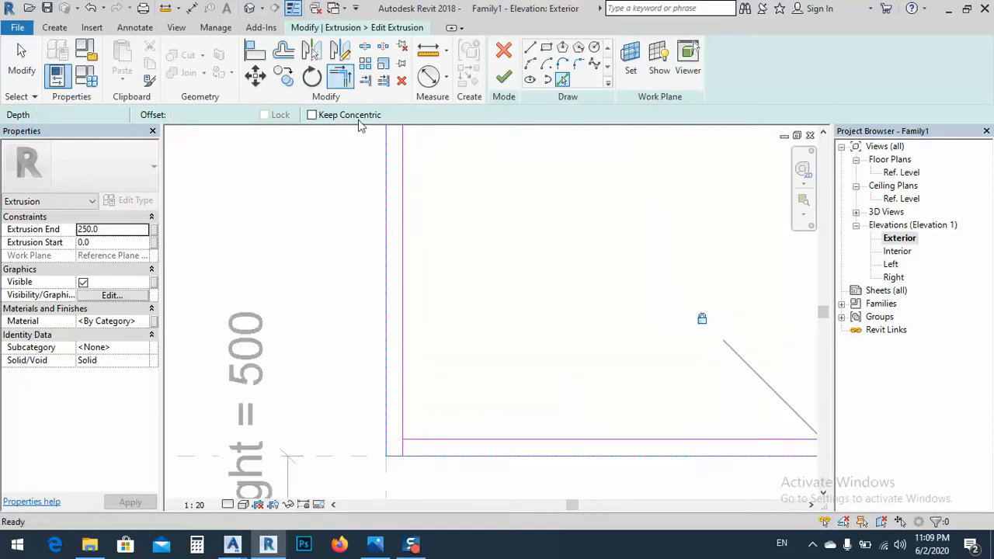
pyautogui.click(401, 439)
pyautogui.click(412, 442)
pyautogui.scroll(-4, 415, 449)
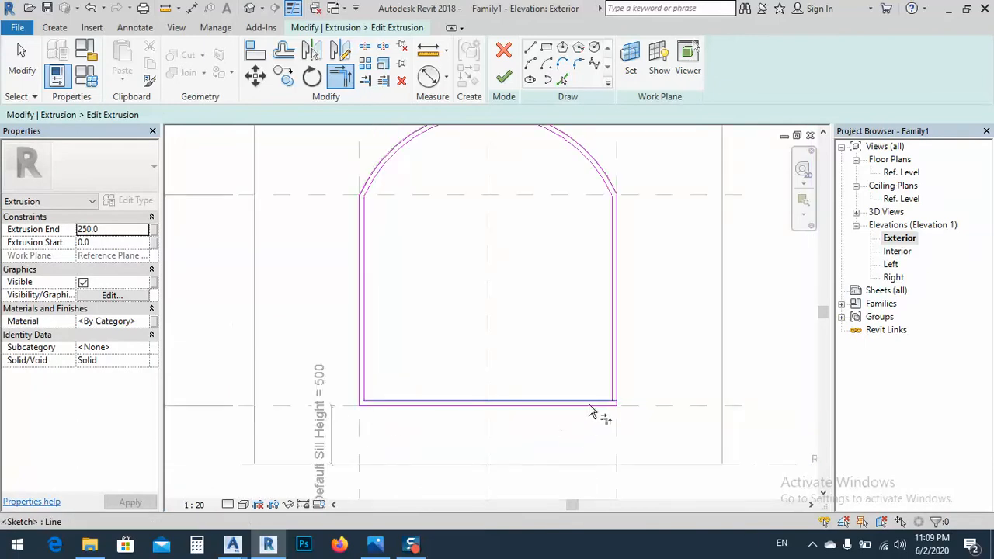
pyautogui.scroll(3, 590, 412)
pyautogui.scroll(-3, 547, 483)
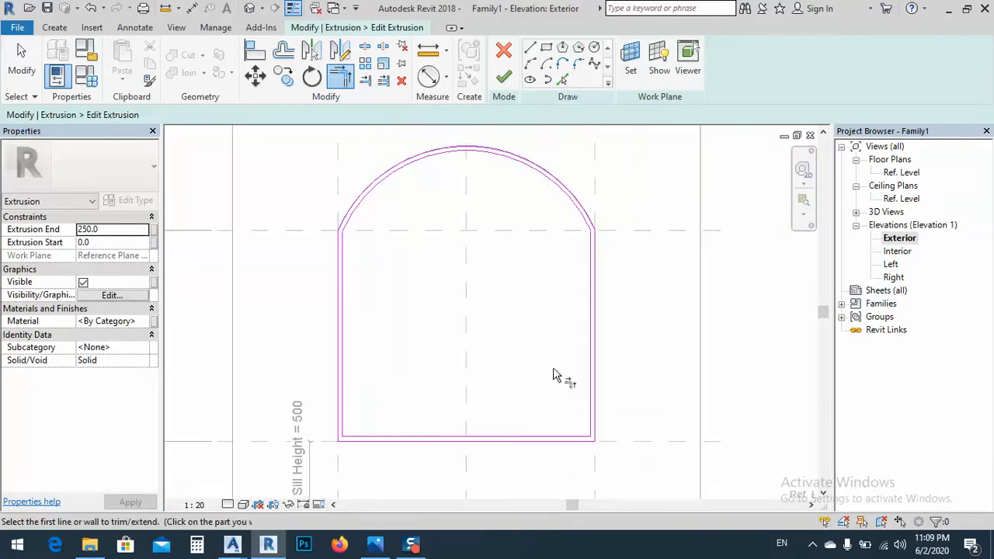
pyautogui.scroll(5, 594, 233)
pyautogui.scroll(-5, 557, 341)
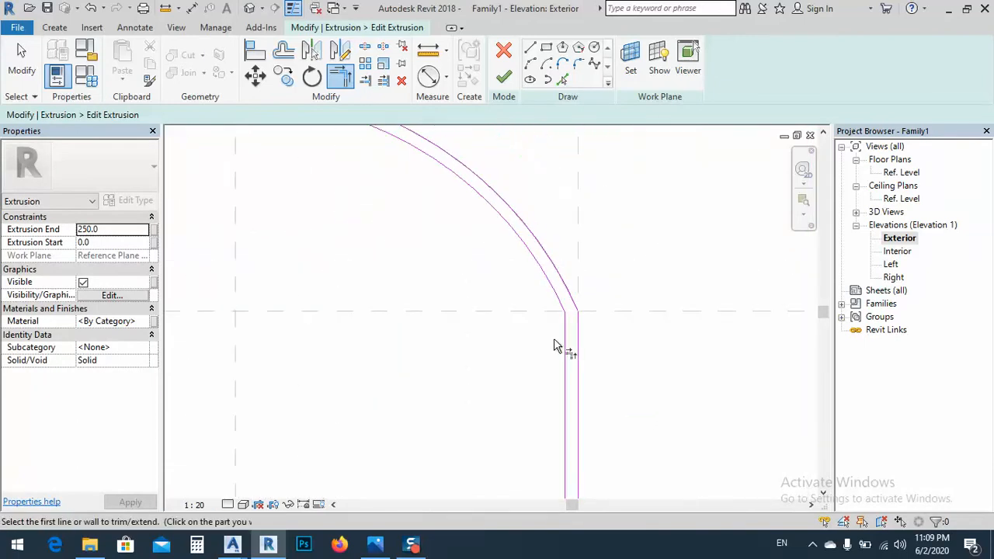
pyautogui.scroll(-1, 597, 263)
pyautogui.moveTo(447, 369); pyautogui.dragTo(470, 319, button='middle')
pyautogui.press('t')
pyautogui.press('r')
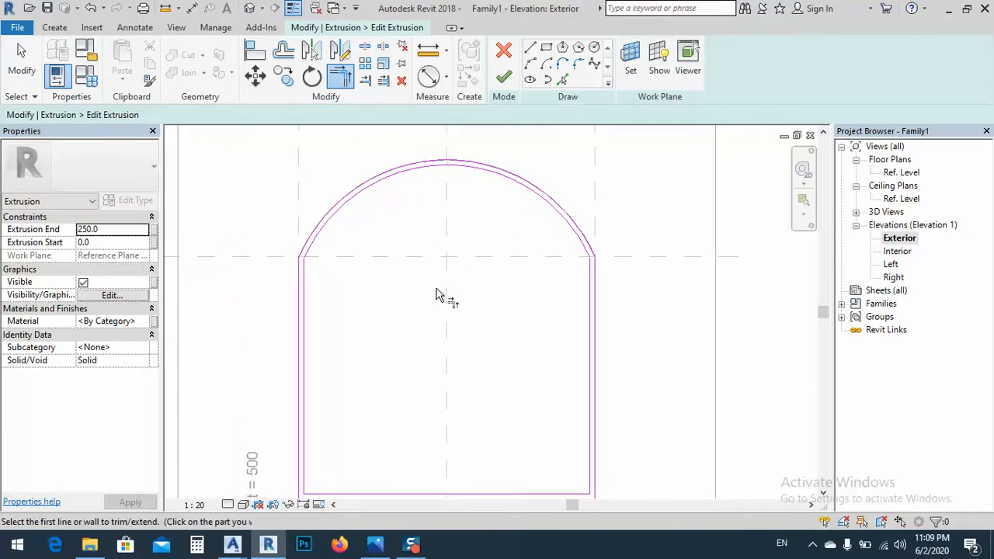
pyautogui.press('Escape')
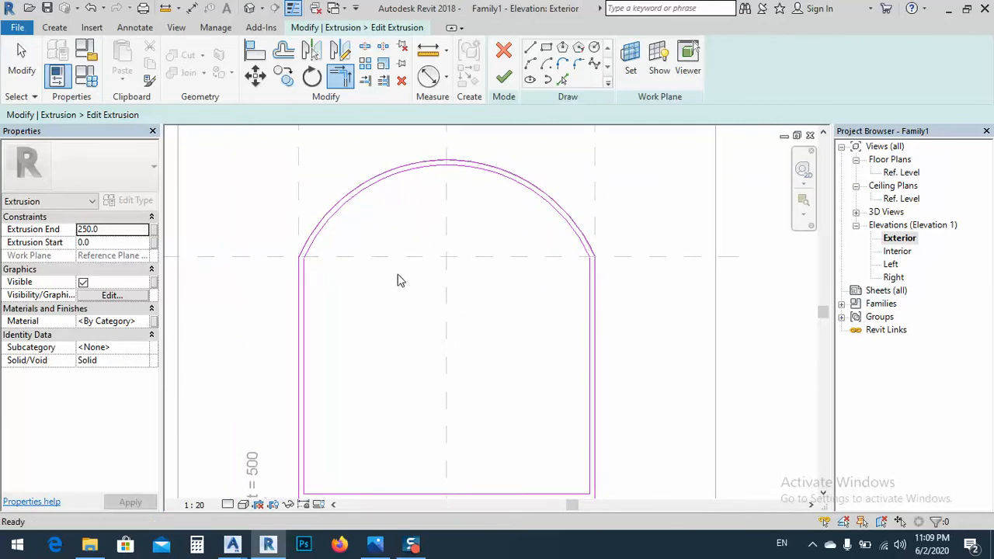
# Measure the spacing between the outer and inner lines on the left side of the frame with an aligned dimension
pyautogui.moveTo(395, 282); pyautogui.dragTo(363, 260, button='middle')
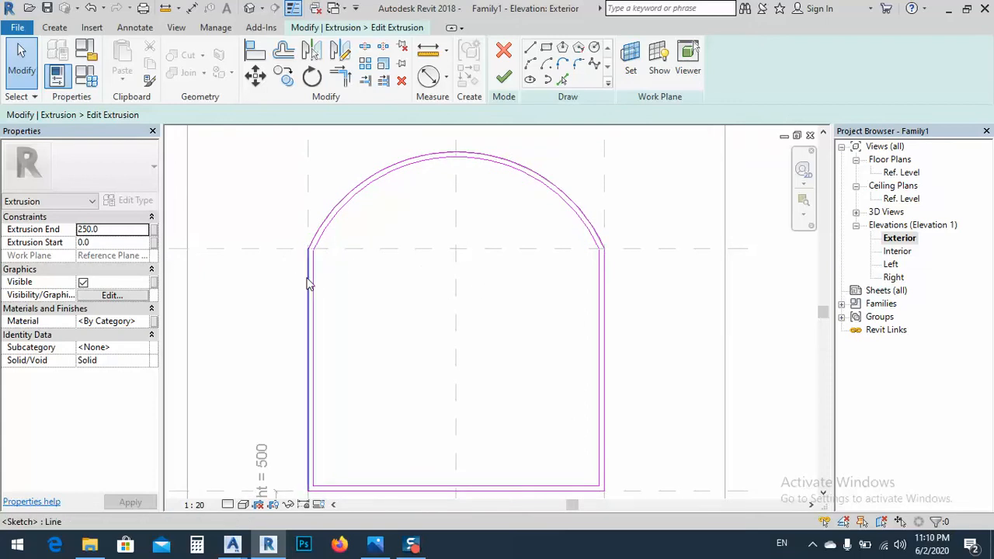
pyautogui.moveTo(364, 311); pyautogui.dragTo(411, 276, button='middle')
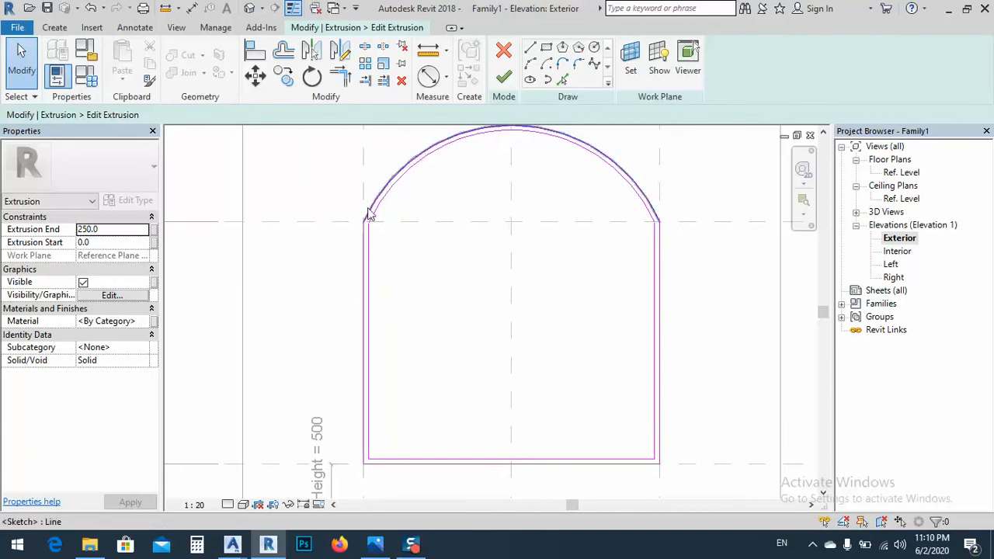
pyautogui.moveTo(406, 244); pyautogui.dragTo(397, 281, button='middle')
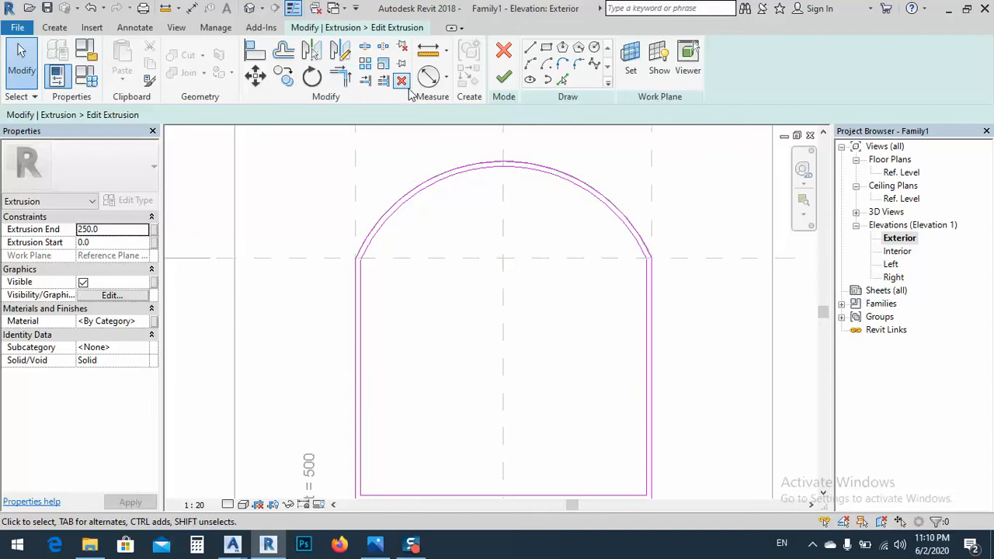
pyautogui.click(446, 78)
pyautogui.click(459, 103)
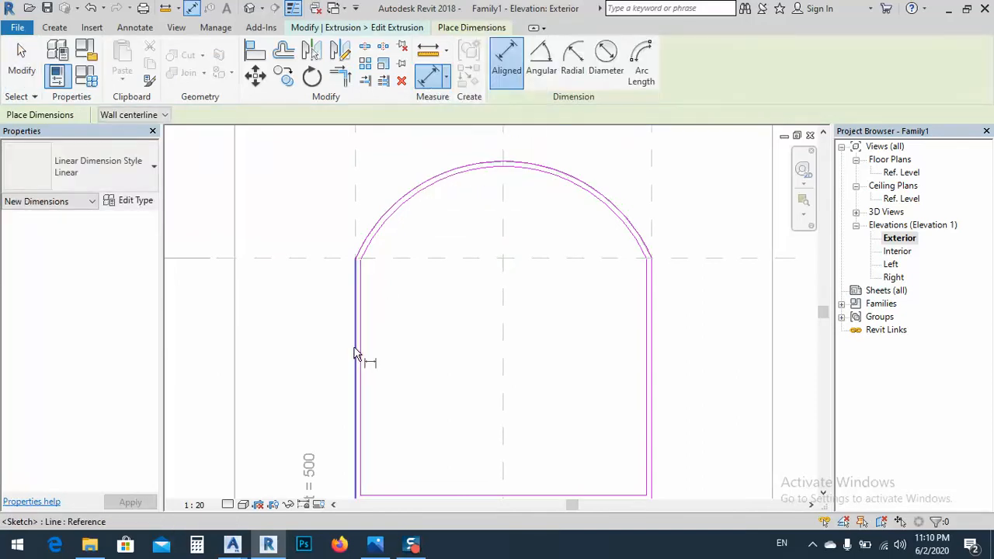
pyautogui.scroll(5, 349, 365)
pyautogui.click(342, 376)
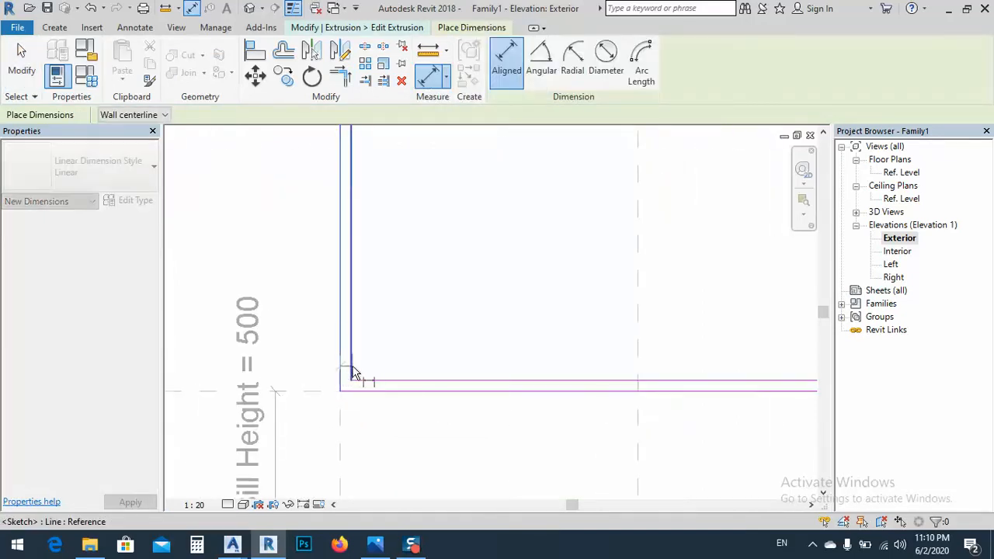
pyautogui.press('Escape')
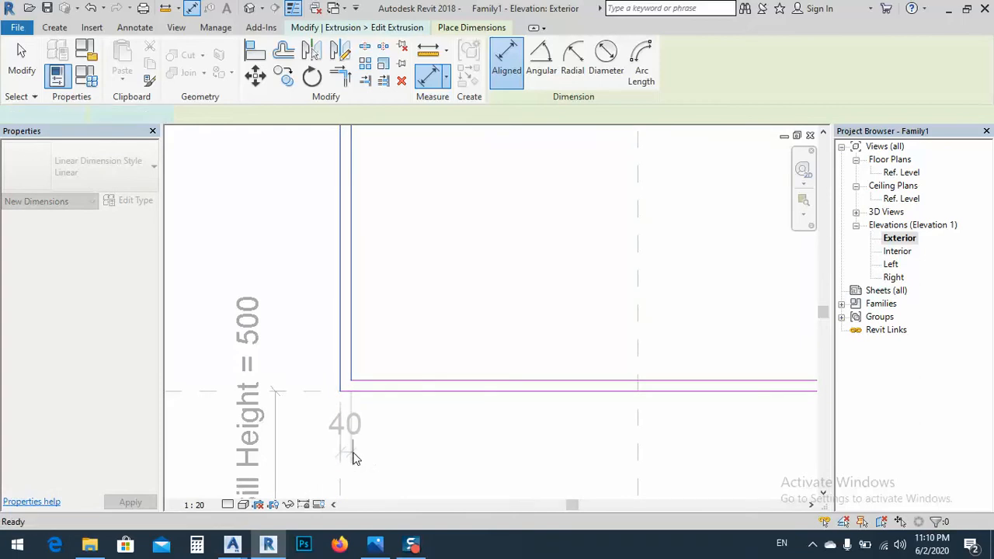
pyautogui.scroll(-2, 355, 435)
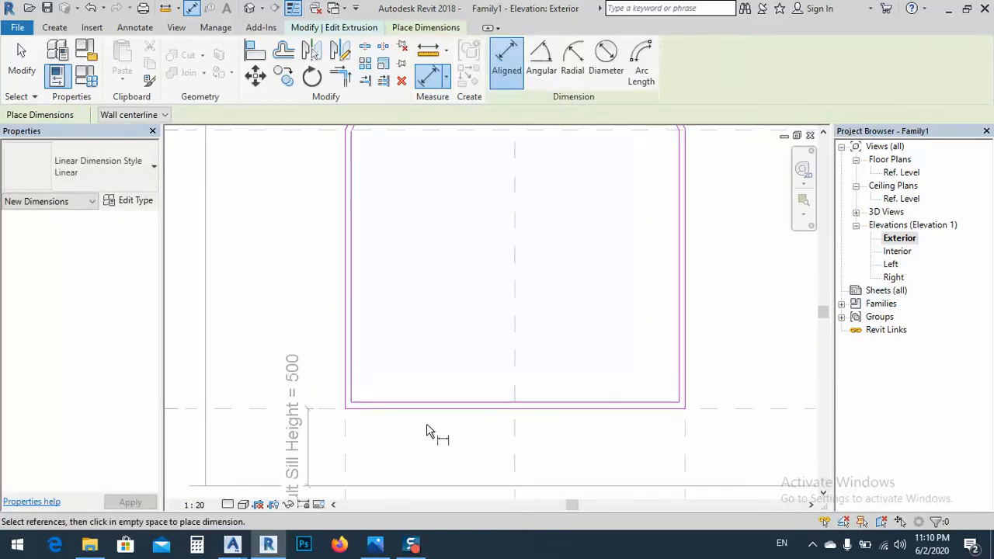
# Switch to the reference photo to examine the window's frame divisions, and return to the Revit sketch
pyautogui.click(375, 544)
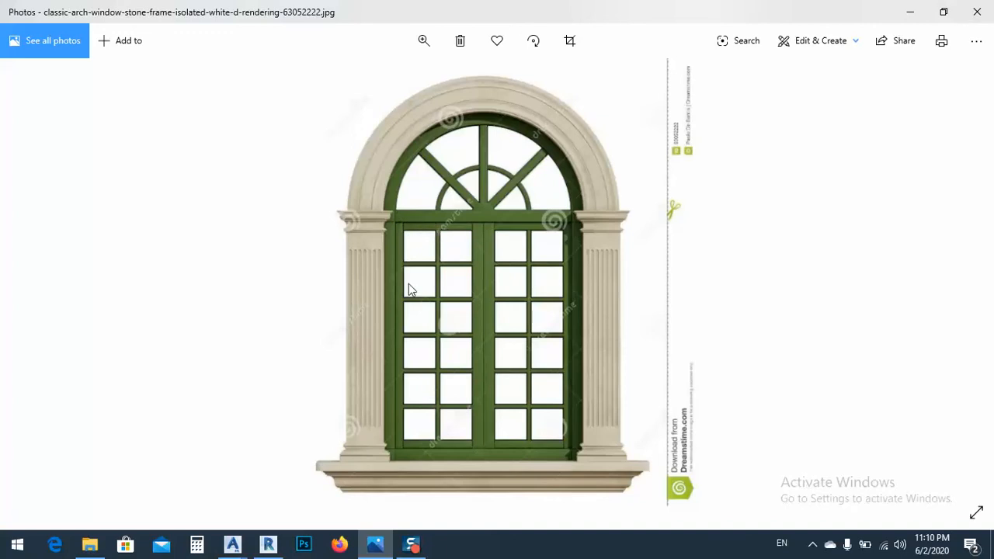
pyautogui.click(910, 12)
pyautogui.moveTo(429, 185); pyautogui.dragTo(386, 295, button='middle')
pyautogui.scroll(-1, 385, 295)
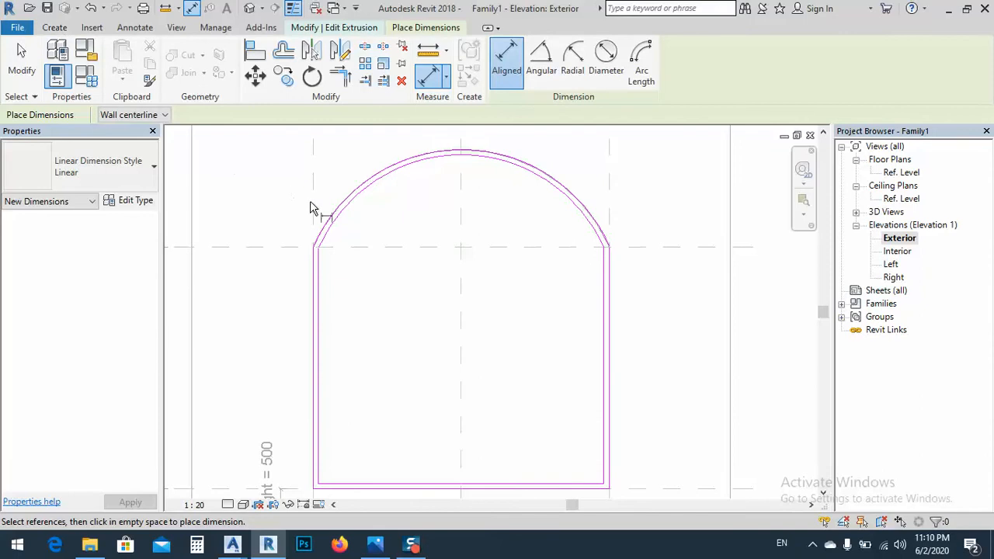
# Try a transom line between the upper ends of the inner side lines, and delete it
pyautogui.press('Escape')
pyautogui.click(530, 49)
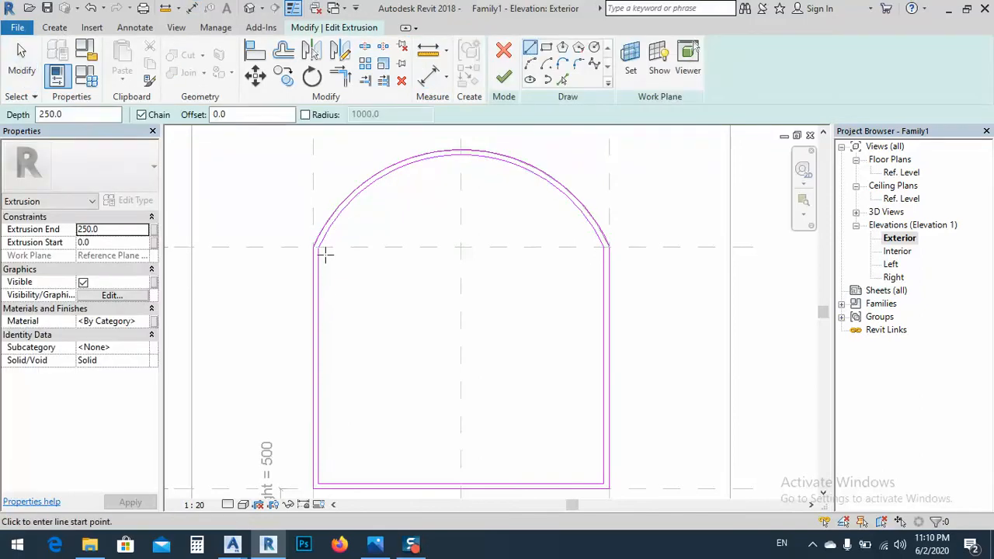
pyautogui.click(317, 248)
pyautogui.click(604, 249)
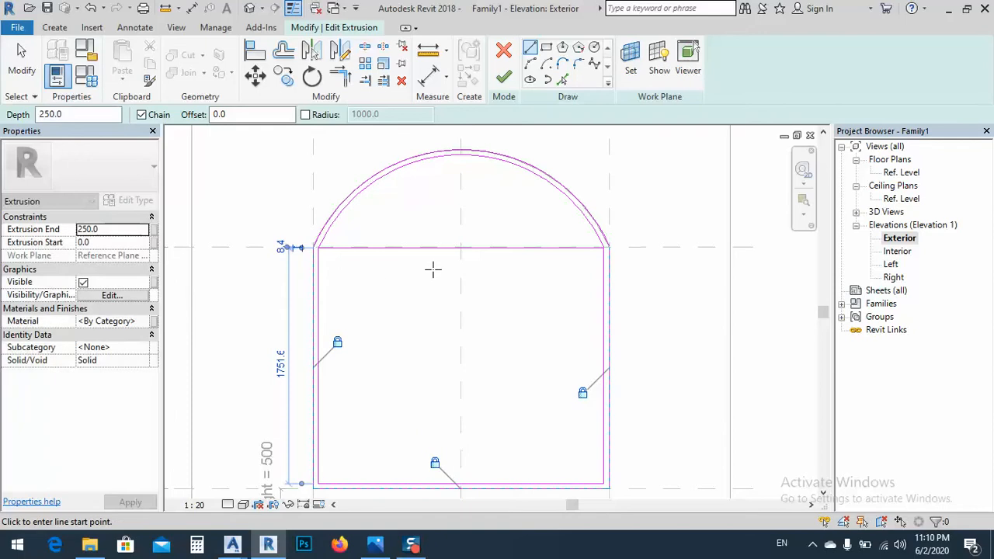
pyautogui.scroll(-4, 437, 281)
pyautogui.scroll(5, 439, 288)
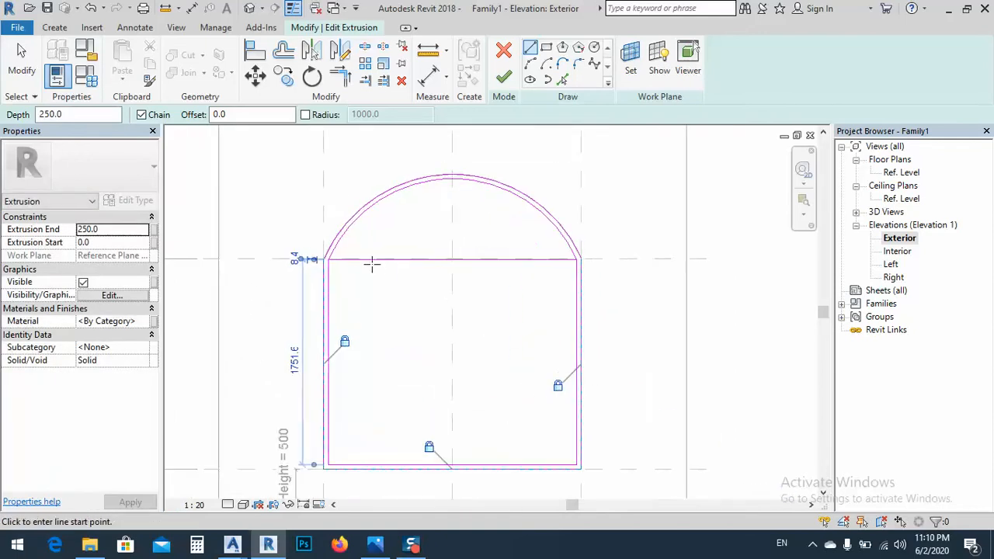
pyautogui.scroll(10, 323, 256)
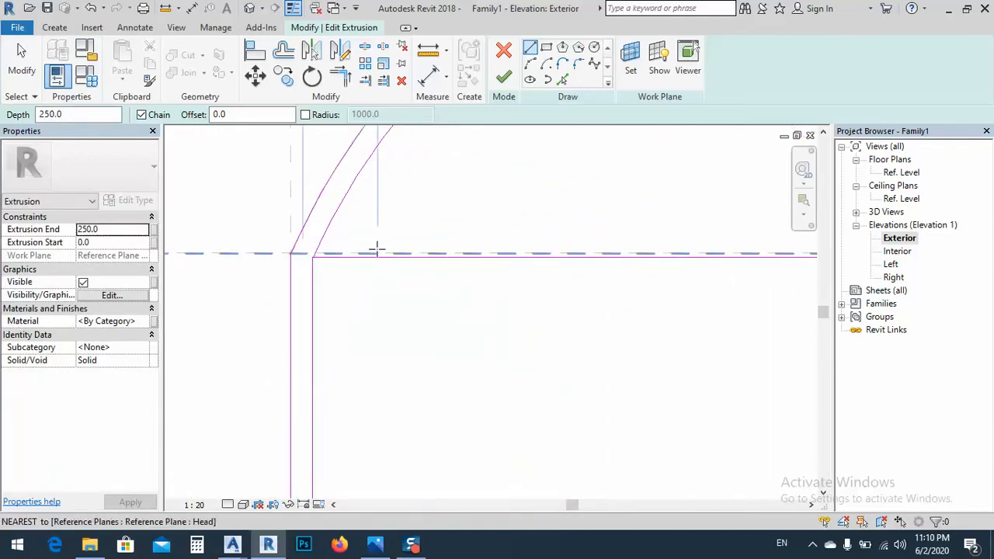
pyautogui.press('Escape')
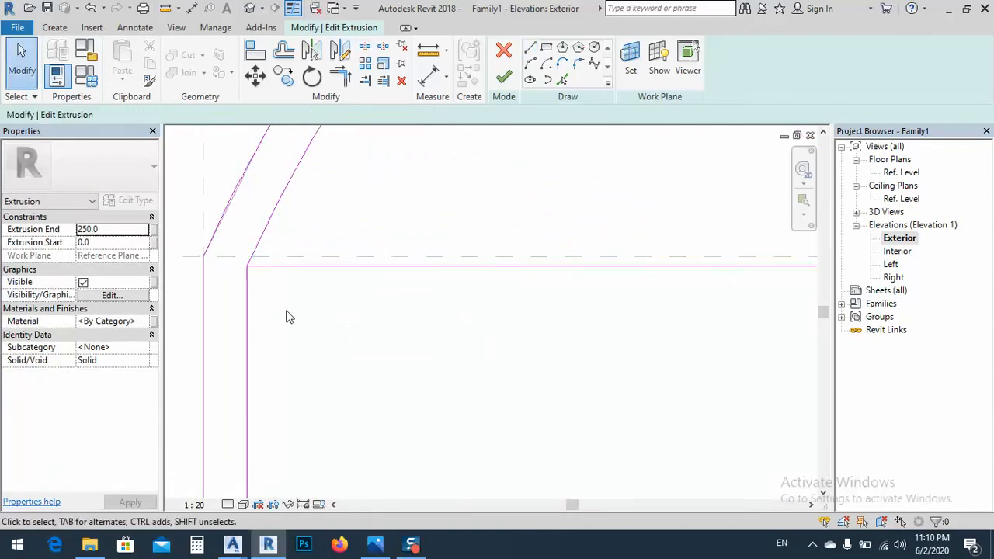
pyautogui.click(269, 269)
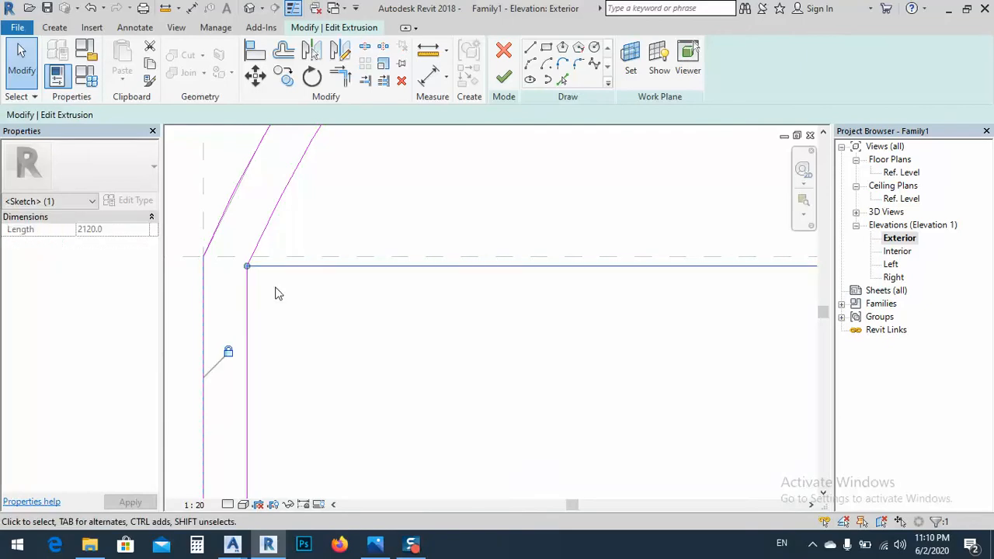
pyautogui.press('Delete')
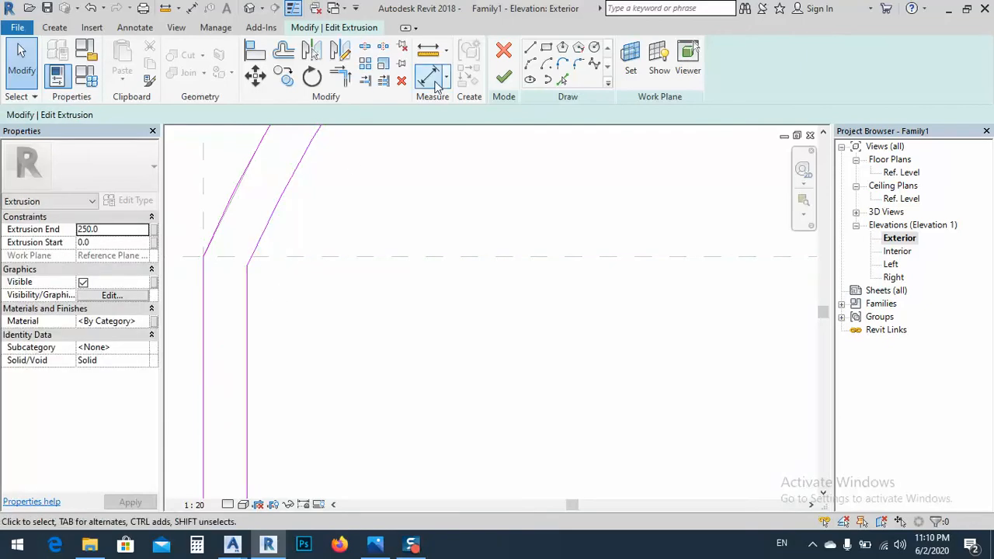
# Draw a transom line along the Head reference plane between the two ends of the inner arch
pyautogui.click(529, 47)
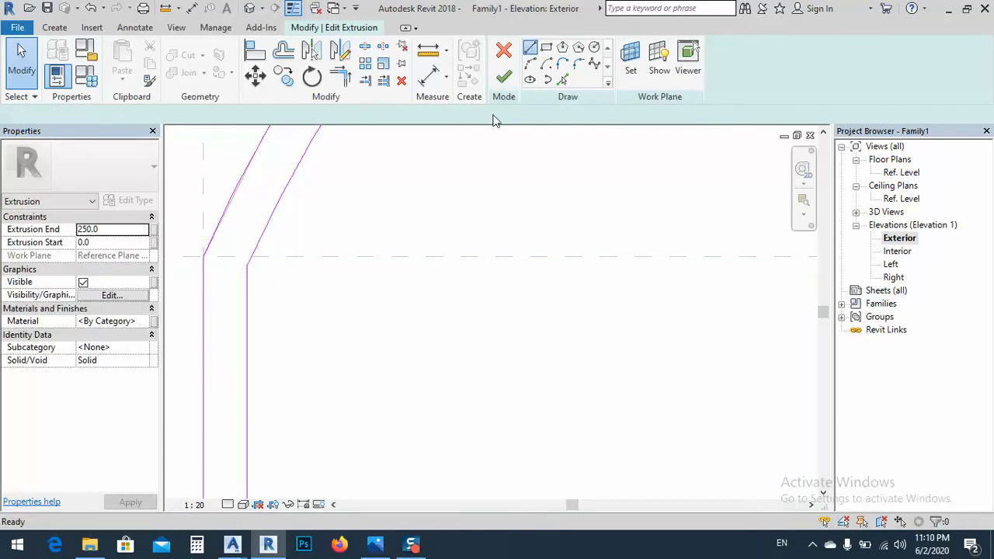
pyautogui.click(248, 256)
pyautogui.scroll(-2, 286, 251)
pyautogui.scroll(-5, 285, 250)
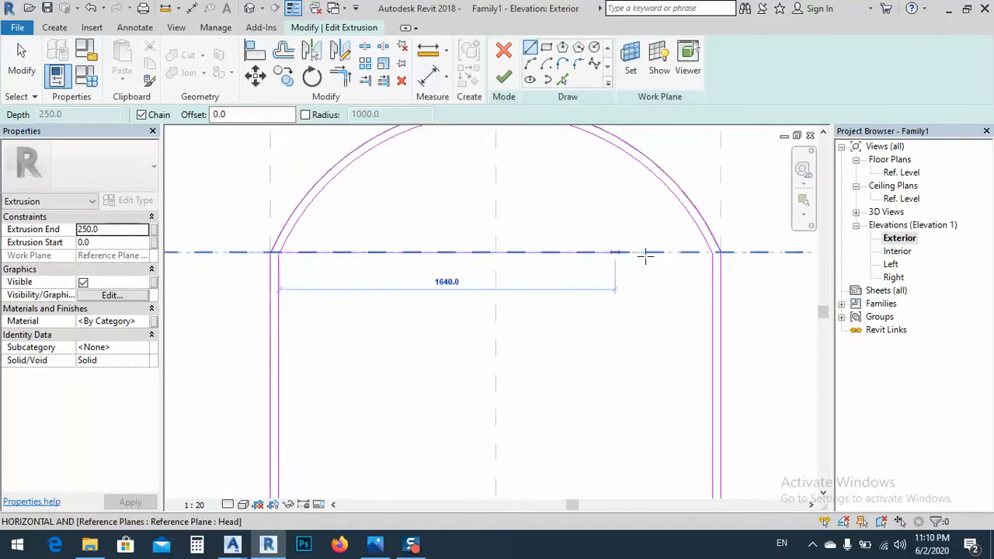
pyautogui.click(710, 251)
pyautogui.press('Escape')
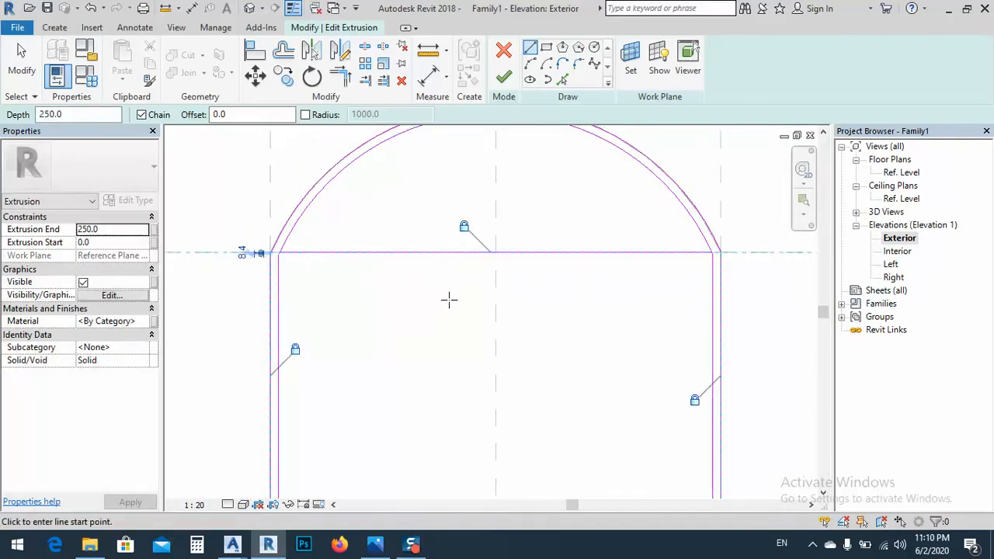
pyautogui.press('Escape')
pyautogui.press('Escape')
# Add a second transom line offset 40 mm below the first using Pick Lines
pyautogui.moveTo(473, 320); pyautogui.dragTo(417, 283, button='middle')
pyautogui.scroll(-1, 419, 284)
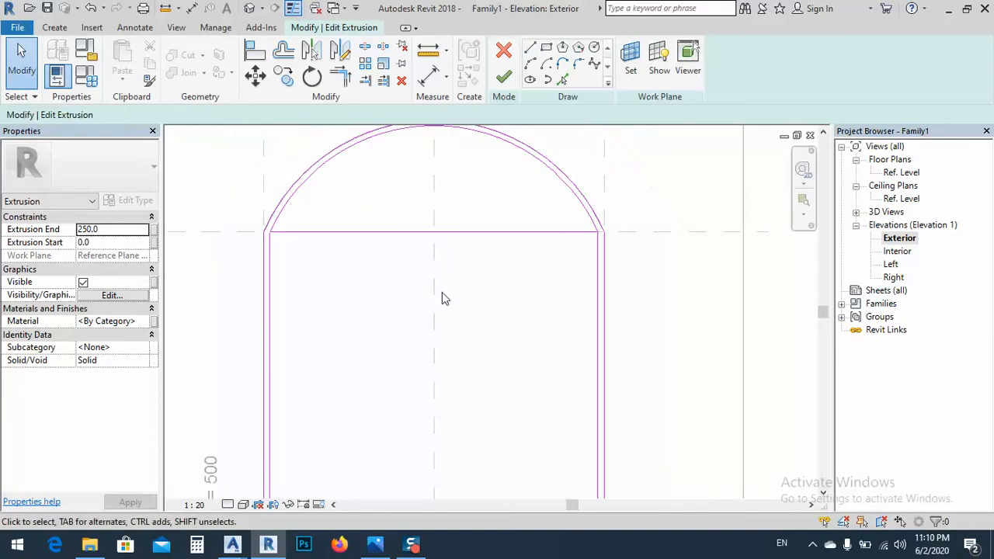
pyautogui.scroll(-2, 446, 296)
pyautogui.click(563, 80)
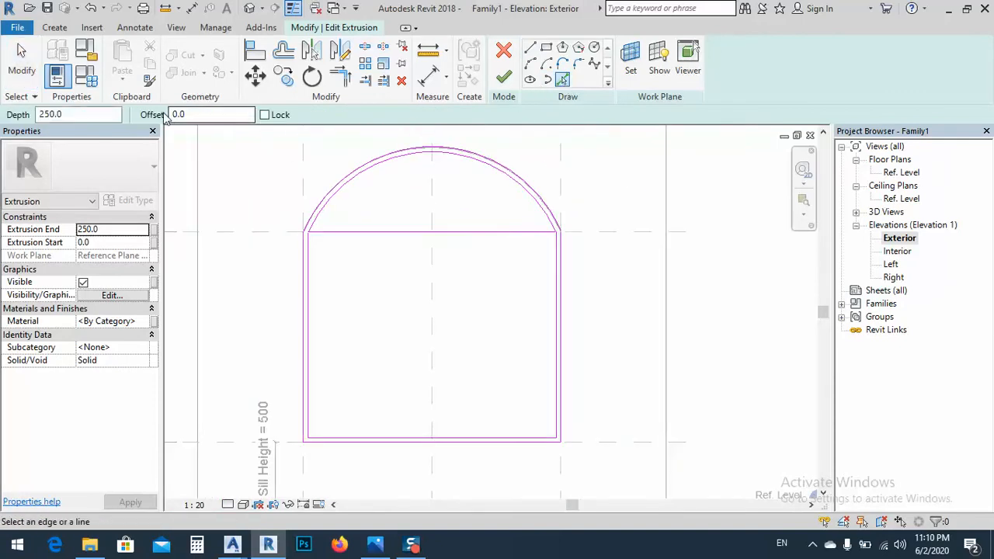
pyautogui.click(192, 116)
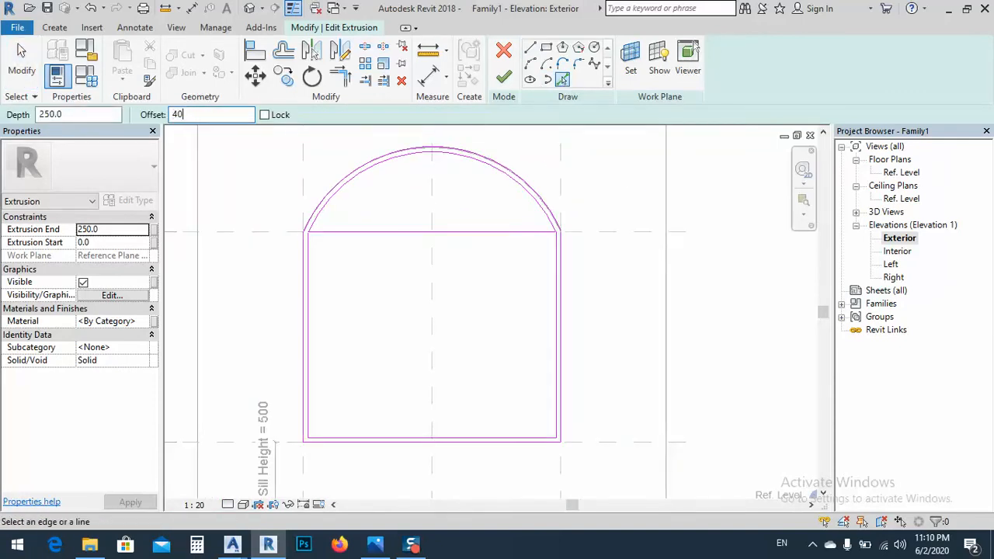
pyautogui.write('40.0')
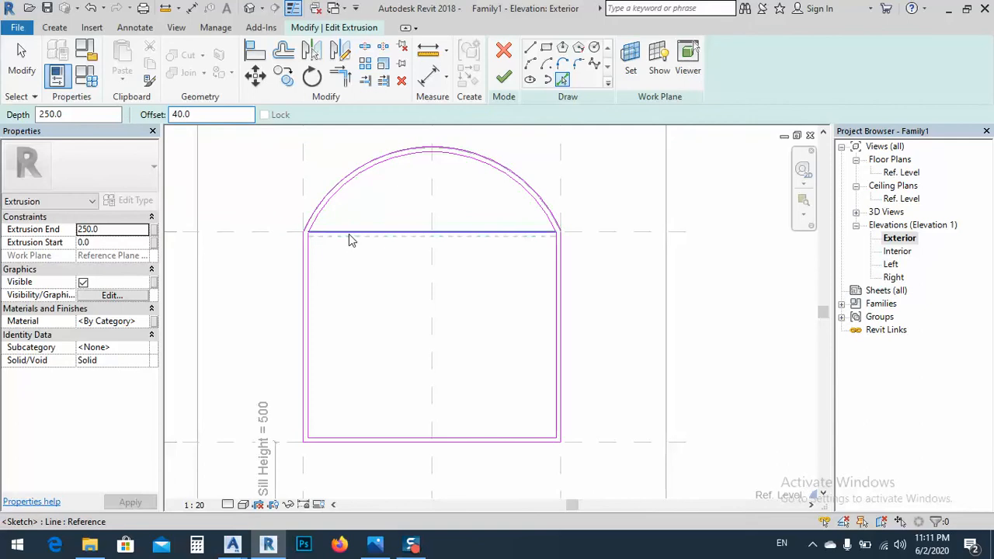
pyautogui.click(355, 233)
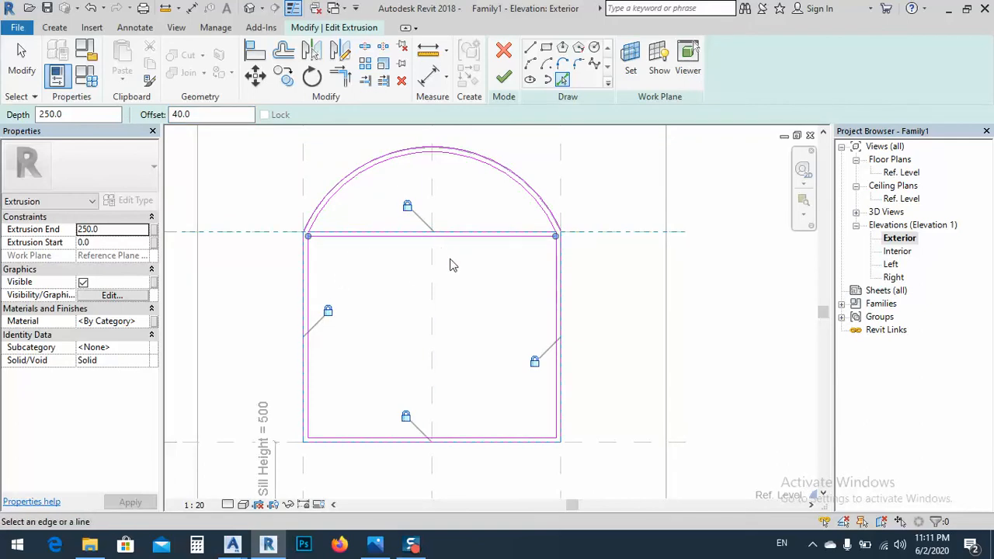
pyautogui.moveTo(456, 301); pyautogui.dragTo(472, 317, button='middle')
# Draw the central mullion between the lower transom line and the inner sill as two vertical lines, each offset 20 mm from the centreline
pyautogui.click(530, 48)
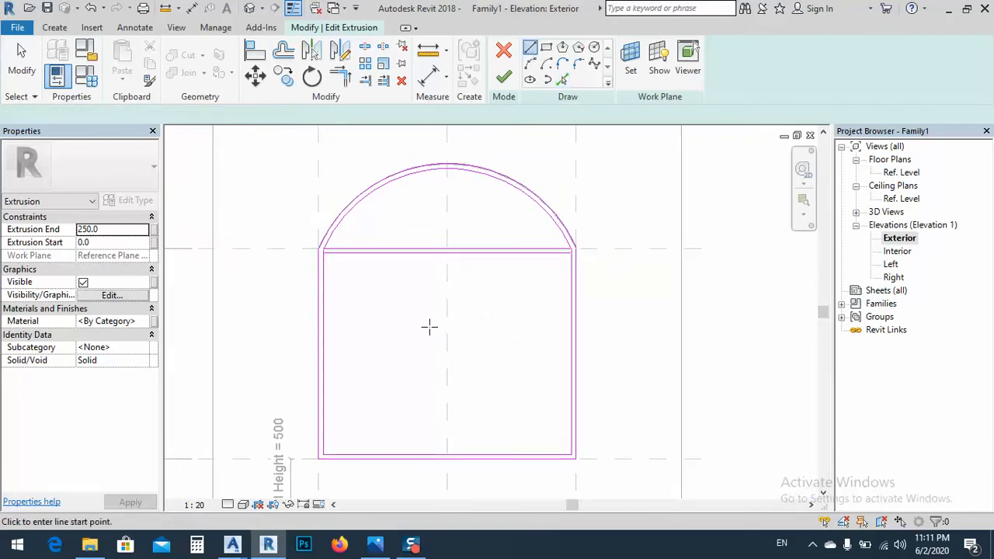
pyautogui.click(447, 251)
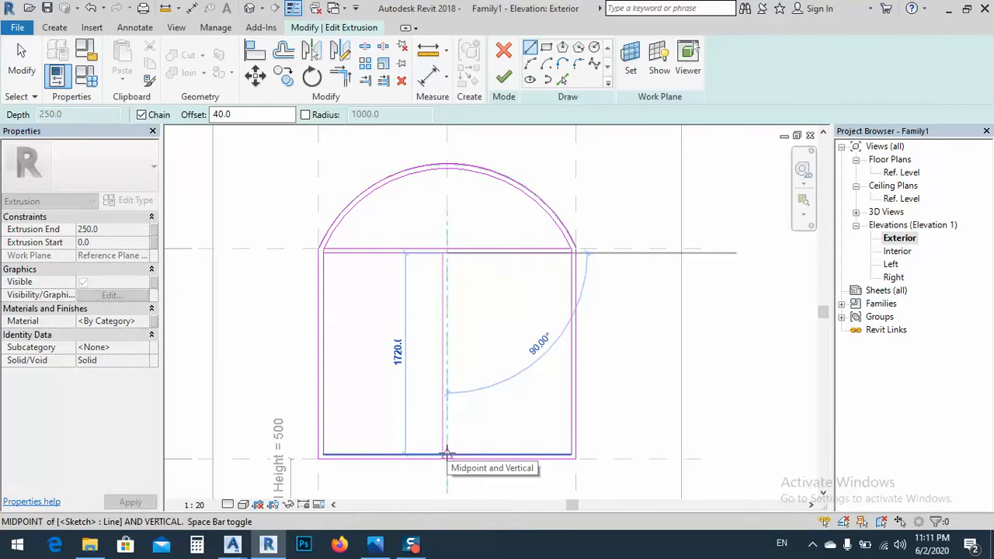
pyautogui.press('Escape')
pyautogui.moveTo(447, 276); pyautogui.dragTo(440, 233, button='middle')
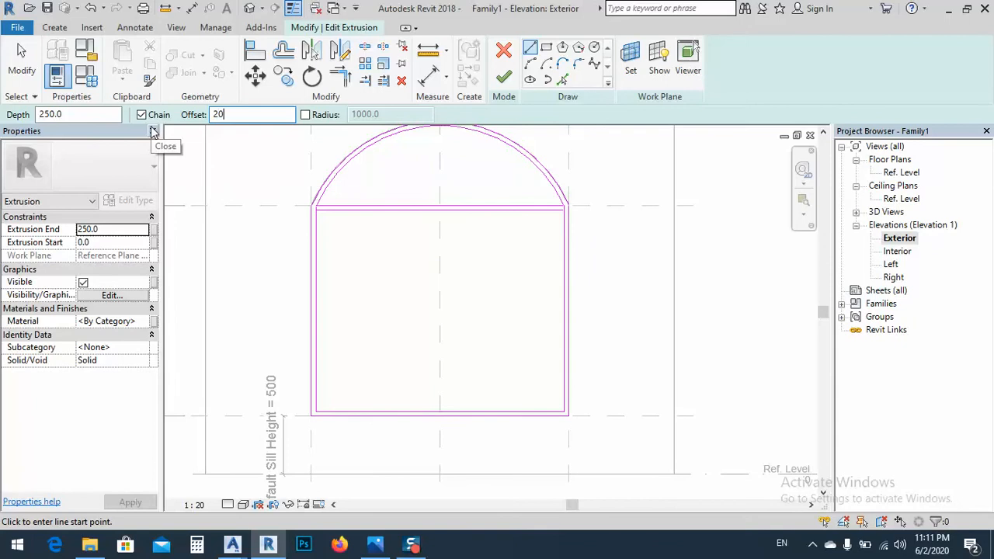
pyautogui.click(439, 210)
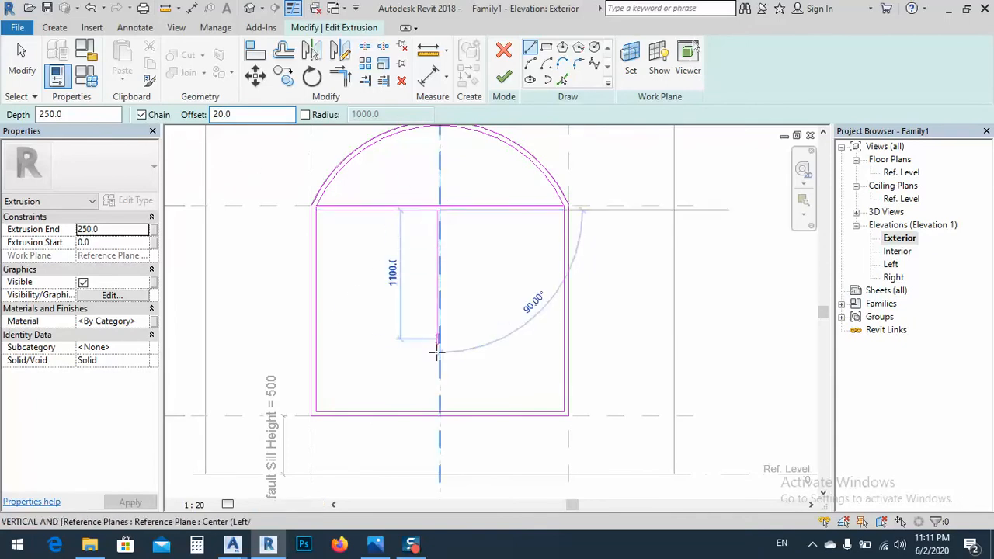
pyautogui.click(439, 409)
pyautogui.scroll(3, 450, 224)
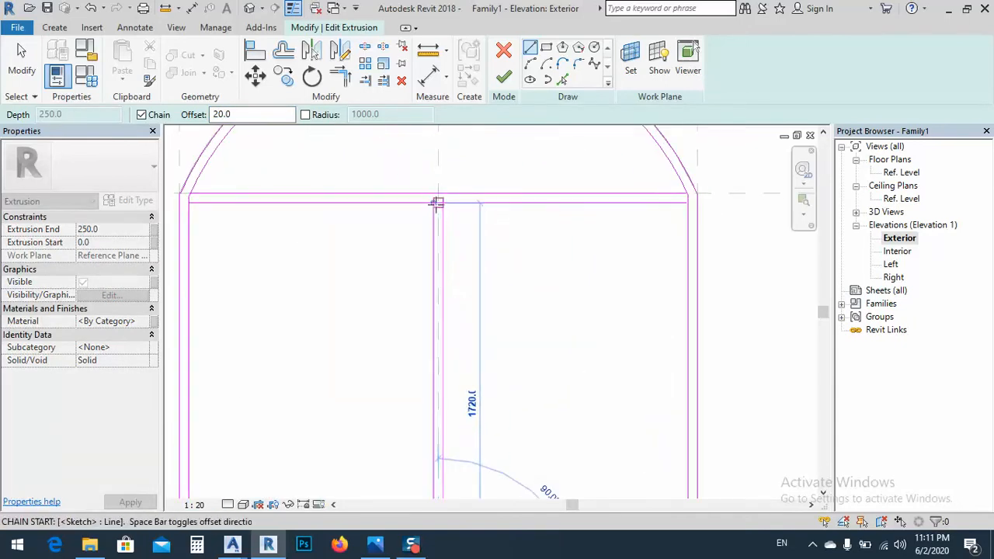
pyautogui.click(439, 204)
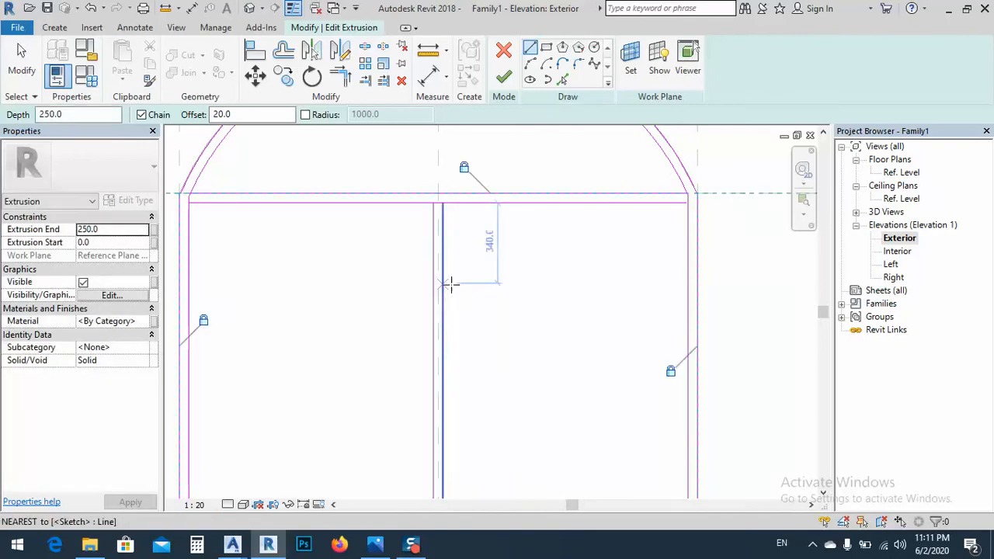
pyautogui.scroll(-3, 455, 256)
pyautogui.press('Escape')
pyautogui.press('Escape')
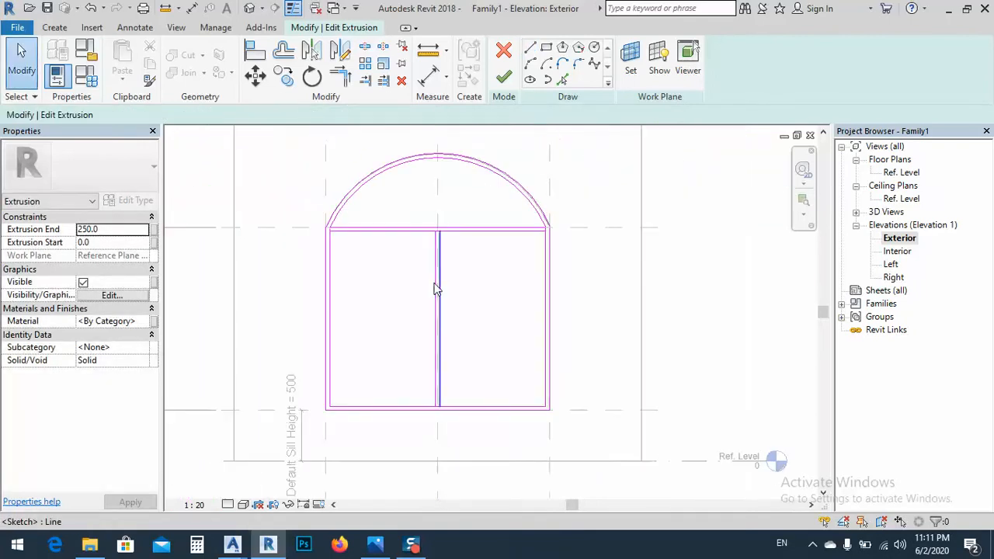
pyautogui.moveTo(422, 268); pyautogui.dragTo(419, 288, button='middle')
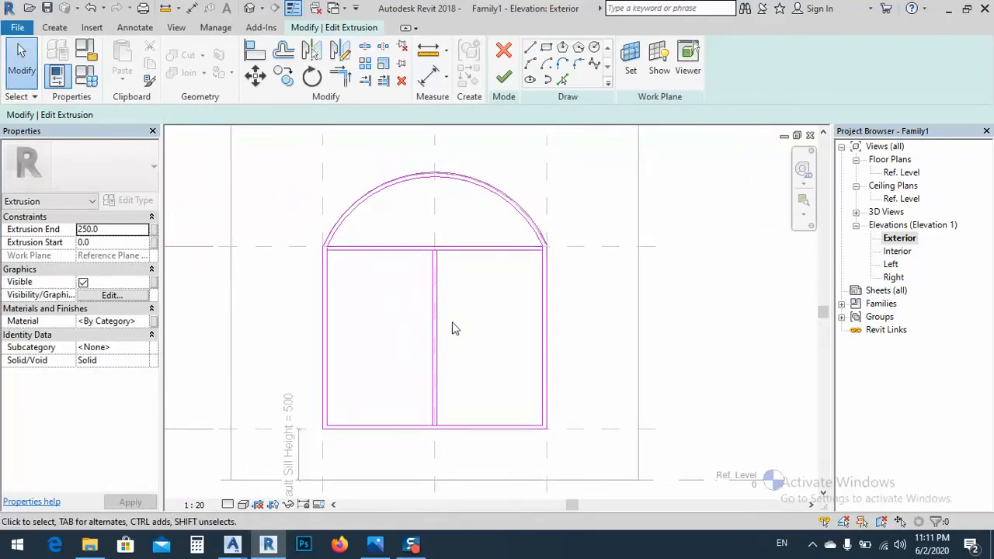
# Compare the divided frame sketch with the window divisions in the reference photo
pyautogui.click(375, 544)
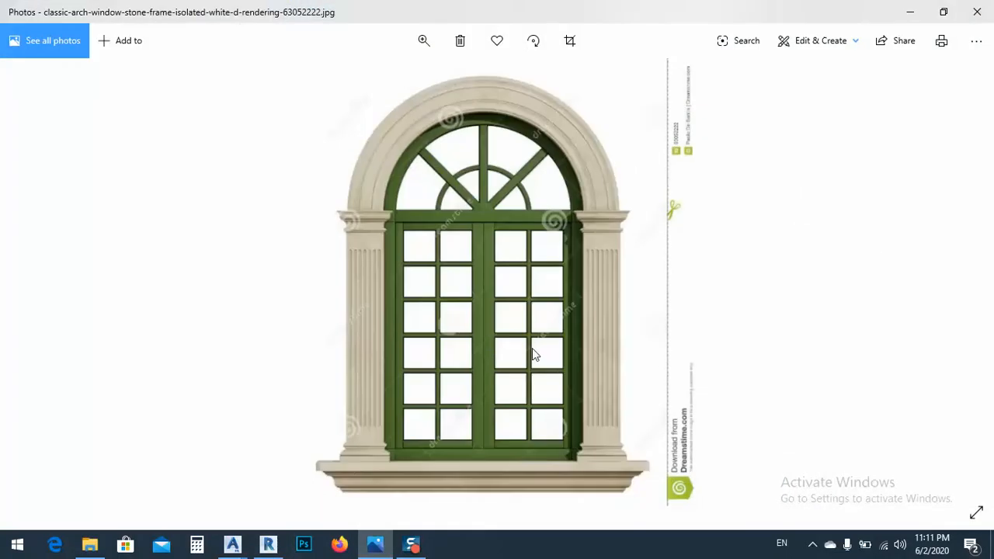
pyautogui.click(375, 544)
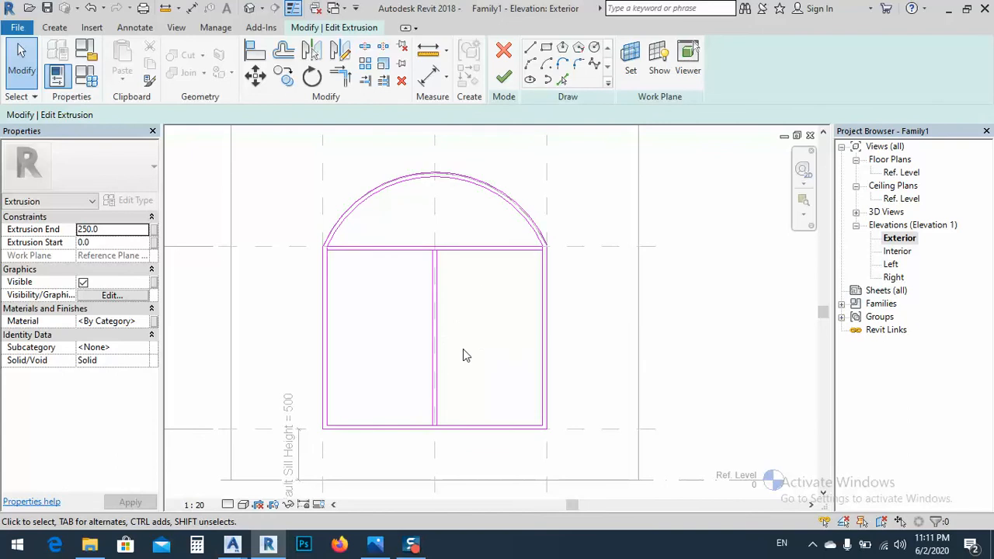
pyautogui.click(375, 543)
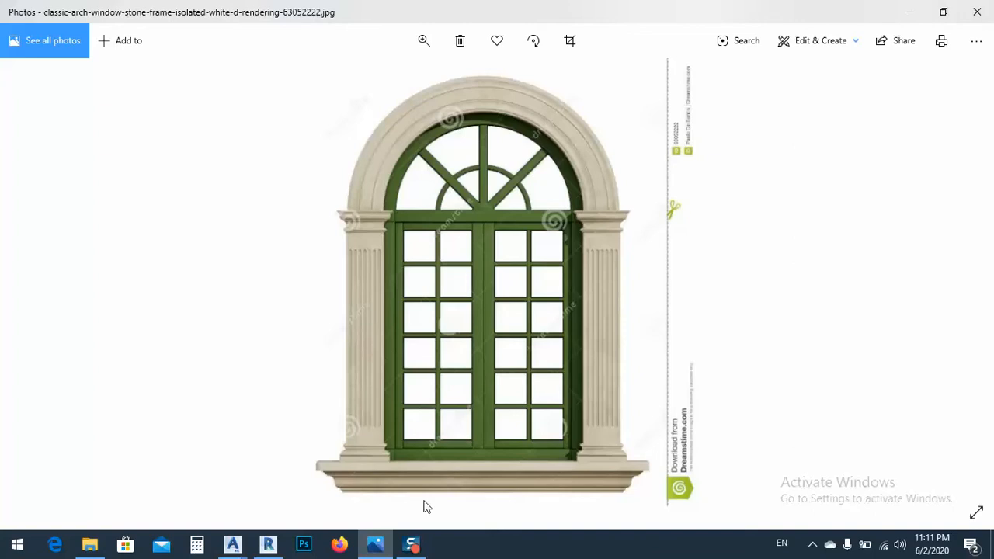
# Back in Revit, draw a horizontal crossbar line at mid-height across each of the two panes beside the central mullion
pyautogui.click(268, 543)
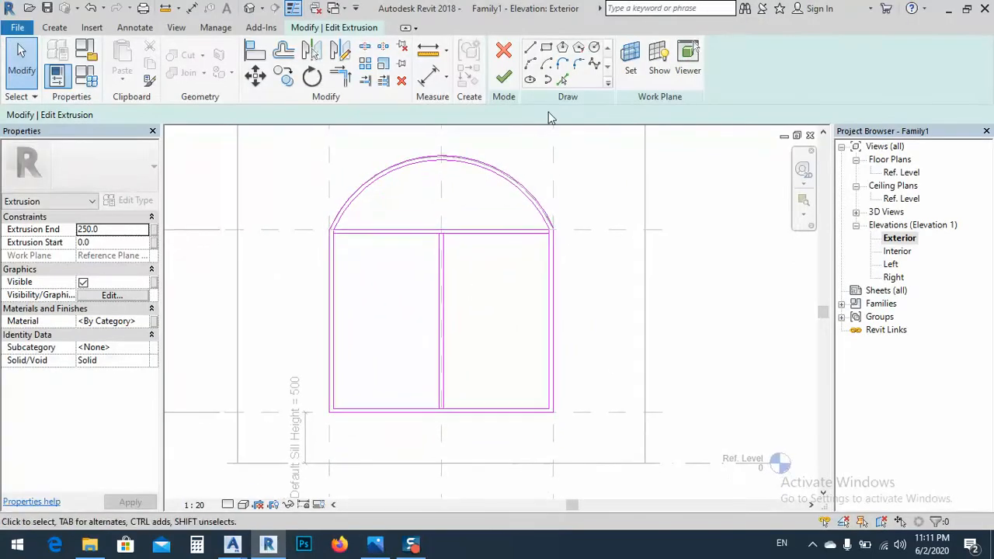
pyautogui.click(530, 47)
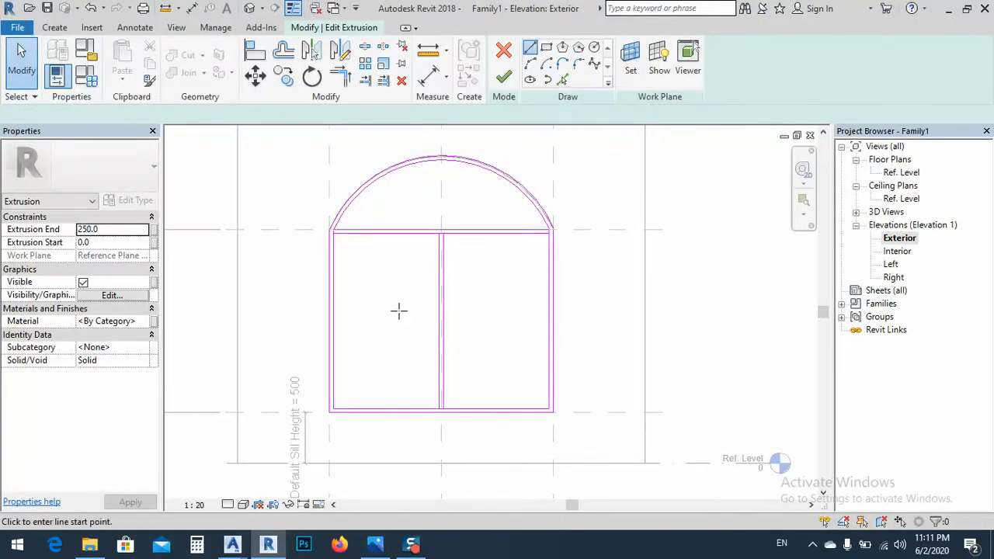
pyautogui.click(332, 319)
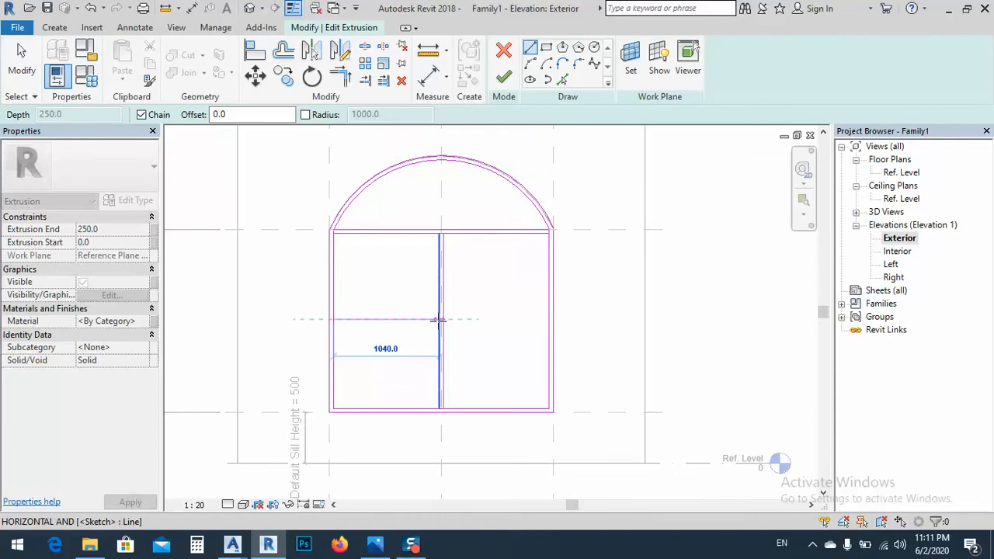
pyautogui.click(438, 319)
pyautogui.press('Escape')
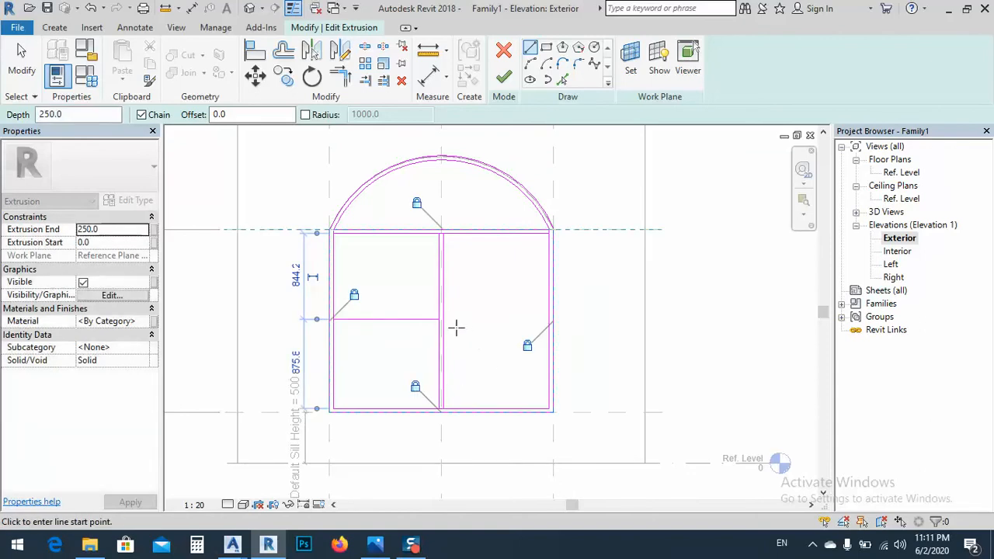
pyautogui.click(550, 320)
pyautogui.press('Escape')
pyautogui.scroll(5, 461, 325)
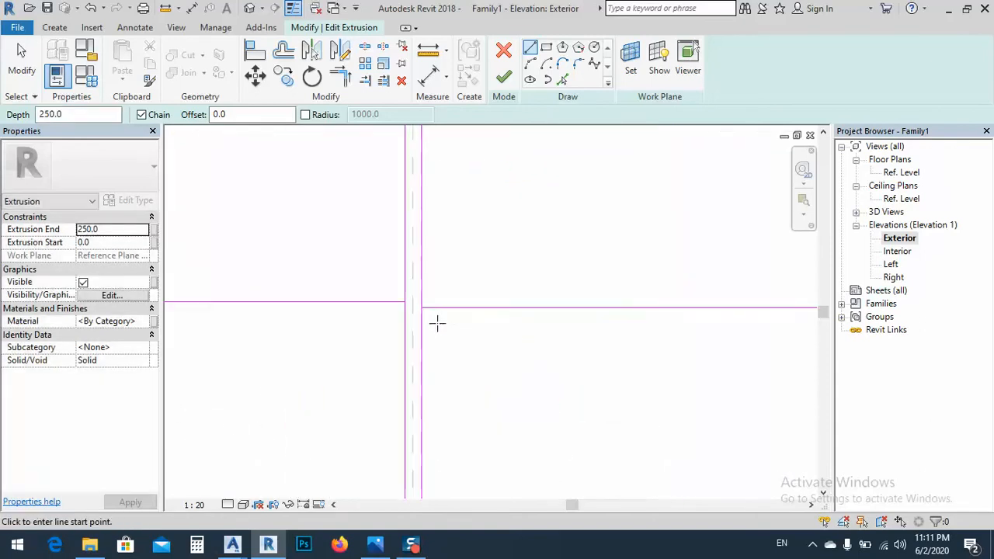
pyautogui.press('Escape')
pyautogui.scroll(-5, 625, 320)
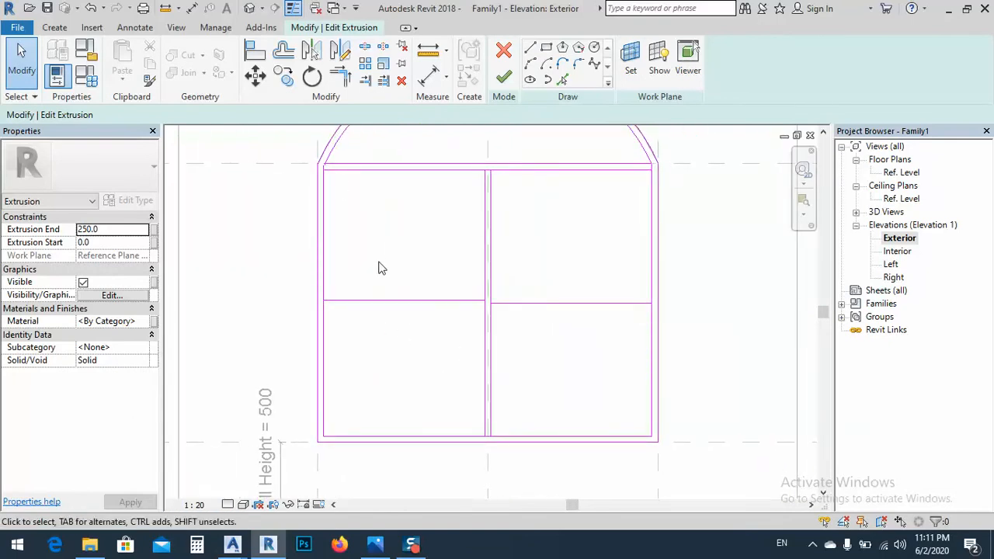
# Add a second crossbar line offset 40 mm above the existing one in both the left and right panes using Pick Lines
pyautogui.click(561, 80)
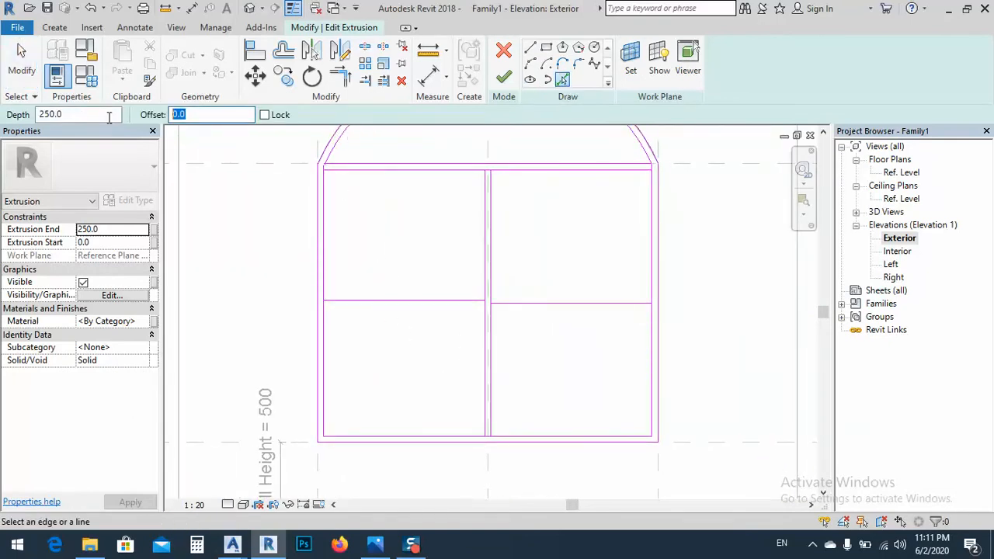
pyautogui.press('Return')
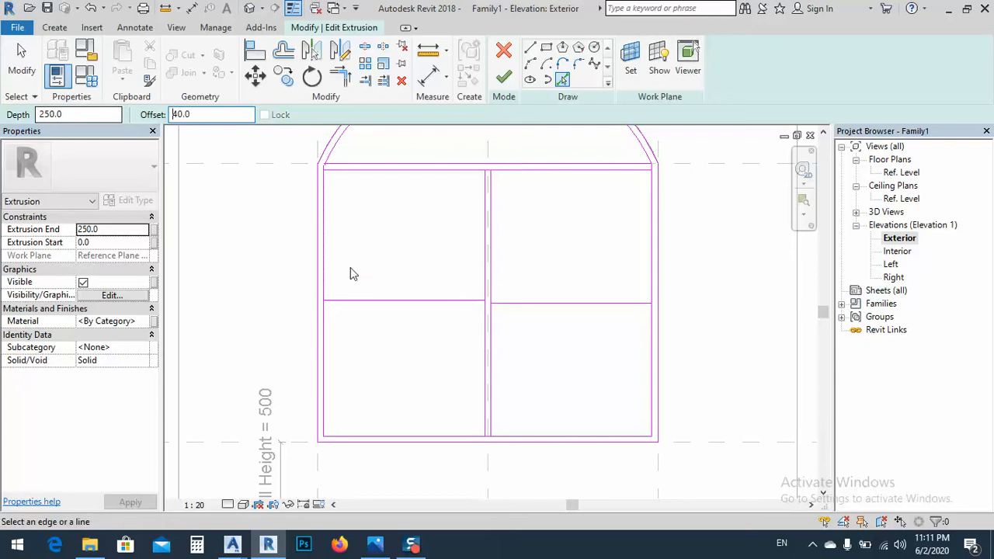
pyautogui.click(414, 301)
pyautogui.click(541, 310)
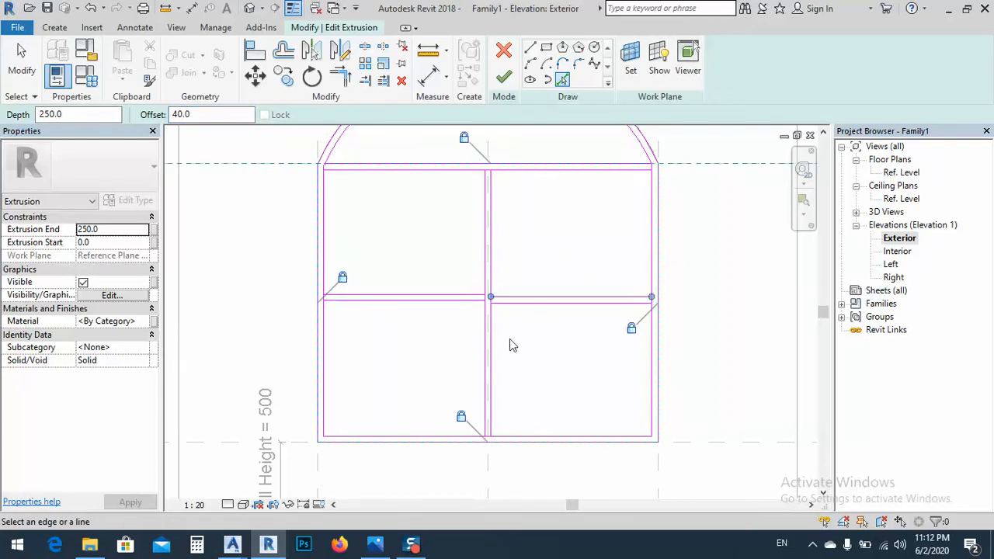
pyautogui.press('Escape')
pyautogui.press('Escape')
# Try dimensioning the left upper pane, crossbar and lower pane with one continuous aligned dimension string
pyautogui.click(428, 75)
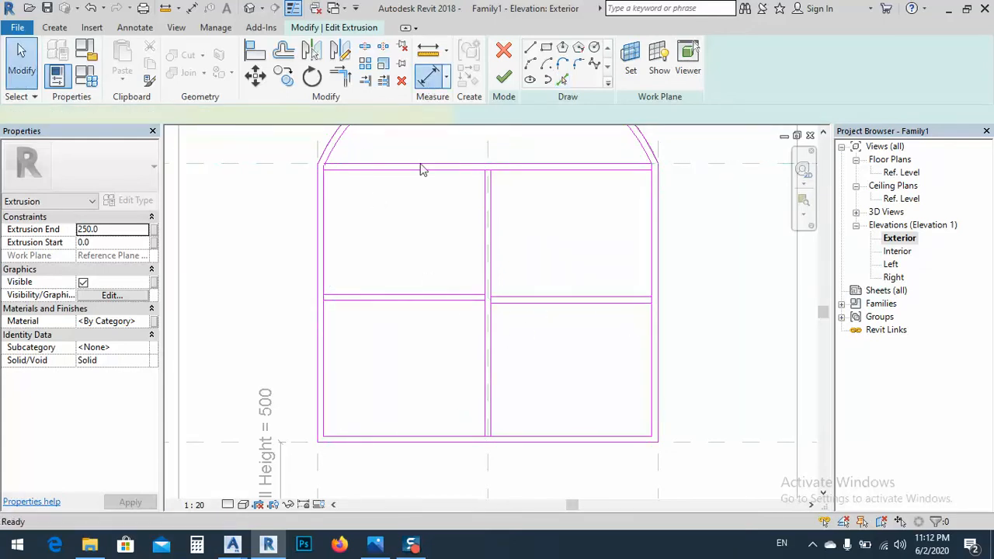
pyautogui.click(367, 300)
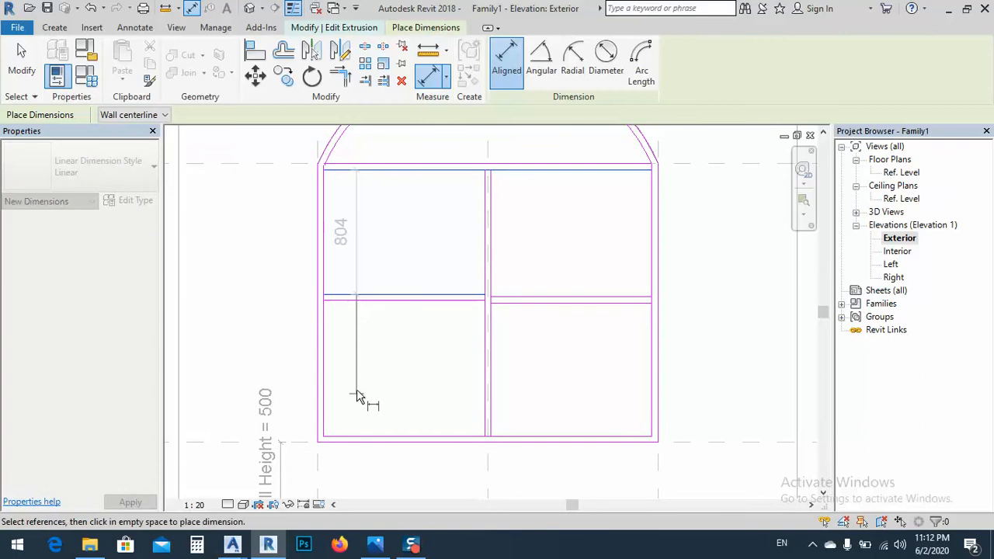
pyautogui.click(339, 301)
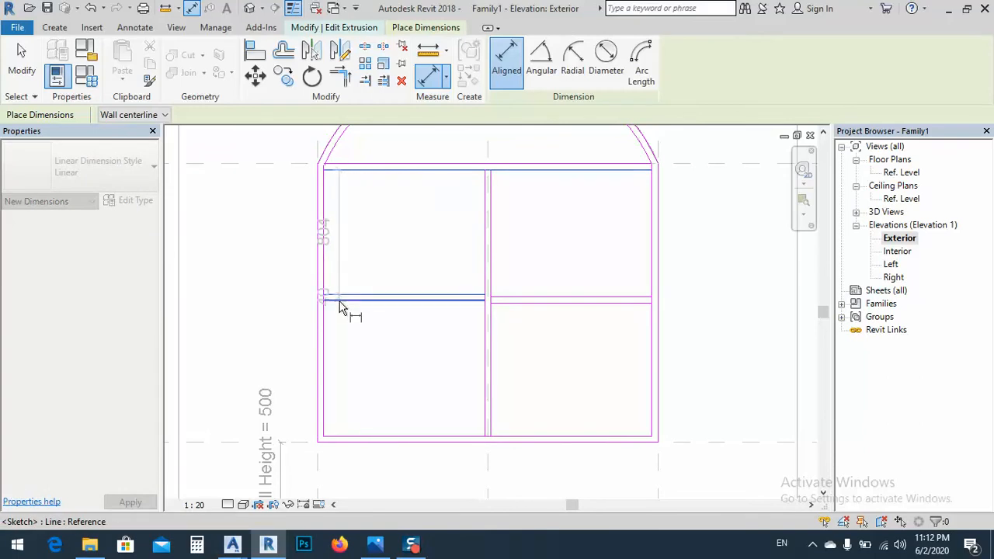
pyautogui.click(342, 437)
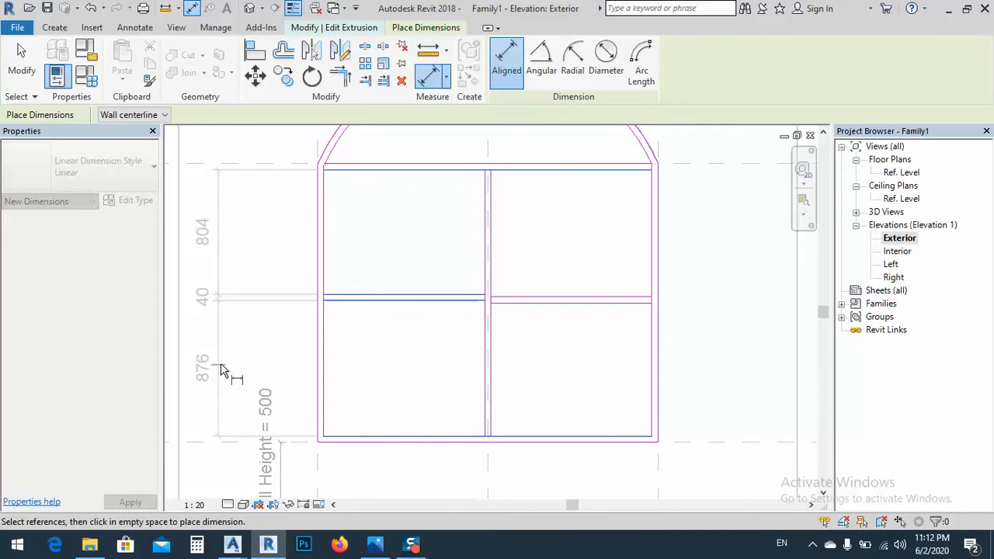
pyautogui.click(221, 371)
pyautogui.moveTo(285, 360); pyautogui.dragTo(358, 328, button='middle')
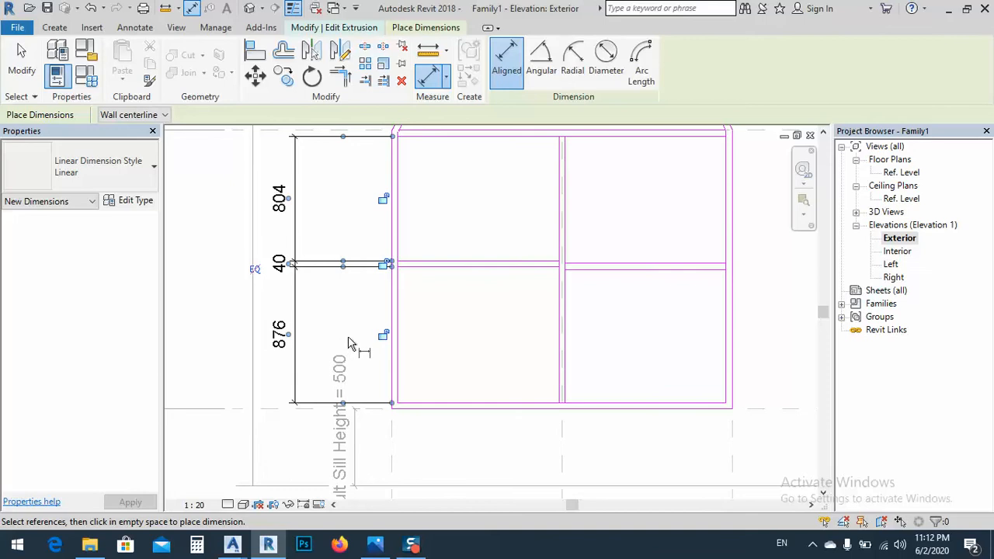
pyautogui.press('Escape')
pyautogui.click(329, 276)
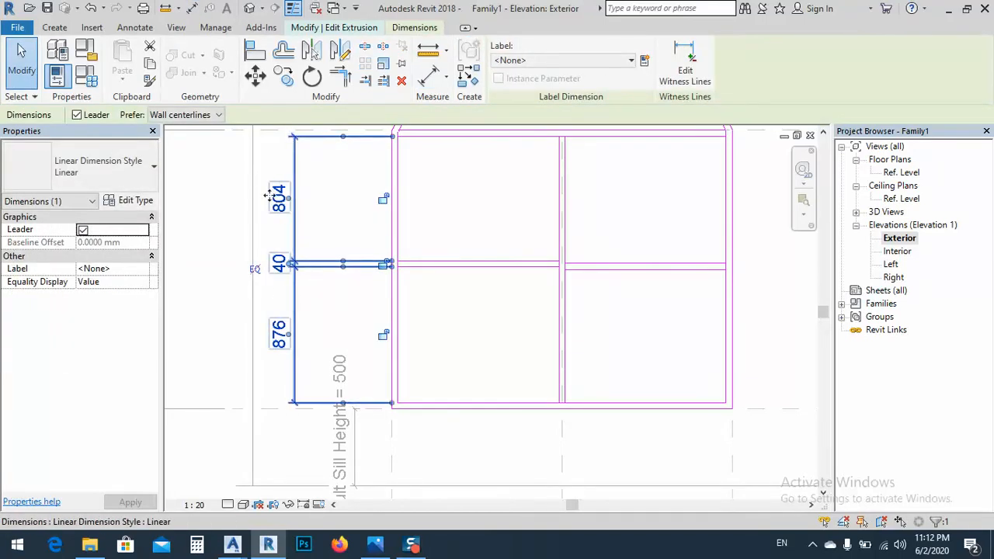
pyautogui.press('Escape')
pyautogui.press('Escape')
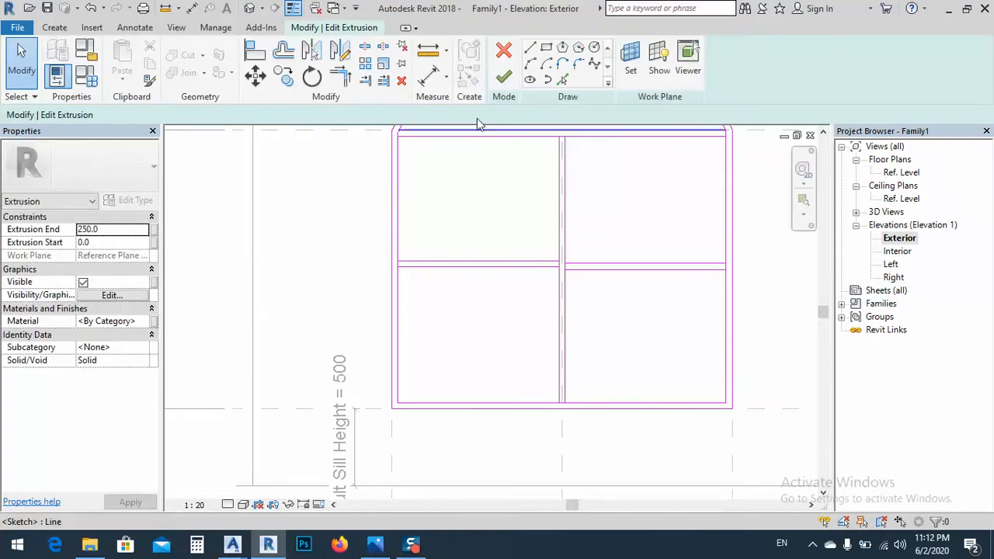
# Place separate aligned dimensions for the clear heights of the left upper and left lower panes
pyautogui.click(432, 75)
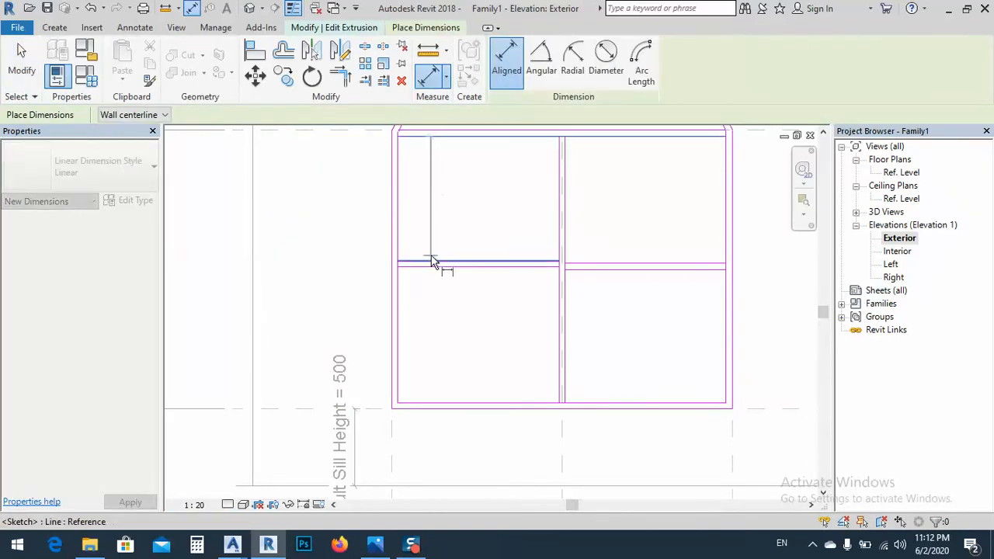
pyautogui.click(431, 259)
pyautogui.click(294, 268)
pyautogui.click(427, 262)
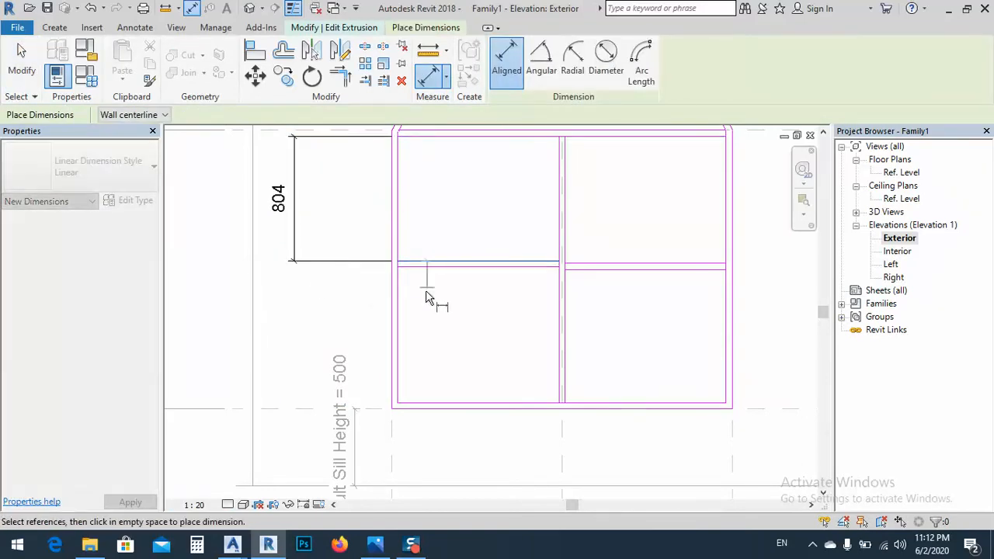
pyautogui.click(417, 404)
pyautogui.click(289, 334)
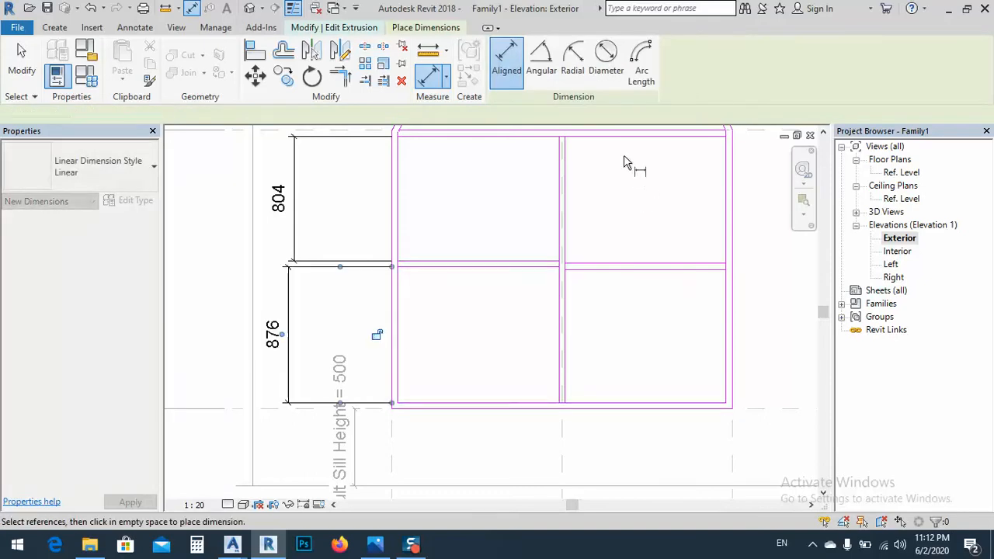
# Place separate aligned dimensions for the clear heights of the right upper and right lower panes
pyautogui.click(619, 139)
pyautogui.click(611, 264)
pyautogui.scroll(-2, 456, 272)
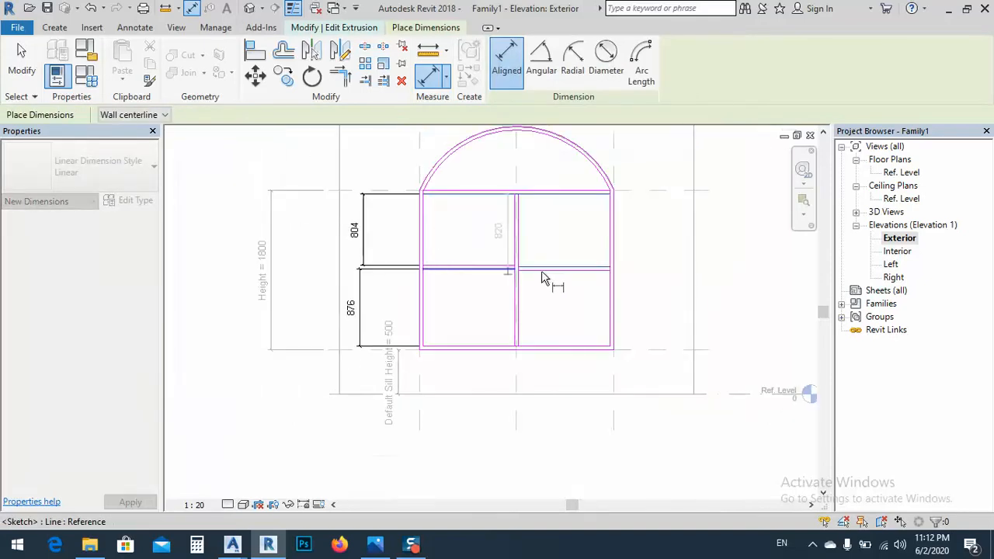
pyautogui.click(651, 256)
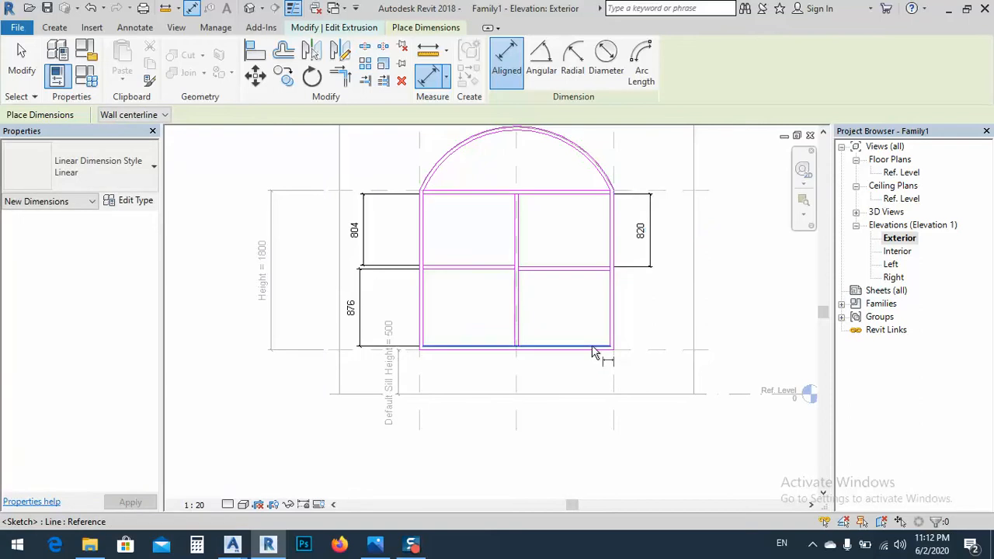
pyautogui.click(593, 350)
pyautogui.click(595, 270)
pyautogui.click(663, 314)
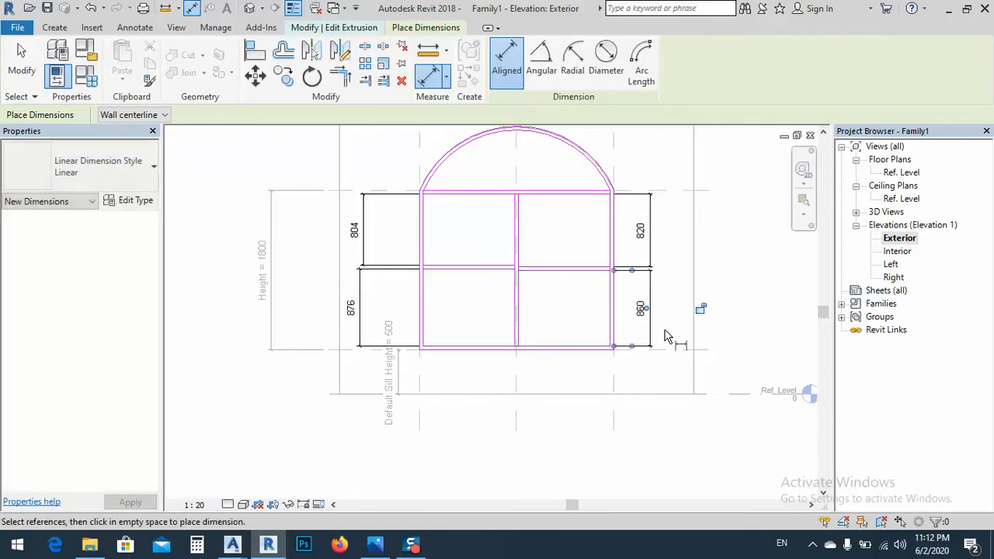
pyautogui.press('Escape')
pyautogui.press('Escape')
# Label all four pane height dimensions with a new family type parameter named "pannel height"
pyautogui.click(651, 289)
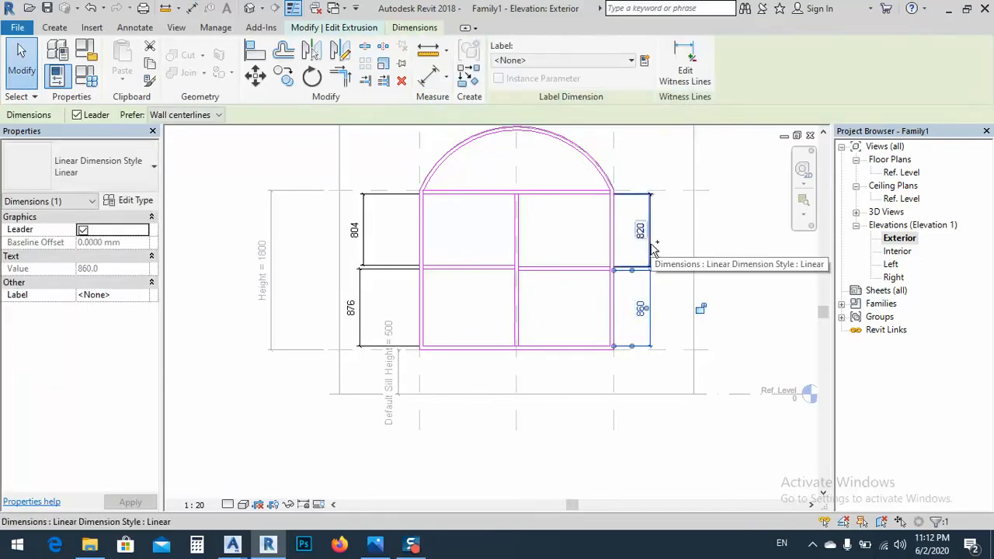
pyautogui.keyDown('ctrl'); pyautogui.click(653, 249); pyautogui.keyUp('ctrl')
pyautogui.keyDown('ctrl'); pyautogui.click(368, 206); pyautogui.keyUp('ctrl')
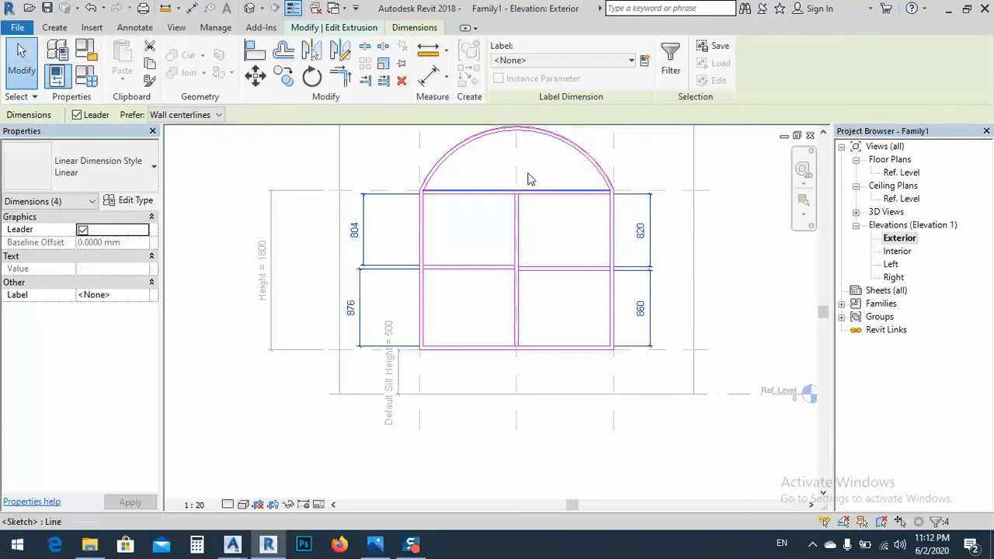
pyautogui.click(644, 62)
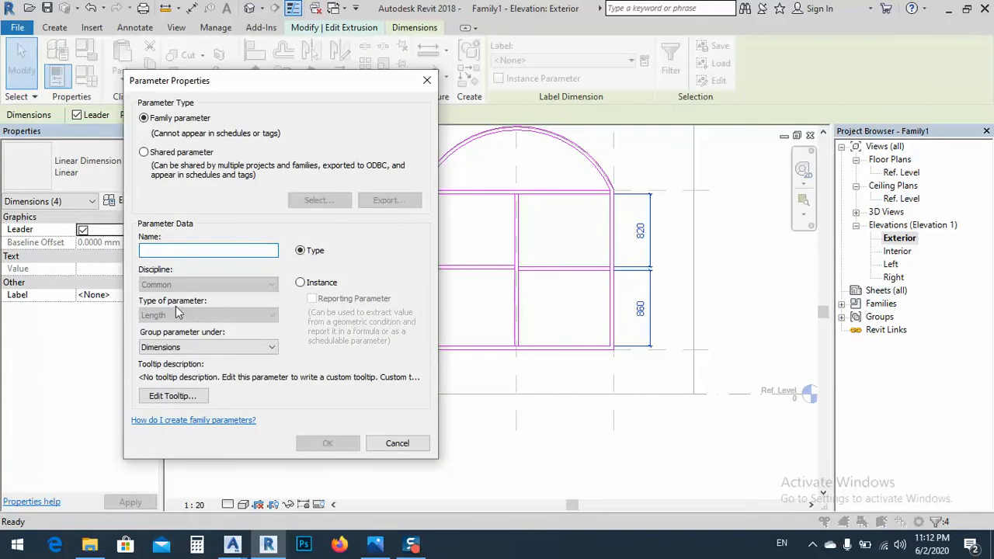
pyautogui.write('pannel height')
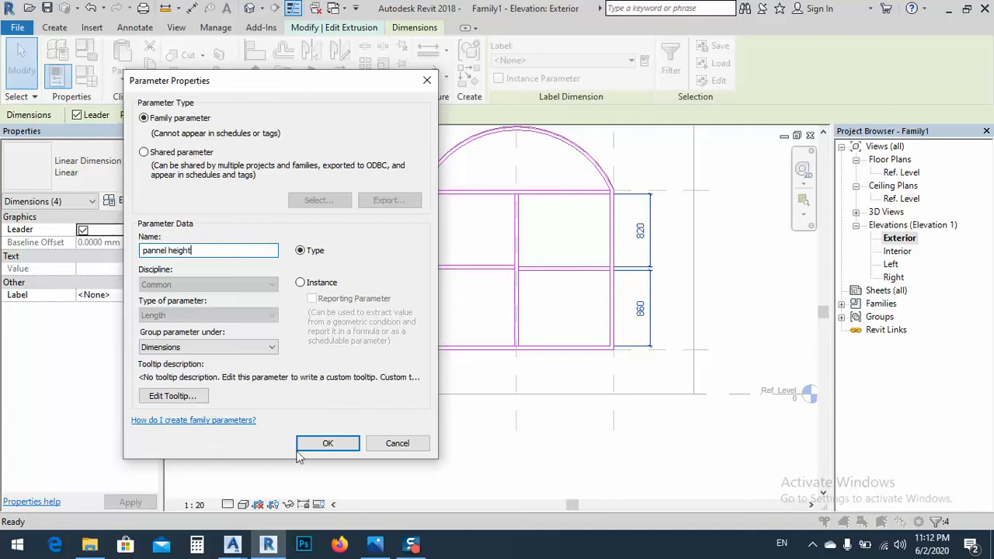
pyautogui.click(322, 442)
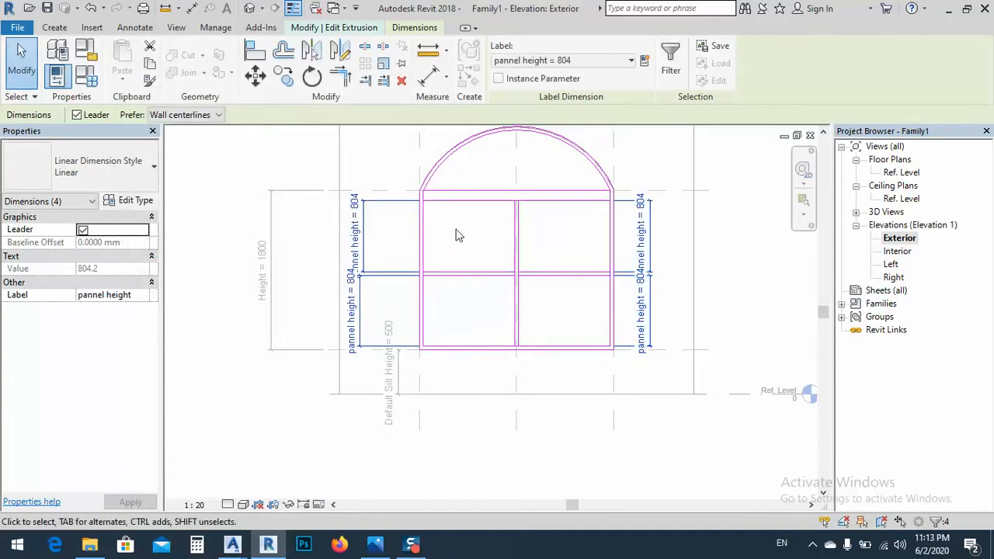
pyautogui.click(729, 290)
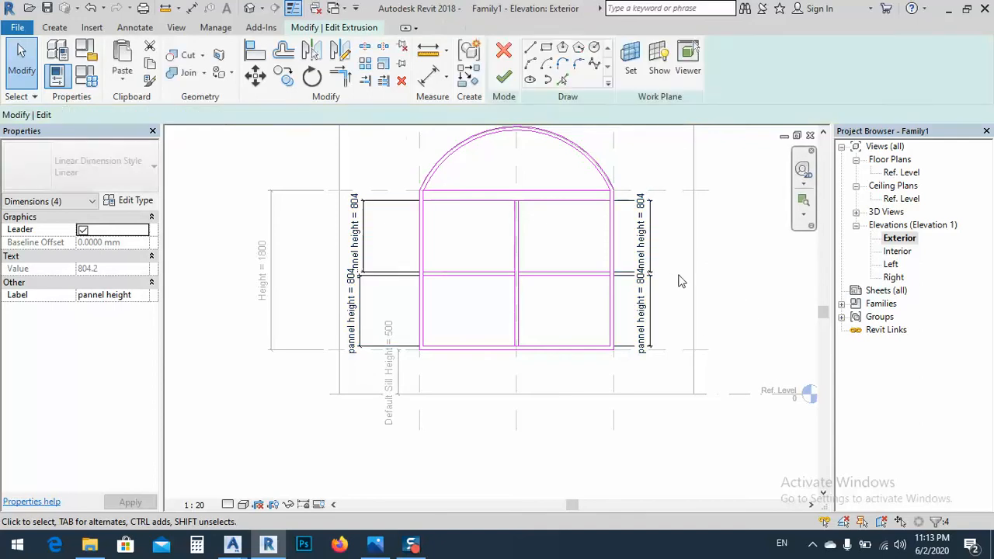
# Place an aligned dimension for the thickness of the rail between the arch and the upper panes
pyautogui.moveTo(521, 254); pyautogui.dragTo(509, 297, button='middle')
pyautogui.scroll(3, 546, 259)
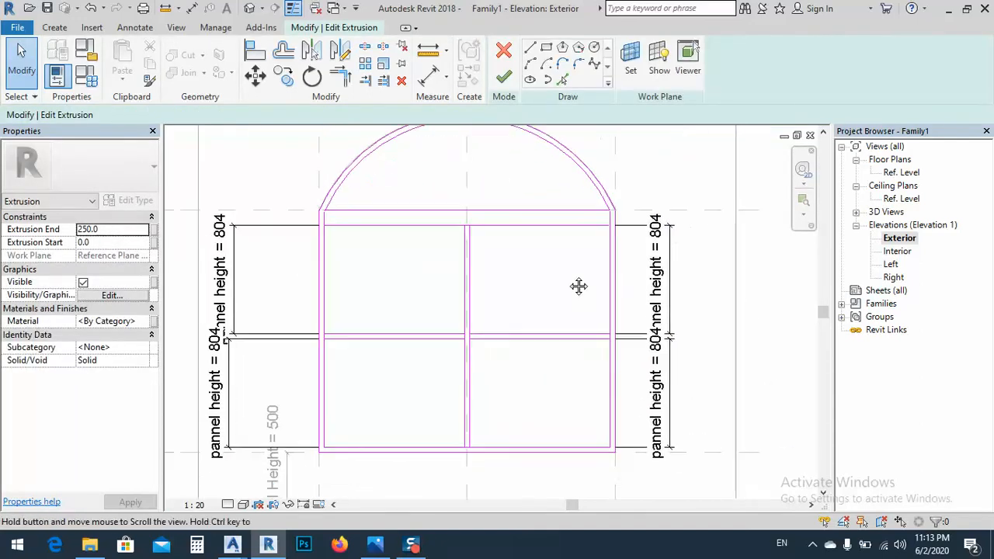
pyautogui.moveTo(549, 279); pyautogui.dragTo(543, 264, button='middle')
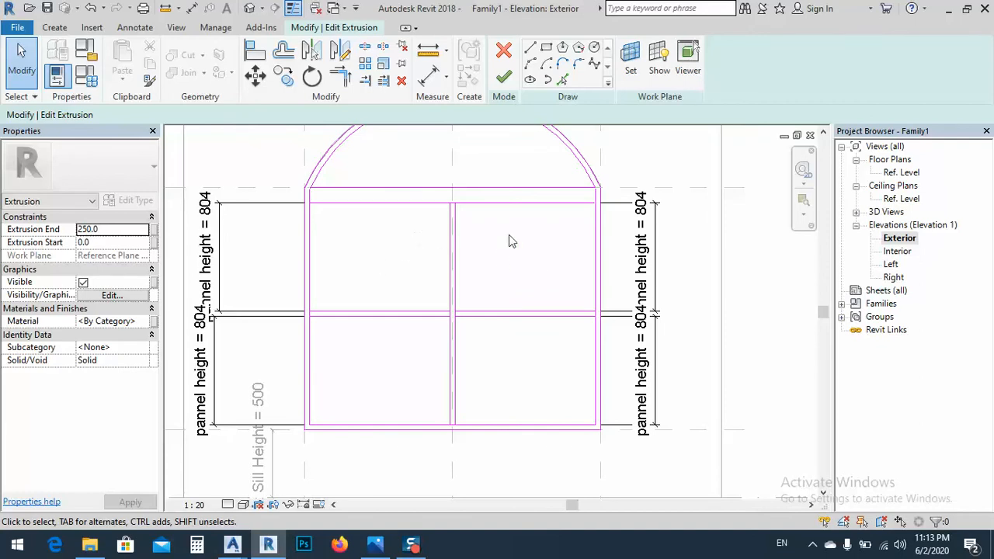
pyautogui.moveTo(508, 235); pyautogui.dragTo(514, 245, button='middle')
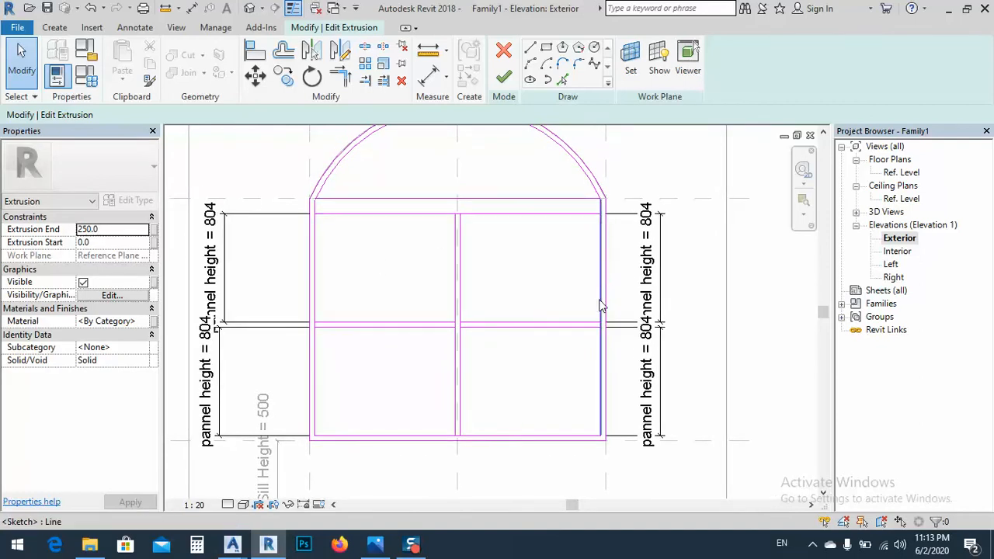
pyautogui.moveTo(282, 245); pyautogui.dragTo(310, 244, button='middle')
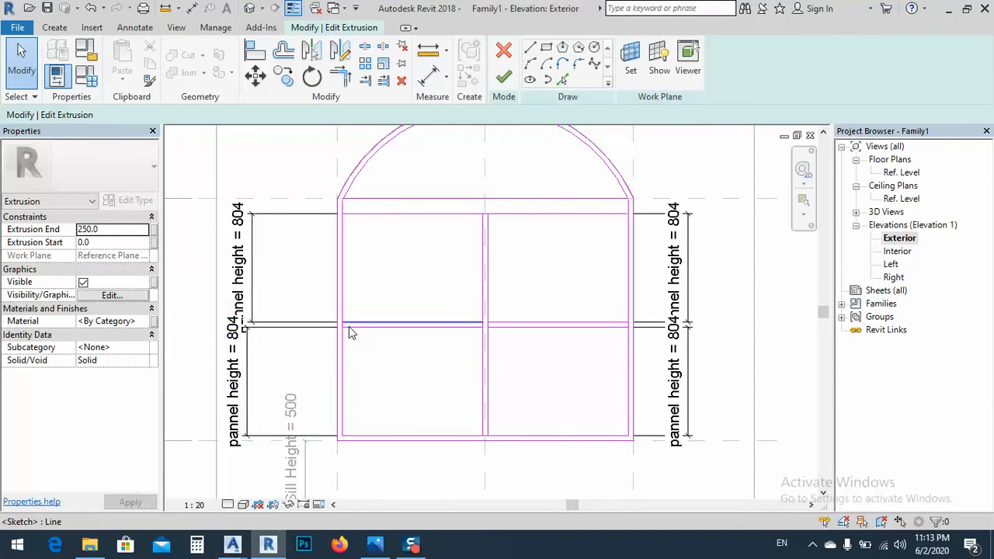
pyautogui.click(428, 76)
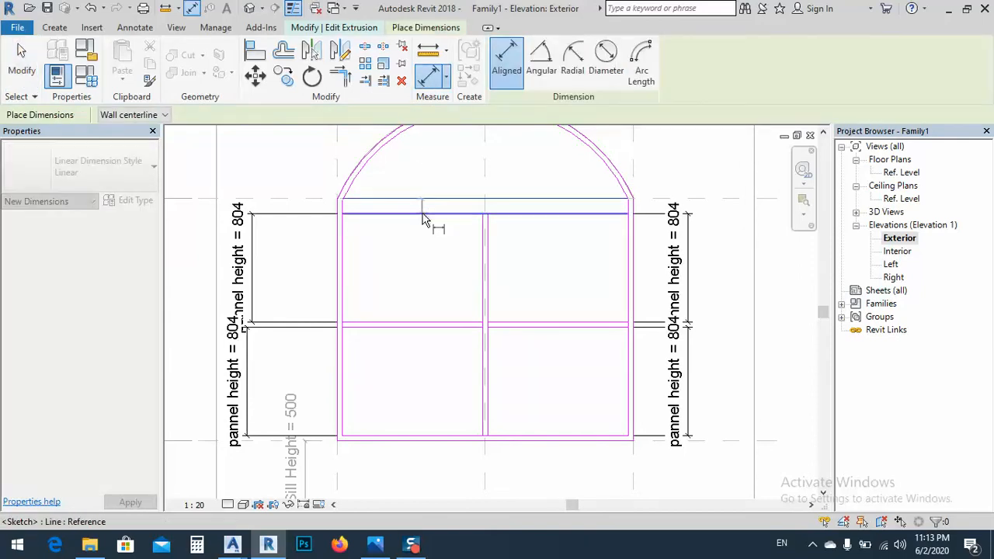
pyautogui.click(423, 214)
pyautogui.moveTo(203, 228); pyautogui.dragTo(419, 245, button='middle')
pyautogui.click(377, 237)
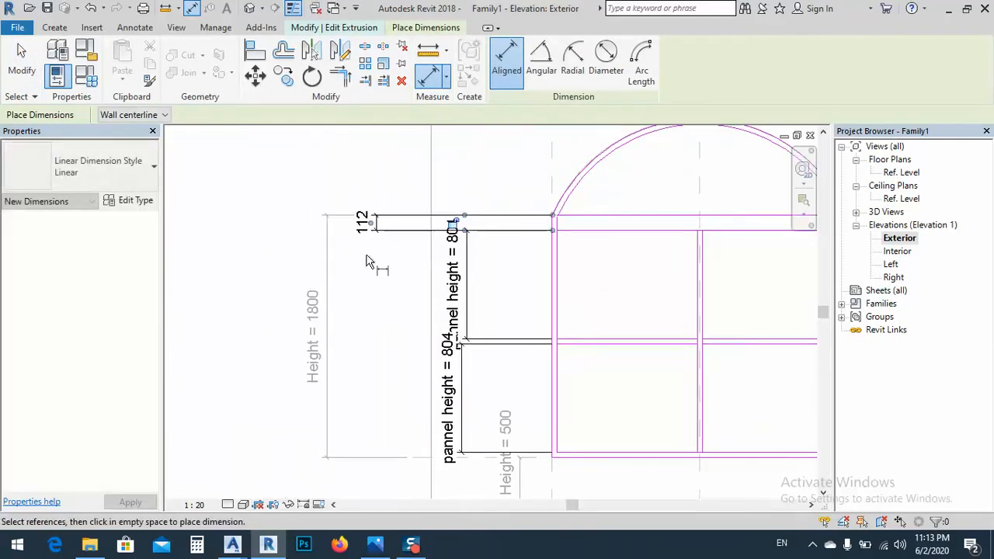
pyautogui.press('Escape')
pyautogui.press('Escape')
# Set the thickness of the rail below the arch to 40 mm by moving its lower edge
pyautogui.click(390, 226)
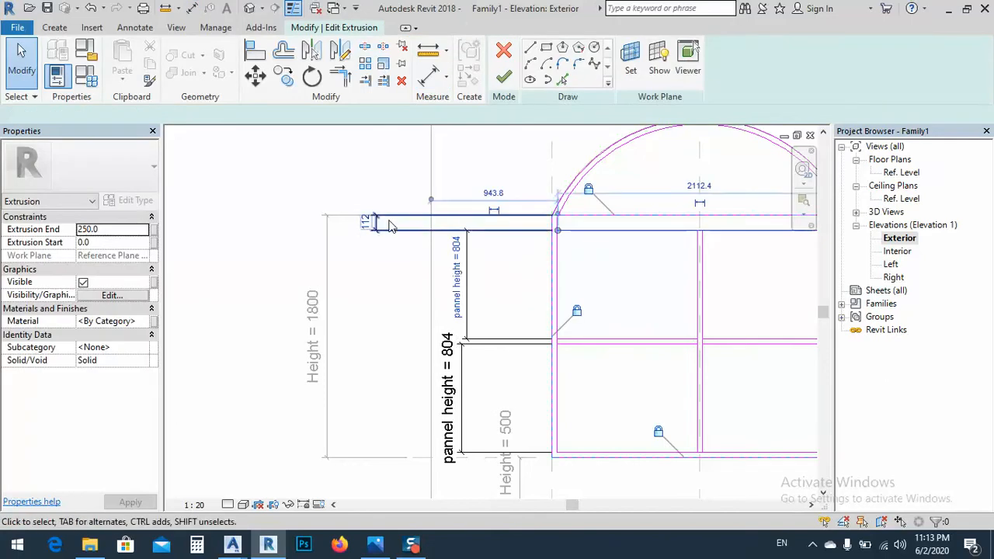
pyautogui.click(366, 223)
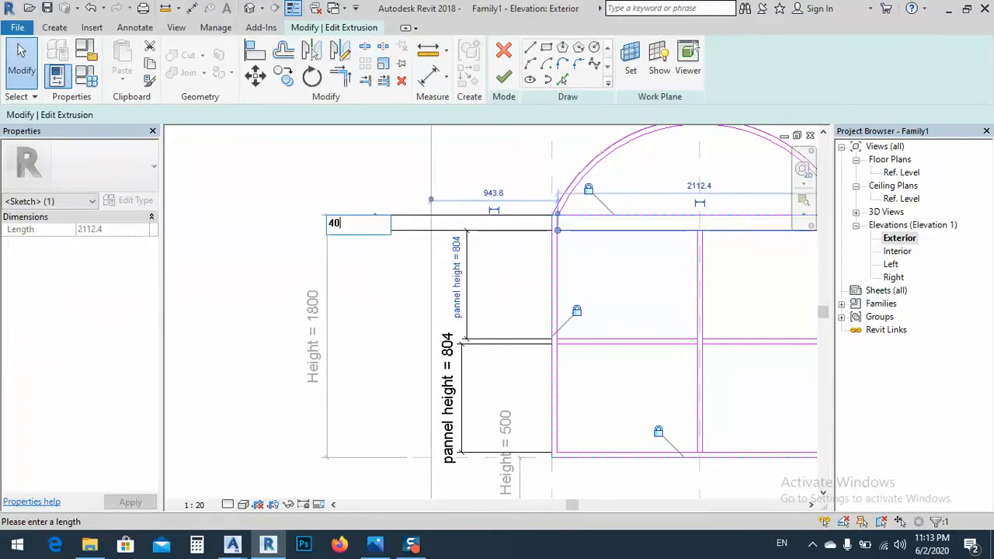
pyautogui.write('40')
pyautogui.press('Return')
pyautogui.moveTo(642, 303); pyautogui.dragTo(497, 317, button='middle')
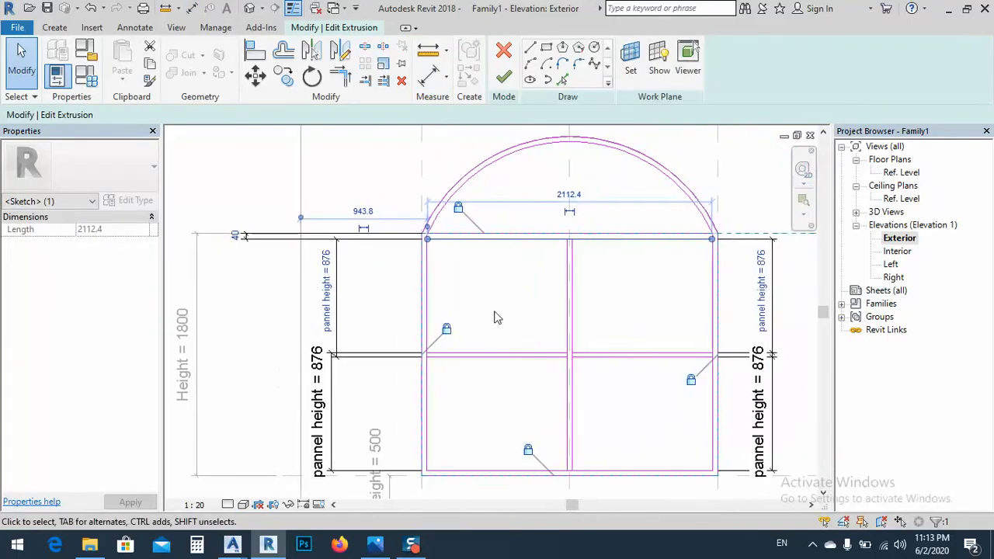
pyautogui.click(497, 317)
# Place aligned dimensions for the thicknesses of the frame's left stile and bottom rail
pyautogui.moveTo(397, 228); pyautogui.dragTo(361, 215, button='middle')
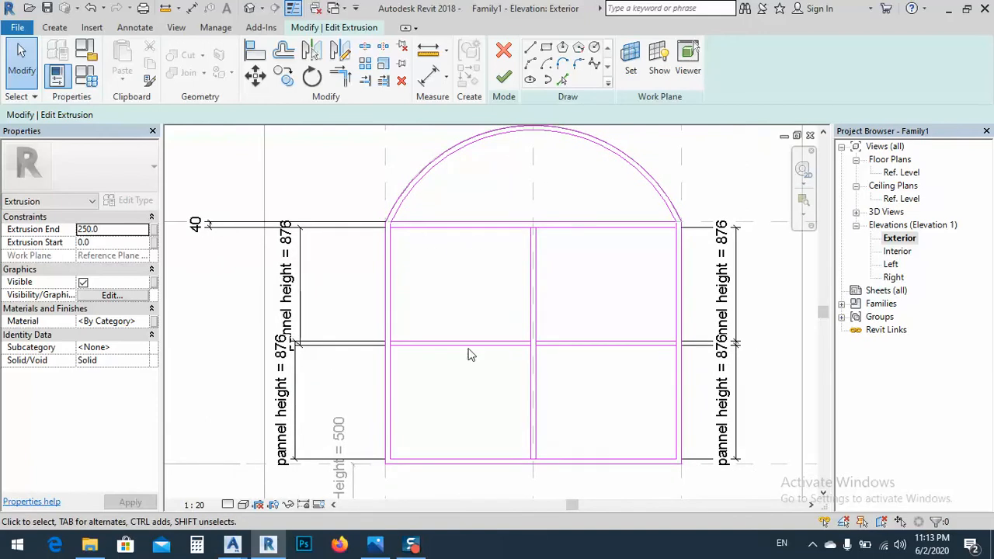
pyautogui.moveTo(473, 270); pyautogui.dragTo(481, 283, button='middle')
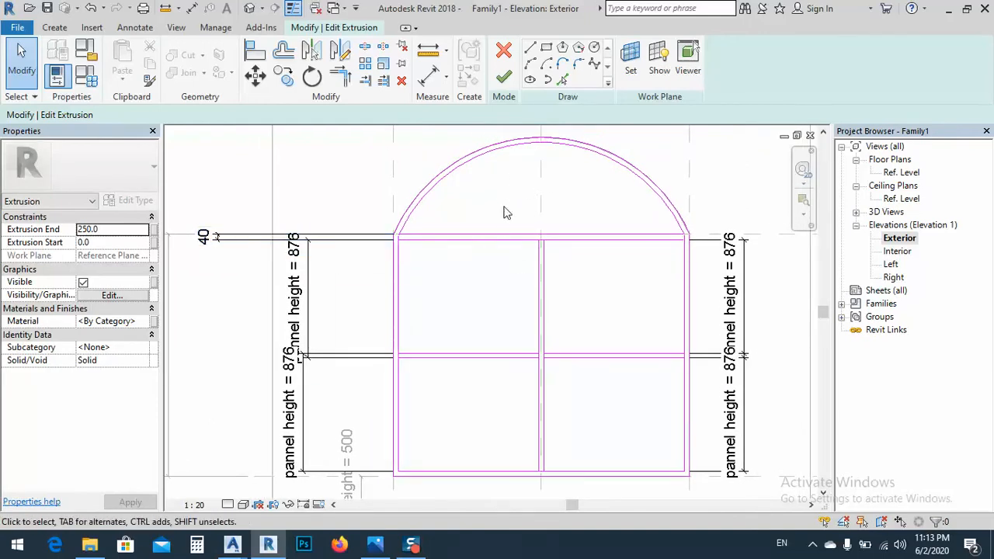
pyautogui.moveTo(486, 309); pyautogui.dragTo(468, 279, button='middle')
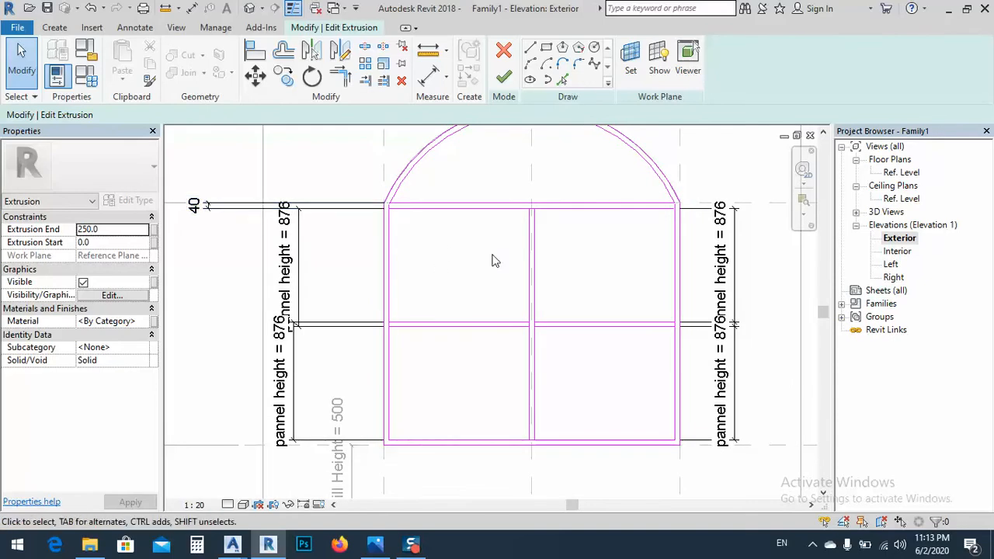
pyautogui.moveTo(471, 271)
pyautogui.mouseDown(button='middle')
pyautogui.moveTo(512, 269)
pyautogui.moveTo(461, 277)
pyautogui.mouseUp(button='middle')
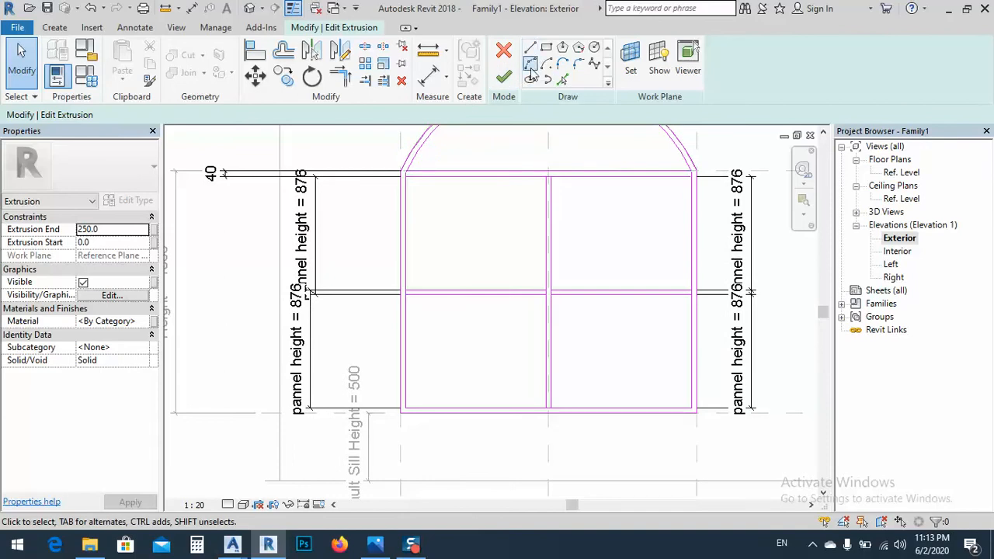
pyautogui.click(428, 75)
pyautogui.scroll(2, 400, 415)
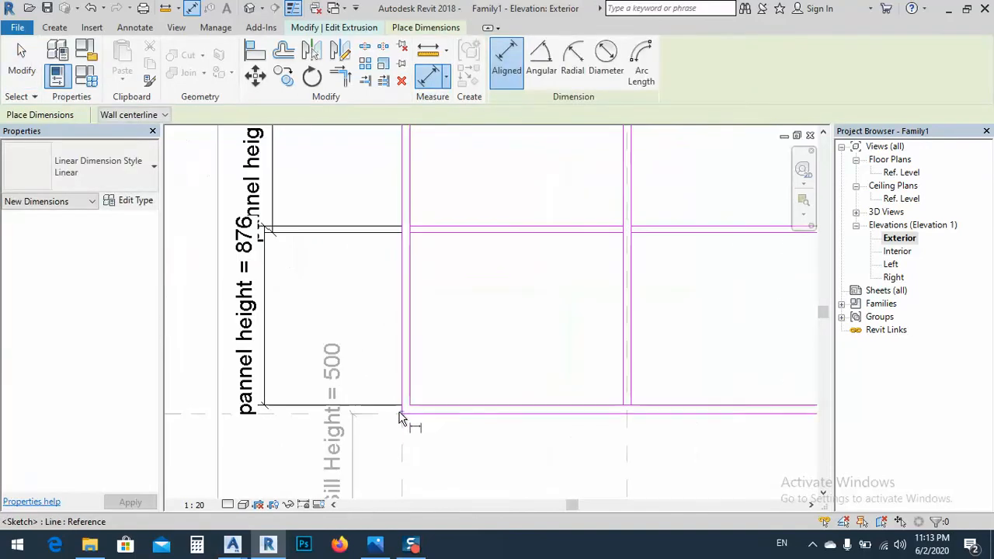
pyautogui.click(404, 406)
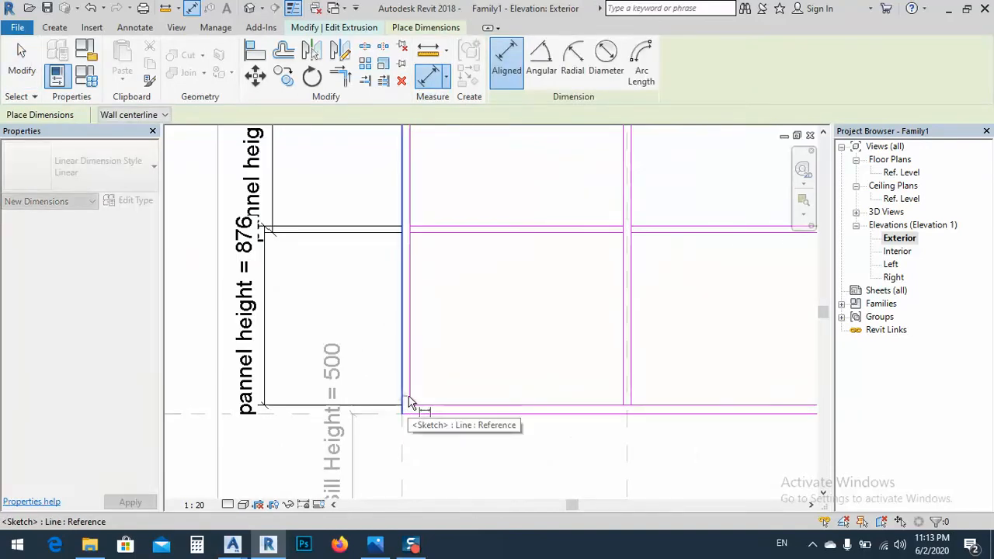
pyautogui.click(443, 472)
pyautogui.click(473, 412)
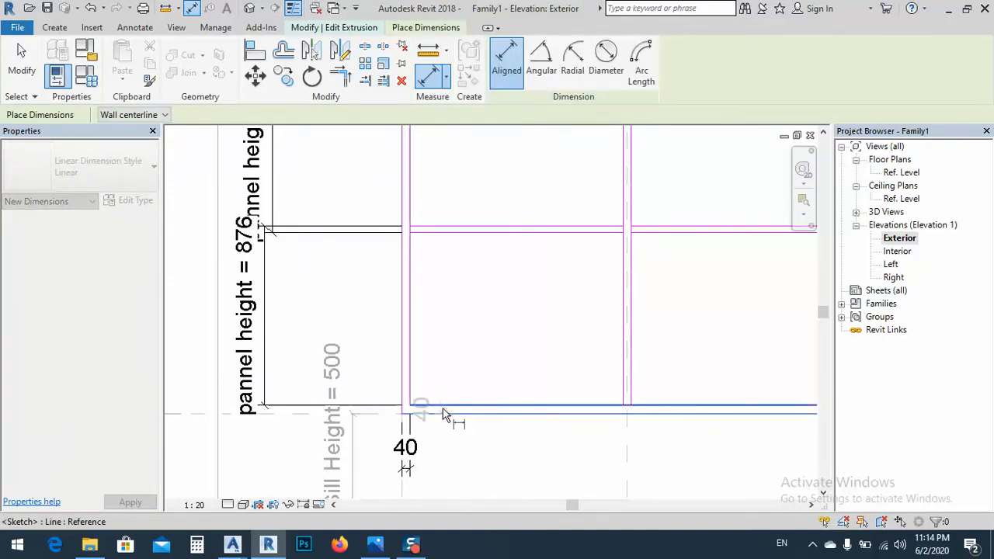
pyautogui.moveTo(211, 432); pyautogui.dragTo(342, 432, button='middle')
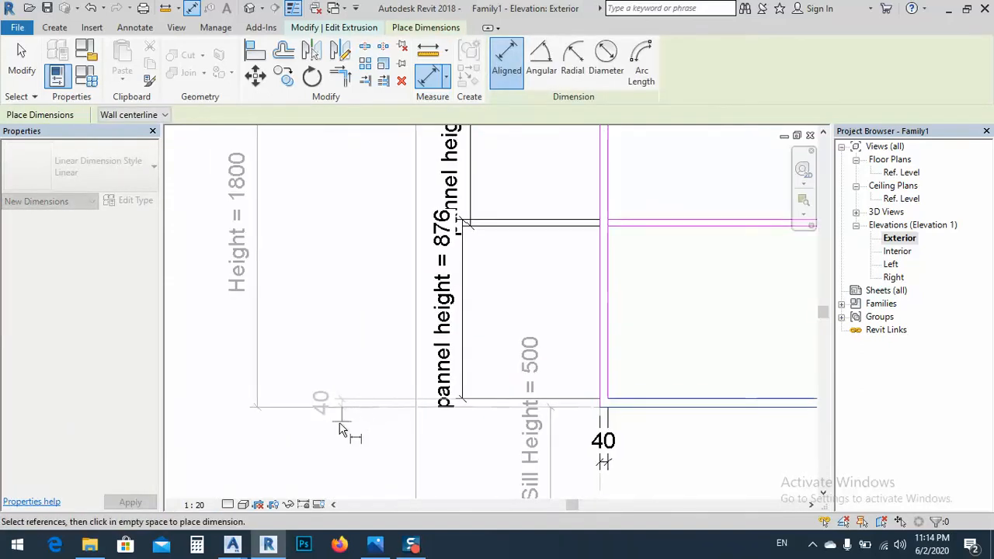
pyautogui.click(342, 429)
# Place aligned dimensions for the thicknesses of the frame's right stile and central vertical bar
pyautogui.moveTo(780, 476); pyautogui.dragTo(297, 373, button='middle')
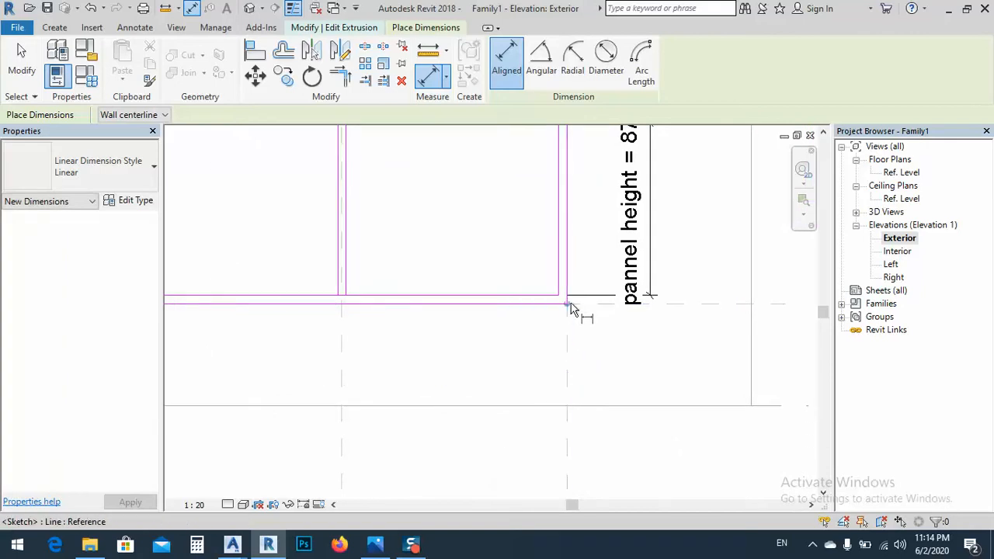
pyautogui.click(568, 277)
pyautogui.click(558, 272)
pyautogui.click(541, 379)
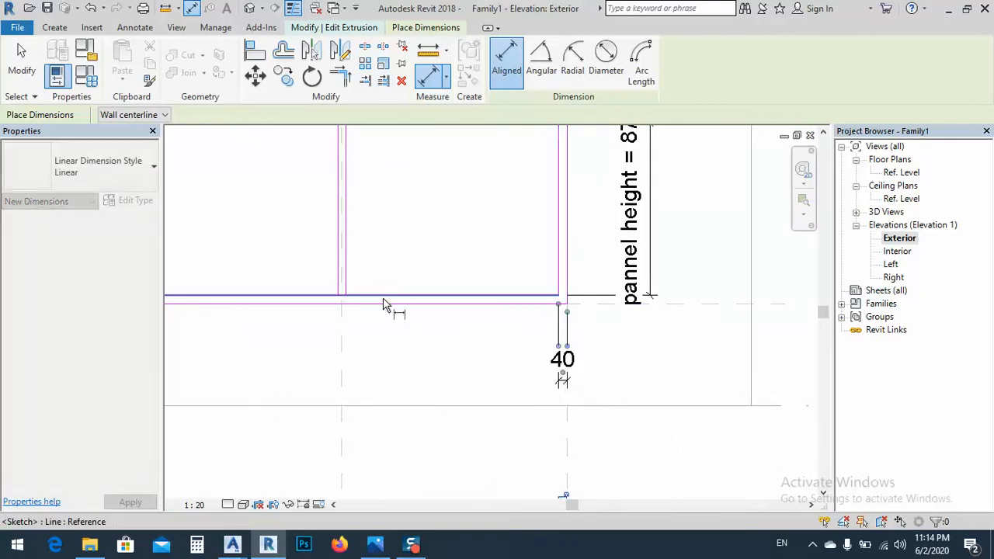
pyautogui.click(346, 280)
pyautogui.click(338, 282)
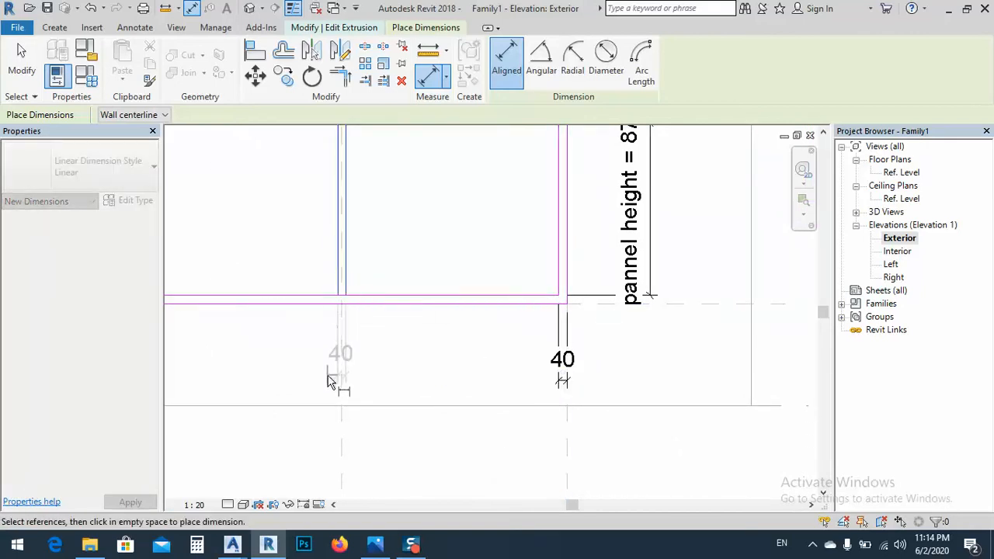
pyautogui.click(327, 381)
pyautogui.scroll(-3, 533, 438)
pyautogui.moveTo(546, 306); pyautogui.dragTo(535, 304, button='middle')
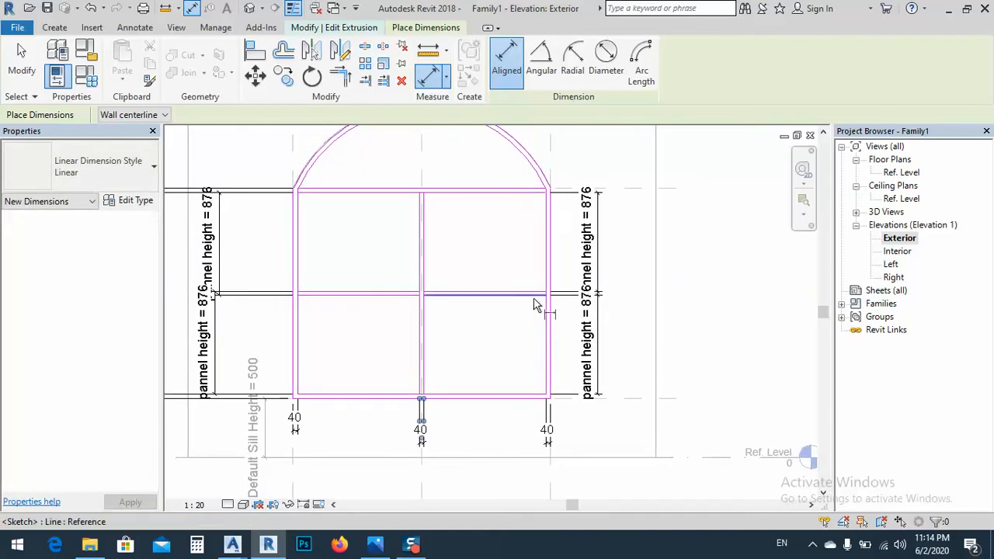
# Place aligned dimensions for the thicknesses of the right and left halves of the horizontal crossbar
pyautogui.scroll(3, 534, 305)
pyautogui.click(546, 291)
pyautogui.click(544, 282)
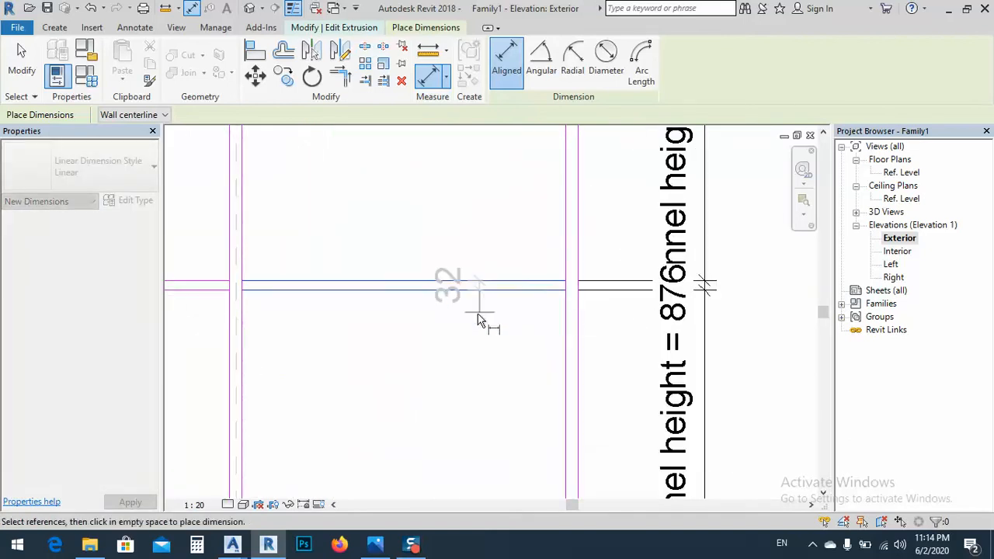
pyautogui.click(451, 355)
pyautogui.moveTo(484, 366); pyautogui.dragTo(800, 369, button='middle')
pyautogui.click(433, 295)
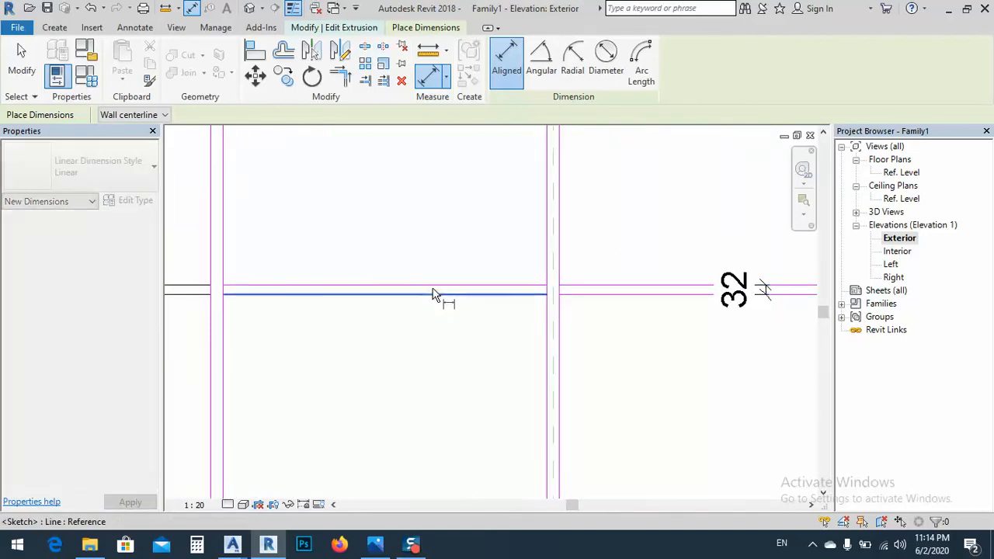
pyautogui.click(426, 285)
pyautogui.click(347, 335)
pyautogui.scroll(-2, 427, 356)
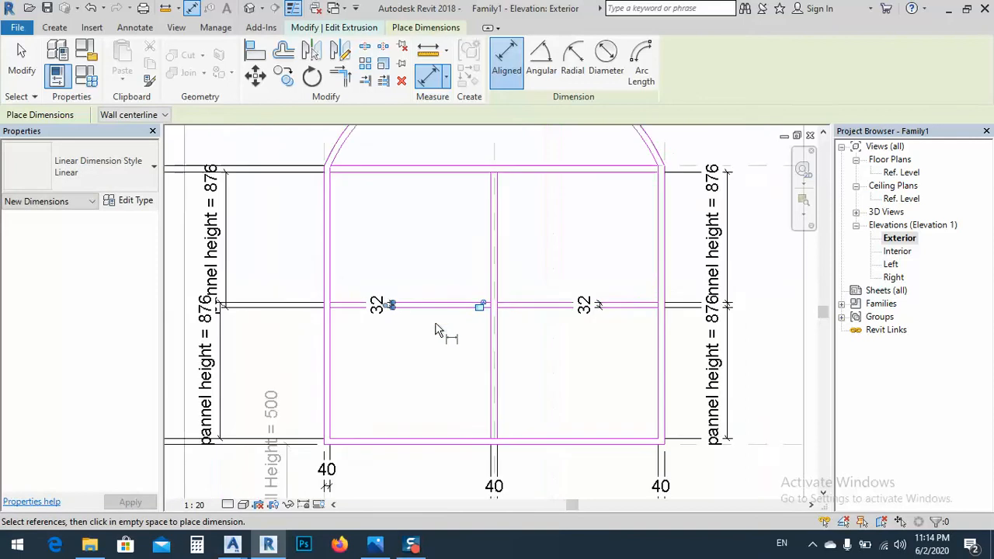
pyautogui.moveTo(451, 333); pyautogui.dragTo(613, 328, button='middle')
pyautogui.scroll(4, 517, 186)
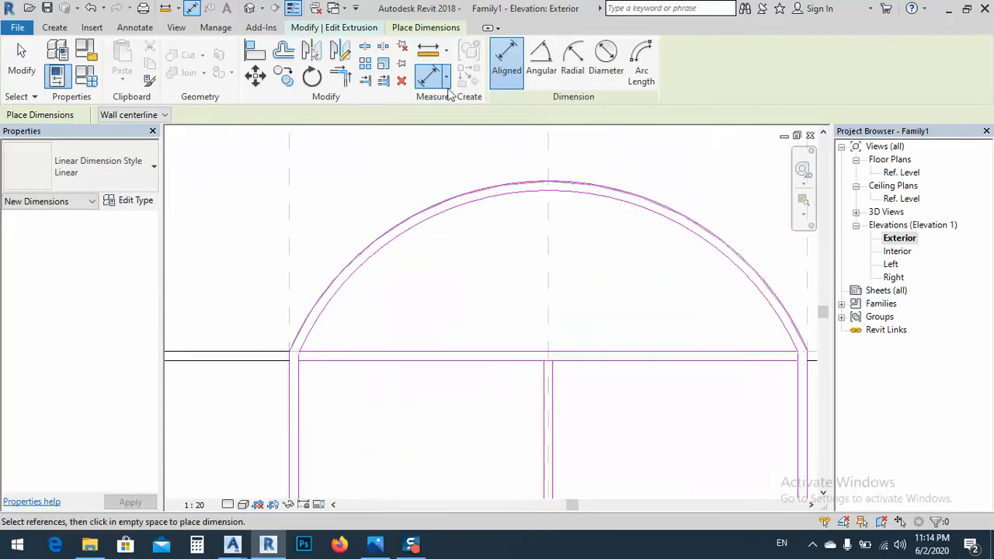
pyautogui.scroll(2, 314, 355)
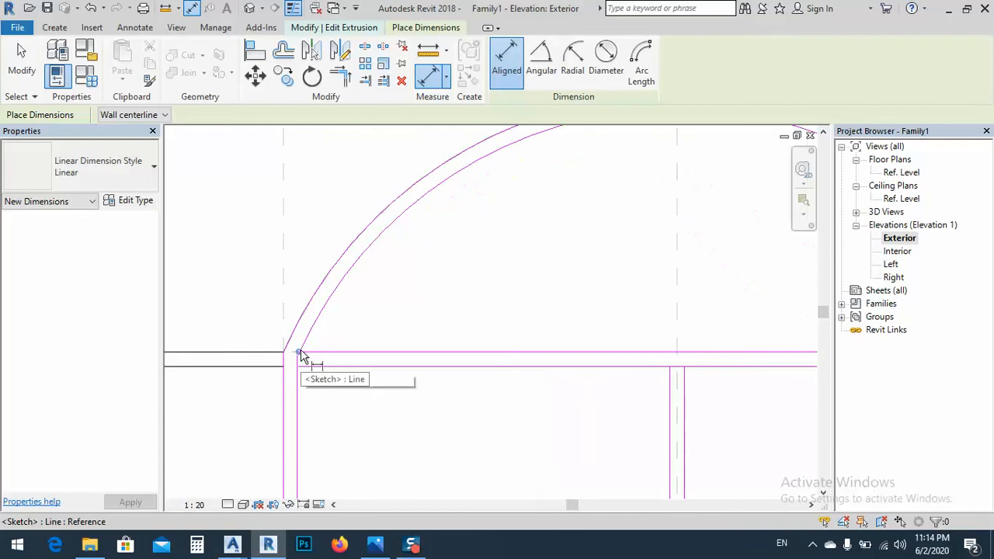
pyautogui.click(300, 354)
pyautogui.click(284, 353)
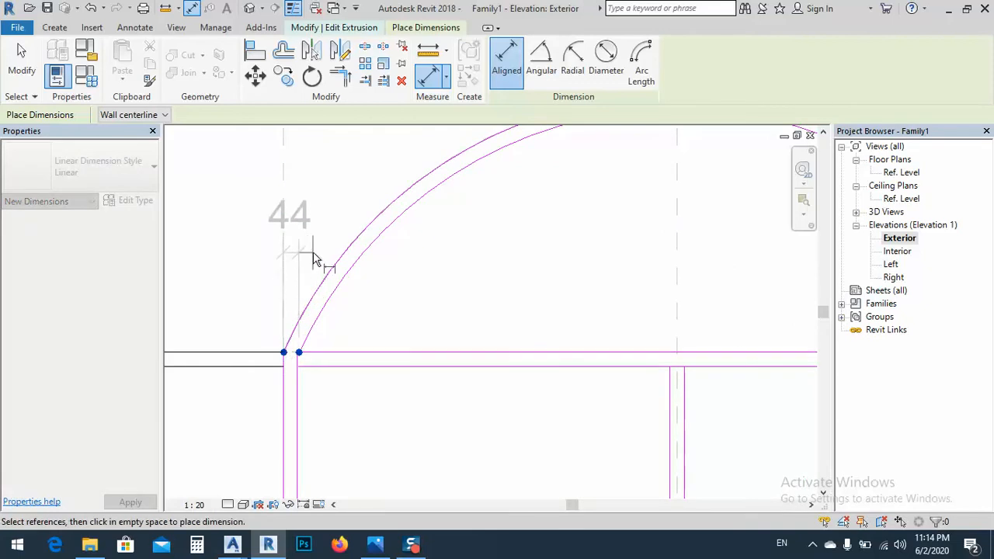
pyautogui.press('Escape')
pyautogui.press('Escape')
# Try to label all seven frame and bar thickness dimensions with a new family parameter named frame width
pyautogui.scroll(-4, 342, 249)
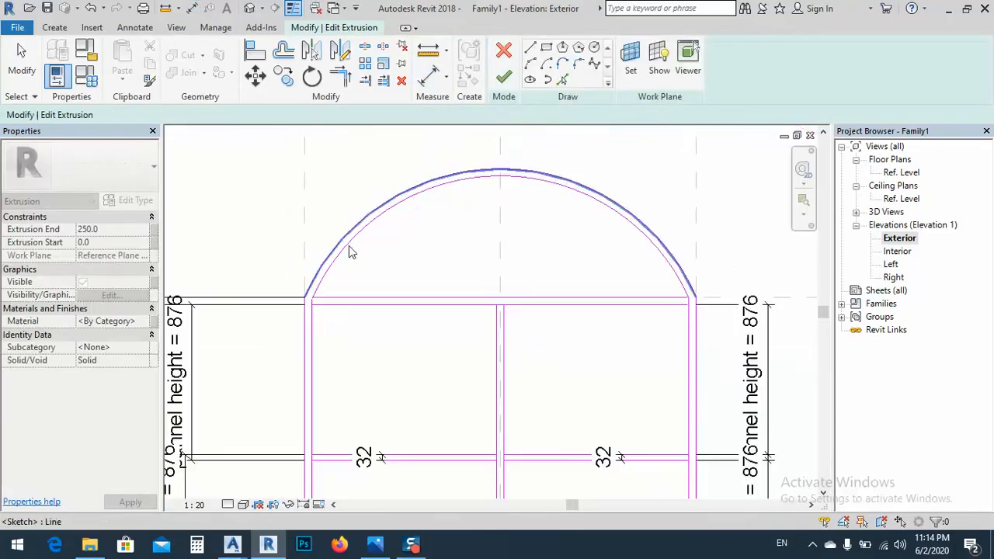
pyautogui.moveTo(433, 332); pyautogui.dragTo(484, 275, button='middle')
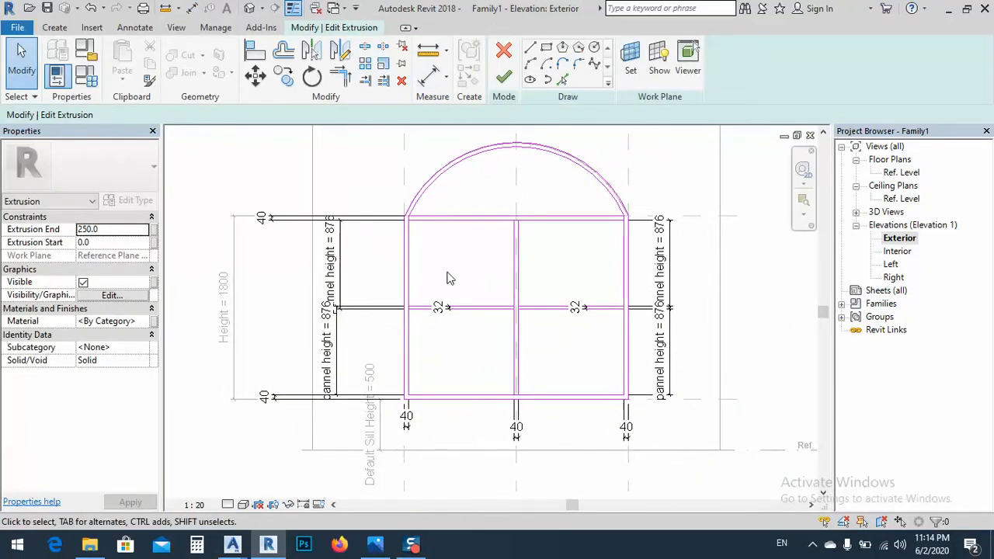
pyautogui.click(260, 220)
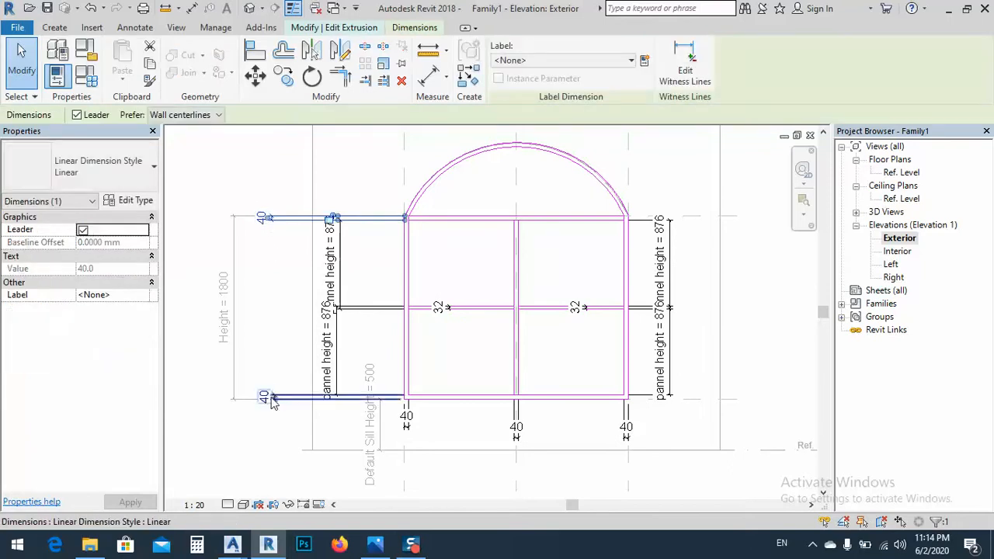
pyautogui.keyDown('ctrl'); pyautogui.click(271, 398); pyautogui.keyUp('ctrl')
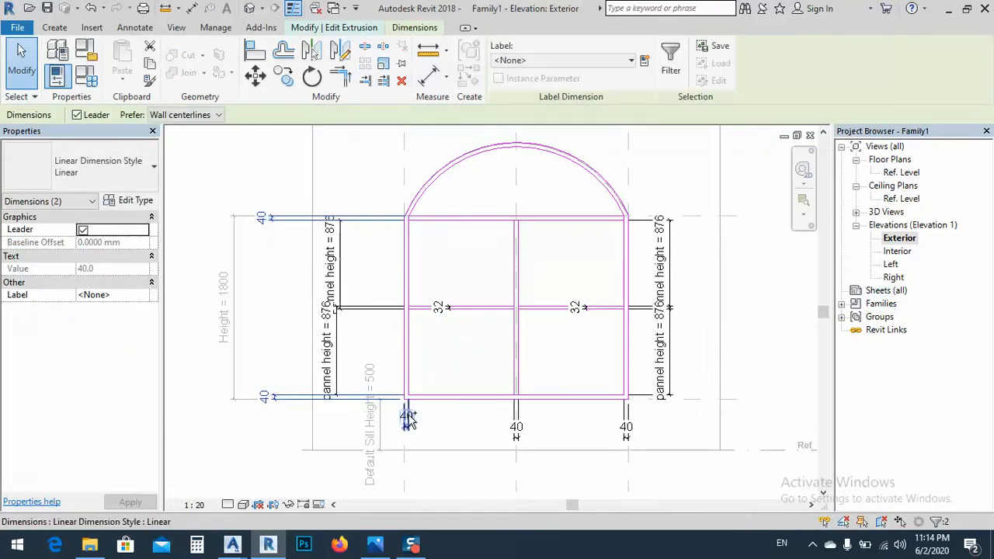
pyautogui.keyDown('ctrl'); pyautogui.click(517, 426); pyautogui.keyUp('ctrl')
pyautogui.keyDown('ctrl'); pyautogui.click(627, 425); pyautogui.keyUp('ctrl')
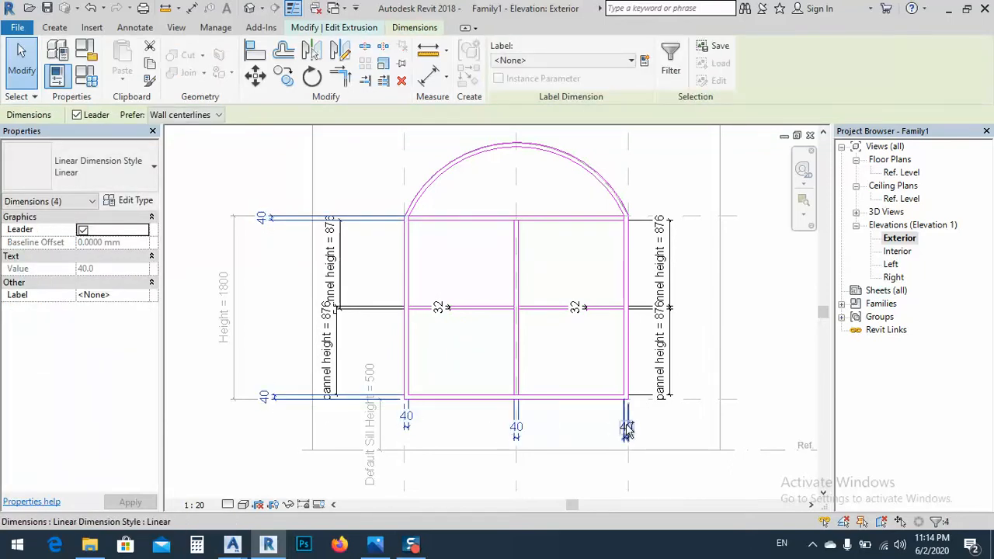
pyautogui.keyDown('ctrl'); pyautogui.click(578, 306); pyautogui.keyUp('ctrl')
pyautogui.keyDown('ctrl'); pyautogui.click(444, 309); pyautogui.keyUp('ctrl')
pyautogui.keyDown('ctrl'); pyautogui.click(444, 309); pyautogui.keyUp('ctrl')
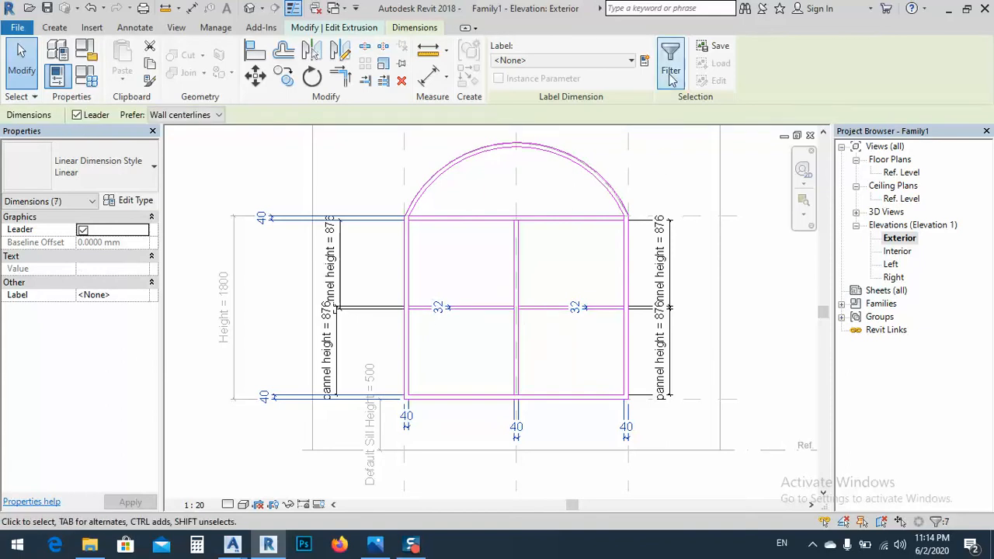
pyautogui.click(645, 62)
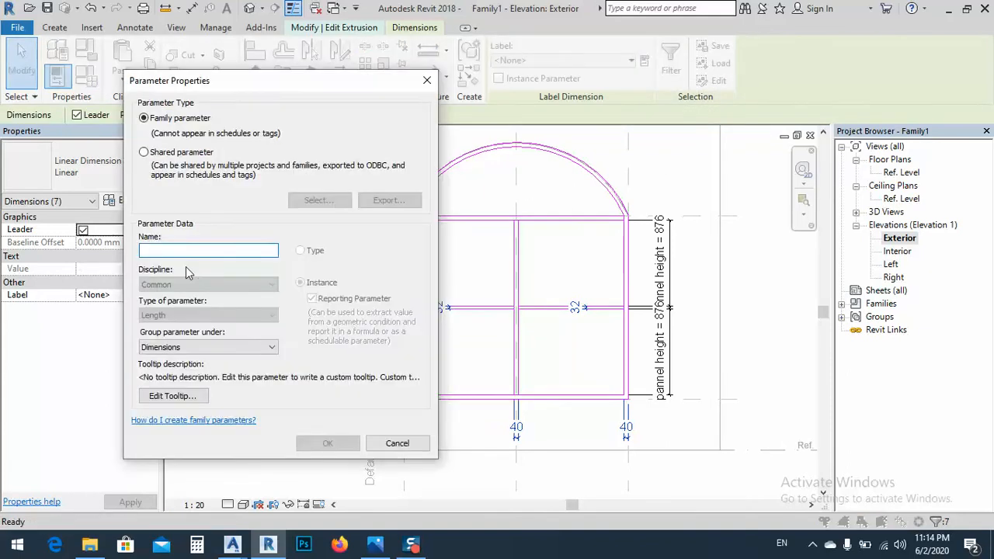
pyautogui.write('panne')
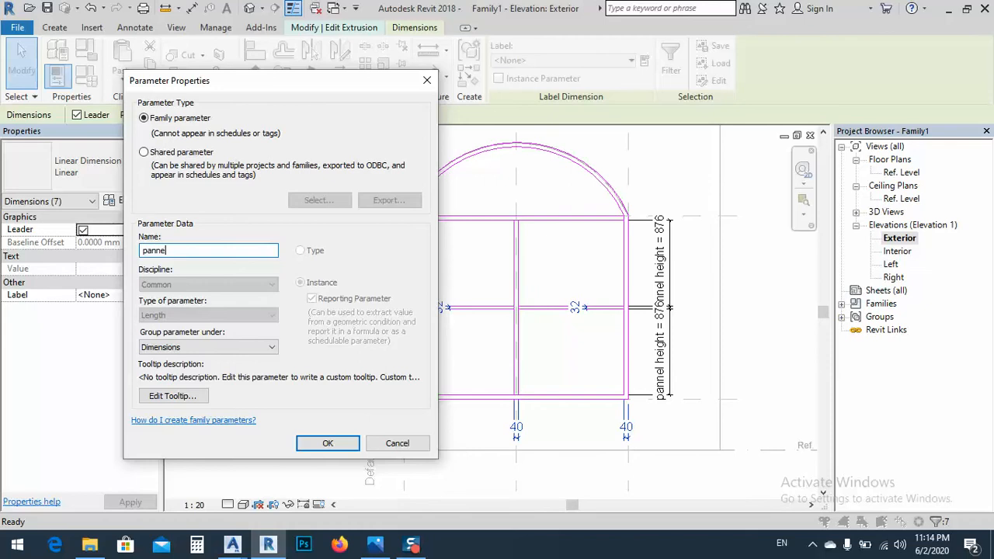
pyautogui.press('BackSpace')
pyautogui.press('BackSpace')
pyautogui.press('BackSpace')
pyautogui.press('BackSpace')
pyautogui.press('BackSpace')
pyautogui.write('fr')
pyautogui.click(329, 444)
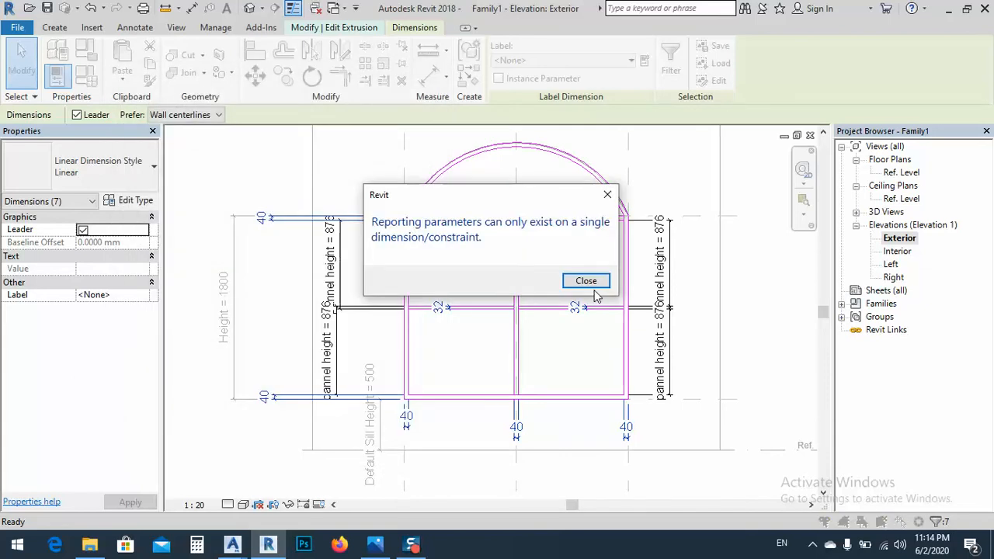
pyautogui.click(588, 284)
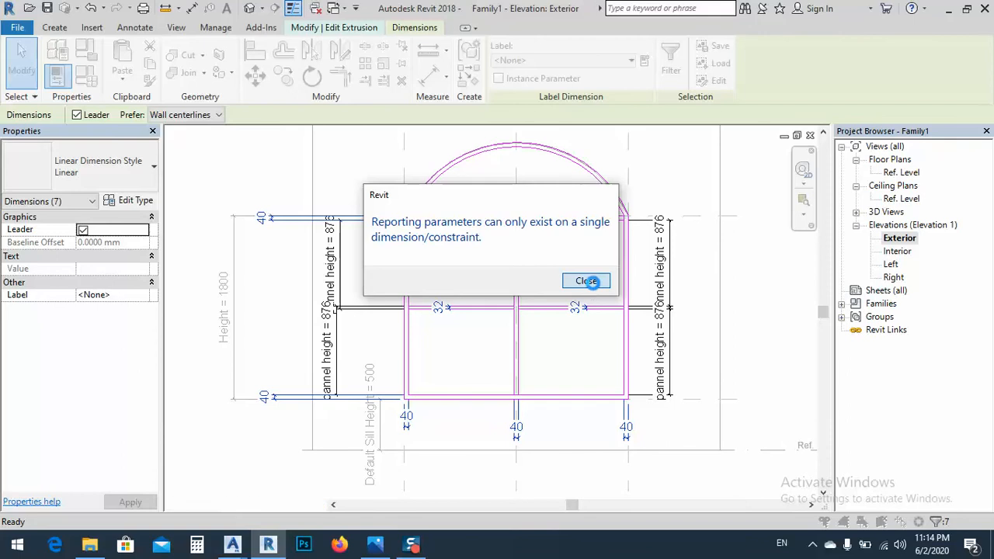
pyautogui.click(587, 283)
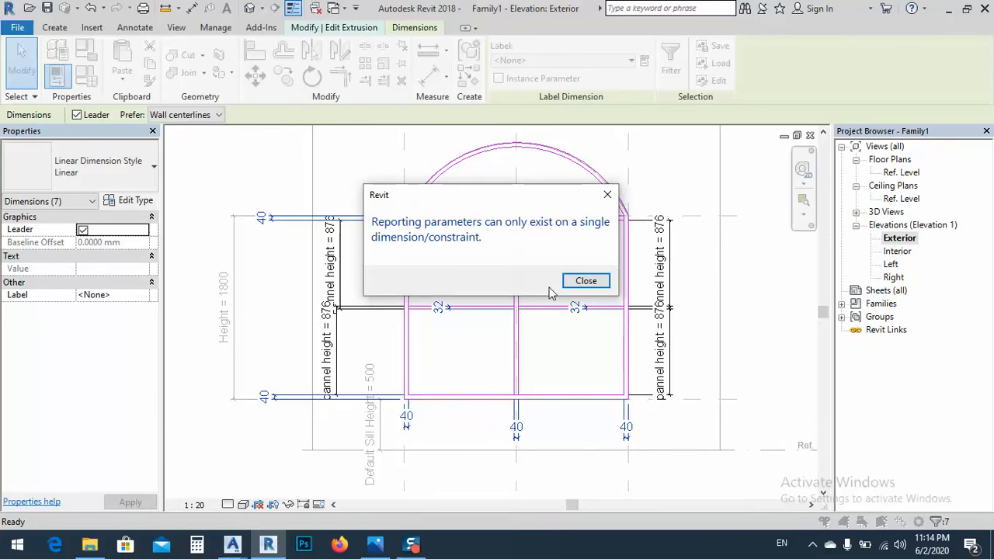
pyautogui.click(584, 282)
pyautogui.click(589, 282)
pyautogui.click(586, 284)
pyautogui.click(606, 195)
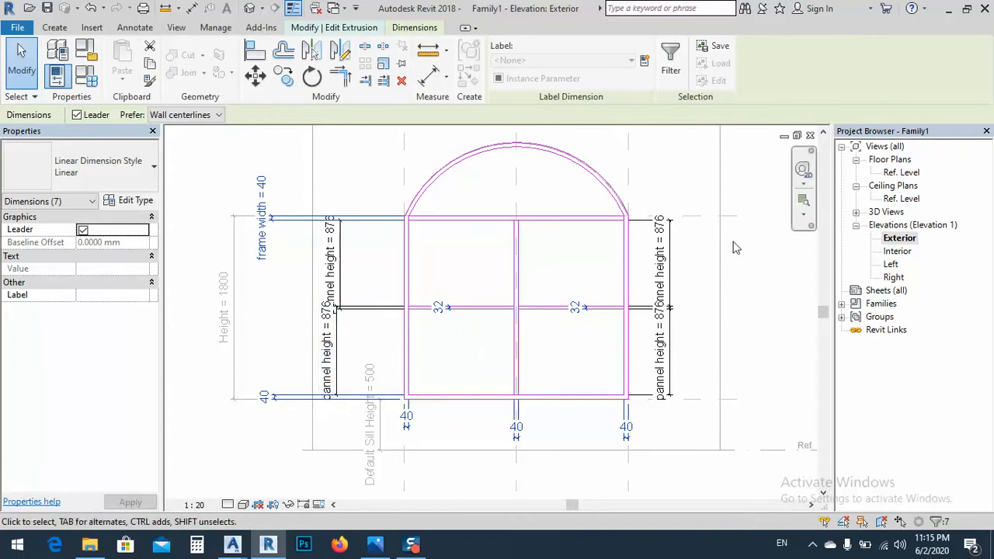
# Try to change the thickness of the horizontal crossbar's right half by moving its lower edge
pyautogui.scroll(2, 575, 306)
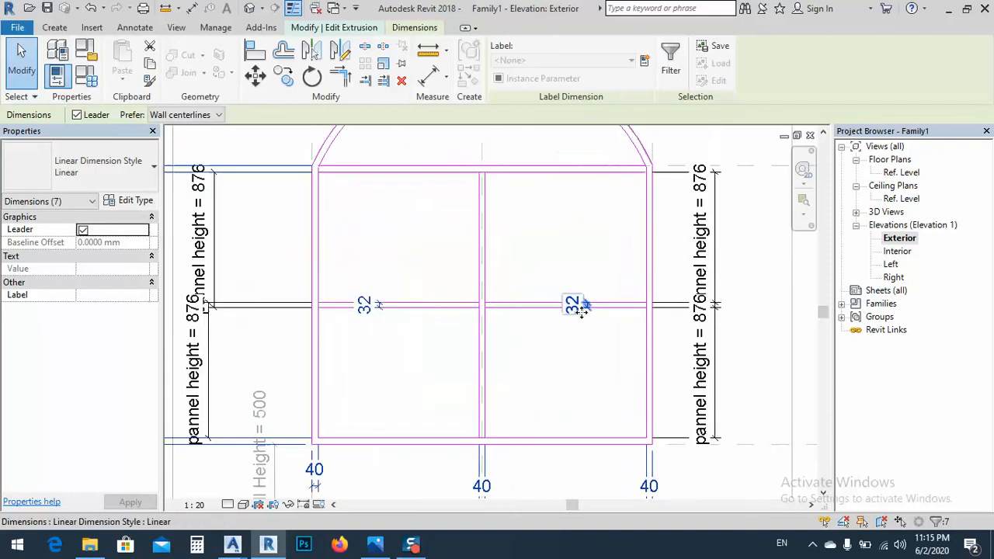
pyautogui.click(595, 380)
pyautogui.click(573, 322)
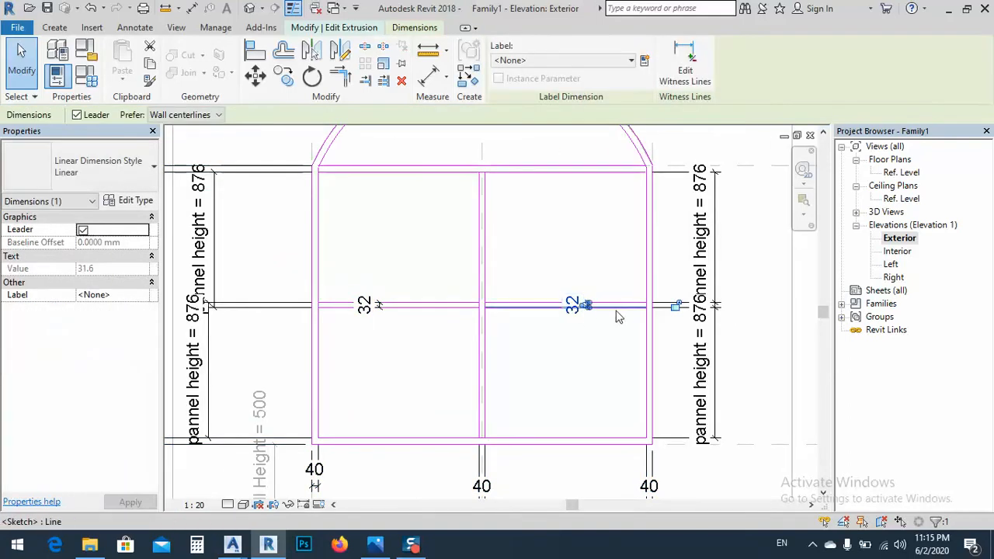
pyautogui.click(619, 308)
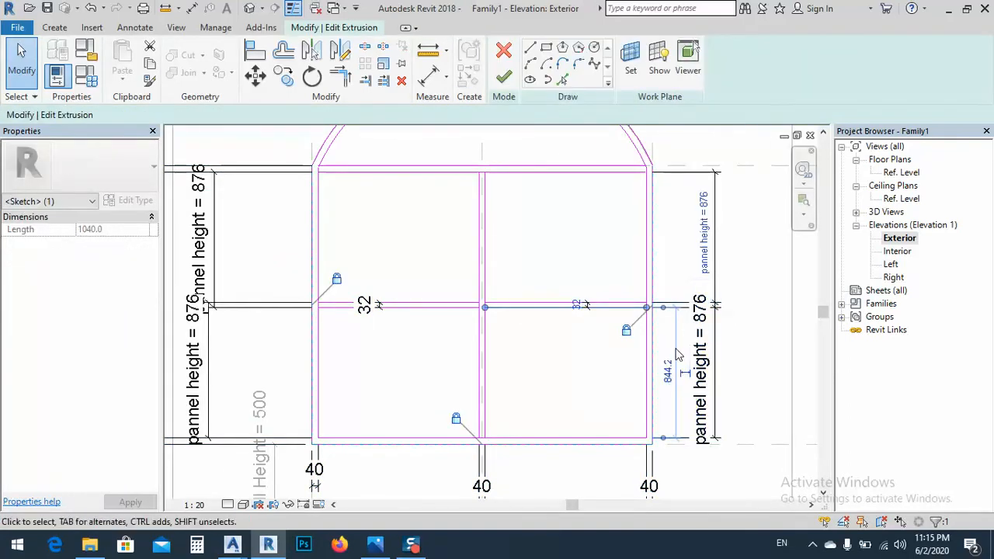
pyautogui.scroll(2, 658, 317)
pyautogui.click(529, 287)
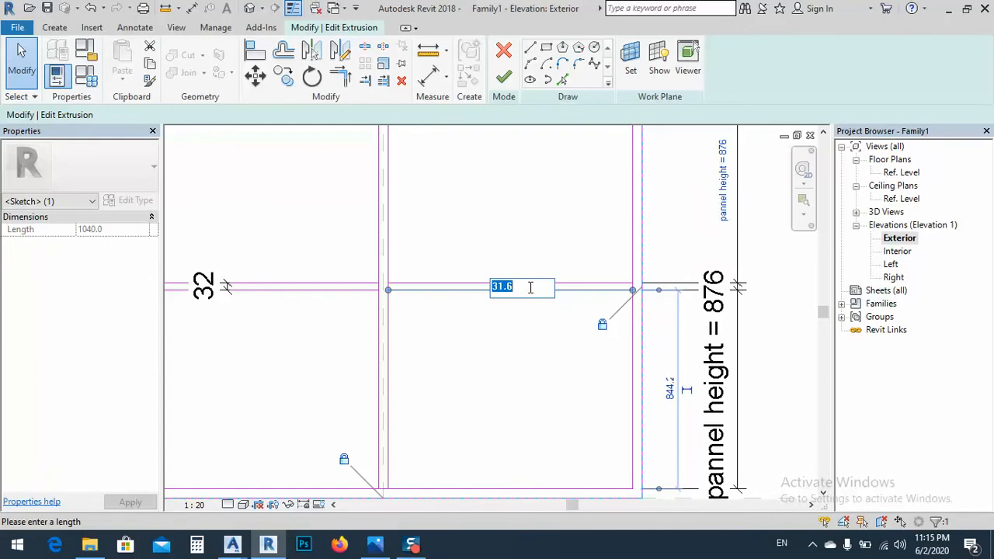
pyautogui.press('Return')
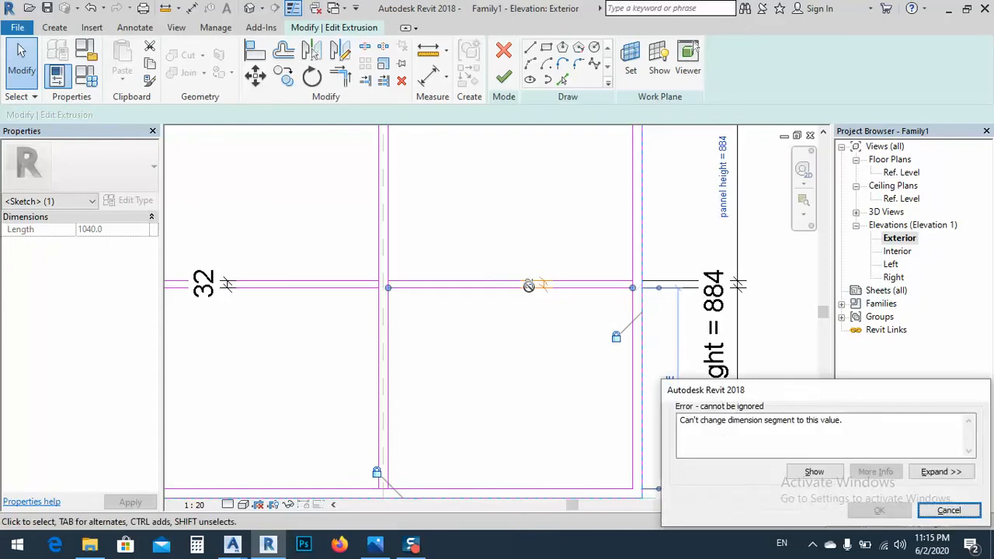
pyautogui.press('Escape')
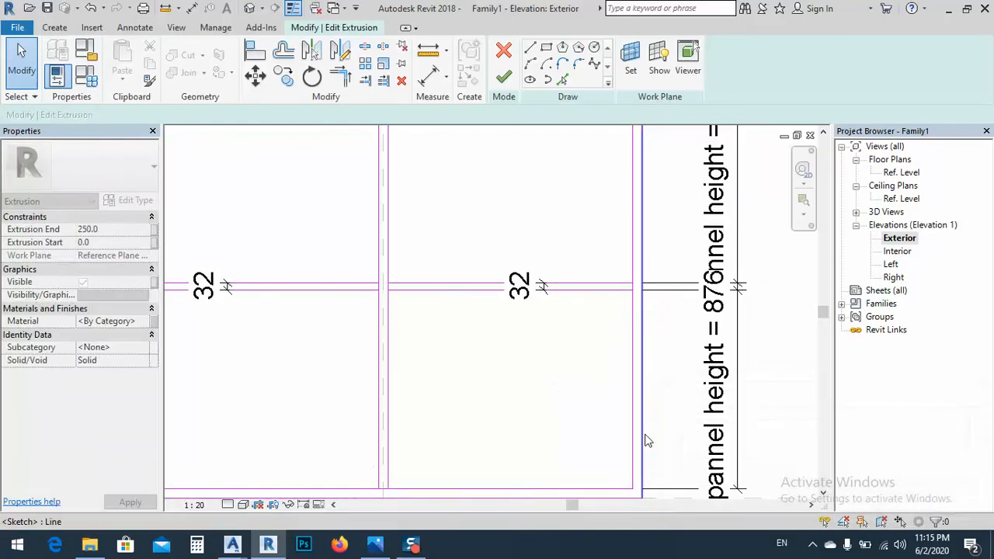
# Delete the pannel height dimensions on both sides of the window
pyautogui.scroll(-4, 557, 365)
pyautogui.moveTo(547, 381); pyautogui.dragTo(633, 375, button='middle')
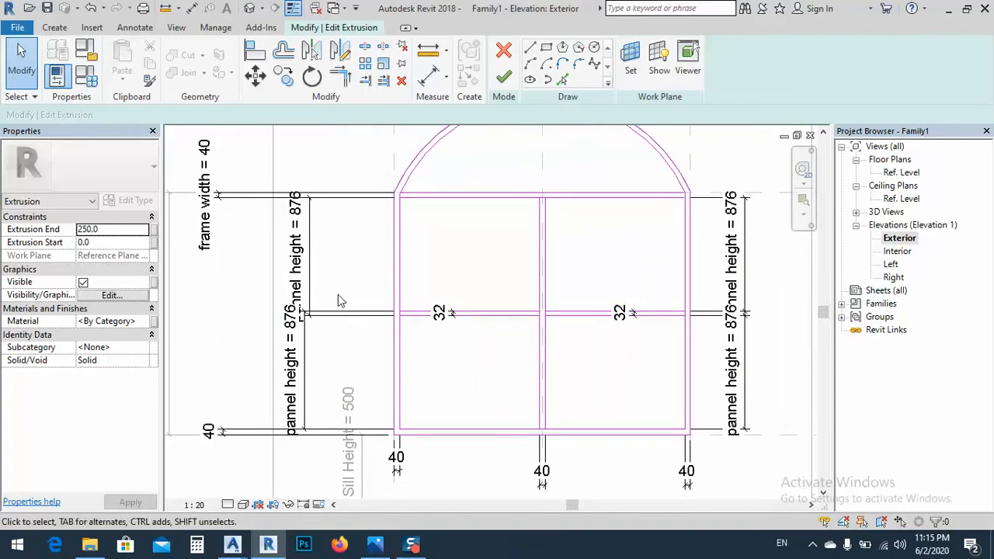
pyautogui.moveTo(327, 297); pyautogui.dragTo(291, 340)
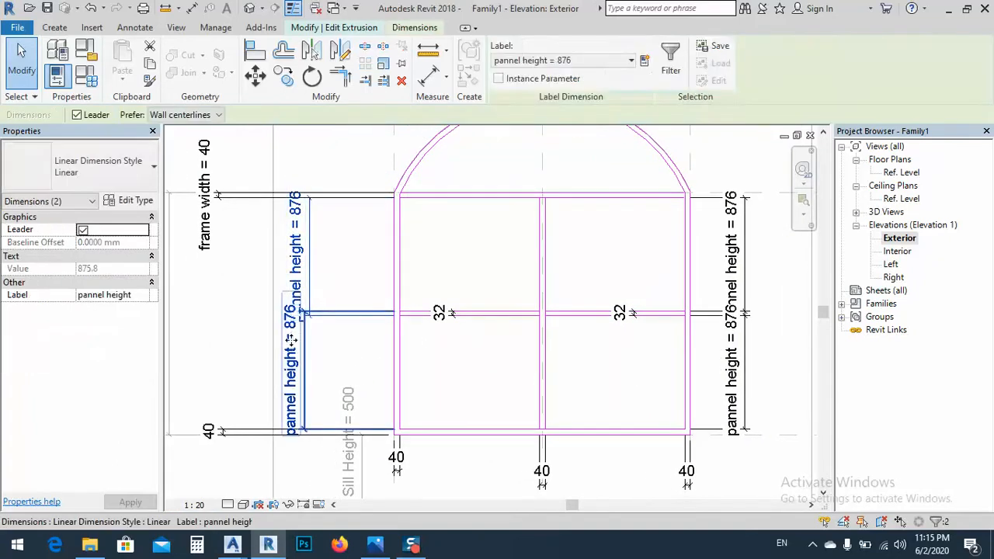
pyautogui.press('Delete')
pyautogui.click(711, 290)
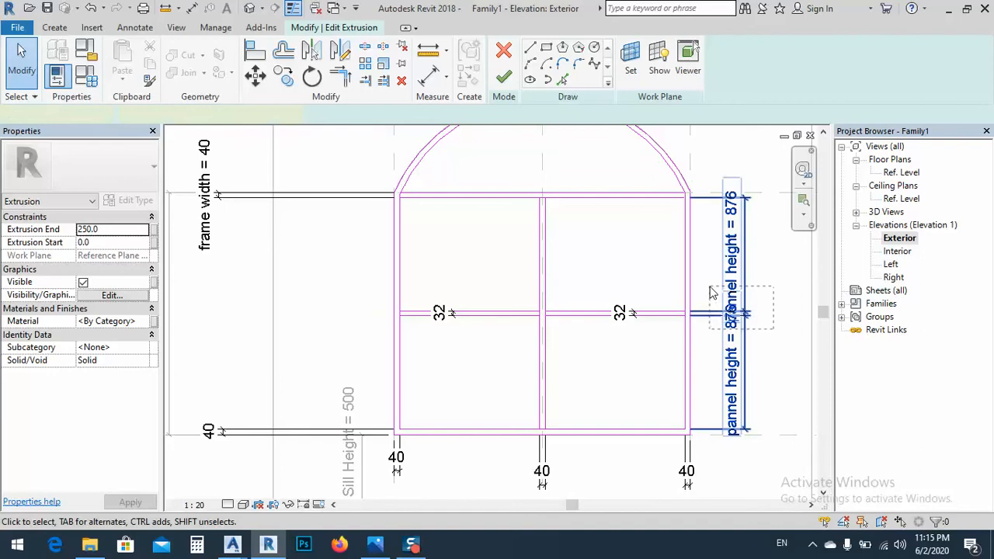
pyautogui.press('Delete')
# Select all seven frame and bar thickness dimensions, including the frame width one, and open their list of available labels
pyautogui.click(626, 314)
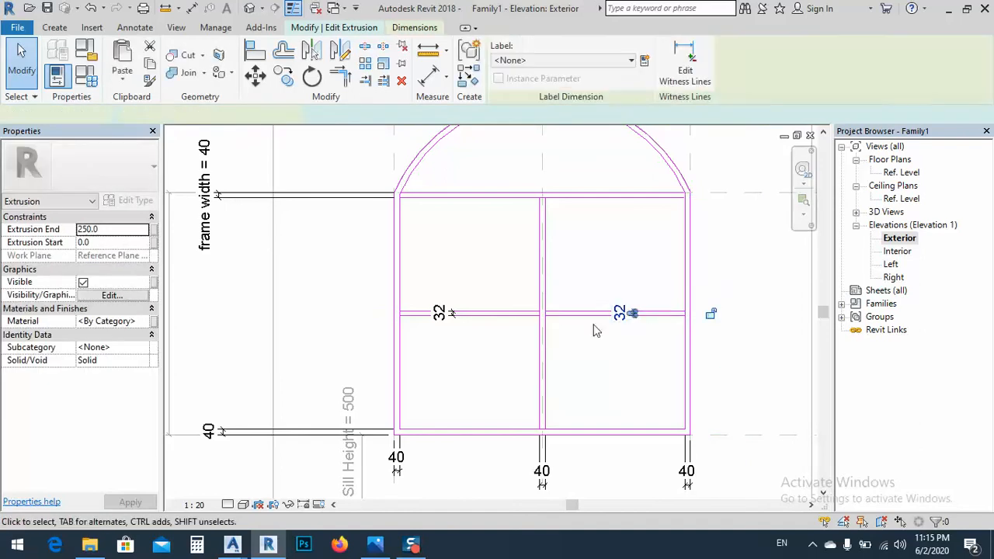
pyautogui.keyDown('ctrl'); pyautogui.click(444, 313); pyautogui.keyUp('ctrl')
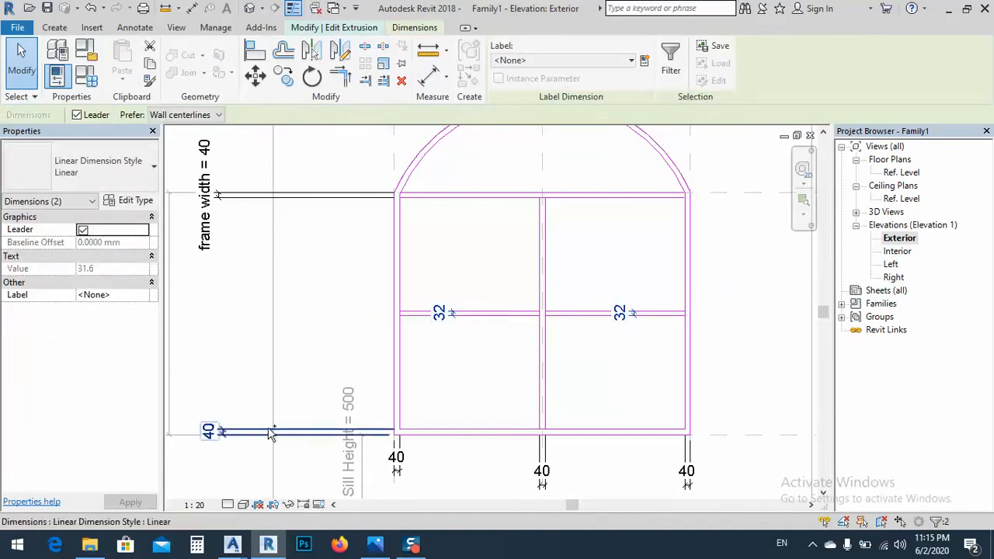
pyautogui.keyDown('ctrl'); pyautogui.click(208, 430); pyautogui.keyUp('ctrl')
pyautogui.keyDown('ctrl'); pyautogui.click(396, 458); pyautogui.keyUp('ctrl')
pyautogui.keyDown('ctrl'); pyautogui.click(556, 459); pyautogui.keyUp('ctrl')
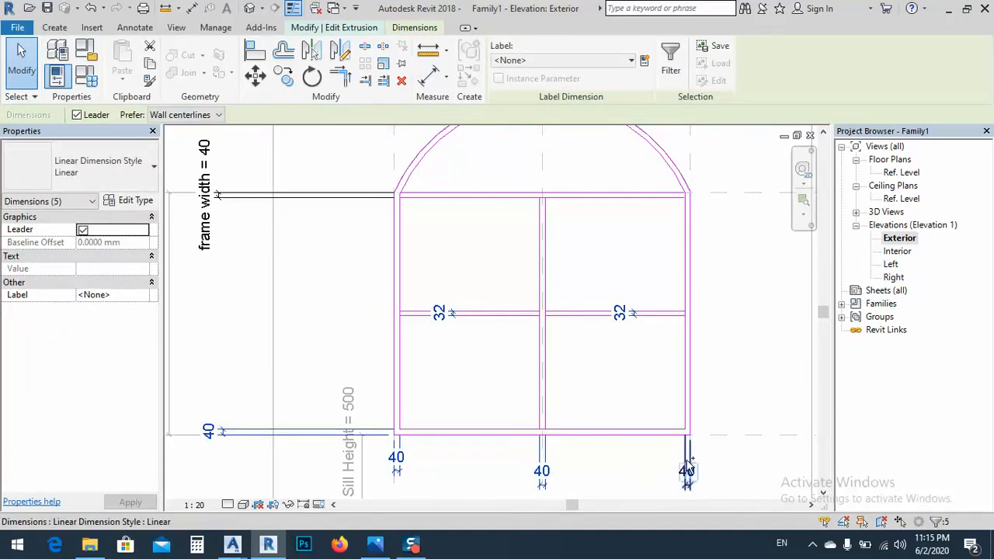
pyautogui.keyDown('ctrl'); pyautogui.click(688, 471); pyautogui.keyUp('ctrl')
pyautogui.keyDown('ctrl'); pyautogui.click(281, 198); pyautogui.keyUp('ctrl')
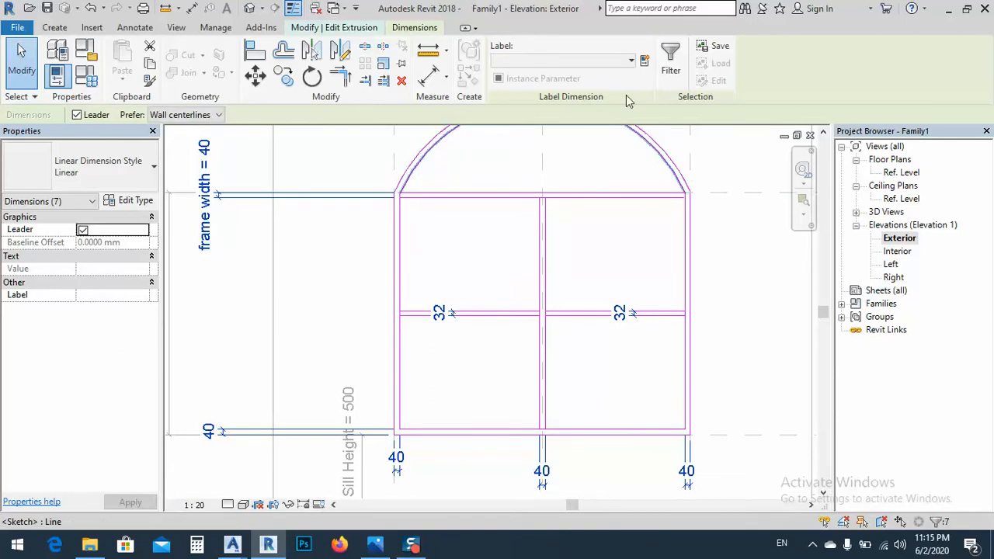
pyautogui.click(630, 61)
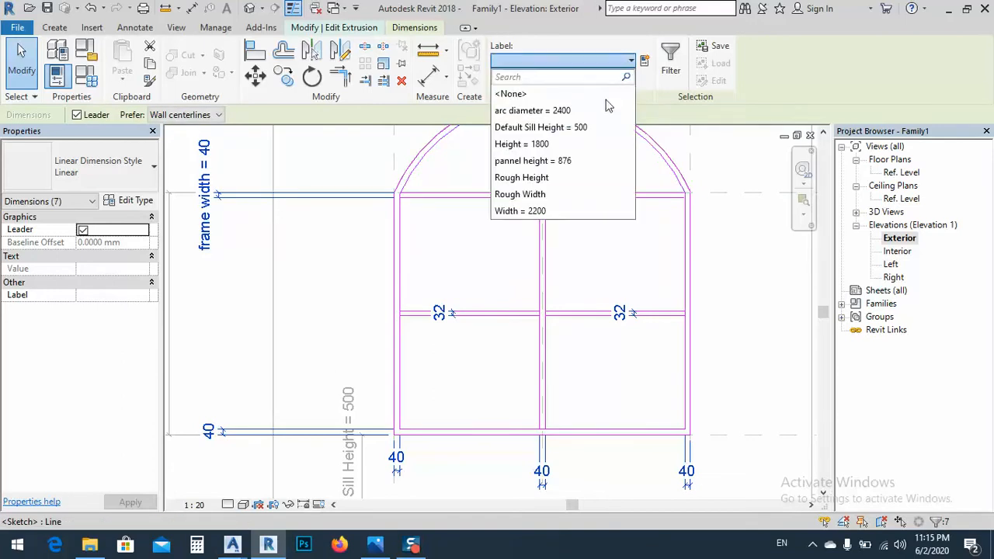
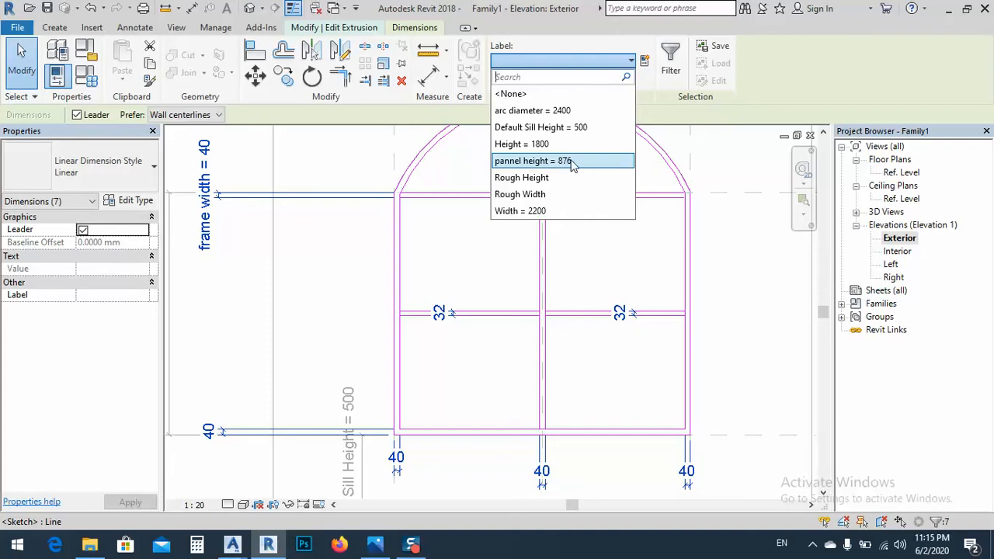
# Try to label the seven selected frame and bar thickness dimensions with a new family parameter named frame width
pyautogui.click(645, 60)
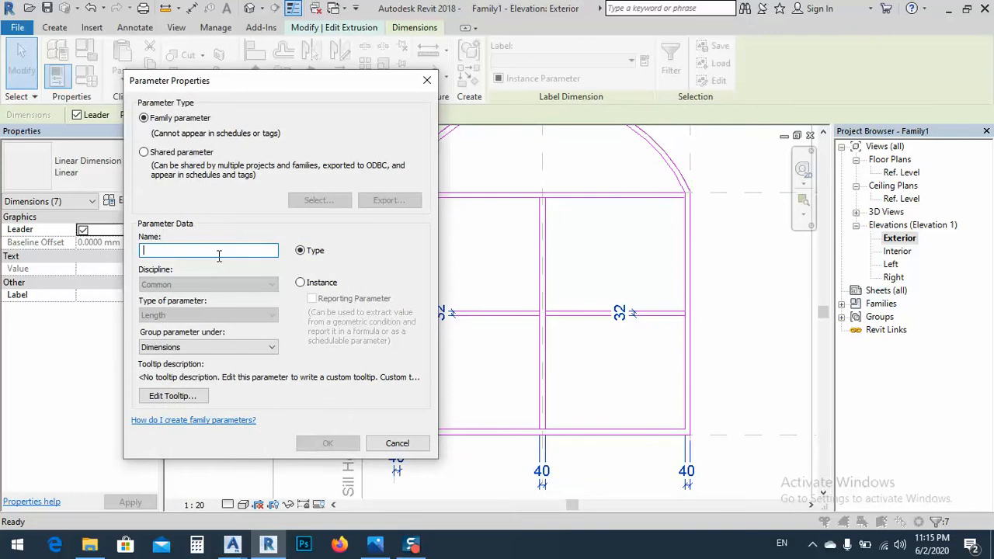
pyautogui.write('frame width')
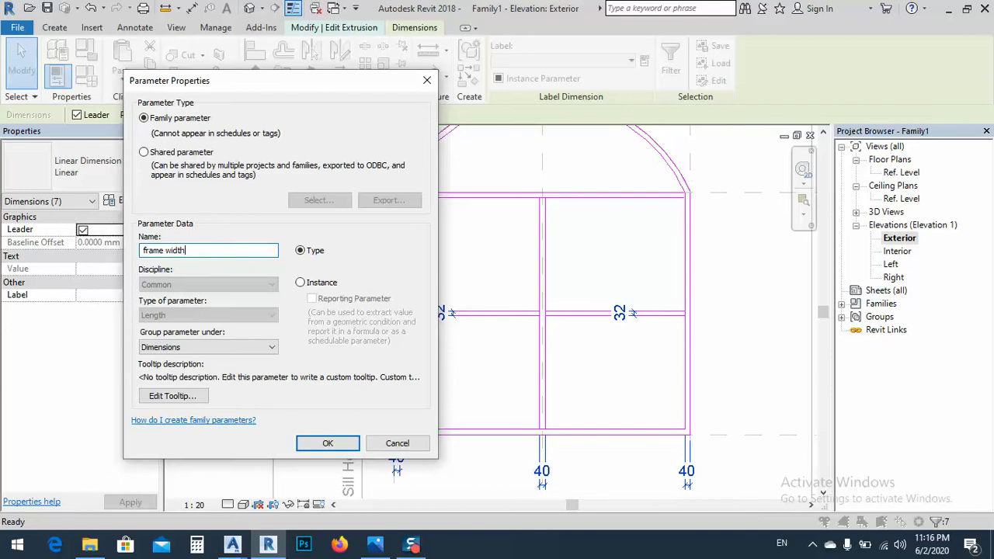
pyautogui.click(327, 442)
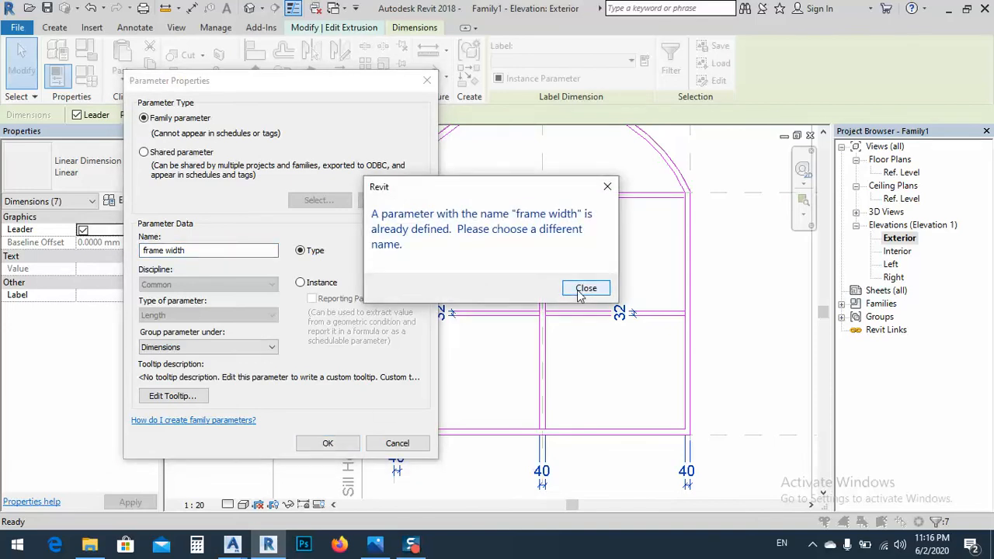
pyautogui.click(586, 288)
pyautogui.click(396, 444)
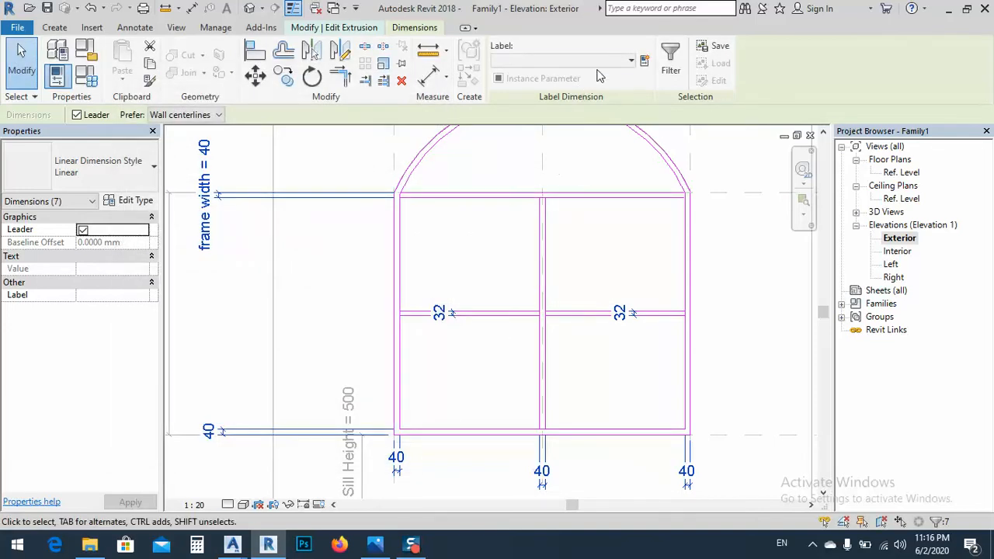
# Check the labels offered for all seven selected dimensions and individually for the top rail and bottom rail thickness dimensions
pyautogui.click(597, 63)
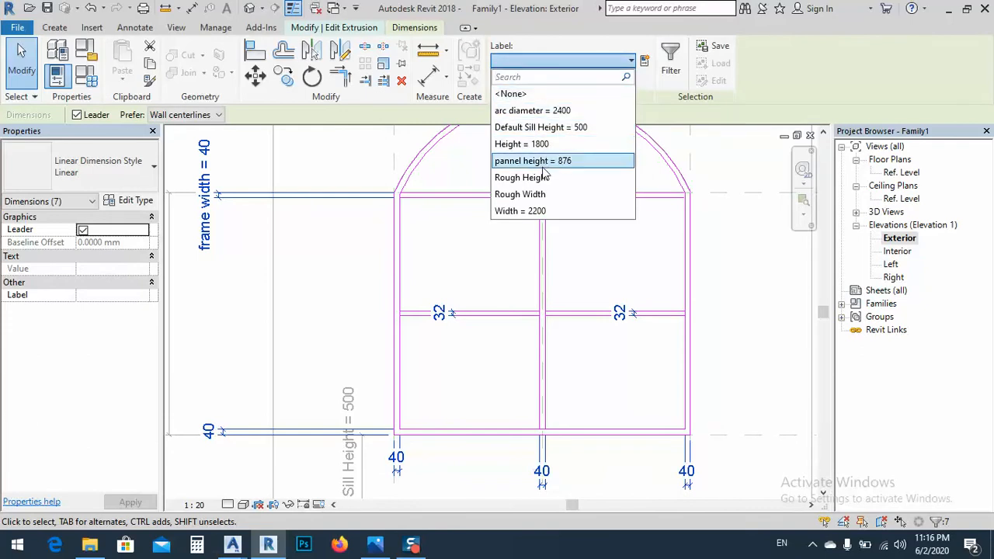
pyautogui.click(596, 268)
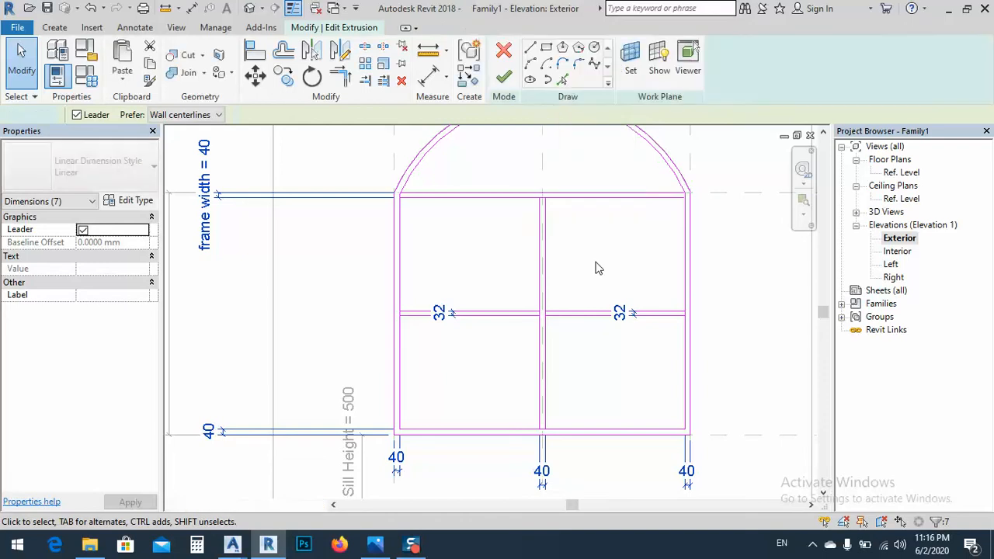
pyautogui.click(226, 199)
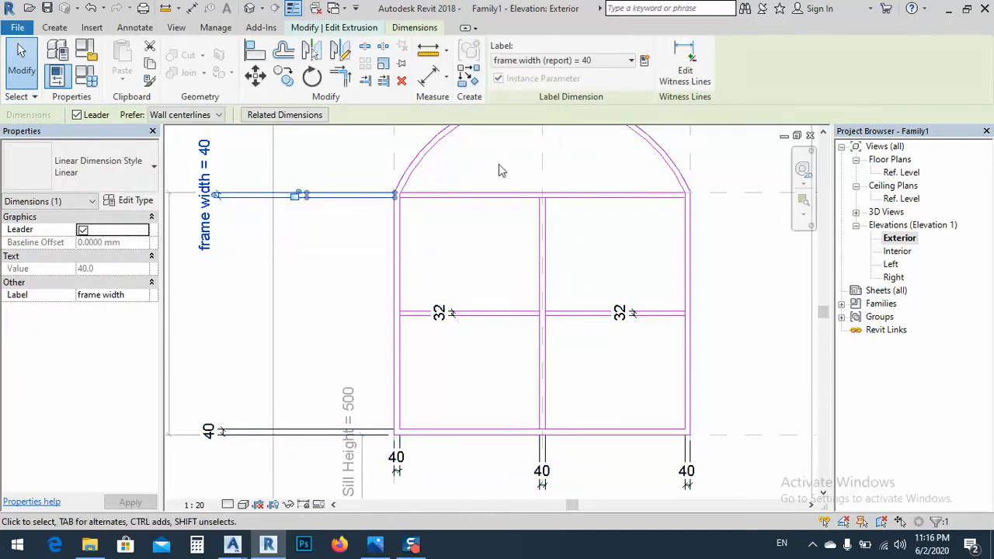
pyautogui.click(611, 62)
pyautogui.click(515, 277)
pyautogui.click(266, 432)
pyautogui.click(605, 63)
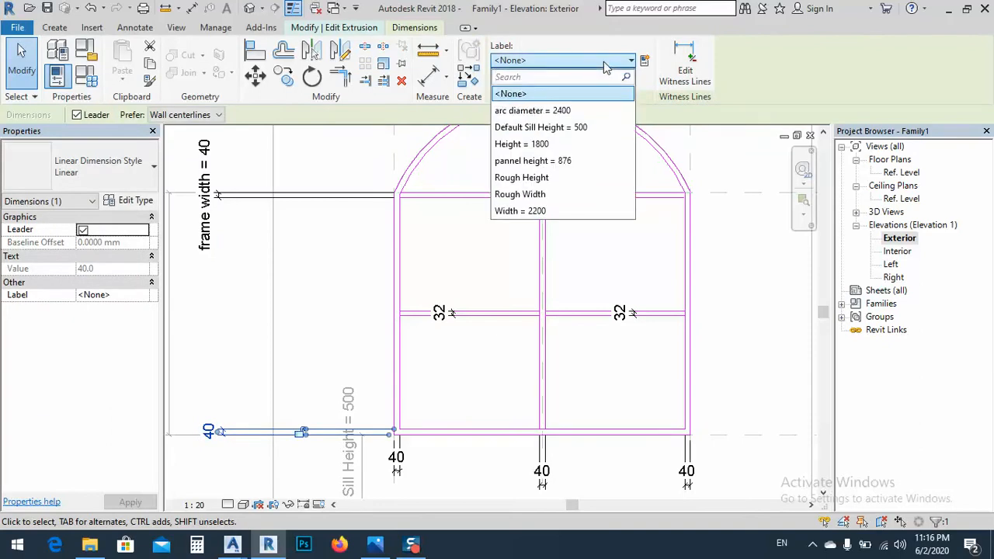
pyautogui.click(605, 62)
# Delete the top rail's frame width dimension and label the bottom rail's thickness dimension with frame width
pyautogui.click(313, 198)
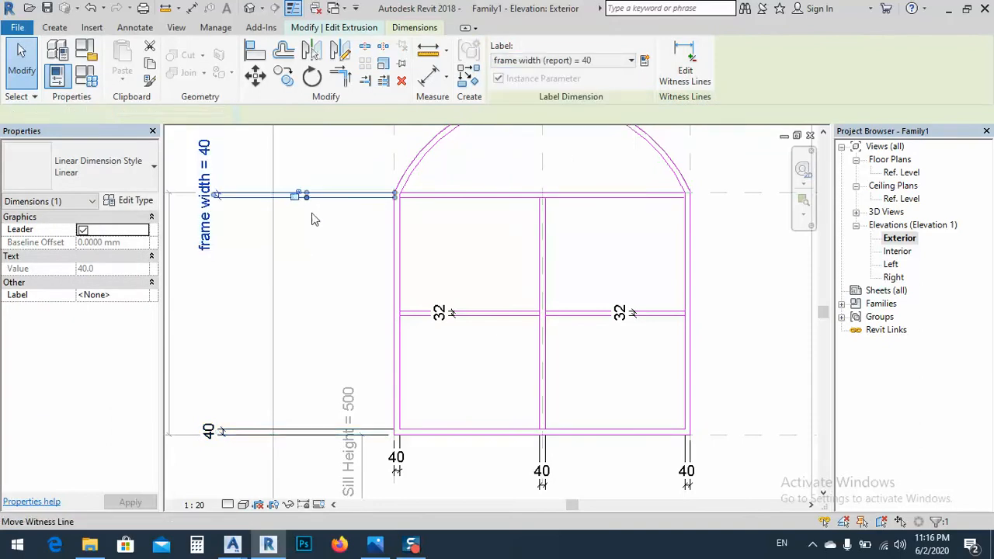
pyautogui.click(323, 259)
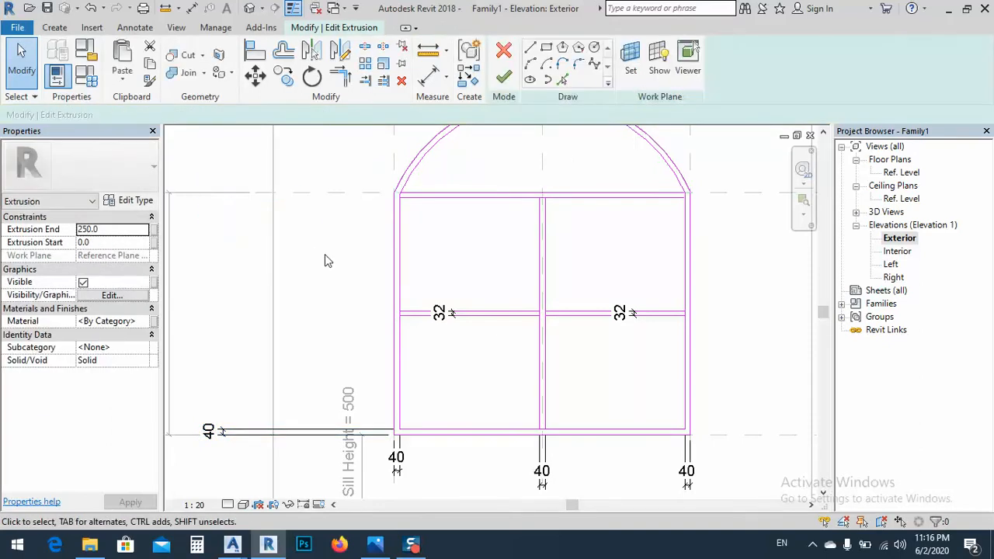
pyautogui.click(256, 432)
pyautogui.click(611, 59)
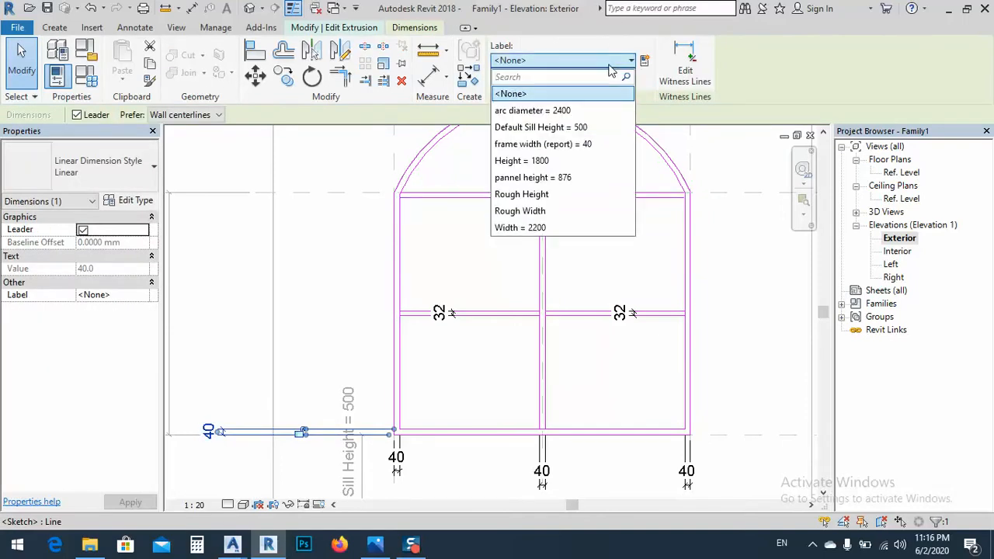
pyautogui.click(544, 144)
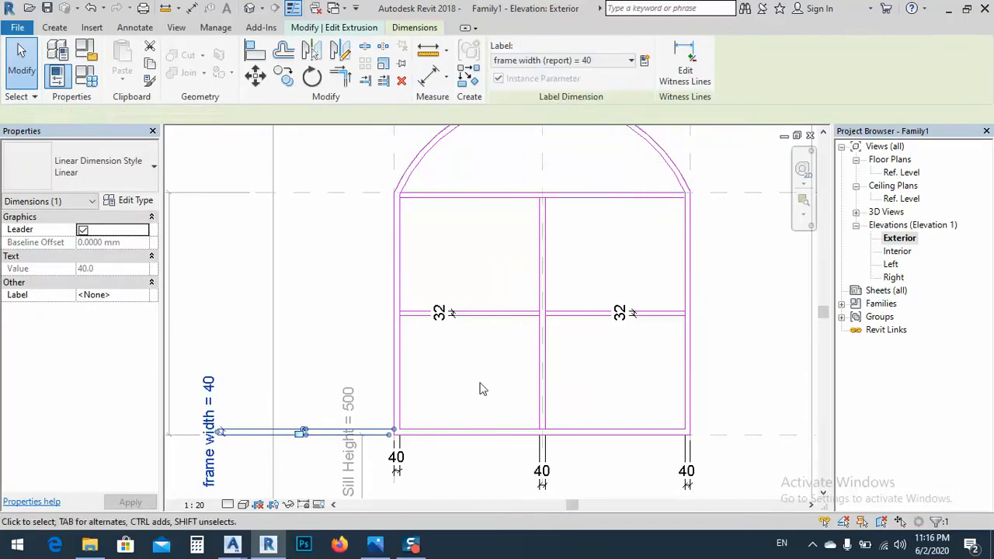
# Check the labels available for the central mullion and right jamb dimensions, and delete the bottom rail's frame width dimension
pyautogui.click(542, 471)
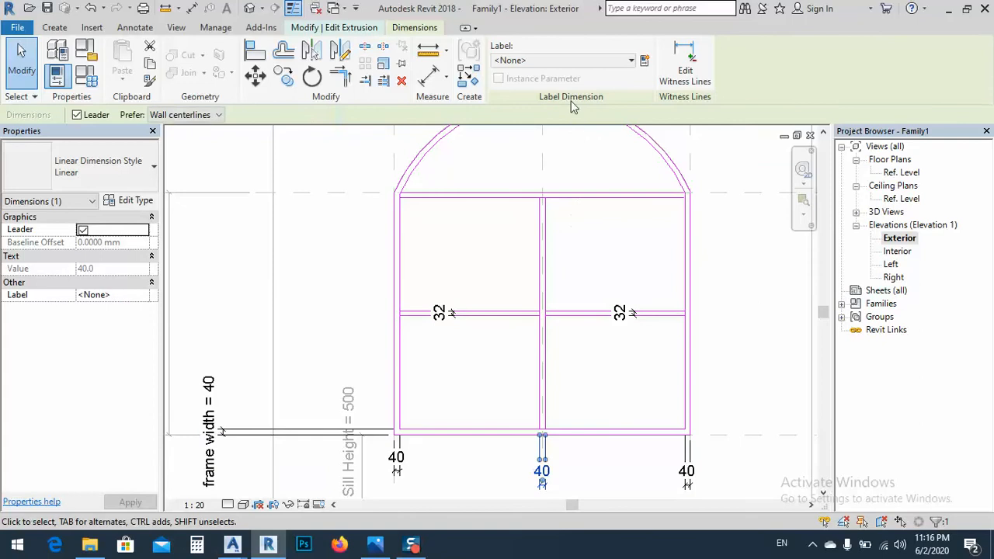
pyautogui.click(559, 62)
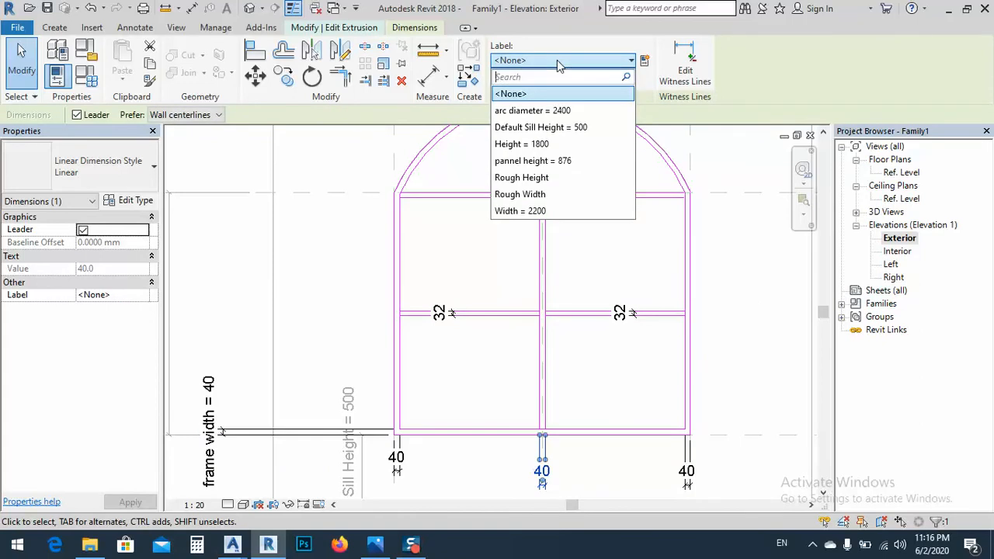
pyautogui.click(634, 456)
pyautogui.click(689, 475)
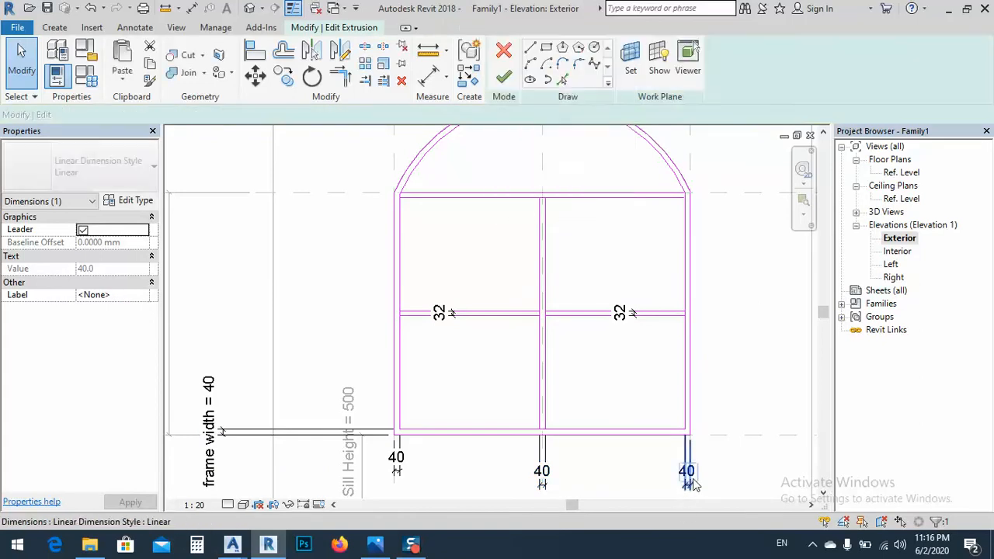
pyautogui.click(571, 61)
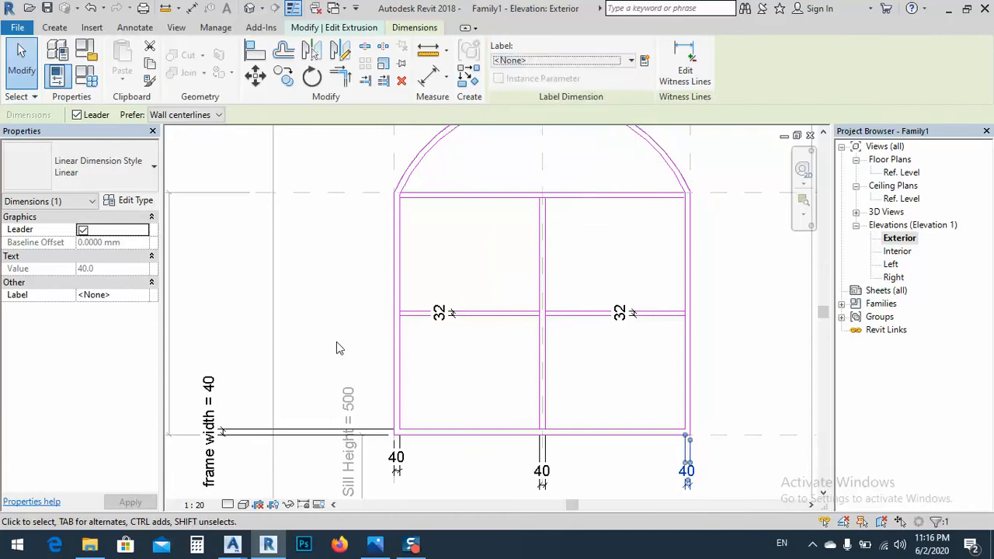
pyautogui.click(208, 416)
pyautogui.press('Delete')
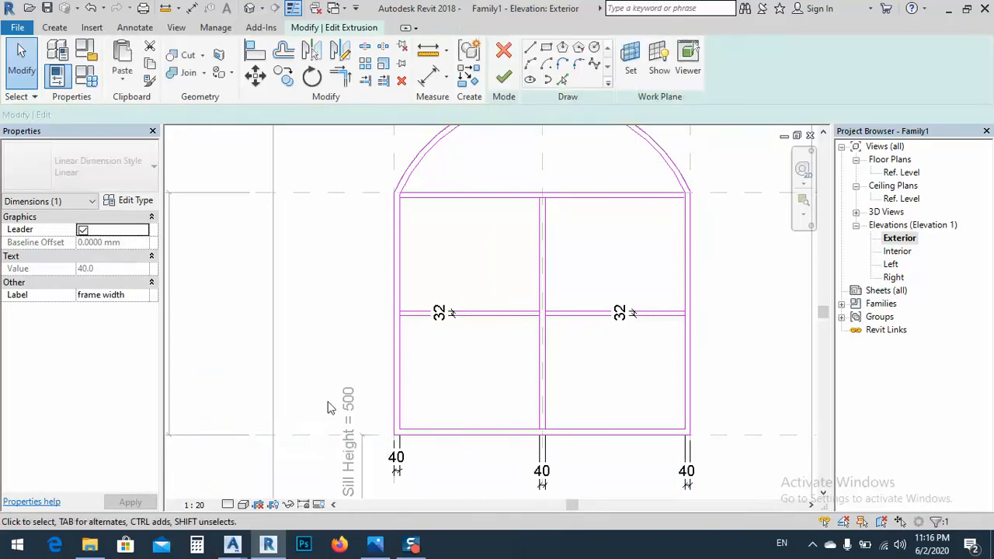
# Lock the thickness dimensions of the left jamb, central mullion and right jamb below the window
pyautogui.moveTo(472, 458); pyautogui.dragTo(470, 361, button='middle')
pyautogui.click(394, 362)
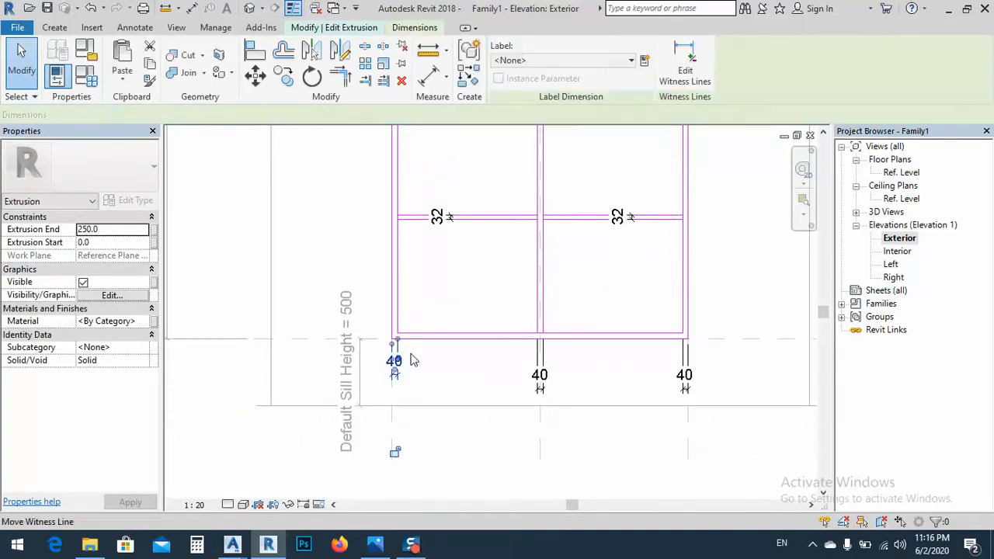
pyautogui.moveTo(461, 262); pyautogui.dragTo(473, 275, button='middle')
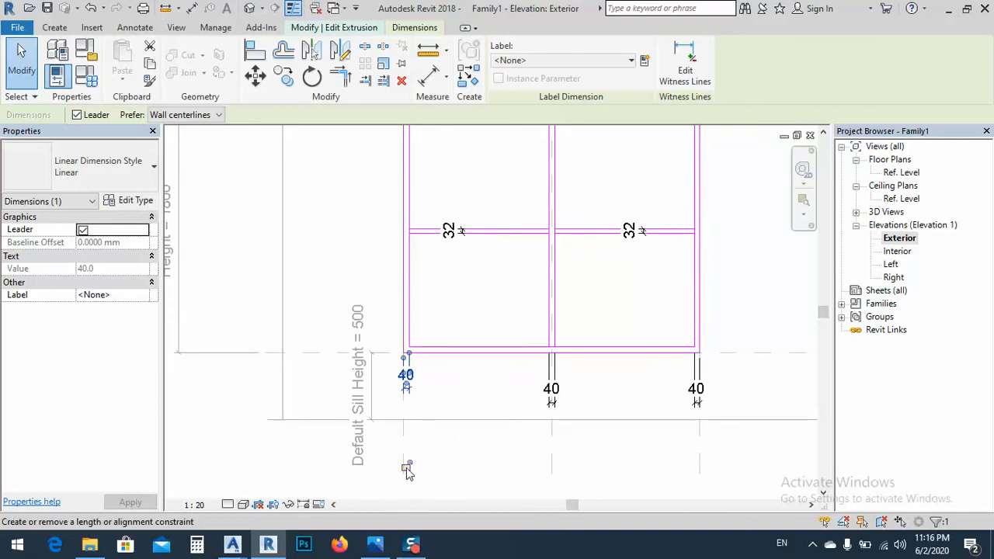
pyautogui.click(548, 462)
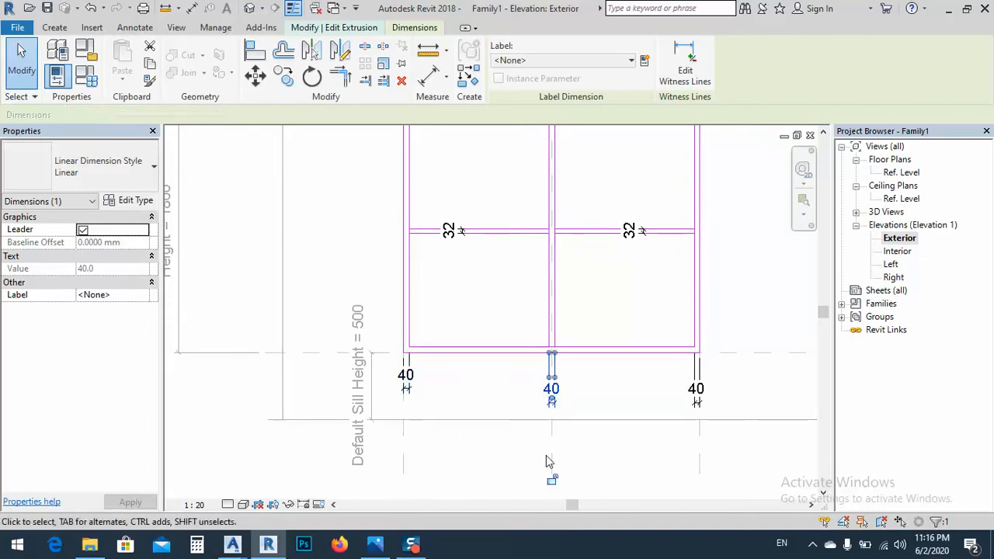
pyautogui.click(697, 424)
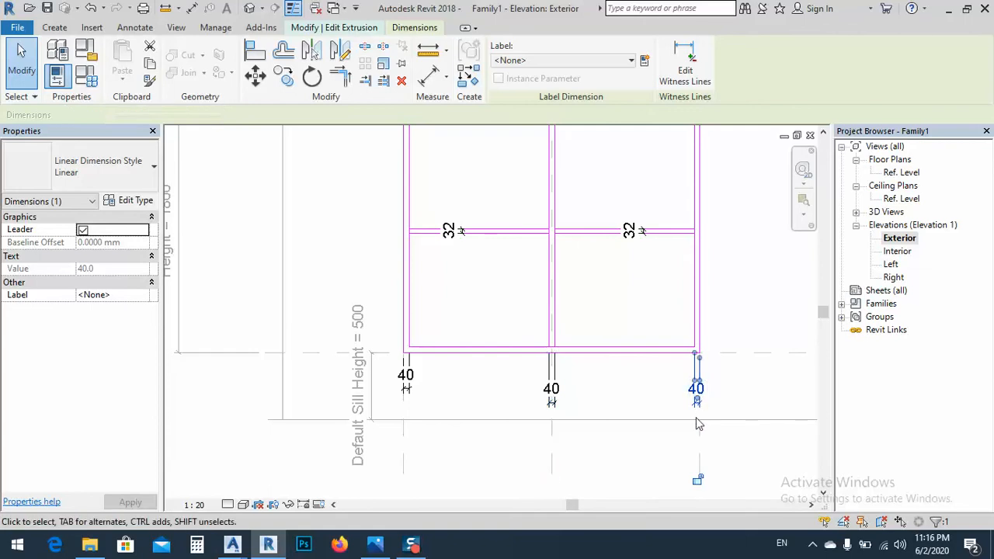
# Set the thickness of the horizontal crossbar's right half to 40 mm by adjusting its lower edge, and lock the dimension
pyautogui.click(626, 234)
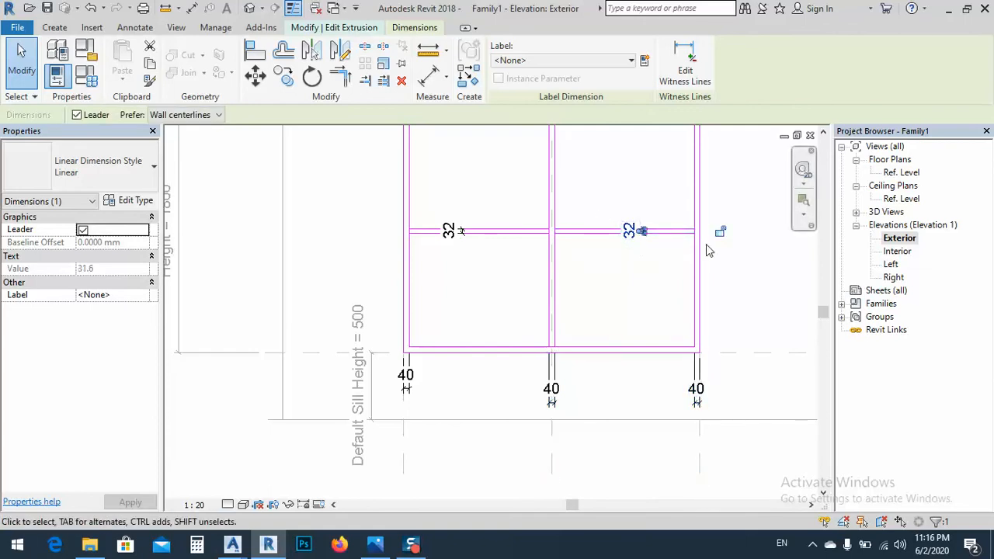
pyautogui.click(635, 235)
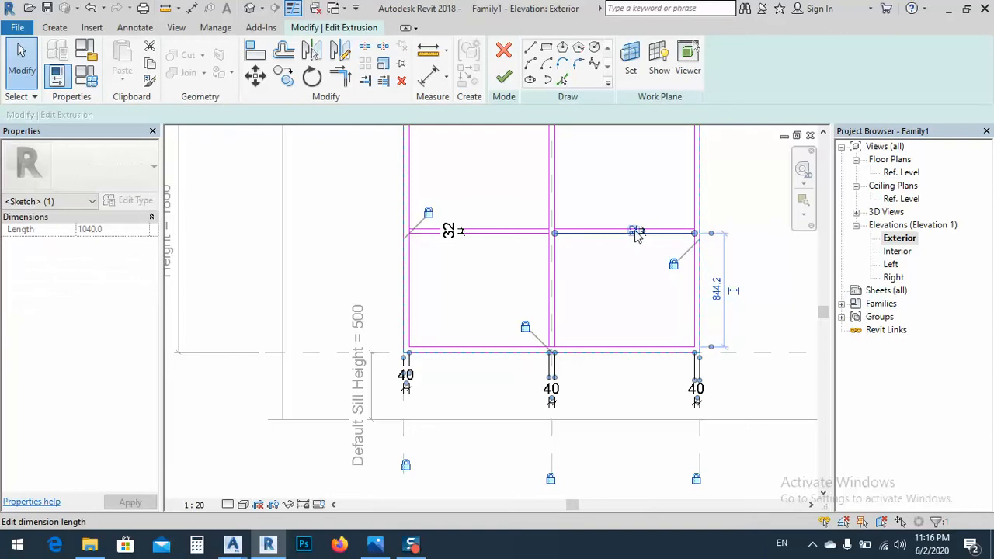
pyautogui.click(635, 232)
pyautogui.press('Return')
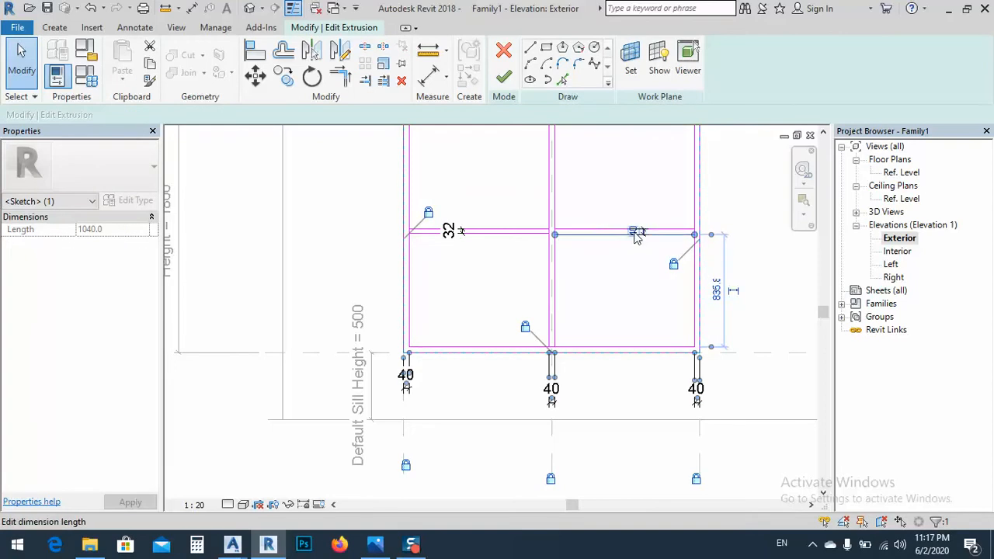
pyautogui.click(639, 303)
pyautogui.click(635, 231)
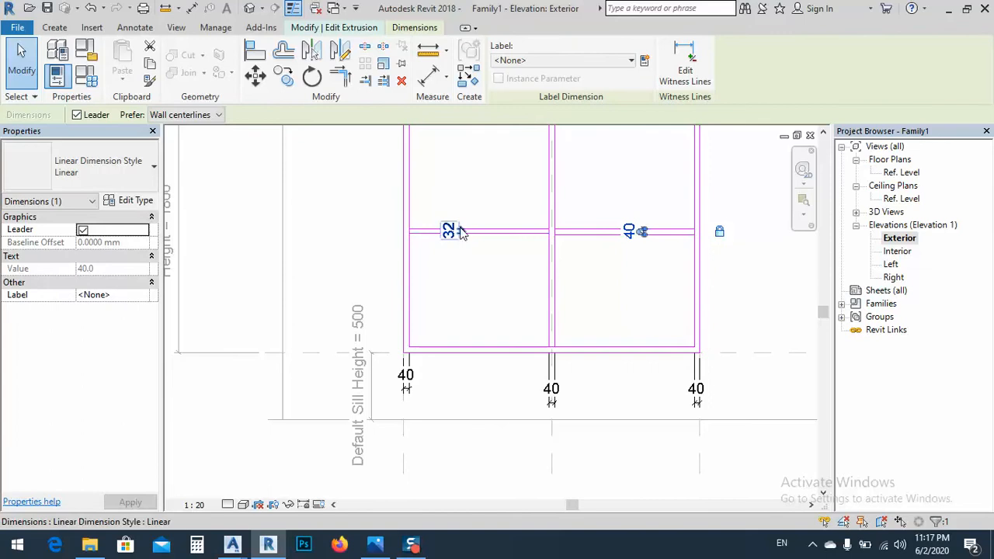
# Set the thickness of the horizontal crossbar's left half to 40 mm by adjusting its lower edge, and lock the dimension
pyautogui.click(453, 230)
pyautogui.scroll(3, 465, 232)
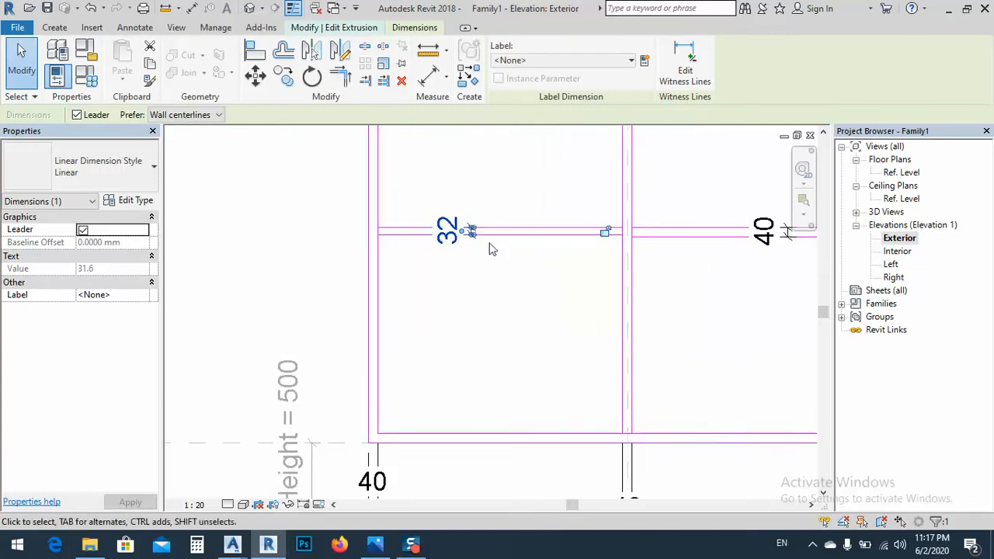
pyautogui.click(470, 234)
pyautogui.click(457, 233)
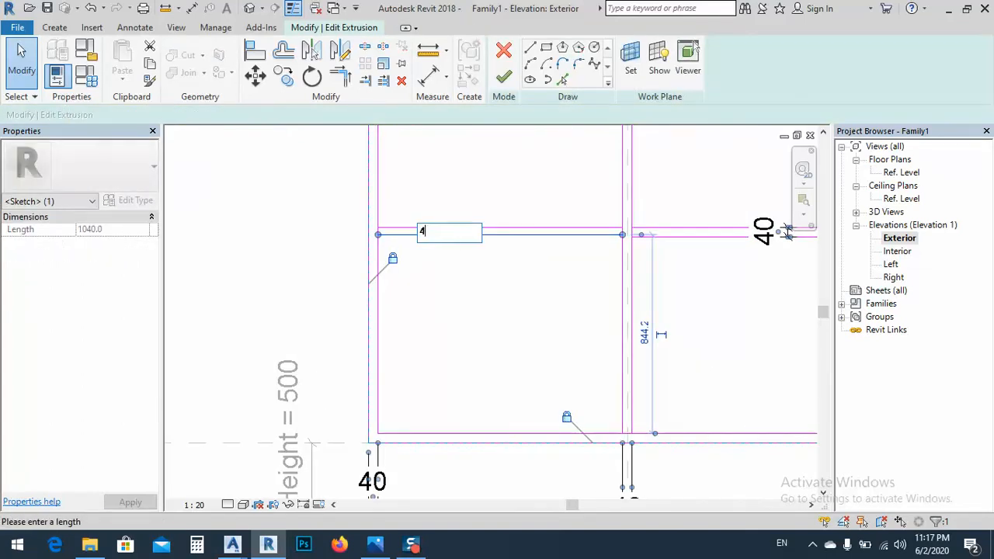
pyautogui.press('Return')
pyautogui.click(506, 302)
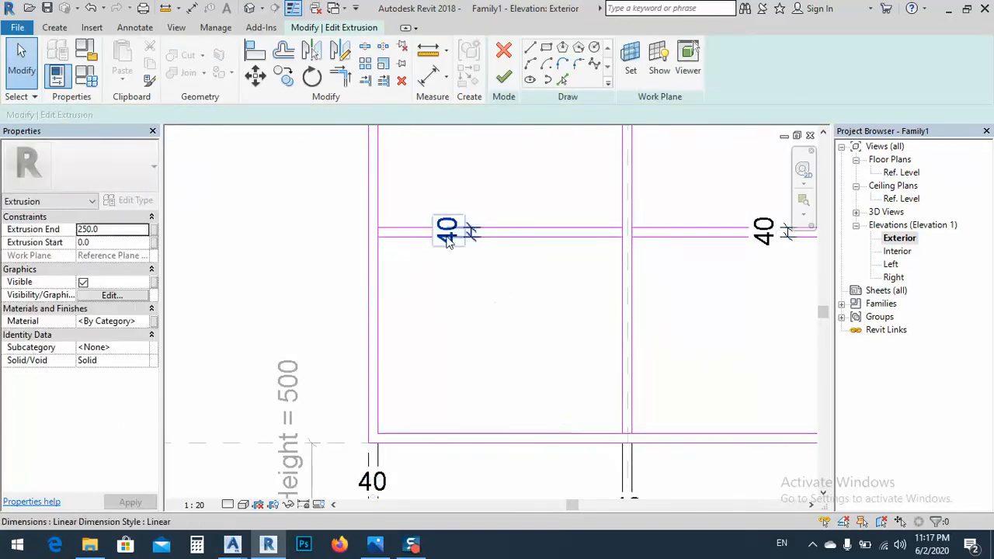
pyautogui.click(448, 234)
pyautogui.scroll(-1, 510, 246)
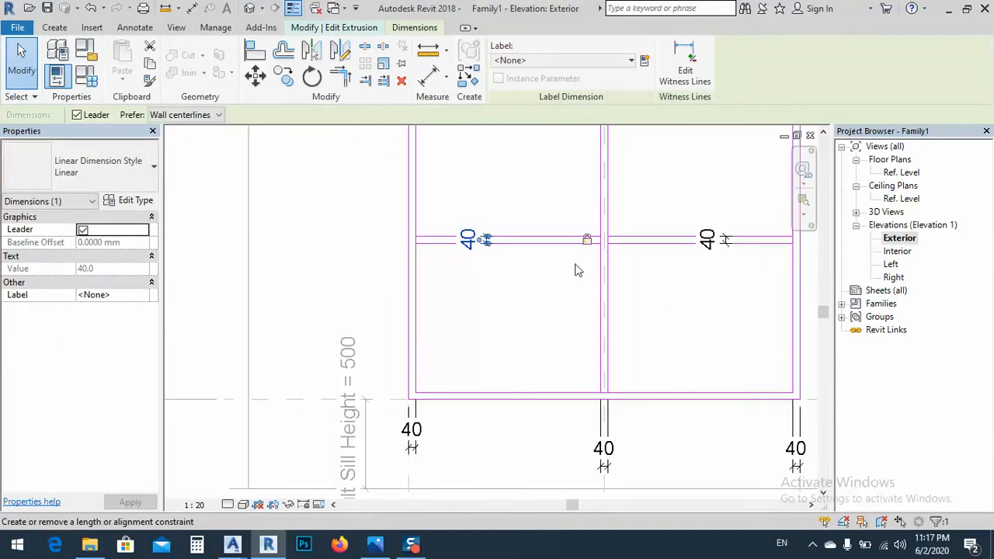
# Examine the top rail's thickness through the temporary dimensions of its upper and lower edges
pyautogui.scroll(-3, 480, 358)
pyautogui.scroll(2, 491, 234)
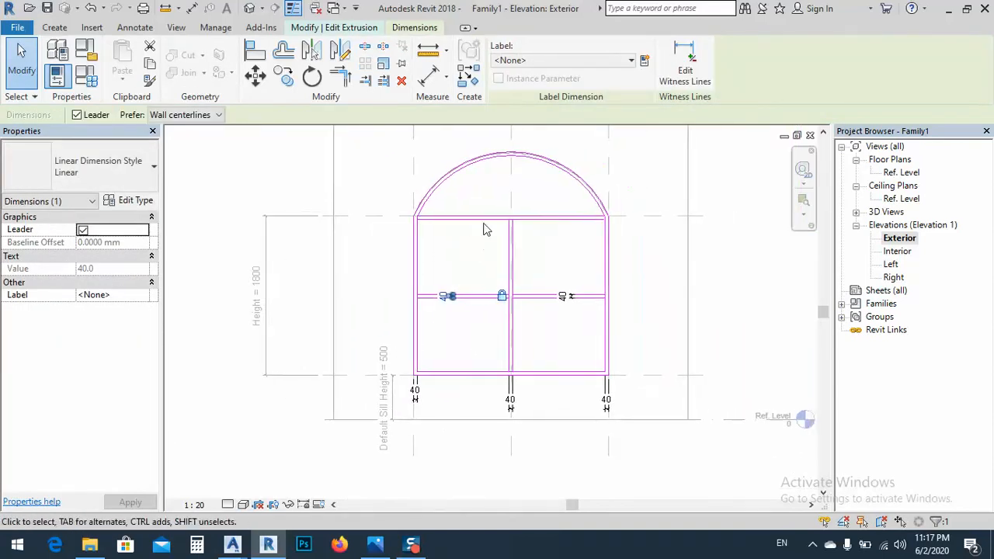
pyautogui.click(500, 223)
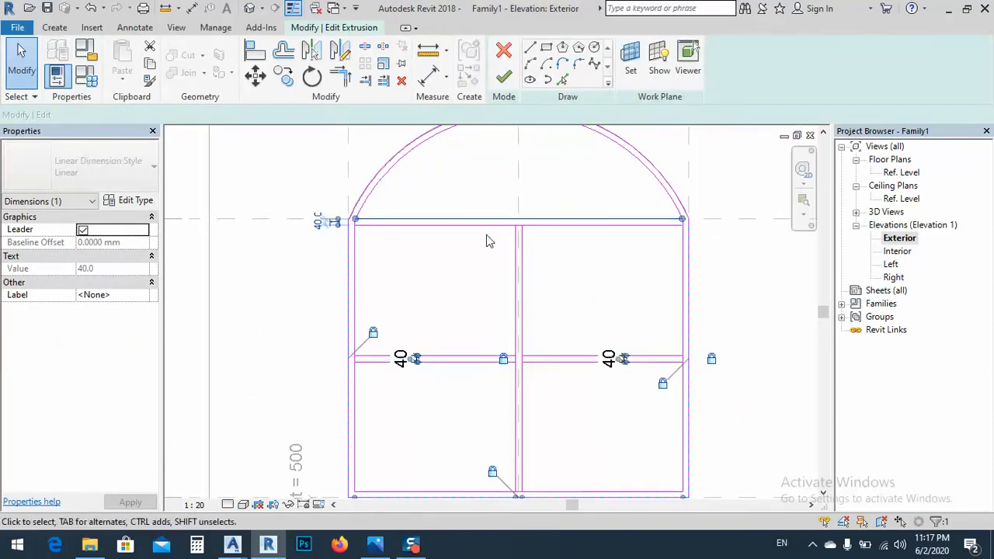
pyautogui.click(318, 224)
pyautogui.moveTo(314, 254); pyautogui.dragTo(455, 318, button='middle')
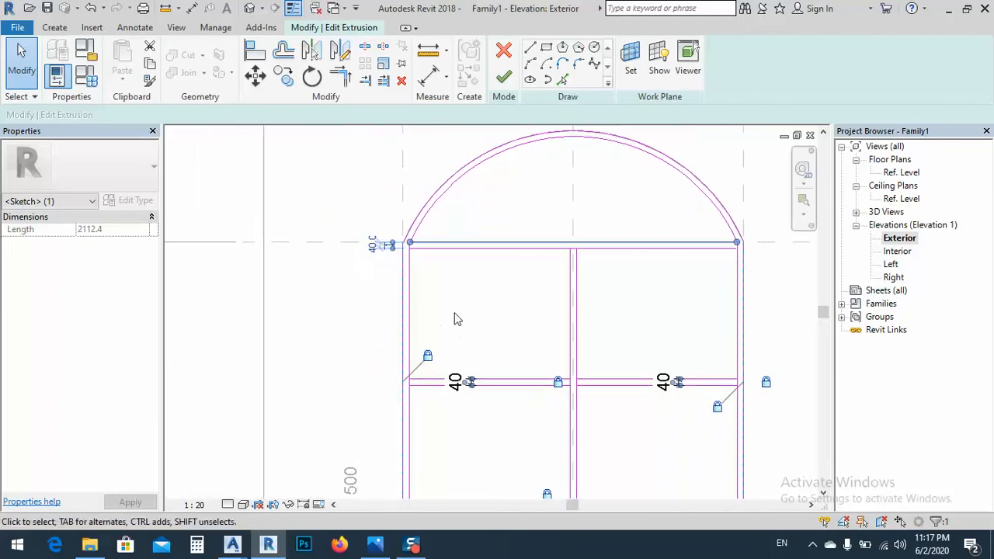
pyautogui.click(457, 303)
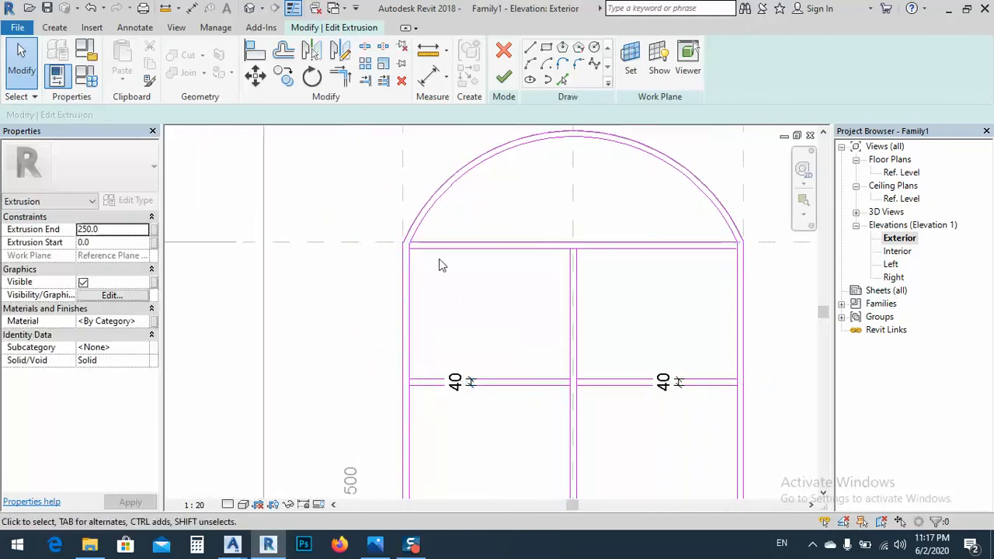
pyautogui.click(429, 249)
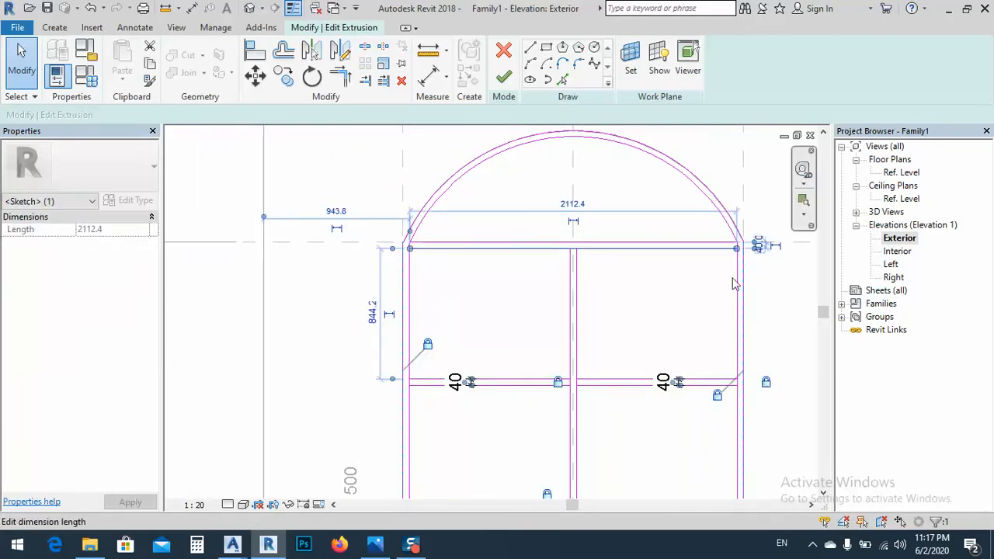
pyautogui.moveTo(734, 285); pyautogui.dragTo(502, 318, button='middle')
pyautogui.click(501, 318)
pyautogui.scroll(-2, 544, 276)
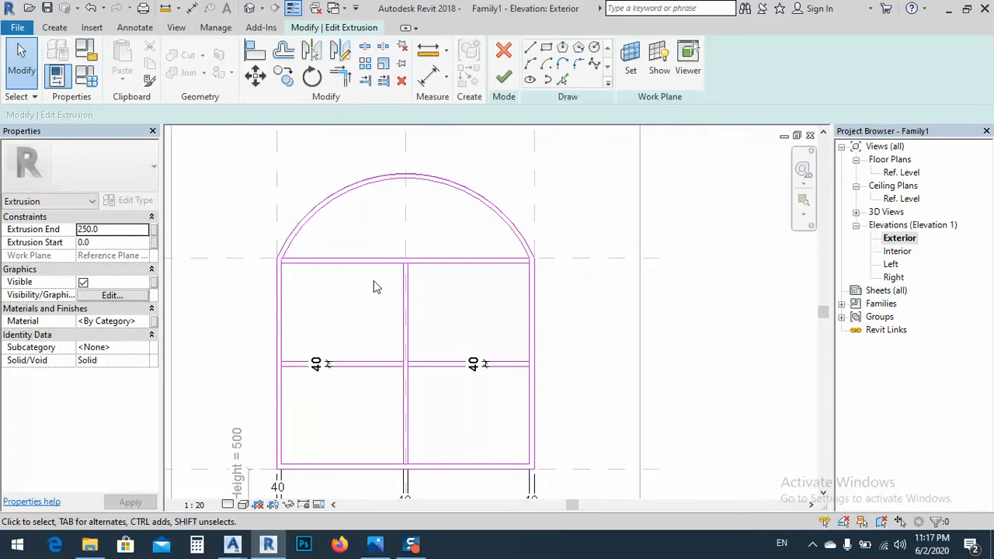
# Dimension the thickness of the top rail beside its left end and lock the dimension
pyautogui.click(429, 75)
pyautogui.scroll(2, 384, 260)
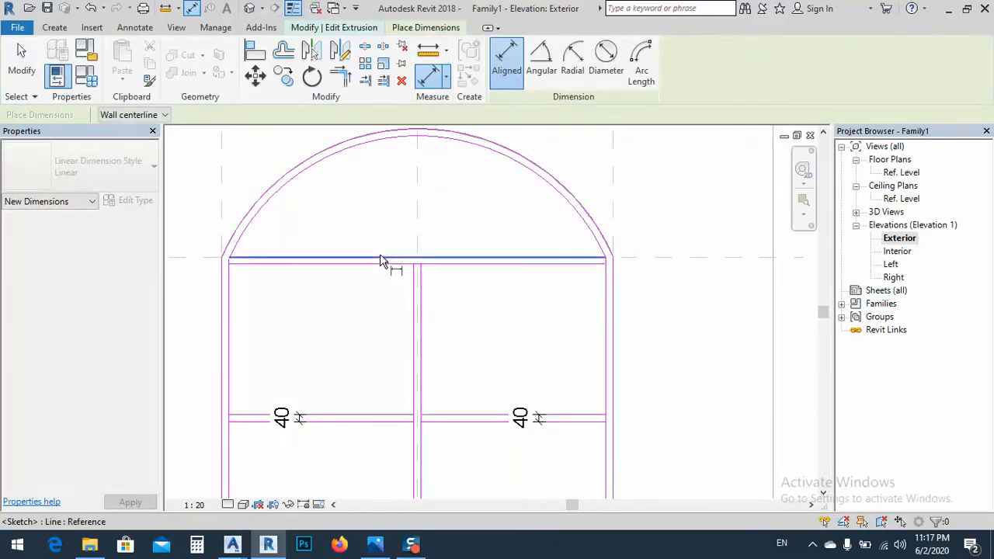
pyautogui.moveTo(304, 290); pyautogui.dragTo(495, 300, button='middle')
pyautogui.click(372, 285)
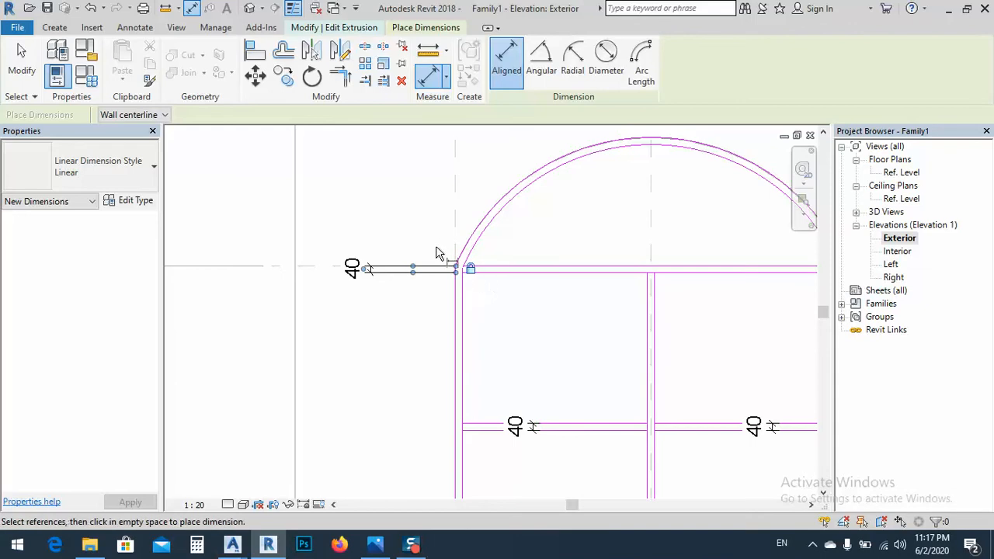
pyautogui.scroll(-4, 466, 261)
pyautogui.moveTo(479, 294); pyautogui.dragTo(448, 277, button='middle')
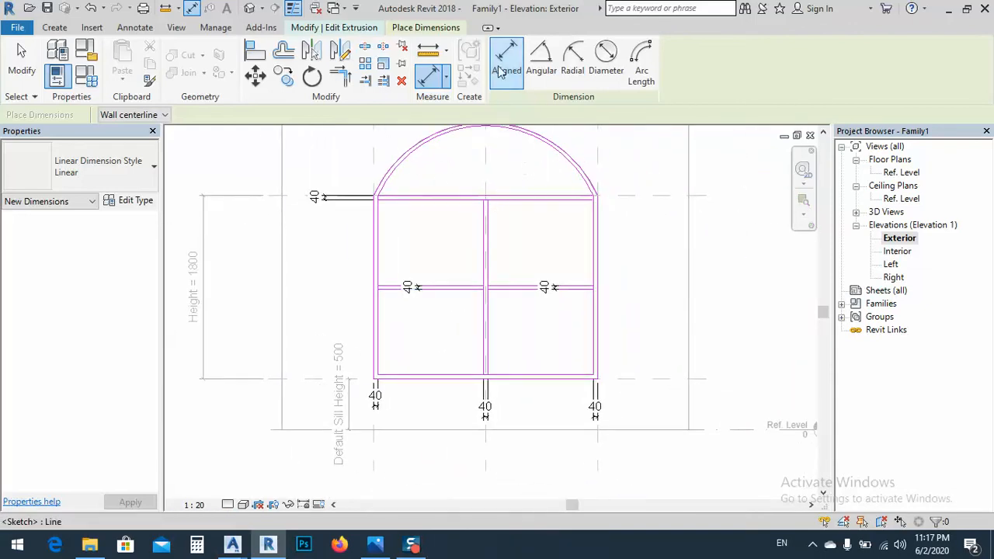
# Add aligned height dimensions for the lower and upper left panes, placed outside the left jamb
pyautogui.click(395, 378)
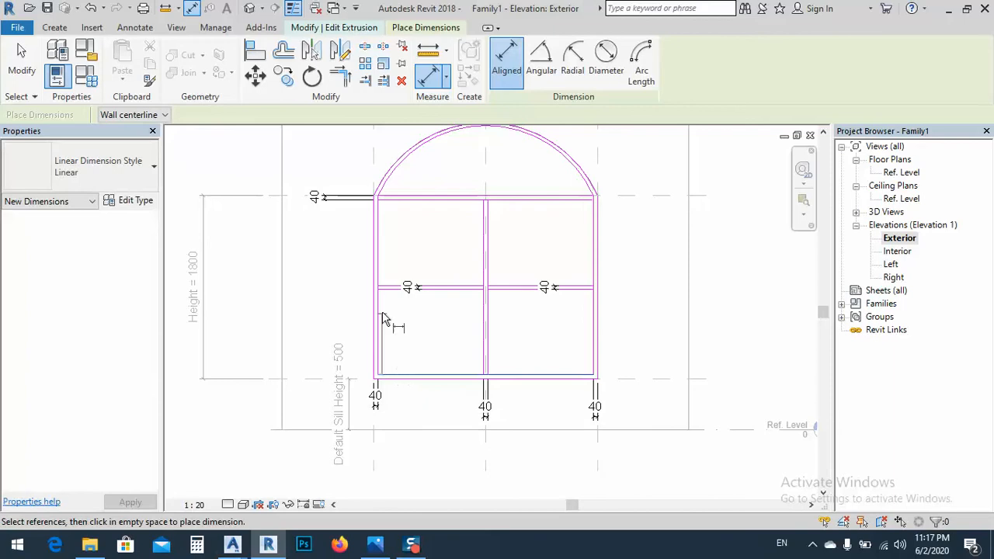
pyautogui.click(330, 301)
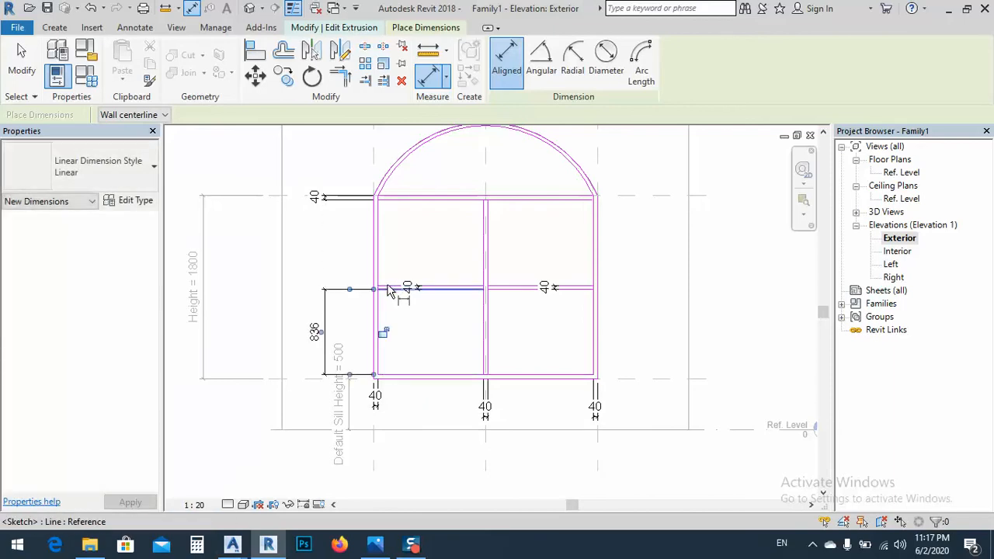
pyautogui.press('Escape')
pyautogui.scroll(2, 377, 300)
pyautogui.press('d')
pyautogui.press('i')
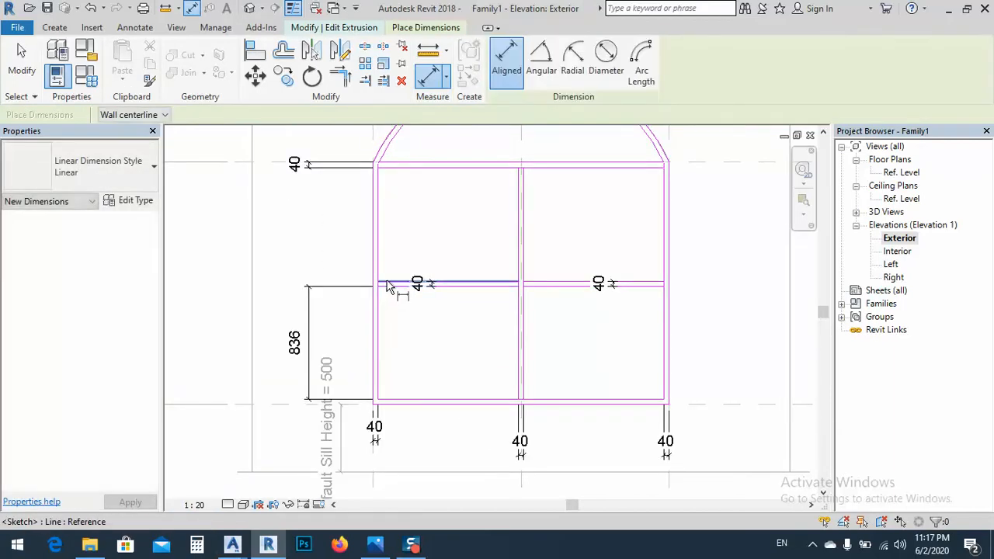
pyautogui.click(391, 281)
pyautogui.click(401, 167)
pyautogui.click(326, 211)
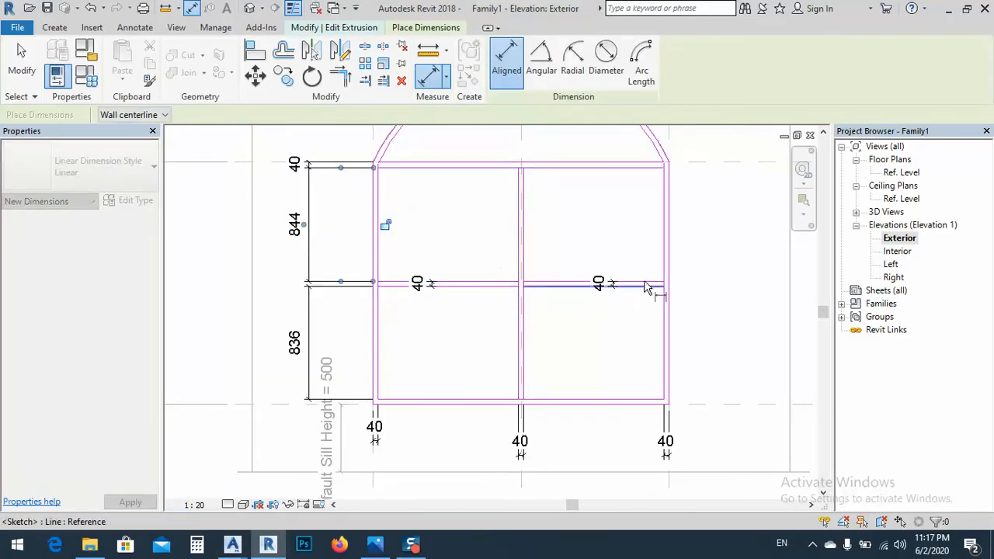
# Add aligned height dimensions for the upper and lower right panes, placed outside the right jamb
pyautogui.click(647, 282)
pyautogui.click(645, 177)
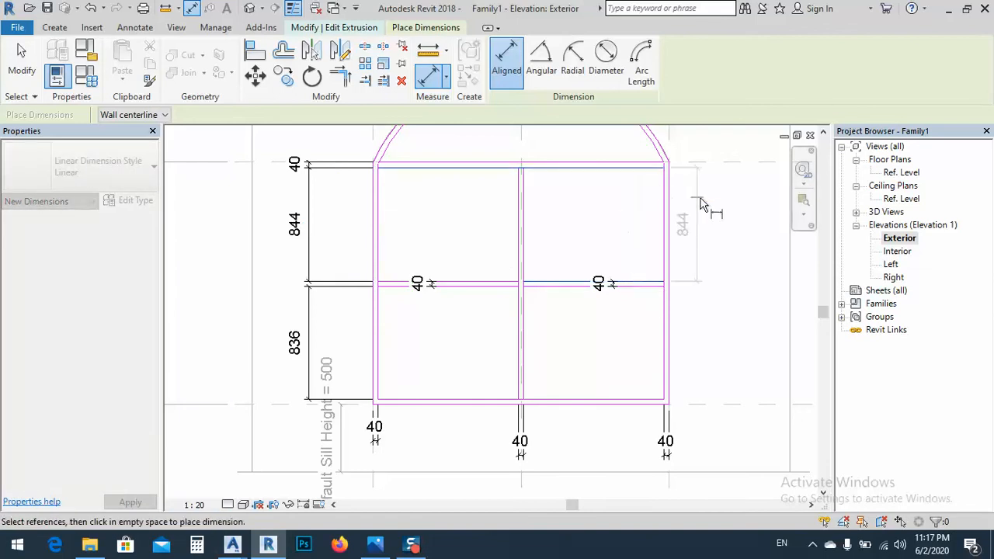
pyautogui.click(709, 209)
pyautogui.click(652, 305)
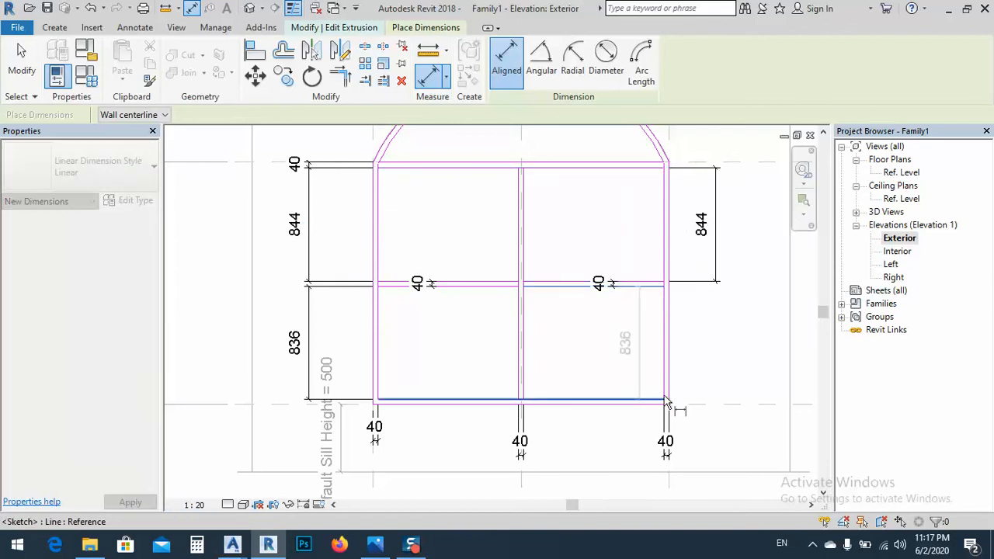
pyautogui.click(665, 403)
pyautogui.click(714, 388)
pyautogui.press('Escape')
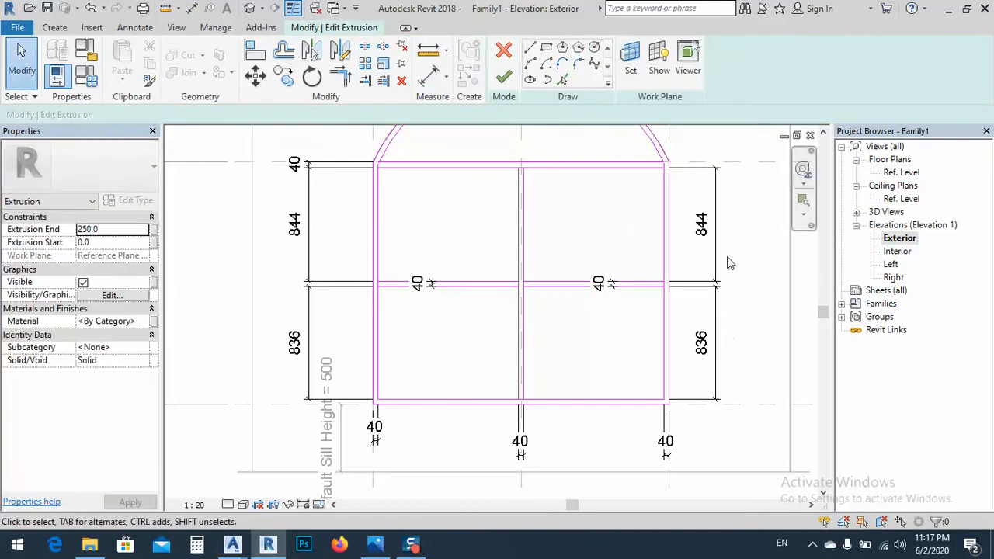
# Try to label all four pane height dimensions with the pannel height parameter
pyautogui.moveTo(728, 255); pyautogui.dragTo(699, 326)
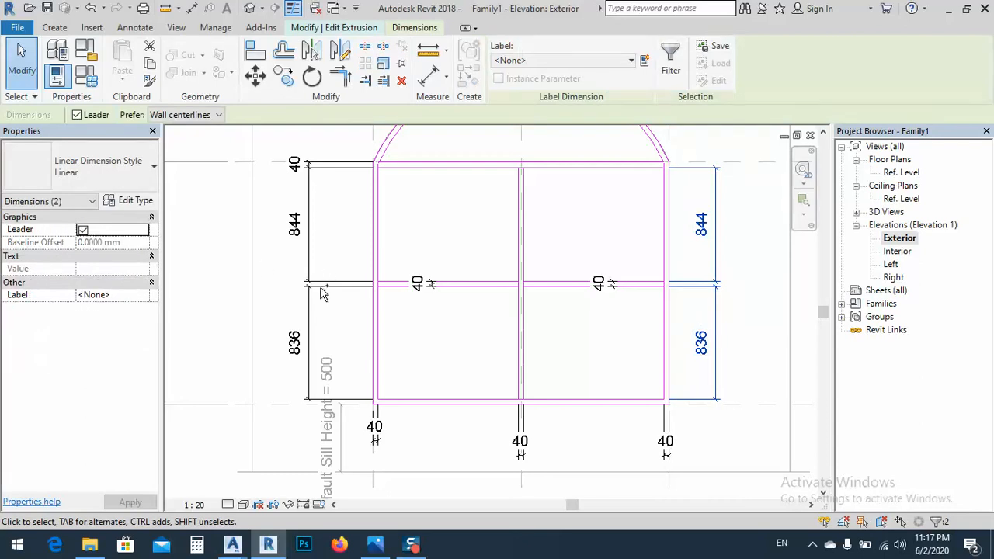
pyautogui.keyDown('ctrl'); pyautogui.click(295, 324); pyautogui.keyUp('ctrl')
pyautogui.click(555, 61)
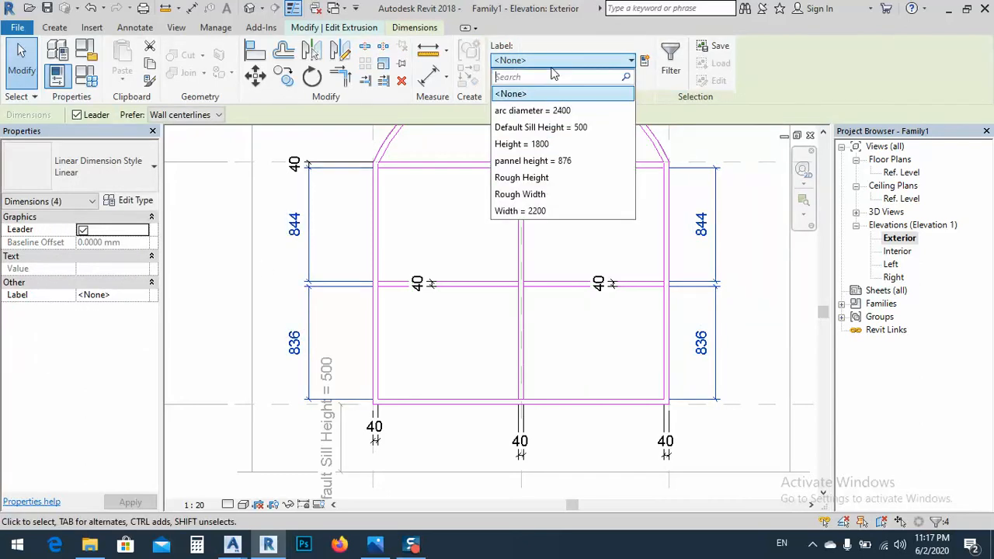
pyautogui.click(553, 161)
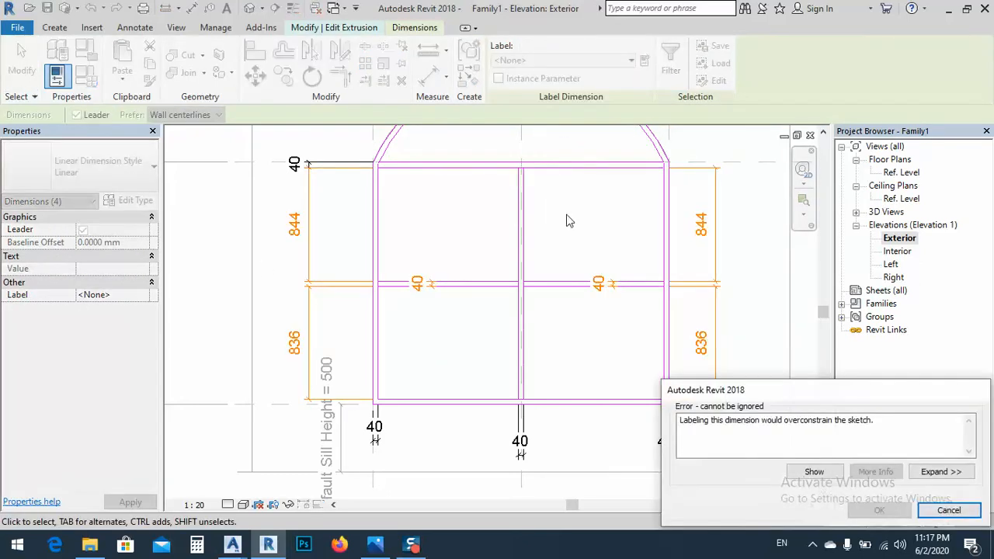
pyautogui.click(975, 518)
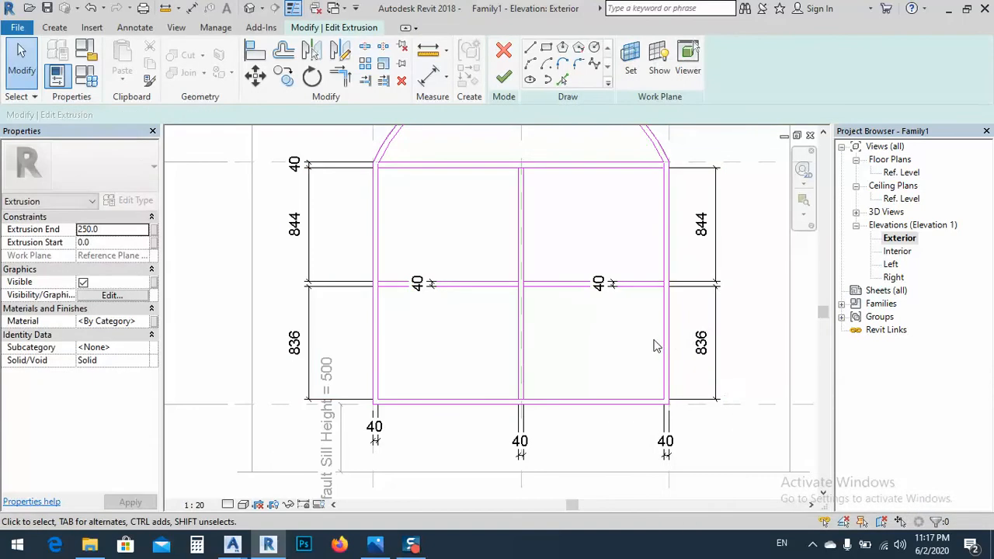
# Set the upper right pane's height to 840 mm by adjusting the upper edge of the crossbar's right half
pyautogui.moveTo(657, 344); pyautogui.dragTo(602, 344, button='middle')
pyautogui.moveTo(678, 243); pyautogui.dragTo(650, 319)
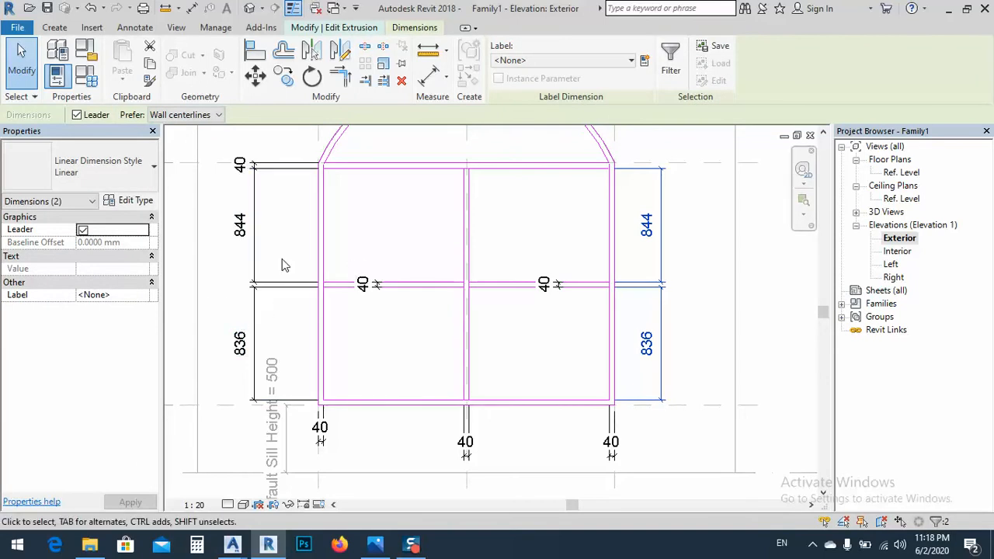
pyautogui.click(683, 319)
pyautogui.click(647, 231)
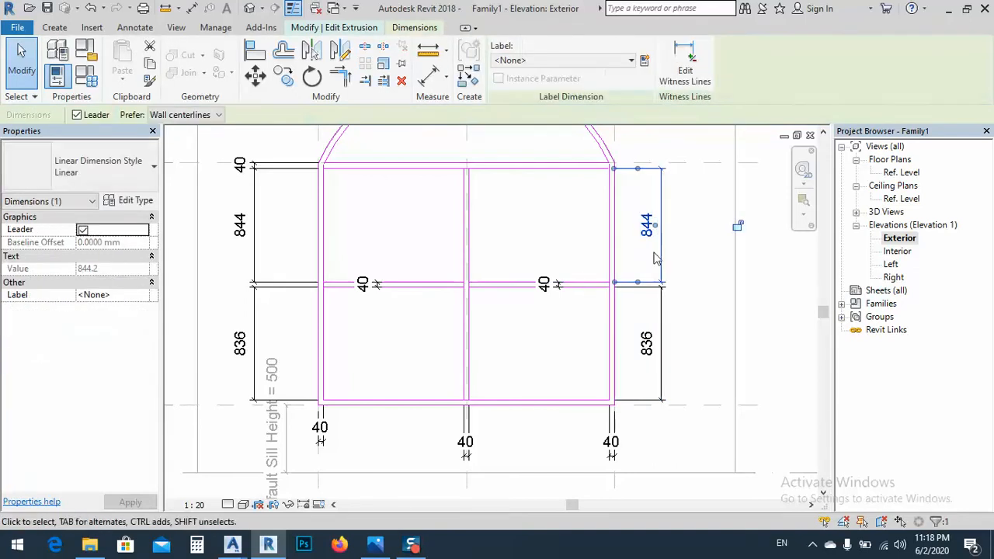
pyautogui.click(598, 284)
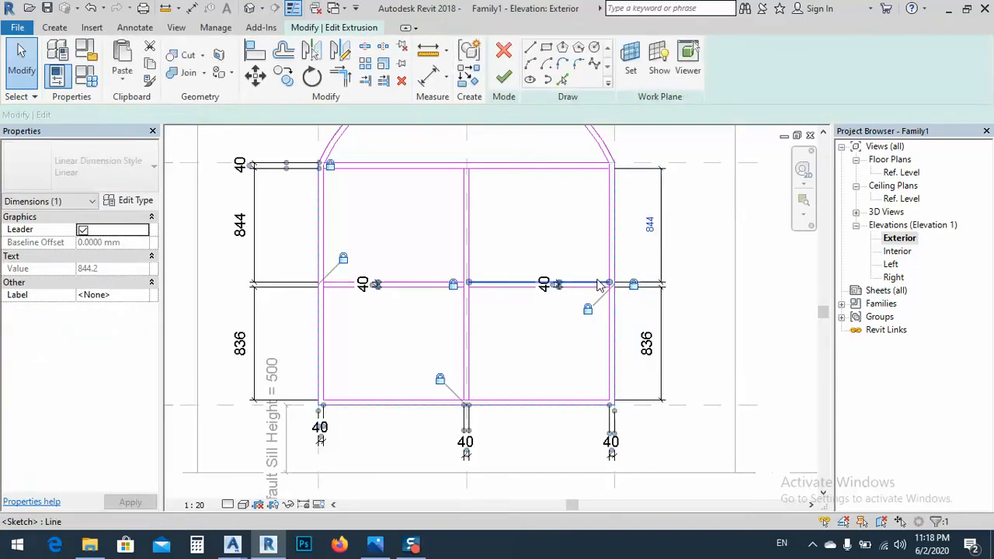
pyautogui.click(648, 225)
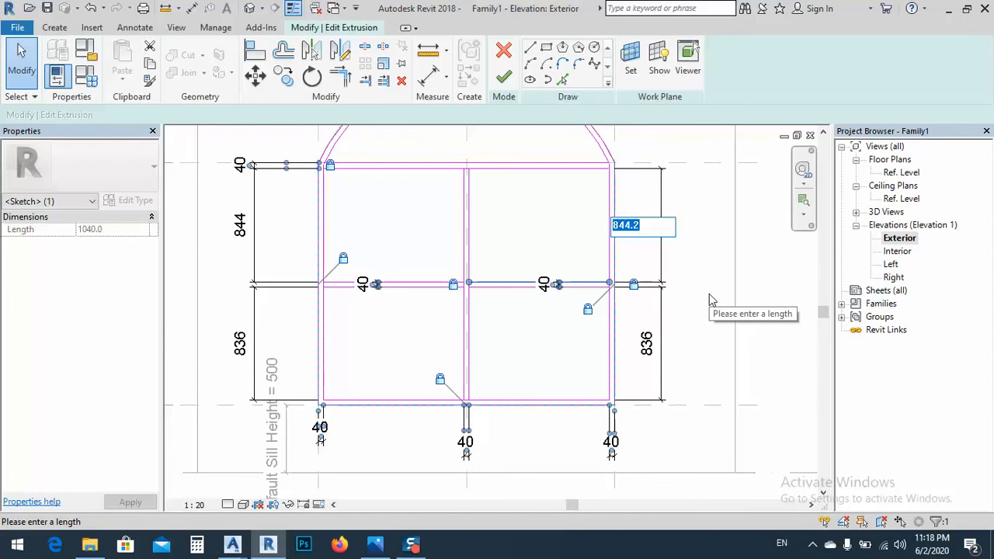
pyautogui.write('840.')
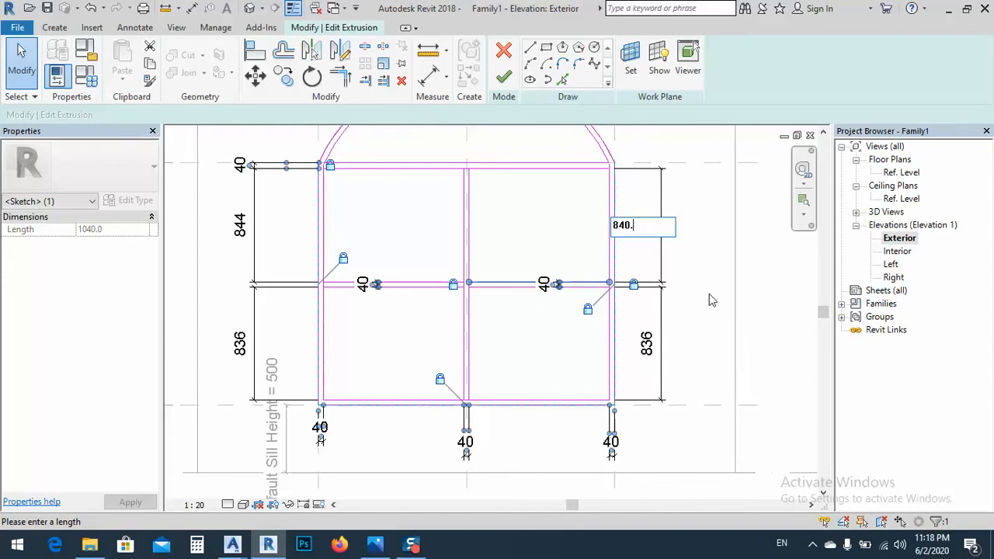
pyautogui.press('Return')
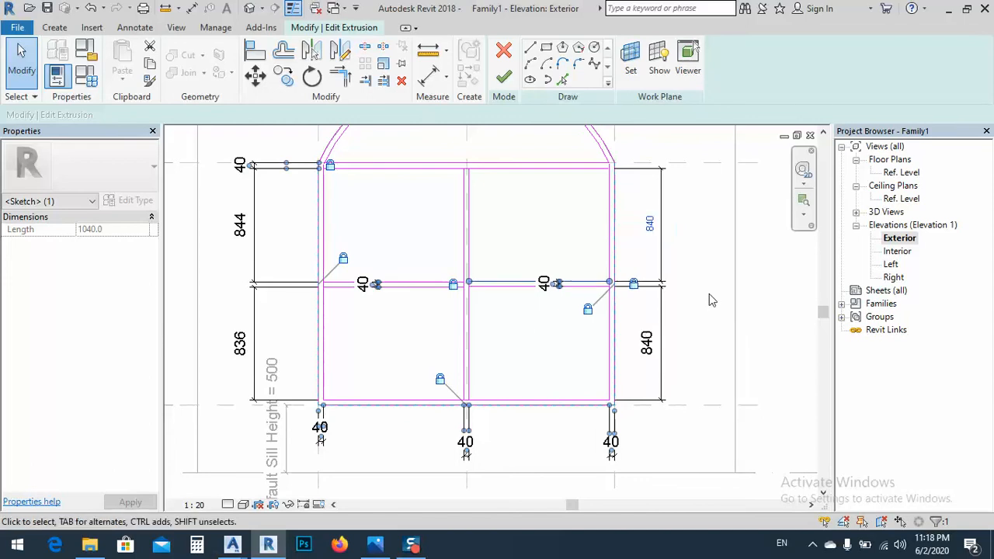
pyautogui.click(706, 281)
# Set the upper left pane's height to 840 mm by adjusting the upper edge of the crossbar's left half
pyautogui.click(242, 225)
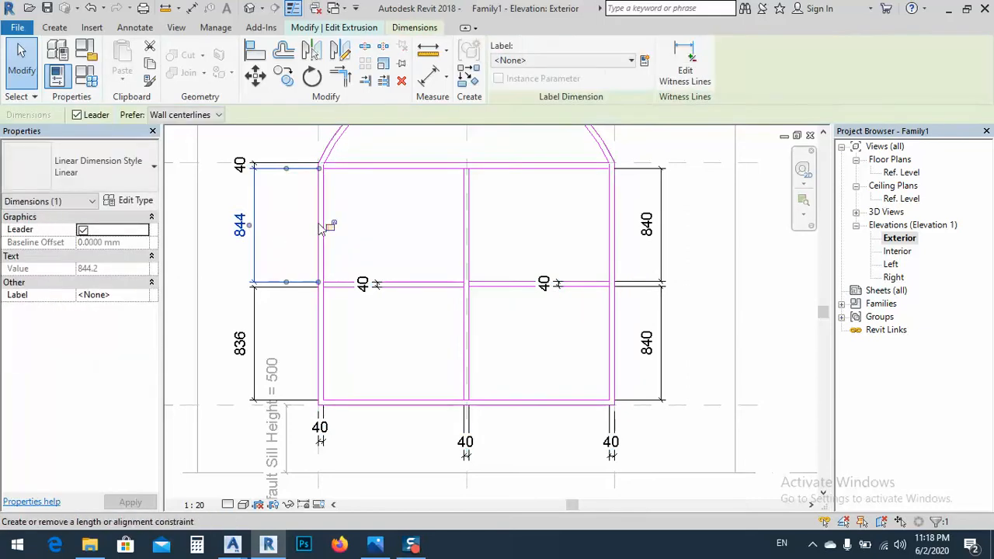
pyautogui.click(344, 285)
pyautogui.click(389, 253)
pyautogui.click(407, 282)
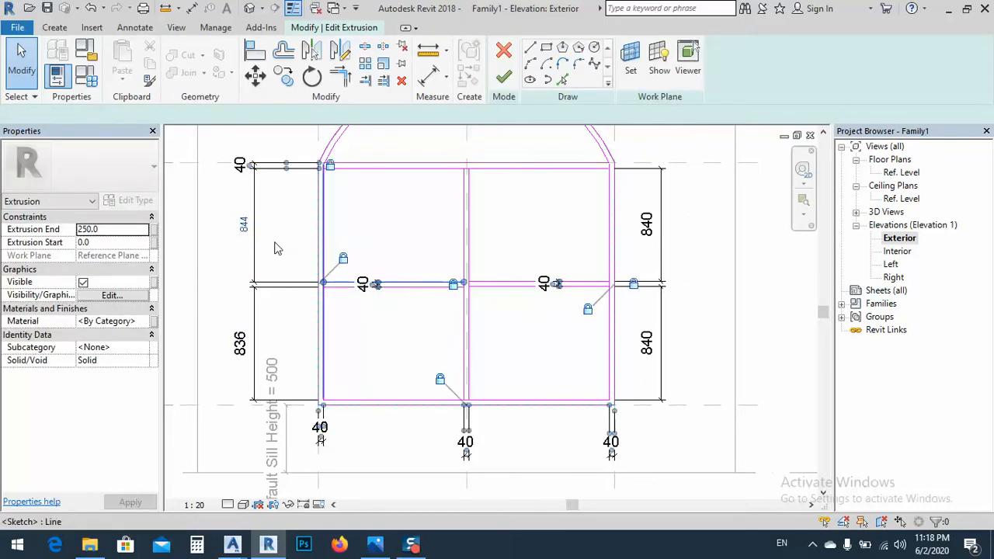
pyautogui.click(244, 227)
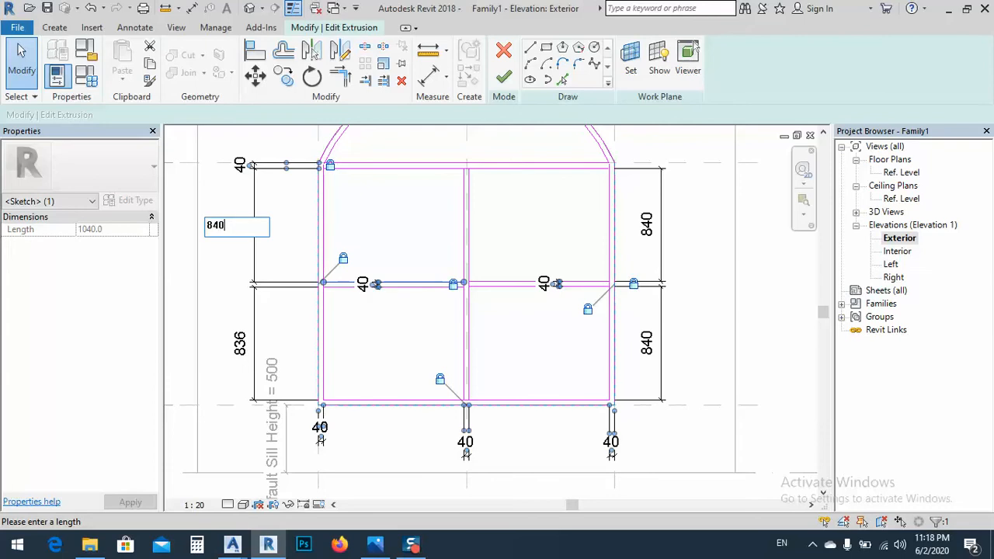
pyautogui.write('840')
pyautogui.press('Return')
# Change the pannel height parameter to 840 in the family types and apply it
pyautogui.moveTo(289, 247); pyautogui.dragTo(219, 342)
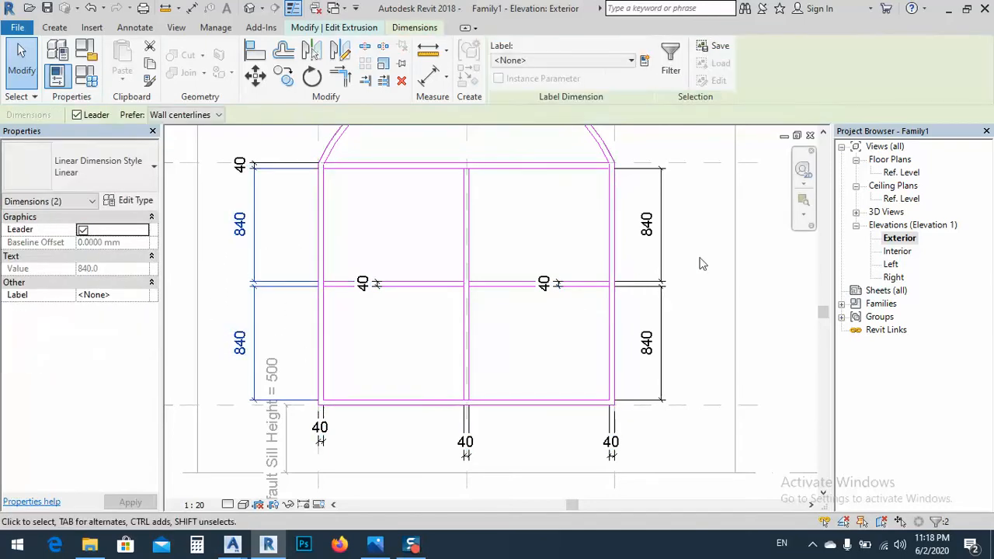
pyautogui.click(526, 65)
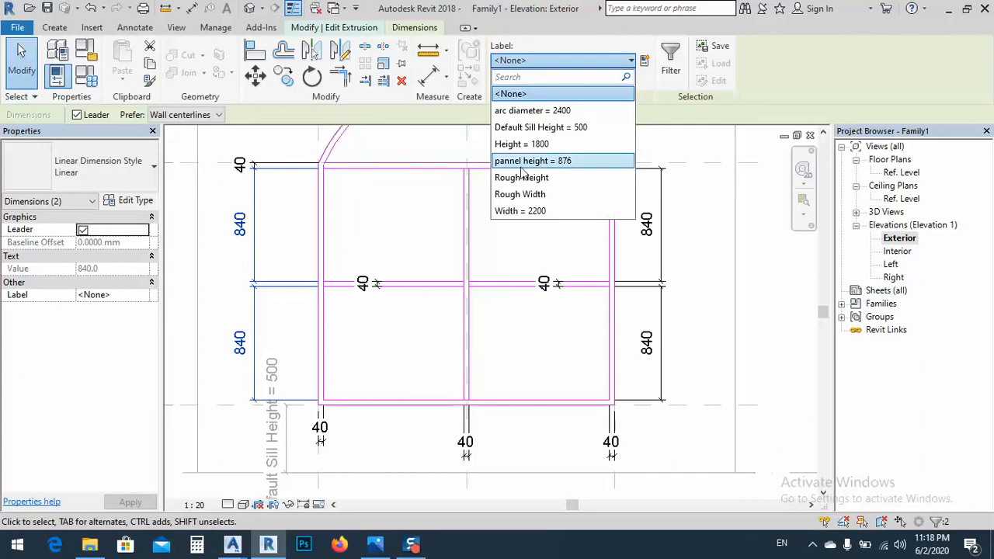
pyautogui.click(86, 84)
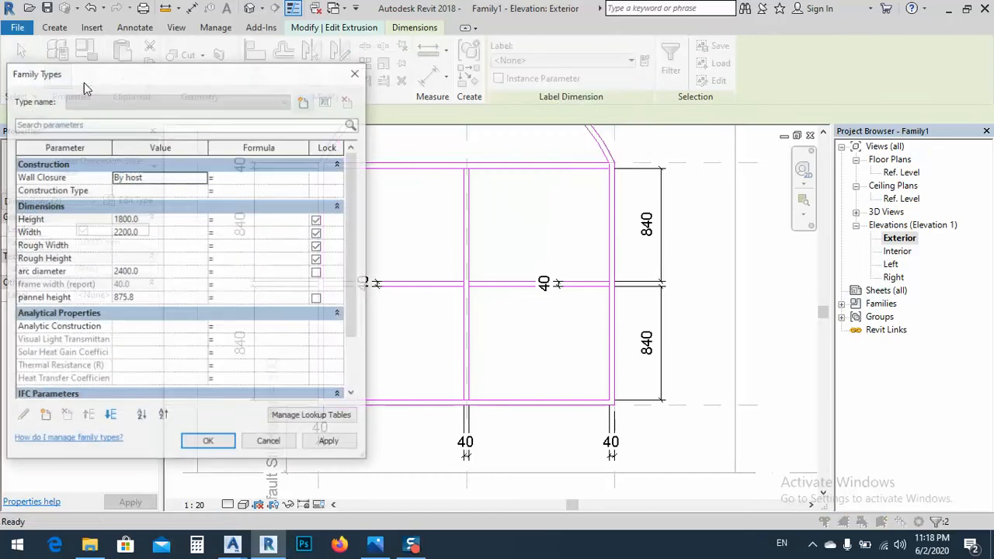
pyautogui.click(148, 301)
pyautogui.doubleClick(148, 301)
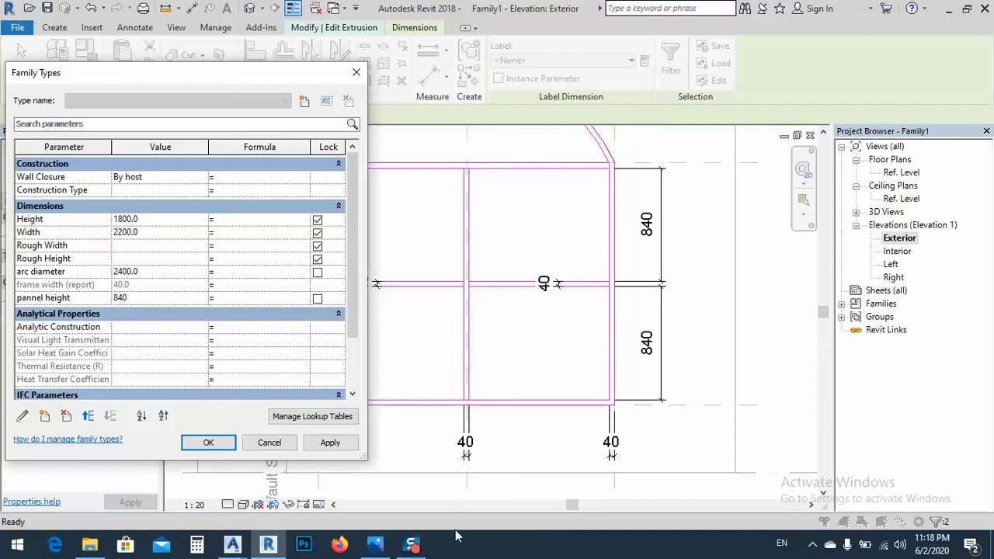
pyautogui.click(328, 443)
pyautogui.click(208, 443)
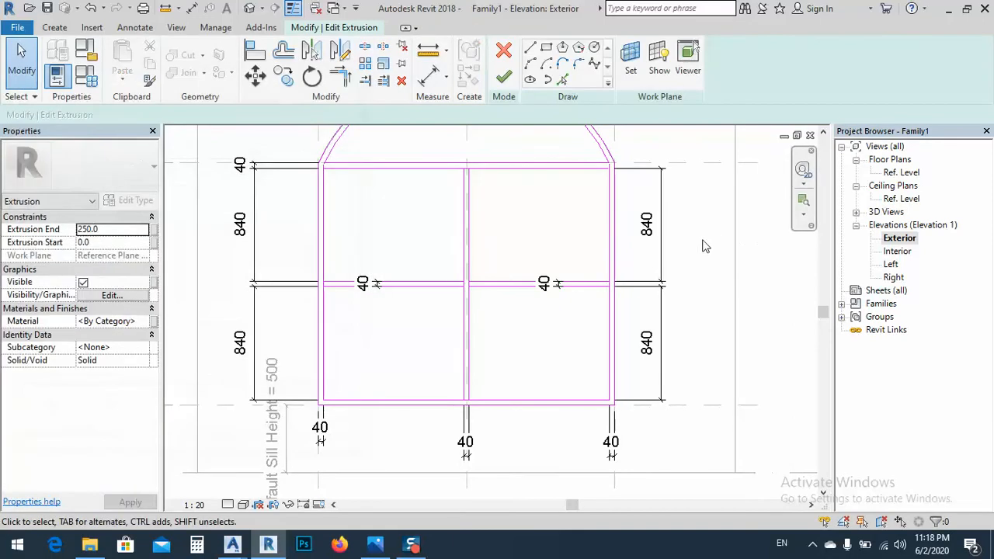
# Label the two right-hand pane height dimensions with the pannel height parameter
pyautogui.moveTo(702, 241); pyautogui.dragTo(648, 320)
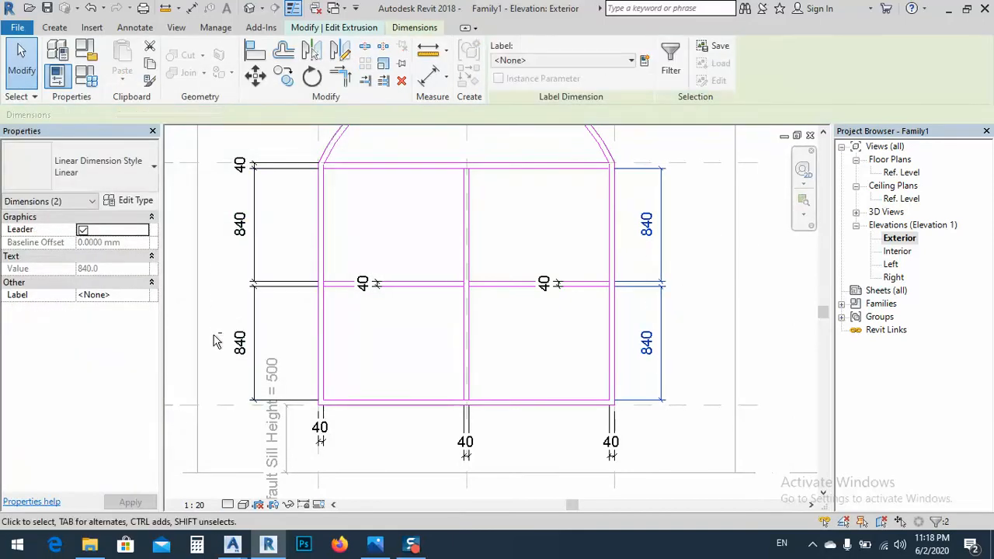
pyautogui.click(528, 61)
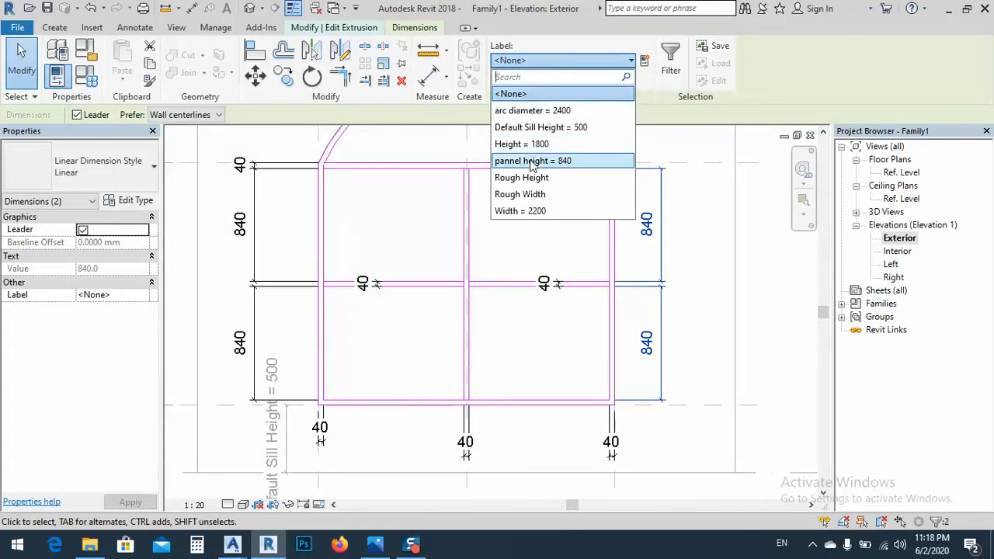
pyautogui.click(531, 161)
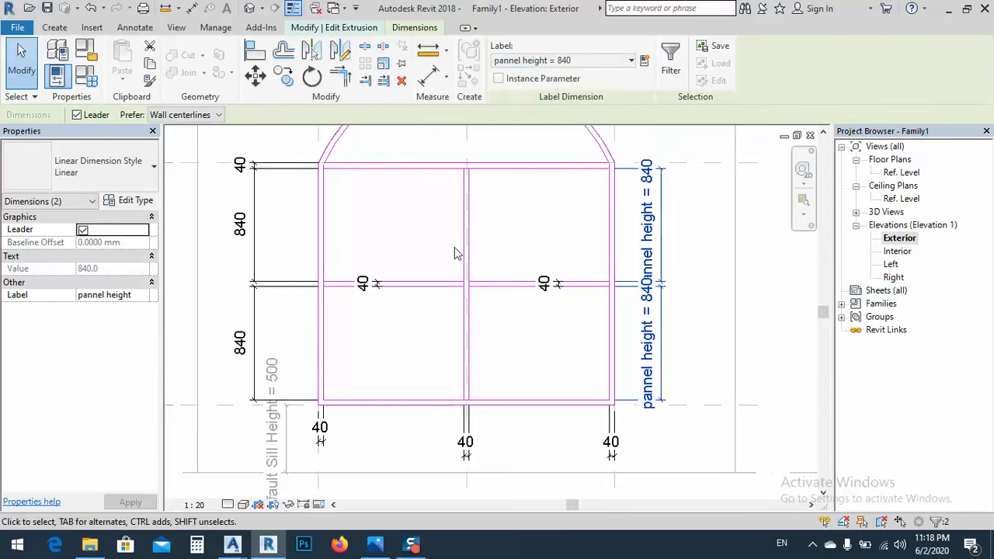
pyautogui.scroll(-1, 470, 248)
pyautogui.click(637, 301)
# Switch to the Photos app to examine the arch bars in the reference window photo
pyautogui.moveTo(506, 330); pyautogui.dragTo(516, 332, button='middle')
pyautogui.moveTo(497, 247); pyautogui.dragTo(492, 289, button='middle')
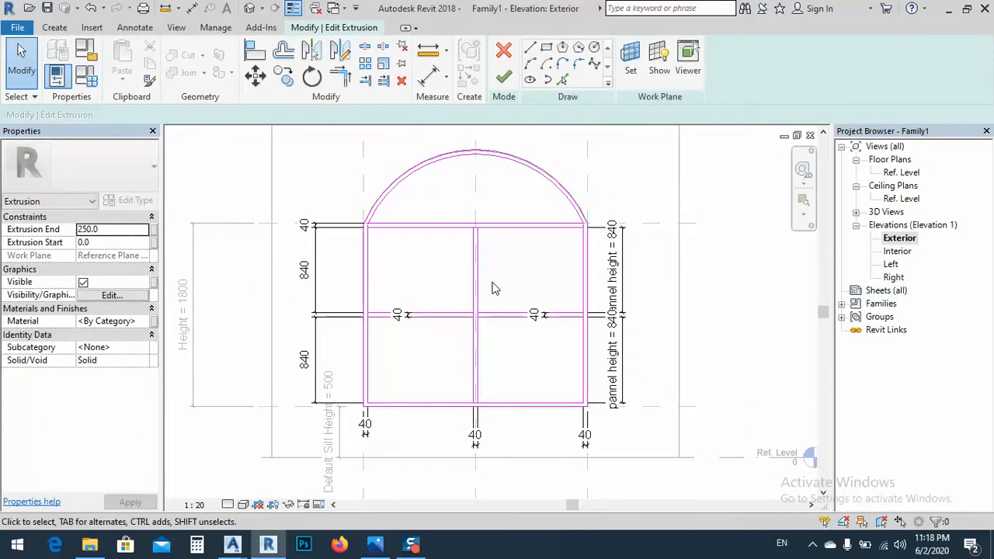
pyautogui.scroll(1, 463, 249)
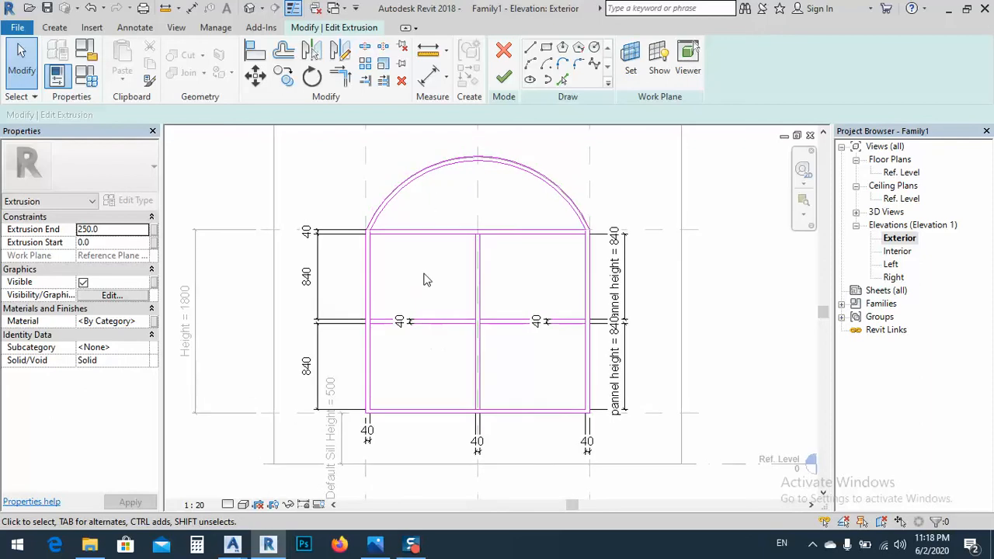
pyautogui.scroll(1, 447, 237)
pyautogui.moveTo(422, 237); pyautogui.dragTo(428, 257, button='middle')
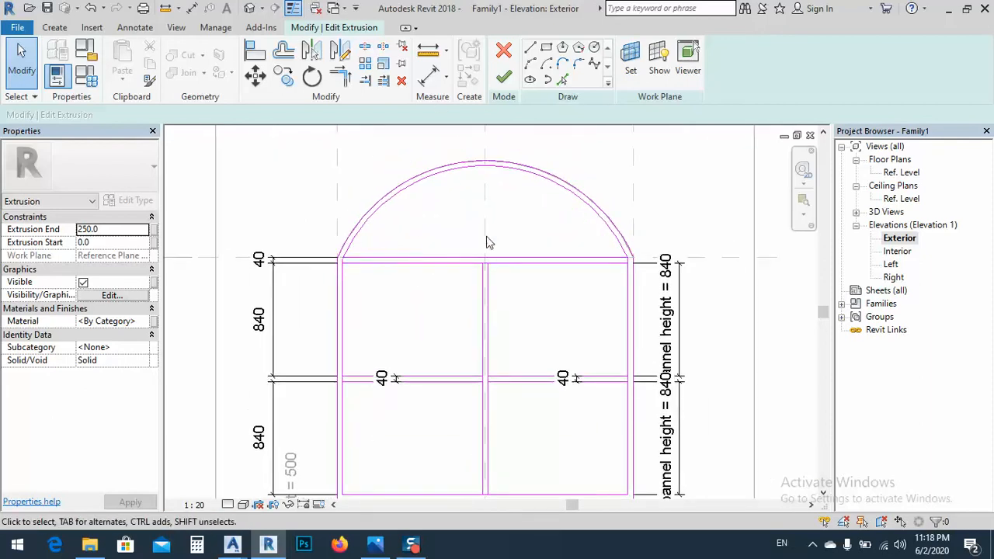
pyautogui.click(375, 544)
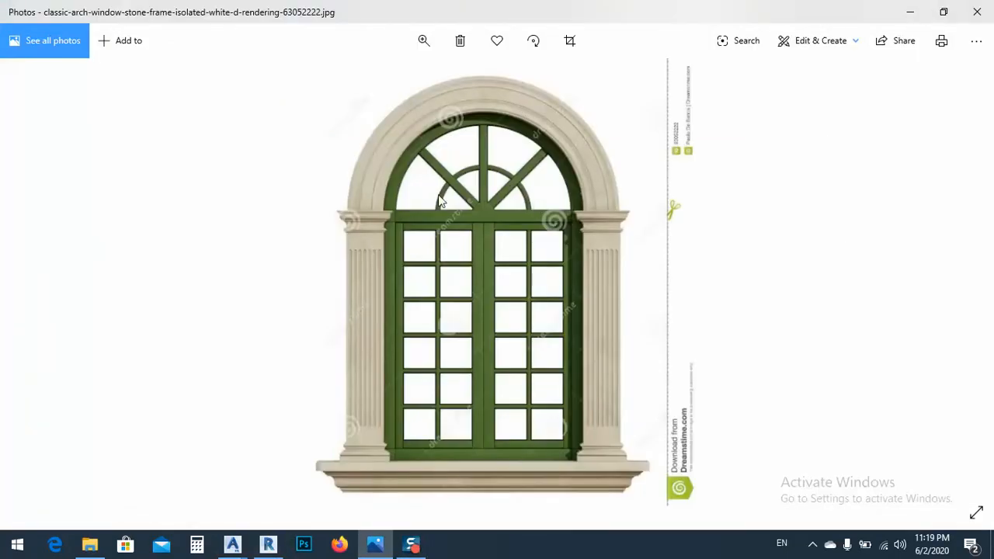
# Switch back to Revit and draw two lines about 770 mm long from the crossbar's upper midpoint to the inner arch, at 45° and 135°
pyautogui.click(375, 543)
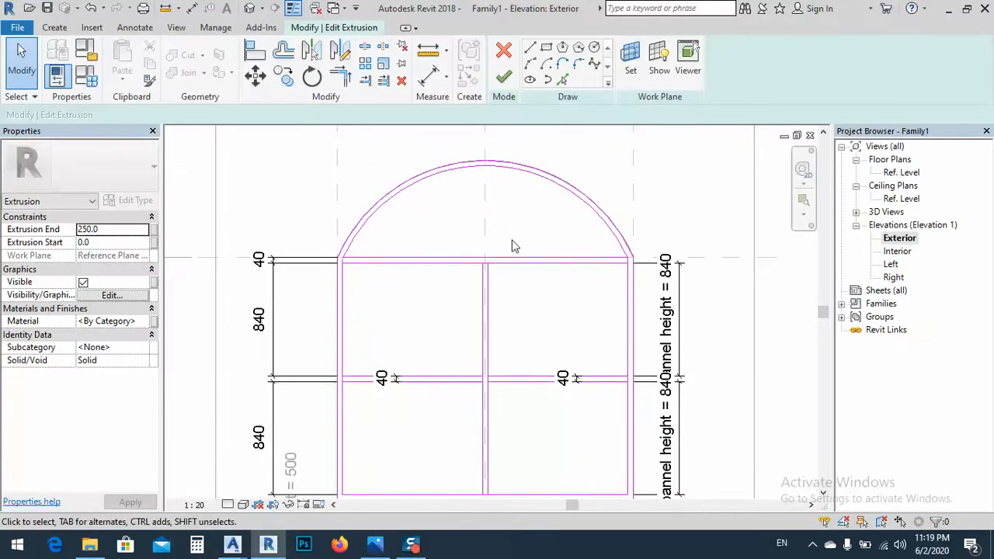
pyautogui.scroll(2, 470, 264)
pyautogui.click(528, 50)
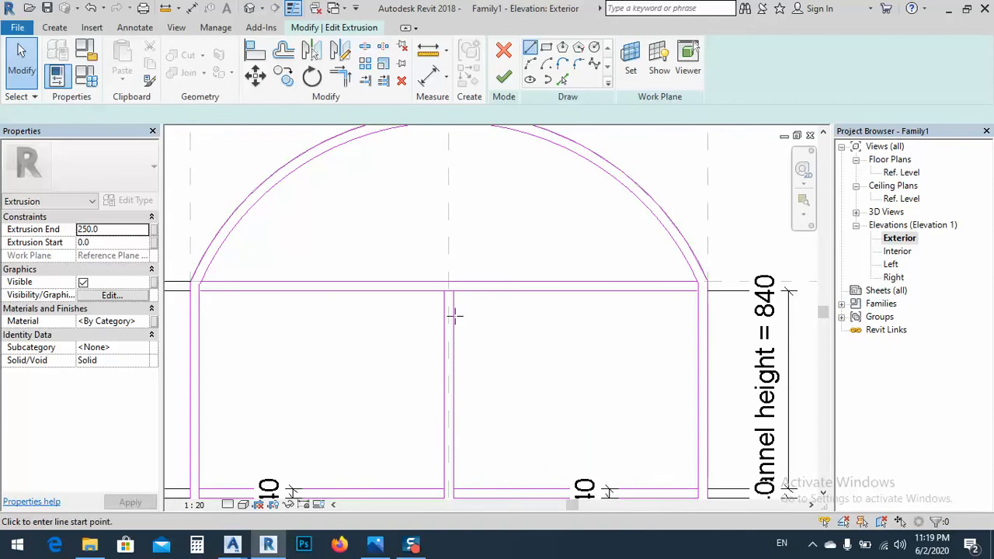
pyautogui.click(449, 281)
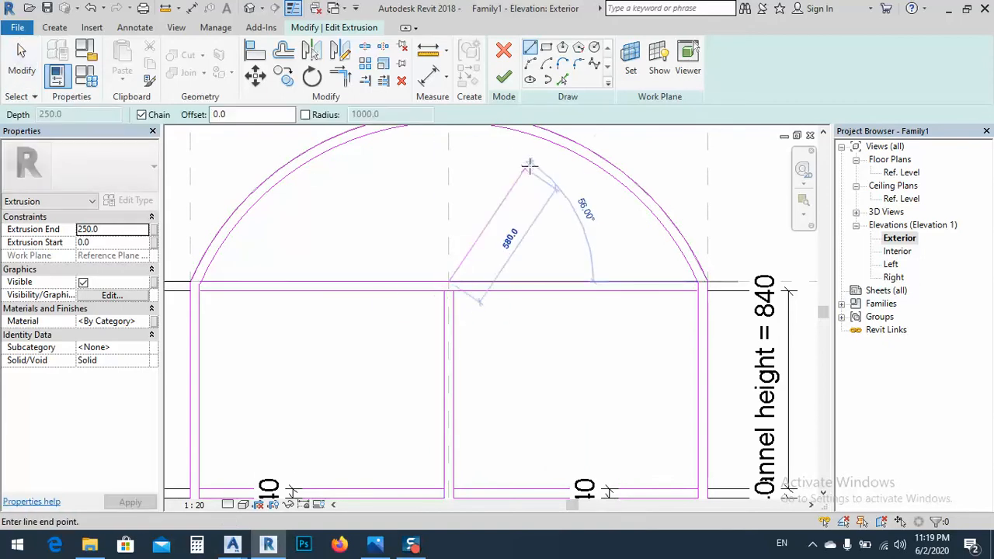
pyautogui.click(576, 156)
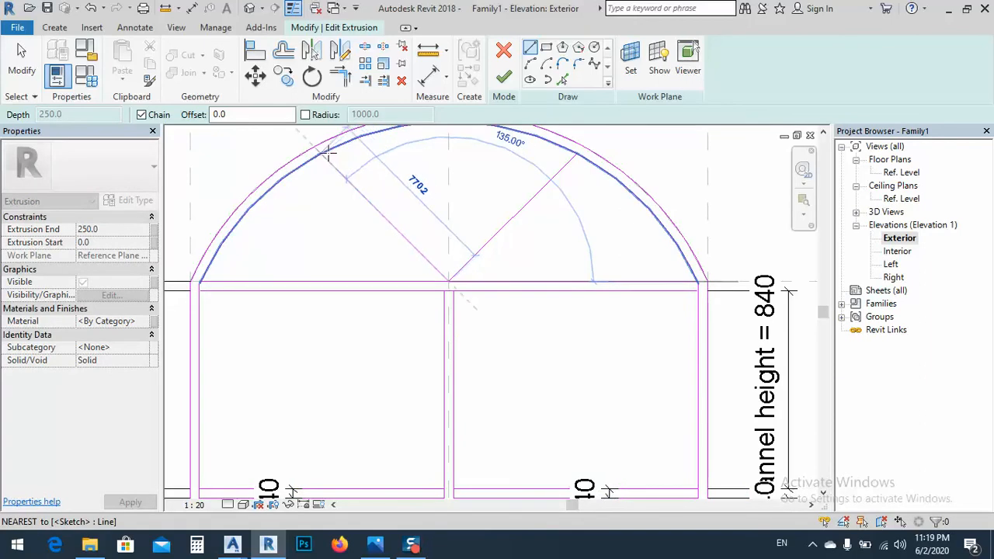
pyautogui.click(326, 153)
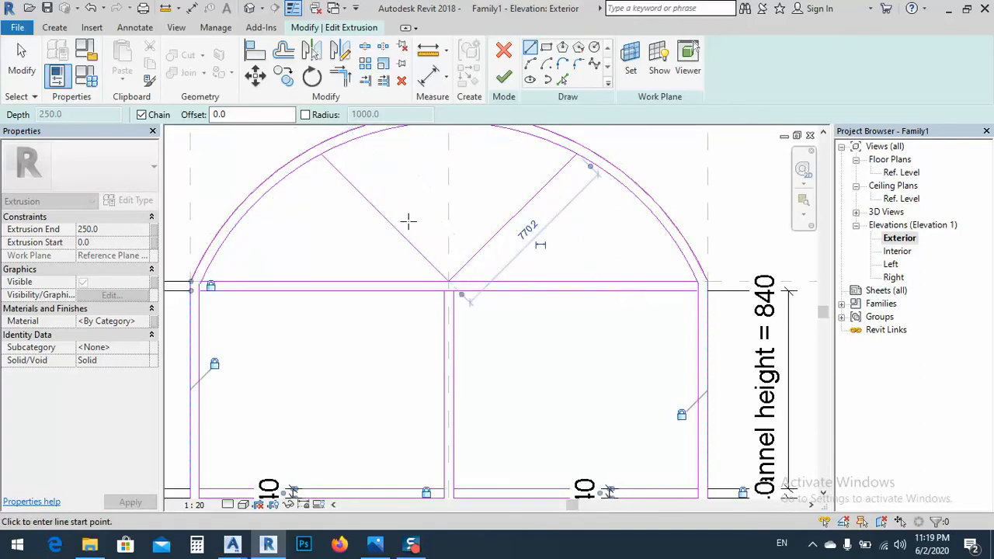
# Offset each diagonal line 20 mm to both sides to form the edges of the two arch bars
pyautogui.moveTo(475, 195); pyautogui.dragTo(508, 223, button='middle')
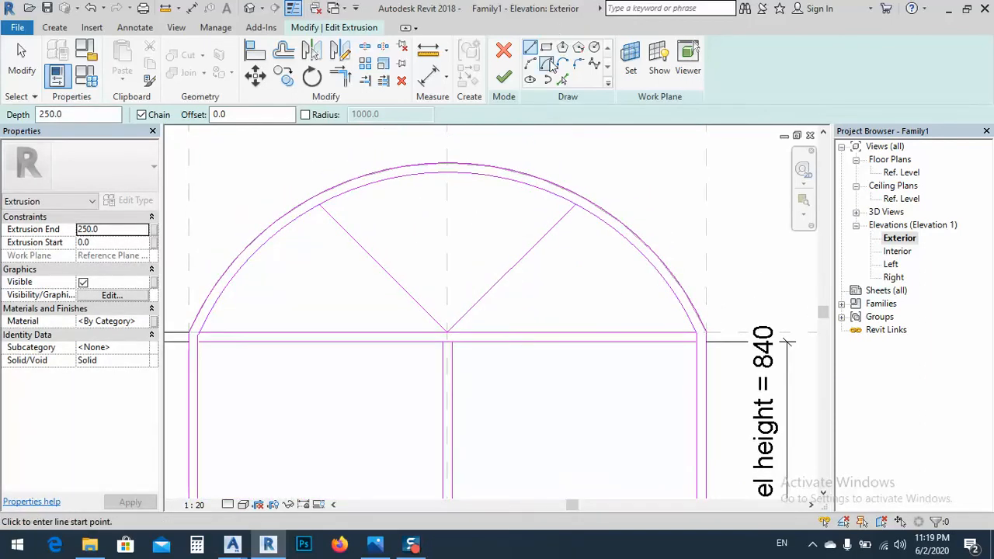
pyautogui.click(563, 81)
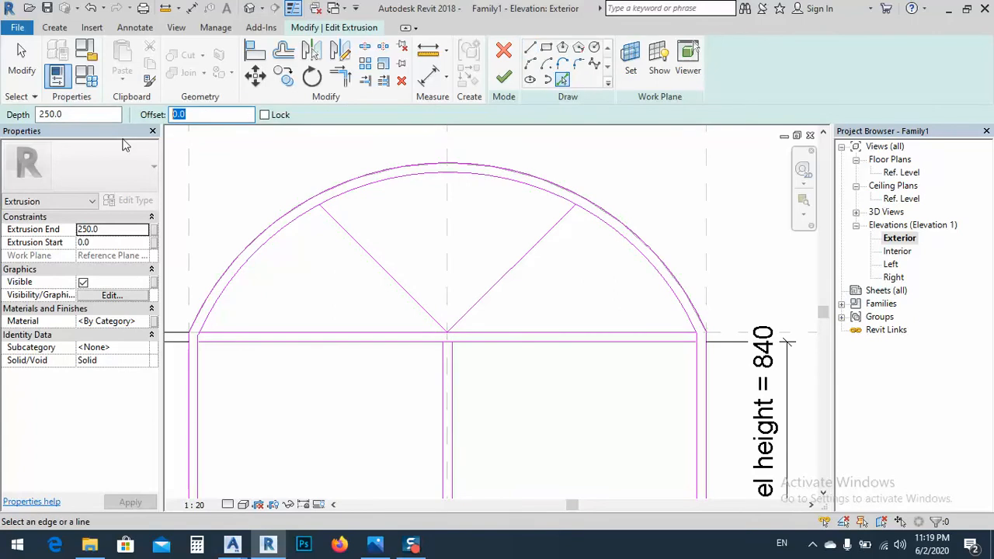
pyautogui.click(509, 267)
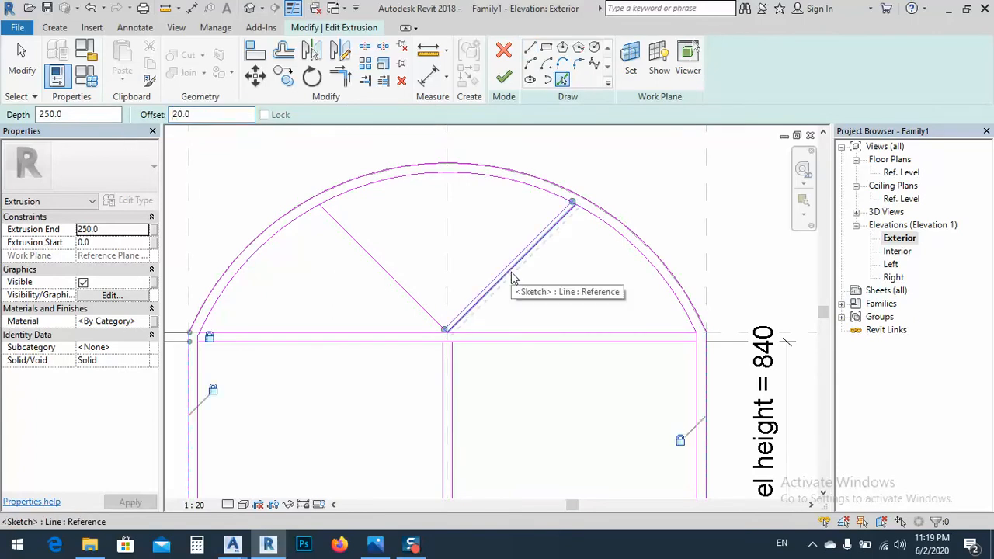
pyautogui.click(412, 295)
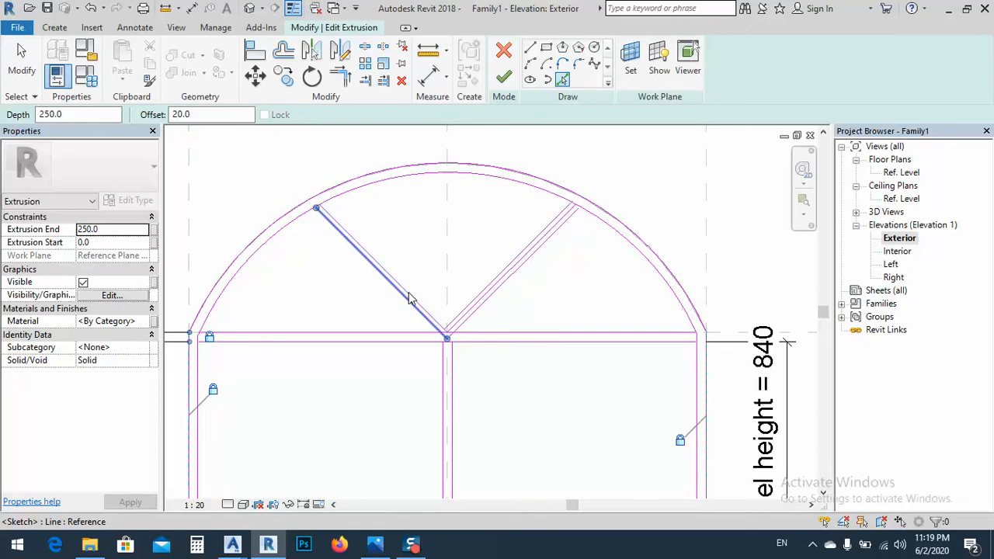
pyautogui.scroll(1, 449, 342)
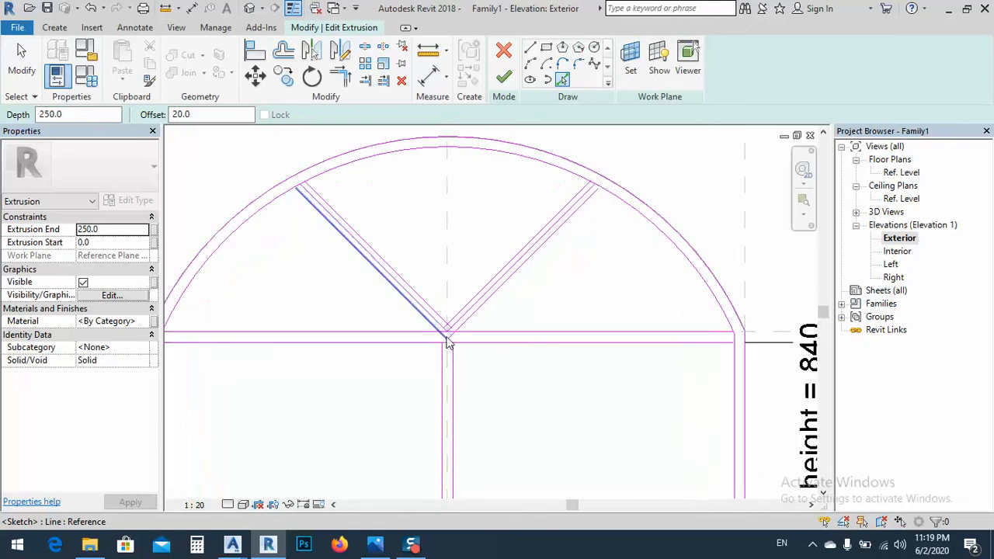
pyautogui.scroll(1, 448, 343)
pyautogui.press('Escape')
# Delete the two original diagonal centre lines between the offset bar edges
pyautogui.click(413, 295)
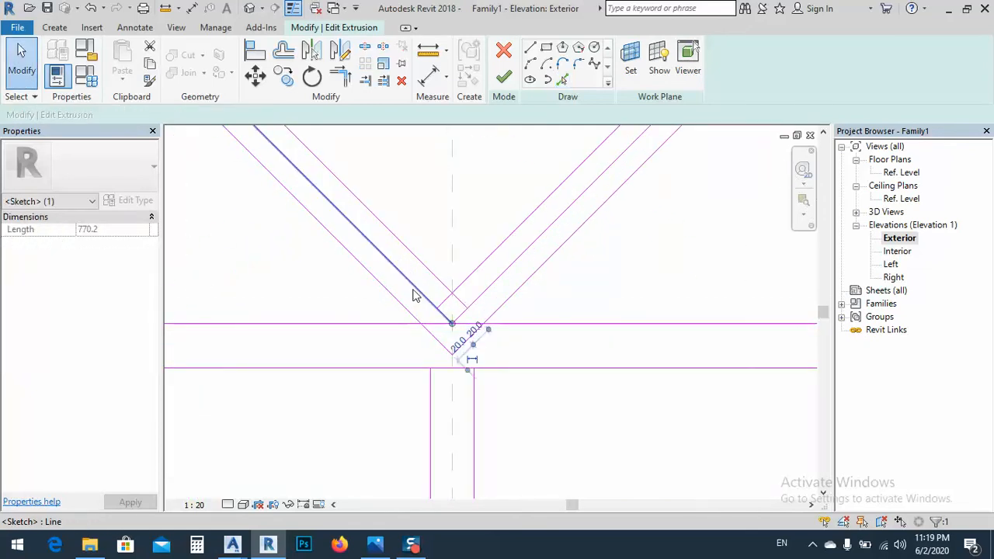
pyautogui.press('Delete')
pyautogui.click(479, 298)
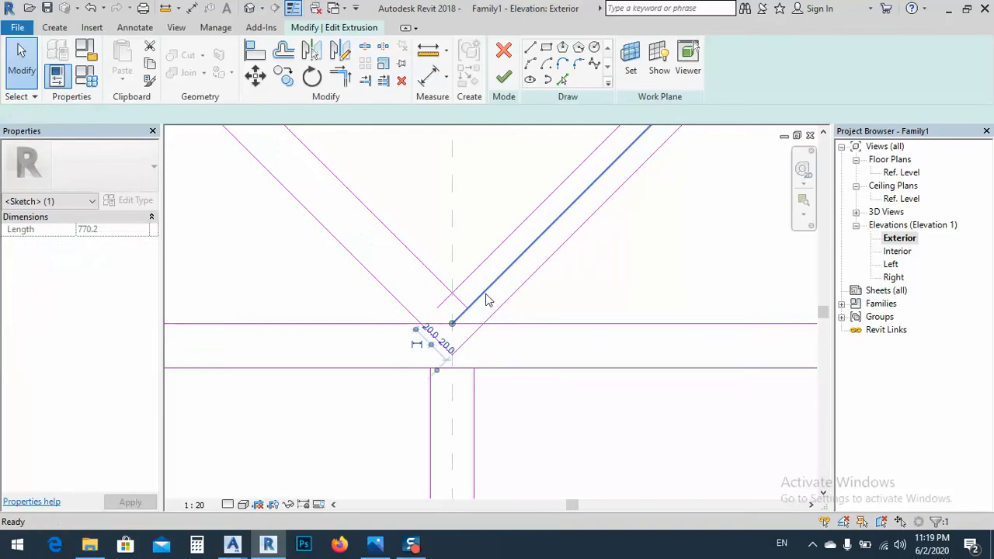
pyautogui.press('Delete')
# Examine the junction of the diagonal bars with the crossbar and compare it with the reference window photo in the Photos app
pyautogui.scroll(-3, 456, 367)
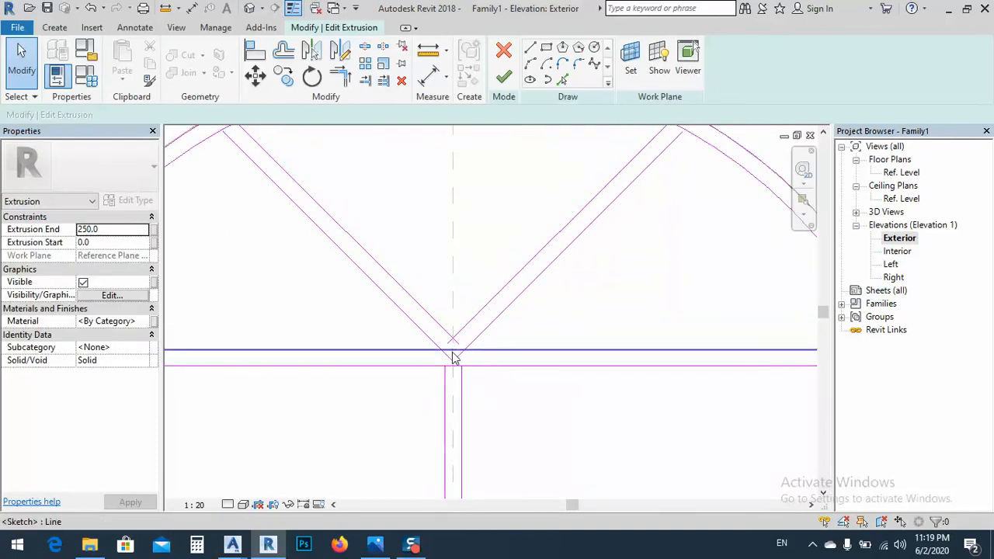
pyautogui.scroll(2, 454, 358)
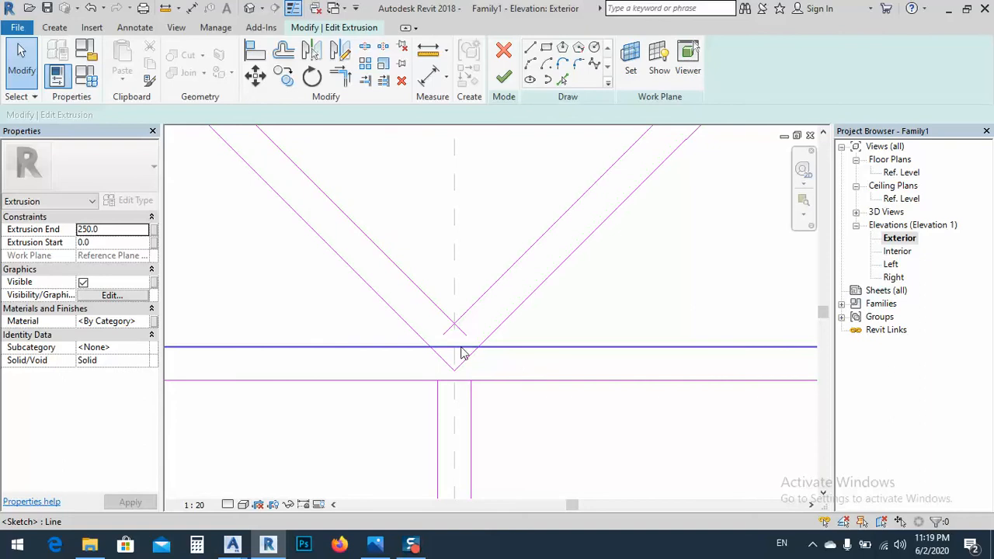
pyautogui.scroll(-2, 461, 354)
pyautogui.scroll(-2, 464, 356)
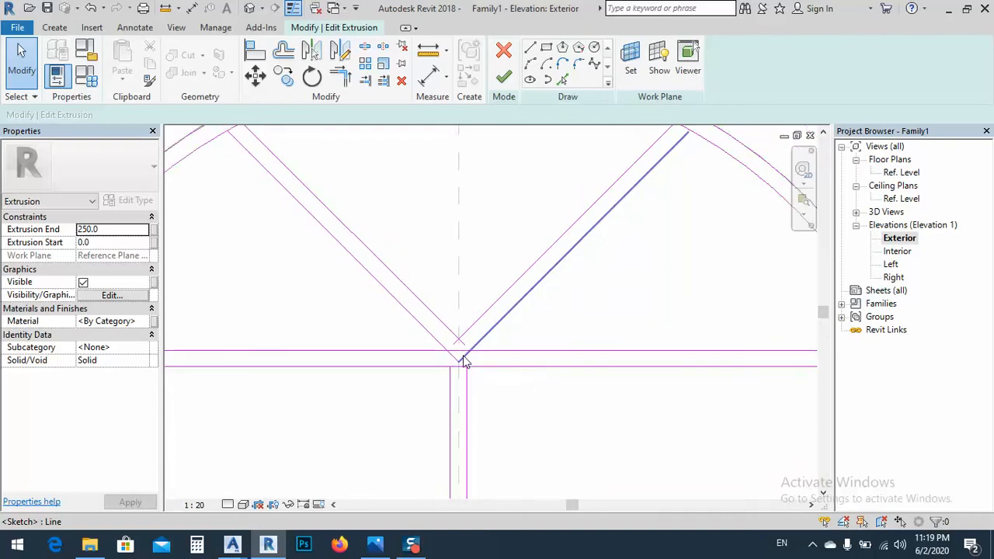
pyautogui.scroll(8, 458, 358)
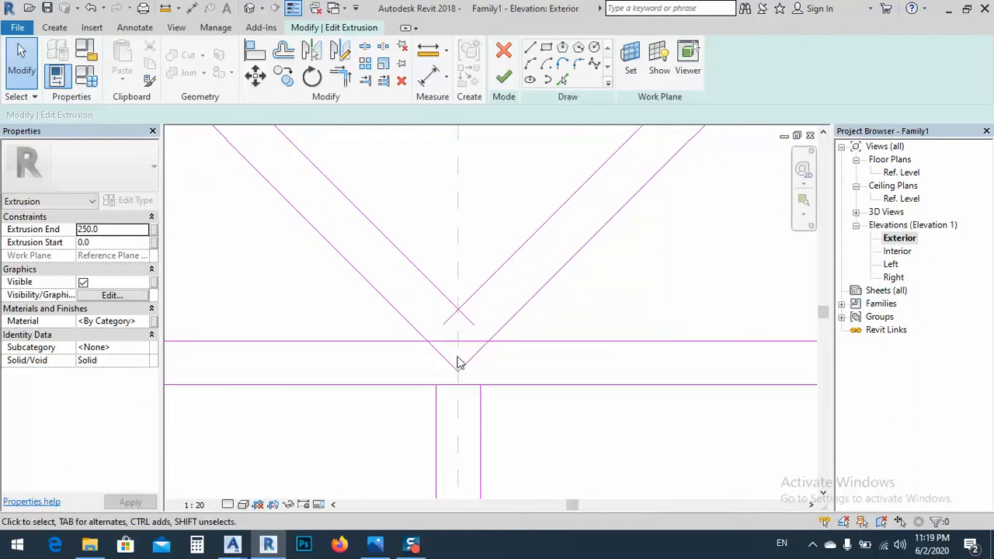
pyautogui.scroll(-2, 497, 355)
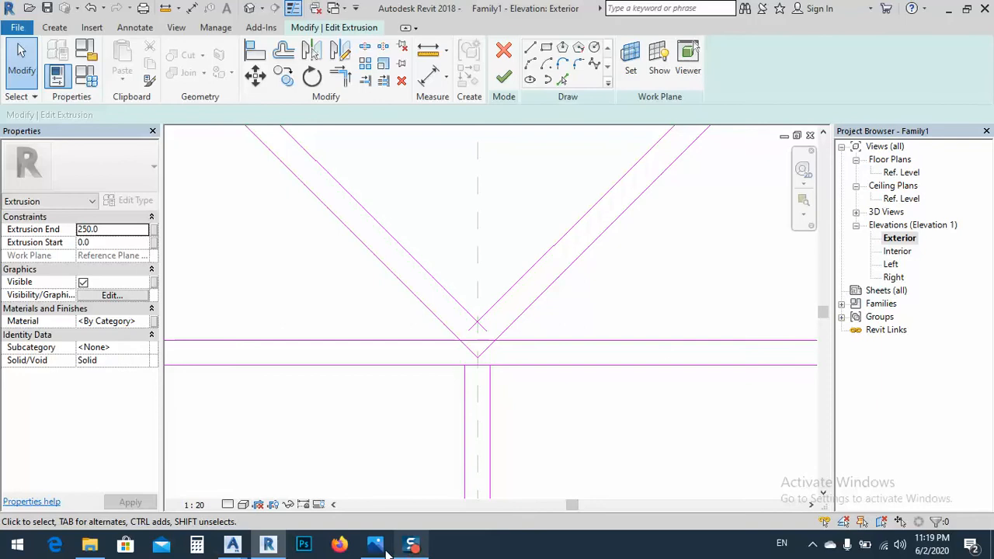
pyautogui.click(380, 546)
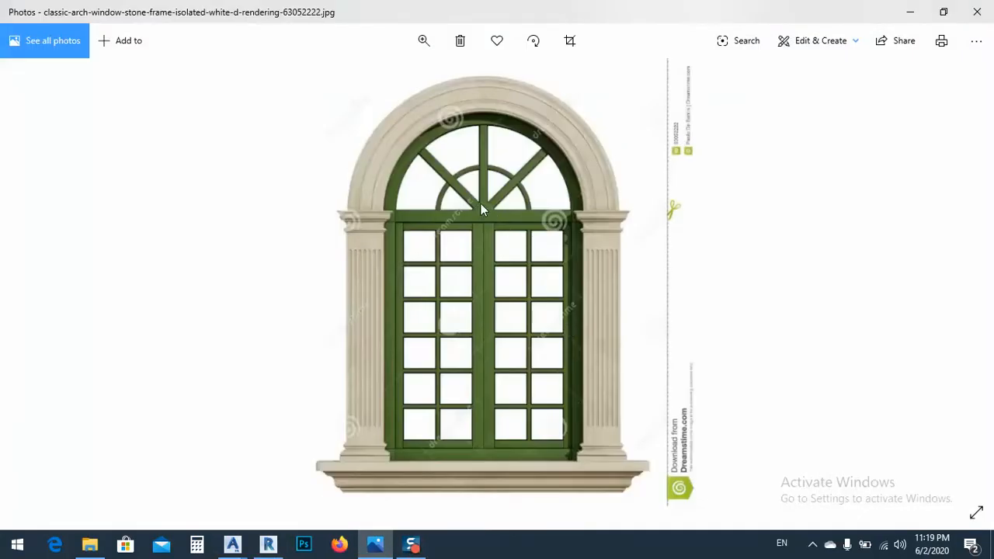
pyautogui.click(909, 12)
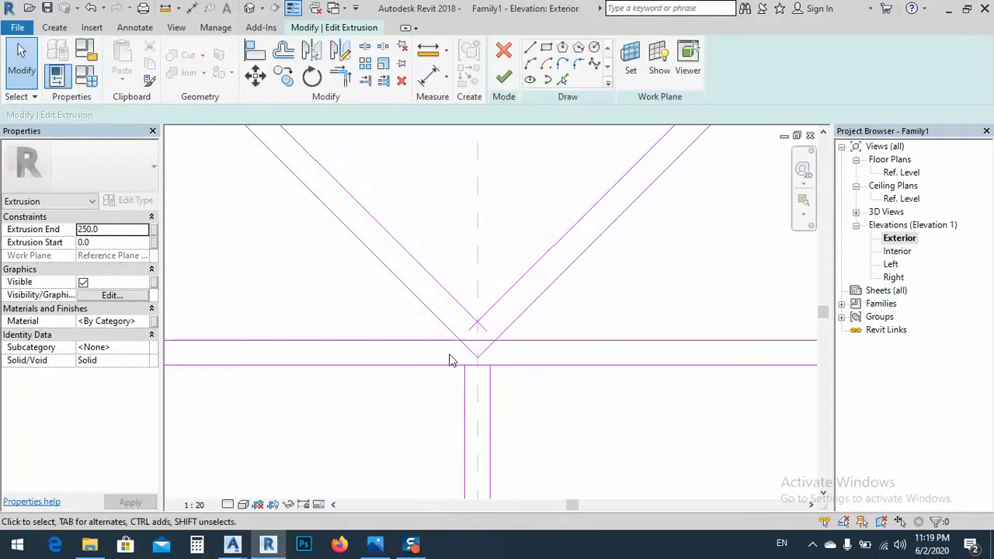
# Draw a semicircular arc with a radius of about 87.5 mm on the crossbar's upper edge, centred on the middle reference plane
pyautogui.click(533, 66)
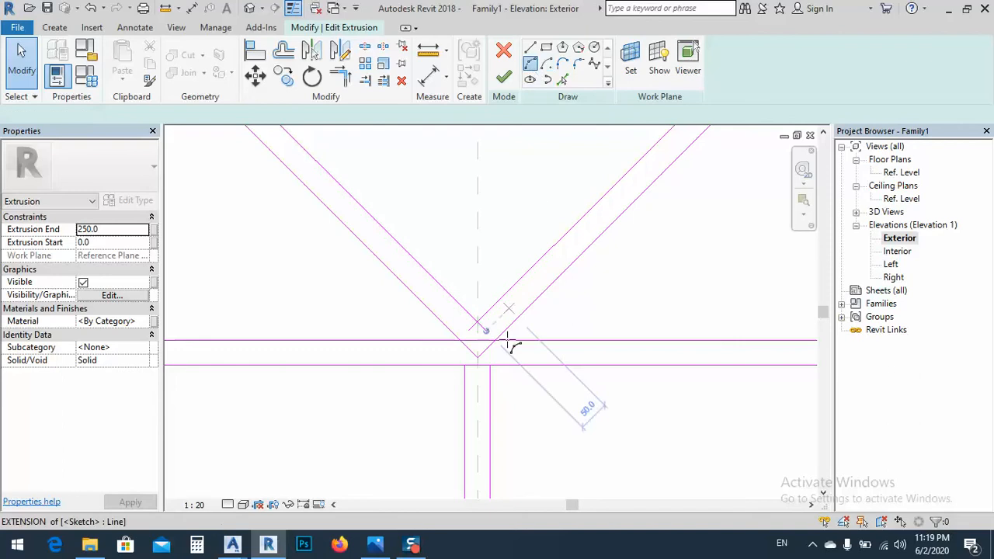
pyautogui.click(426, 342)
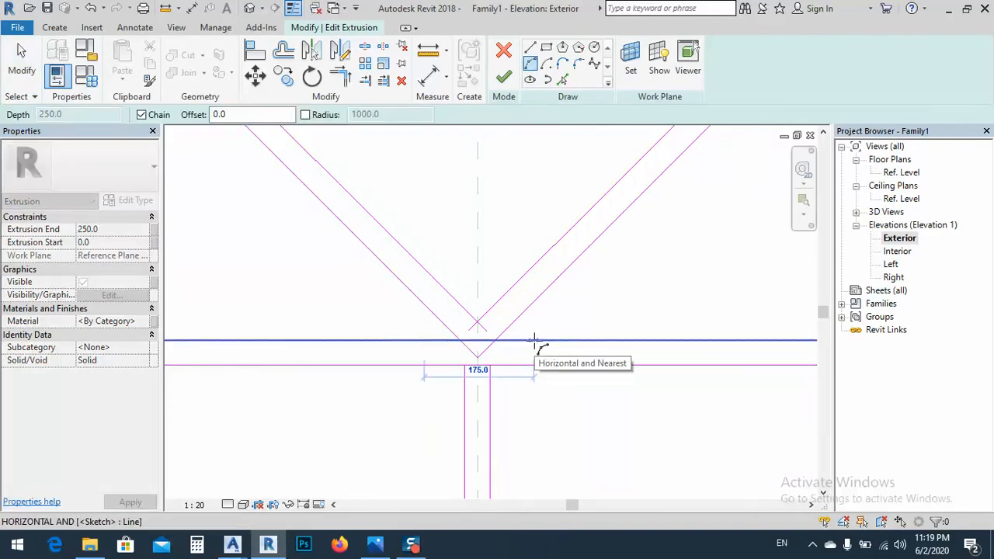
pyautogui.click(535, 340)
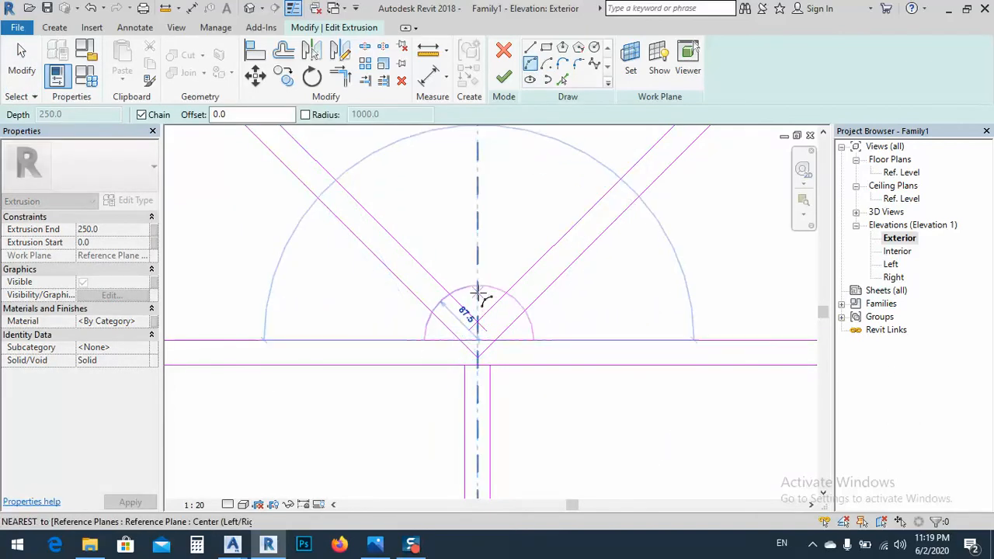
pyautogui.click(478, 293)
pyautogui.press('Escape')
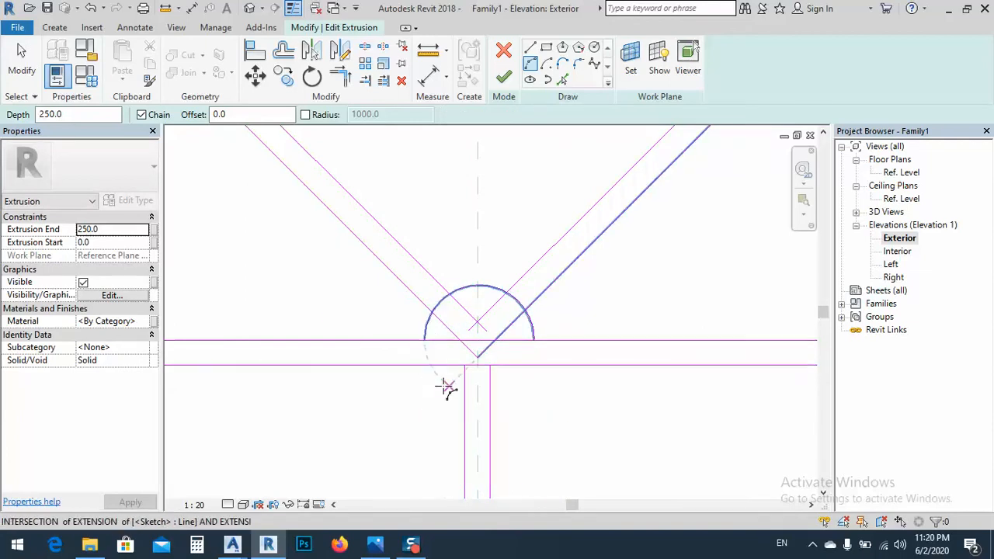
pyautogui.press('Escape')
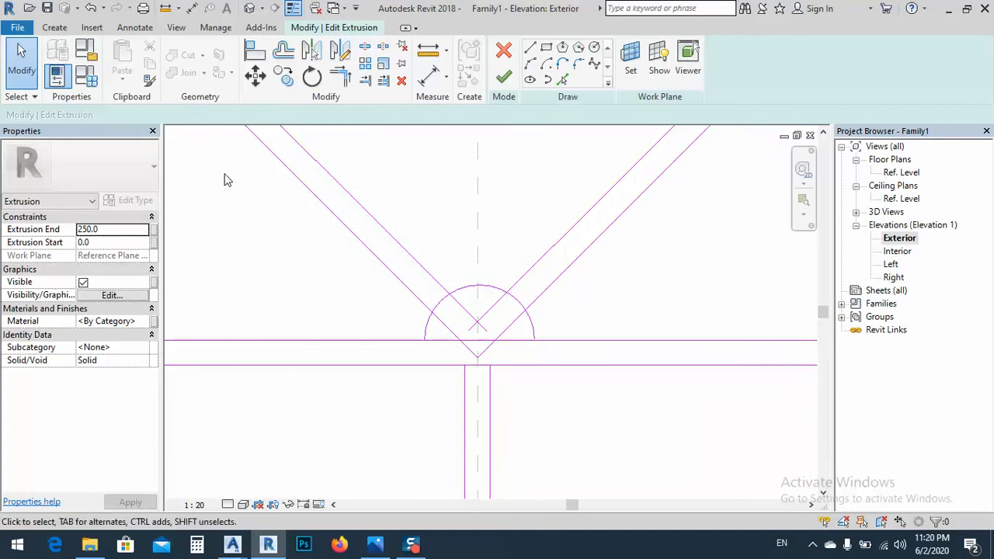
# Split the small semicircular arc where it passes through the left and right diagonal bars
pyautogui.press('s')
pyautogui.press('l')
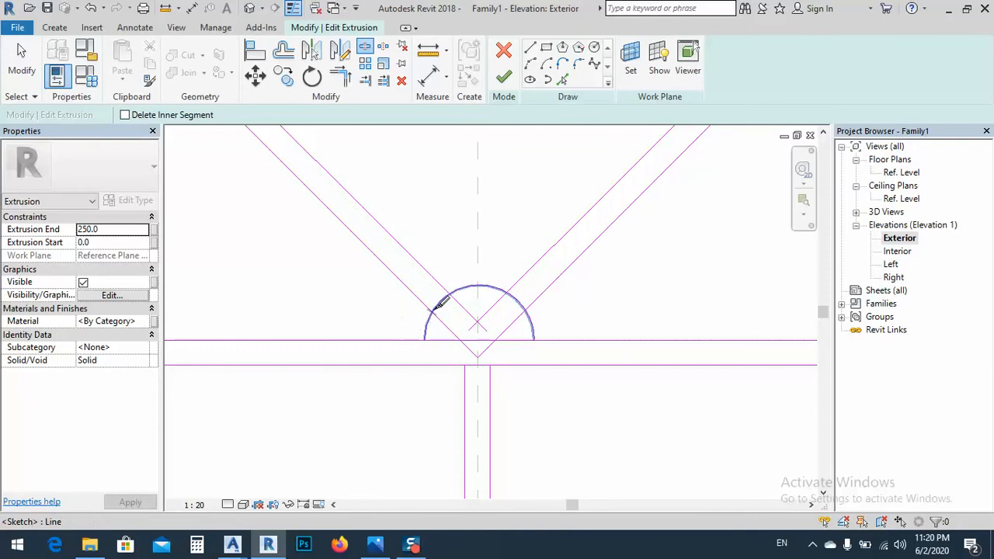
pyautogui.click(436, 307)
pyautogui.click(520, 305)
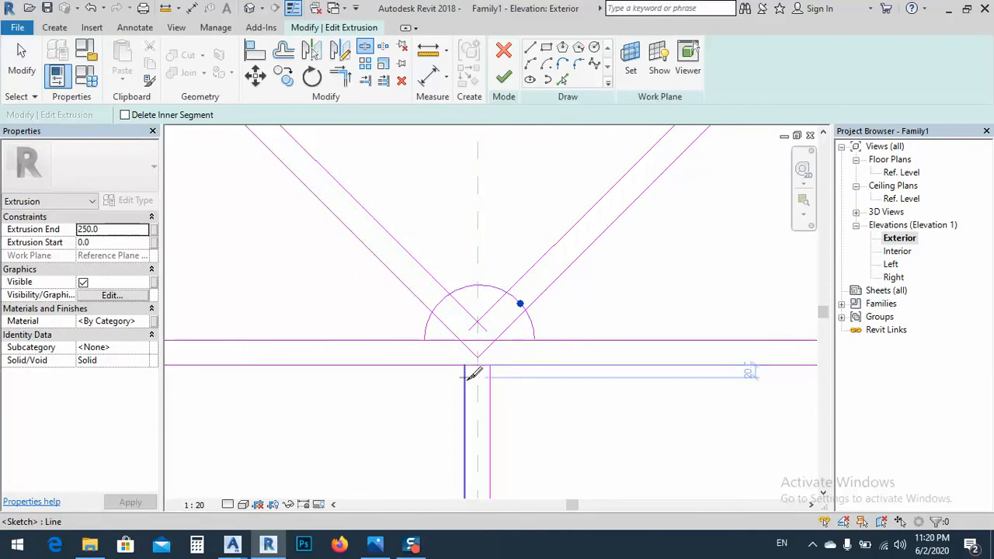
pyautogui.press('Escape')
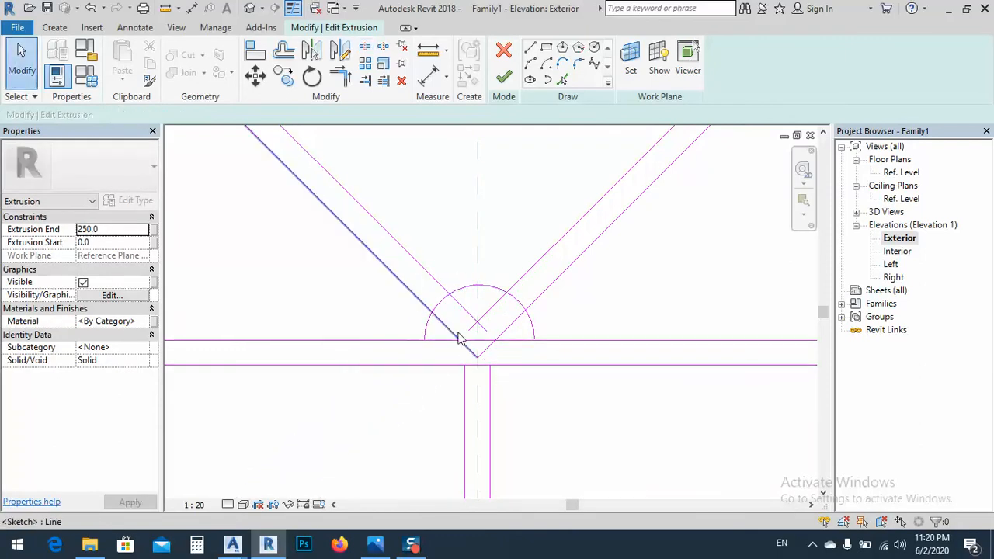
# Trim the left diagonal bar's lower edge to the small arc and try to trim the crossbar's upper edge to the arc's left end
pyautogui.click(341, 76)
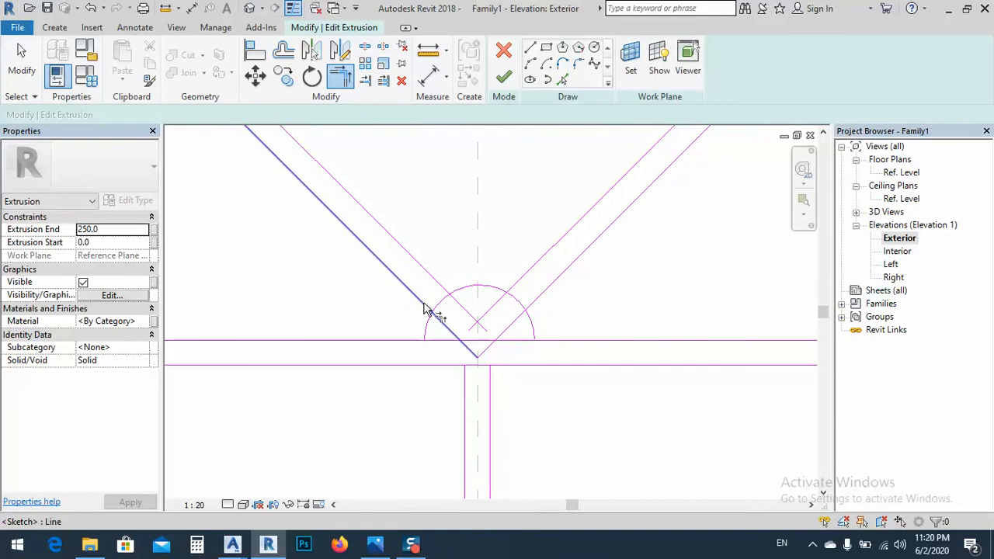
pyautogui.click(424, 310)
pyautogui.click(427, 320)
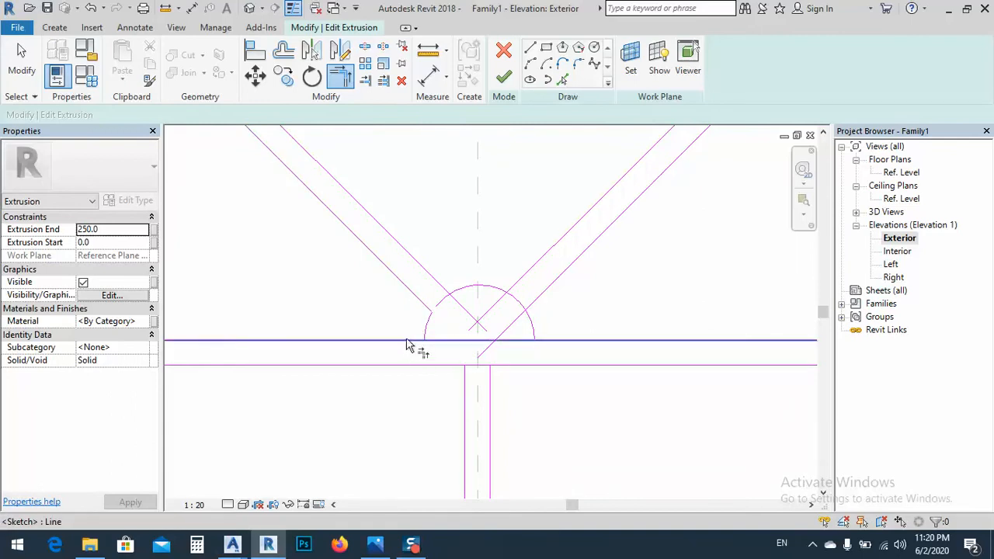
pyautogui.click(424, 340)
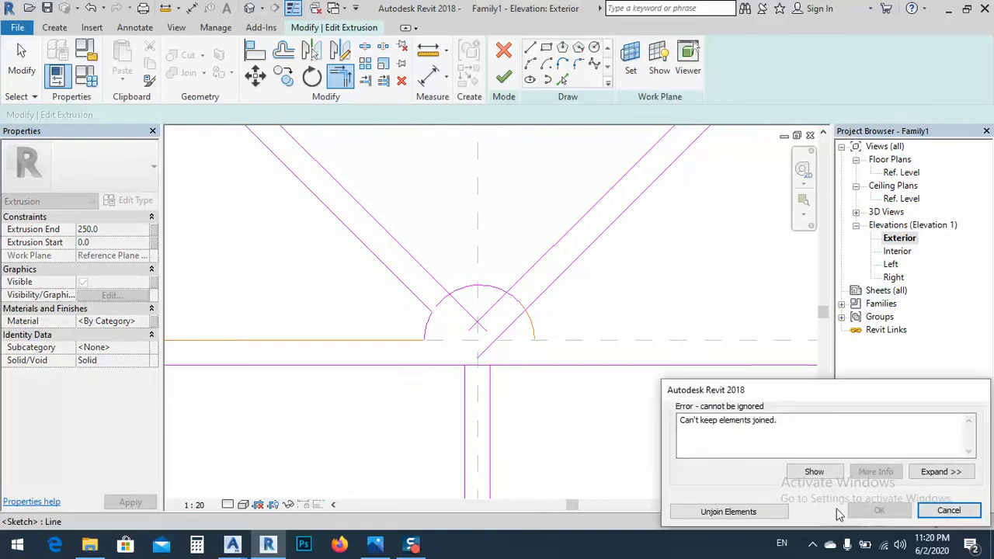
pyautogui.click(929, 514)
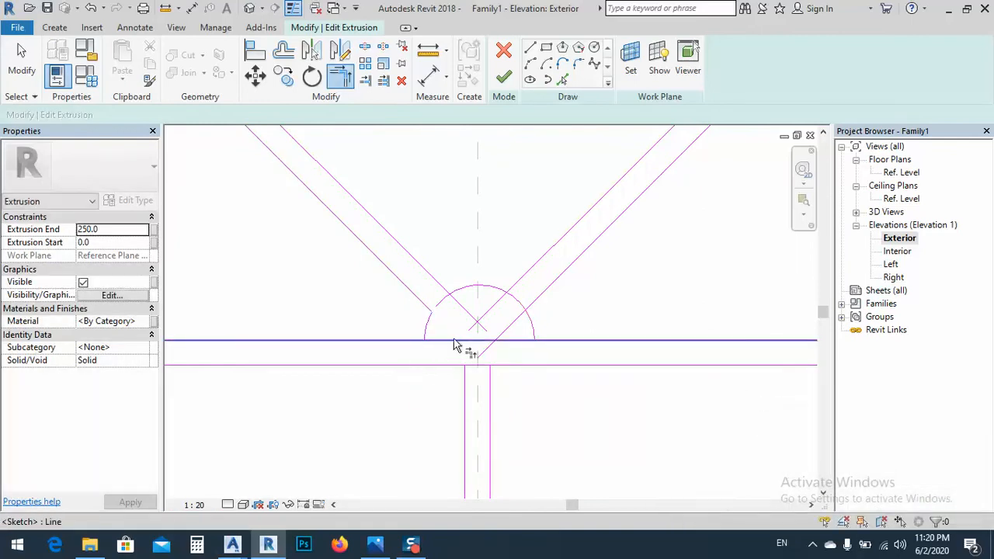
# Split the crossbar's upper edge near the centre, then trim it to both arc ends and the right diagonal's lower edge to the arc
pyautogui.press('Escape')
pyautogui.press('s')
pyautogui.press('l')
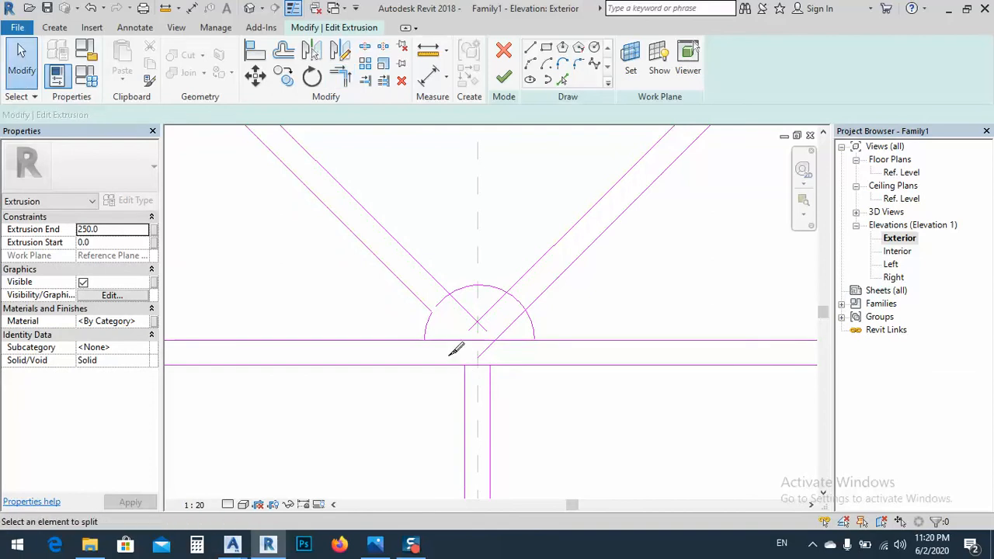
pyautogui.click(468, 340)
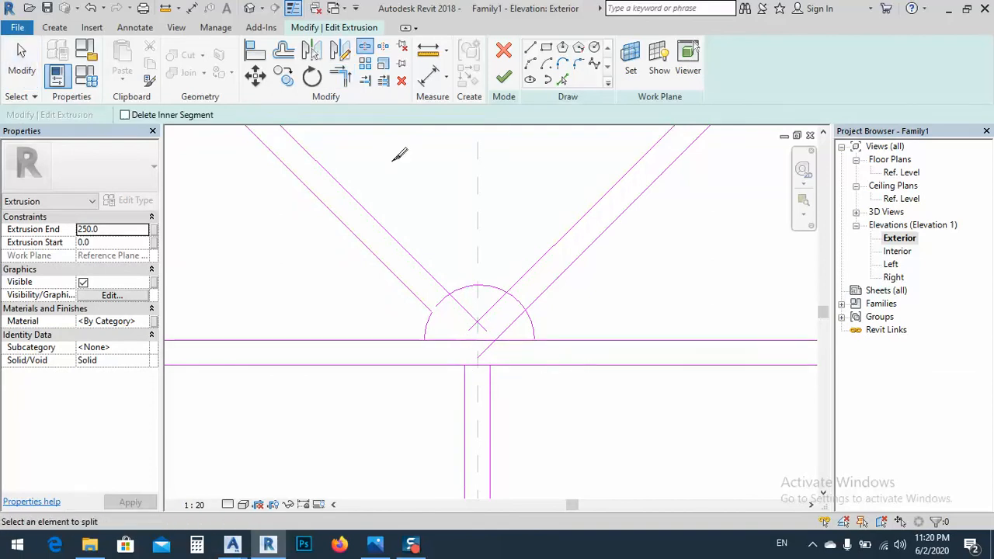
pyautogui.click(346, 82)
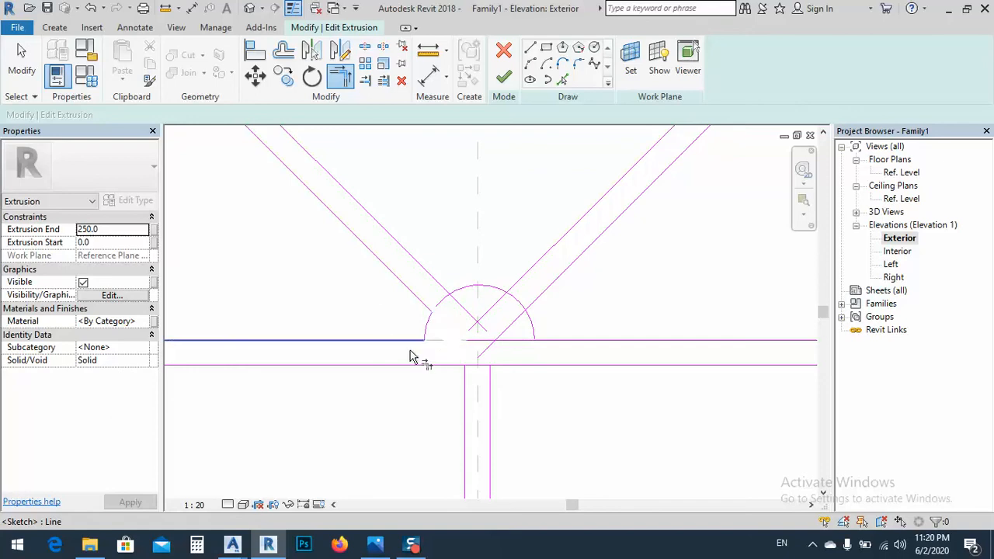
pyautogui.click(543, 338)
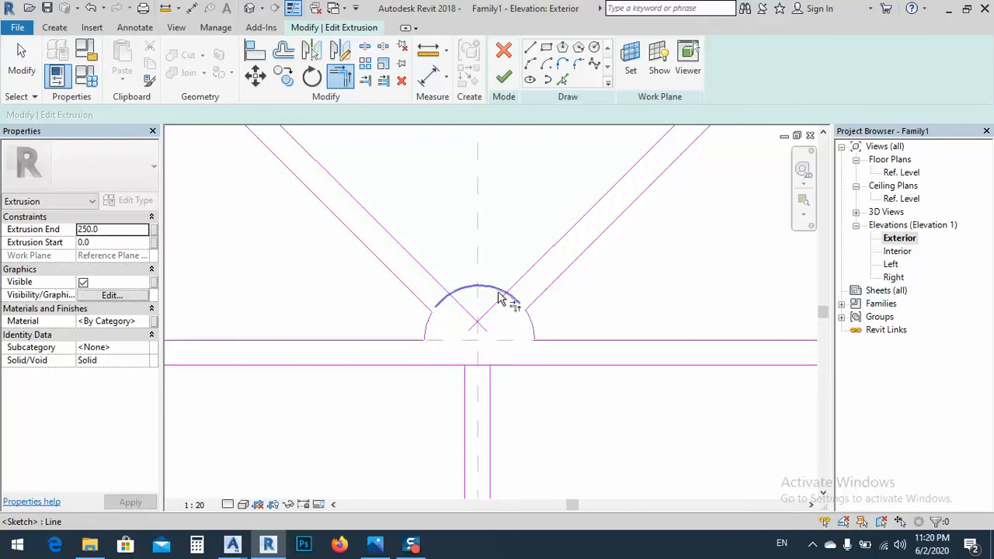
# Trim the small arc and the upper edges of the right and left diagonal bars to each other
pyautogui.click(499, 291)
pyautogui.click(512, 288)
pyautogui.click(441, 293)
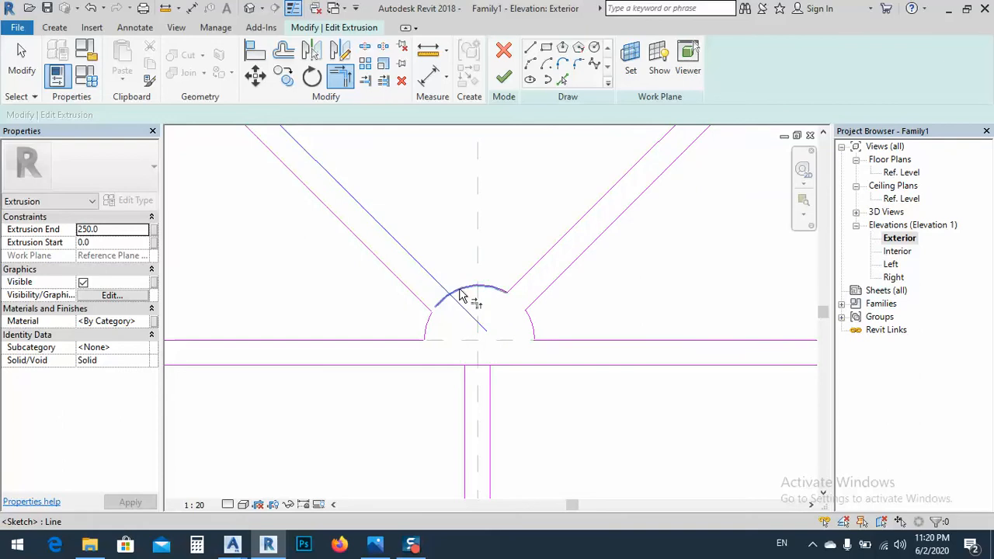
pyautogui.click(459, 290)
pyautogui.scroll(-3, 459, 362)
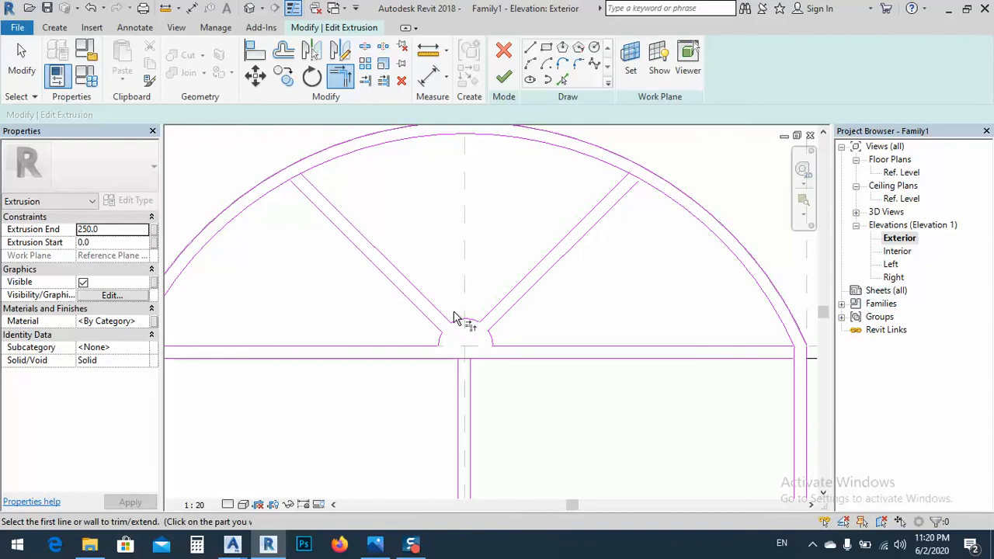
pyautogui.press('Escape')
# Draw a vertical line along the middle reference plane from the top of the small arc to the arch's inner edge
pyautogui.moveTo(475, 278)
pyautogui.mouseDown(button='middle')
pyautogui.moveTo(506, 320)
pyautogui.moveTo(491, 356)
pyautogui.mouseUp(button='middle')
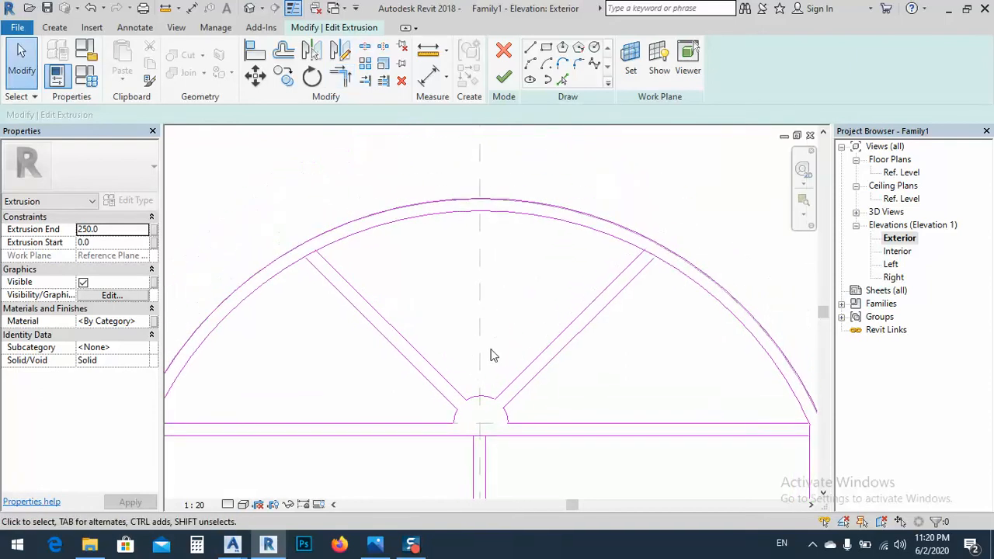
pyautogui.click(530, 49)
pyautogui.click(479, 396)
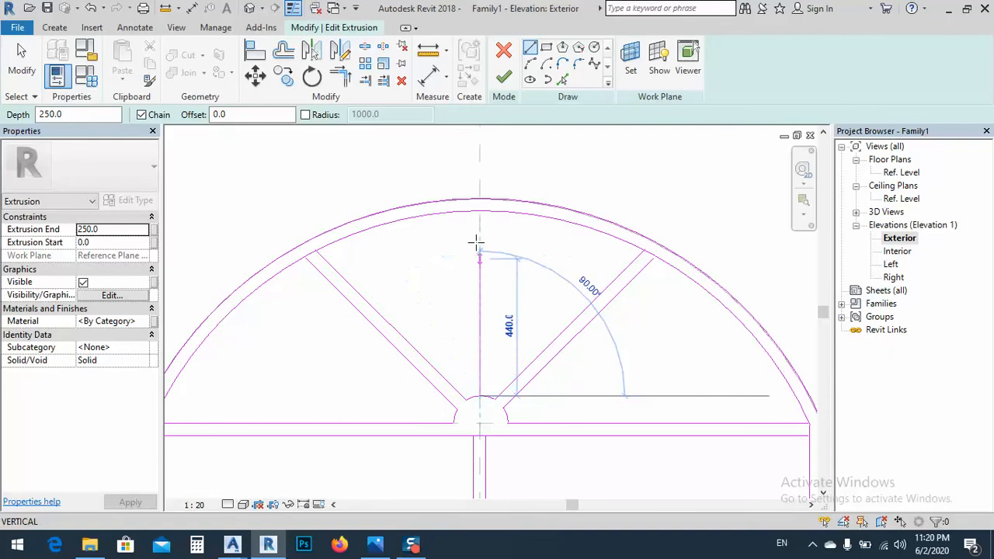
pyautogui.click(480, 212)
pyautogui.press('Escape')
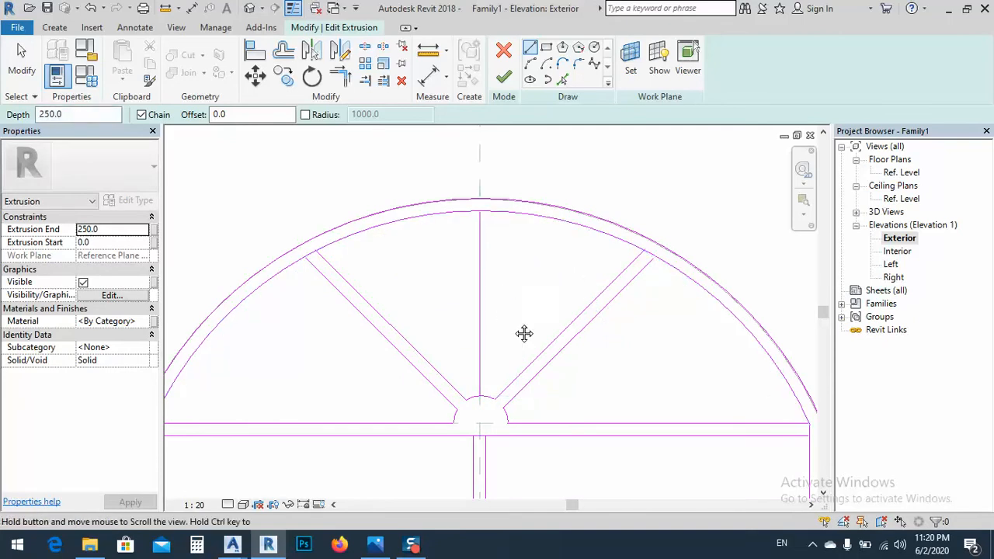
# Offset the vertical centre line 20 mm to both sides to form the bar's edges, and delete the centre line
pyautogui.moveTo(524, 333); pyautogui.dragTo(549, 316, button='middle')
pyautogui.click(562, 80)
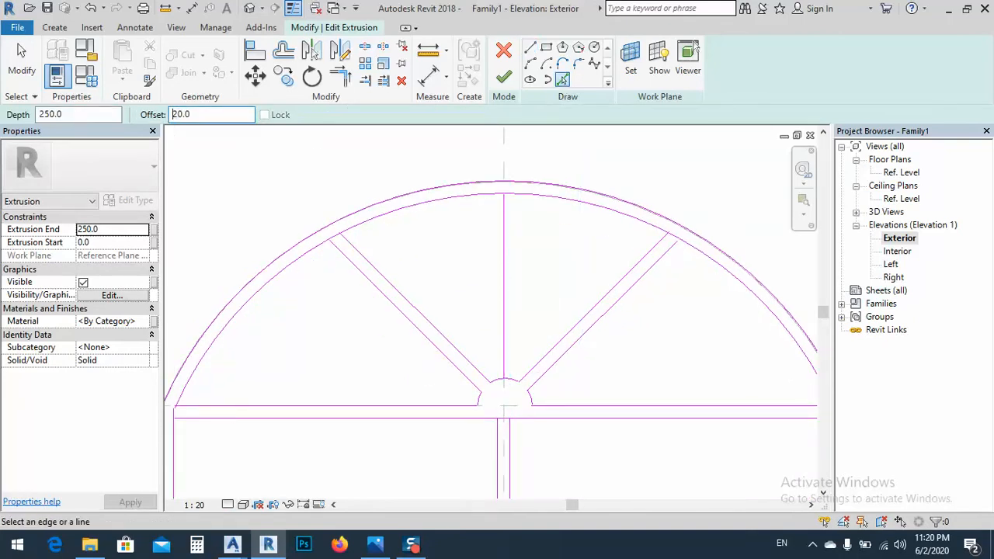
pyautogui.click(506, 293)
pyautogui.press('Escape')
pyautogui.scroll(4, 517, 340)
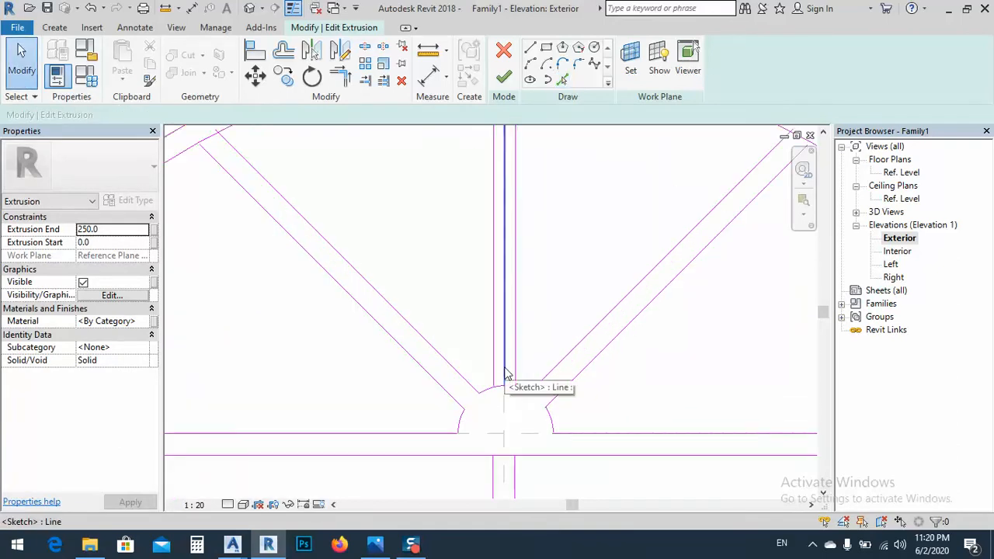
pyautogui.click(506, 374)
pyautogui.press('Escape')
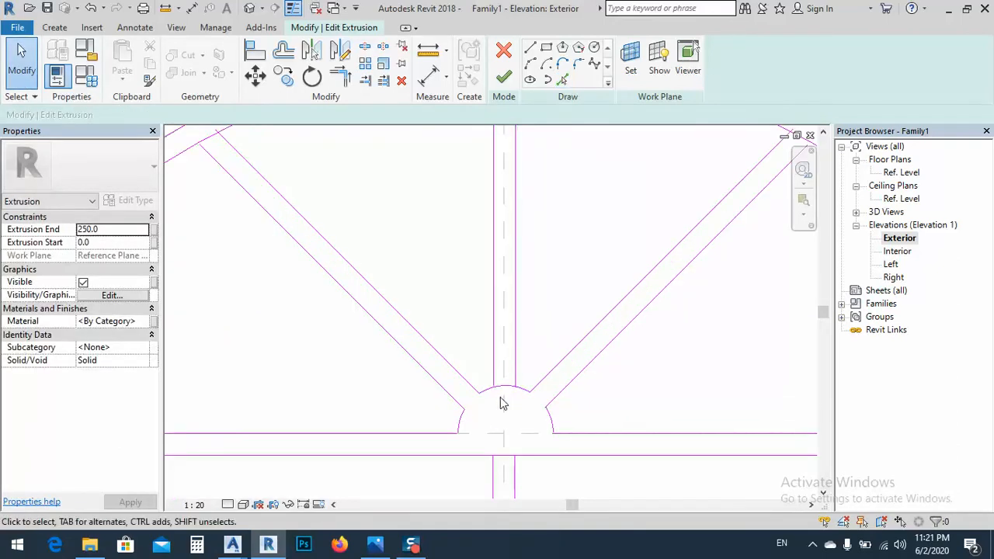
# Split the small arc at the middle reference plane and trim it to both edges of the vertical bar
pyautogui.scroll(3, 495, 399)
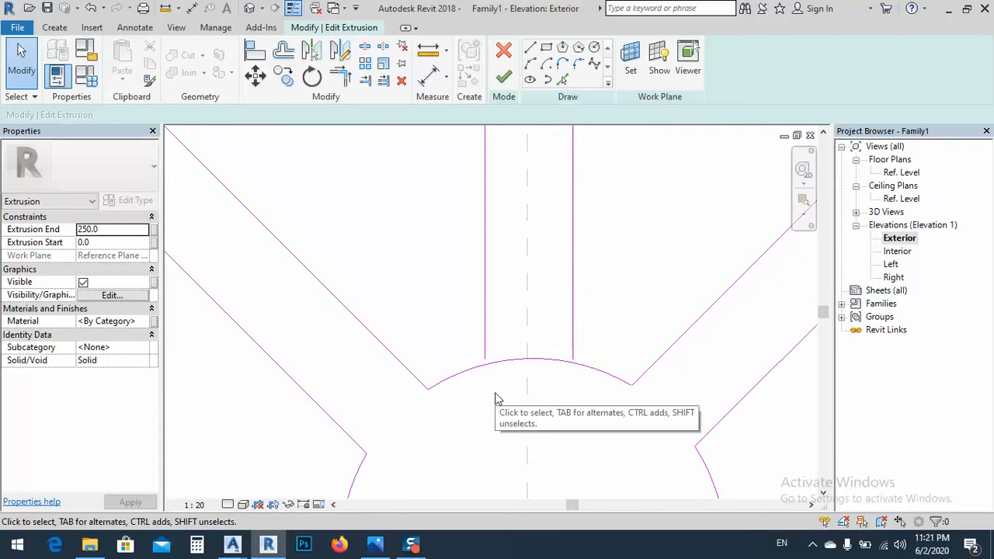
pyautogui.press('s')
pyautogui.press('d')
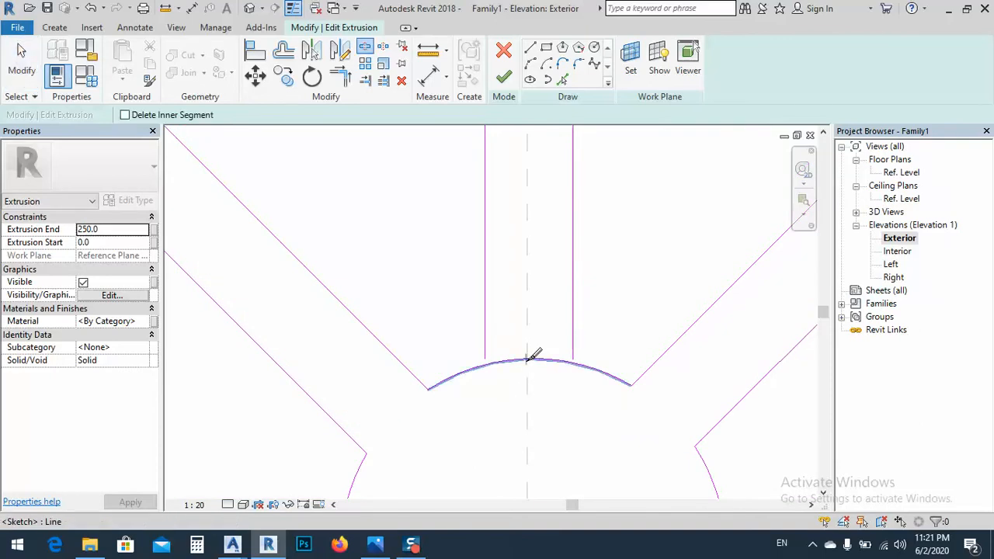
pyautogui.click(341, 77)
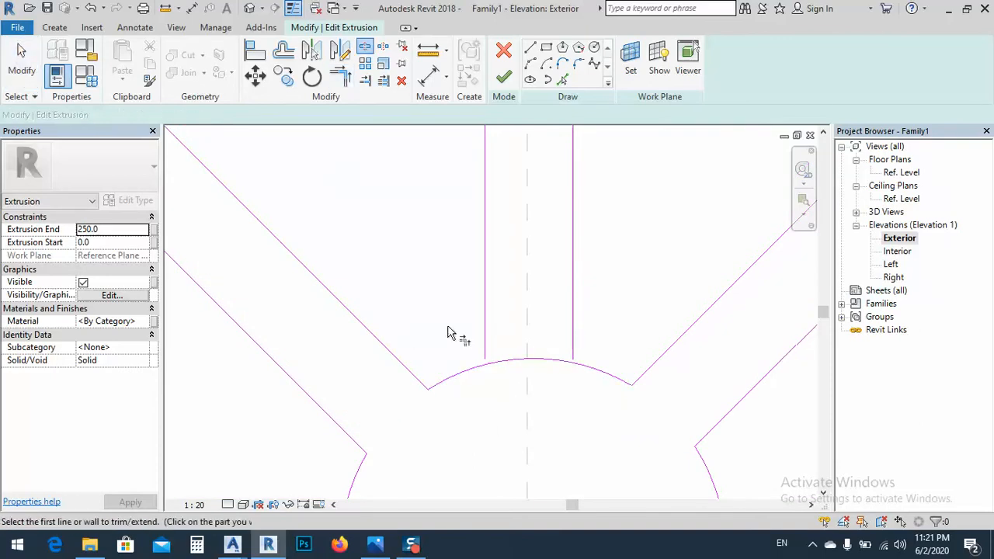
pyautogui.click(485, 342)
pyautogui.click(588, 368)
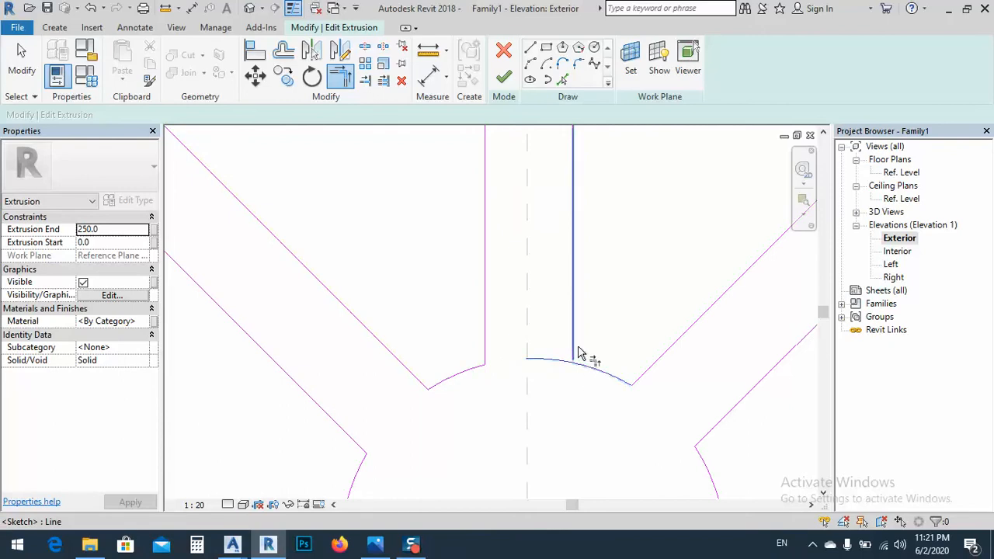
pyautogui.click(574, 347)
# Split the arch's inner edge at its crown, between the two edges of the vertical bar
pyautogui.scroll(-2, 509, 436)
pyautogui.scroll(-3, 481, 457)
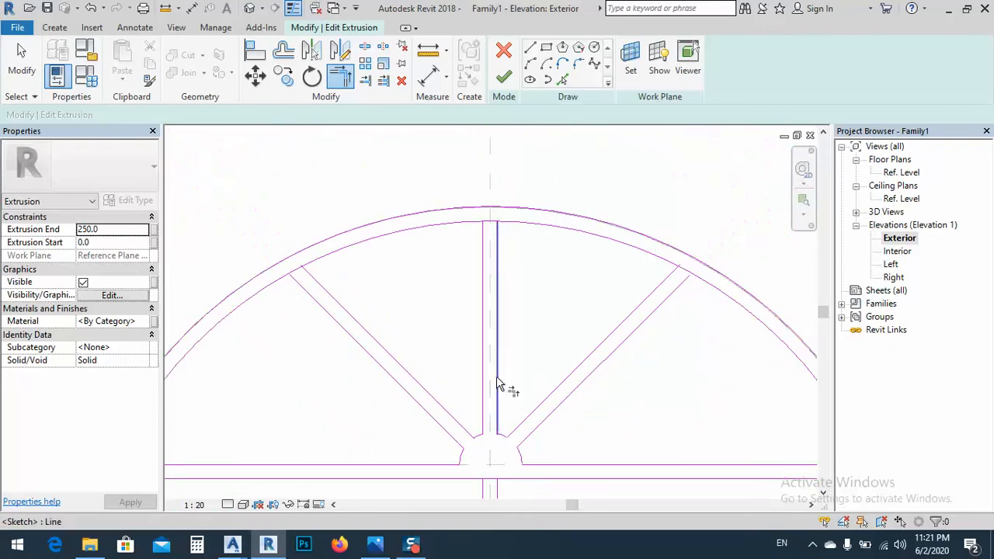
pyautogui.scroll(4, 495, 224)
pyautogui.scroll(3, 495, 231)
pyautogui.press('Escape')
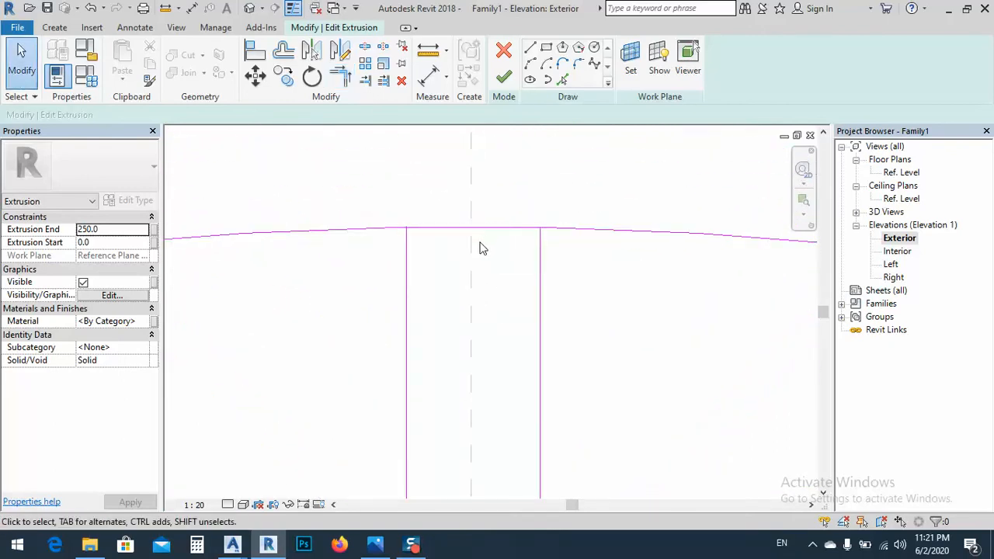
pyautogui.press('s')
pyautogui.press('l')
pyautogui.click(492, 226)
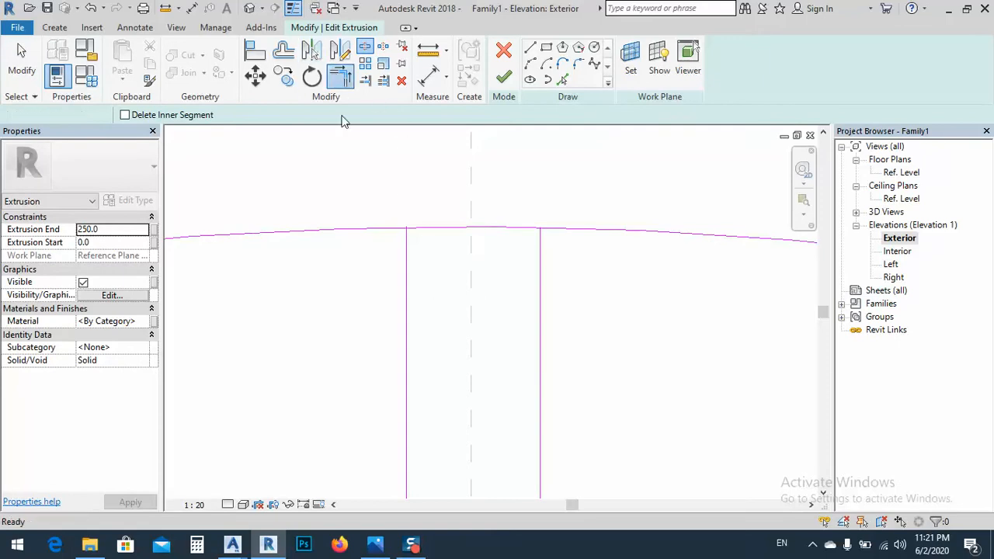
# Trim the arch's inner edge to the left and right edges of the vertical bar
pyautogui.press('t')
pyautogui.press('r')
pyautogui.click(388, 230)
pyautogui.click(407, 266)
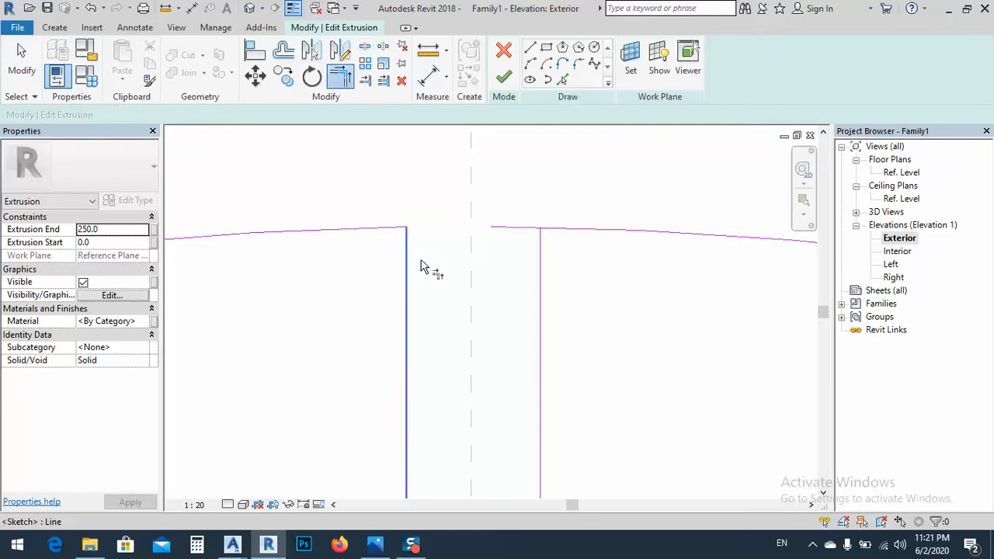
pyautogui.click(542, 280)
pyautogui.click(562, 232)
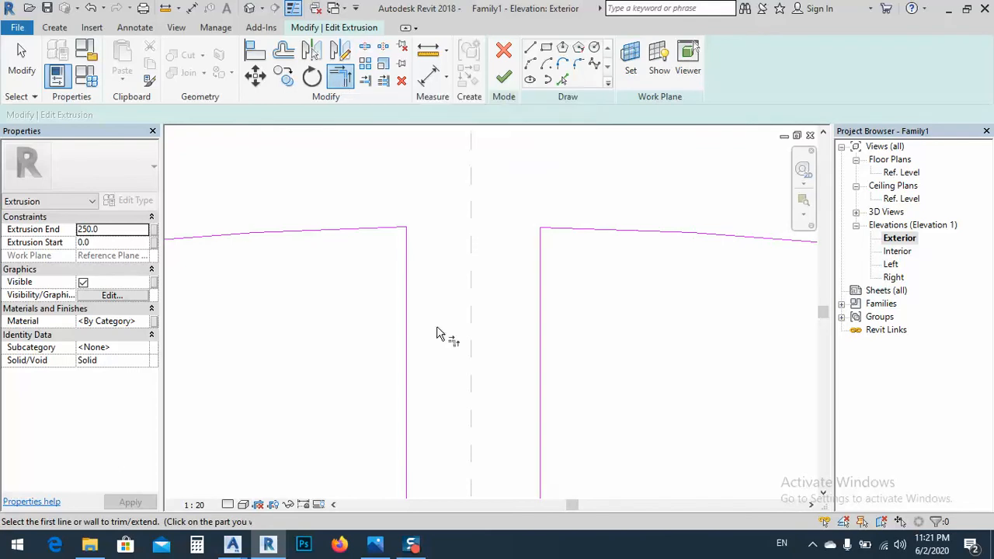
pyautogui.press('Escape')
# Draw a vertical line about 1760 mm long midway across the left panels, from the bottom rail's upper edge to the crossbar's upper edge
pyautogui.scroll(-8, 451, 256)
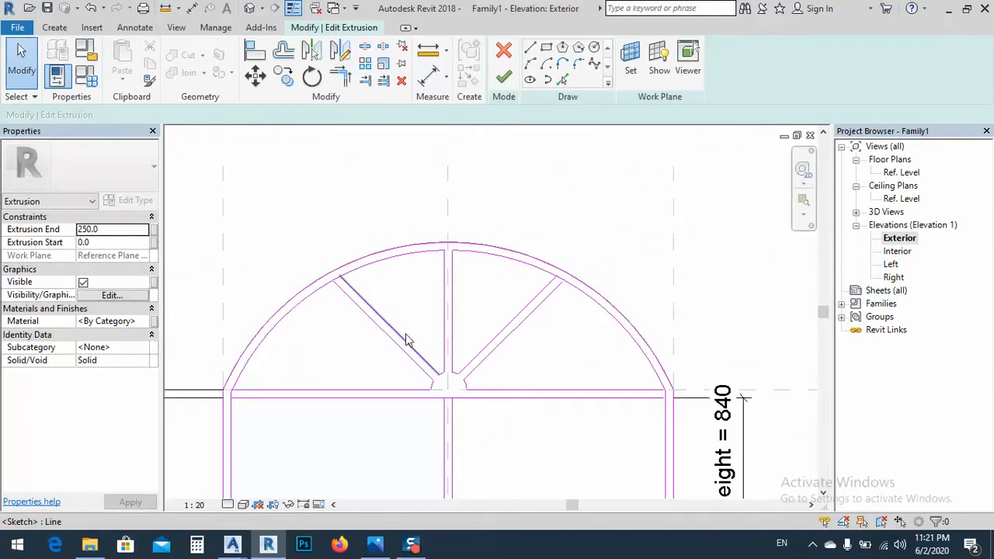
pyautogui.moveTo(403, 351); pyautogui.dragTo(446, 257, button='middle')
pyautogui.scroll(-3, 428, 226)
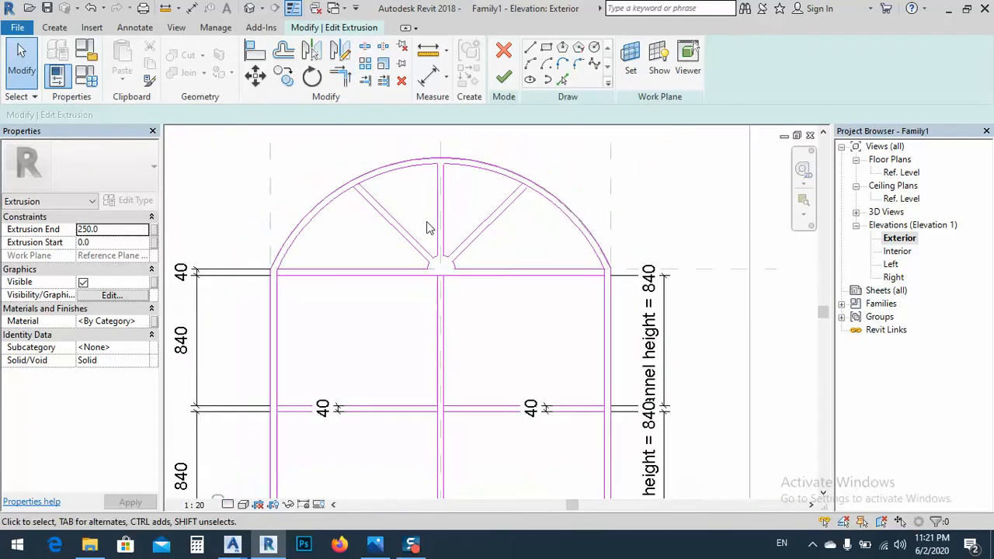
pyautogui.moveTo(411, 290); pyautogui.dragTo(395, 256, button='middle')
pyautogui.moveTo(410, 319)
pyautogui.mouseDown(button='middle')
pyautogui.moveTo(419, 300)
pyautogui.moveTo(427, 315)
pyautogui.mouseUp(button='middle')
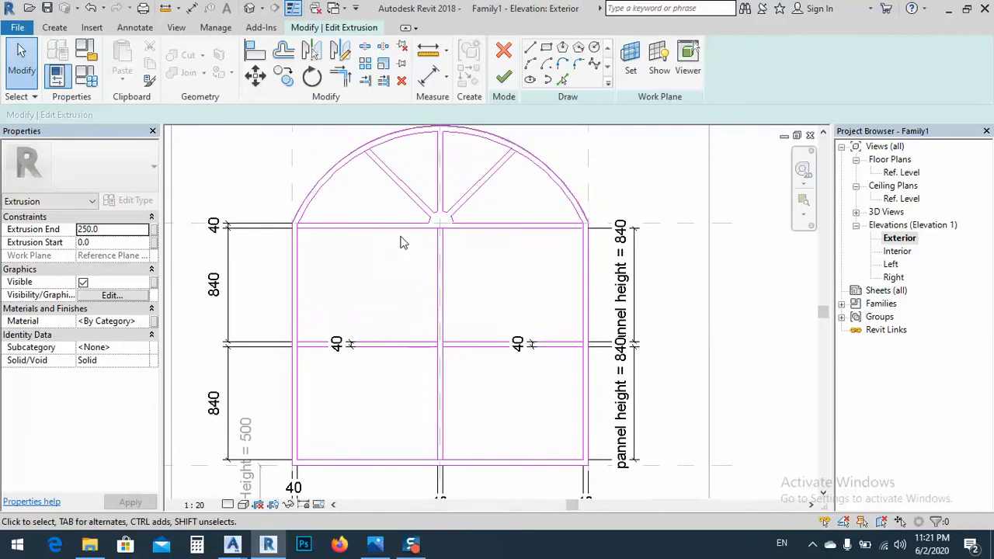
pyautogui.click(530, 48)
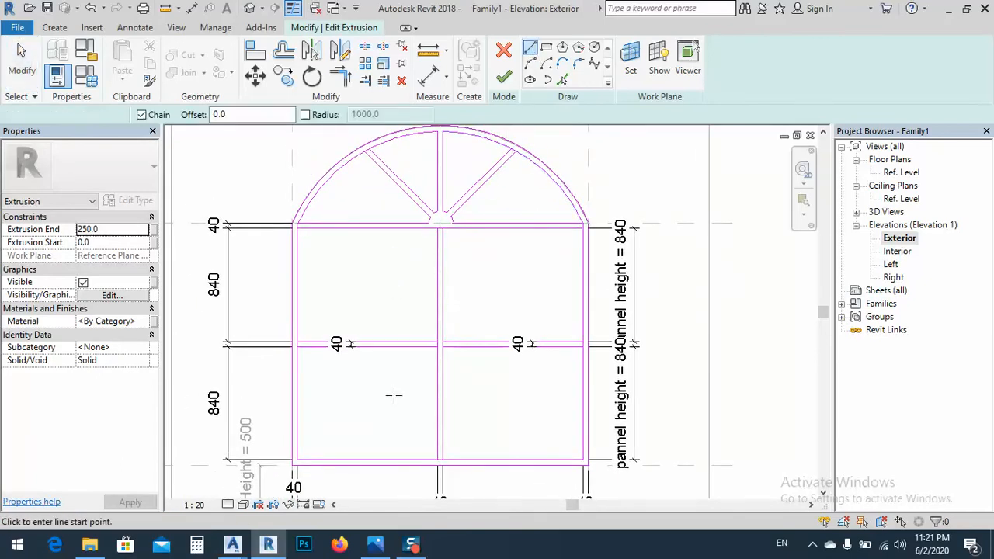
pyautogui.click(368, 459)
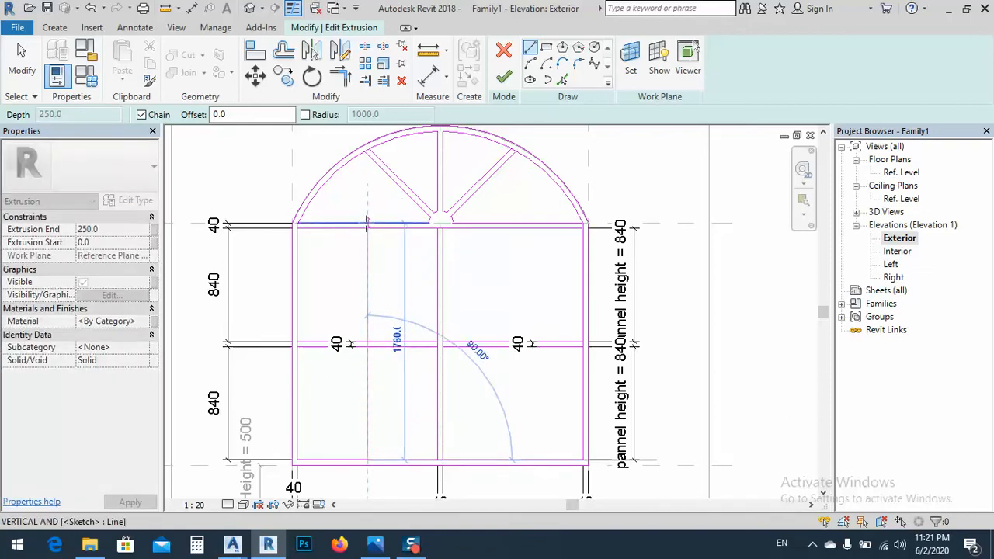
pyautogui.click(367, 225)
pyautogui.press('Escape')
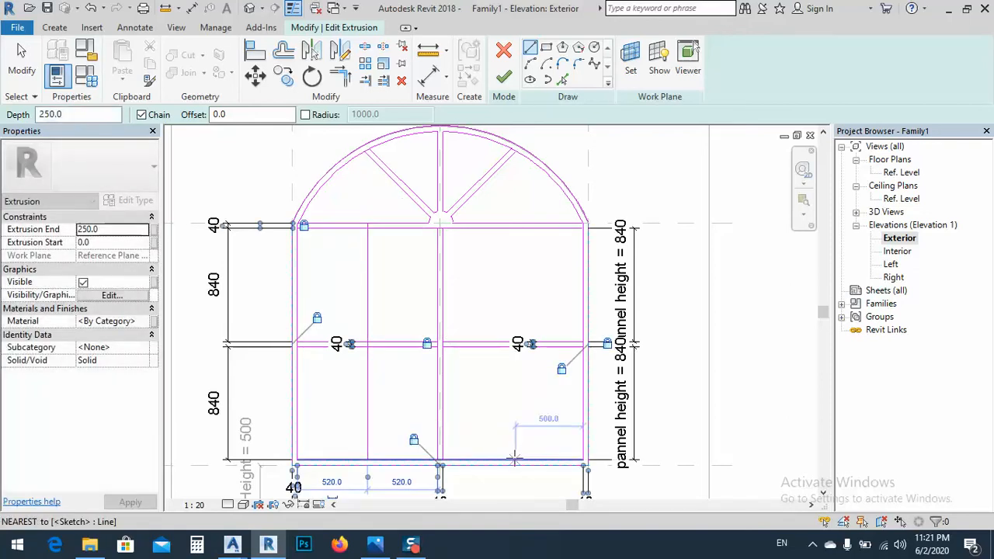
# Draw a vertical line about 1720 mm long through the right panels, from the bottom rail's upper edge to the crossbar's lower edge
pyautogui.moveTo(514, 458); pyautogui.dragTo(524, 334, button='middle')
pyautogui.click(528, 336)
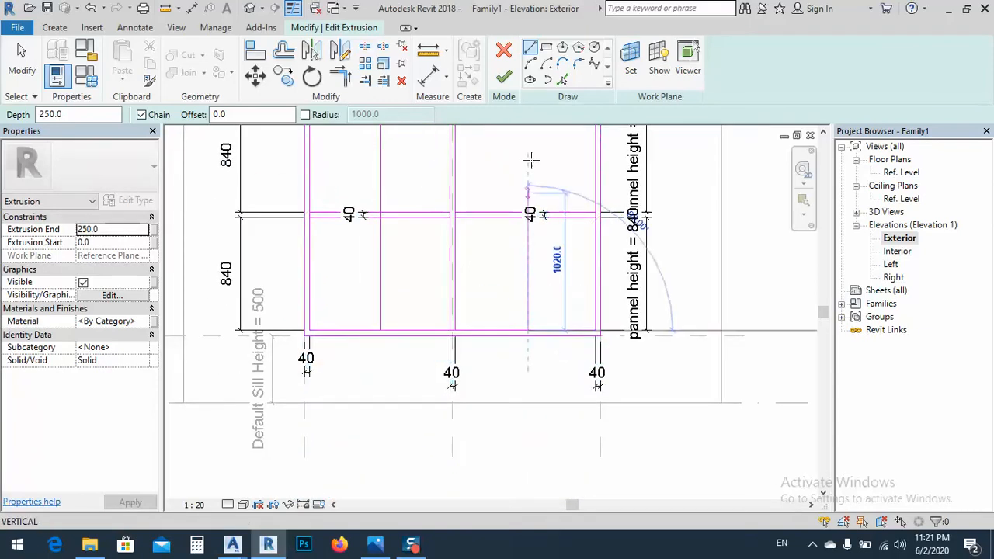
pyautogui.moveTo(533, 160); pyautogui.dragTo(548, 310, button='middle')
pyautogui.moveTo(534, 262); pyautogui.dragTo(532, 259, button='middle')
pyautogui.click(531, 257)
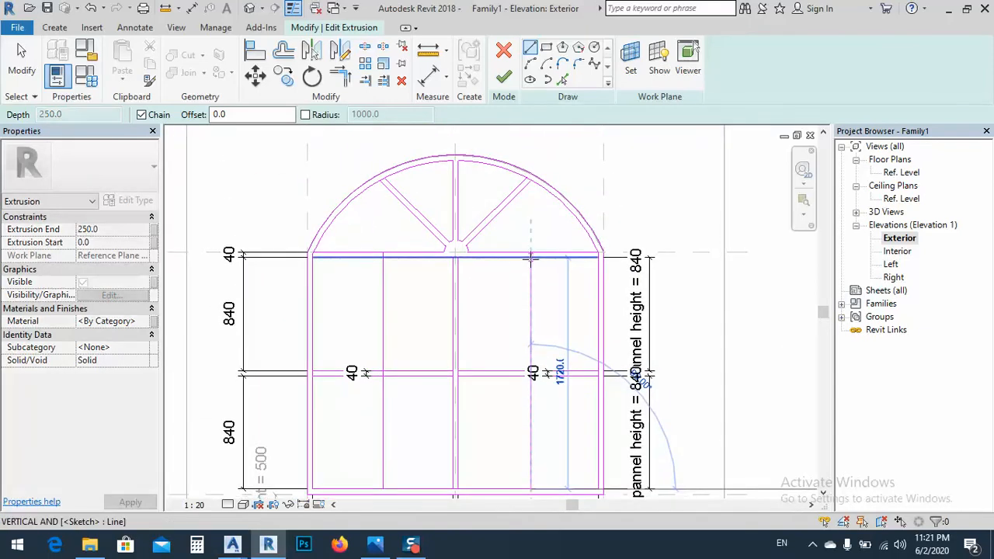
pyautogui.press('Escape')
pyautogui.press('Escape')
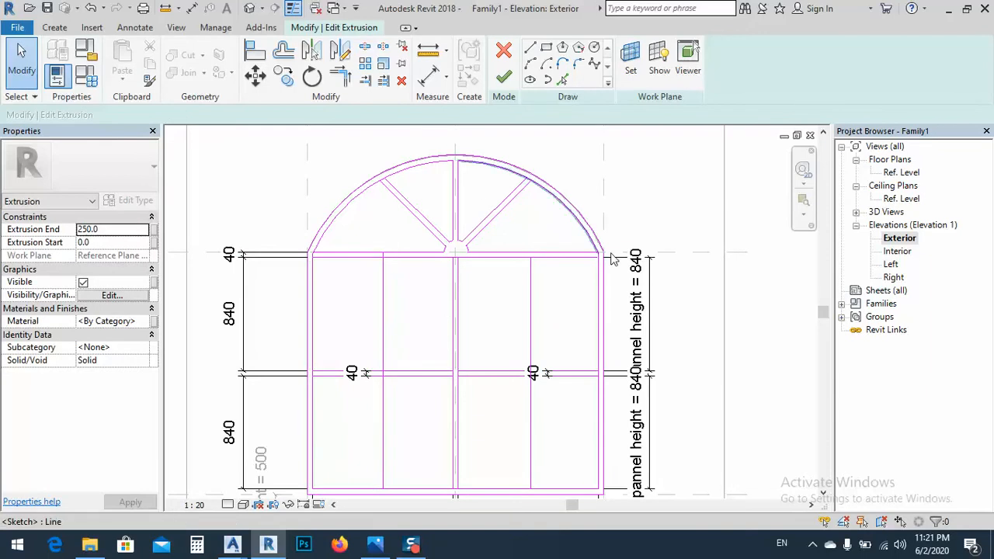
# Switch to the reference photo in Photos to examine the window's pane layout, and return to the Revit sketch
pyautogui.click(376, 546)
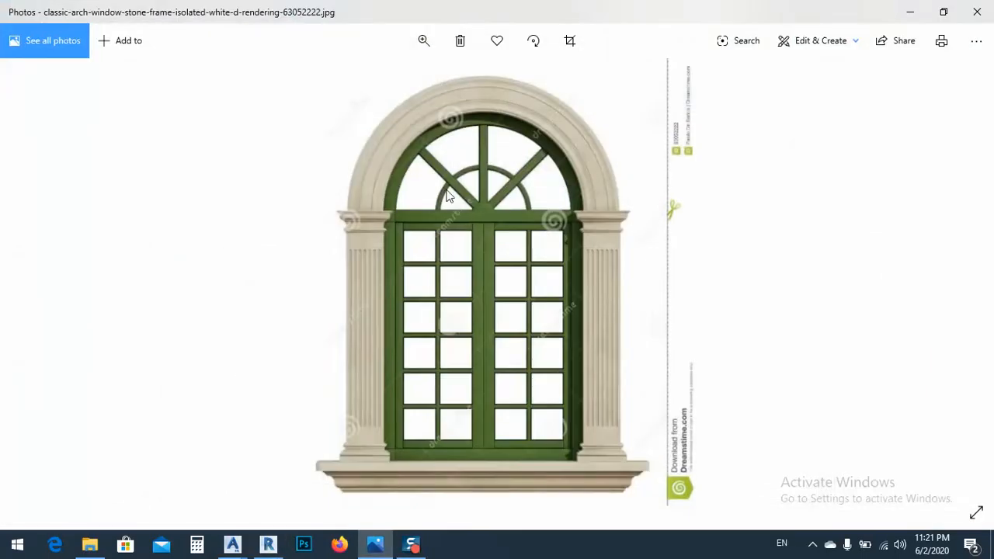
pyautogui.click(926, 14)
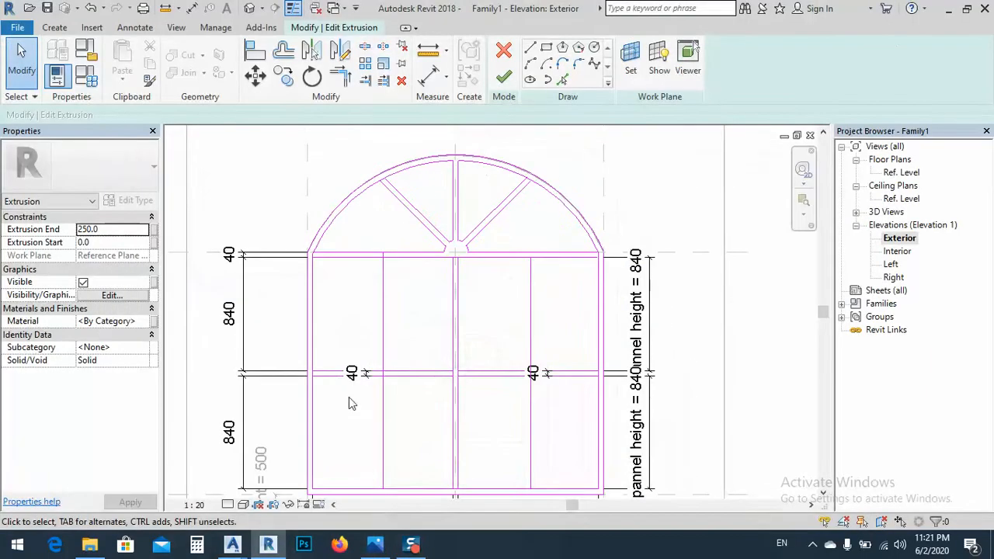
pyautogui.scroll(2, 410, 326)
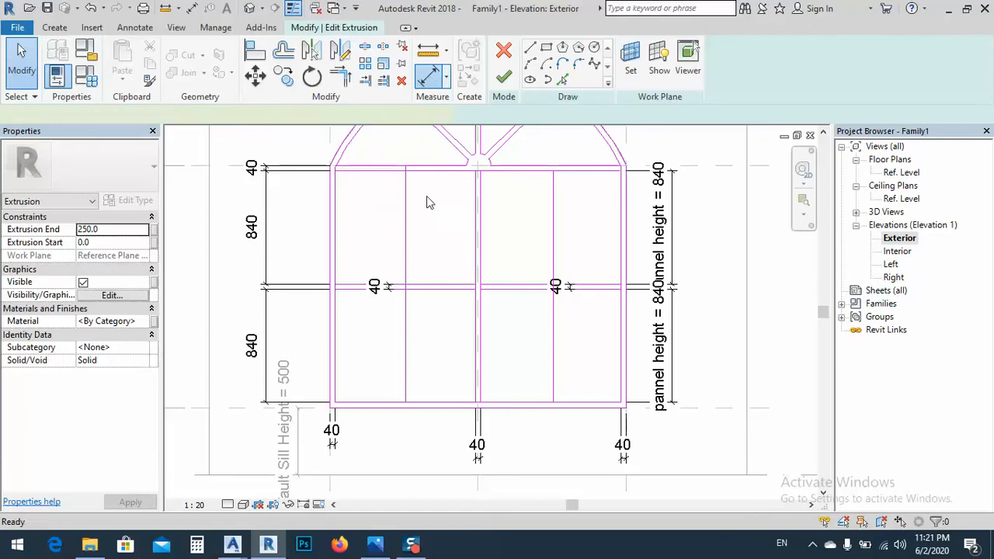
# Dimension the left jamb's inner edge, the left vertical line and the mullion's left edge together, and constrain the spacings equal
pyautogui.press('d')
pyautogui.press('i')
pyautogui.click(339, 359)
pyautogui.click(405, 361)
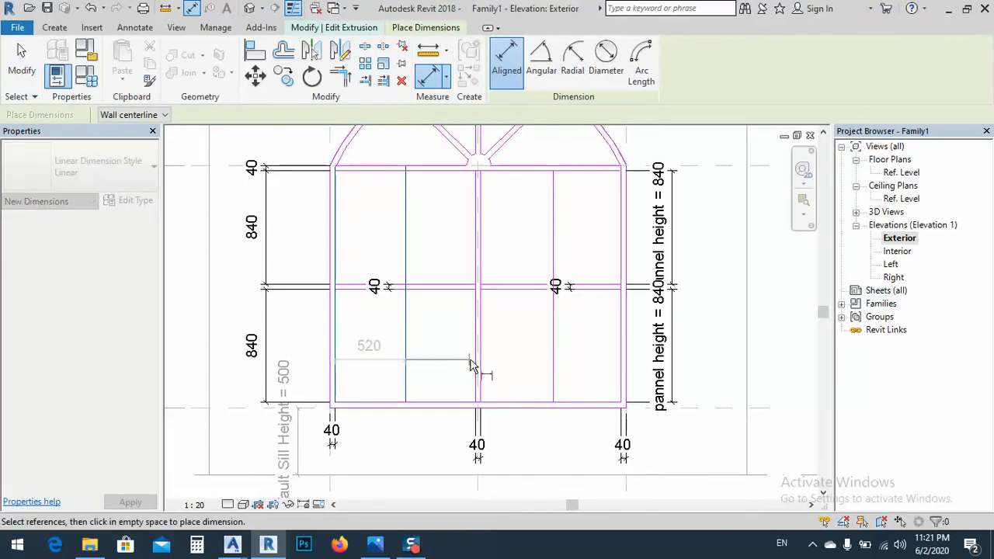
pyautogui.click(477, 365)
pyautogui.click(424, 449)
pyautogui.click(404, 487)
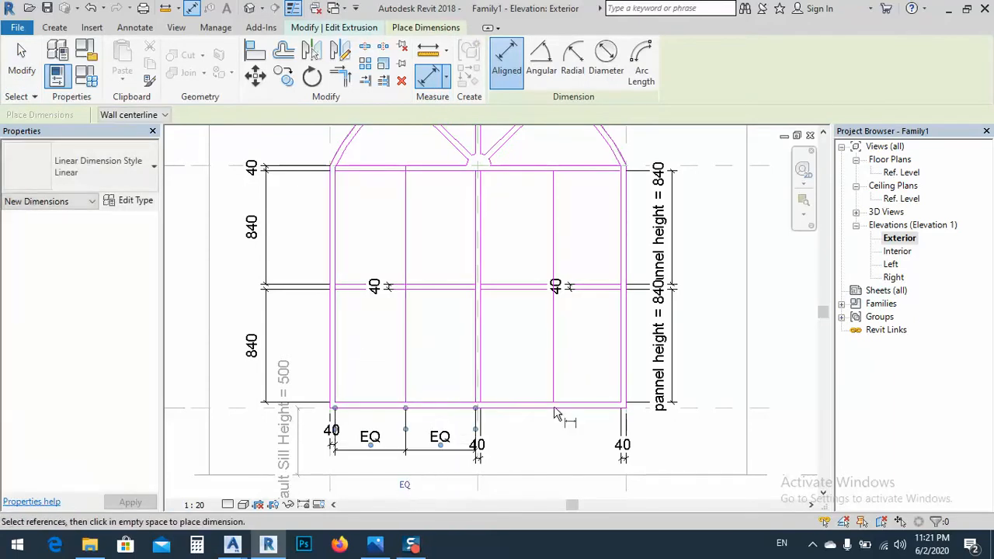
# Dimension the mullion's right edge, the right vertical line and the right jamb's inner edge in one string below the window
pyautogui.click(477, 373)
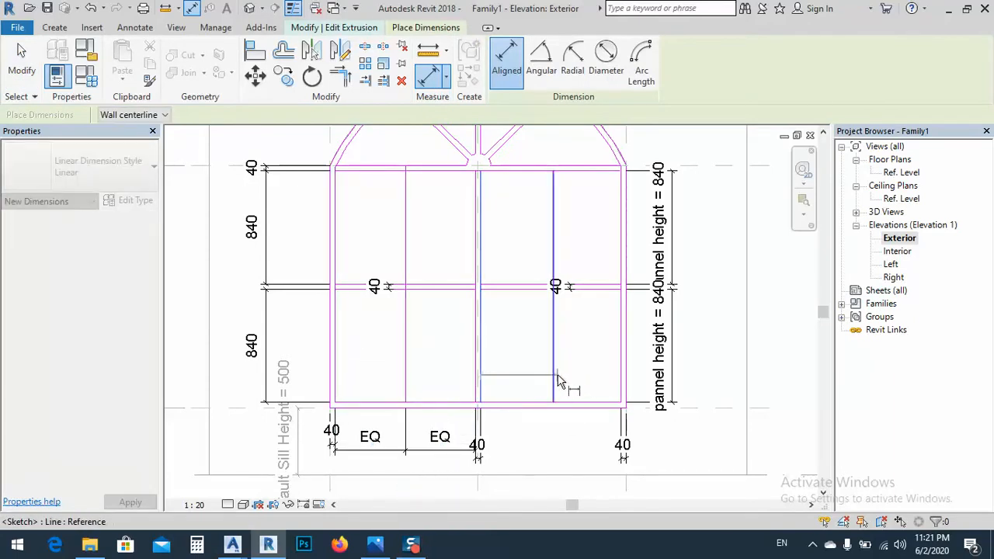
pyautogui.click(553, 374)
pyautogui.click(624, 373)
pyautogui.click(573, 450)
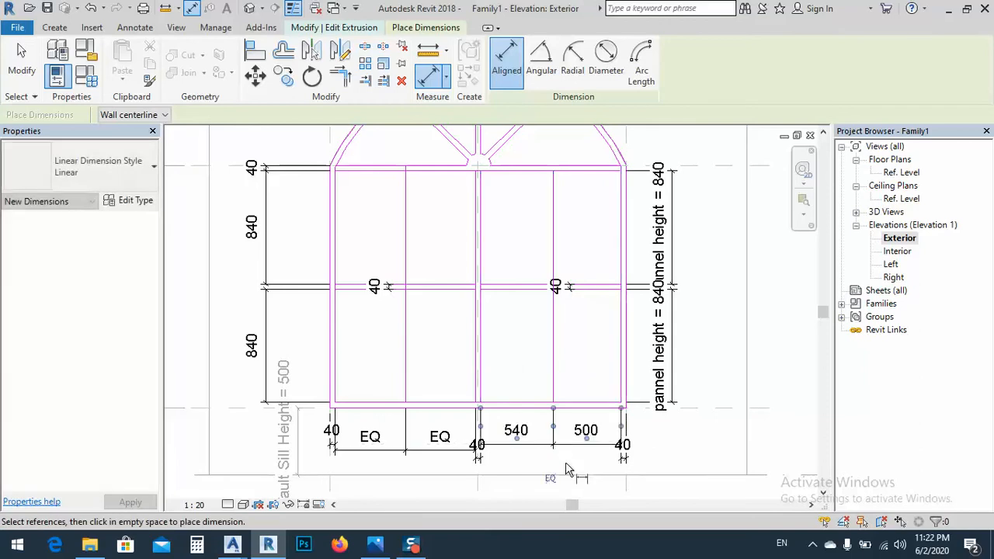
# Try to constrain the right panels' two spacings equal, and undo the equality constraint
pyautogui.click(548, 479)
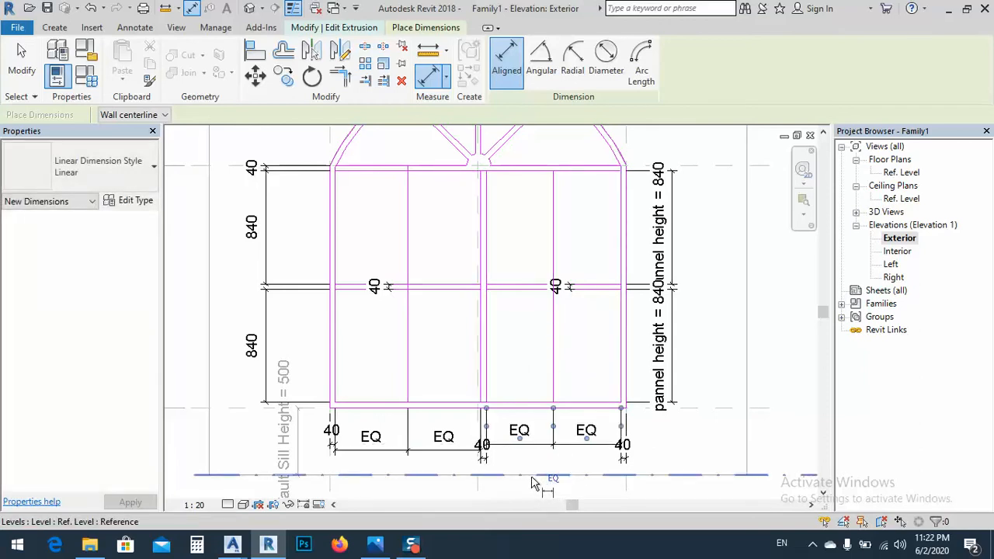
pyautogui.hotkey('ctrl', 'z')
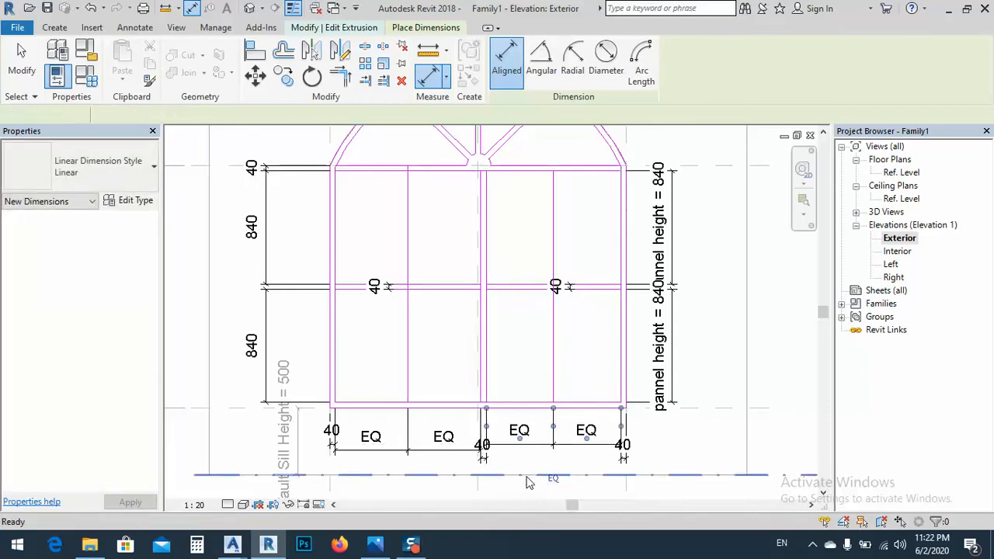
pyautogui.press('Escape')
# Recreate the right panels' dimension string below the window, try to constrain its two spacings equal, and undo the constraint
pyautogui.click(557, 457)
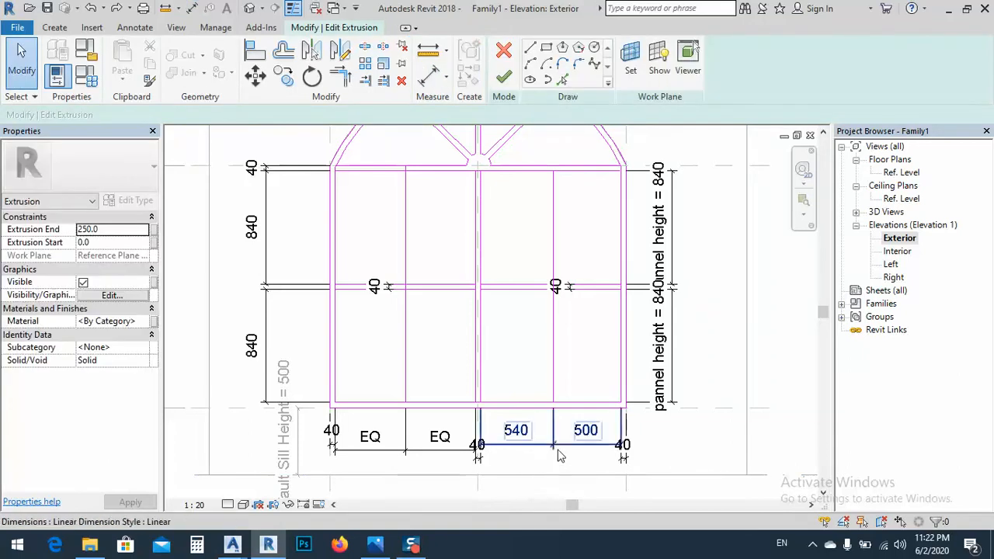
pyautogui.press('Delete')
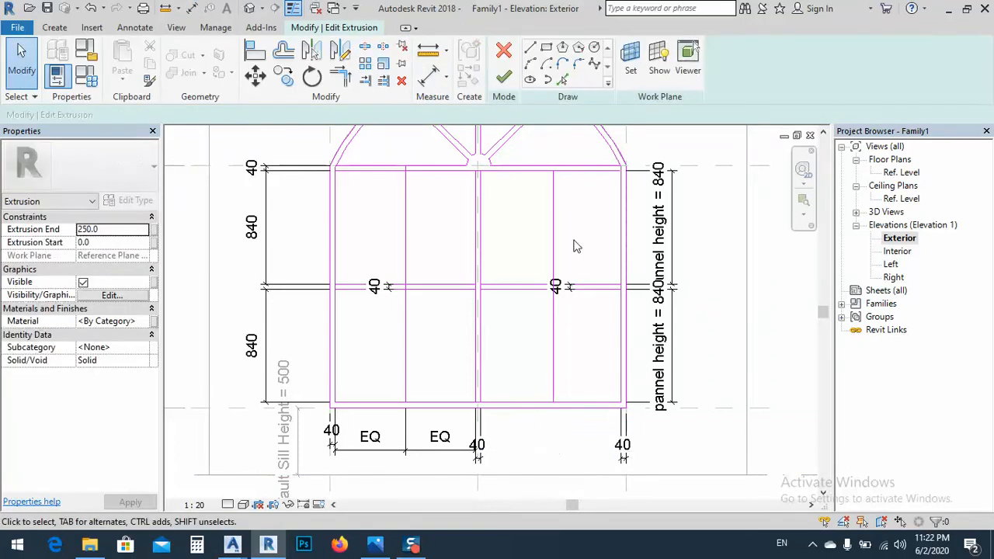
pyautogui.click(430, 75)
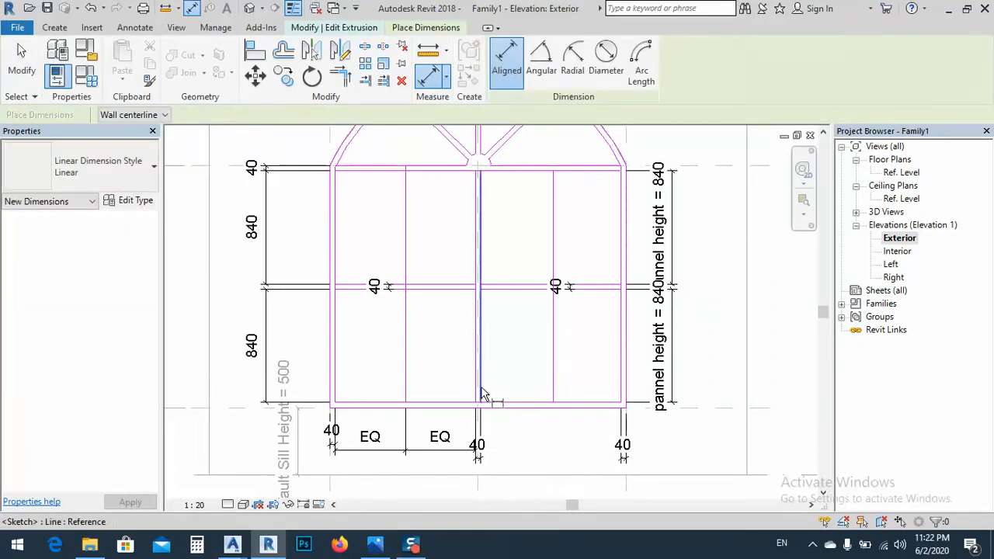
pyautogui.click(479, 395)
pyautogui.click(567, 395)
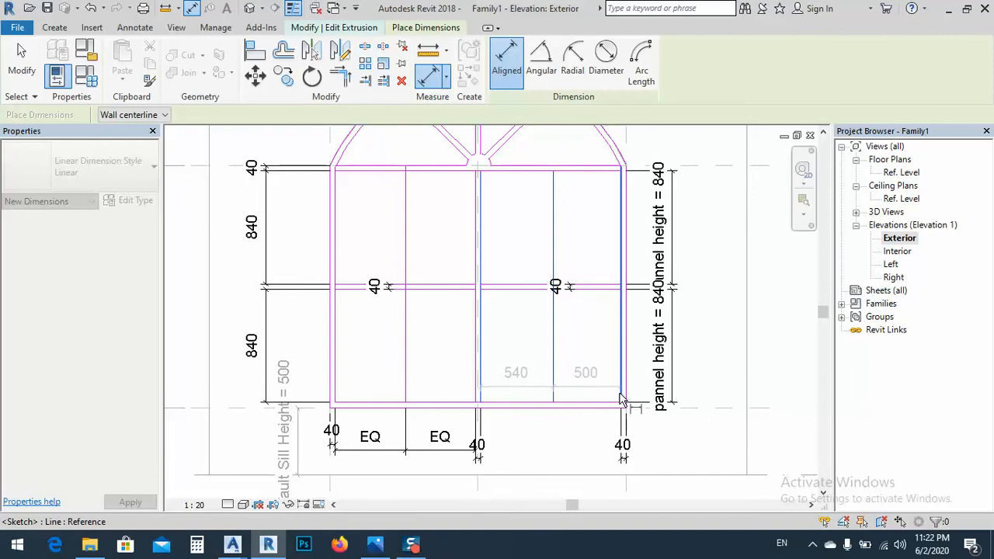
pyautogui.click(621, 400)
pyautogui.click(579, 437)
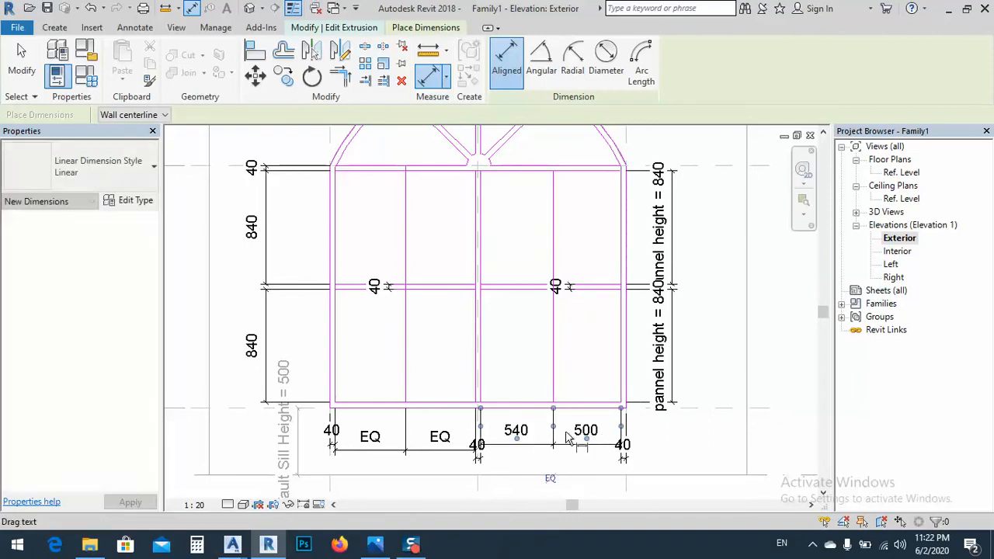
pyautogui.click(550, 480)
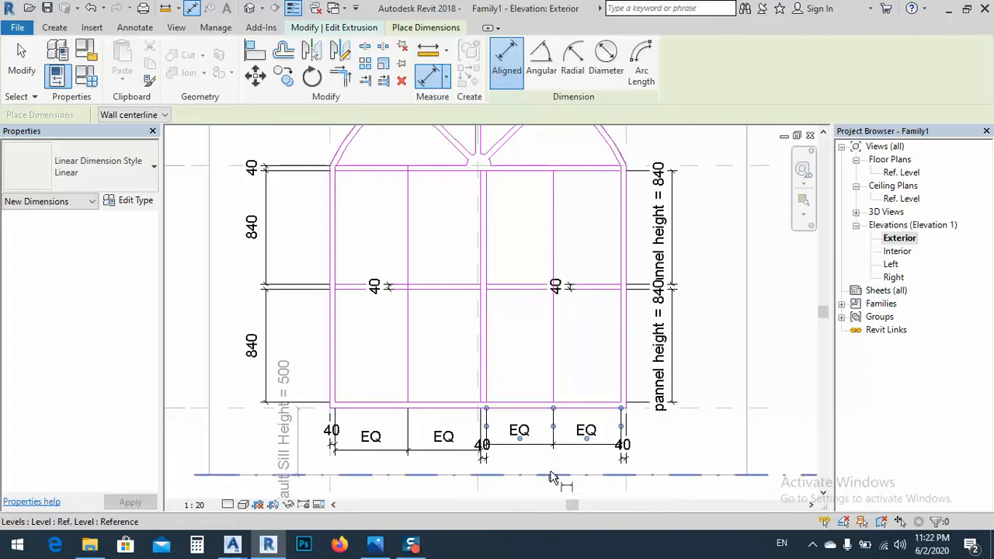
pyautogui.hotkey('ctrl', 'z')
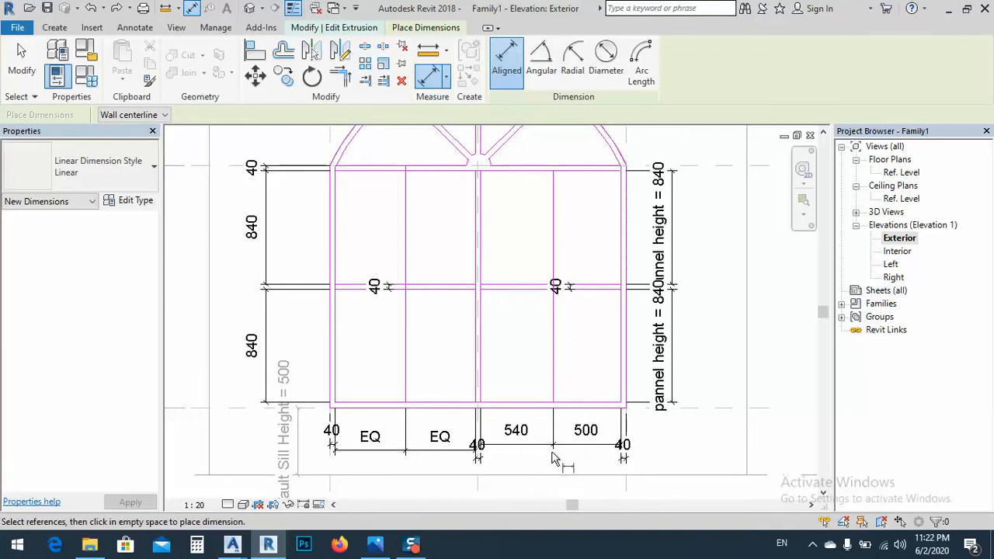
# Replace the right panels' dimension string, dimensioning from the jamb toward the mullion, and retry the equality constraint before undoing it
pyautogui.press('Escape')
pyautogui.click(581, 459)
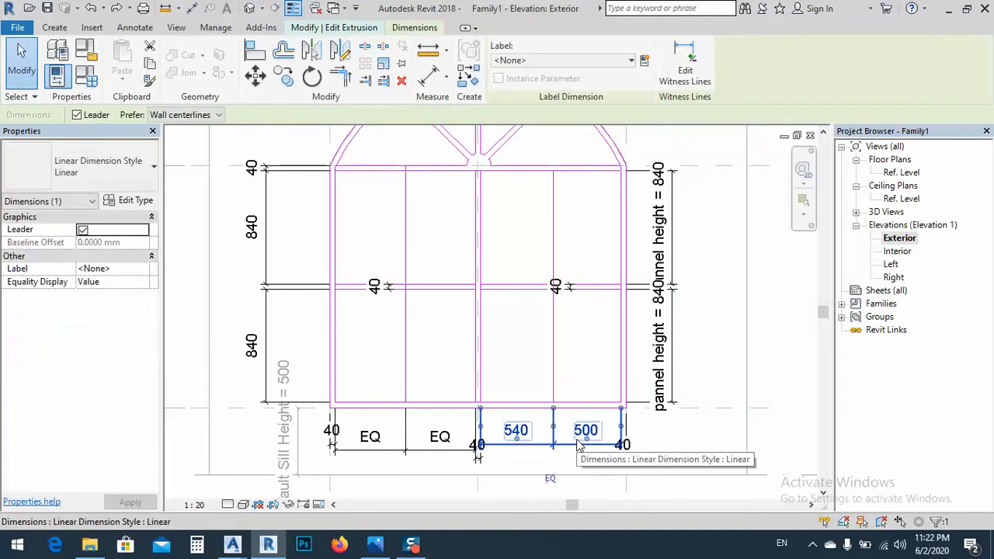
pyautogui.press('Delete')
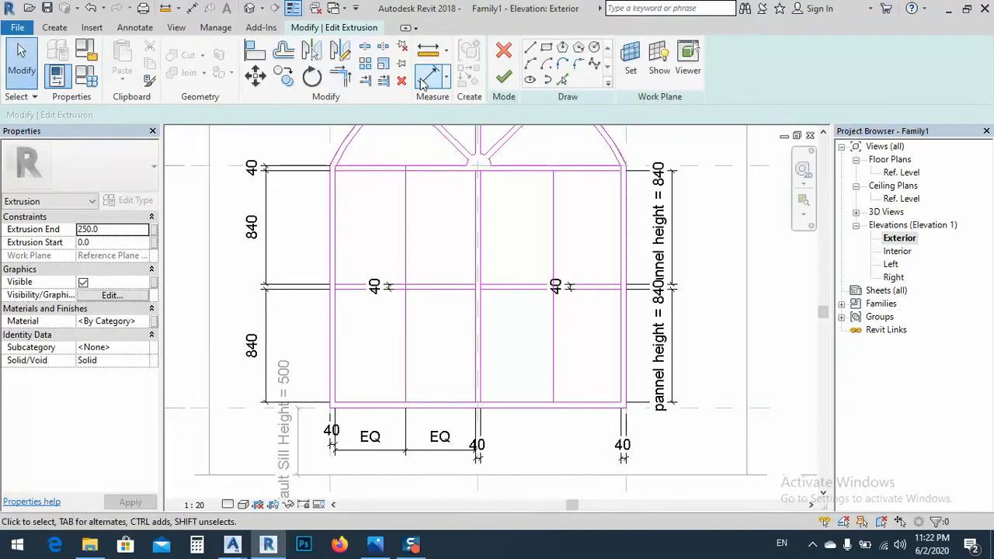
pyautogui.click(426, 77)
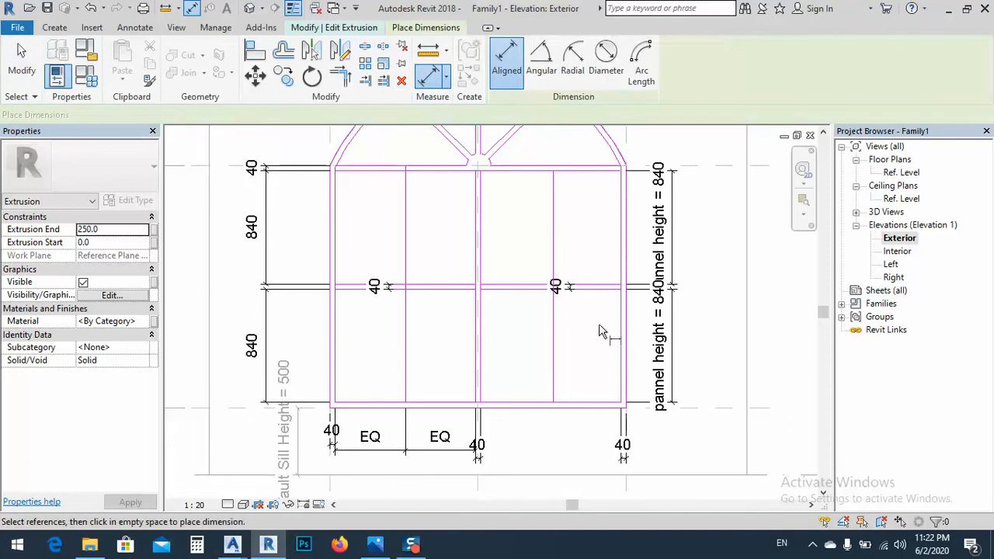
pyautogui.click(541, 379)
pyautogui.click(484, 367)
pyautogui.click(556, 458)
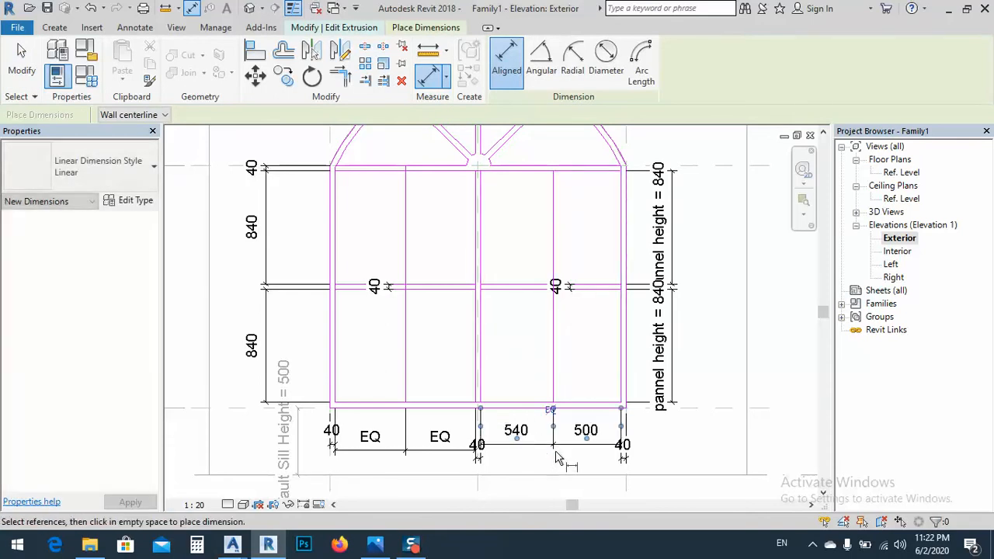
pyautogui.click(550, 409)
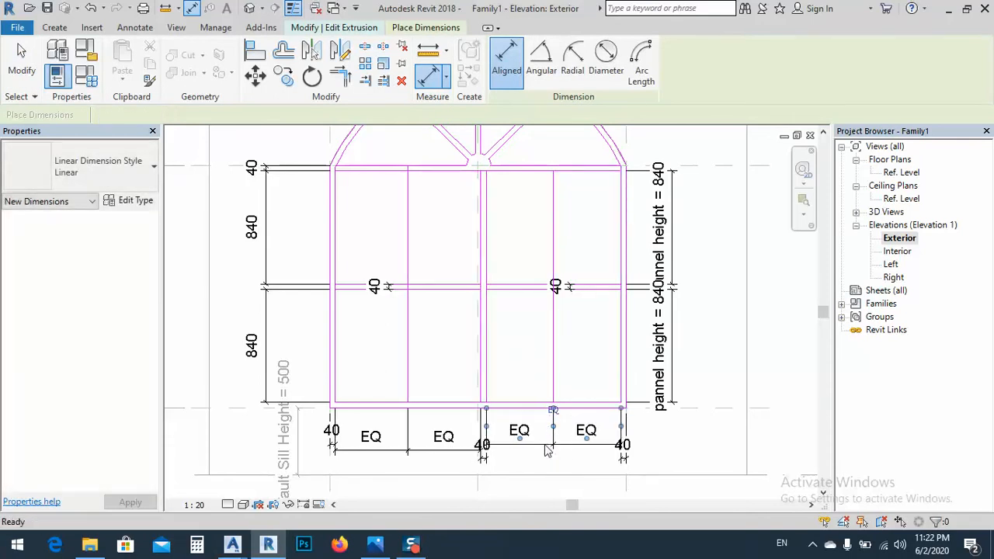
pyautogui.hotkey('ctrl', 'z')
# Set the spacing between the right vertical line and the right jamb to 520 mm, and delete the right panels' dimension string
pyautogui.press('Escape')
pyautogui.click(571, 444)
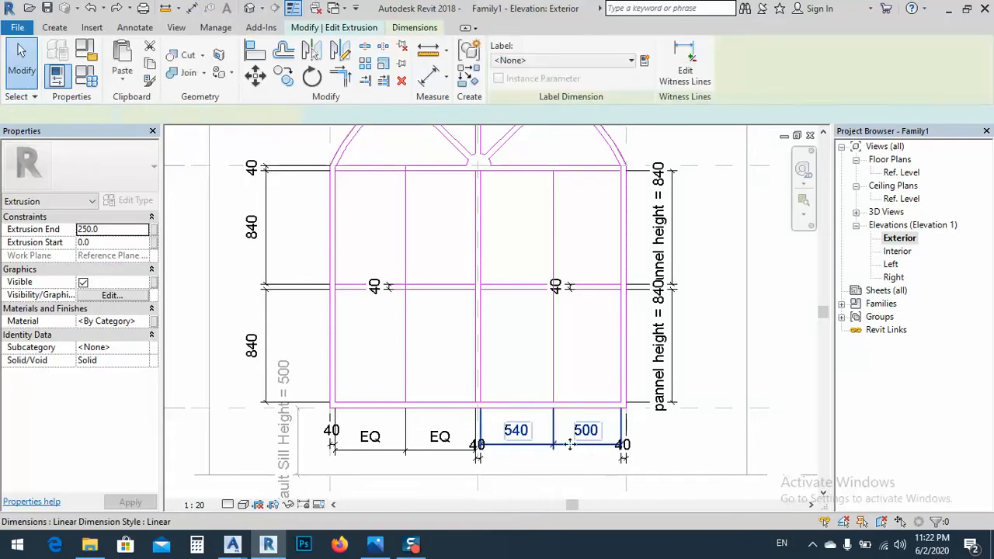
pyautogui.click(553, 389)
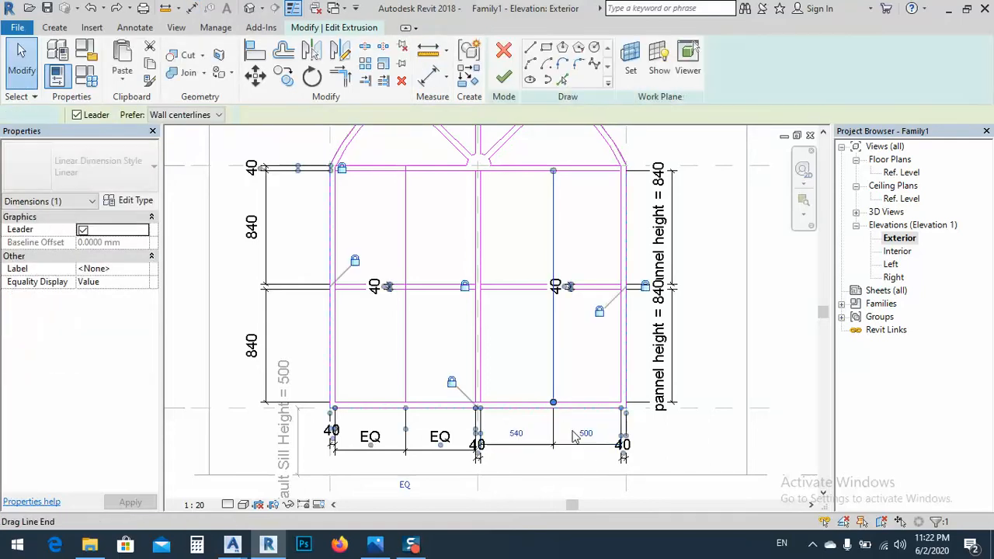
pyautogui.click(586, 436)
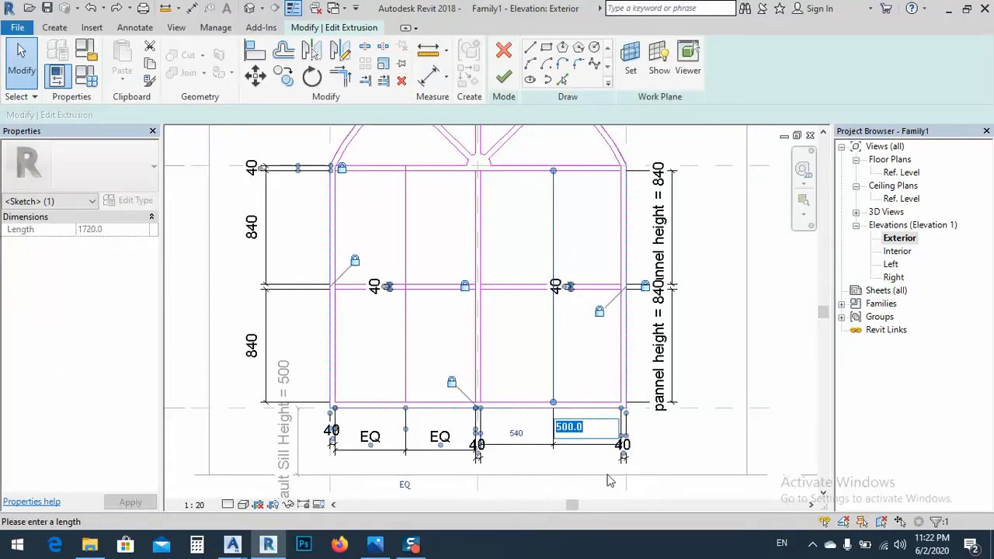
pyautogui.write('520')
pyautogui.press('Return')
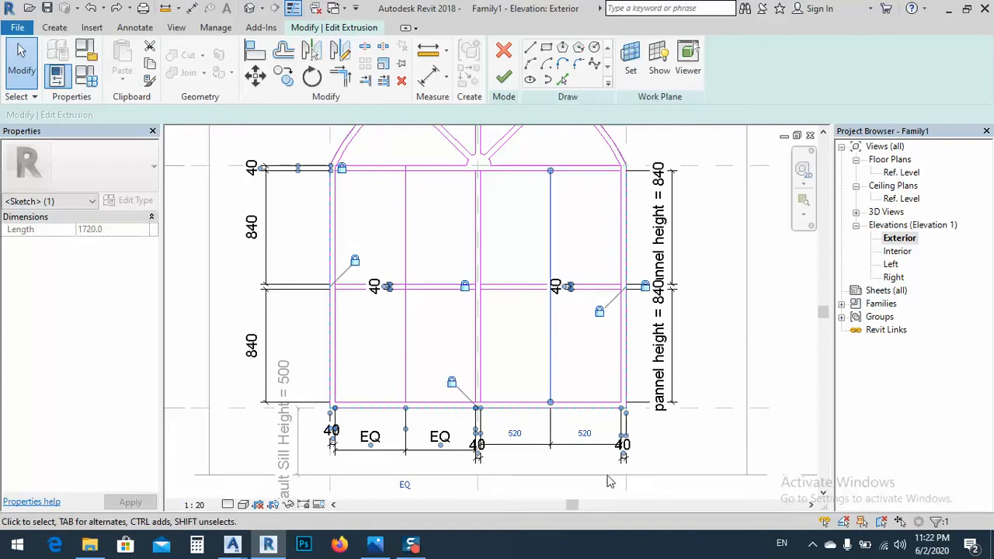
pyautogui.click(610, 482)
pyautogui.click(569, 447)
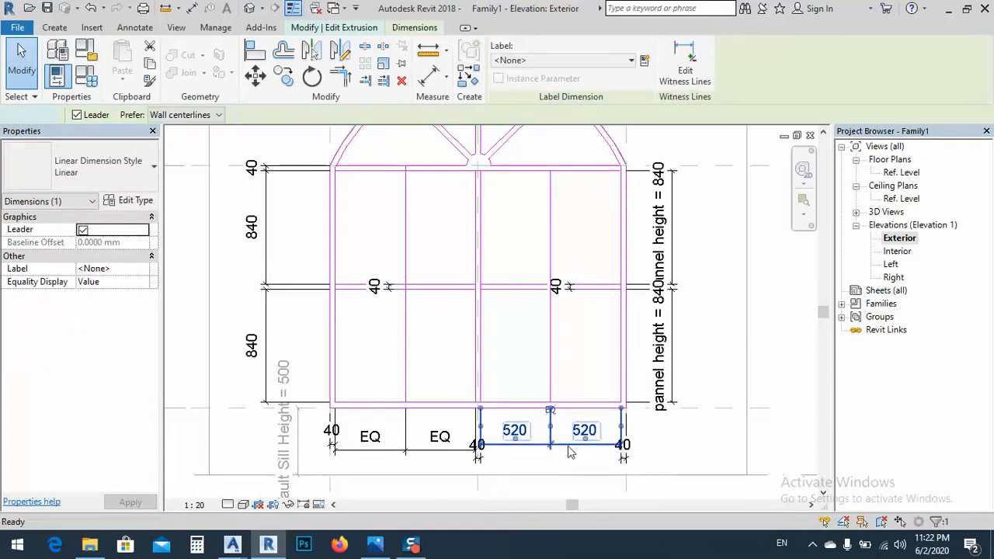
pyautogui.press('Delete')
# Dimension the mullion's right edge from the centre reference plane, placing the dimension below the existing ones
pyautogui.moveTo(494, 396); pyautogui.dragTo(504, 422, button='middle')
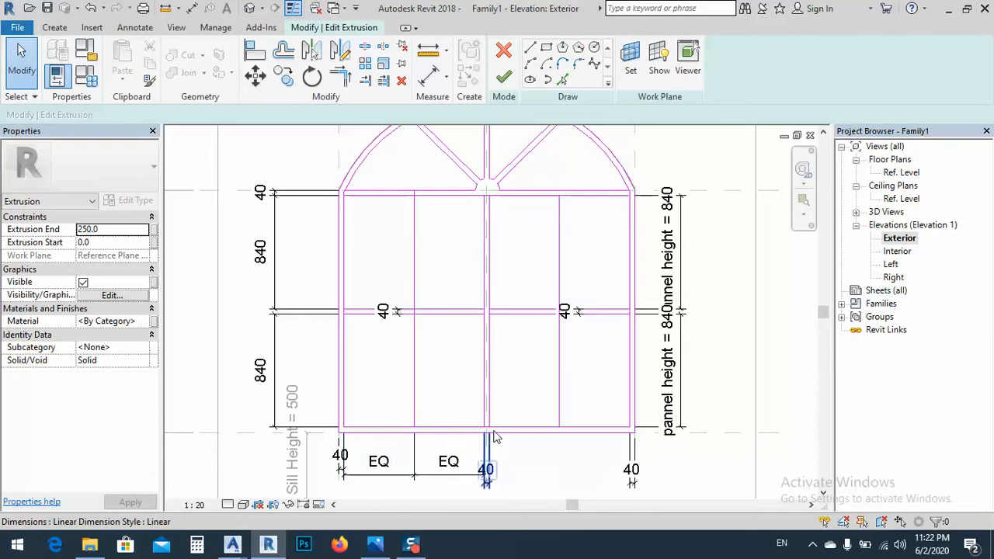
pyautogui.scroll(5, 495, 437)
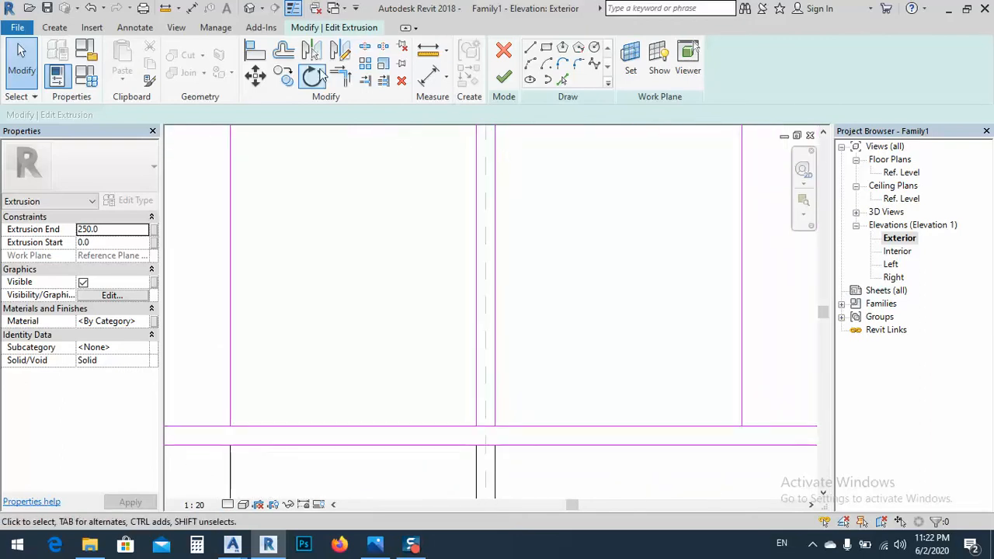
pyautogui.click(426, 77)
pyautogui.click(485, 249)
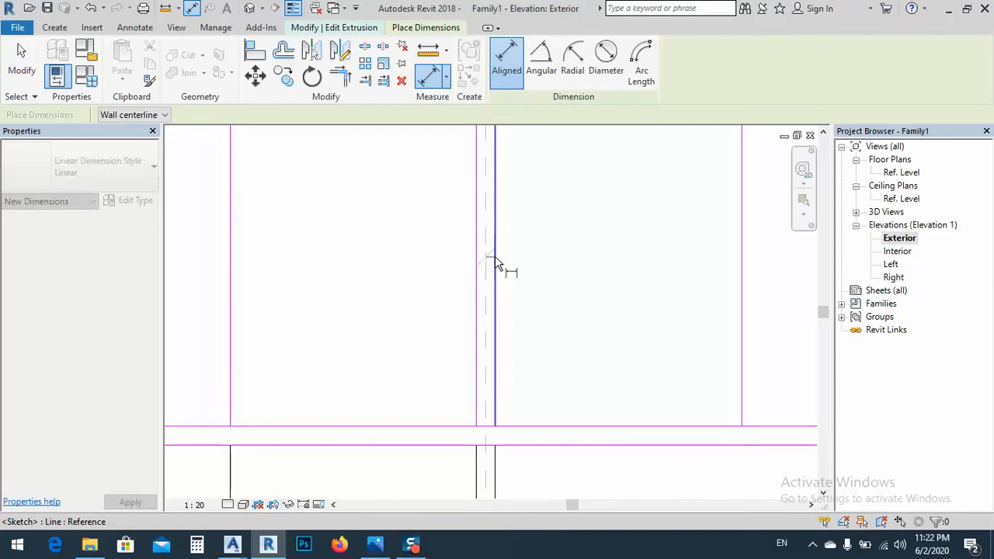
pyautogui.scroll(-3, 495, 228)
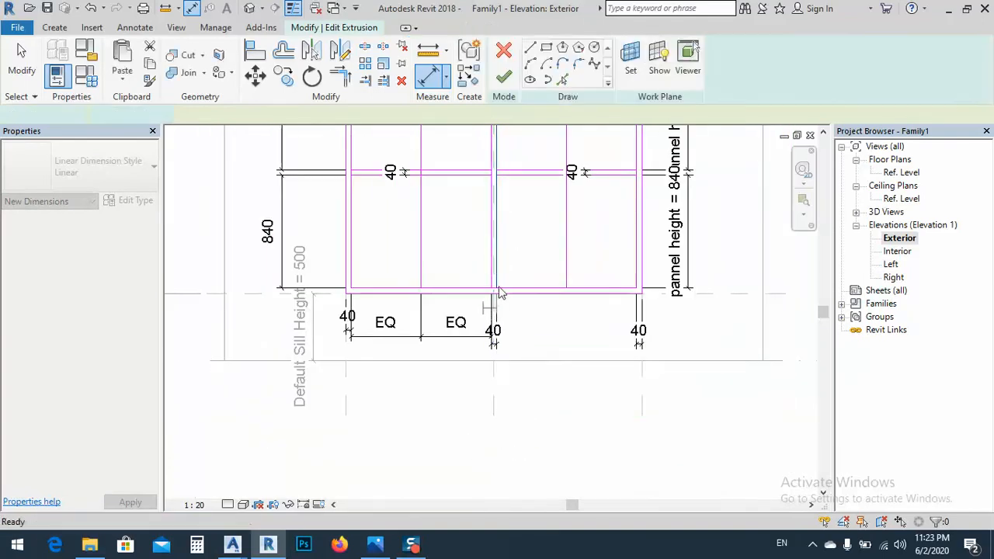
pyautogui.scroll(5, 483, 262)
pyautogui.click(494, 246)
pyautogui.scroll(-5, 491, 192)
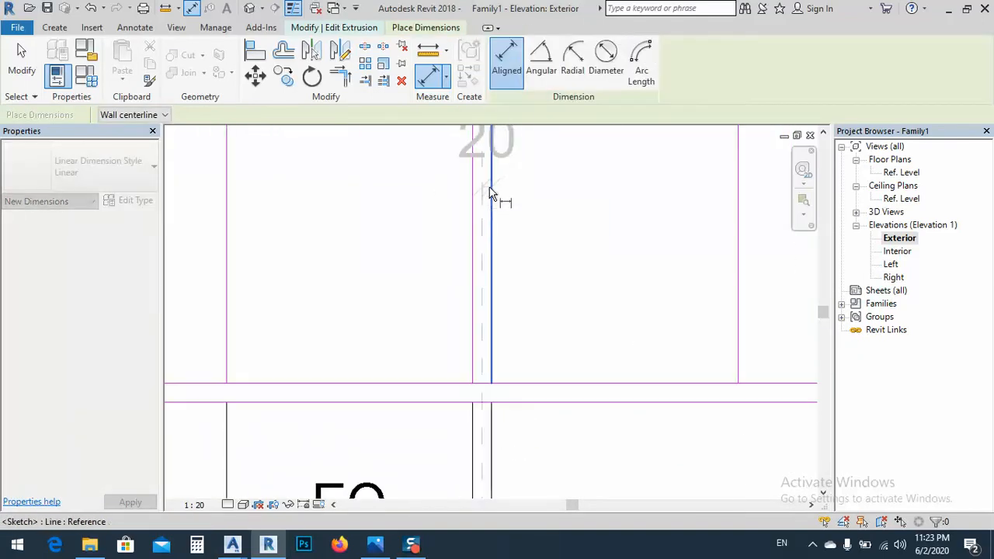
pyautogui.click(490, 403)
pyautogui.scroll(2, 489, 404)
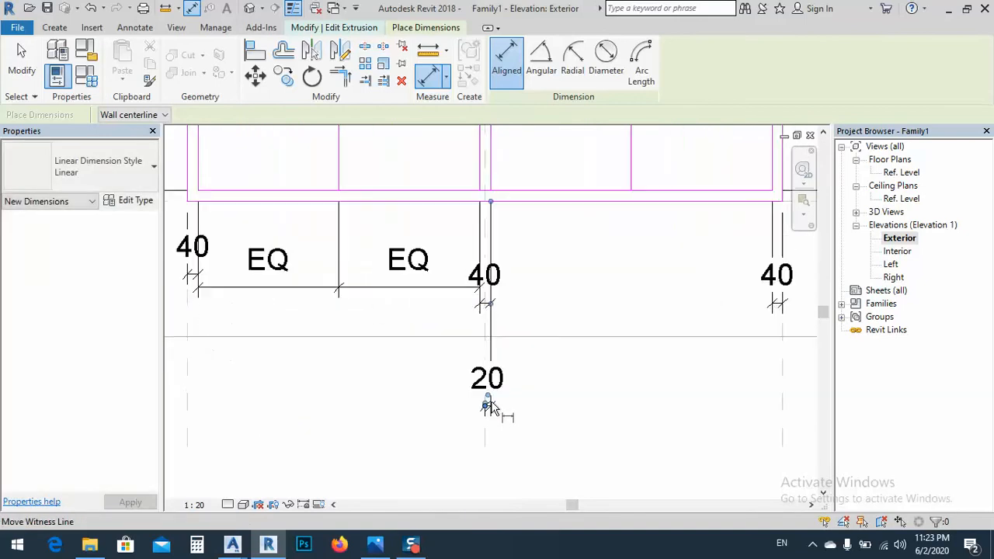
pyautogui.click(501, 393)
pyautogui.scroll(-3, 492, 341)
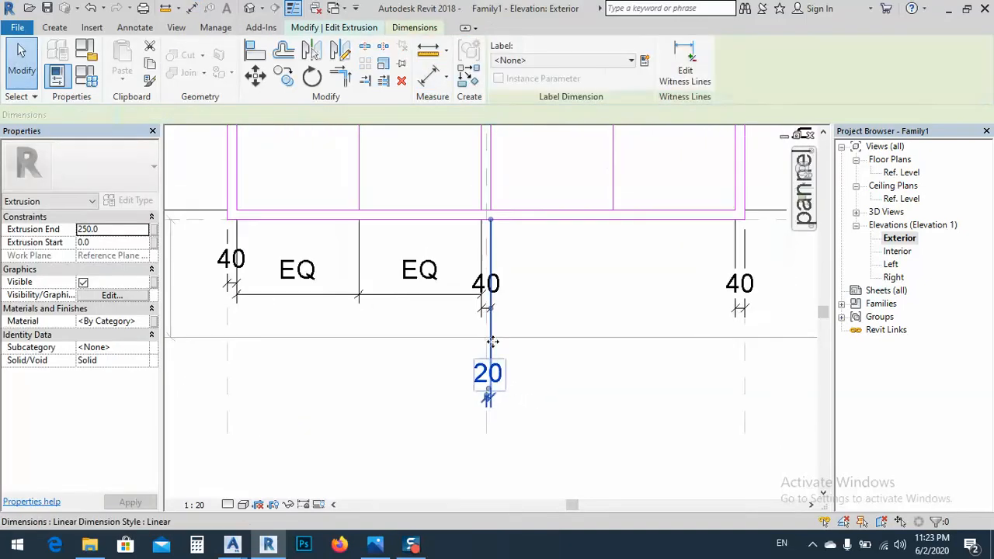
# Move the right vertical line off the panel's centre, to about 600 mm from the mullion's right edge
pyautogui.moveTo(564, 204); pyautogui.dragTo(533, 295, button='middle')
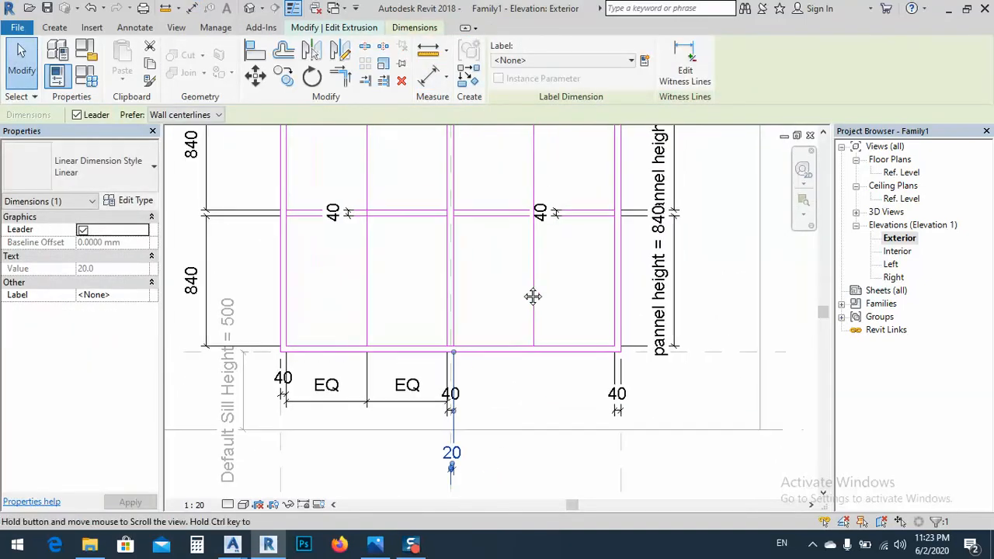
pyautogui.click(533, 288)
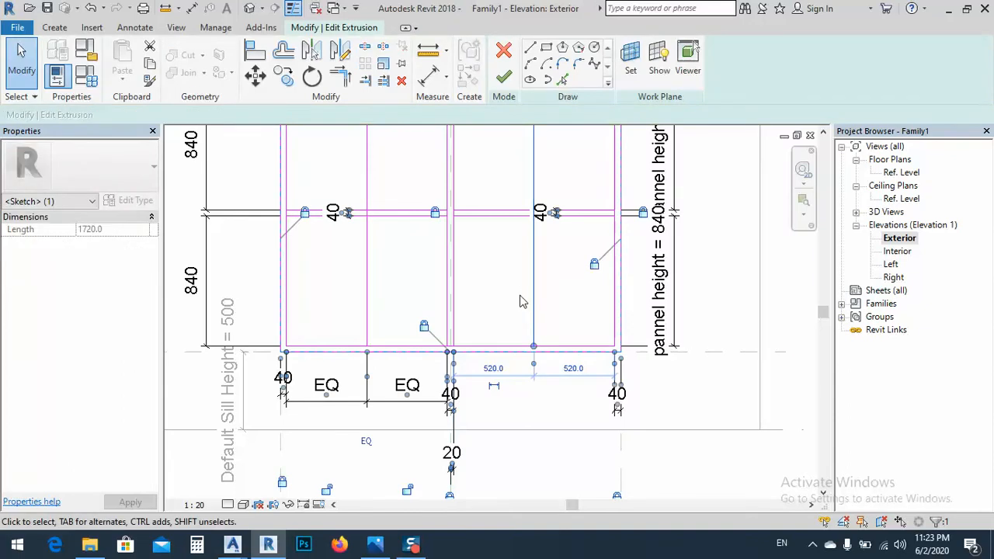
pyautogui.click(490, 333)
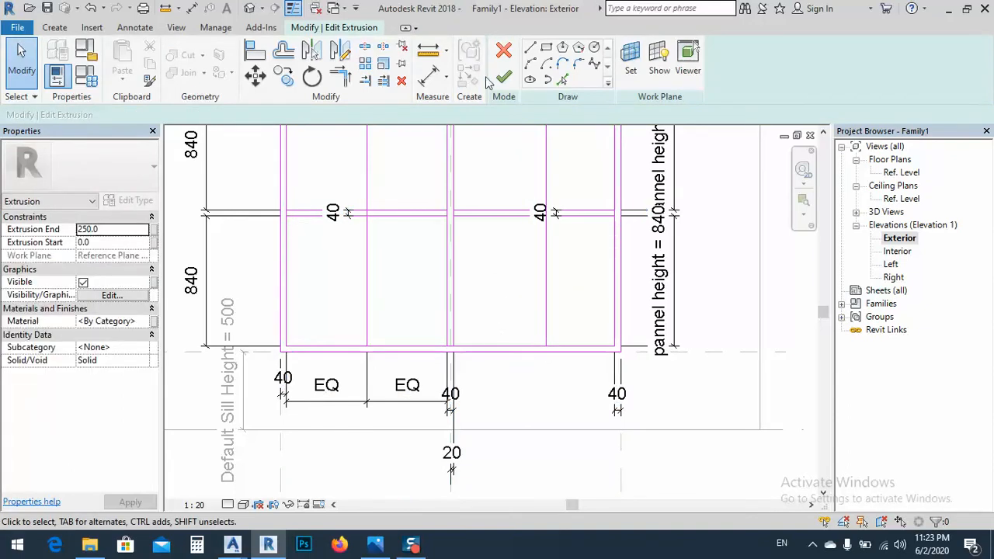
# Dimension the mullion's right edge, the right vertical line and the right jamb's inner edge together, and constrain the spacings equal
pyautogui.click(428, 75)
pyautogui.click(454, 336)
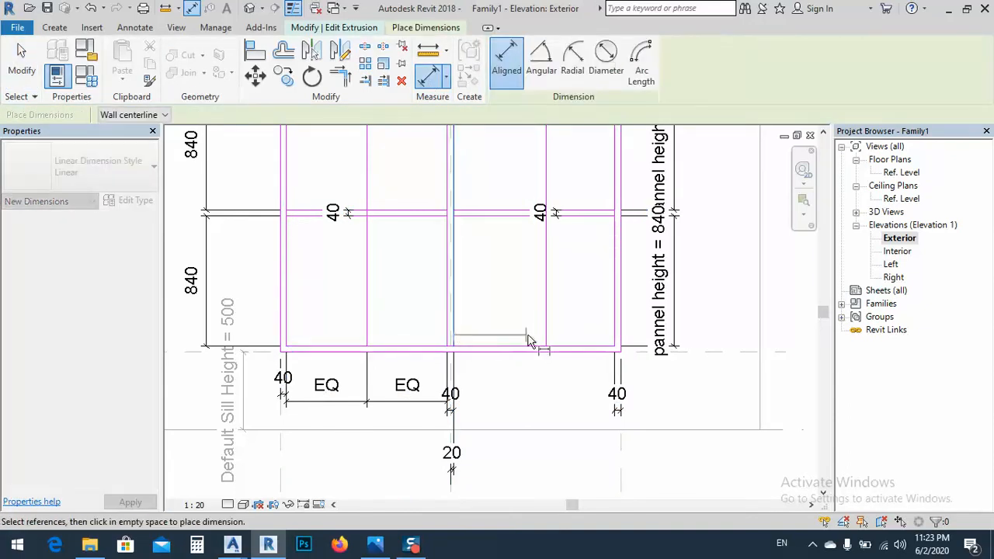
pyautogui.click(546, 340)
pyautogui.click(615, 340)
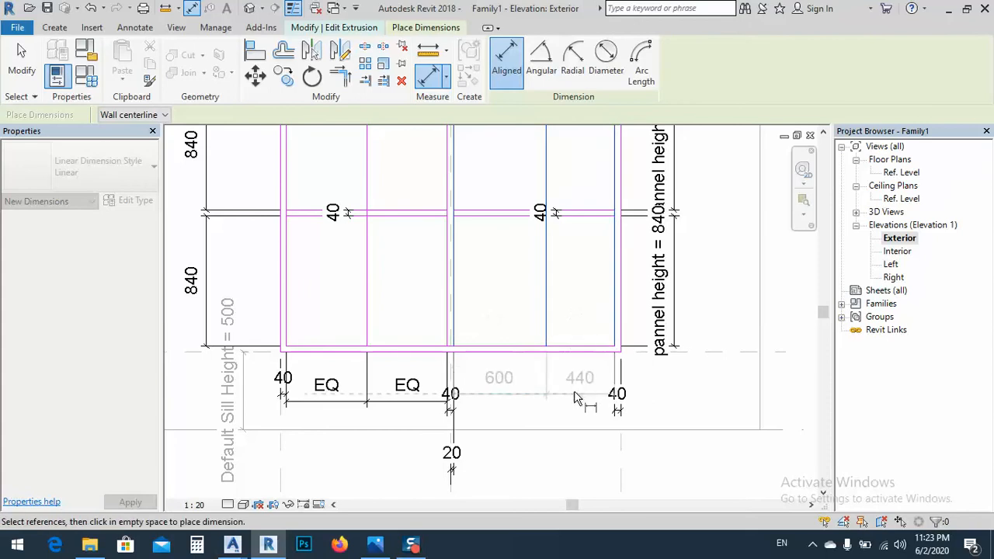
pyautogui.click(547, 396)
pyautogui.click(532, 435)
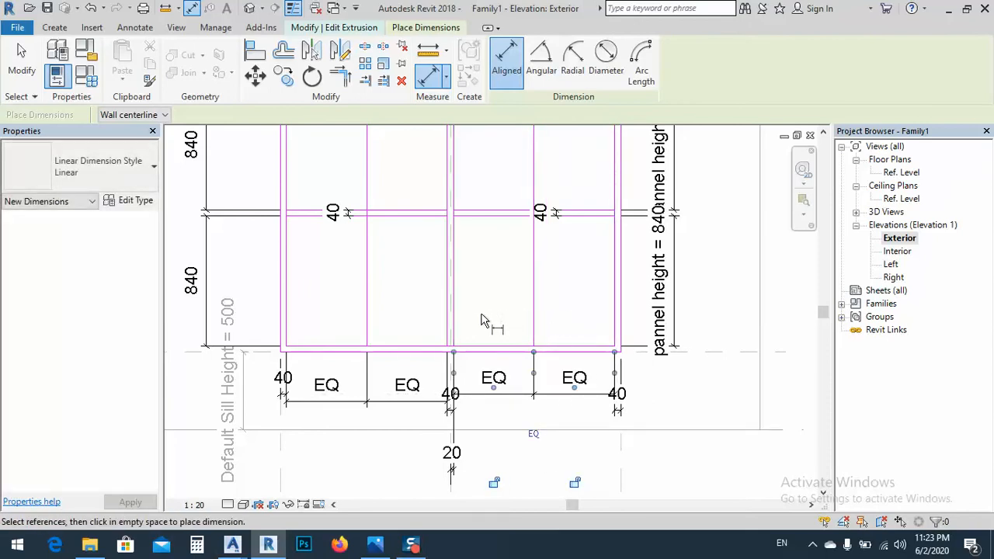
pyautogui.press('Escape')
pyautogui.press('Escape')
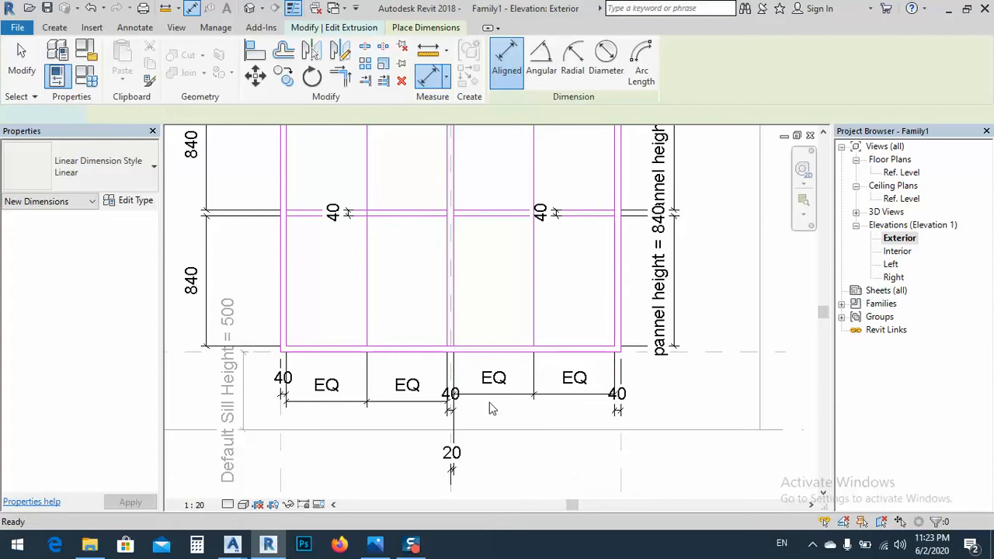
# Delete both equality dimension strings below the left and right panels
pyautogui.click(505, 398)
pyautogui.press('Delete')
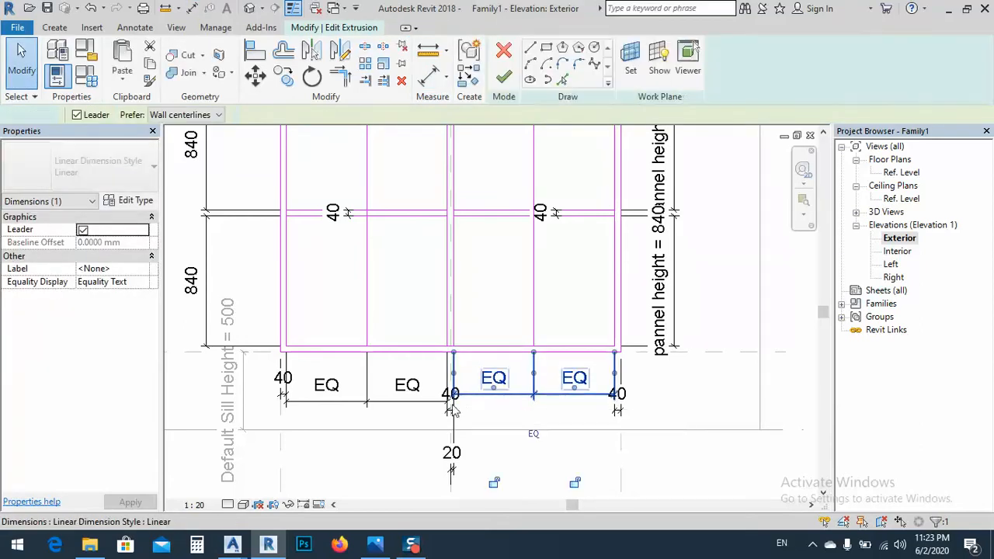
pyautogui.click(404, 403)
pyautogui.press('Delete')
# Offset lines 20 mm to each side of the left and right panels' vertical centrelines to form 40 mm bars
pyautogui.moveTo(418, 319)
pyautogui.mouseDown(button='middle')
pyautogui.moveTo(431, 450)
pyautogui.moveTo(414, 291)
pyautogui.mouseUp(button='middle')
pyautogui.scroll(-2, 393, 291)
pyautogui.click(562, 79)
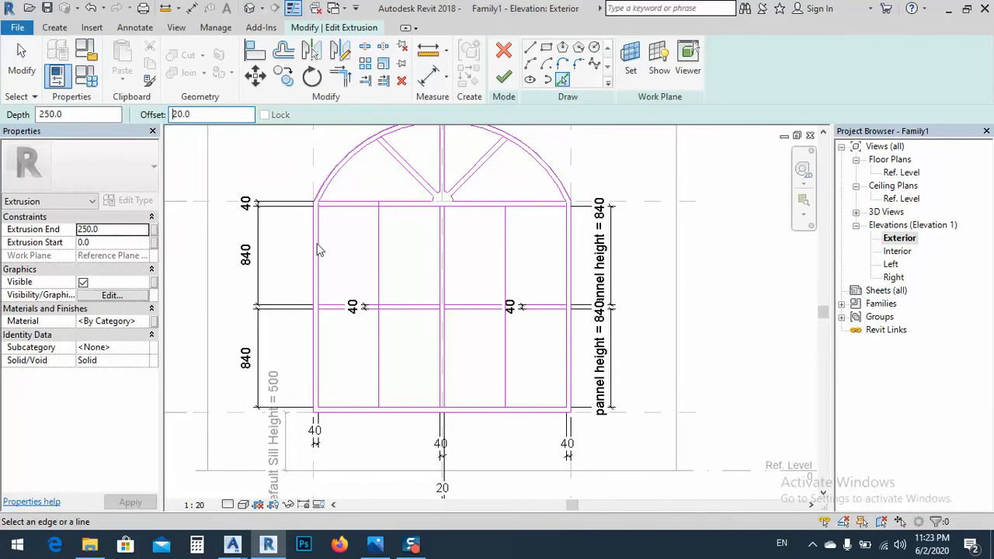
pyautogui.click(380, 280)
pyautogui.scroll(2, 381, 267)
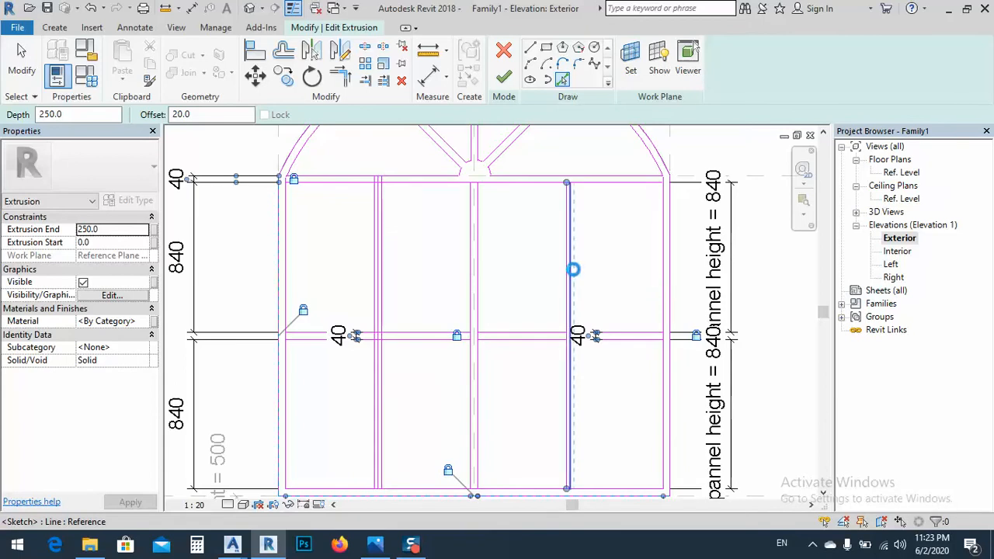
pyautogui.click(572, 268)
pyautogui.scroll(2, 579, 195)
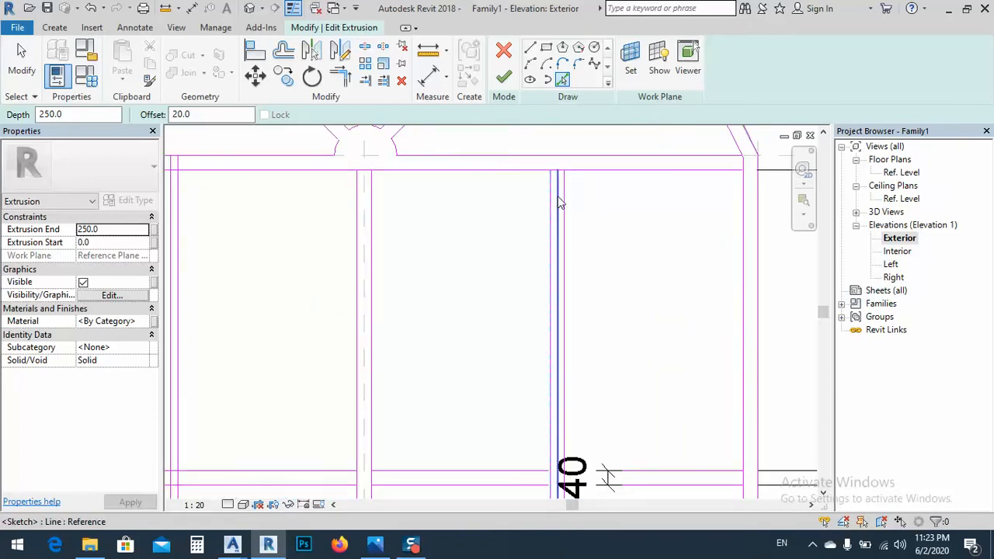
pyautogui.click(558, 194)
pyautogui.press('Escape')
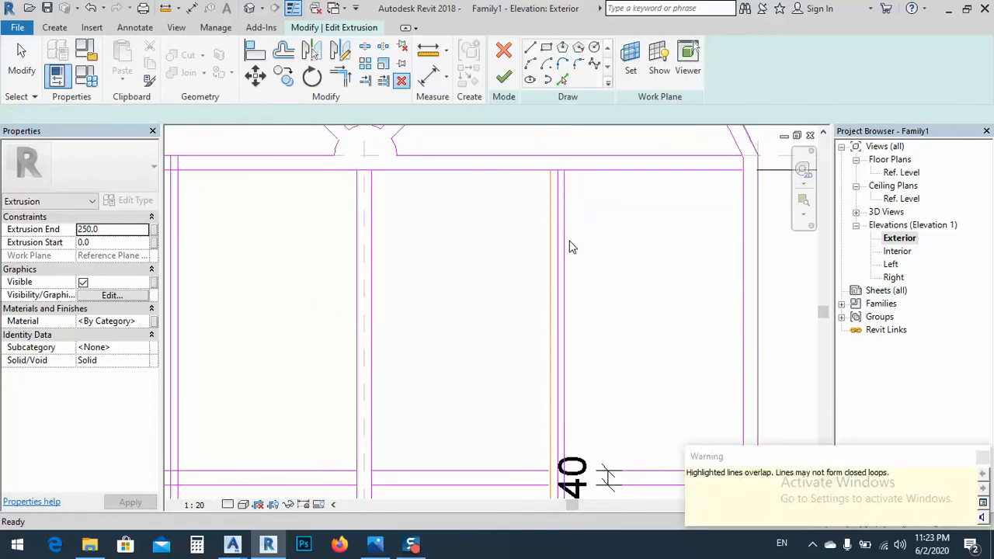
# Delete the overlapping duplicate line and the original centrelines inside the left and right bars
pyautogui.click(558, 253)
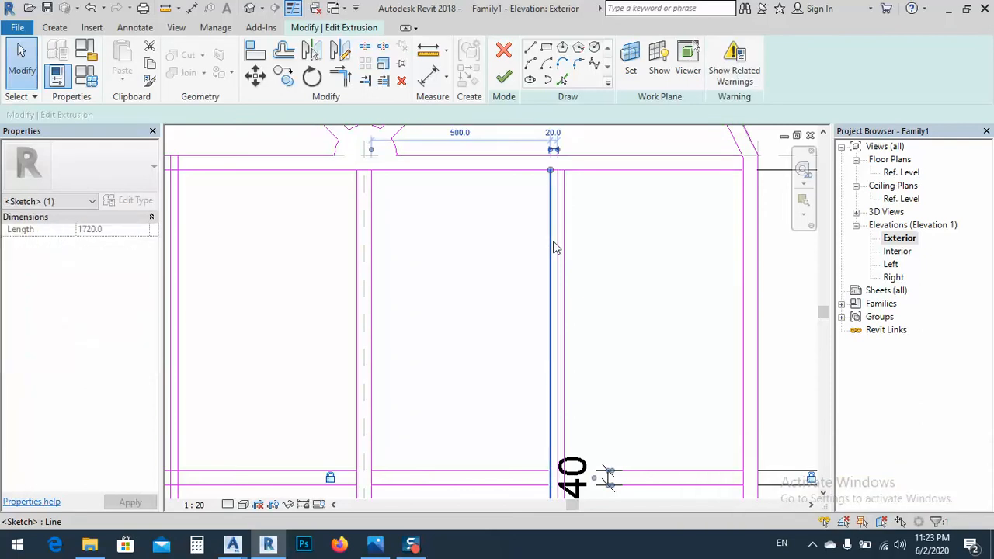
pyautogui.press('Escape')
pyautogui.scroll(-2, 590, 283)
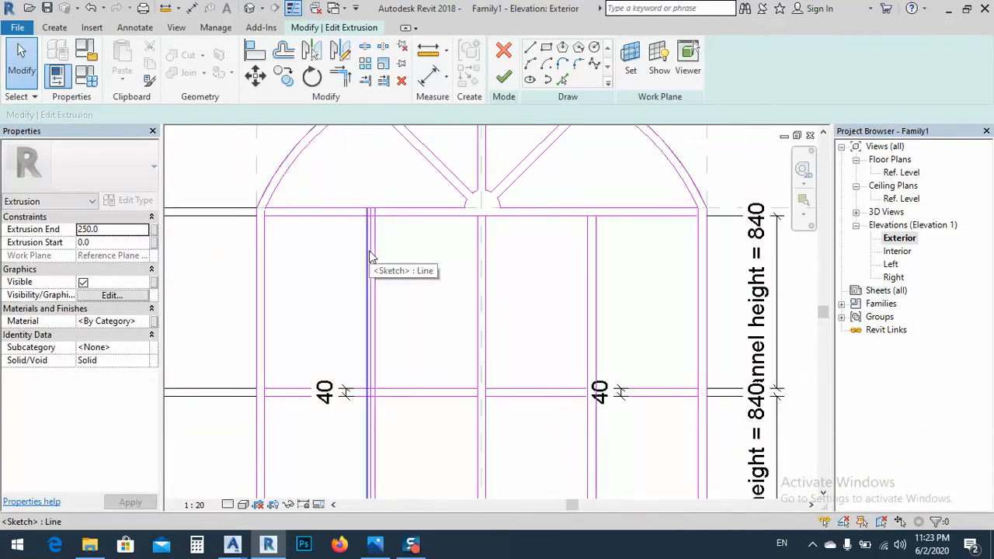
pyautogui.scroll(2, 374, 258)
pyautogui.scroll(3, 374, 257)
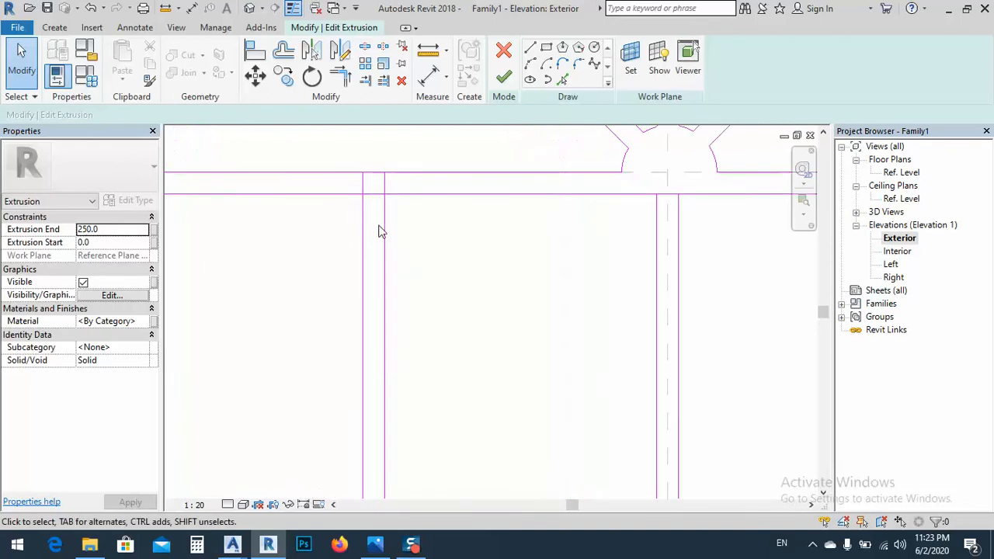
# Split the inner edges of the top and bottom rails between the edge lines of both vertical bars
pyautogui.press('s')
pyautogui.press('l')
pyautogui.click(377, 194)
pyautogui.scroll(-2, 271, 254)
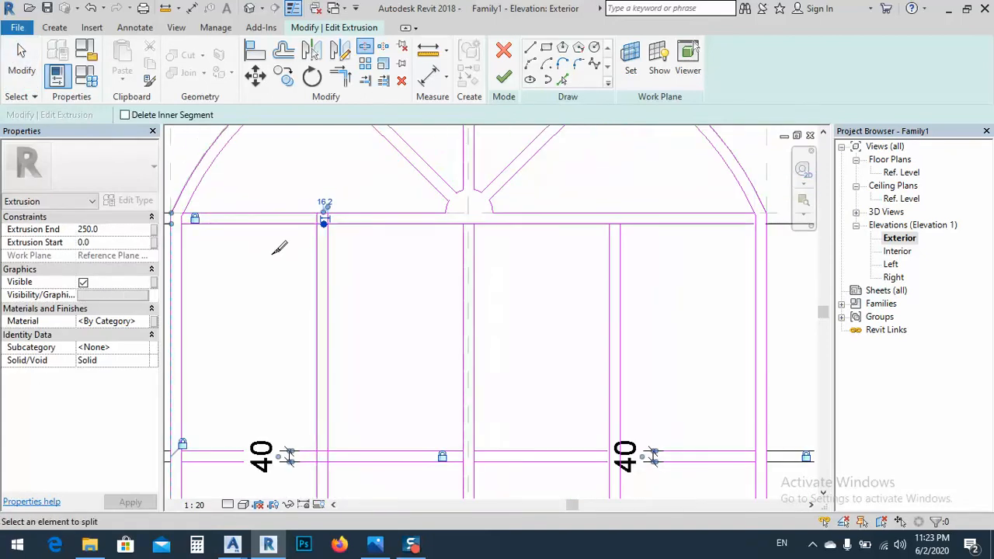
pyautogui.scroll(2, 626, 221)
pyautogui.click(624, 222)
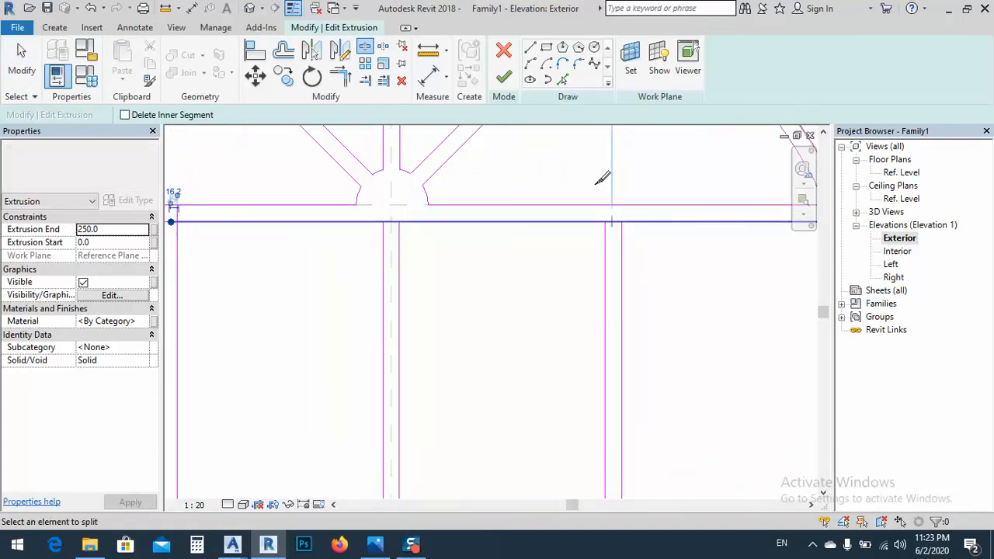
pyautogui.scroll(-3, 594, 171)
pyautogui.scroll(3, 450, 413)
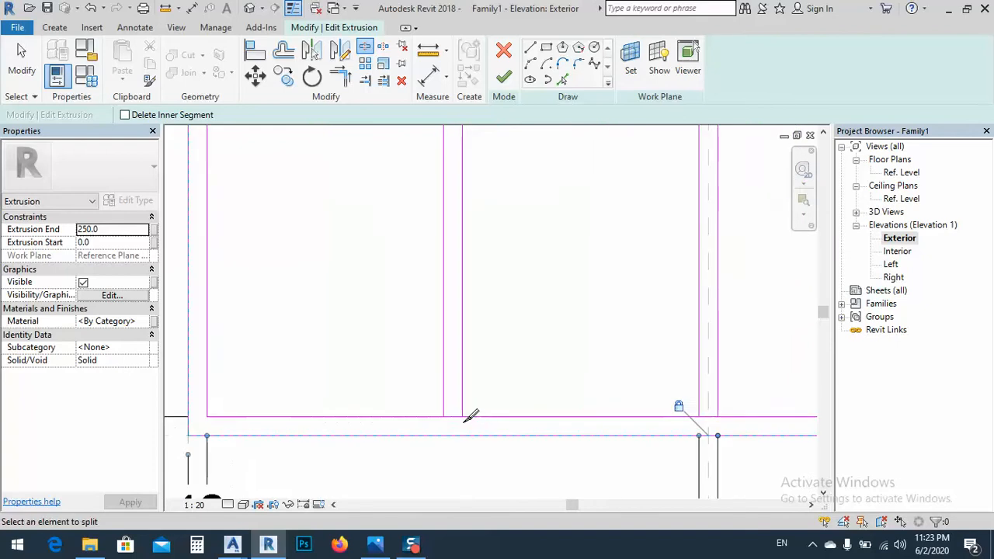
pyautogui.click(453, 416)
pyautogui.scroll(-3, 376, 401)
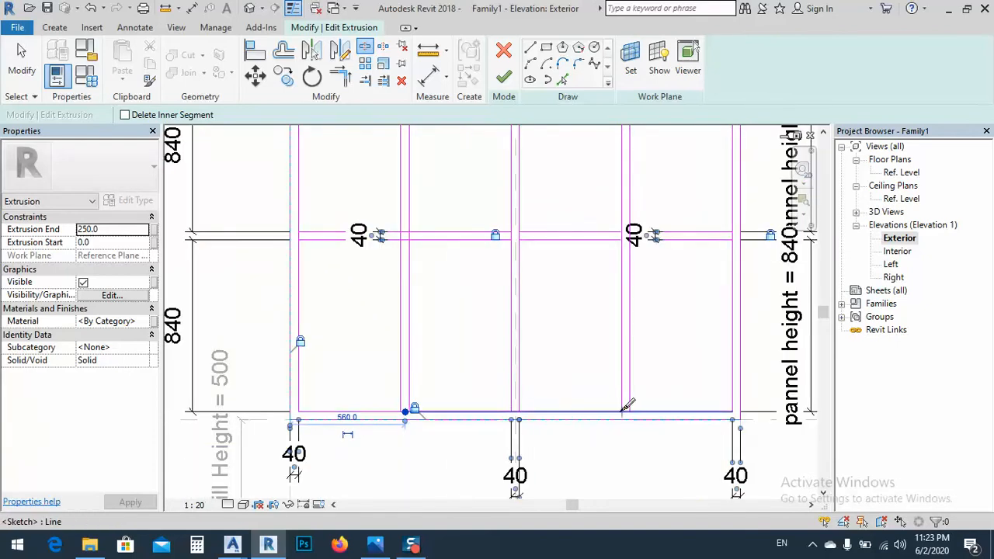
pyautogui.scroll(3, 632, 407)
pyautogui.click(633, 412)
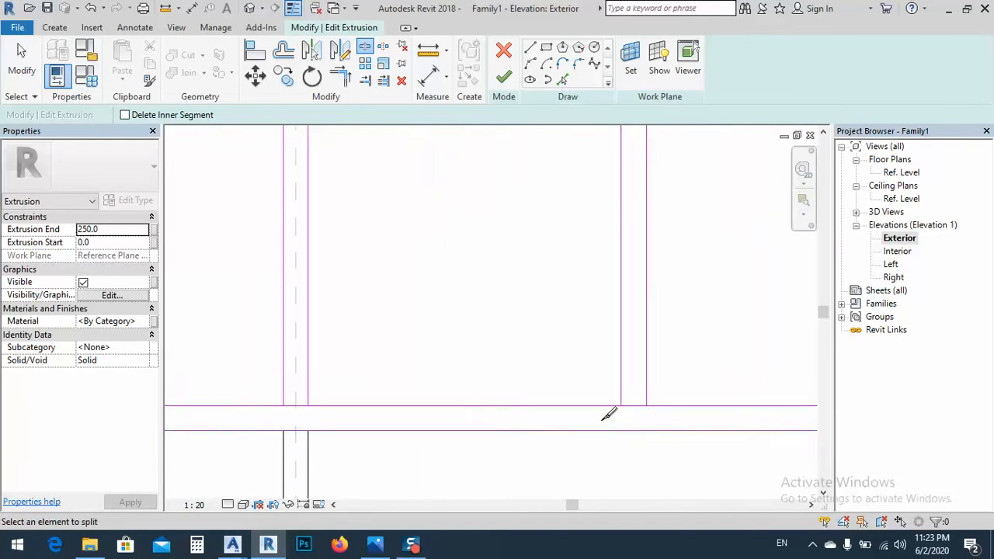
# Trim the bottom rail's inner edge to the edges of the right and left vertical bars as clean corners
pyautogui.press('Escape')
pyautogui.press('t')
pyautogui.press('r')
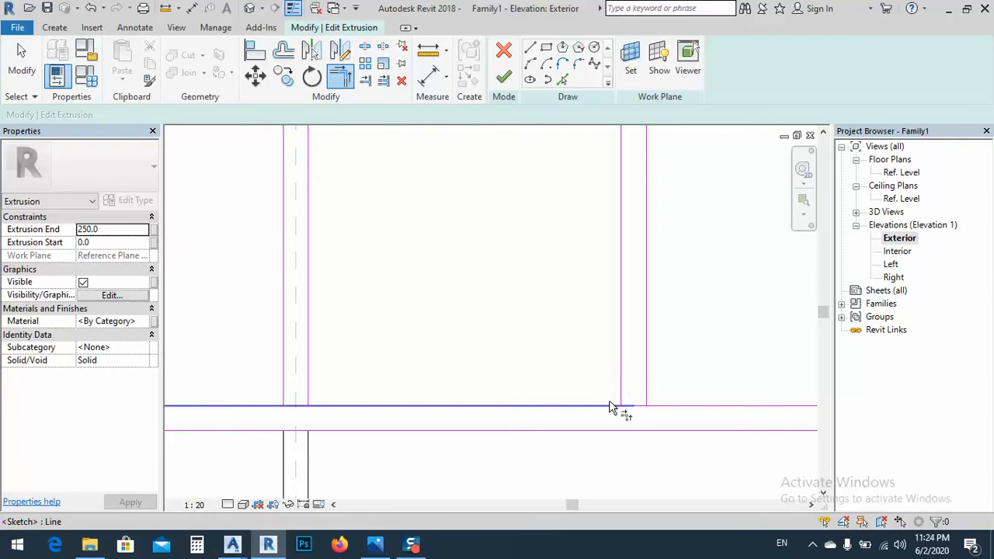
pyautogui.click(611, 406)
pyautogui.click(648, 395)
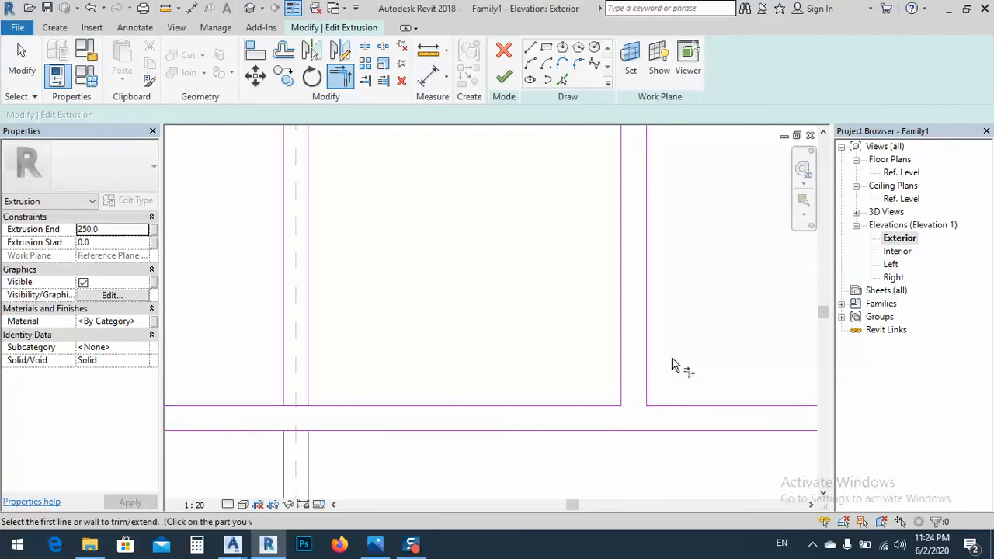
pyautogui.scroll(-2, 660, 370)
pyautogui.click(332, 376)
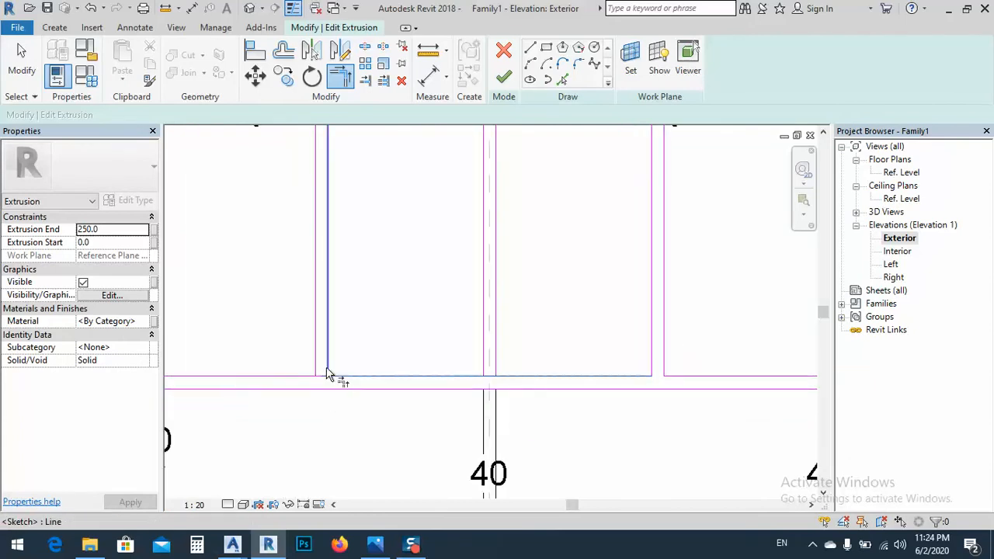
pyautogui.click(329, 371)
pyautogui.click(304, 376)
pyautogui.click(315, 368)
pyautogui.scroll(-2, 373, 426)
pyautogui.scroll(-3, 373, 434)
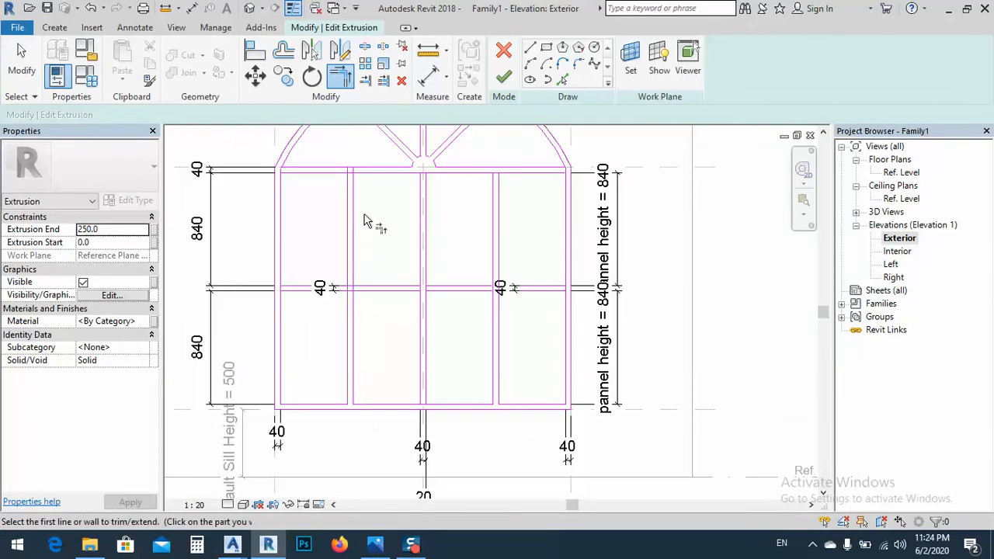
# Trim the top rail's lower edge to the edges of the left and right vertical bars as clean corners
pyautogui.scroll(4, 342, 178)
pyautogui.click(337, 182)
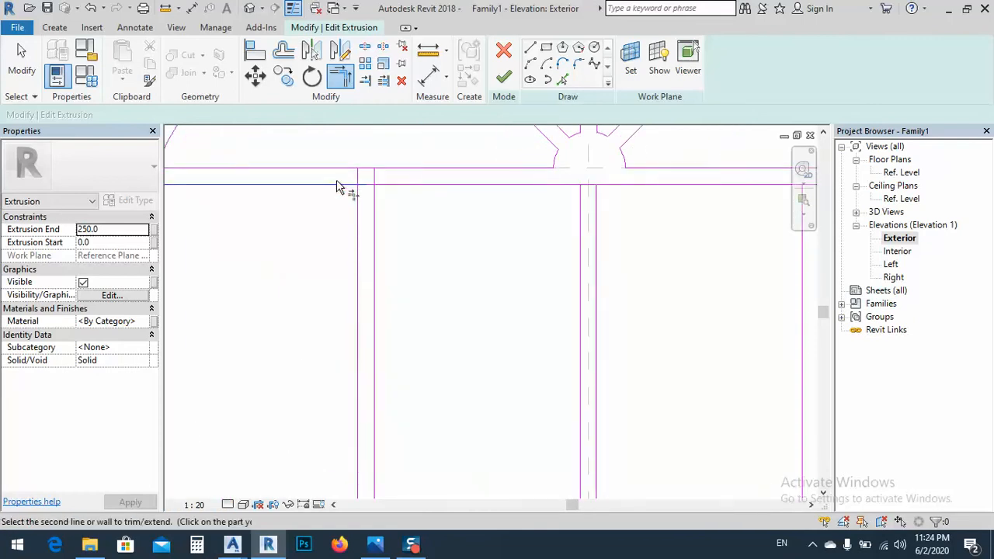
pyautogui.click(358, 196)
pyautogui.click(375, 205)
pyautogui.click(384, 194)
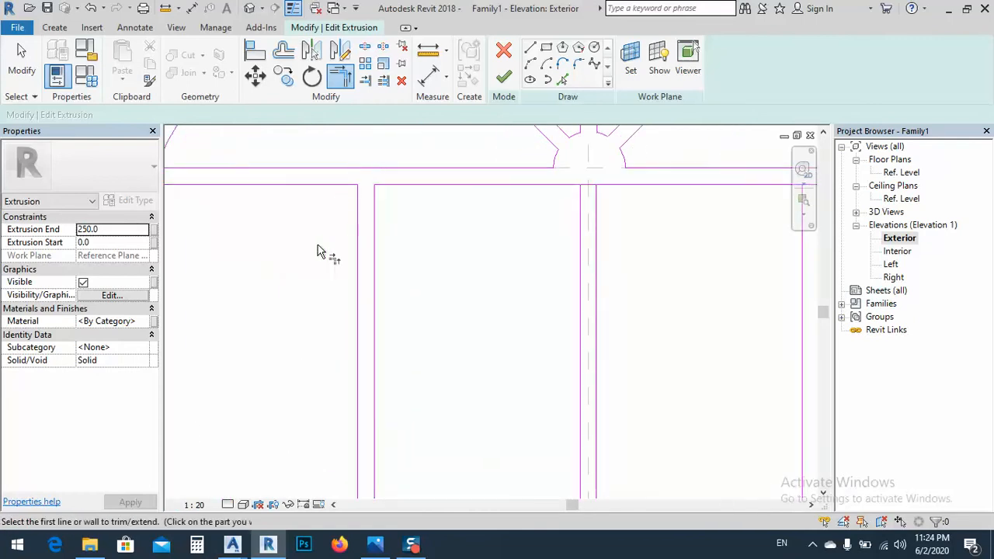
pyautogui.scroll(-2, 572, 228)
pyautogui.click(594, 233)
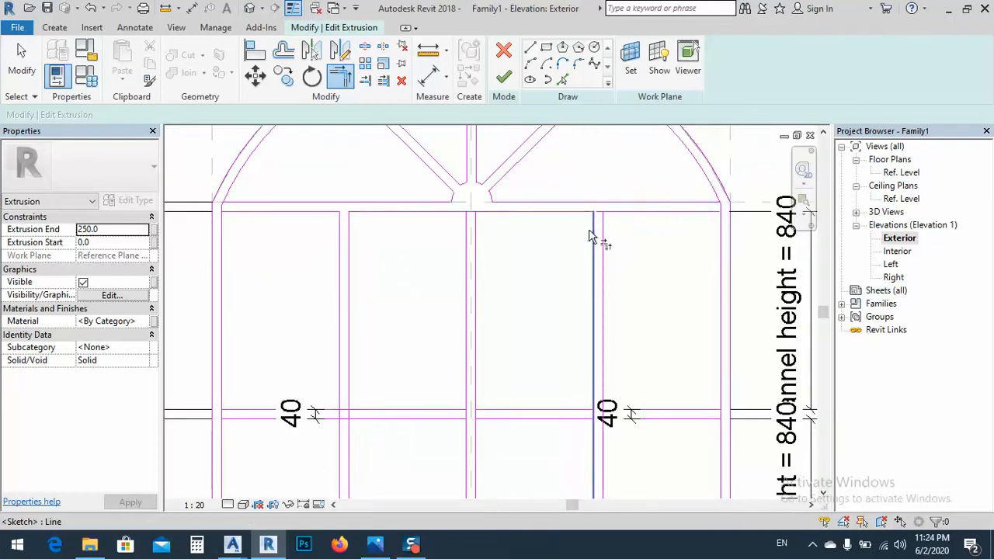
pyautogui.scroll(5, 470, 220)
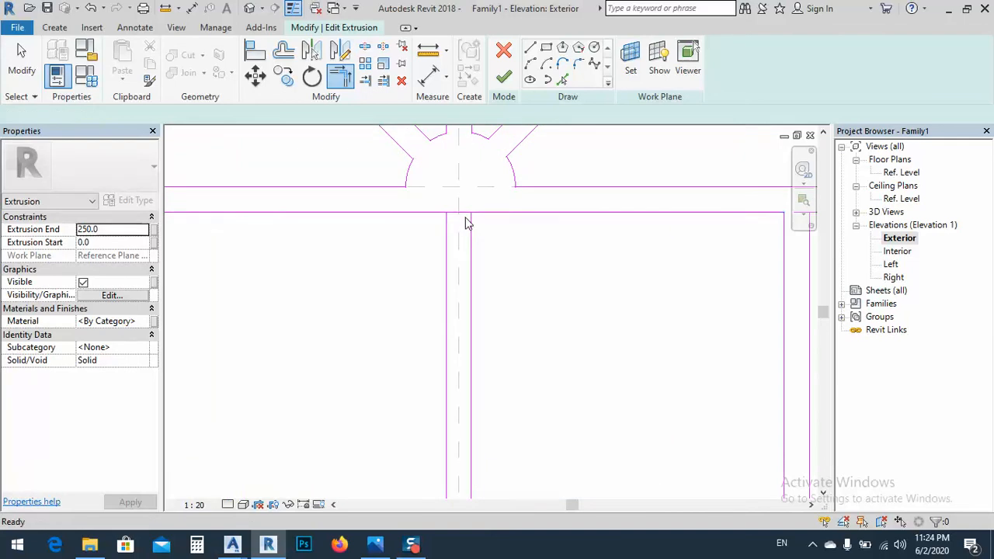
# Split the top rail's lower edge at the central mullion and trim it to both mullion edges
pyautogui.press('Escape')
pyautogui.scroll(1, 460, 221)
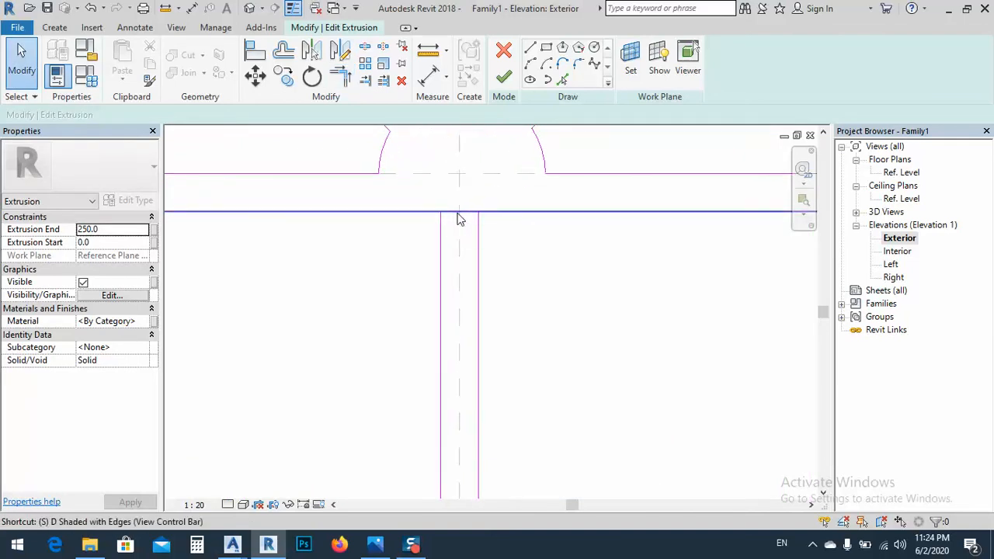
pyautogui.press('s')
pyautogui.press('l')
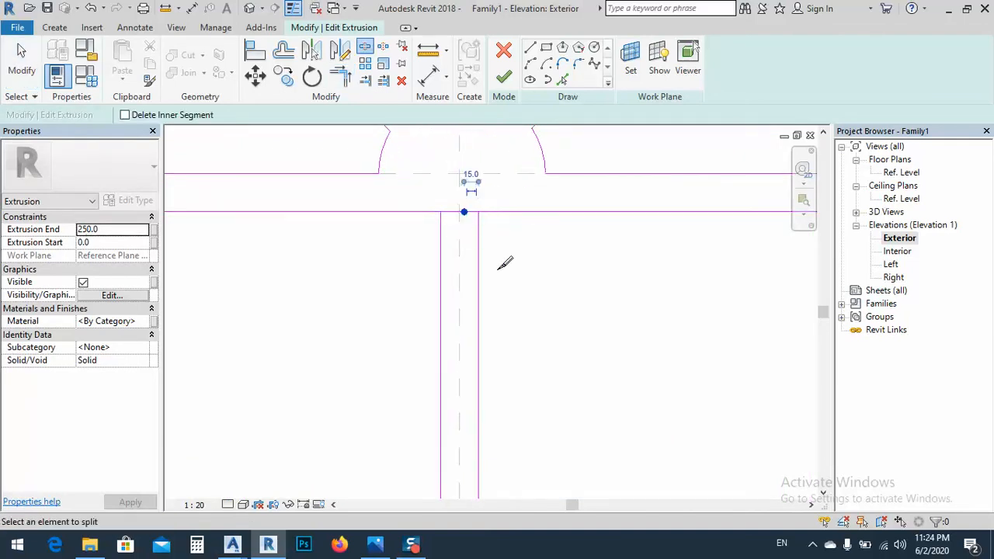
pyautogui.click(339, 82)
pyautogui.click(422, 216)
pyautogui.click(441, 241)
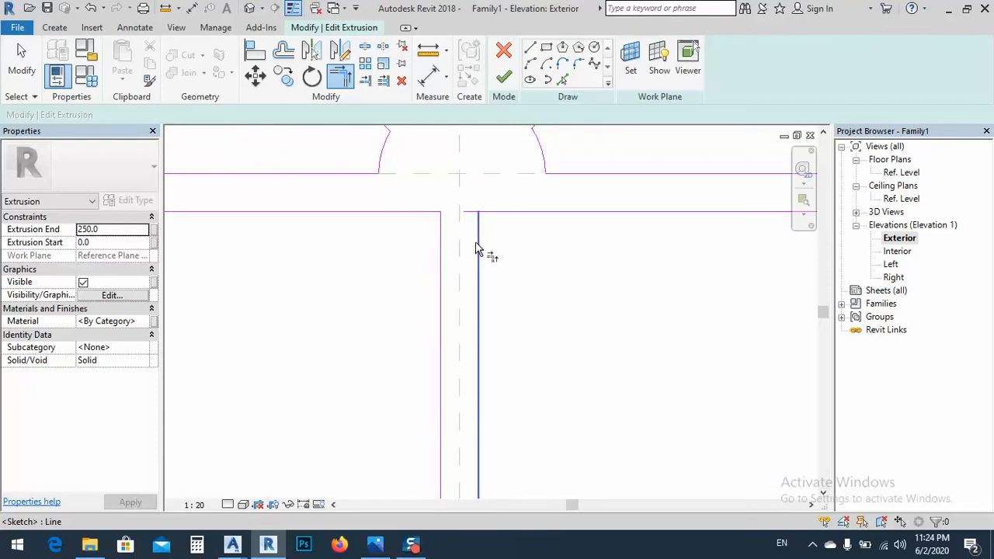
pyautogui.scroll(-5, 501, 220)
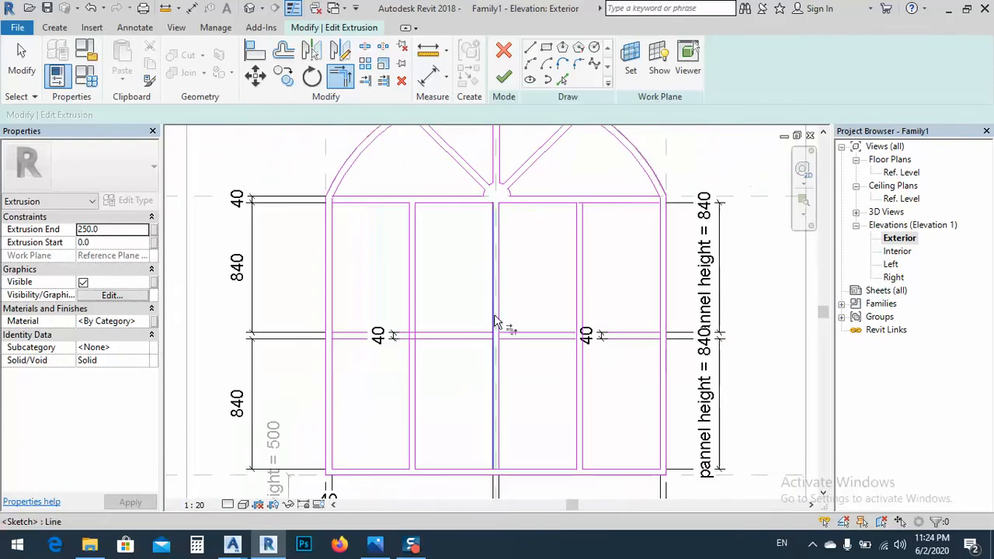
# Move the text of the middle rail's 40 mm dimension clear of the right vertical bar
pyautogui.scroll(5, 586, 363)
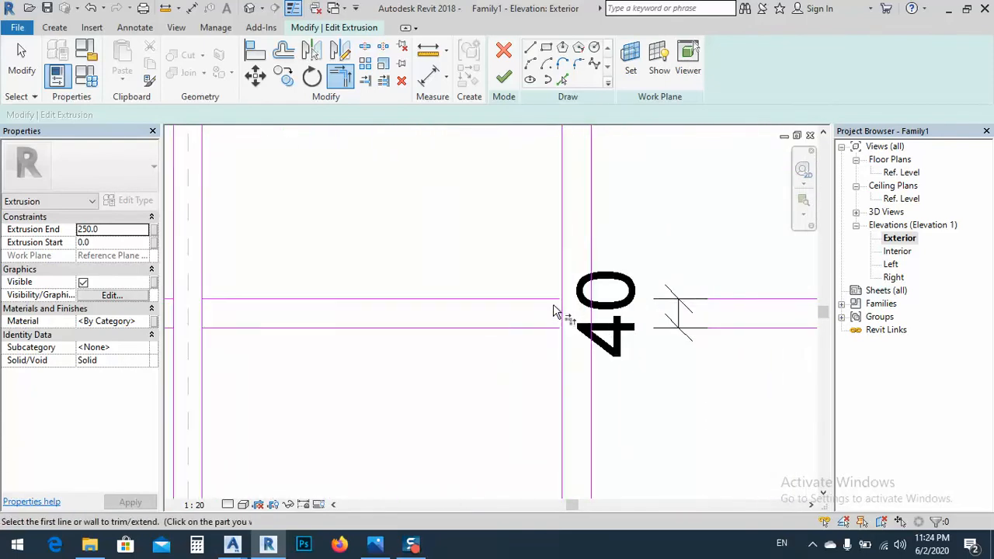
pyautogui.press('Escape')
pyautogui.press('Escape')
pyautogui.click(640, 323)
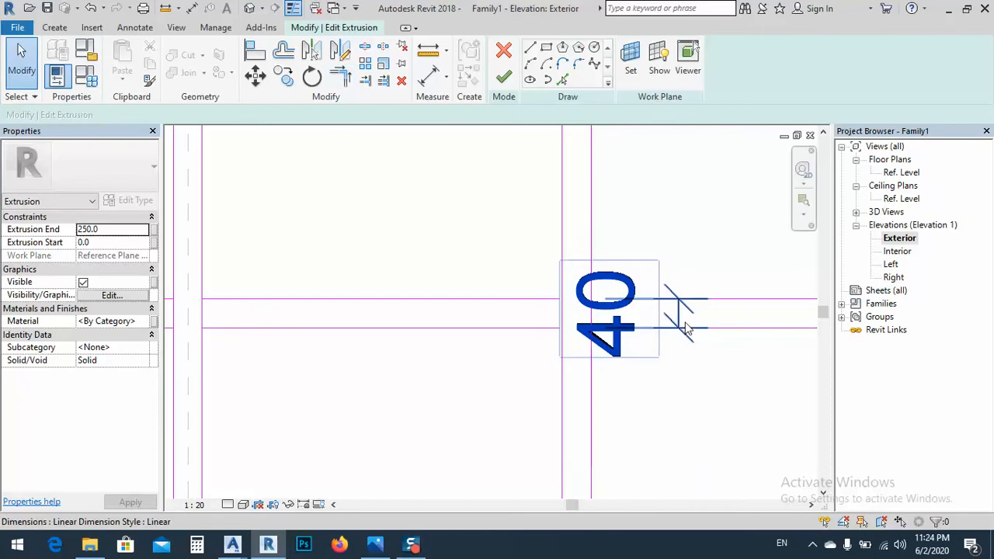
pyautogui.click(678, 324)
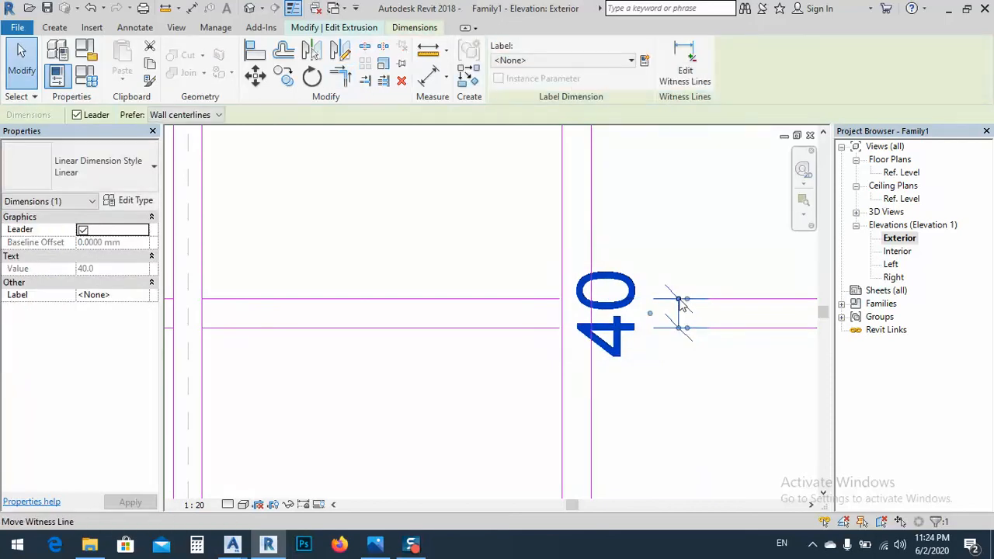
pyautogui.moveTo(650, 314); pyautogui.dragTo(816, 316)
pyautogui.moveTo(557, 329); pyautogui.dragTo(524, 285, button='middle')
pyautogui.press('Escape')
# Split the middle rail's edges at the right bar and the mullion's edges at the middle rail
pyautogui.scroll(2, 508, 328)
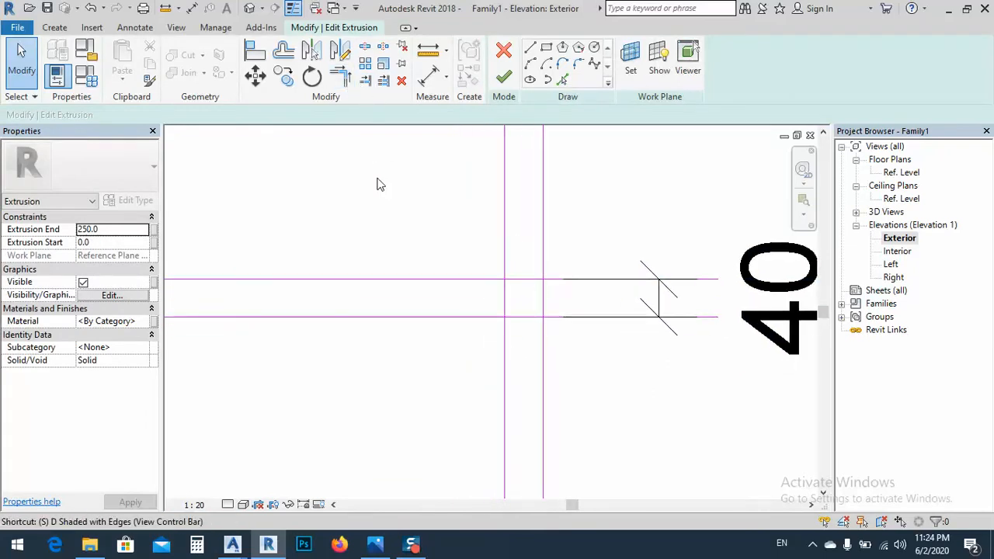
pyautogui.press('l')
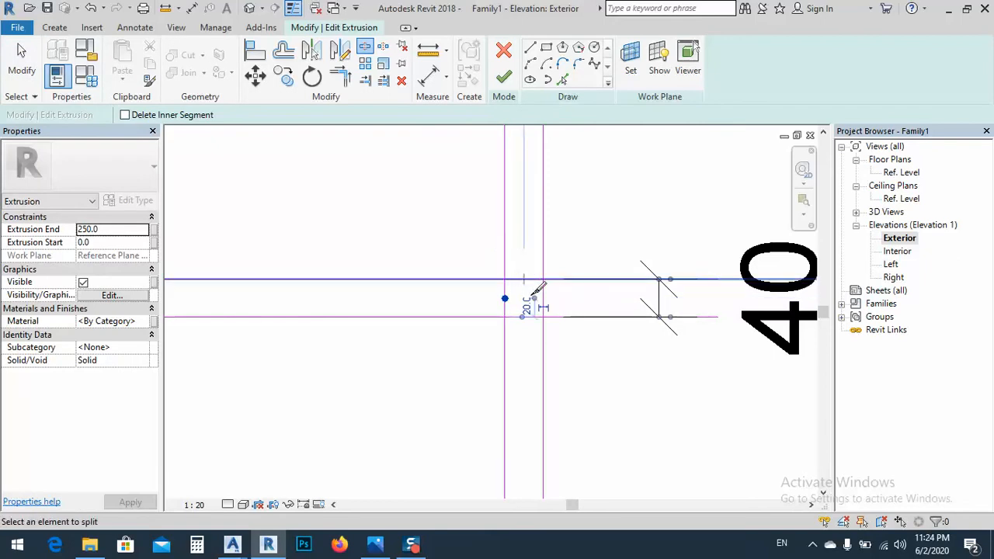
pyautogui.scroll(-2, 653, 242)
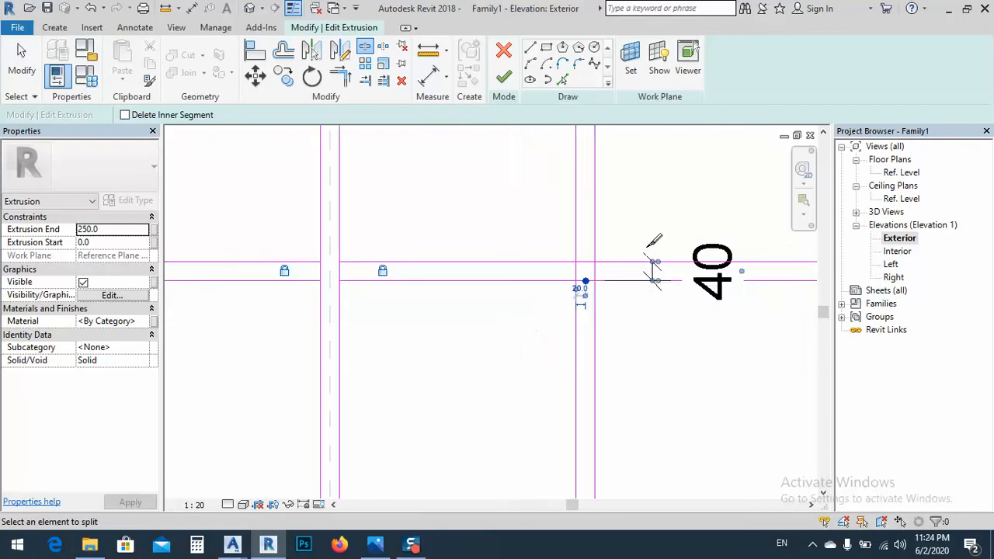
pyautogui.scroll(-3, 647, 247)
pyautogui.scroll(5, 453, 252)
pyautogui.scroll(3, 437, 267)
pyautogui.click(375, 277)
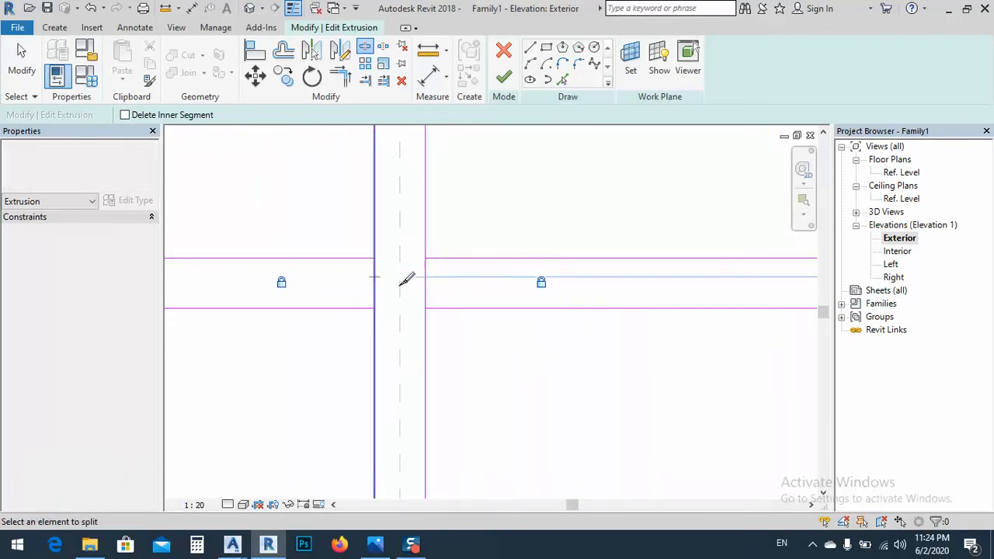
pyautogui.click(425, 282)
# Trim the mullion's edges to the middle rail's edges so their crossing is left open with clean corners
pyautogui.press('t')
pyautogui.press('r')
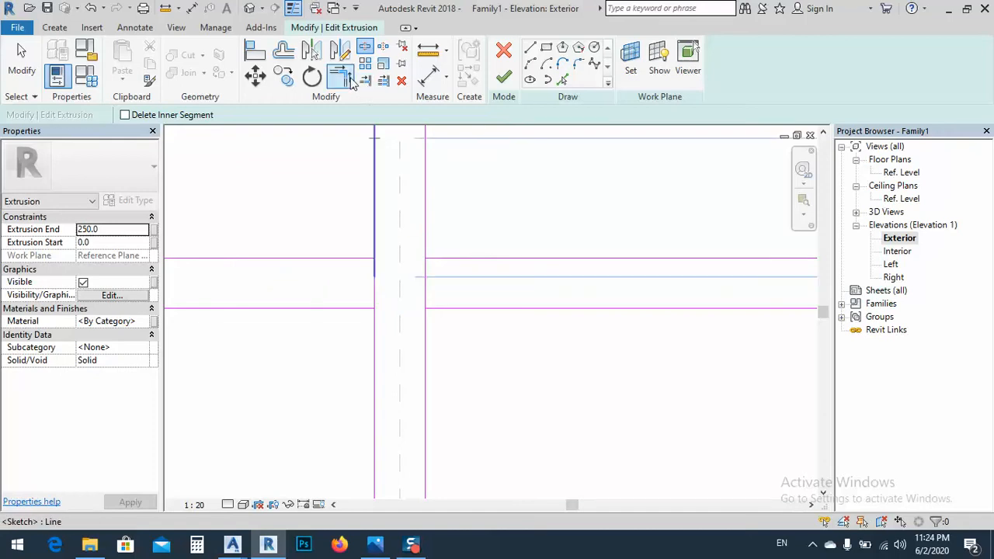
pyautogui.click(360, 313)
pyautogui.click(374, 330)
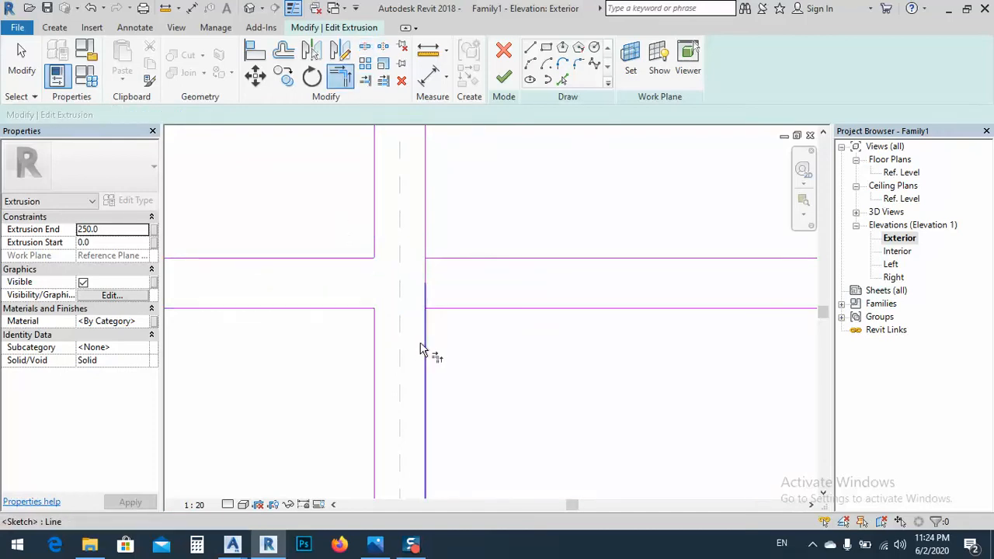
pyautogui.click(422, 347)
pyautogui.click(449, 315)
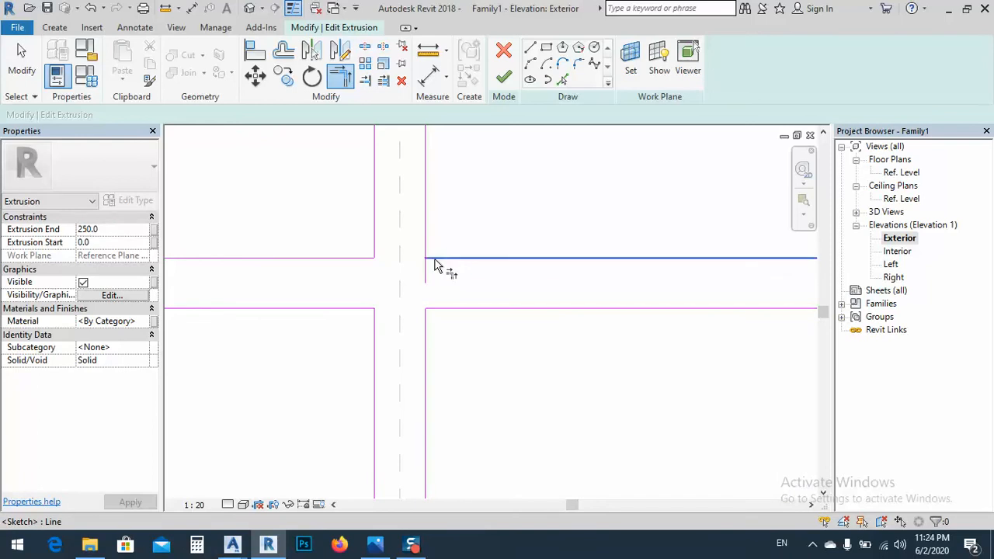
pyautogui.click(435, 260)
pyautogui.click(425, 245)
pyautogui.scroll(-8, 260, 263)
pyautogui.scroll(2, 501, 270)
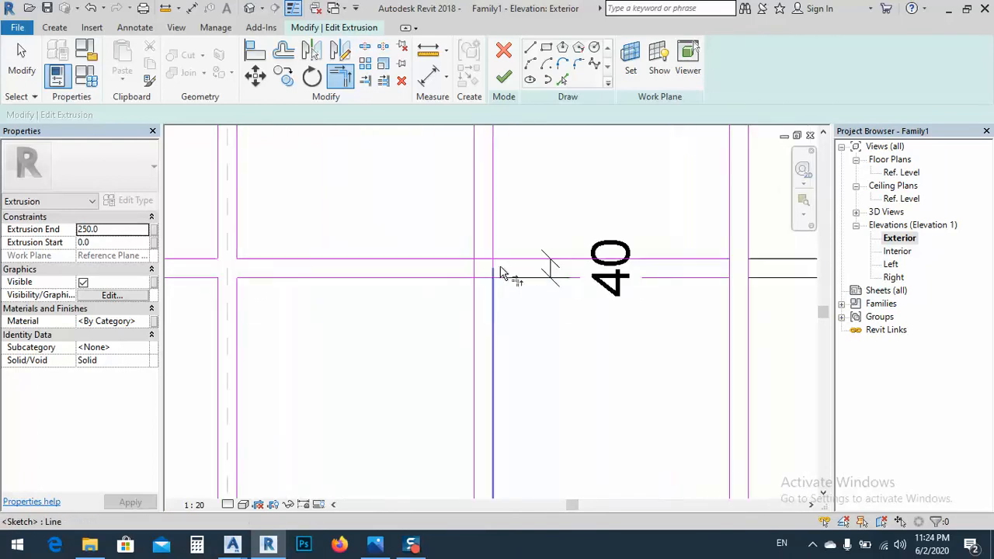
# Trim the middle rail's edges to both edges of the right vertical bar, leaving their crossing open with clean corners
pyautogui.scroll(2, 501, 273)
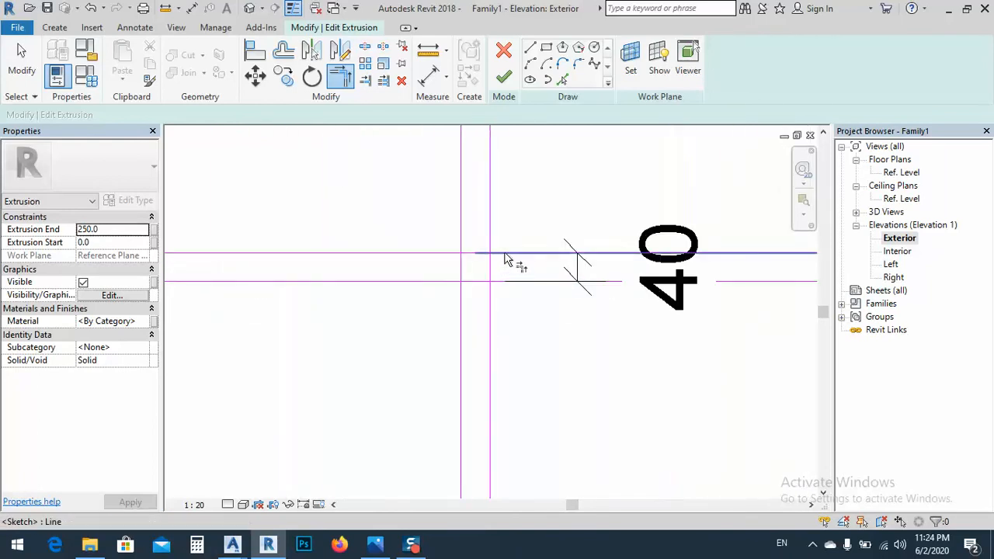
pyautogui.click(463, 239)
pyautogui.click(446, 285)
pyautogui.click(462, 304)
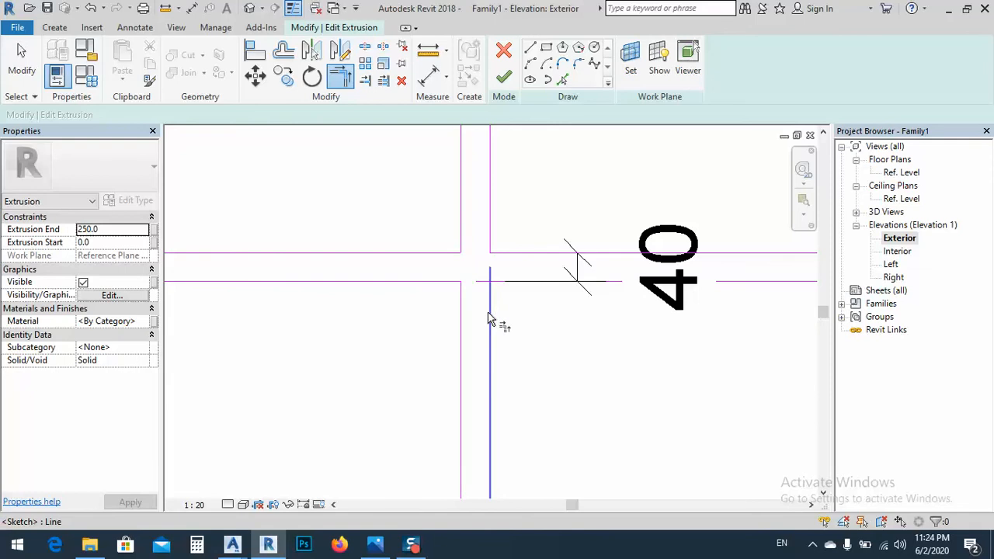
pyautogui.click(490, 319)
pyautogui.click(505, 284)
pyautogui.scroll(-4, 497, 261)
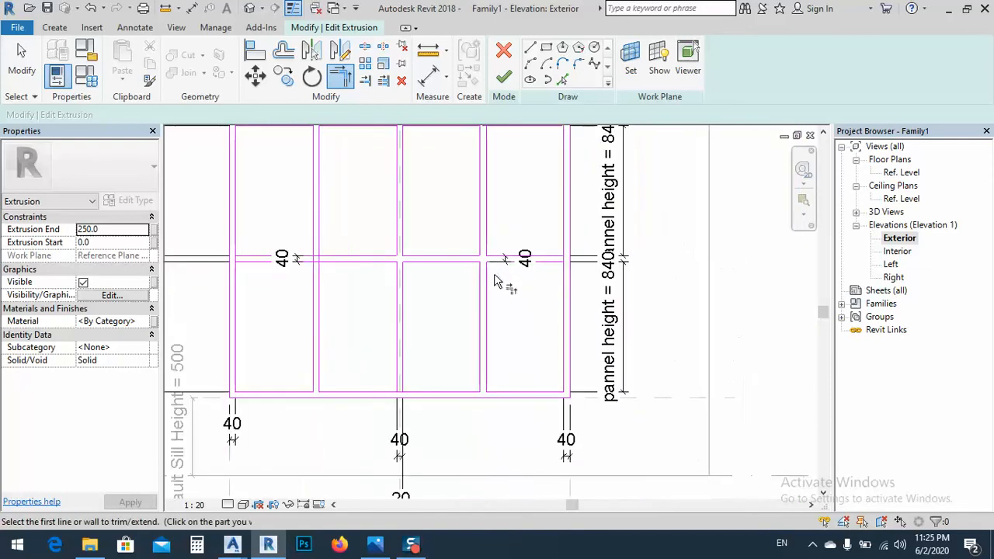
pyautogui.scroll(-4, 497, 287)
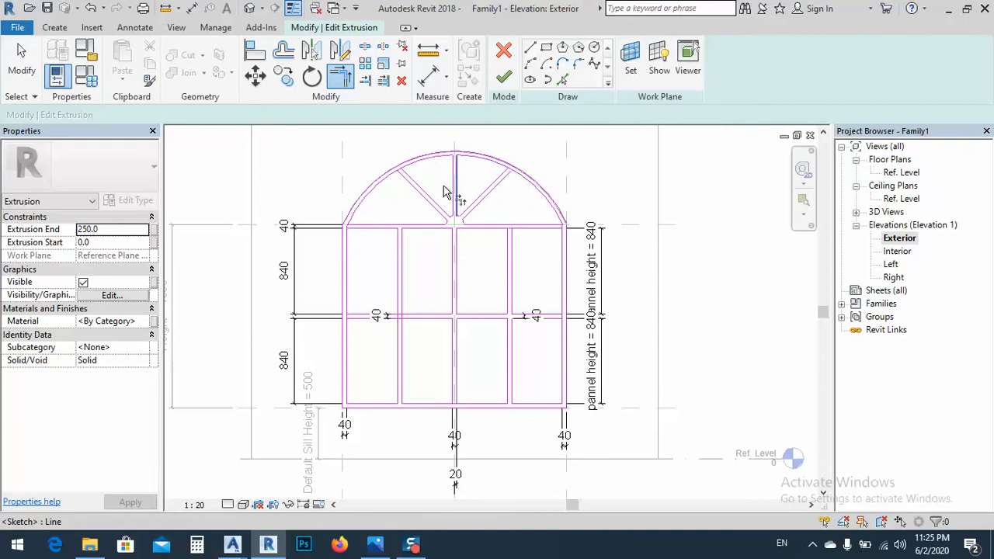
# Draw a three-point arc about 546 mm in radius on the top rail's upper edge, spanning between the vertical bars' inner edges
pyautogui.press('t')
pyautogui.press('r')
pyautogui.scroll(3, 411, 217)
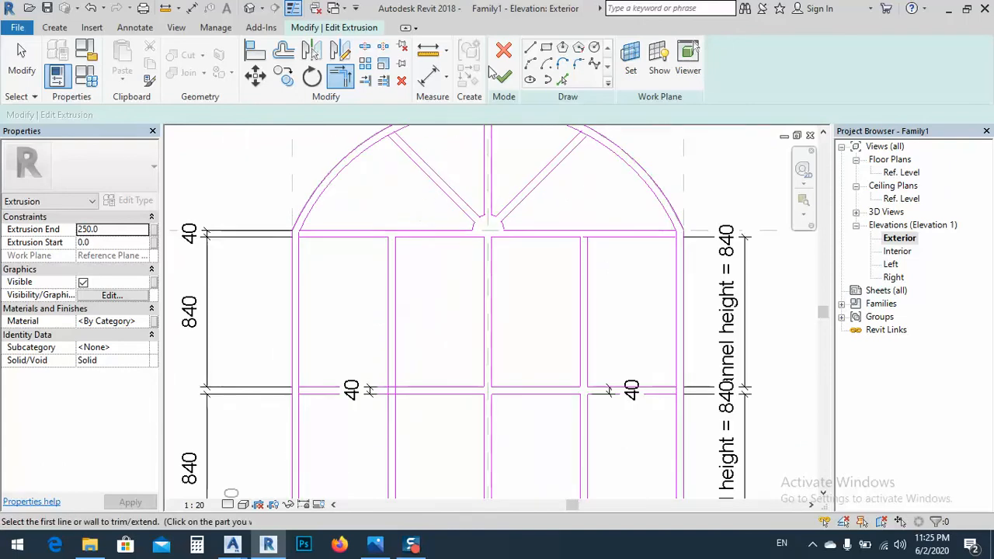
pyautogui.click(532, 63)
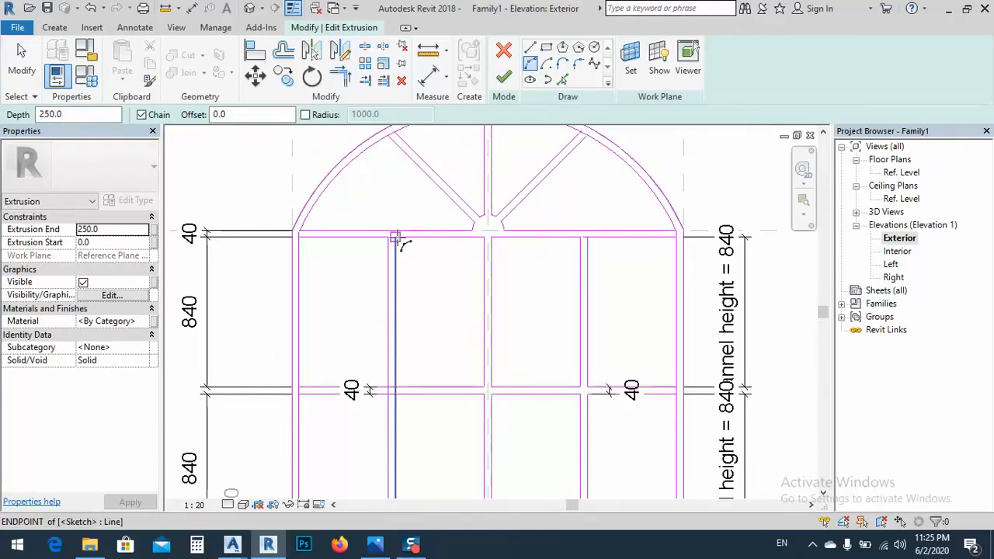
pyautogui.click(397, 234)
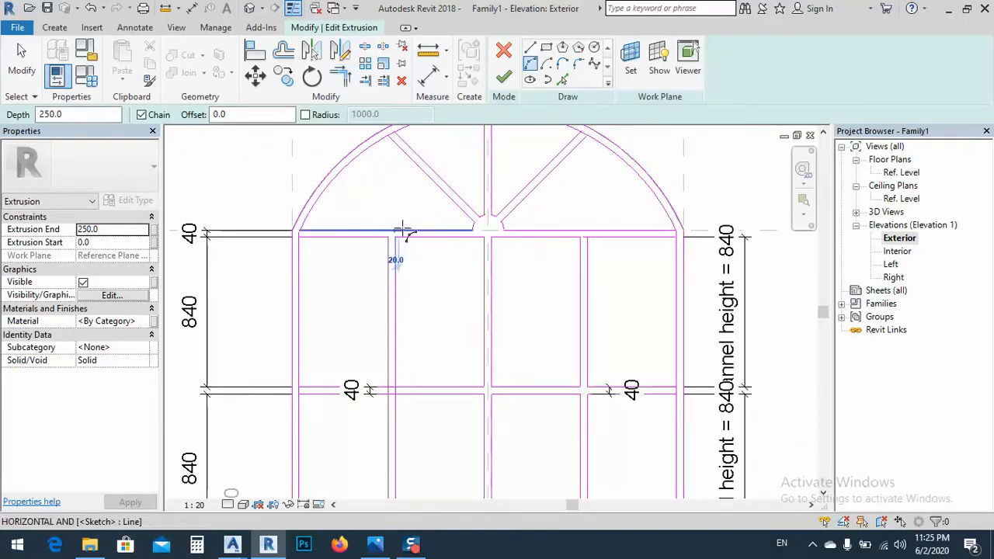
pyautogui.click(580, 232)
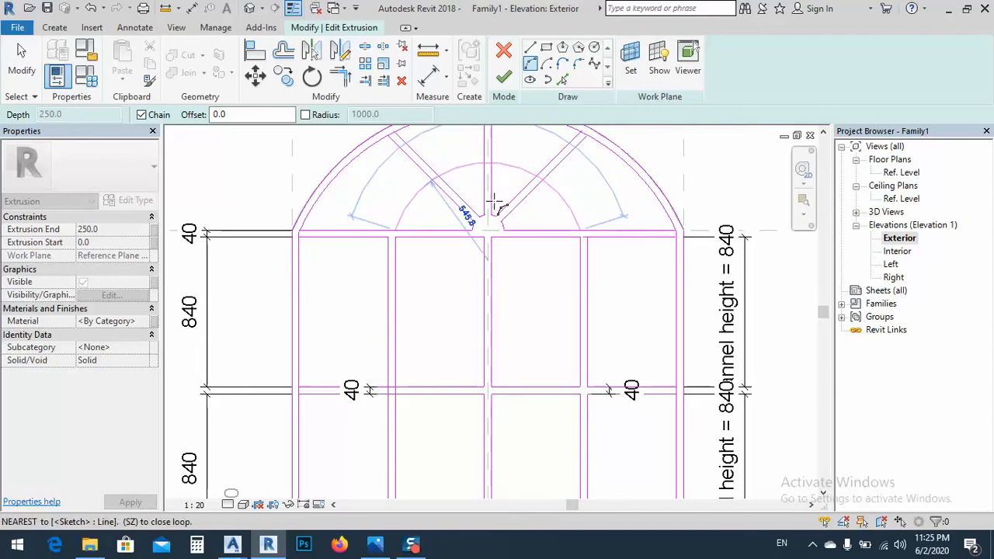
pyautogui.click(421, 215)
pyautogui.press('Escape')
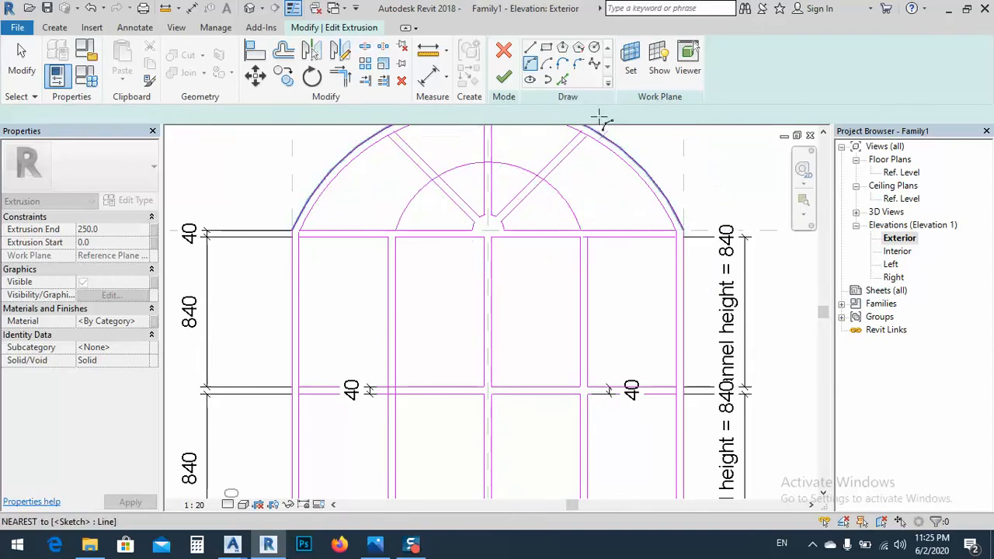
# Add a concentric arc outside the new arc by picking it with a 40 mm offset
pyautogui.click(564, 82)
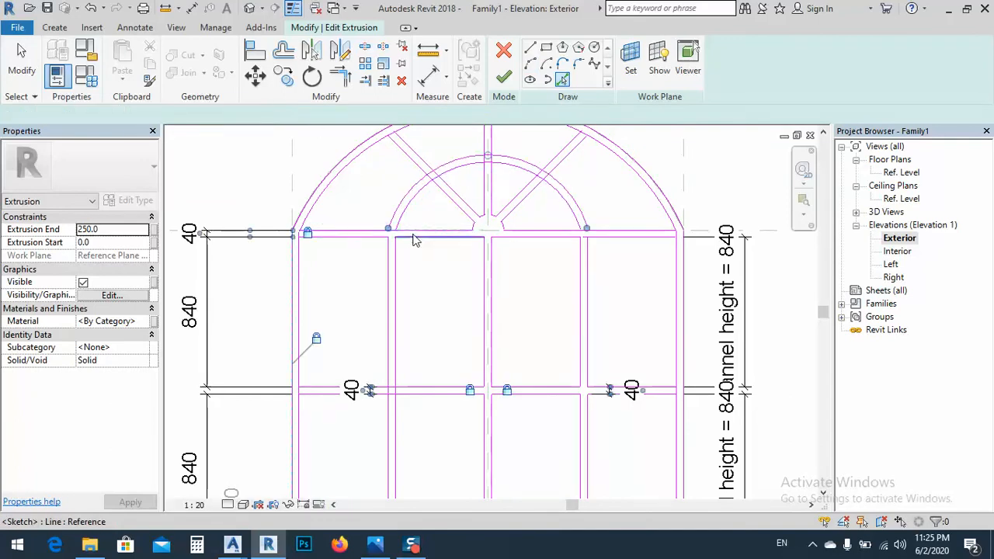
pyautogui.scroll(3, 466, 188)
pyautogui.scroll(4, 334, 264)
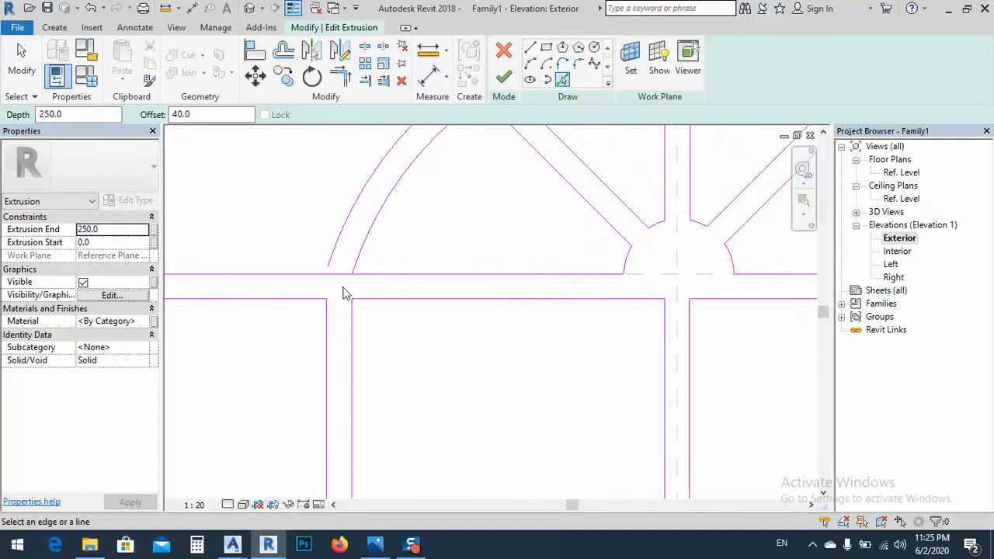
pyautogui.press('Escape')
# Split the top rail's upper edge between the two arcs at both of their ends
pyautogui.moveTo(354, 297); pyautogui.dragTo(406, 325, button='middle')
pyautogui.press('s')
pyautogui.press('l')
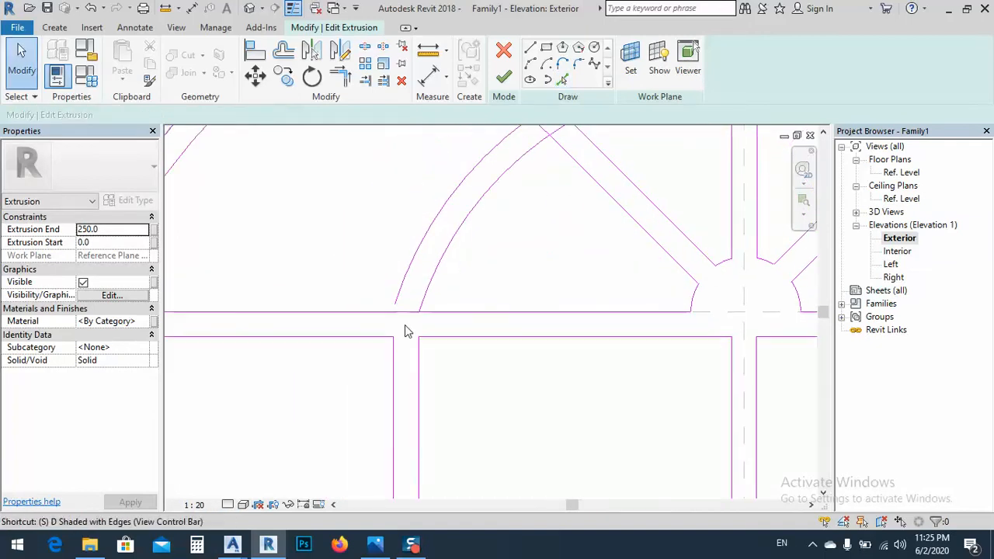
pyautogui.click(406, 313)
pyautogui.scroll(-4, 395, 320)
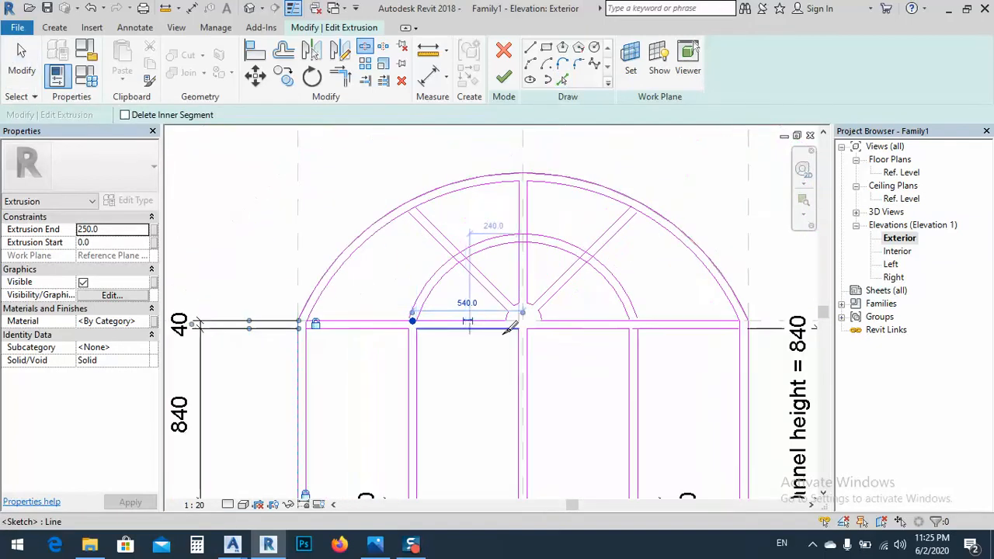
pyautogui.scroll(2, 613, 320)
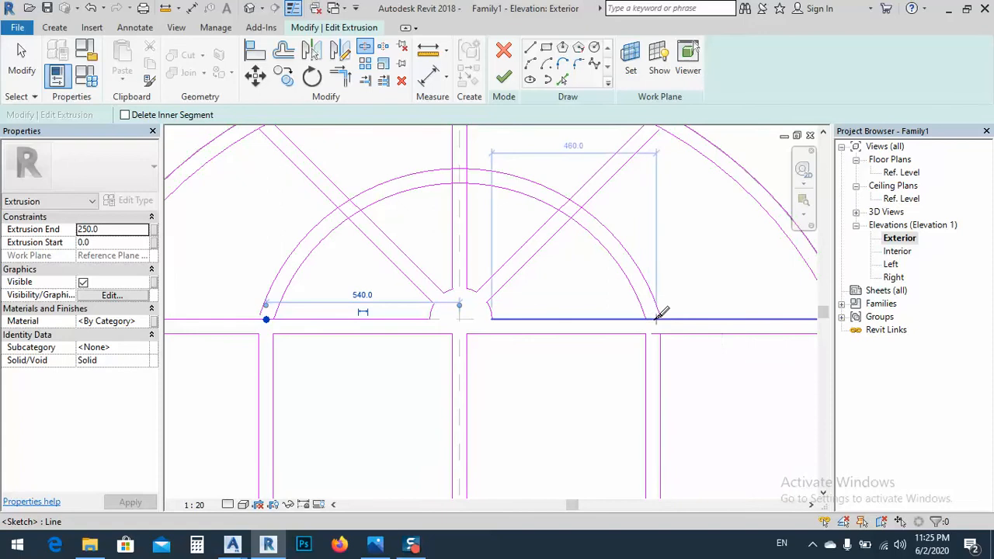
pyautogui.click(657, 317)
# Split the sketch lines where the arched bar crosses the right diagonal bar and the central mullion
pyautogui.scroll(2, 591, 200)
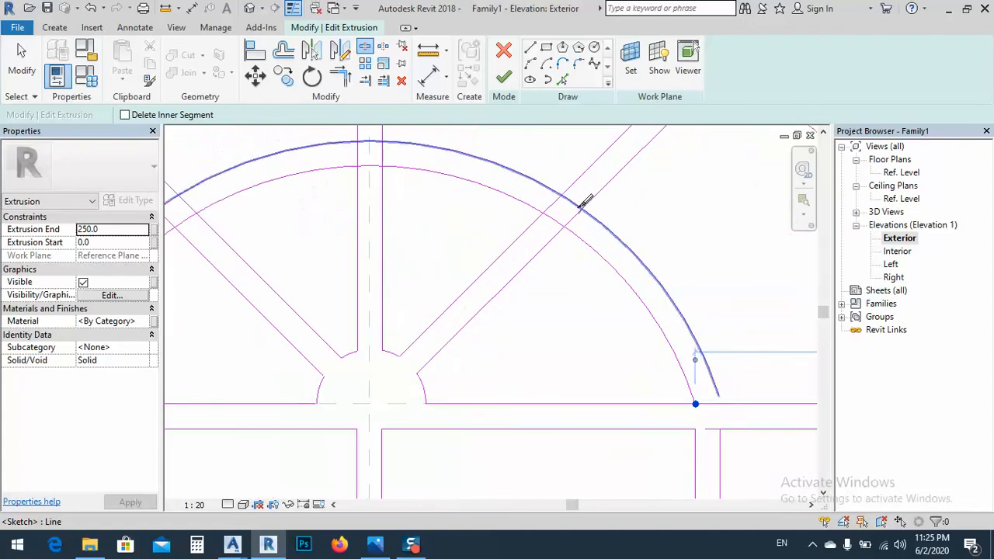
pyautogui.click(571, 220)
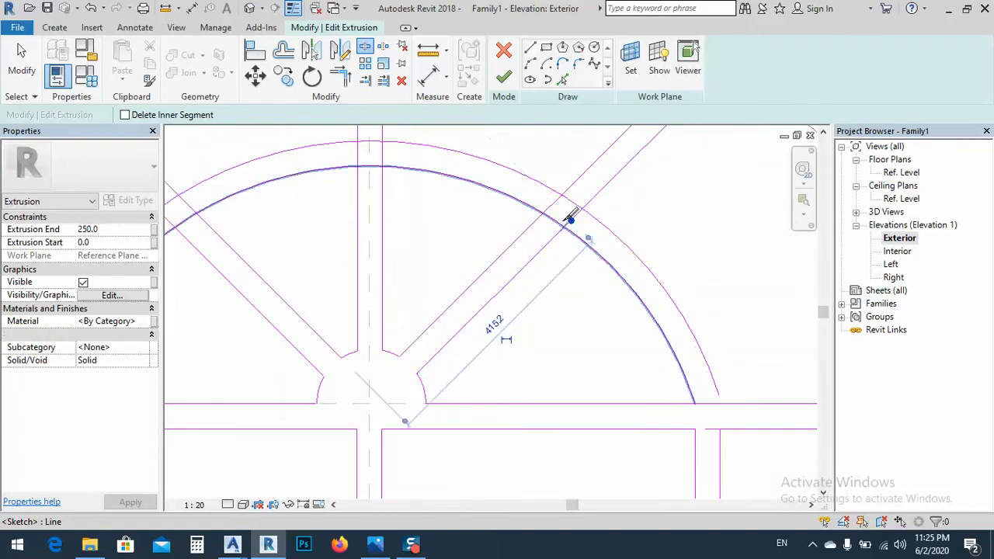
pyautogui.click(574, 203)
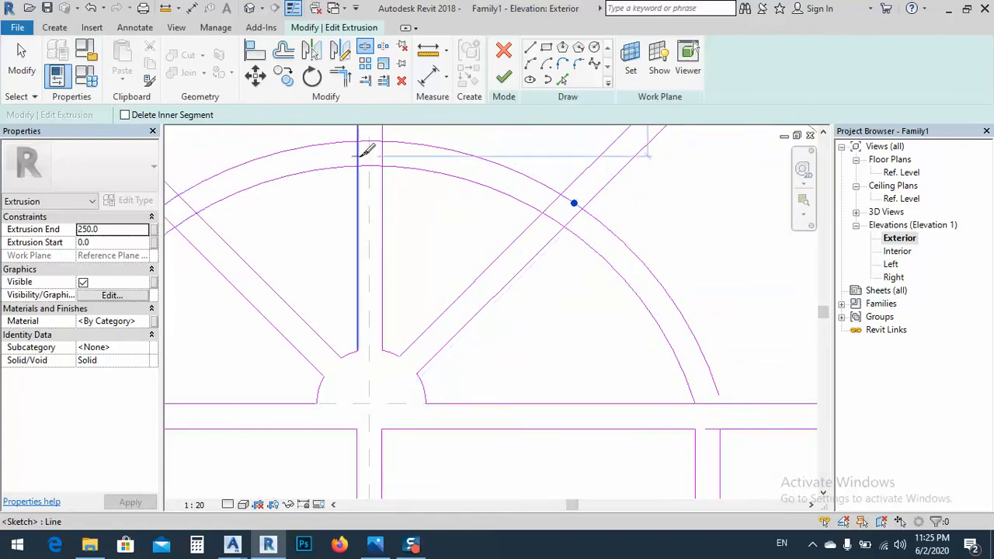
pyautogui.click(382, 152)
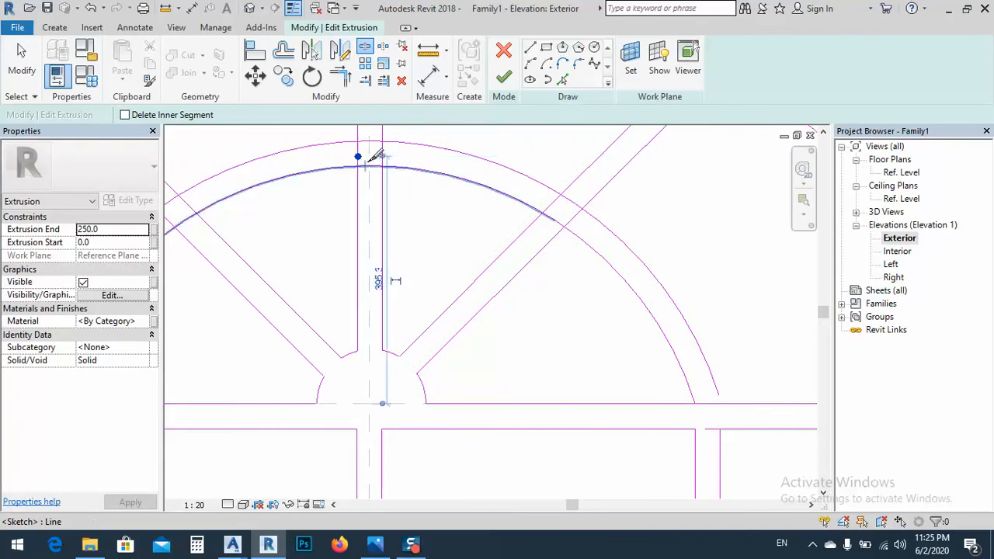
pyautogui.click(370, 165)
pyautogui.scroll(-3, 509, 230)
pyautogui.scroll(4, 302, 211)
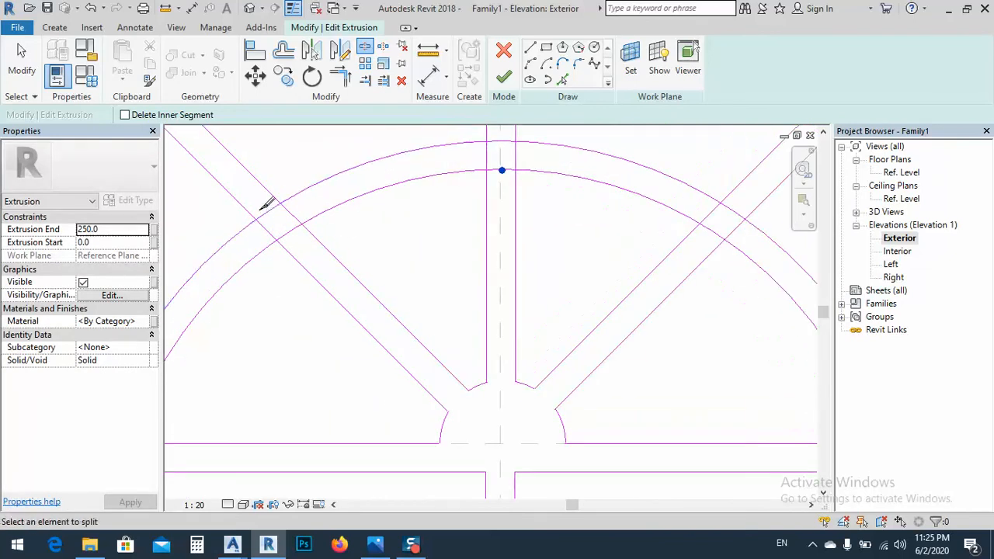
# Split the arcs and the left diagonal bar's edges inside their crossing
pyautogui.click(267, 212)
pyautogui.click(288, 213)
pyautogui.click(287, 233)
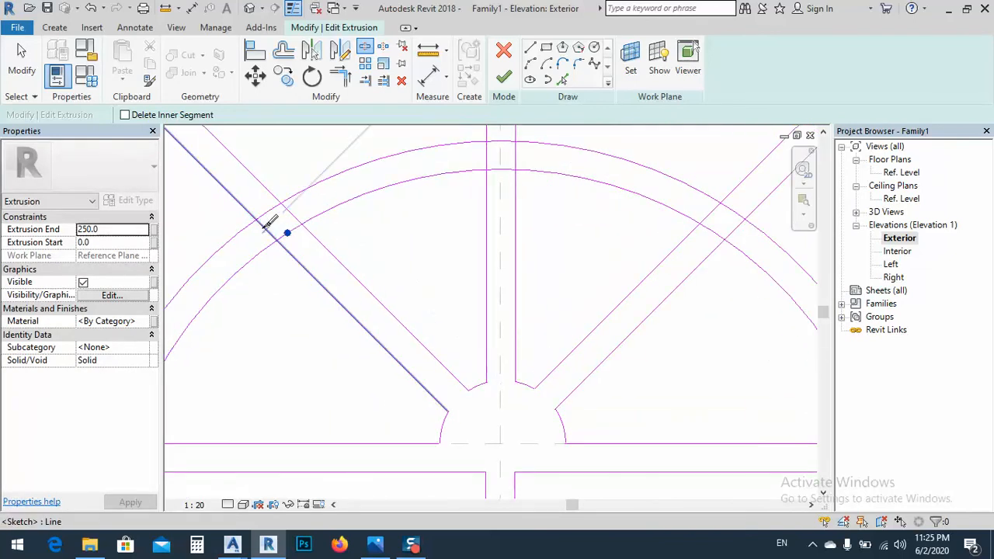
pyautogui.click(264, 227)
pyautogui.scroll(-3, 497, 197)
# Trim the arcs' left ends to the top rail and clean up the arched bar's crossing with the left diagonal bar
pyautogui.scroll(2, 304, 327)
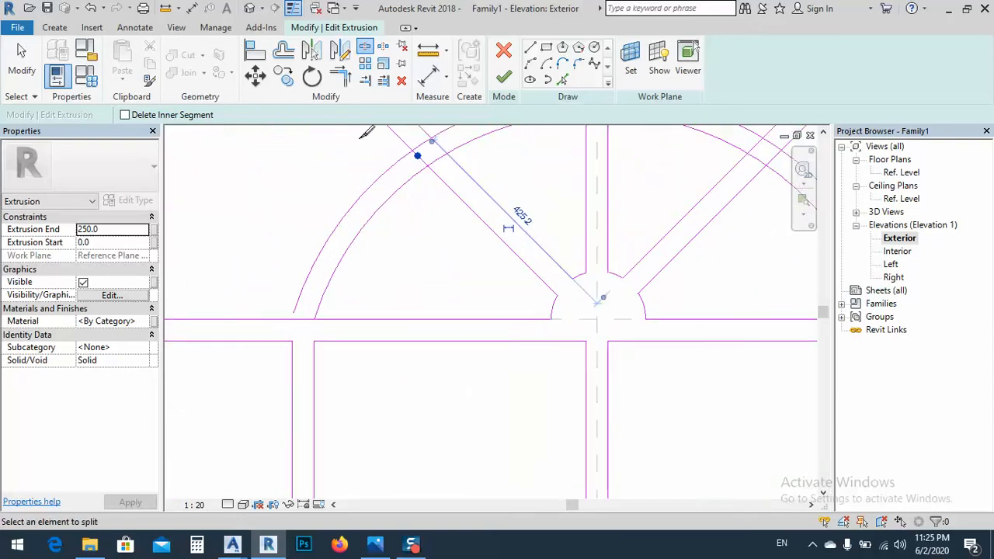
pyautogui.click(339, 74)
pyautogui.click(302, 291)
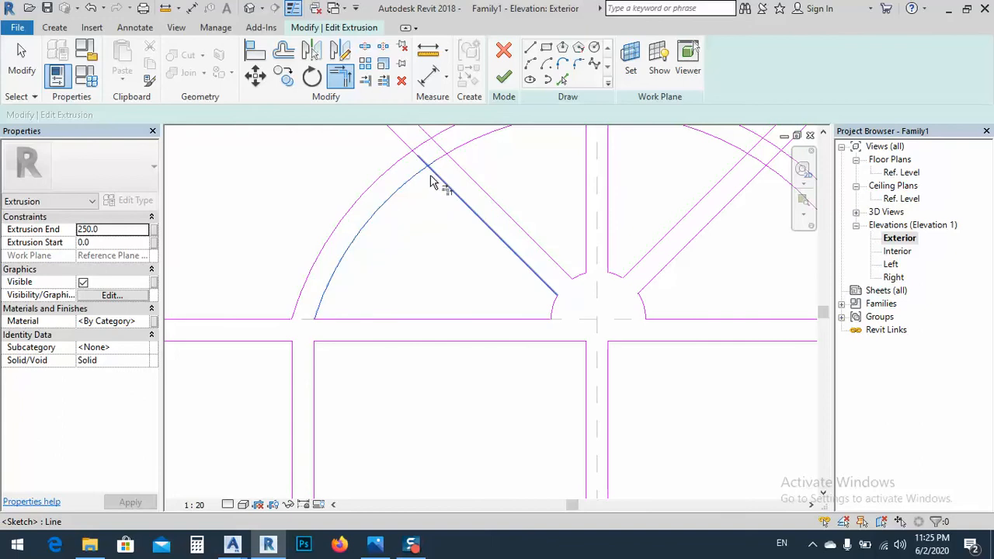
pyautogui.click(431, 177)
pyautogui.scroll(-3, 459, 329)
pyautogui.scroll(5, 432, 202)
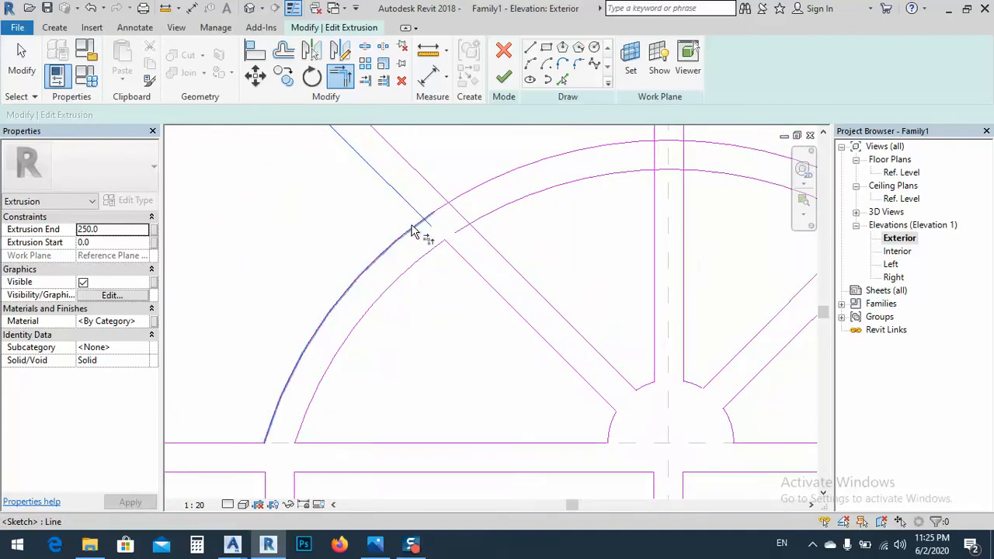
pyautogui.click(460, 201)
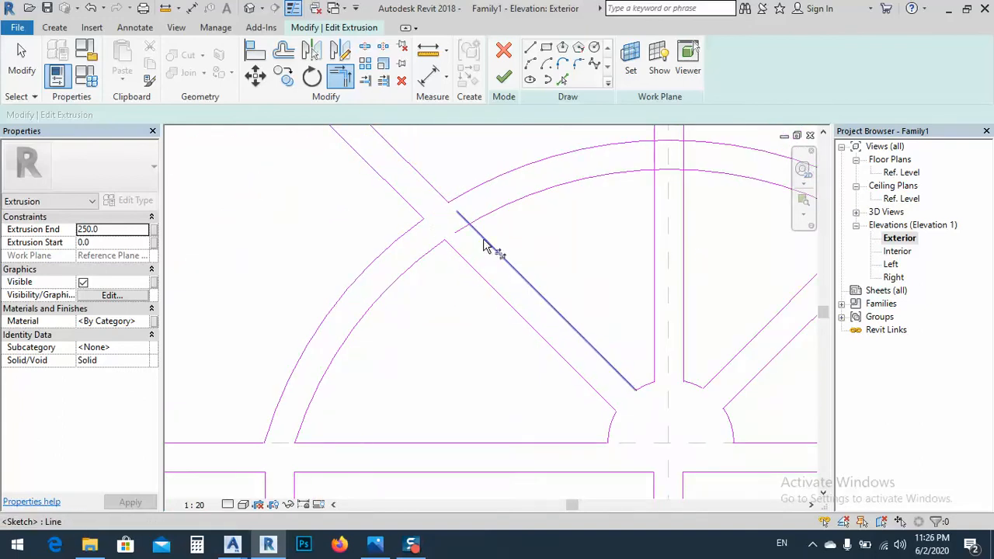
pyautogui.scroll(-2, 417, 283)
# Trim both arcs to the central mullion's edges so the crossing is left open
pyautogui.scroll(2, 578, 207)
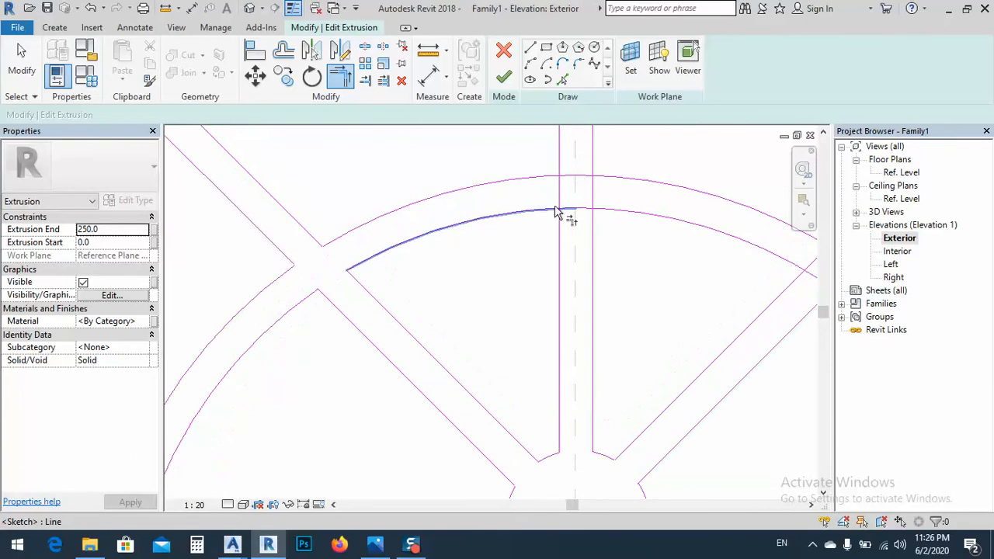
pyautogui.click(558, 171)
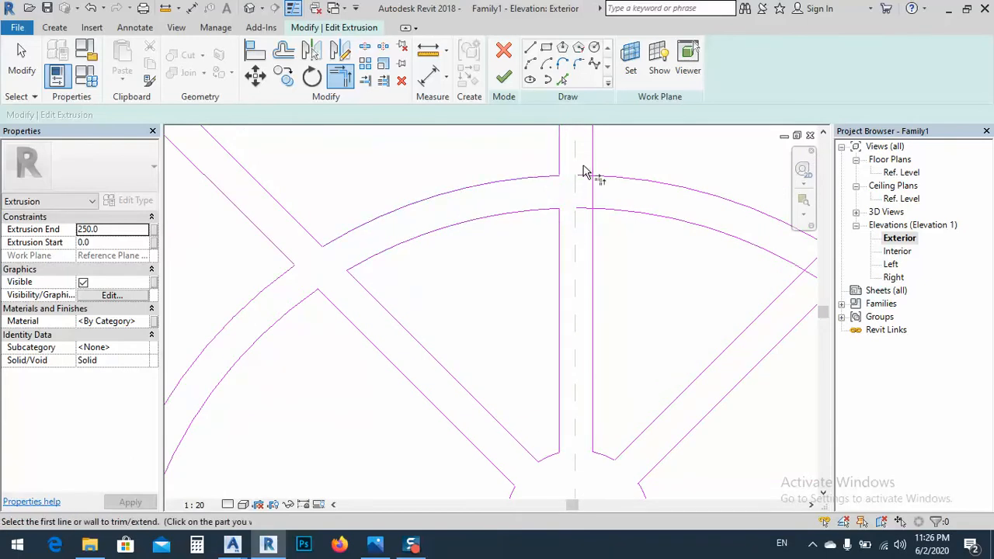
pyautogui.click(614, 179)
pyautogui.click(595, 224)
pyautogui.scroll(-5, 464, 243)
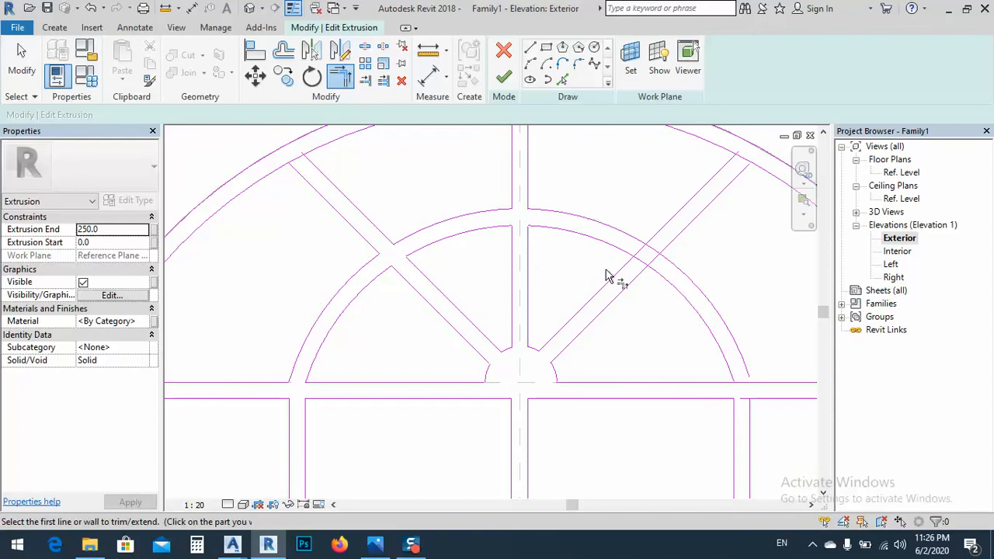
# Trim both arcs to the right diagonal bar's edges so the four corners of their crossing are clean
pyautogui.scroll(4, 620, 264)
pyautogui.click(628, 257)
pyautogui.click(626, 241)
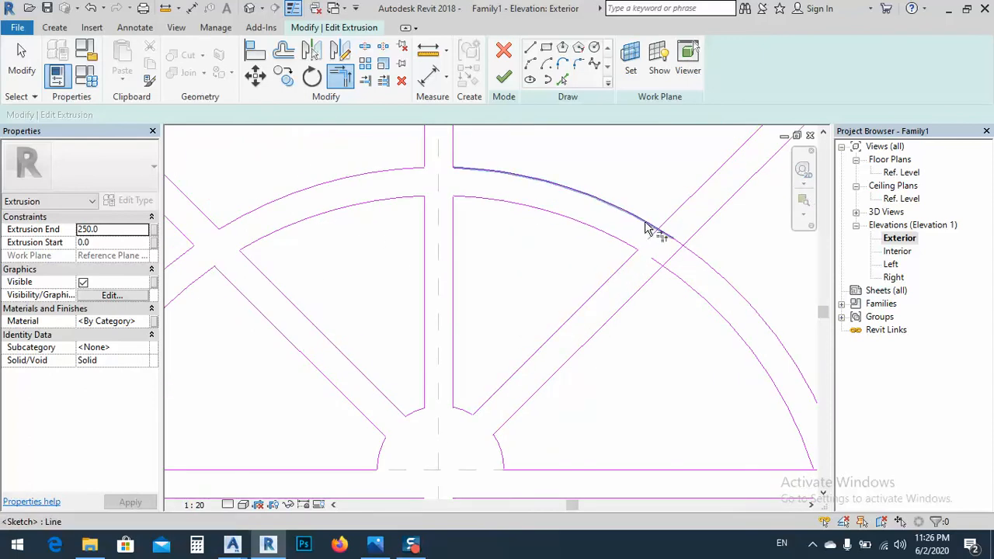
pyautogui.click(650, 273)
pyautogui.click(670, 269)
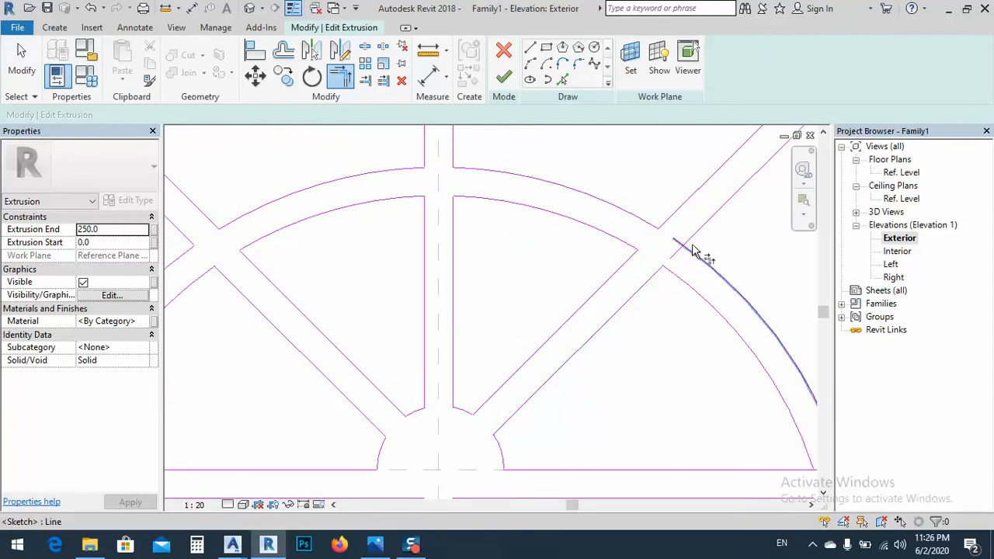
# Trim the outer arc's right end to the top rail's upper edge and the rail's lower edge to the right vertical bar
pyautogui.scroll(-3, 572, 251)
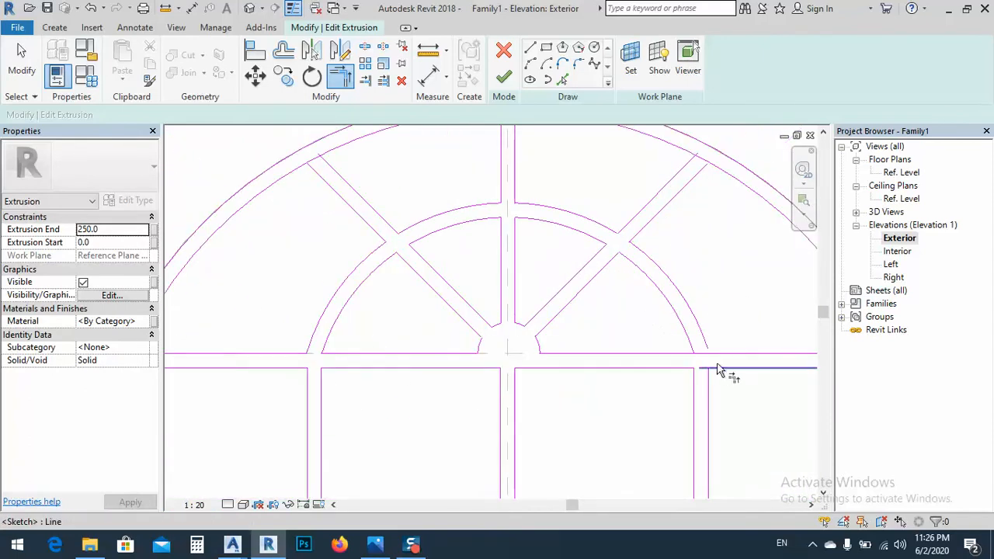
pyautogui.scroll(5, 688, 362)
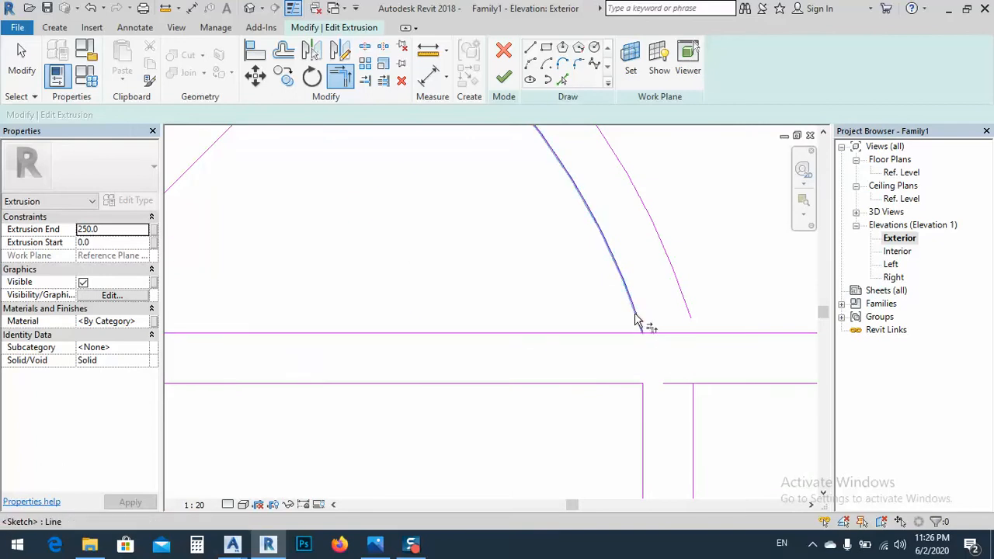
pyautogui.click(715, 336)
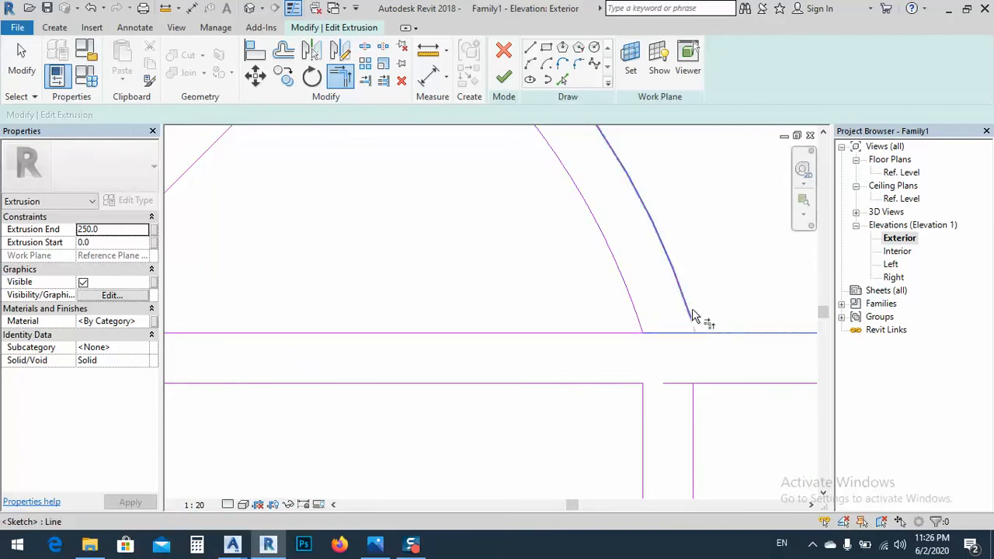
pyautogui.click(697, 339)
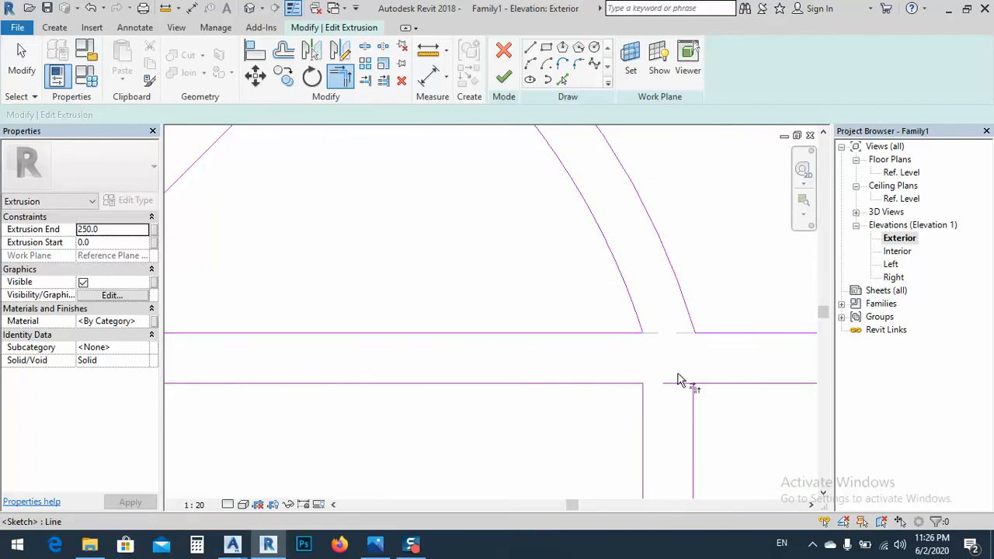
pyautogui.scroll(-2, 686, 381)
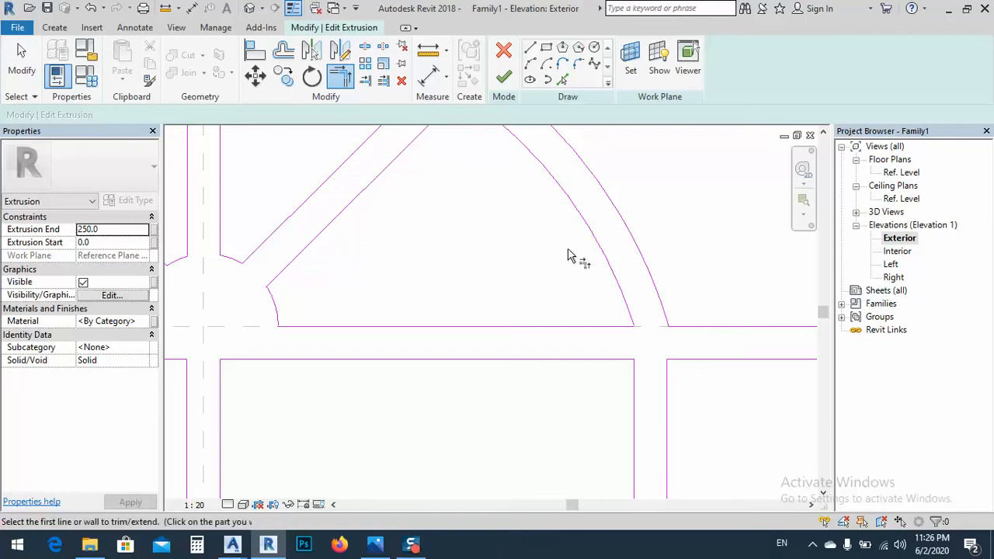
# Finish the window frame extrusion's sketch
pyautogui.scroll(-2, 565, 255)
pyautogui.scroll(-4, 532, 326)
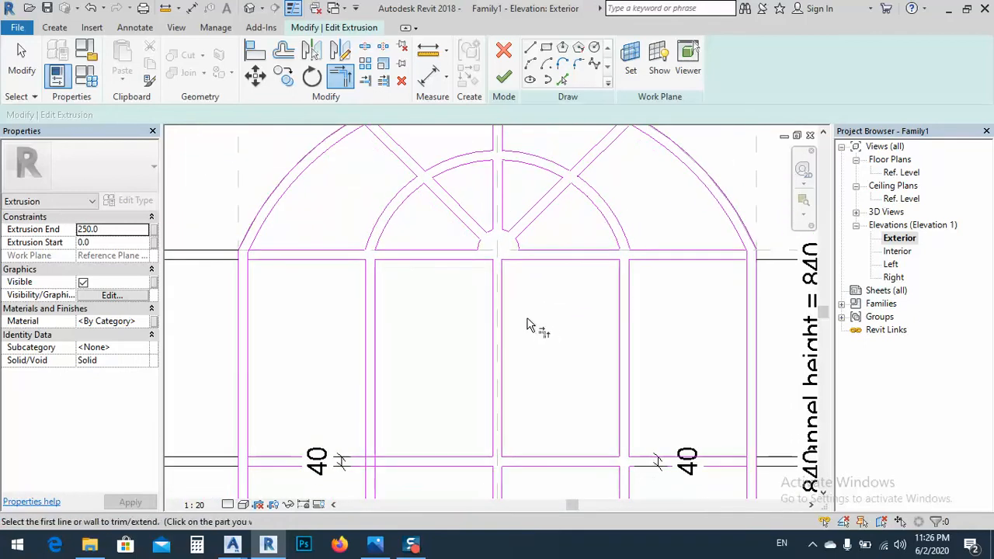
pyautogui.scroll(-1, 499, 286)
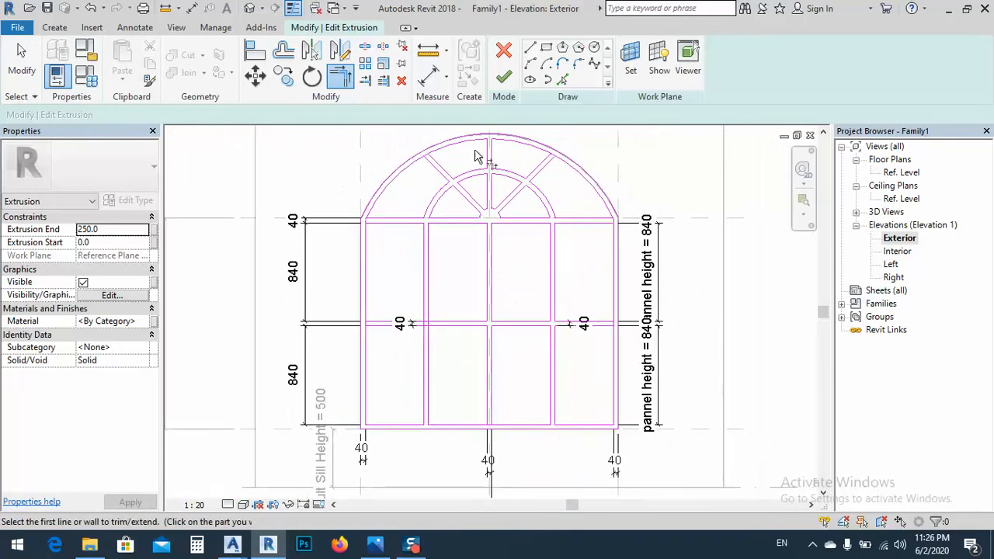
pyautogui.click(503, 79)
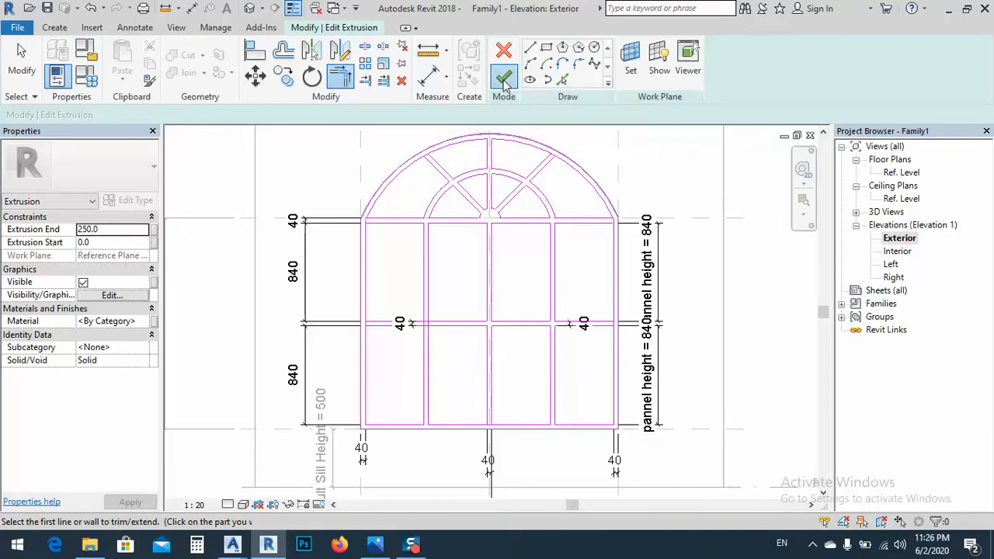
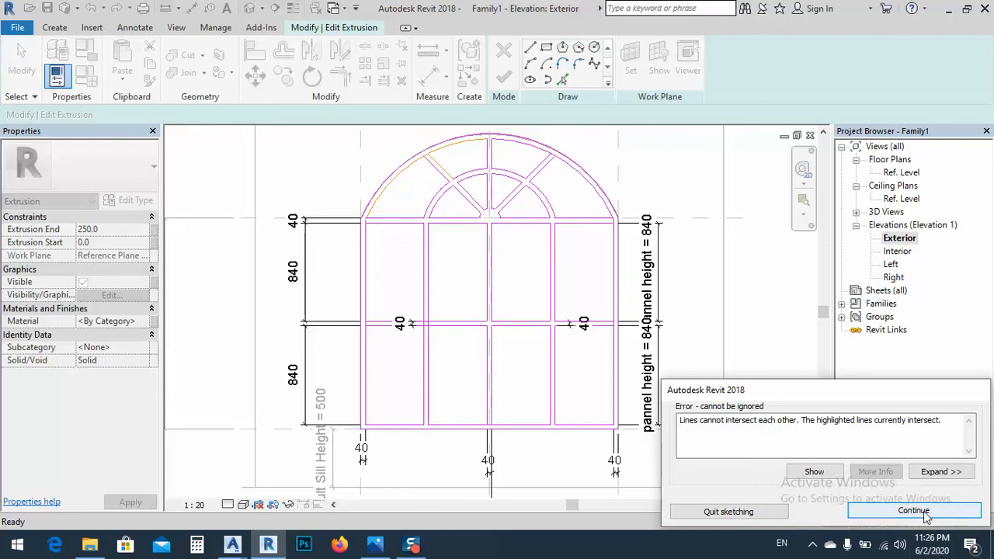
# Split the arch's inner edge between the two edges of the left diagonal bar
pyautogui.click(893, 512)
pyautogui.scroll(2, 426, 153)
pyautogui.press('t')
pyautogui.press('r')
pyautogui.scroll(4, 426, 153)
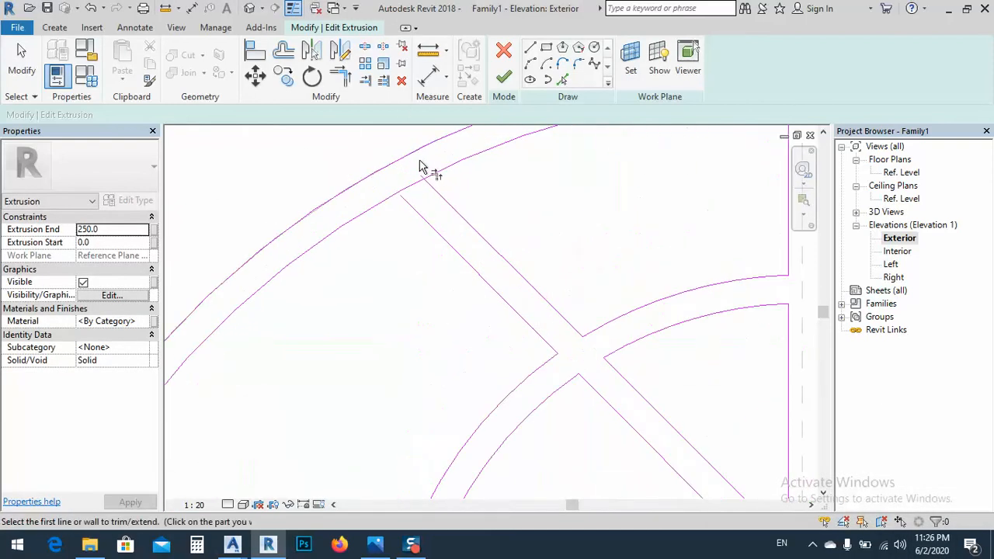
pyautogui.moveTo(433, 220); pyautogui.dragTo(455, 313, button='middle')
pyautogui.press('Escape')
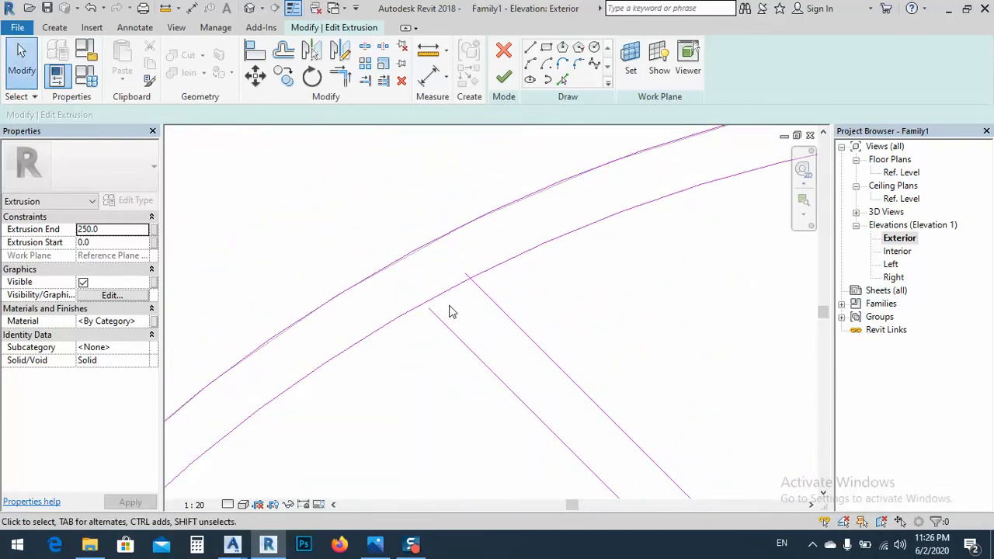
pyautogui.press('s')
pyautogui.click(451, 292)
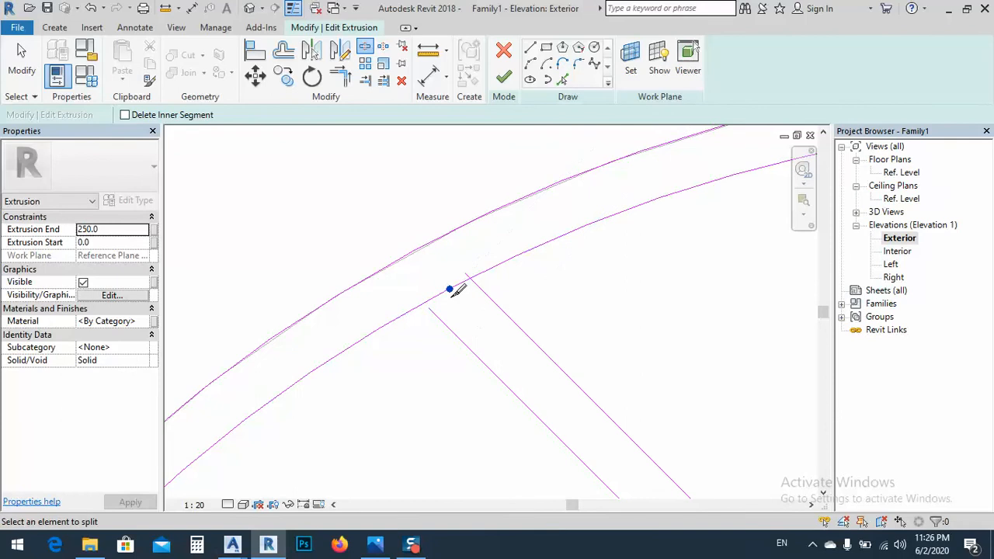
pyautogui.press('Escape')
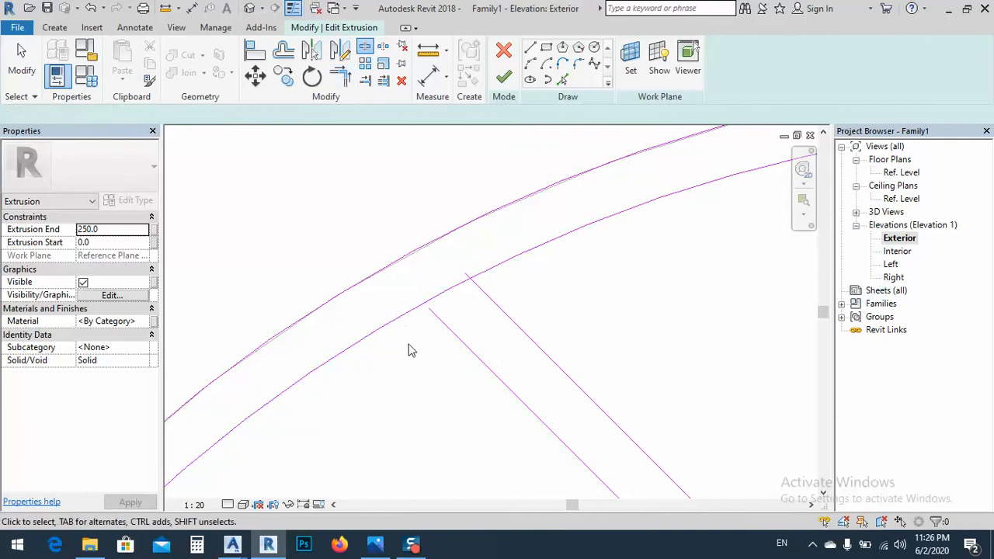
# Trim the two pieces of the arch's inner edge to the left diagonal bar's edges so the junction is left open
pyautogui.click(349, 79)
pyautogui.click(402, 316)
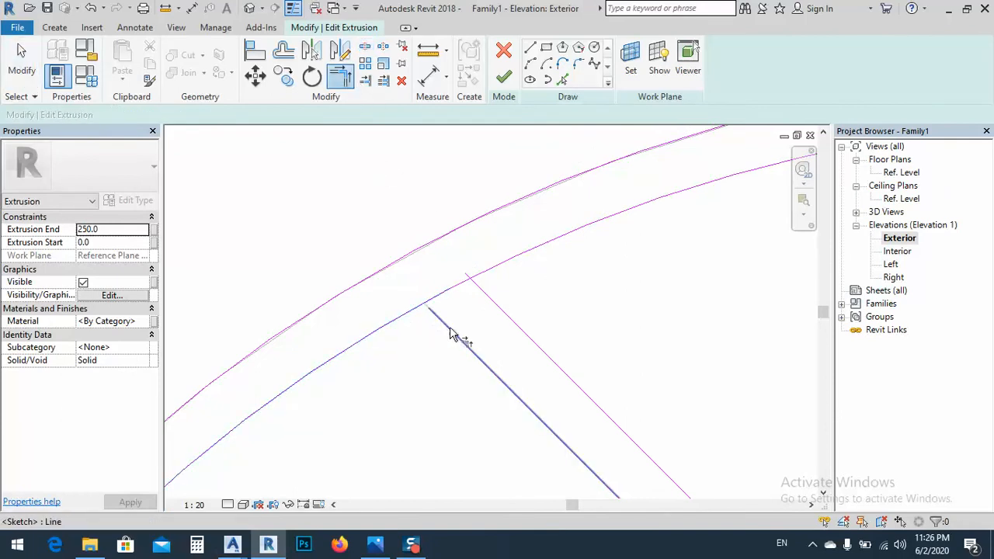
pyautogui.click(449, 328)
pyautogui.click(488, 272)
pyautogui.click(482, 291)
pyautogui.scroll(-4, 382, 313)
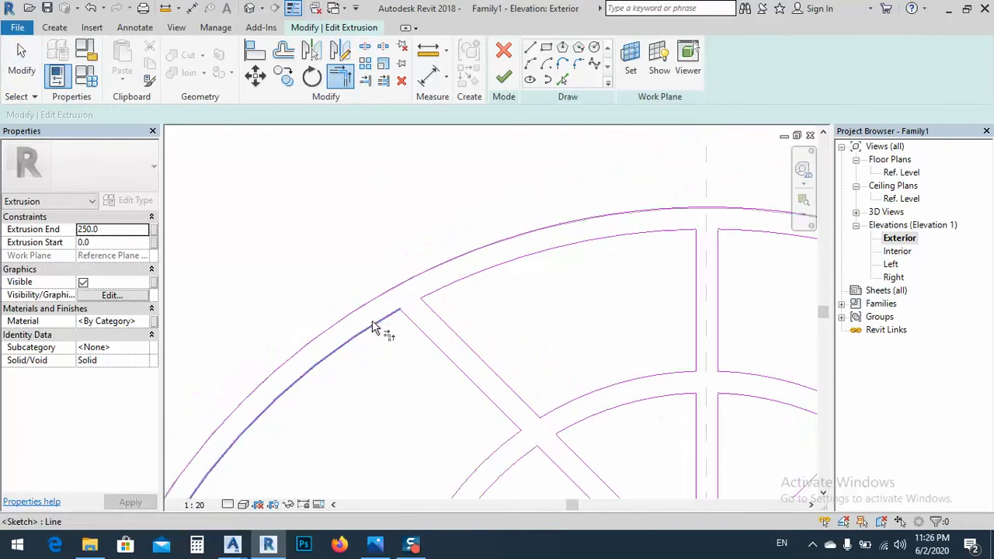
# Split the arch's inner edge at the right diagonal bar and trim both pieces to the bar's edges
pyautogui.moveTo(681, 296); pyautogui.dragTo(643, 289, button='middle')
pyautogui.scroll(6, 613, 283)
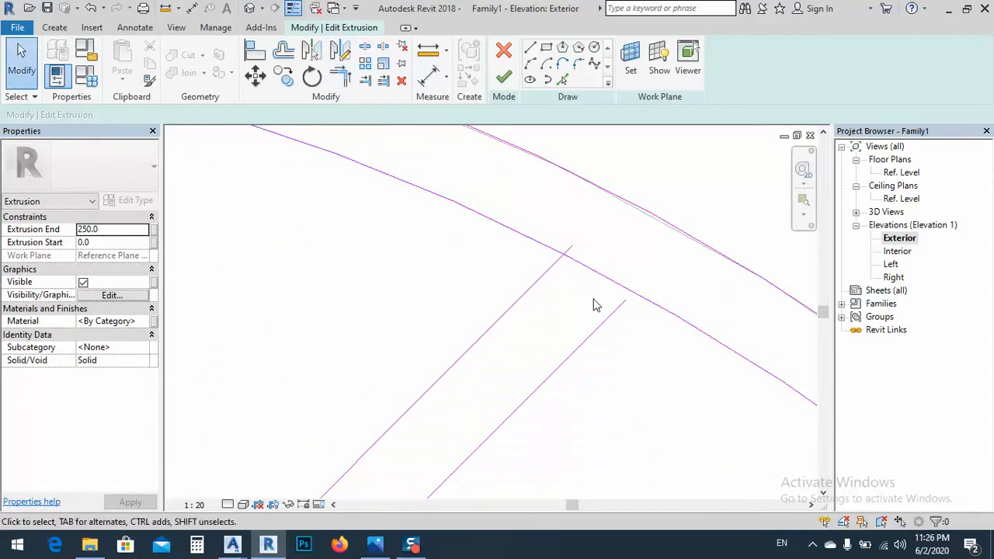
pyautogui.press('s')
pyautogui.press('l')
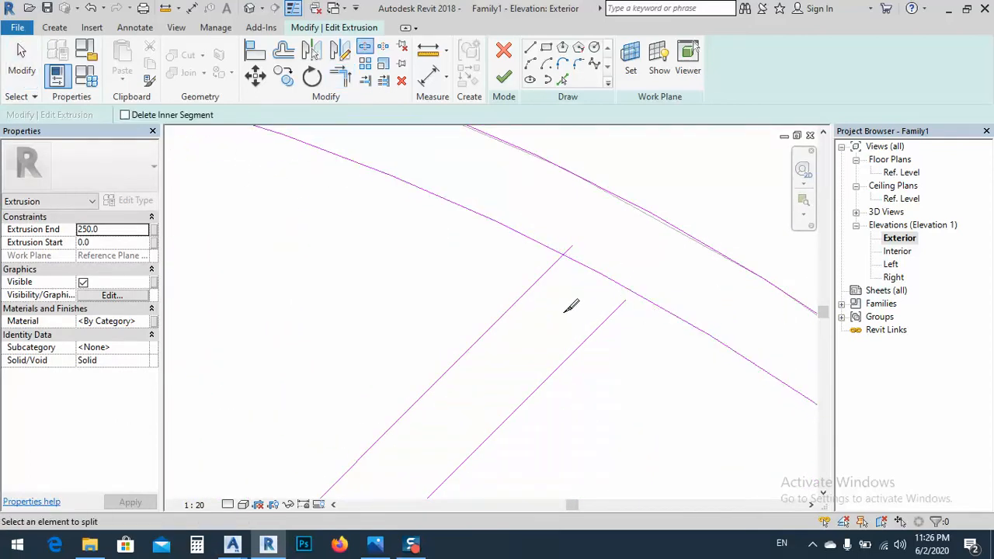
pyautogui.click(547, 248)
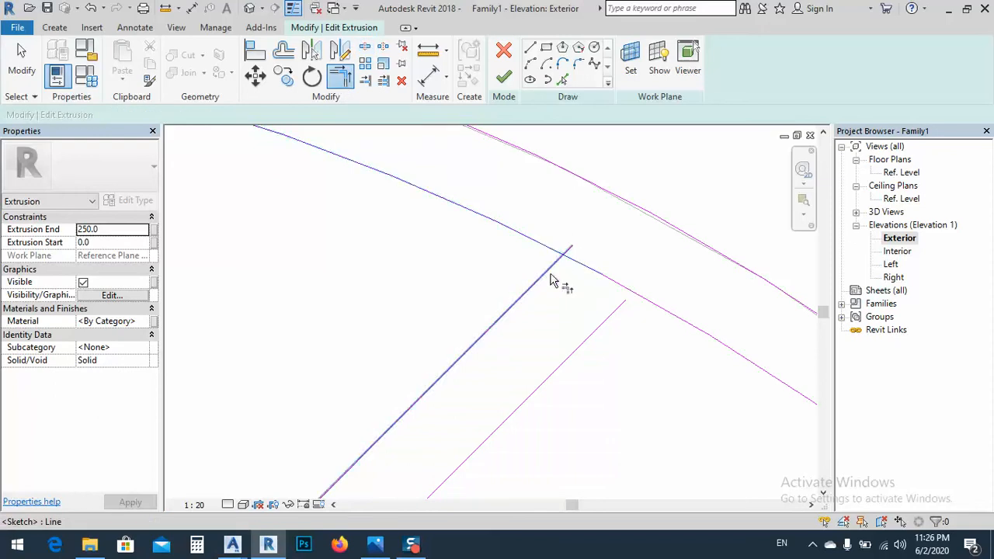
pyautogui.click(548, 273)
pyautogui.click(595, 331)
pyautogui.click(654, 305)
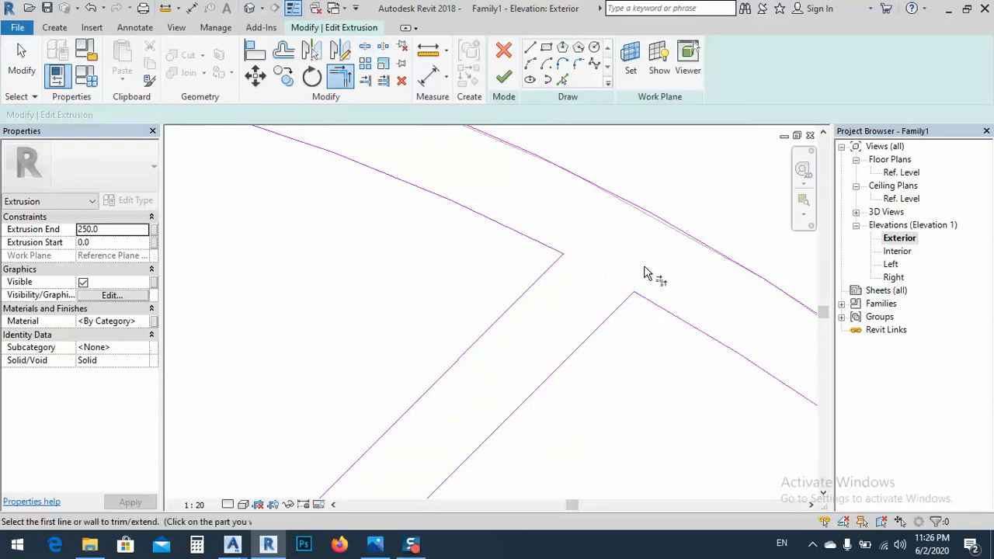
pyautogui.scroll(-6, 644, 265)
pyautogui.scroll(-4, 644, 265)
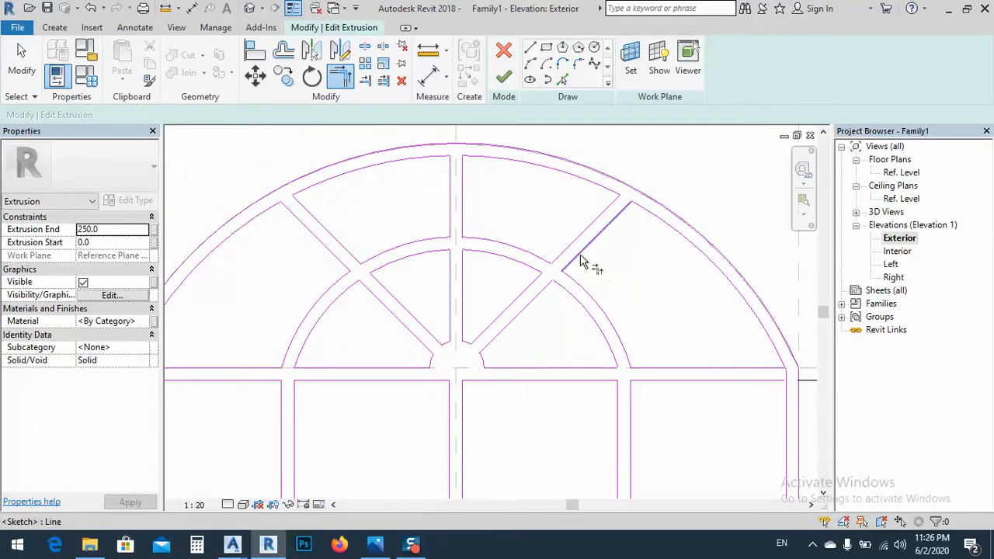
# Try to finish the frame extrusion's sketch with both diagonal bars joined to the arch
pyautogui.scroll(-1, 520, 211)
pyautogui.click(503, 76)
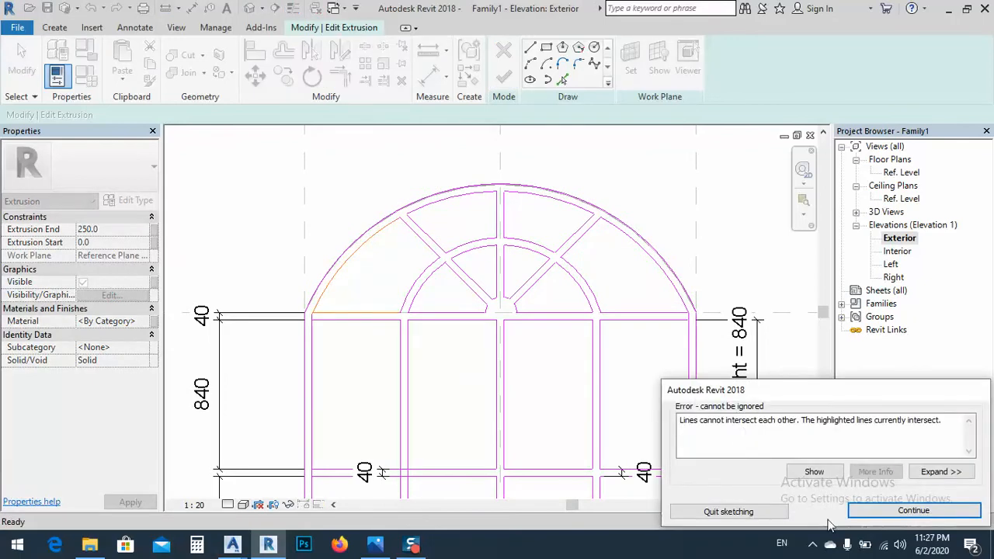
pyautogui.click(901, 511)
# Trim the left vertical bar's inner edge to the top rail's lower edge and the arch's inner edge to the rail's upper edge
pyautogui.scroll(5, 317, 326)
pyautogui.scroll(4, 314, 321)
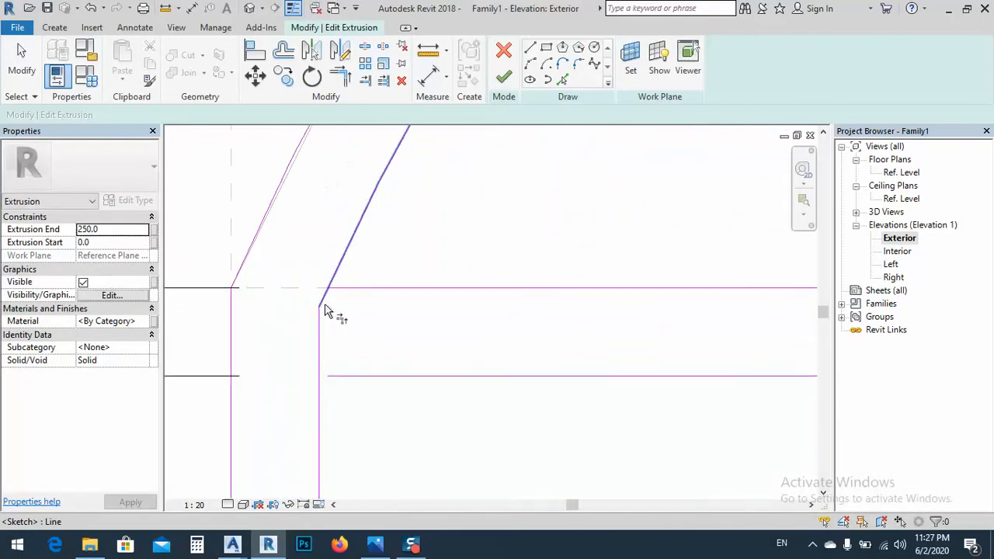
pyautogui.press('t')
pyautogui.press('r')
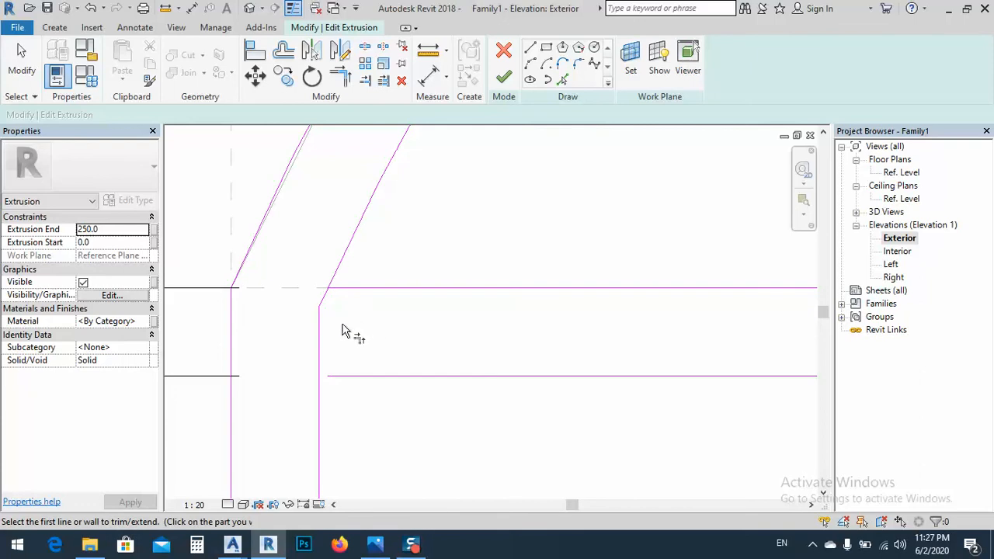
pyautogui.scroll(-2, 342, 330)
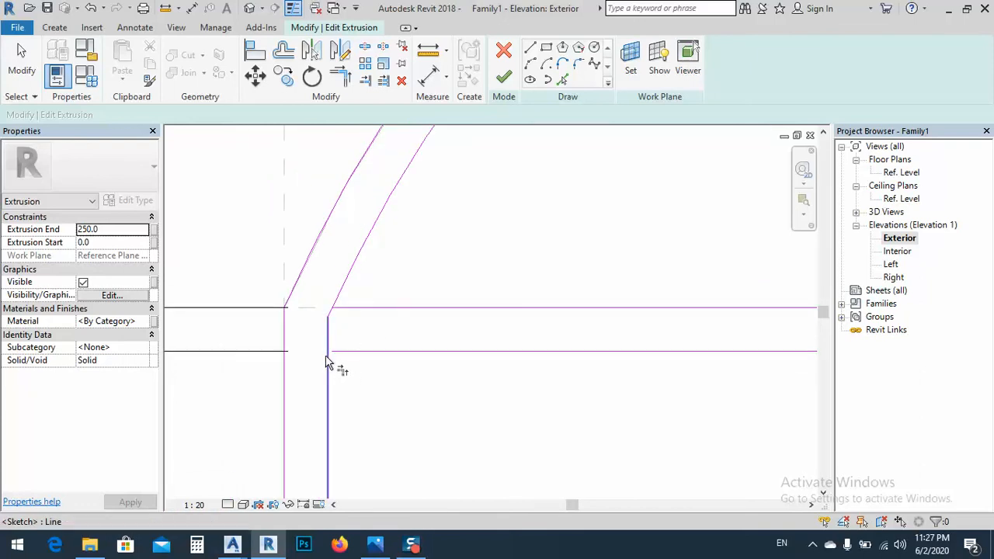
pyautogui.scroll(3, 334, 330)
pyautogui.press('Escape')
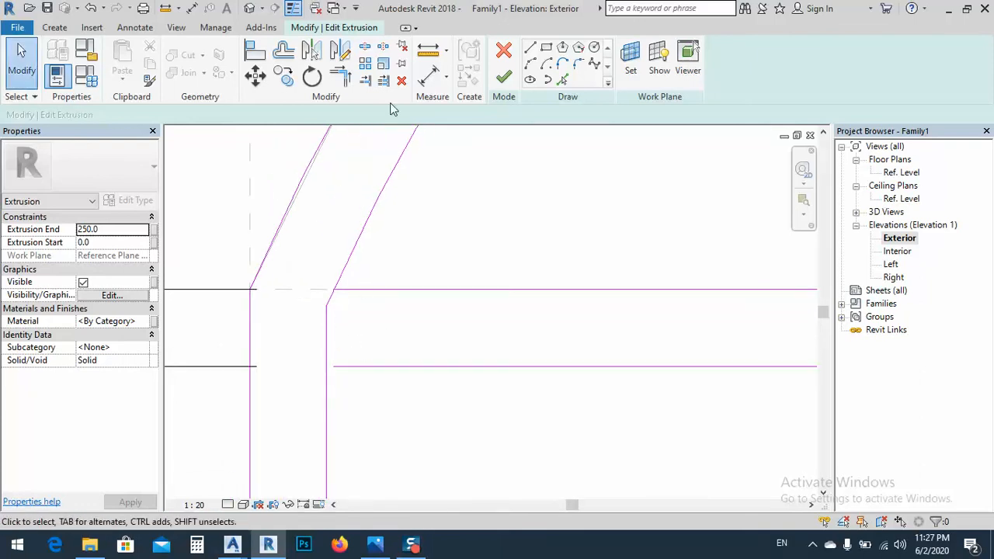
pyautogui.click(340, 78)
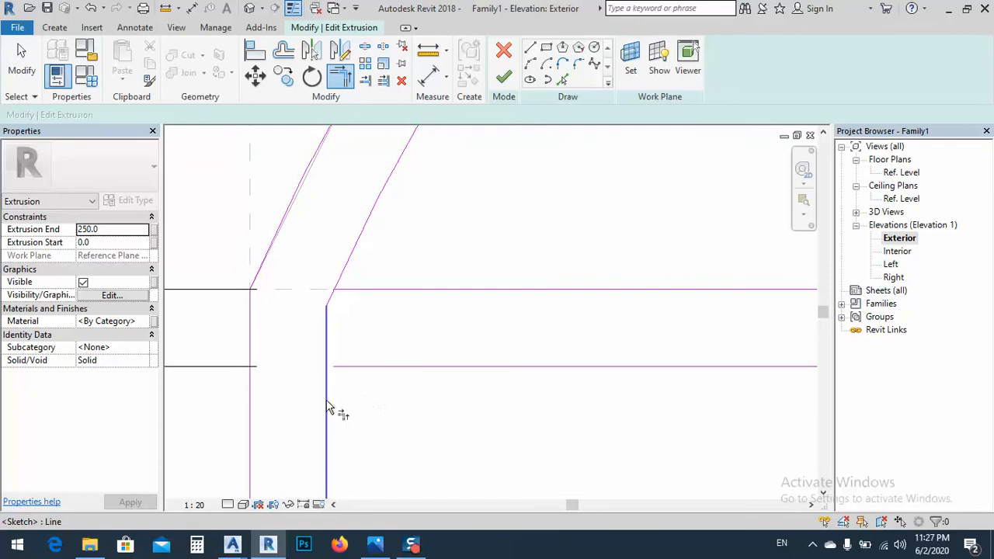
pyautogui.click(327, 403)
pyautogui.click(349, 366)
pyautogui.click(344, 278)
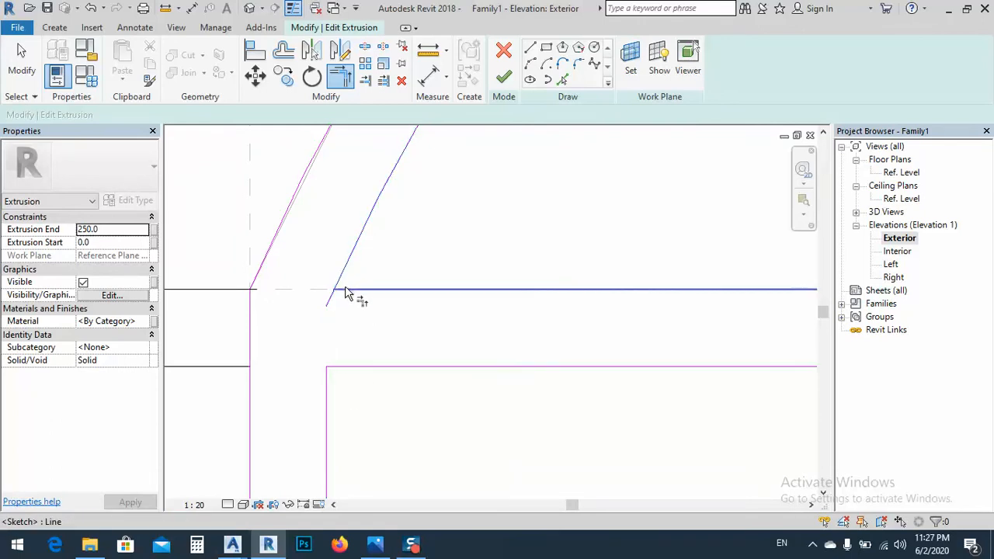
pyautogui.click(344, 288)
# Trim the arch's right inner end to the top rail's upper edge and the rail's lower edge to the right vertical bar
pyautogui.scroll(-5, 268, 354)
pyautogui.scroll(-3, 252, 363)
pyautogui.moveTo(632, 392); pyautogui.dragTo(362, 393, button='middle')
pyautogui.scroll(5, 577, 357)
pyautogui.click(554, 325)
pyautogui.click(565, 317)
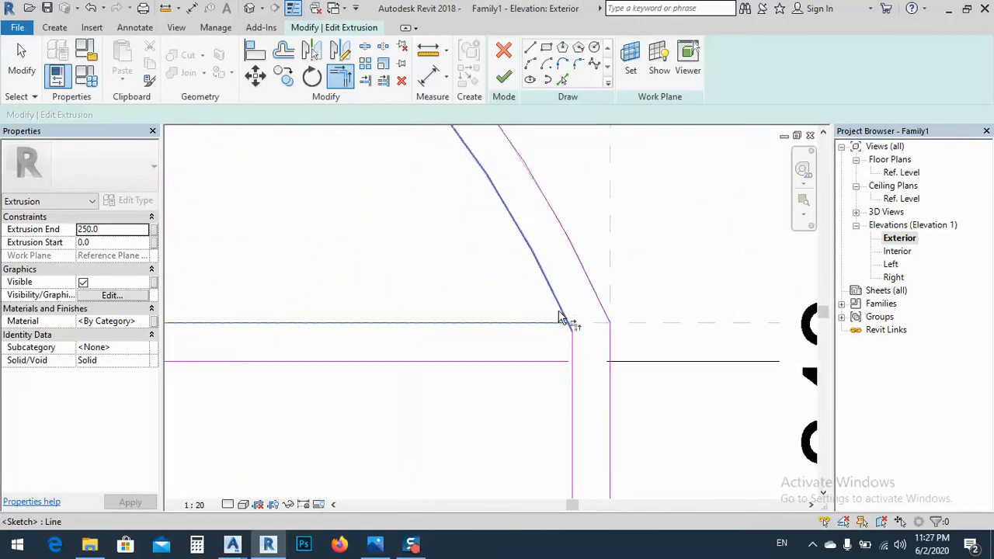
pyautogui.click(556, 362)
pyautogui.click(574, 380)
pyautogui.scroll(-5, 640, 313)
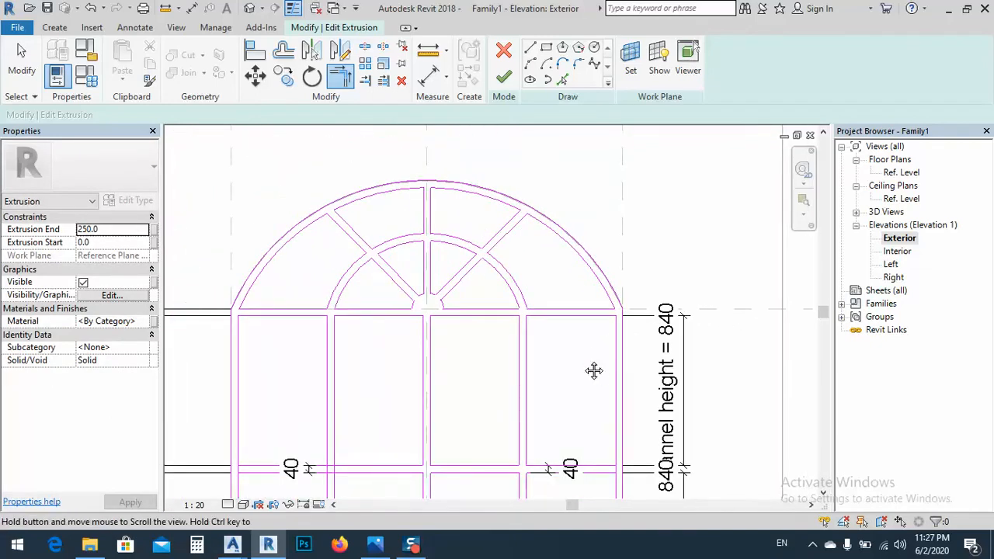
# Try to finish the frame extrusion's sketch with both arch corners cleaned up
pyautogui.moveTo(595, 371); pyautogui.dragTo(595, 251, button='middle')
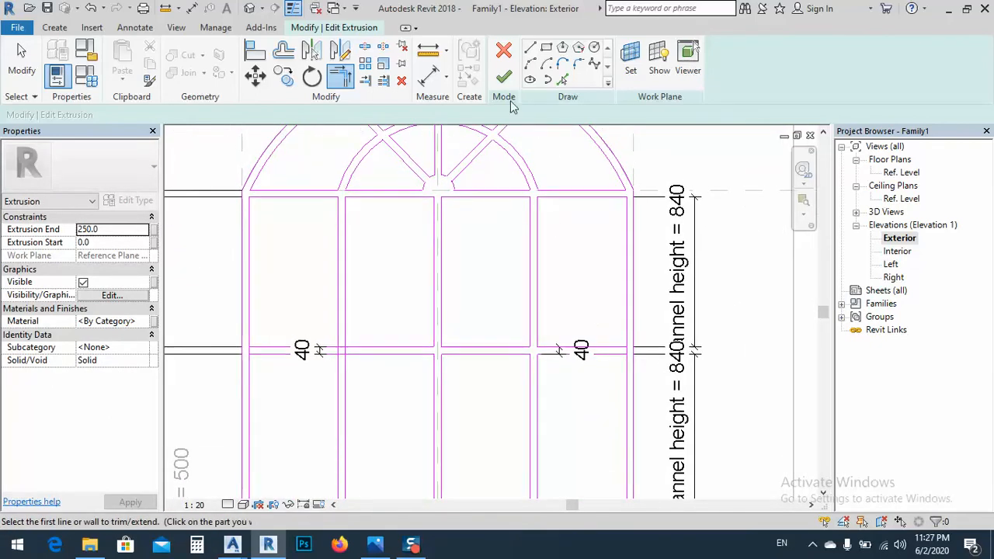
pyautogui.click(504, 76)
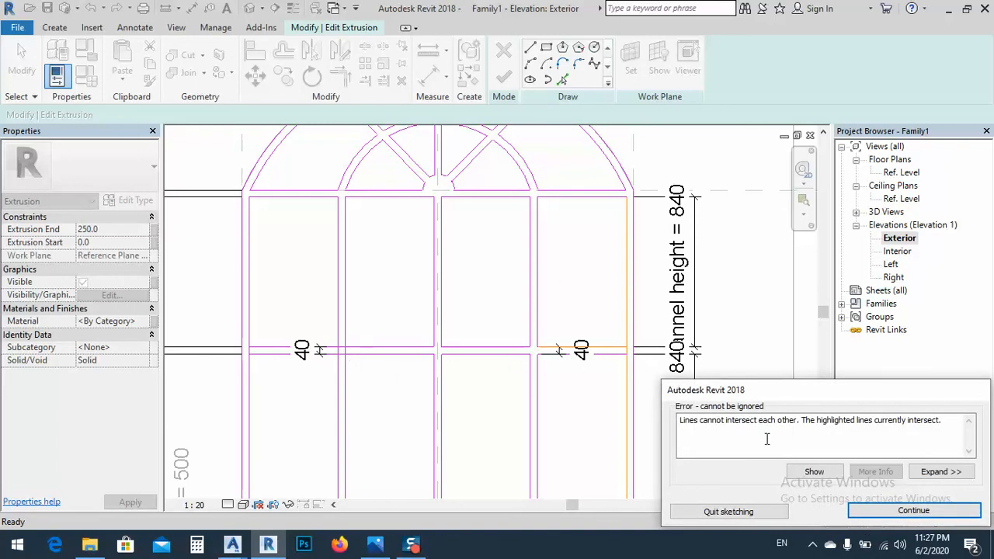
pyautogui.click(913, 510)
# Split the right vertical bar's inner edge at the middle rail and trim both pieces to the rail's edges
pyautogui.scroll(5, 637, 359)
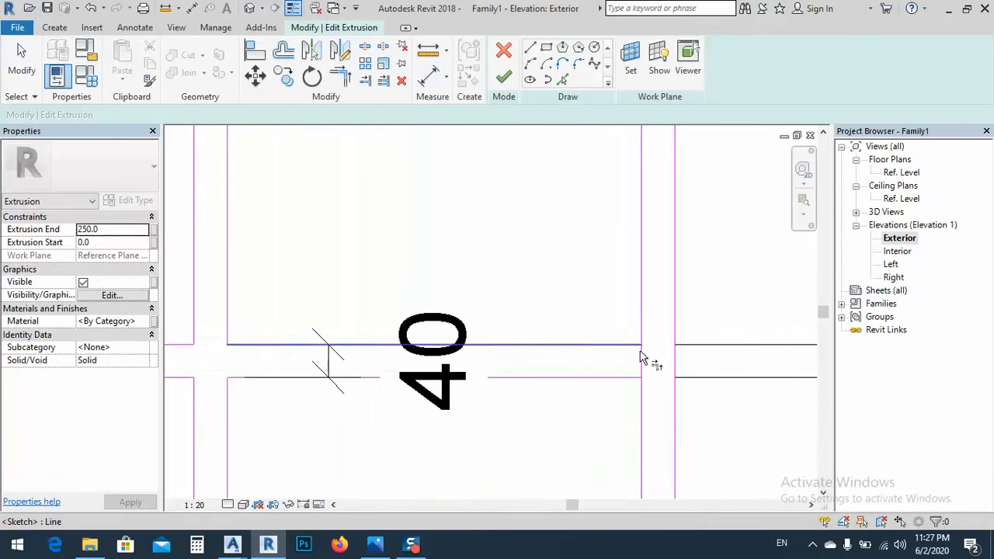
pyautogui.press('Escape')
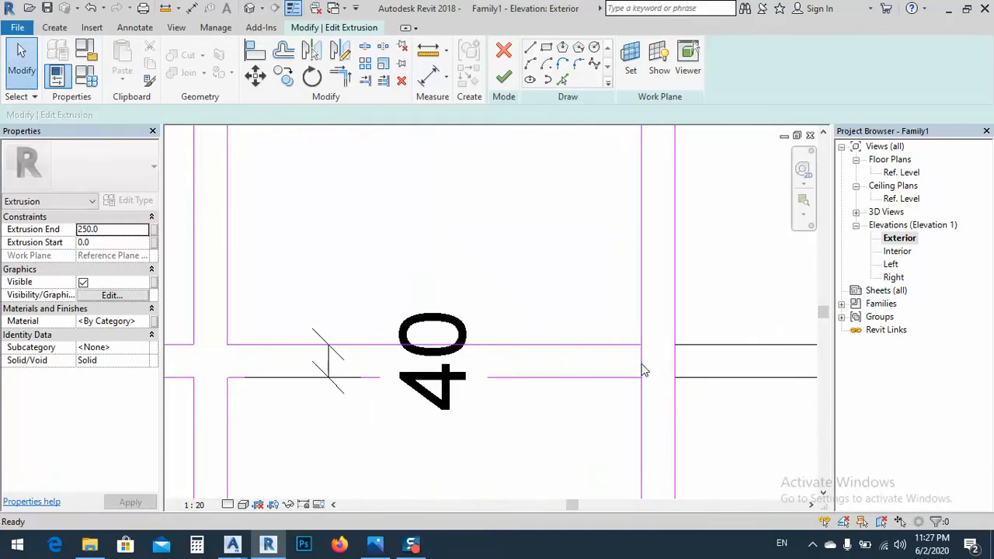
pyautogui.press('s')
pyautogui.press('l')
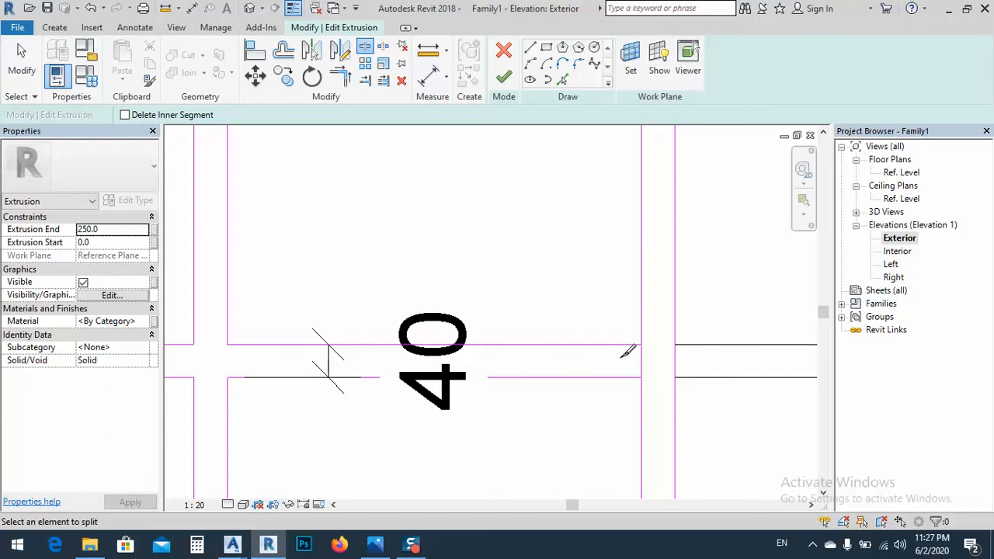
pyautogui.press('Escape')
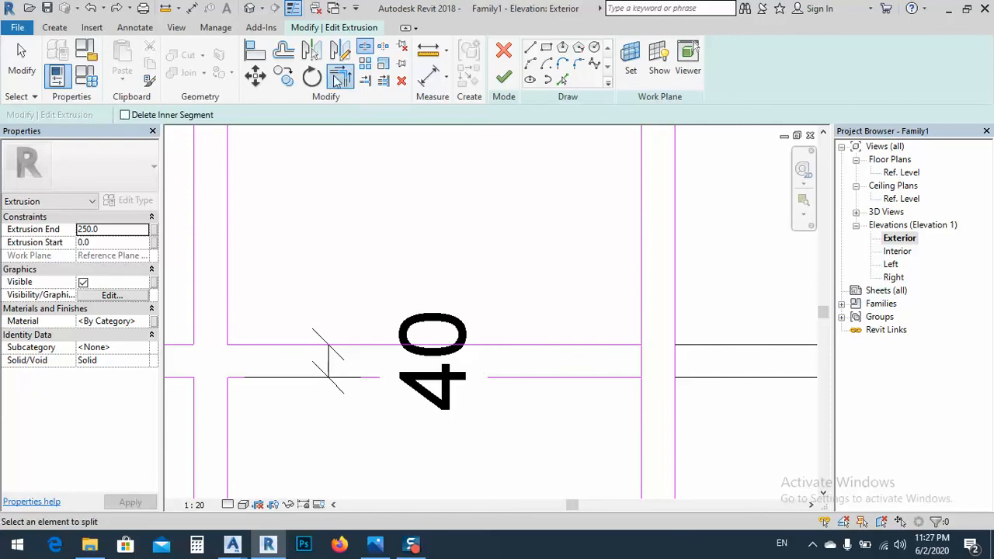
pyautogui.click(340, 78)
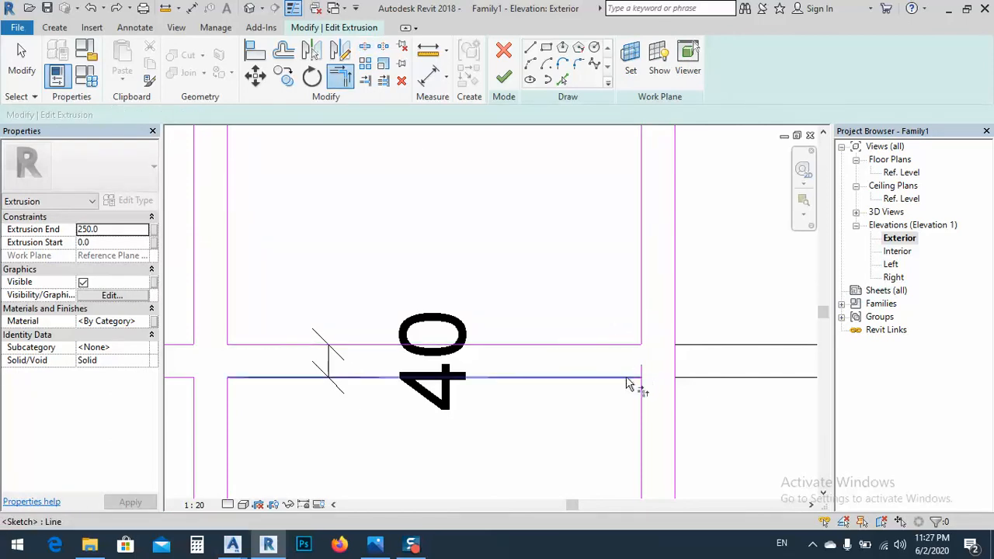
# Split the left vertical bar's inner edge at the middle rail and trim both pieces to the rail's upper and lower edges
pyautogui.scroll(-4, 721, 243)
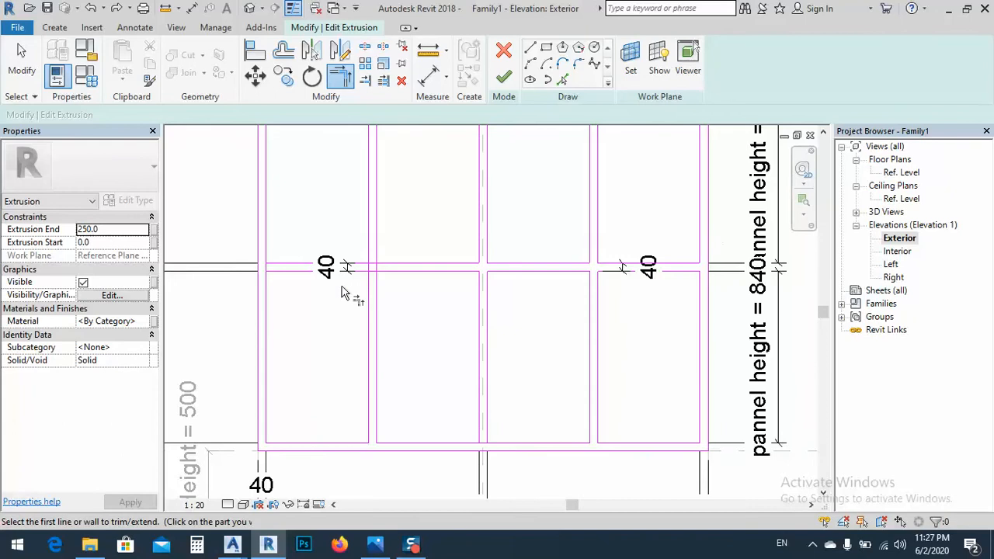
pyautogui.scroll(8, 345, 294)
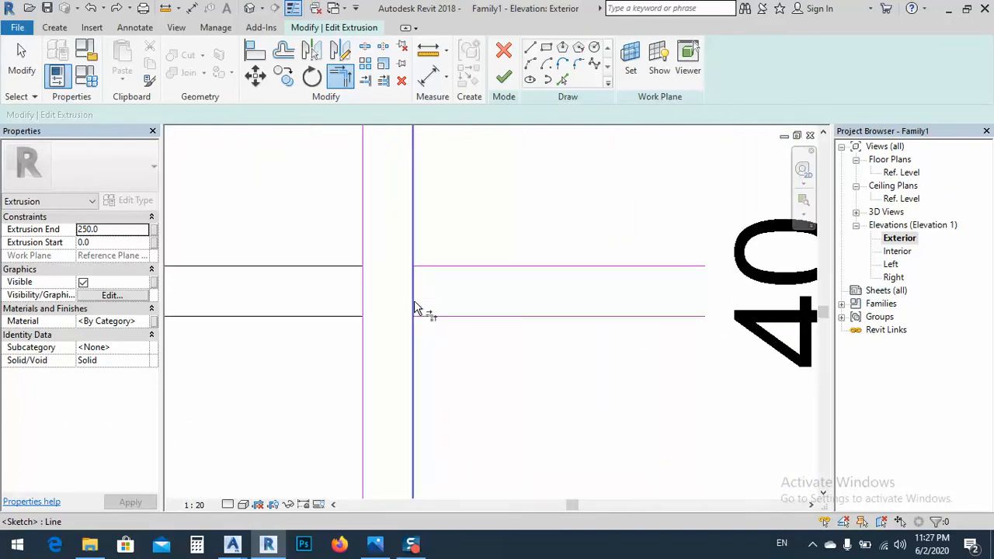
pyautogui.press('Escape')
pyautogui.press('l')
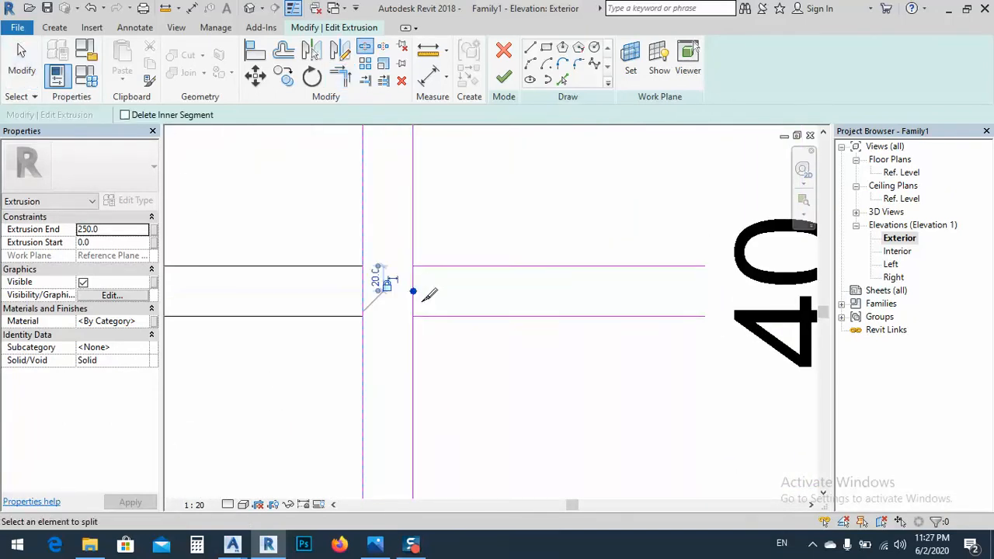
pyautogui.press('Escape')
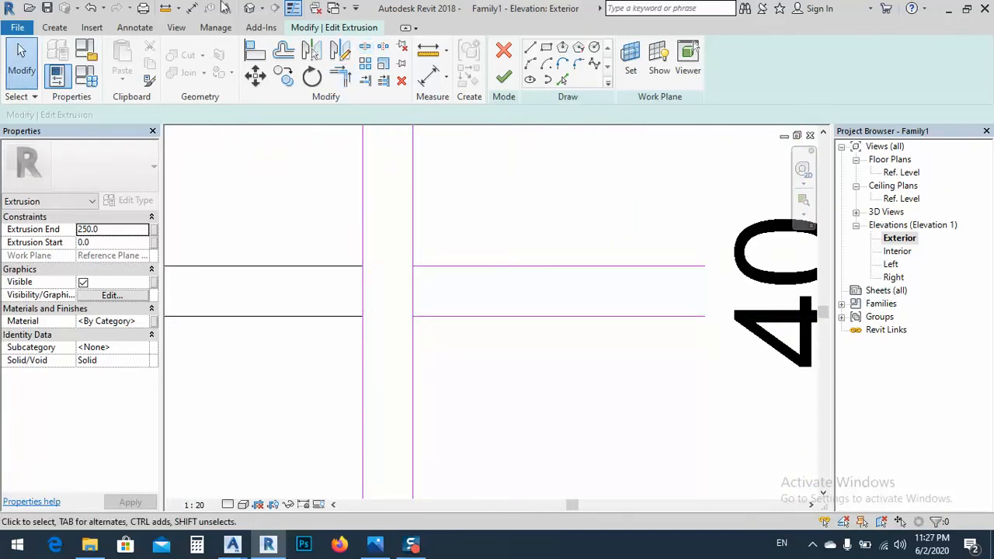
pyautogui.click(340, 81)
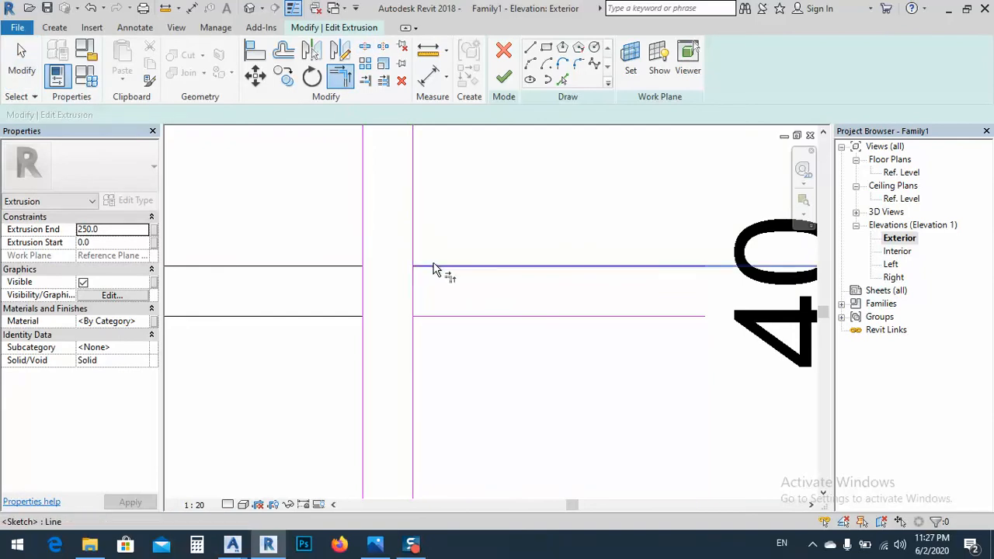
pyautogui.click(415, 358)
pyautogui.click(428, 327)
# Split both edges of the central vertical bar and both edges of the middle rail where they cross
pyautogui.scroll(-3, 350, 311)
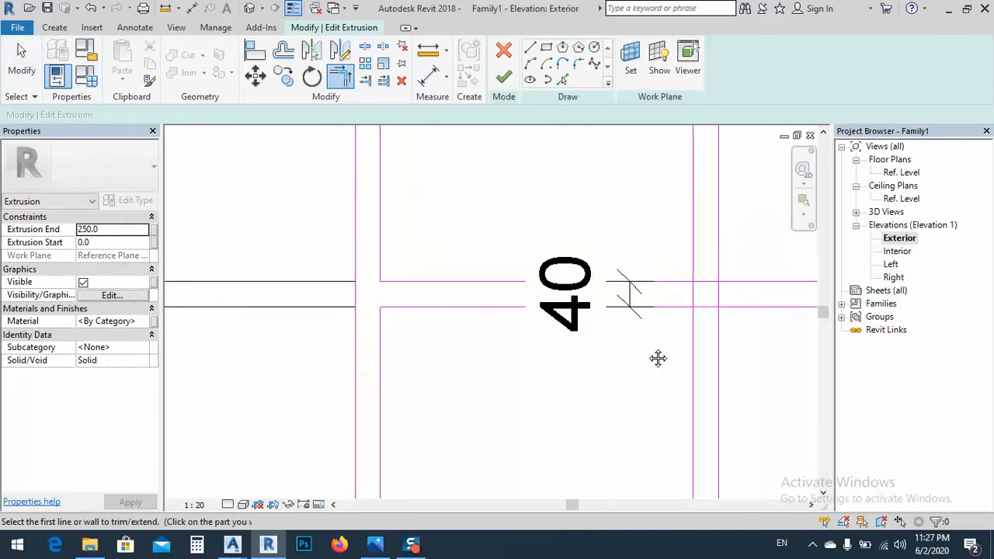
pyautogui.moveTo(658, 358); pyautogui.dragTo(478, 358, button='middle')
pyautogui.scroll(2, 545, 295)
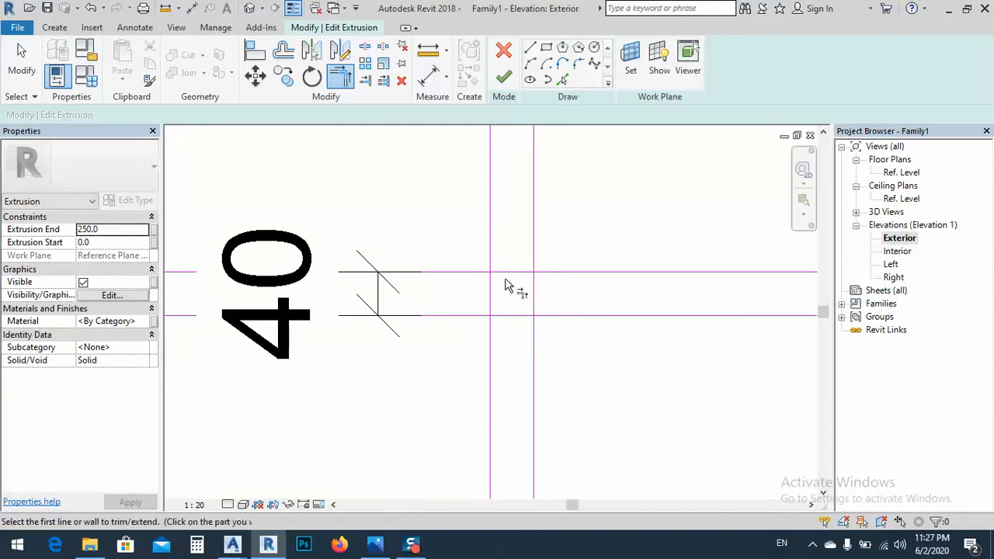
pyautogui.press('Escape')
pyautogui.moveTo(511, 306); pyautogui.dragTo(483, 304, button='middle')
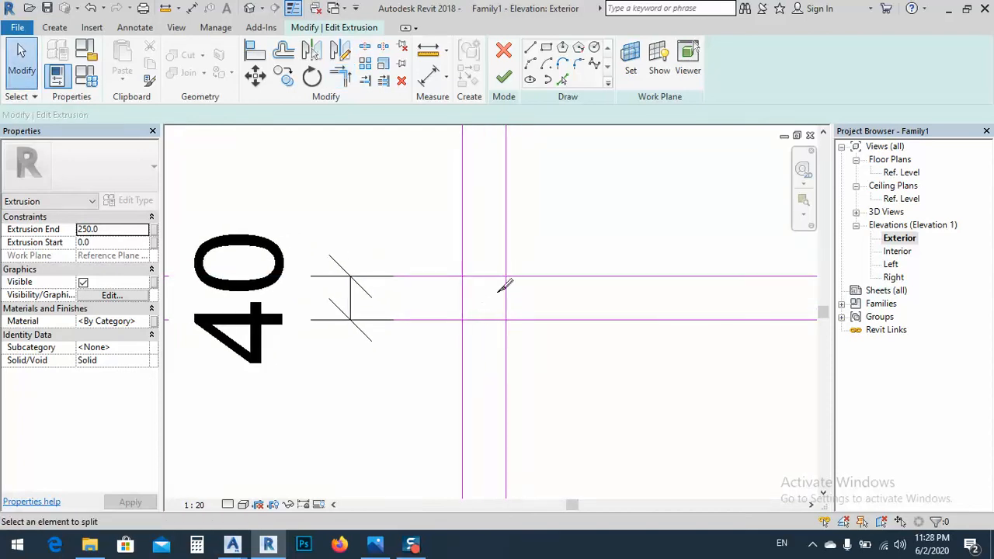
pyautogui.click(485, 276)
pyautogui.click(462, 298)
pyautogui.click(484, 320)
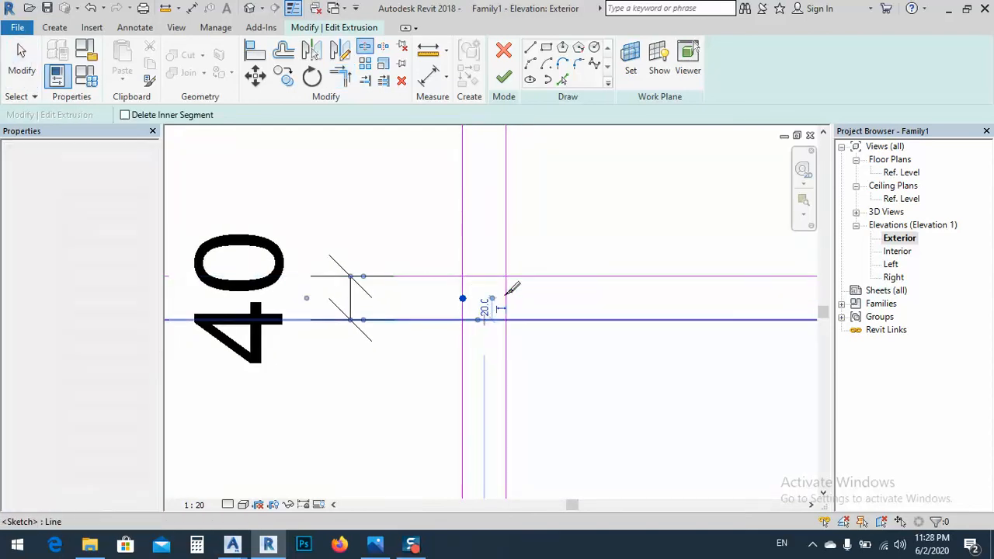
pyautogui.press('Escape')
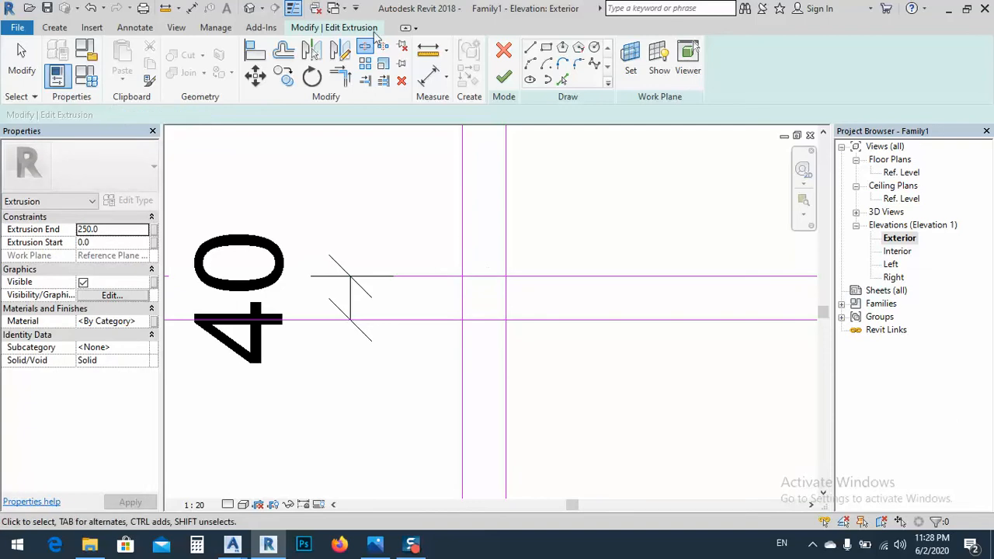
# Trim the split bar and rail edges into four clean corners around the central crossing
pyautogui.click(340, 75)
pyautogui.click(507, 221)
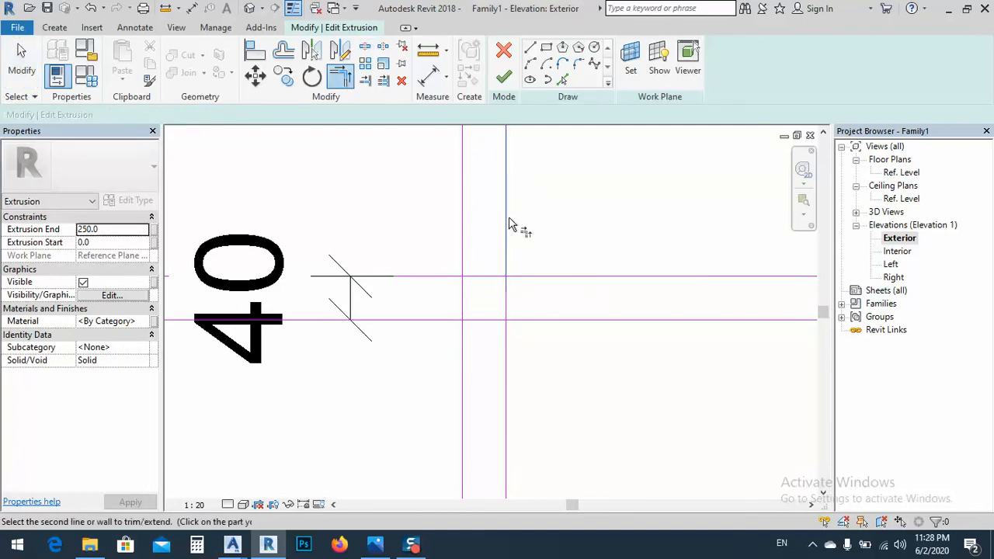
pyautogui.click(530, 278)
pyautogui.click(466, 264)
pyautogui.click(451, 280)
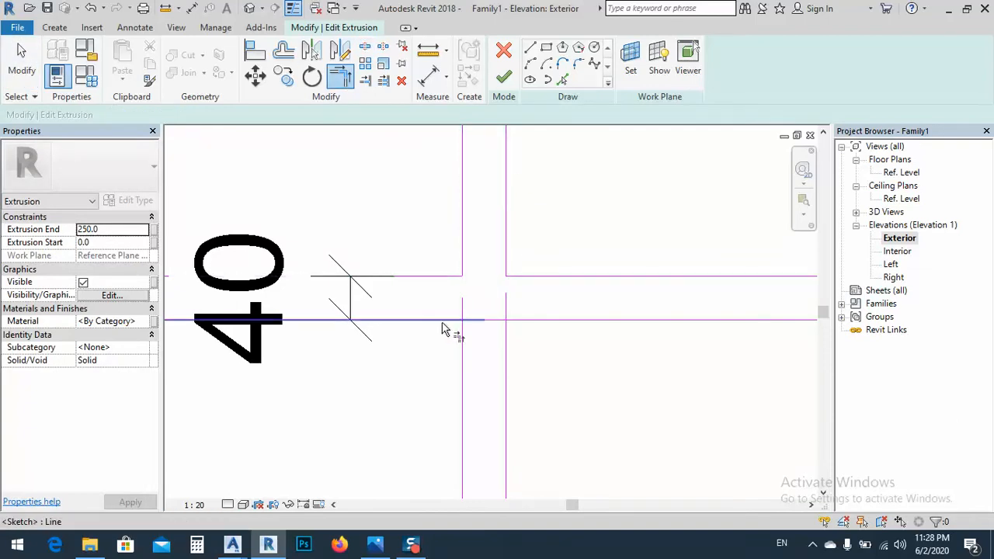
pyautogui.click(442, 324)
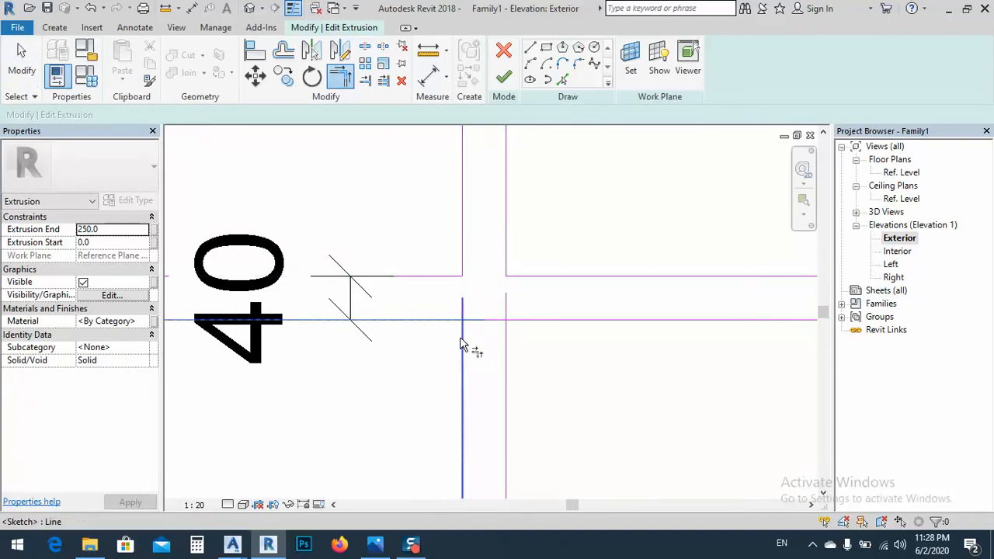
pyautogui.click(522, 325)
# Try to finish the frame extrusion's sketch with the central crossing cleaned up
pyautogui.scroll(-5, 431, 293)
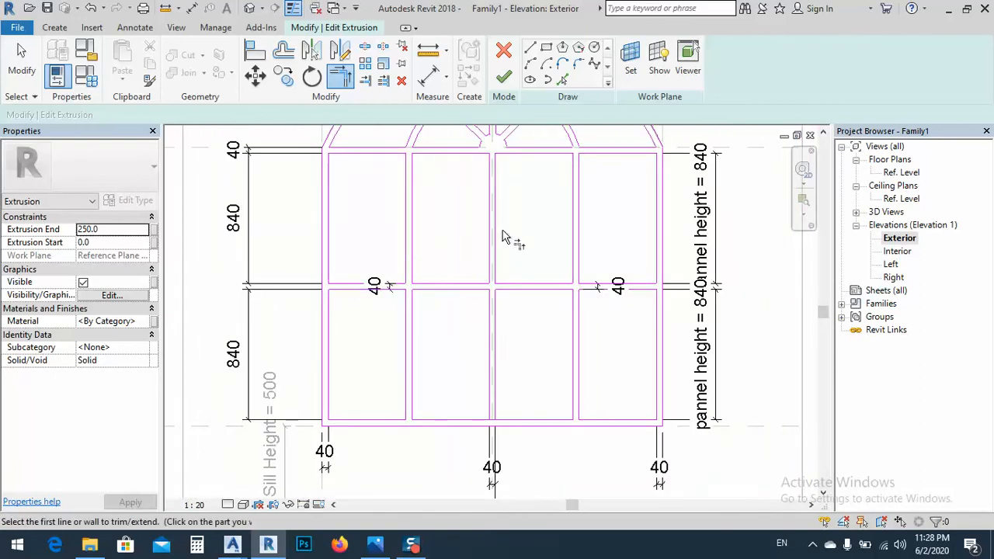
pyautogui.moveTo(505, 258); pyautogui.dragTo(505, 248, button='middle')
pyautogui.click(503, 76)
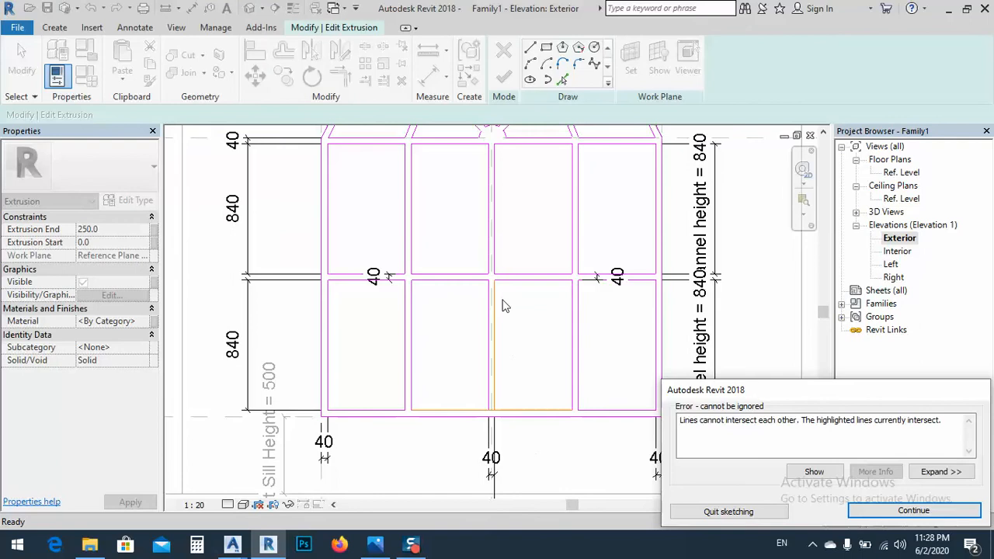
pyautogui.click(871, 511)
# Split the bottom rail's inner edge at the central vertical bar and trim both pieces to the bar's edges
pyautogui.scroll(6, 489, 414)
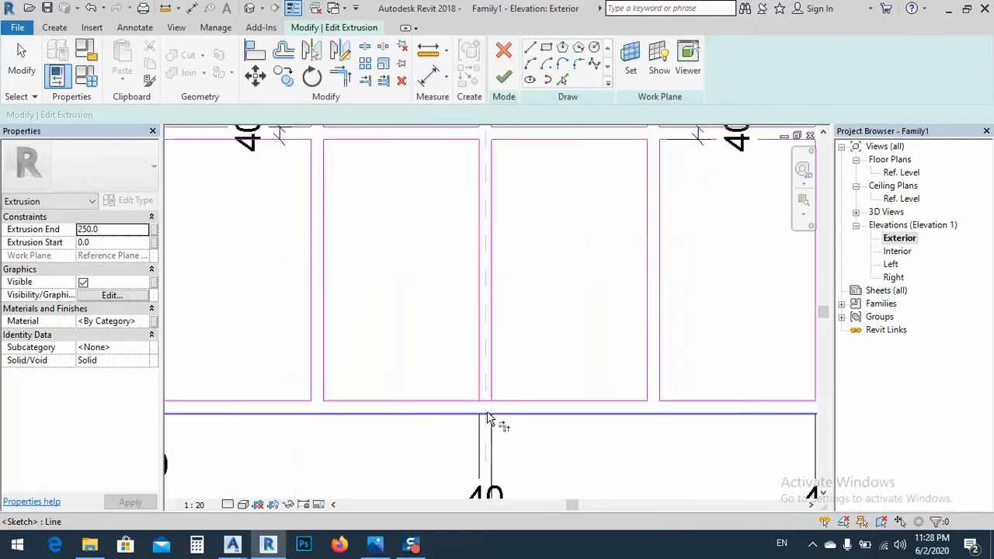
pyautogui.scroll(1, 484, 402)
pyautogui.press('Escape')
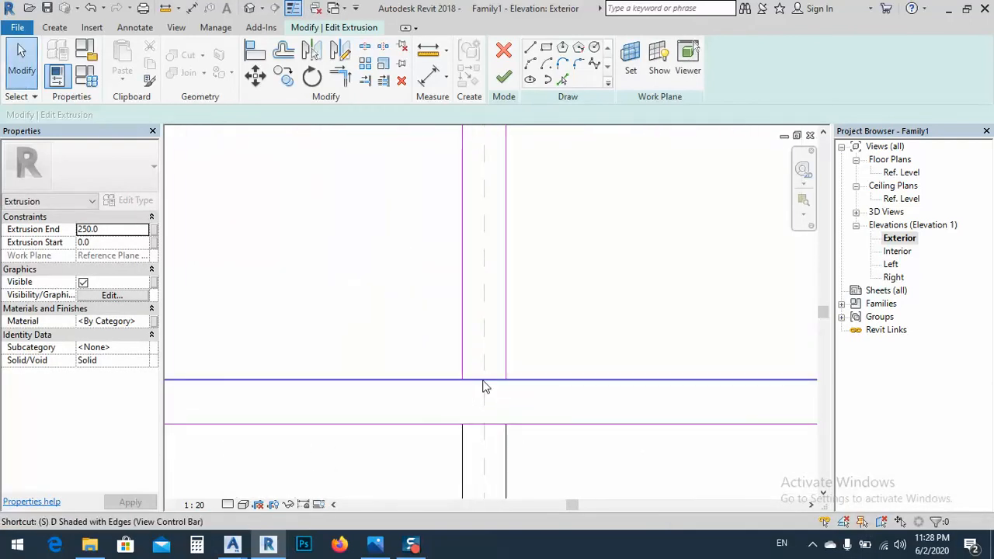
pyautogui.press('s')
pyautogui.press('l')
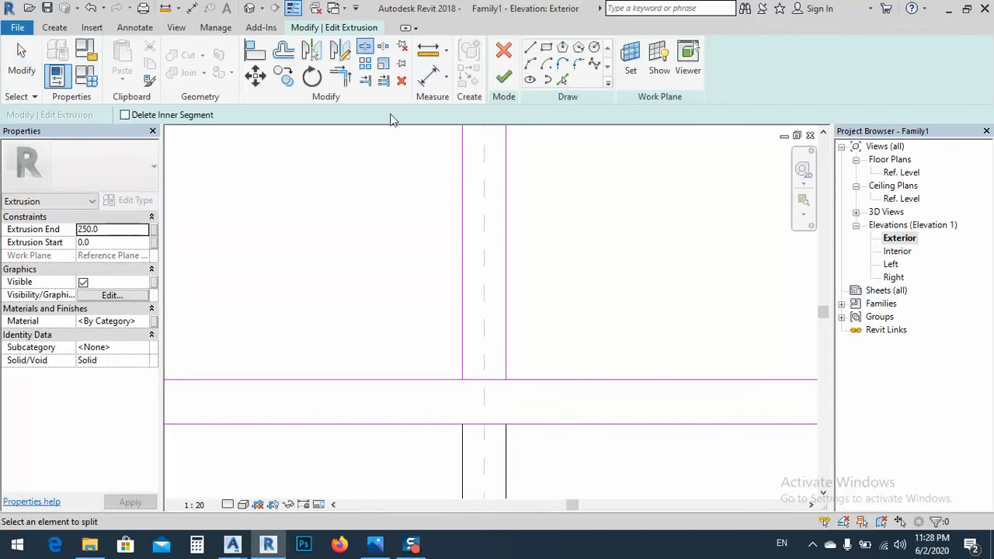
pyautogui.press('Escape')
pyautogui.press('t')
pyautogui.press('r')
pyautogui.click(449, 380)
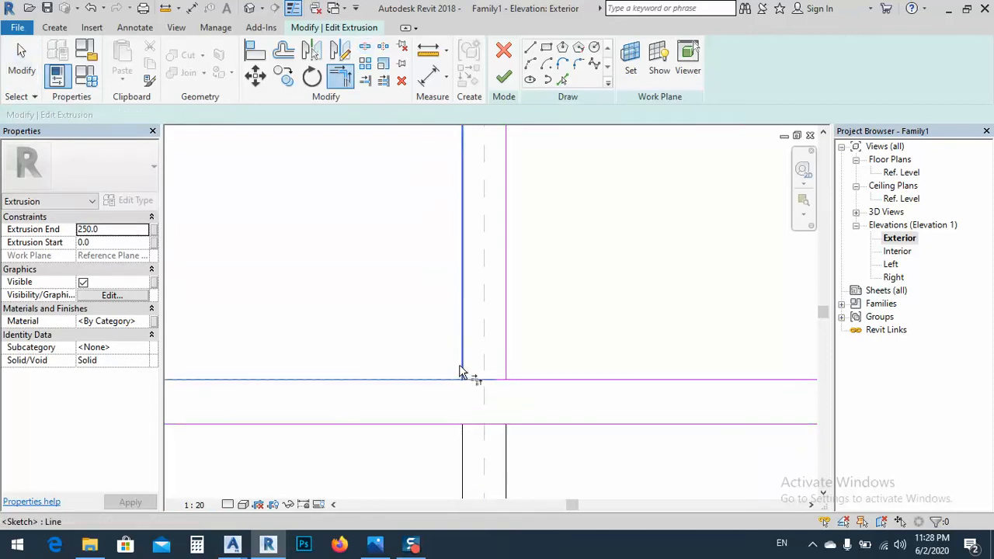
pyautogui.click(460, 368)
pyautogui.click(529, 381)
pyautogui.scroll(-4, 544, 381)
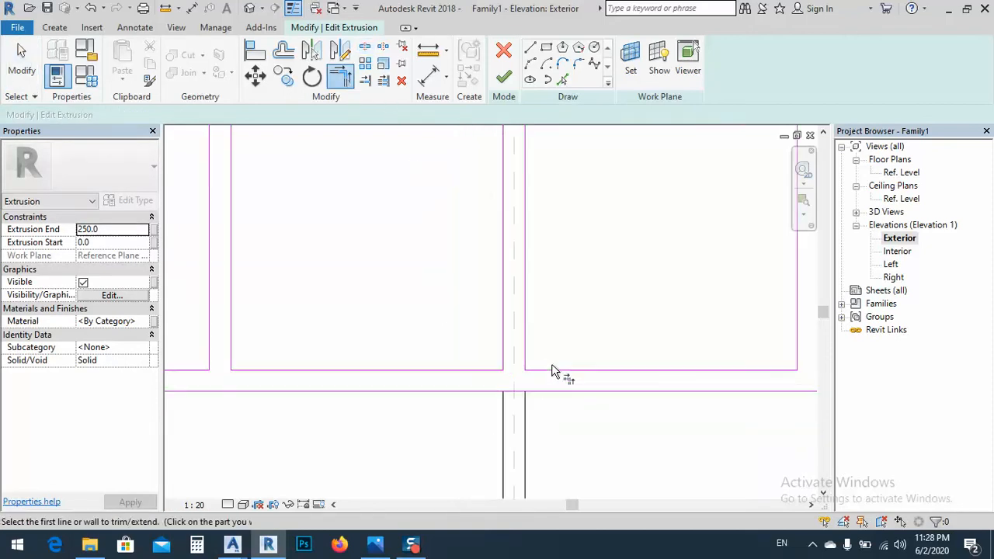
# Finish the frame extrusion's sketch and deselect the resulting frame
pyautogui.moveTo(644, 455)
pyautogui.mouseDown(button='middle')
pyautogui.moveTo(611, 453)
pyautogui.moveTo(570, 471)
pyautogui.moveTo(702, 466)
pyautogui.moveTo(464, 424)
pyautogui.mouseUp(button='middle')
pyautogui.scroll(-2, 643, 463)
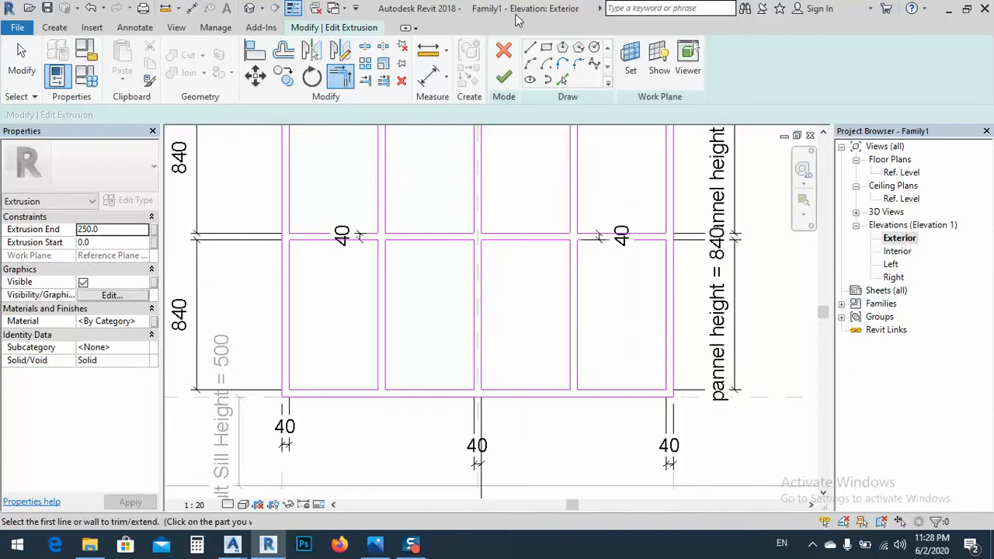
pyautogui.click(504, 78)
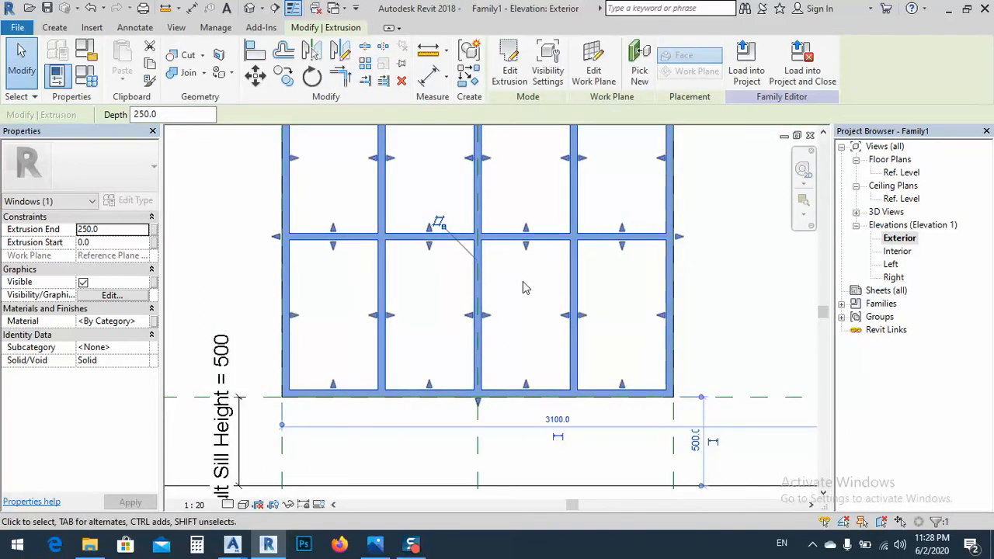
pyautogui.click(524, 283)
# Display the window family in 3D with the Fine detail level and a shaded visual style
pyautogui.scroll(-2, 500, 320)
pyautogui.moveTo(497, 265); pyautogui.dragTo(454, 348, button='middle')
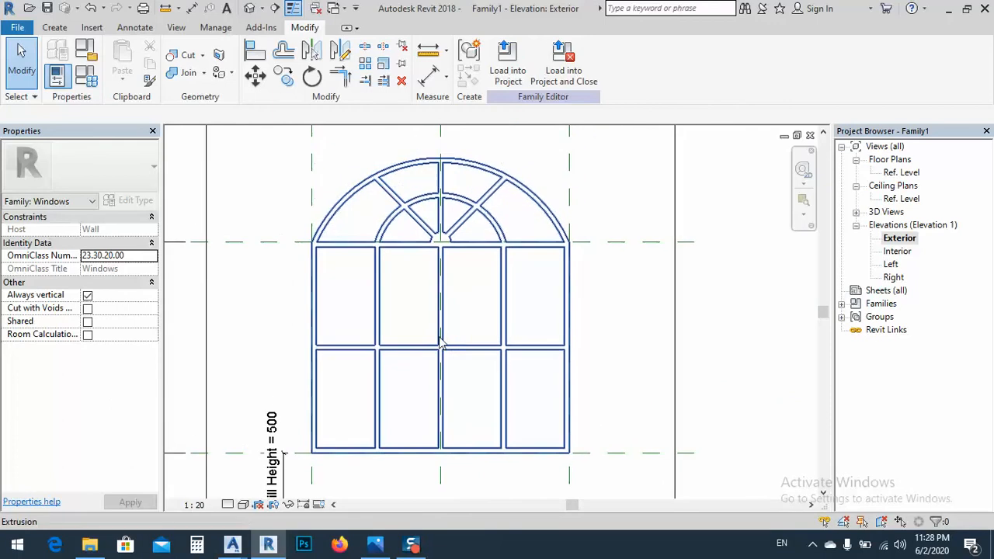
pyautogui.click(250, 9)
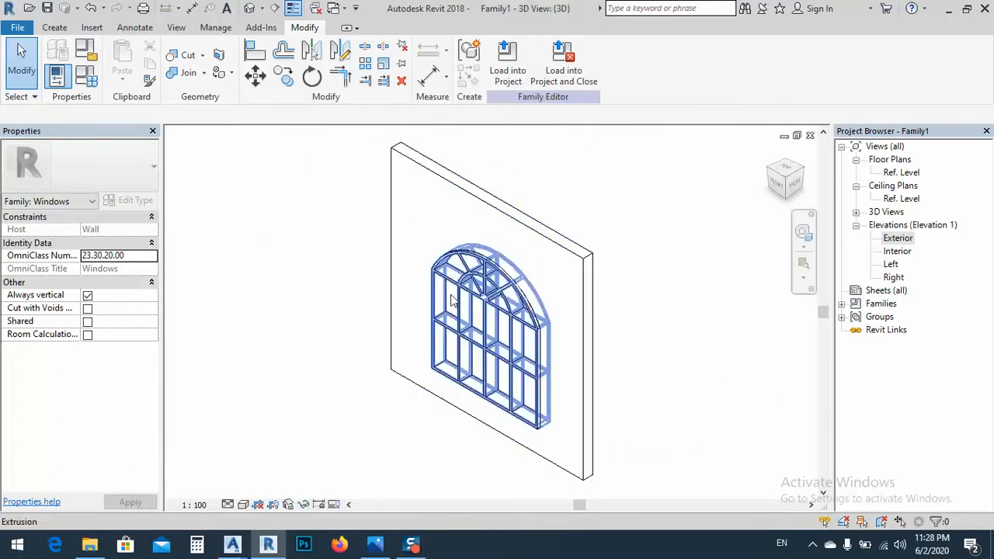
pyautogui.click(227, 505)
pyautogui.click(247, 485)
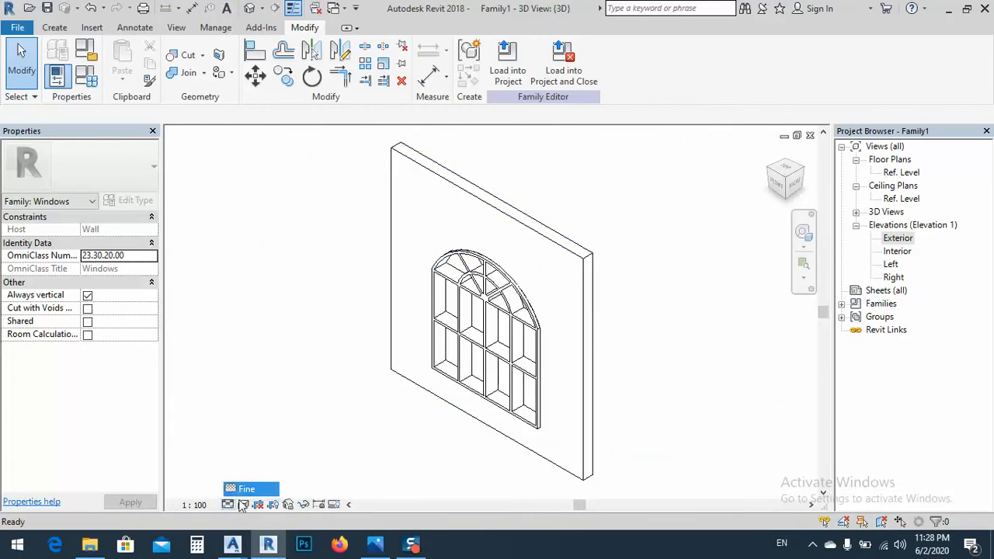
pyautogui.click(243, 505)
pyautogui.click(264, 475)
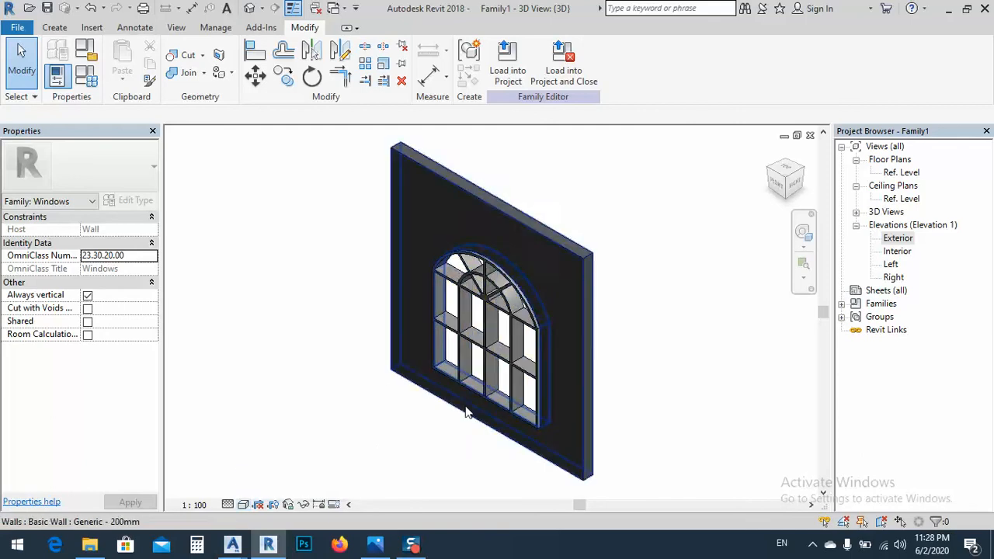
# Inspect the frame's depth in 3D, select the frame extrusion and open the Right elevation
pyautogui.moveTo(456, 399)
pyautogui.keyDown('shift'); pyautogui.mouseDown(button='middle')
pyautogui.moveTo(612, 403)
pyautogui.moveTo(650, 388)
pyautogui.moveTo(513, 408)
pyautogui.moveTo(626, 393)
pyautogui.moveTo(588, 313)
pyautogui.moveTo(535, 419)
pyautogui.mouseUp(button='middle'); pyautogui.keyUp('shift')
pyautogui.scroll(3, 526, 433)
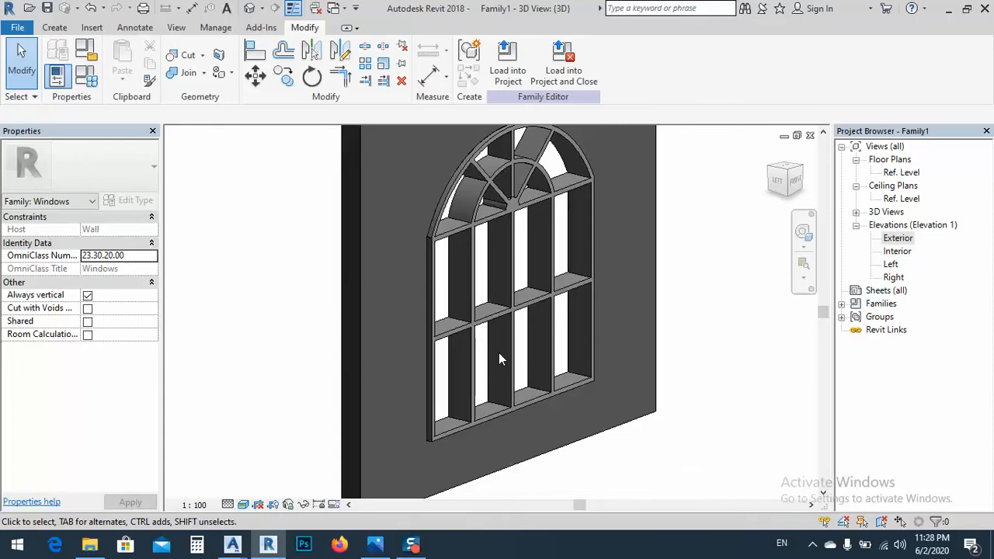
pyautogui.moveTo(501, 359); pyautogui.dragTo(555, 327, button='middle')
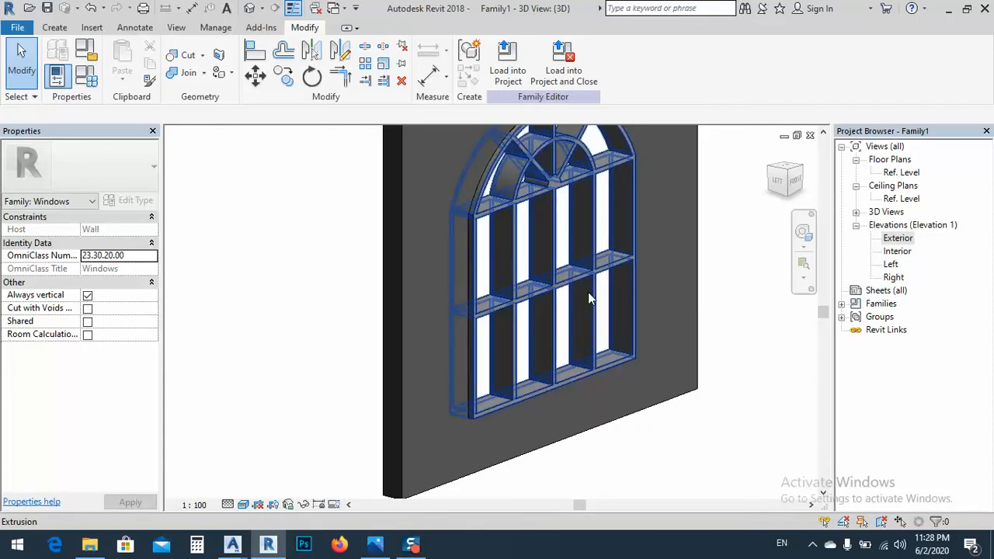
pyautogui.scroll(-3, 589, 299)
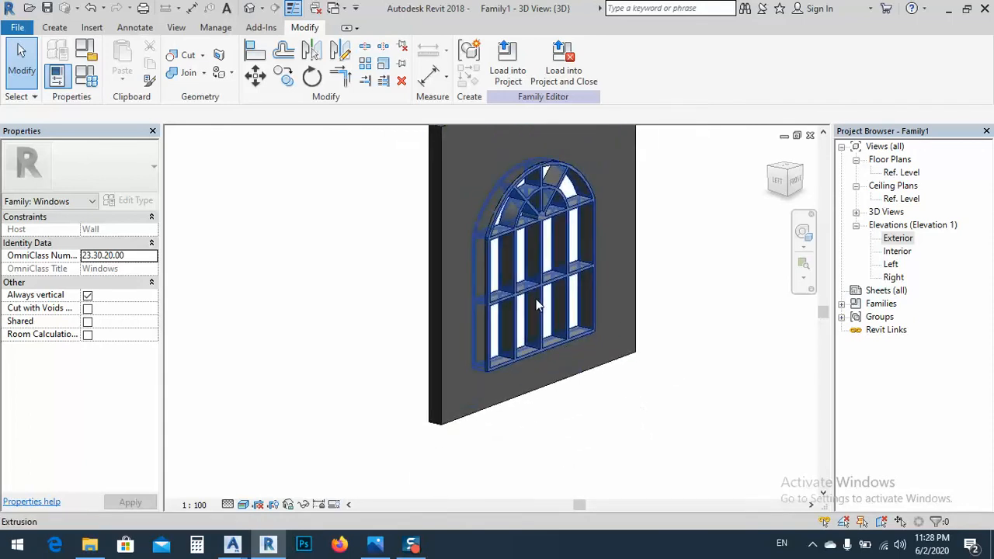
pyautogui.click(534, 293)
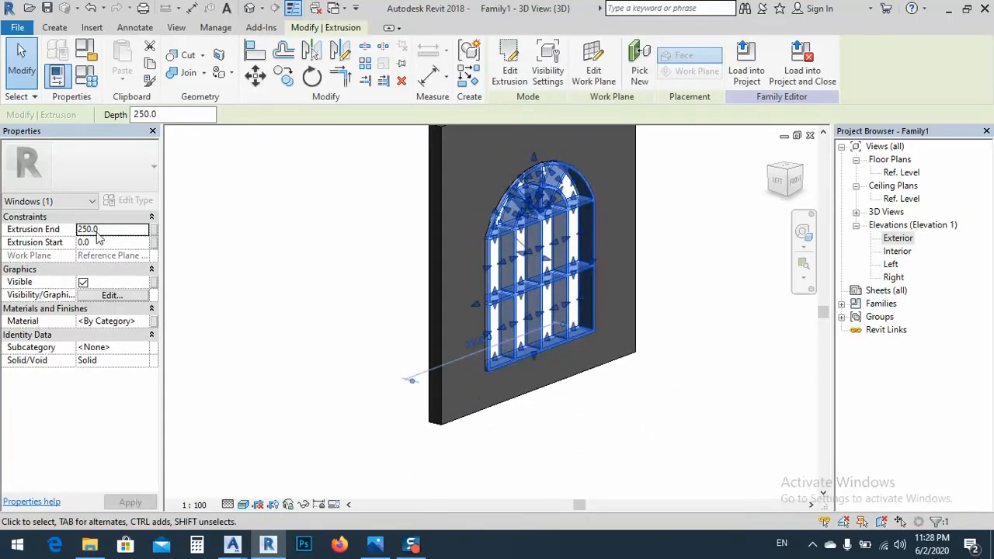
pyautogui.doubleClick(893, 277)
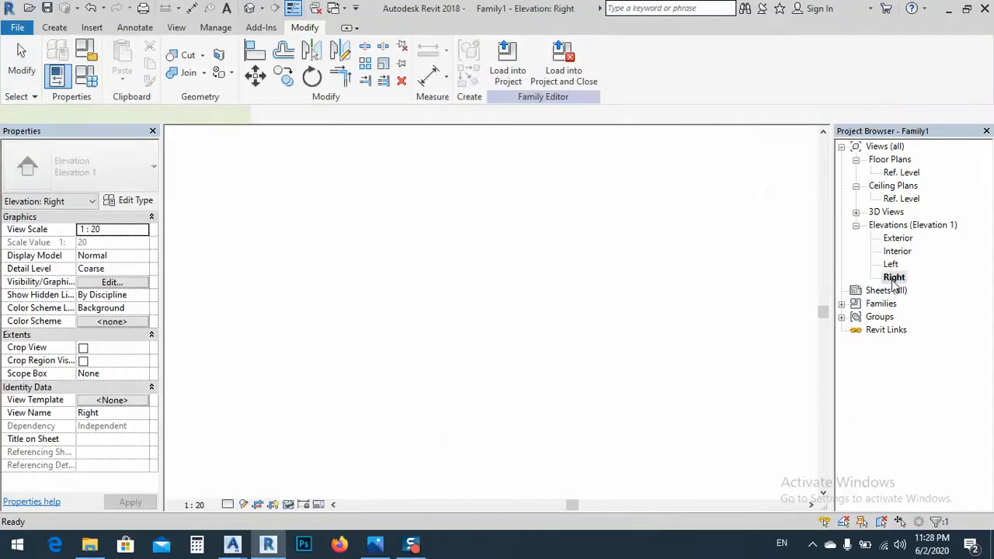
pyautogui.scroll(5, 443, 319)
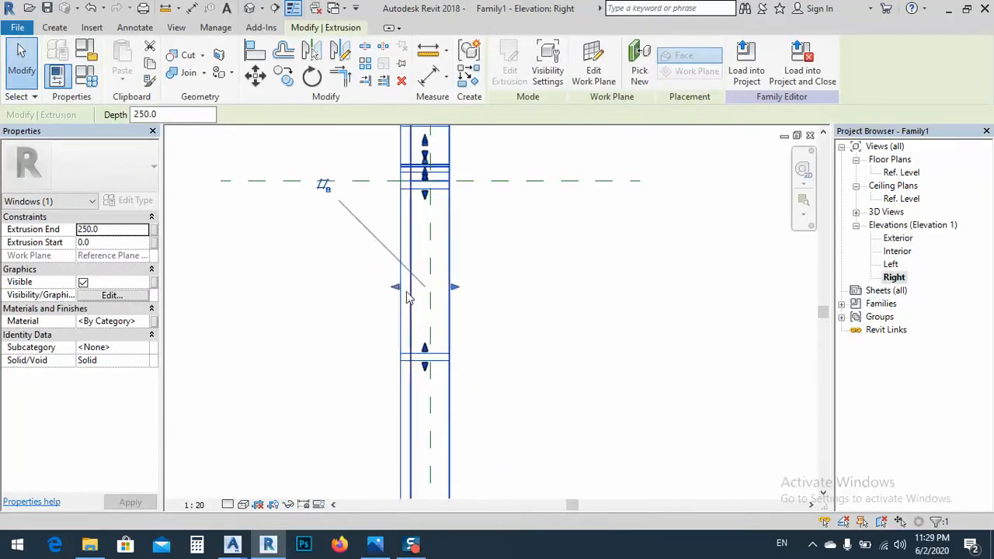
# Pull both faces of the frame extrusion inside the wall, to a start of about 63 and an end of about 120.5
pyautogui.moveTo(416, 290); pyautogui.dragTo(438, 289)
pyautogui.scroll(-3, 423, 221)
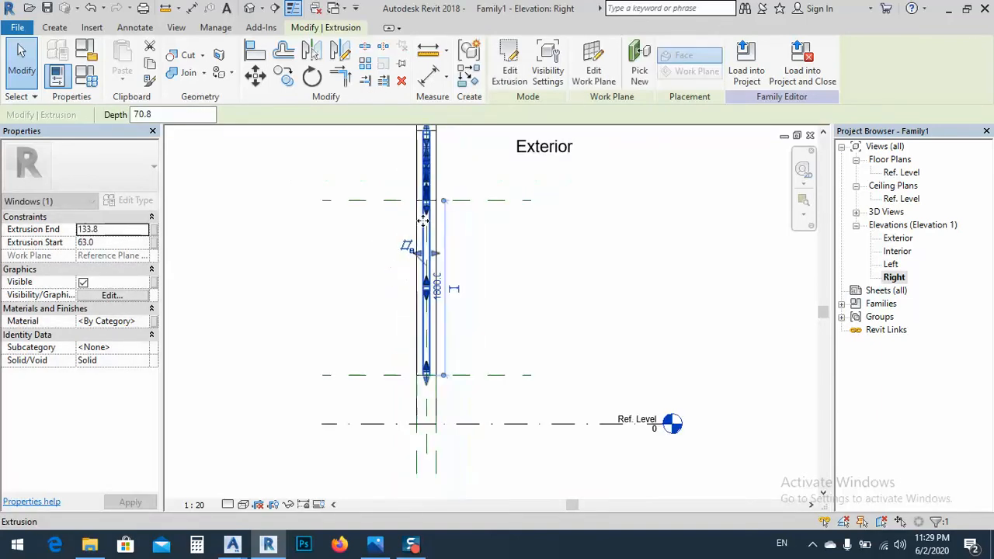
pyautogui.scroll(5, 439, 256)
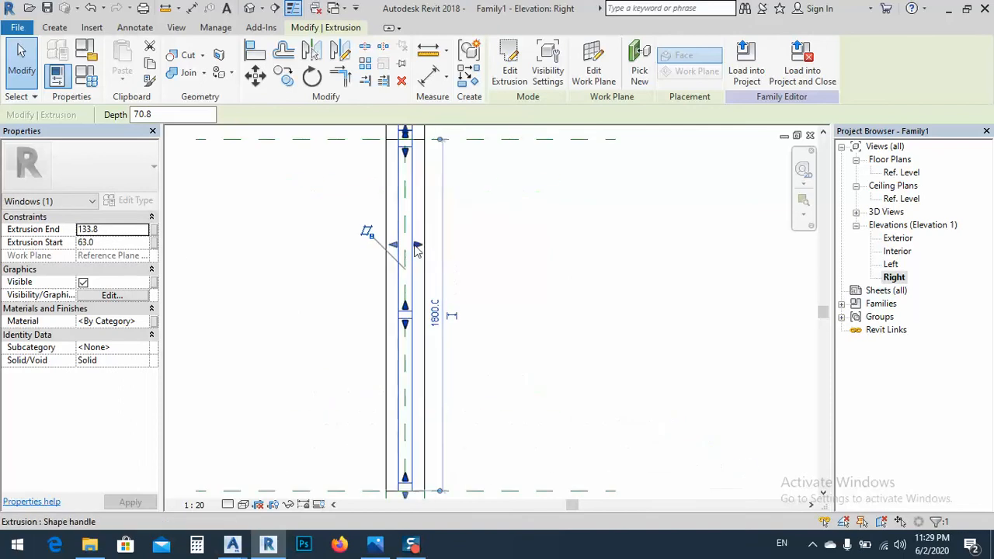
pyautogui.moveTo(388, 253); pyautogui.dragTo(400, 254)
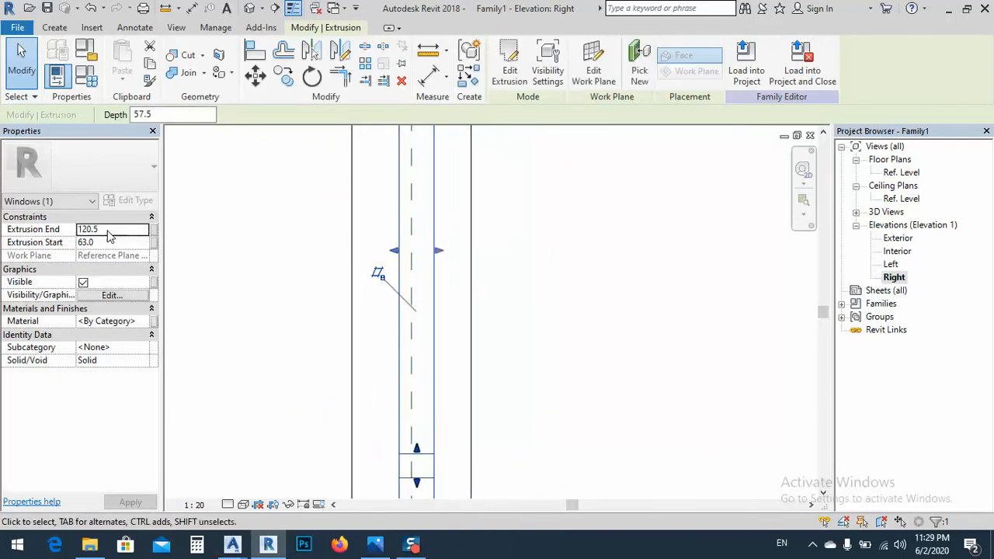
# Set the frame extrusion's start to 80 and its end to 120, and show the window in 3D
pyautogui.click(110, 232)
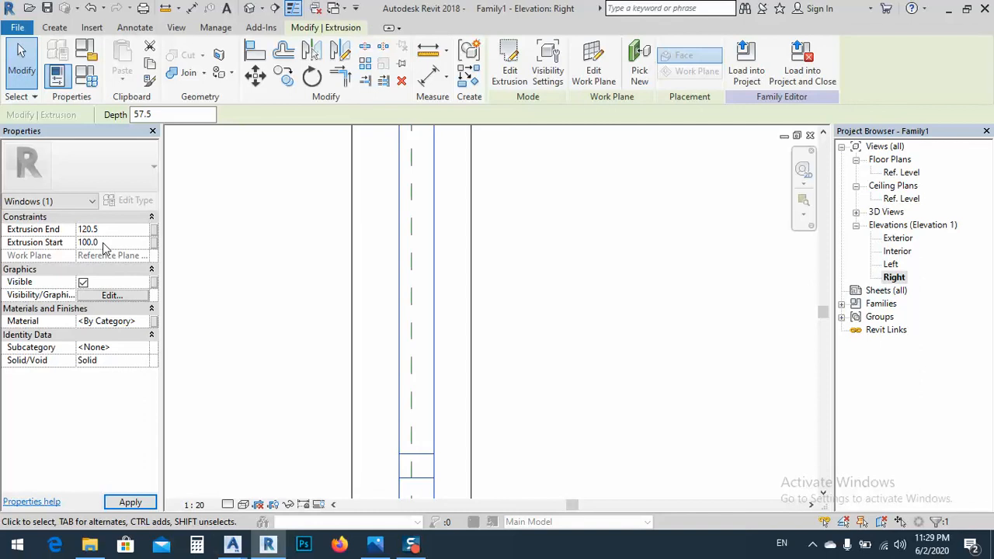
pyautogui.click(111, 241)
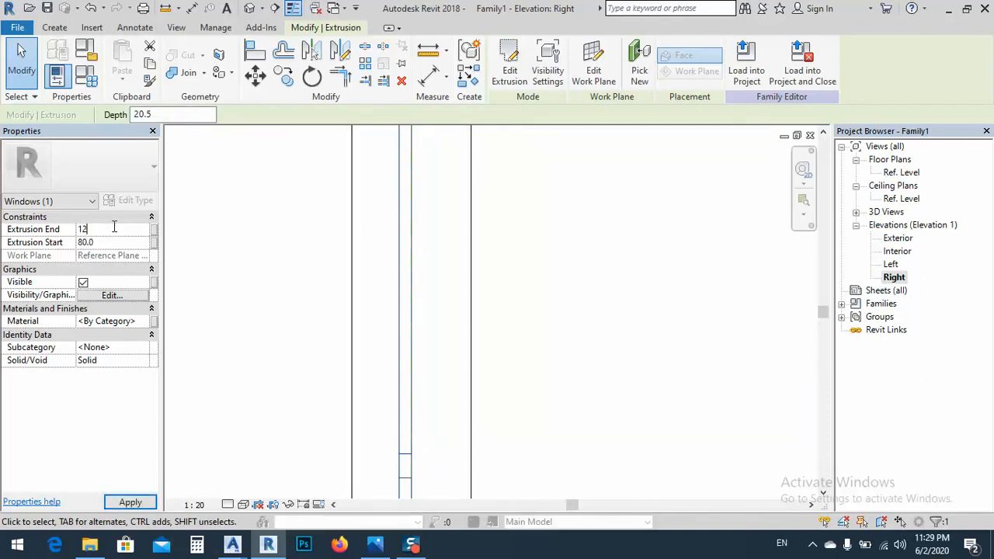
pyautogui.click(140, 504)
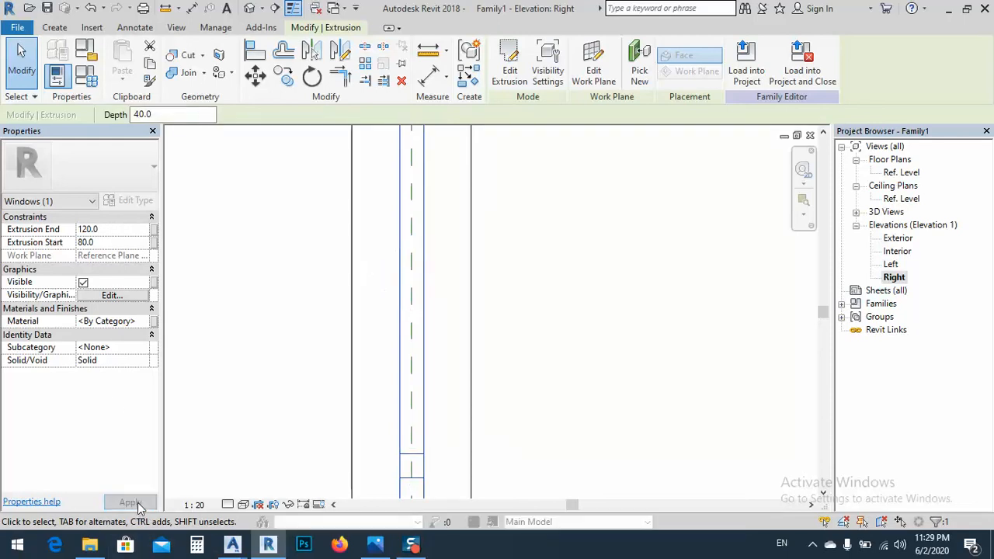
pyautogui.click(551, 294)
pyautogui.scroll(-4, 536, 291)
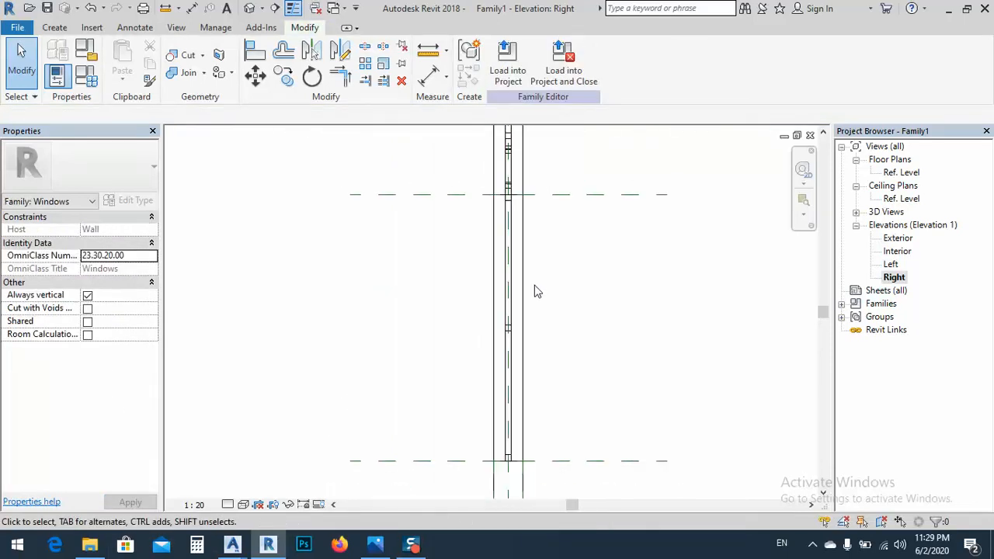
pyautogui.click(250, 13)
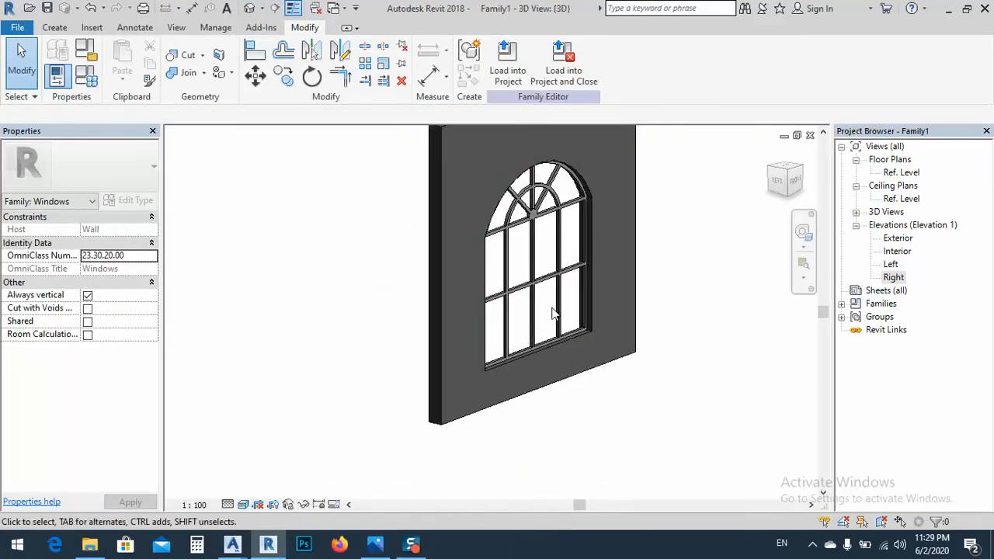
# Inspect the frame in 3D from the side and the front, checking its position in the wall and its muntins
pyautogui.keyDown('shift'); pyautogui.moveTo(554, 310); pyautogui.dragTo(542, 282, button='middle'); pyautogui.keyUp('shift')
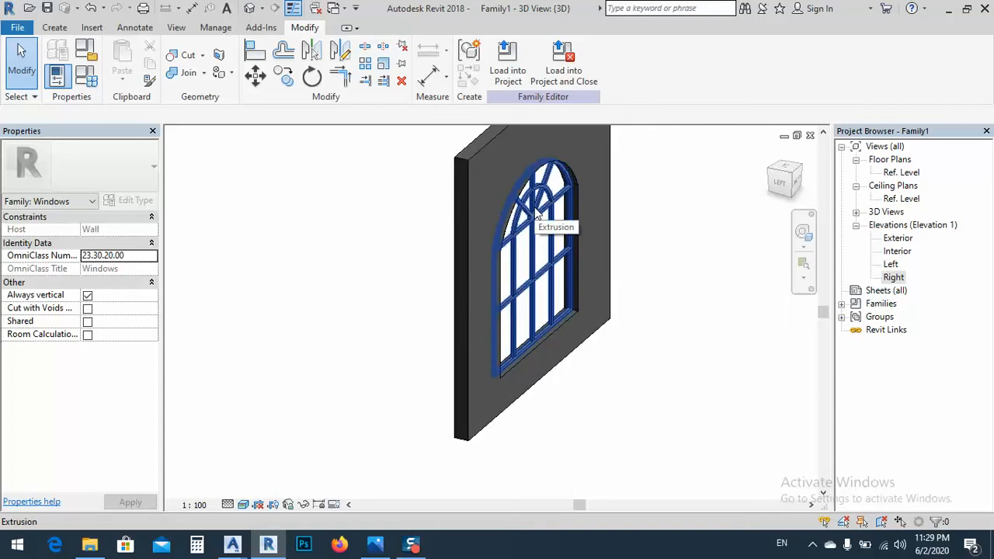
pyautogui.keyDown('shift'); pyautogui.moveTo(583, 286); pyautogui.dragTo(510, 228, button='middle'); pyautogui.keyUp('shift')
pyautogui.scroll(4, 528, 165)
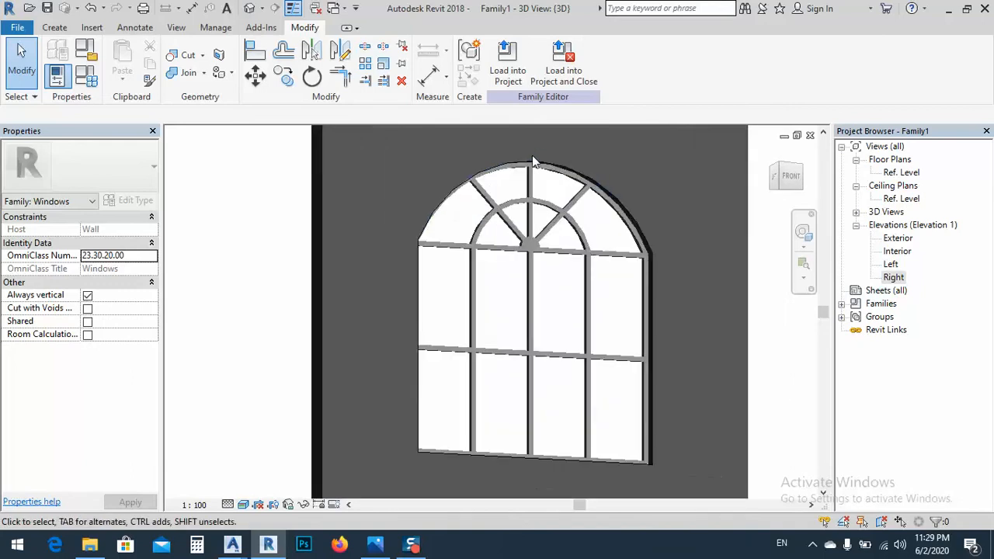
pyautogui.scroll(-6, 511, 200)
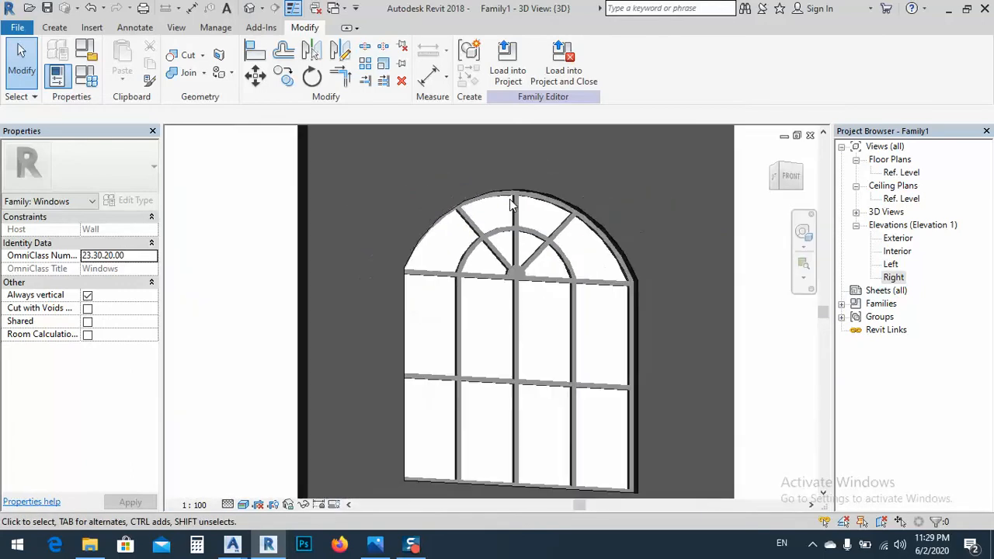
pyautogui.keyDown('shift'); pyautogui.moveTo(480, 278); pyautogui.dragTo(462, 248, button='middle'); pyautogui.keyUp('shift')
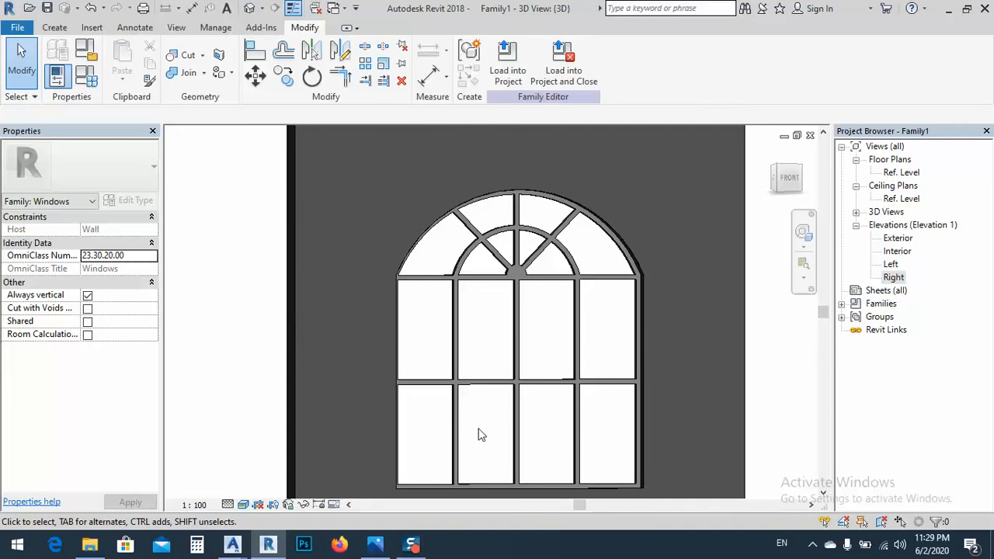
pyautogui.moveTo(444, 426); pyautogui.dragTo(455, 366, button='middle')
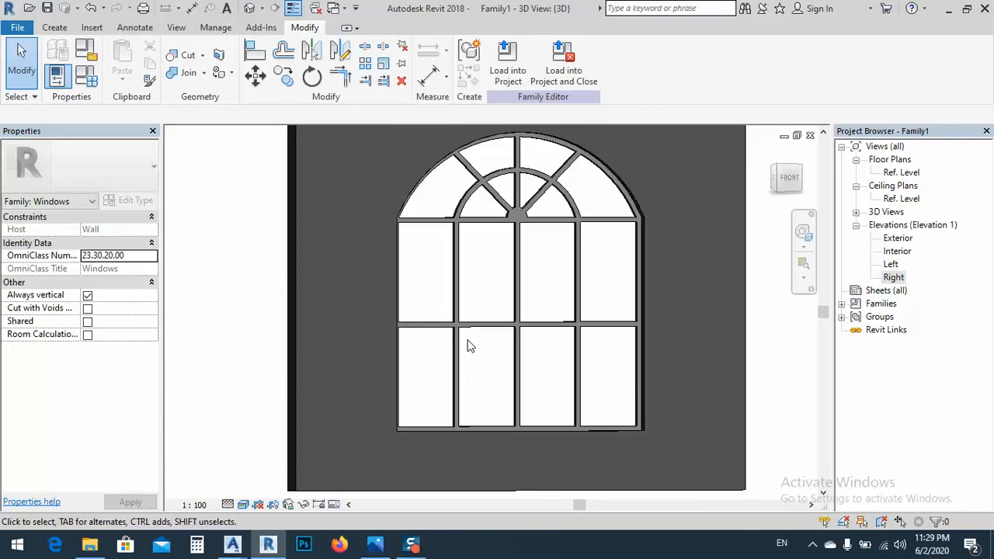
pyautogui.moveTo(476, 306); pyautogui.dragTo(469, 333, button='middle')
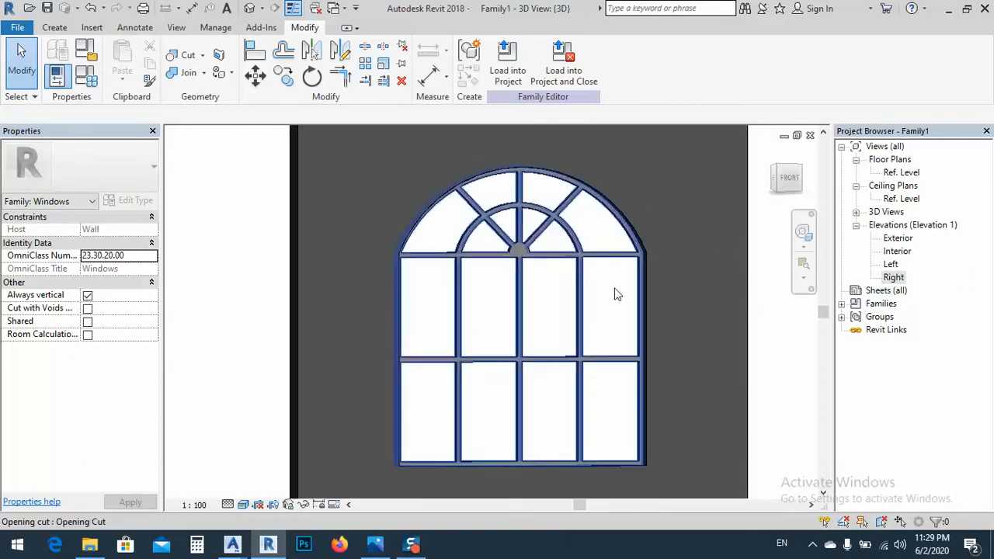
# Open the Exterior elevation and look over the full window frame and its dimensions
pyautogui.doubleClick(897, 237)
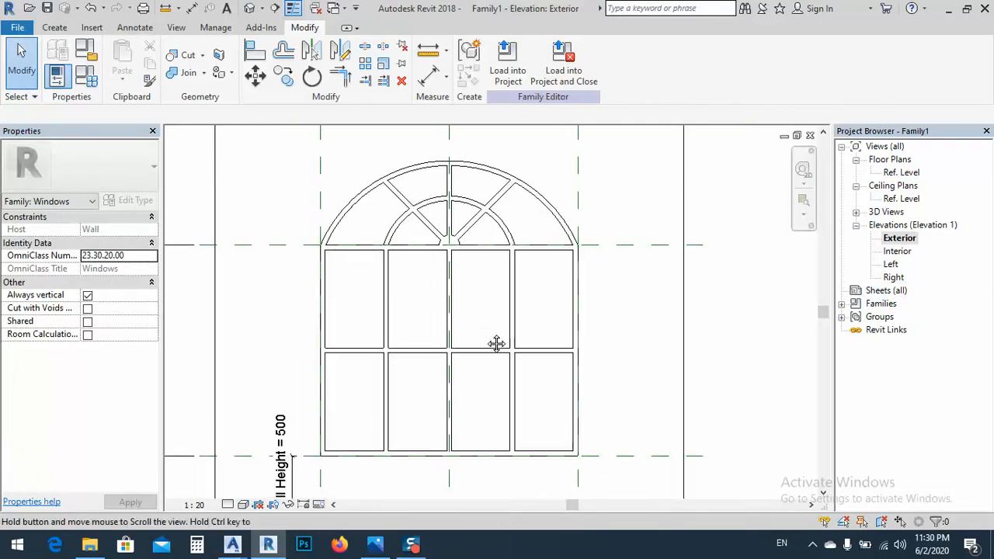
pyautogui.scroll(2, 497, 344)
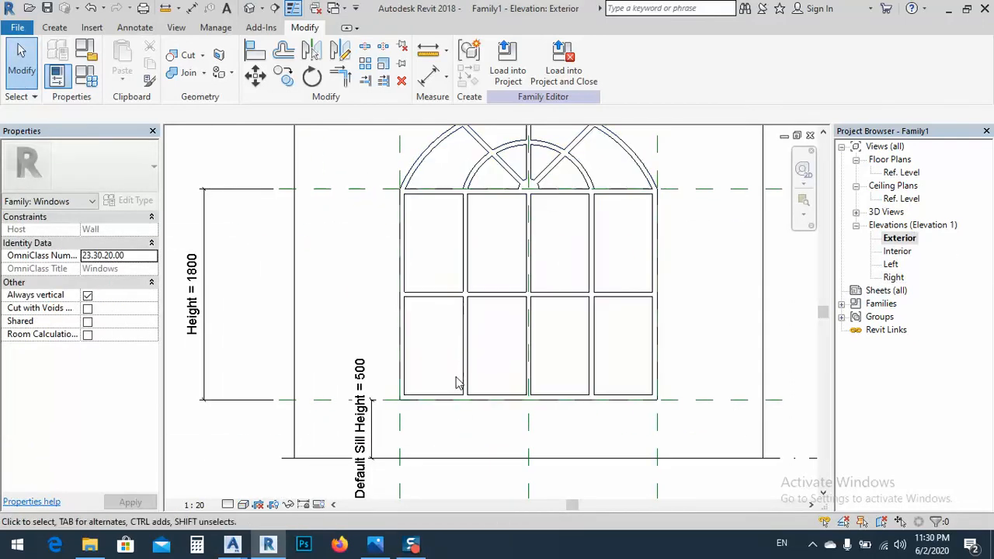
pyautogui.moveTo(428, 417); pyautogui.dragTo(432, 401, button='middle')
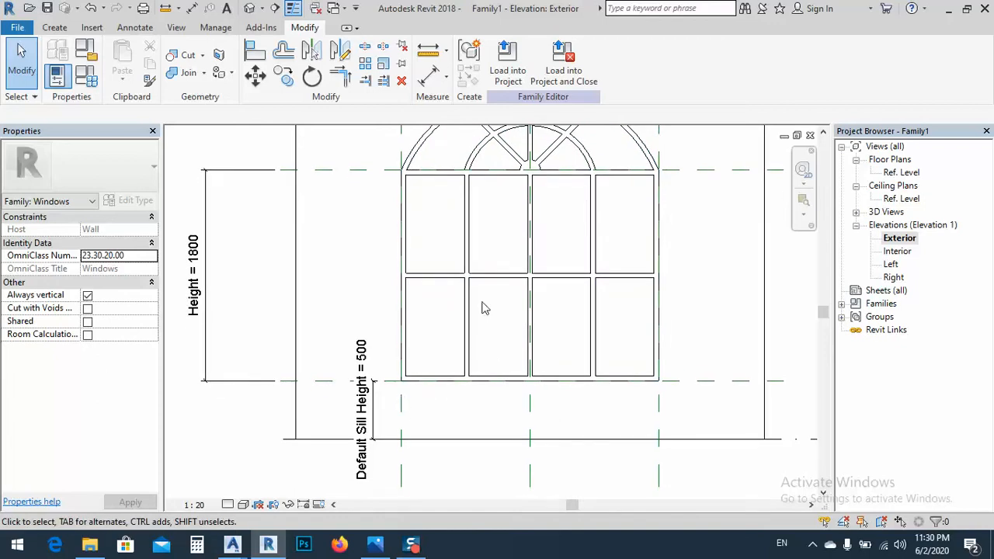
pyautogui.moveTo(466, 325); pyautogui.dragTo(459, 378, button='middle')
pyautogui.scroll(-1, 415, 283)
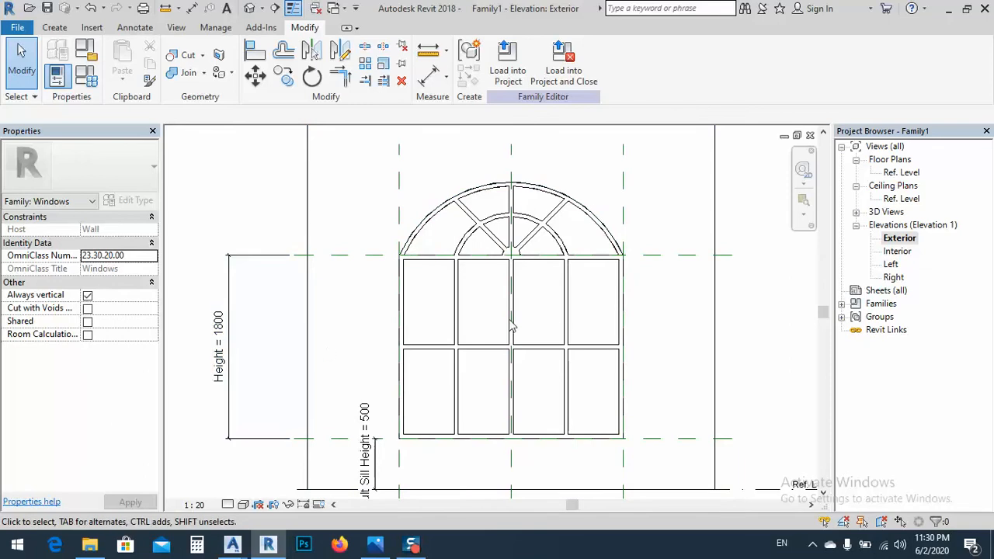
pyautogui.moveTo(522, 354); pyautogui.dragTo(531, 347, button='middle')
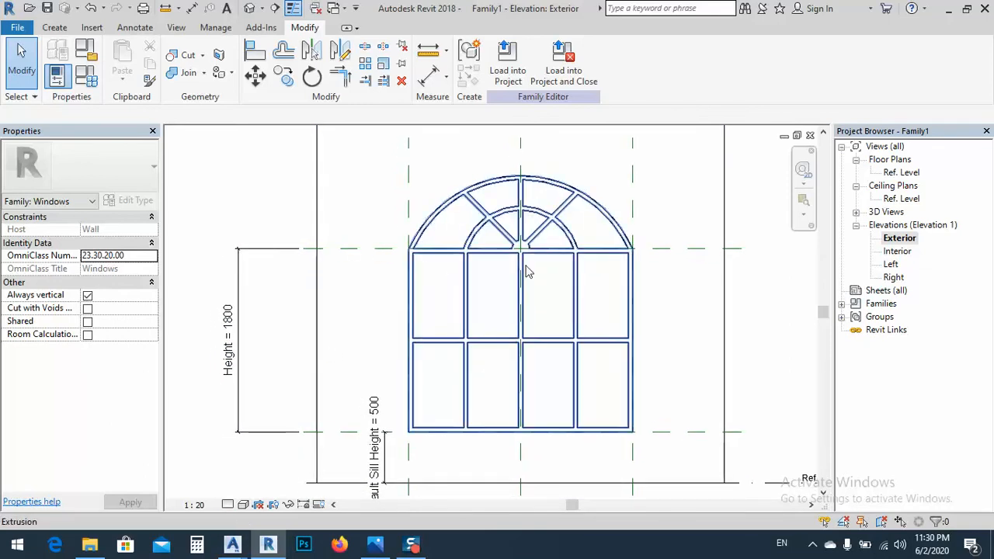
pyautogui.moveTo(469, 277); pyautogui.dragTo(462, 309, button='middle')
# Start an extrusion for the glass and pick the frame's inner edges: both outer arc pieces, one line per side and two bottom pieces
pyautogui.click(55, 28)
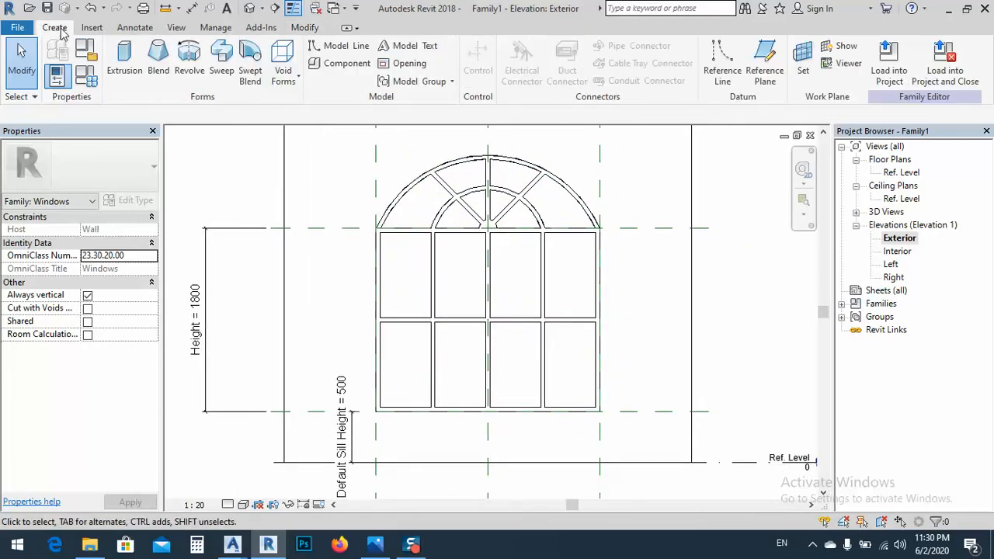
pyautogui.click(124, 58)
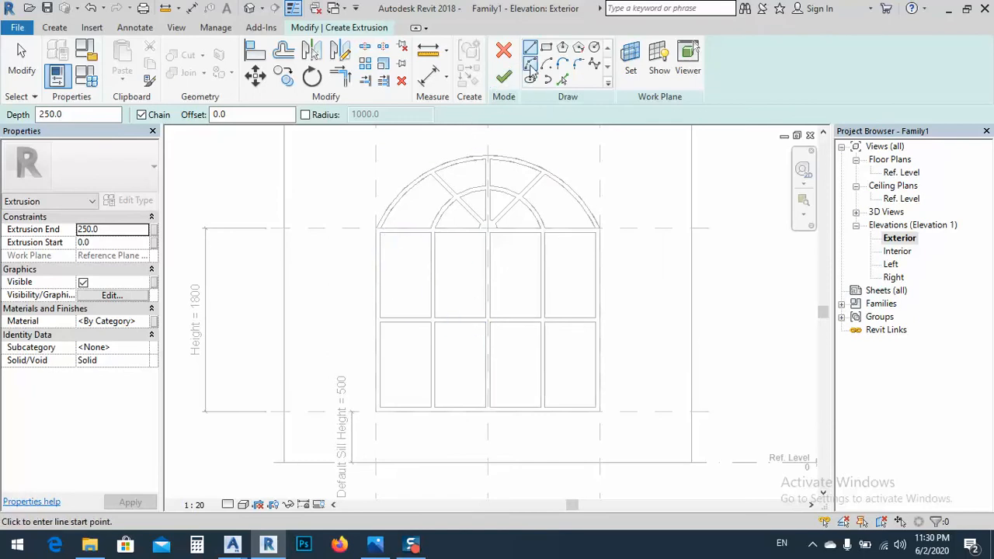
pyautogui.click(563, 81)
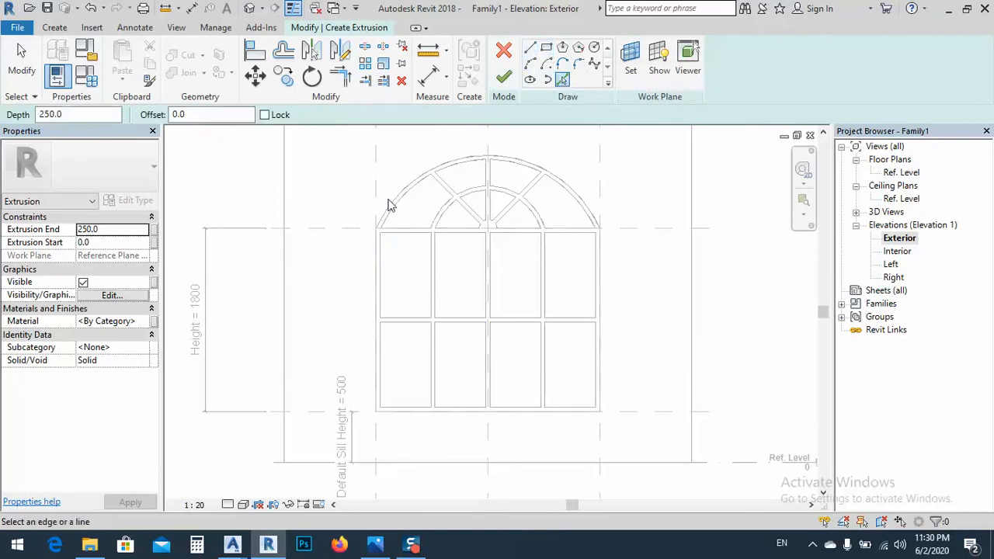
pyautogui.click(401, 199)
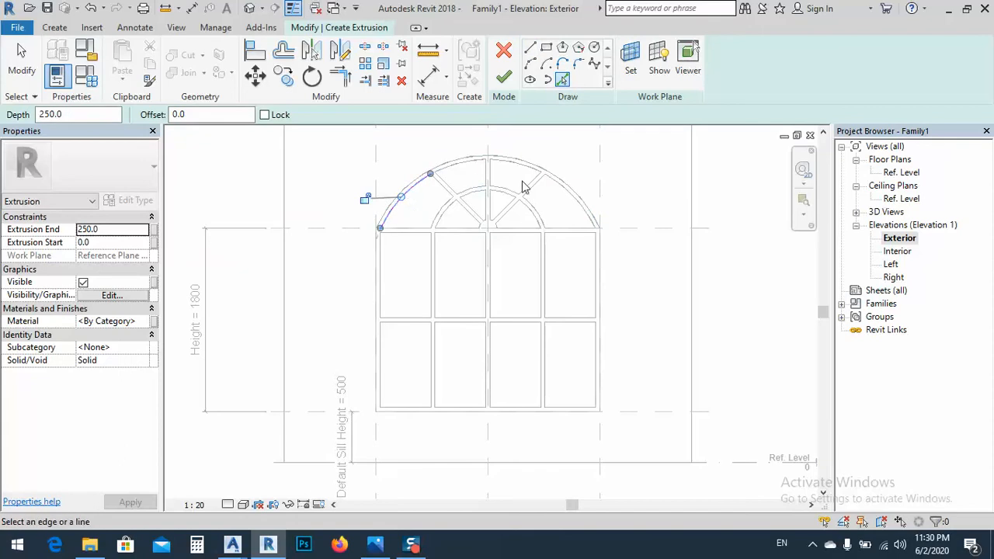
pyautogui.click(575, 199)
pyautogui.click(594, 307)
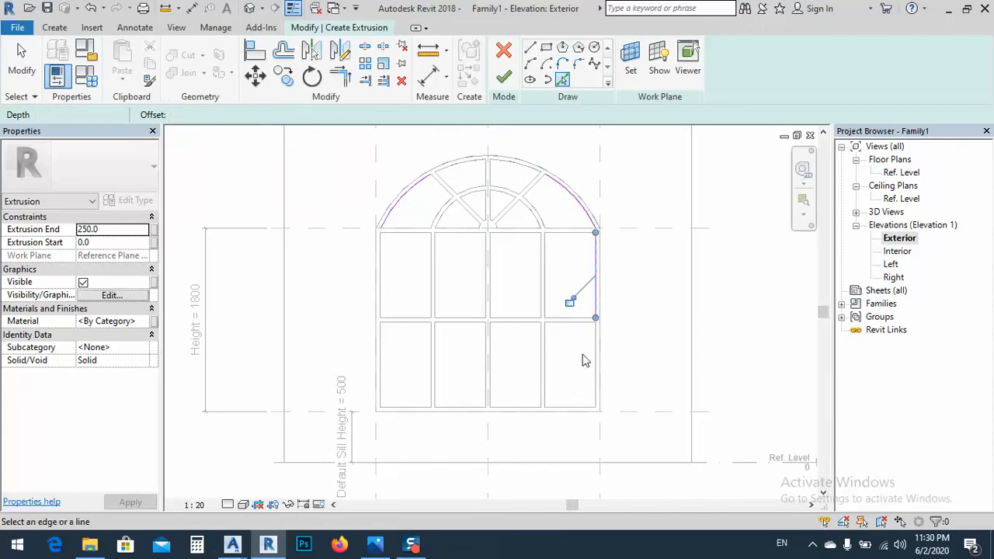
pyautogui.click(545, 409)
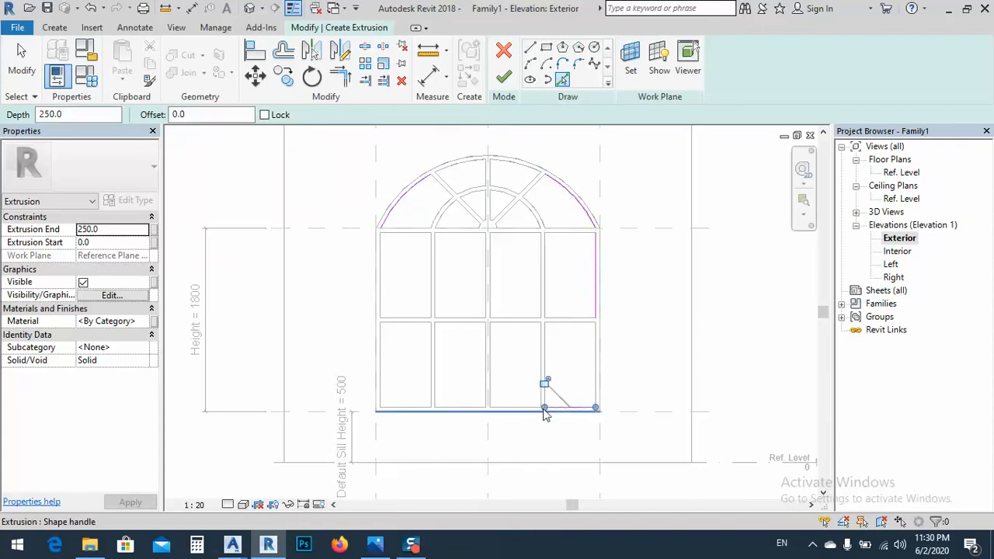
pyautogui.click(401, 410)
pyautogui.click(380, 365)
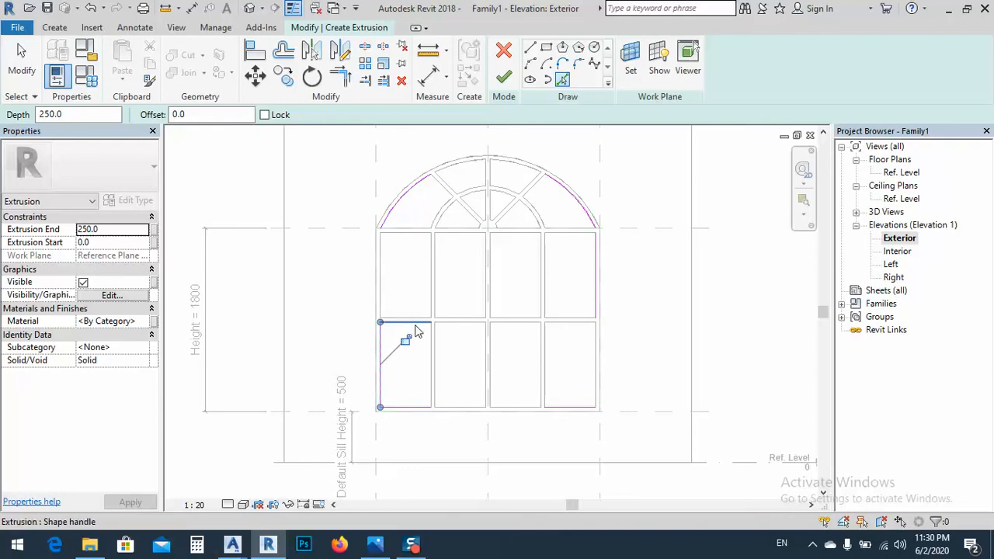
# Trim and extend the picked lines and arcs to corners so they form one closed arched outline, and finish the extrusion
pyautogui.click(340, 76)
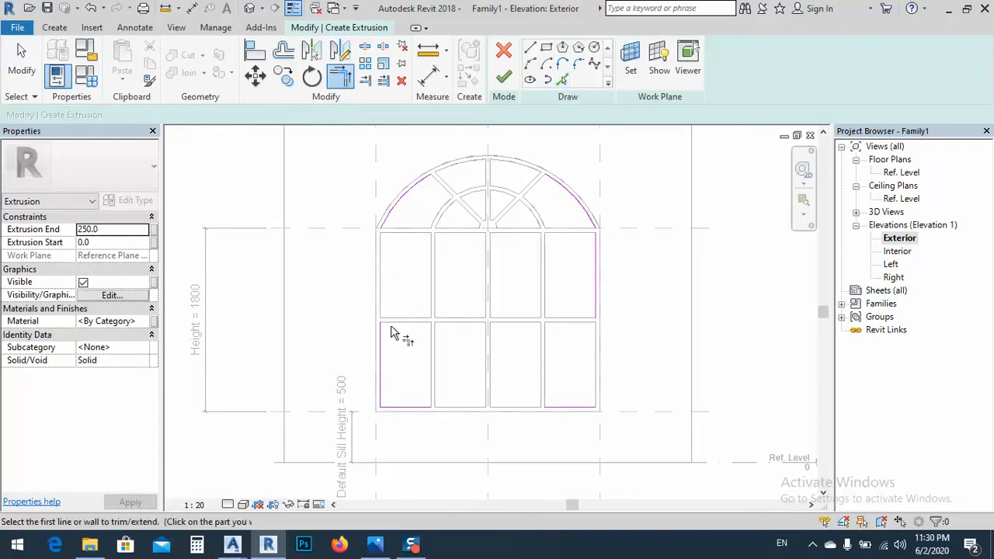
pyautogui.click(381, 344)
pyautogui.click(388, 223)
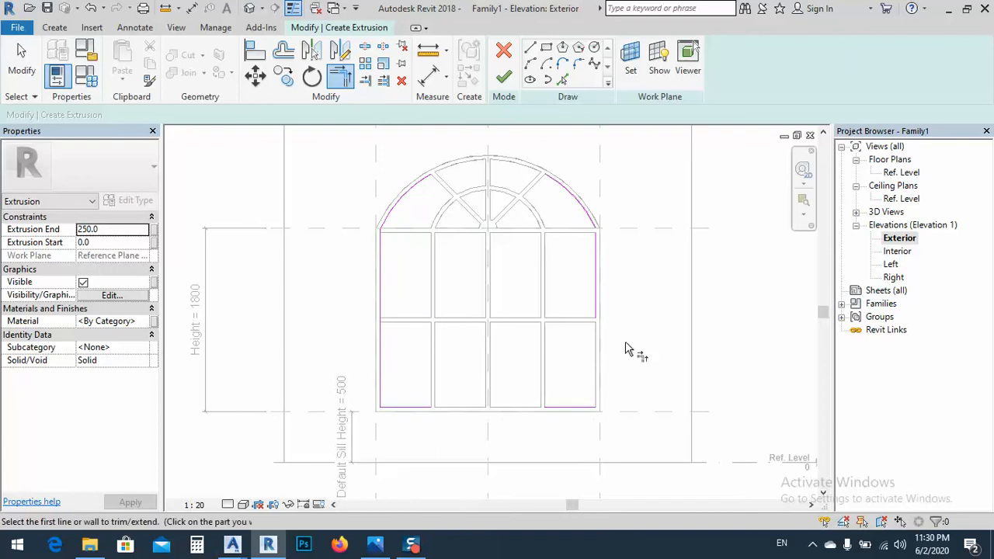
pyautogui.click(596, 273)
pyautogui.click(589, 407)
pyautogui.click(569, 409)
pyautogui.click(414, 407)
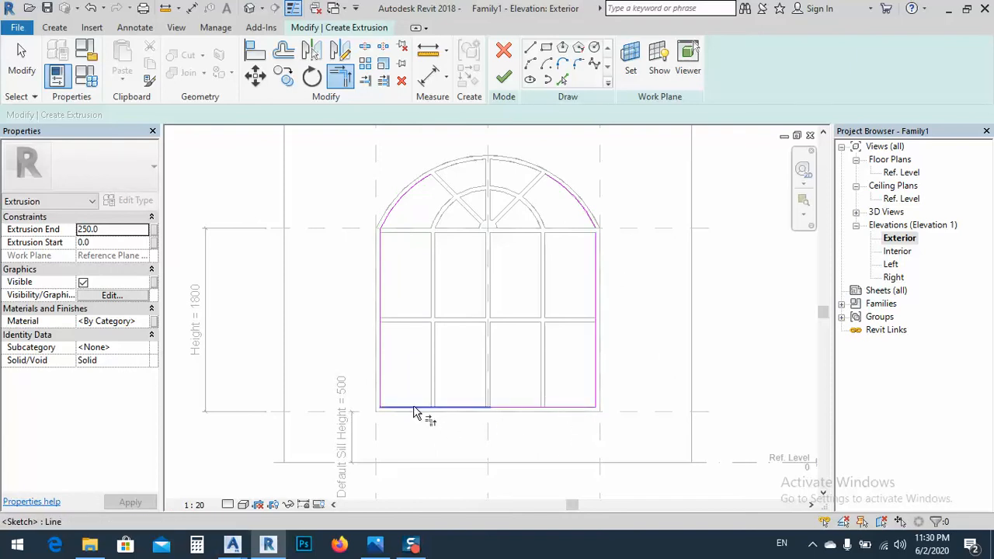
pyautogui.click(592, 231)
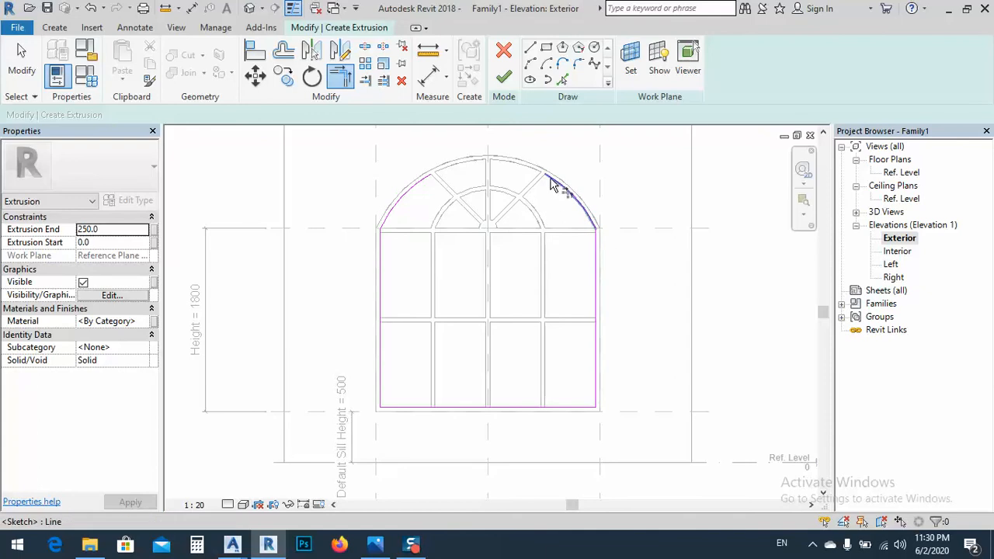
pyautogui.click(420, 184)
pyautogui.click(504, 77)
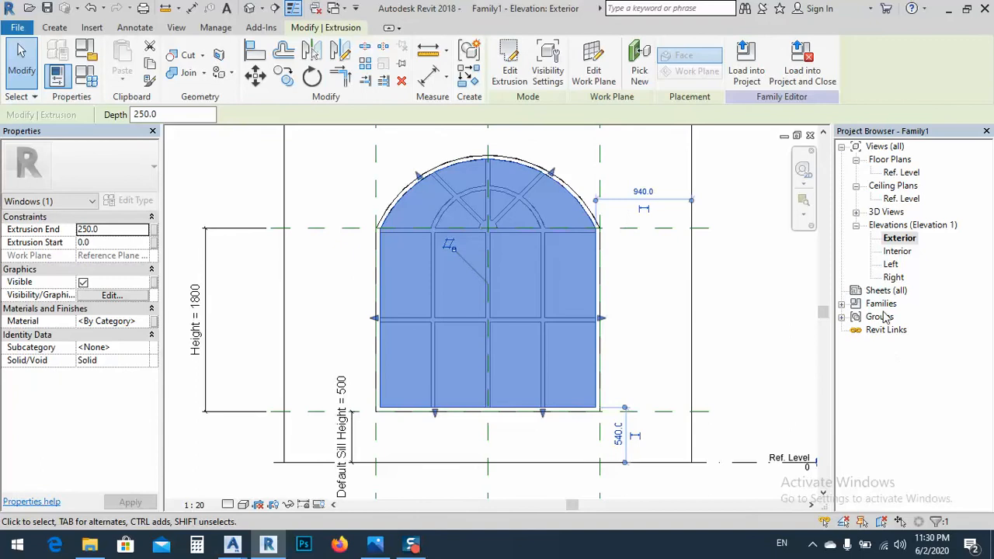
# In the Right elevation, pull the glass extrusion's start face to 100 and try to pull its end face to 100
pyautogui.doubleClick(893, 277)
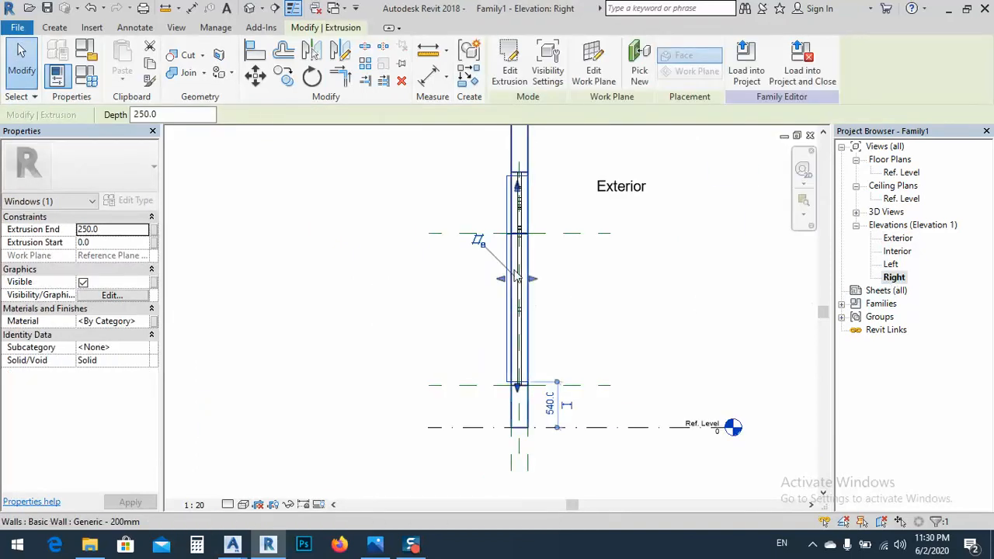
pyautogui.scroll(2, 530, 279)
pyautogui.moveTo(549, 295); pyautogui.dragTo(522, 294)
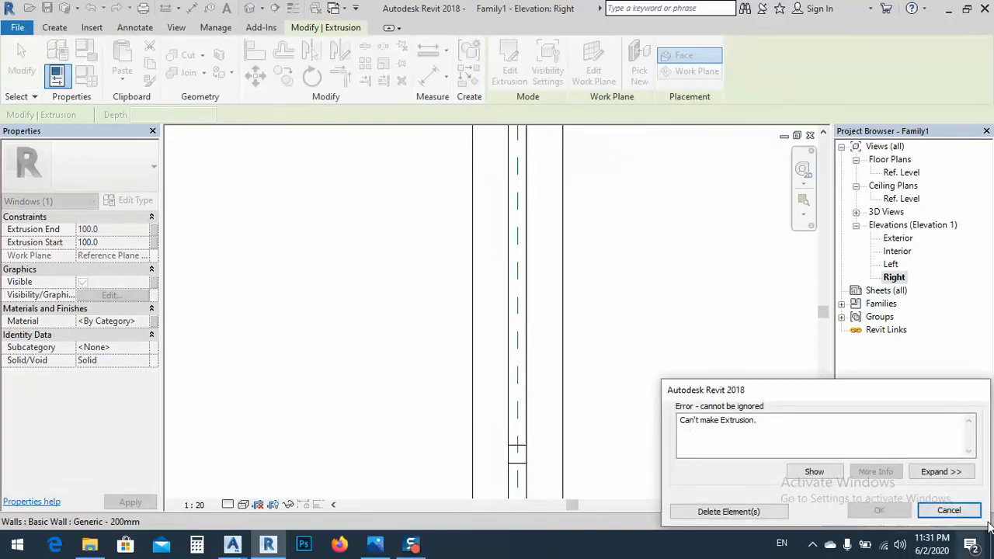
pyautogui.click(964, 514)
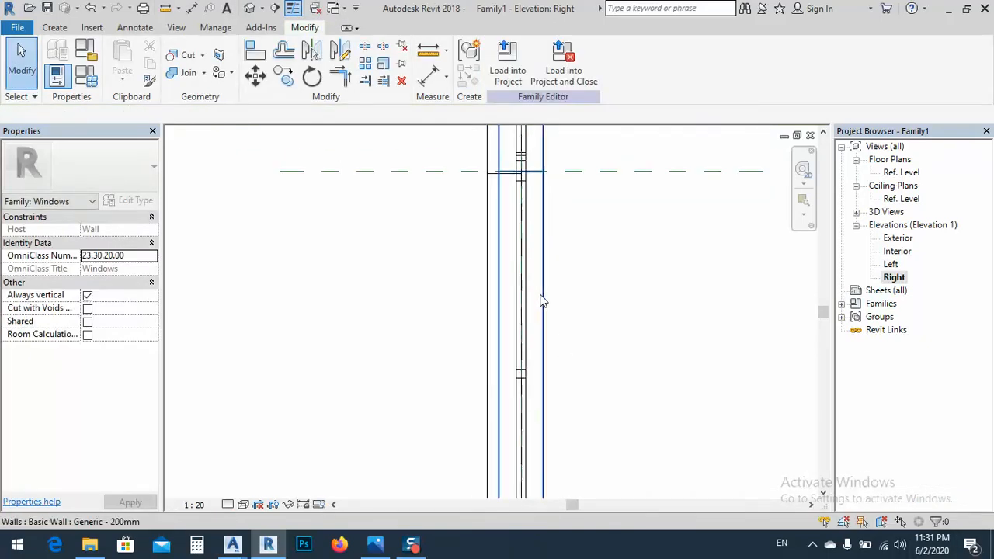
# Select the arched glass extrusion in the 3D view and return to the Right elevation
pyautogui.click(531, 315)
pyautogui.scroll(-1, 531, 314)
pyautogui.scroll(-4, 565, 331)
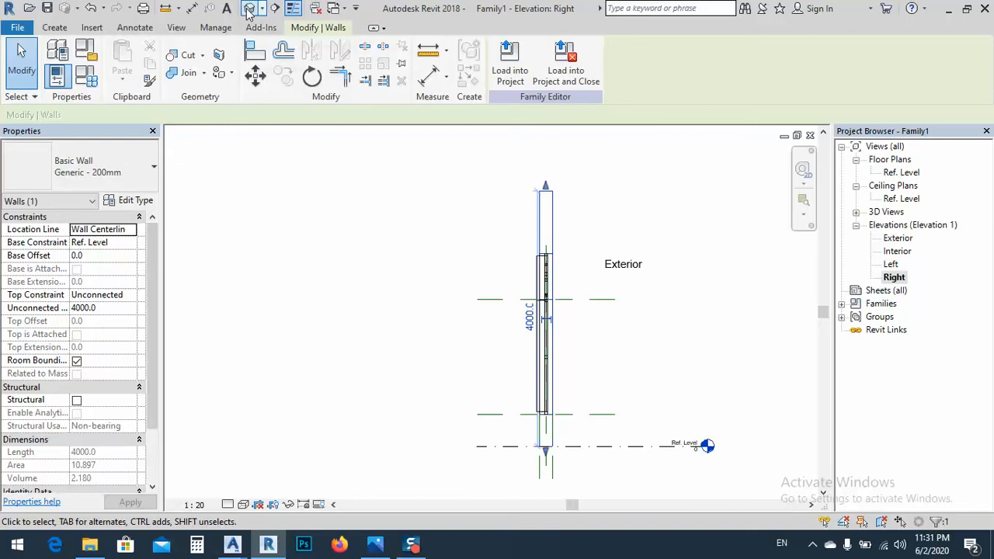
pyautogui.click(249, 9)
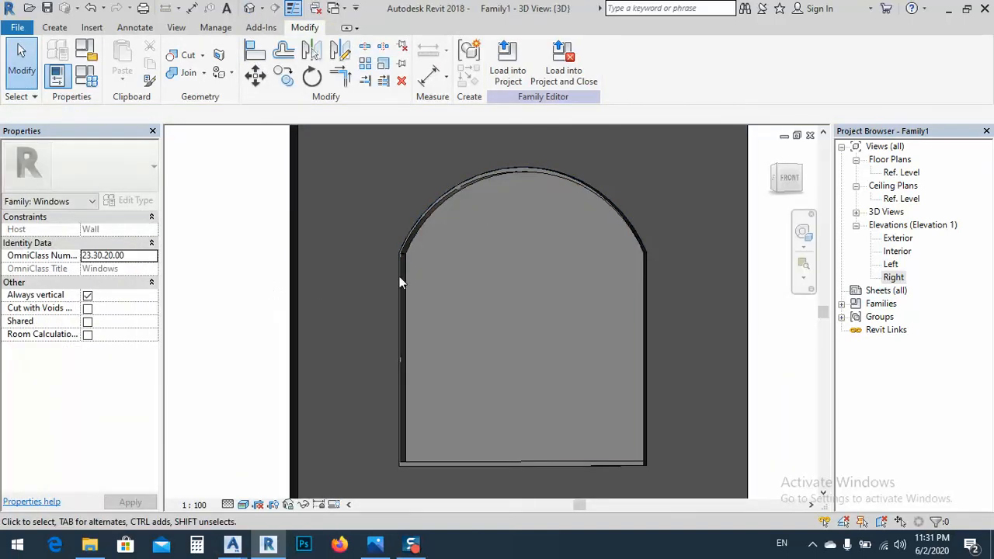
pyautogui.click(406, 257)
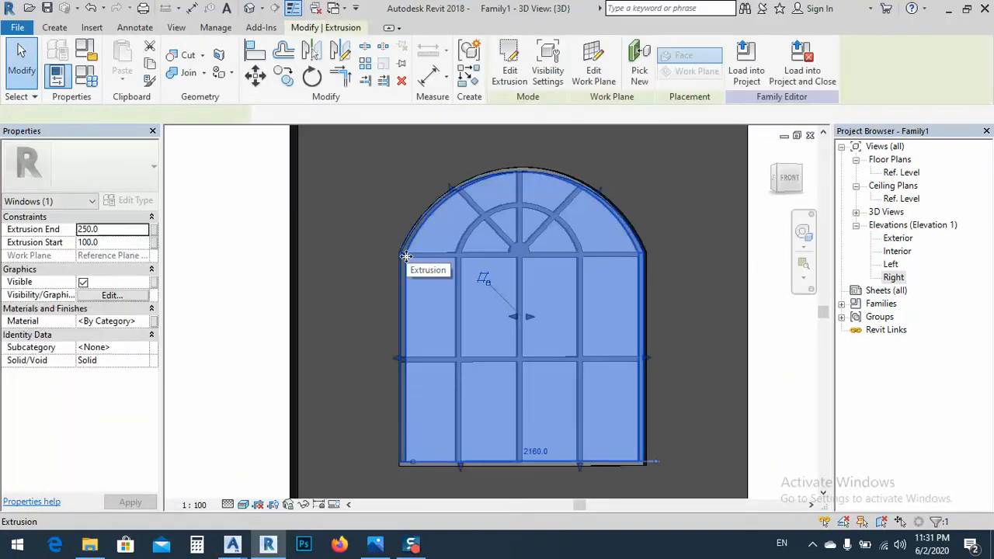
pyautogui.doubleClick(893, 279)
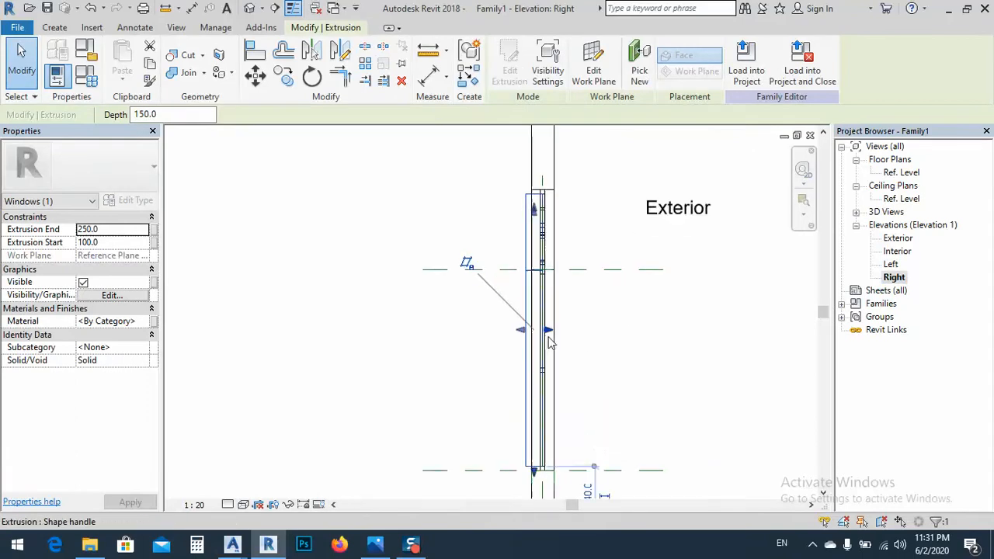
# Set the glass extrusion's start to 95 and its end to 105, and show the window in 3D
pyautogui.scroll(5, 548, 342)
pyautogui.moveTo(433, 325); pyautogui.dragTo(535, 321)
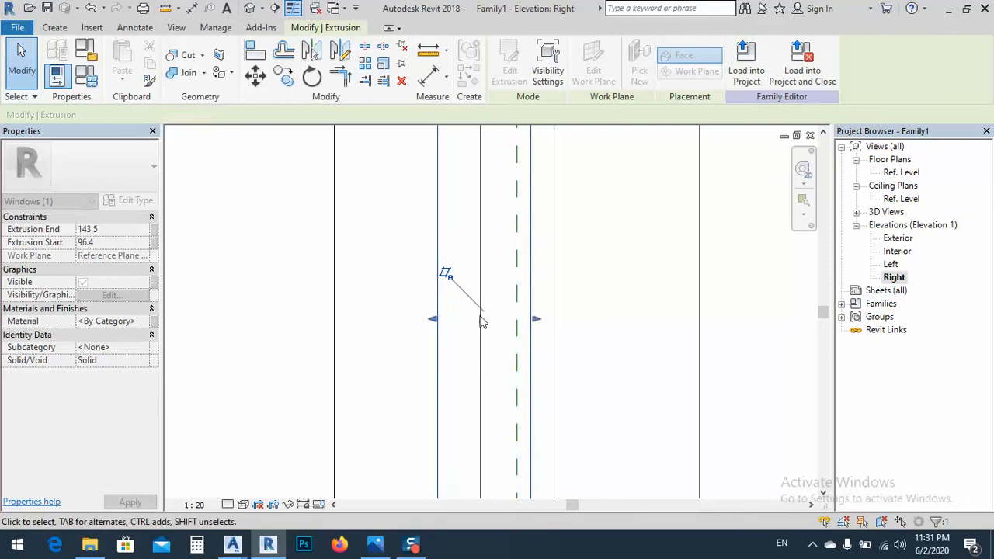
pyautogui.click(124, 241)
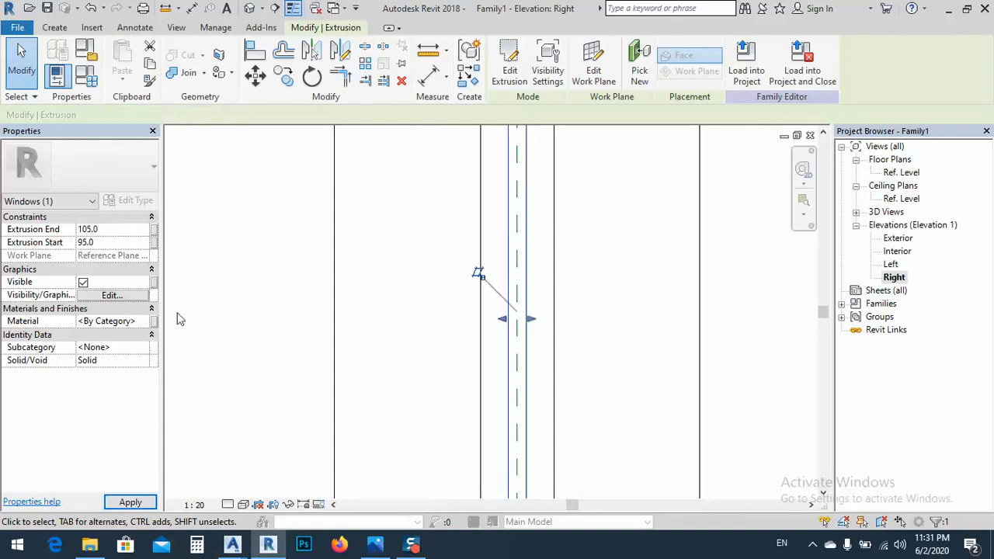
pyautogui.click(456, 354)
pyautogui.scroll(-5, 461, 349)
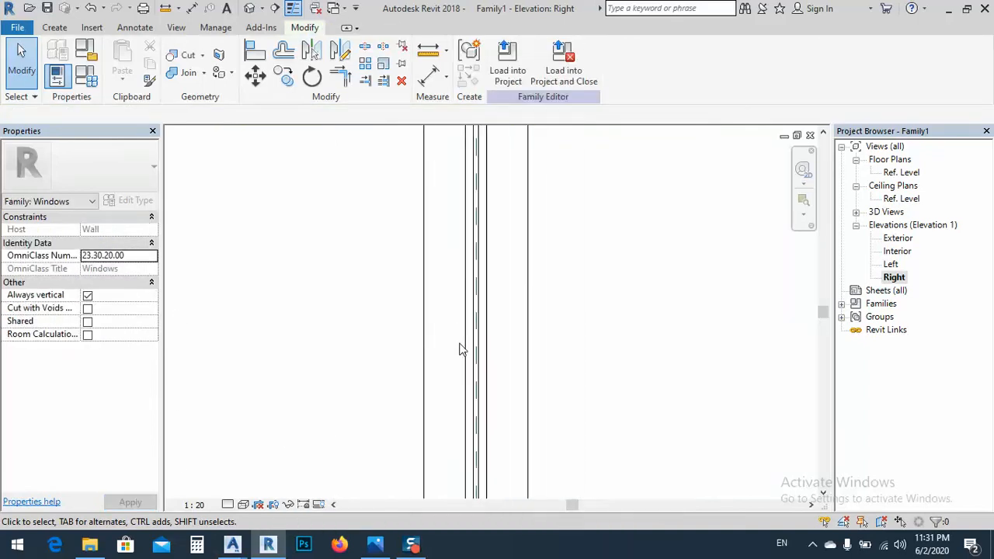
pyautogui.click(250, 8)
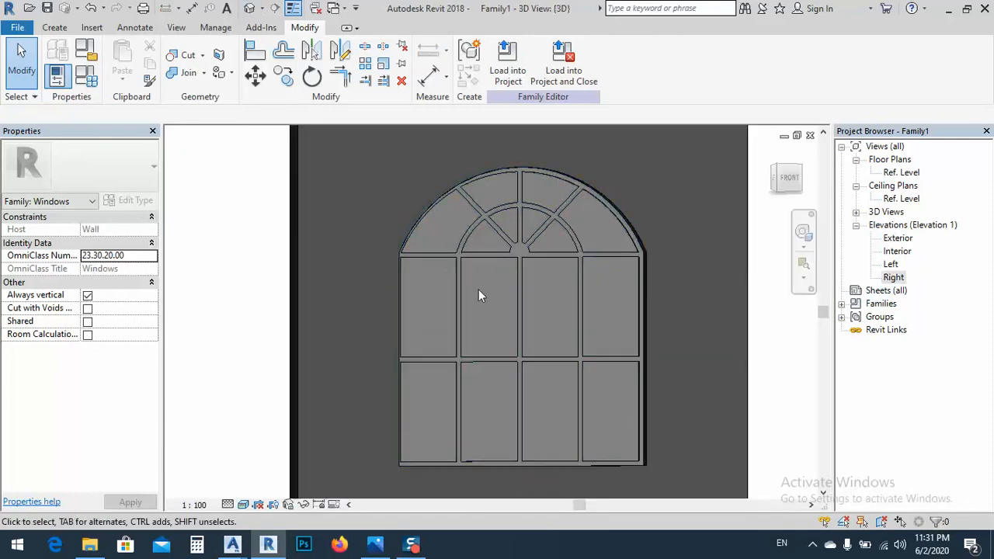
pyautogui.keyDown('shift'); pyautogui.moveTo(479, 289); pyautogui.dragTo(457, 321, button='middle'); pyautogui.keyUp('shift')
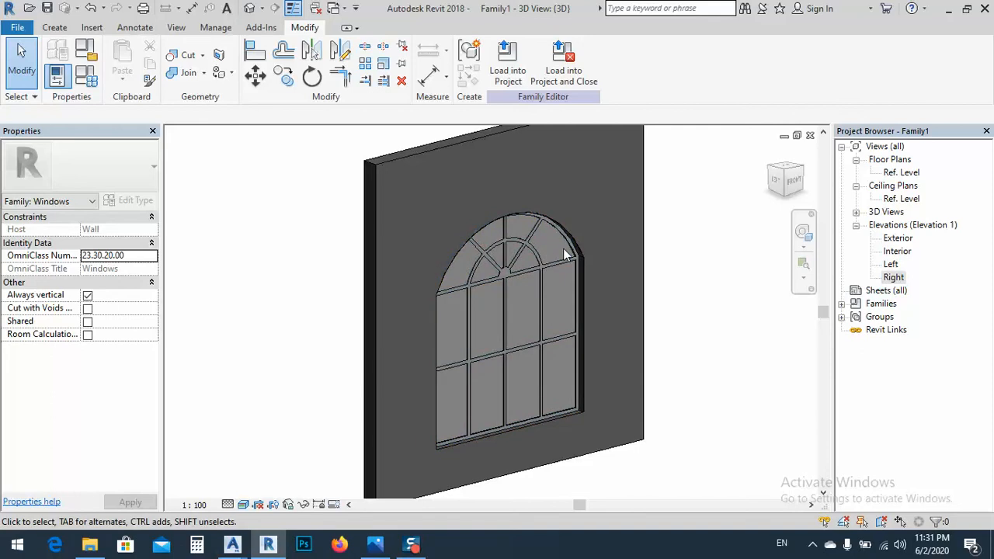
# Assign the Glass material to the arched pane extrusion in the 3D view and inspect the window
pyautogui.click(566, 269)
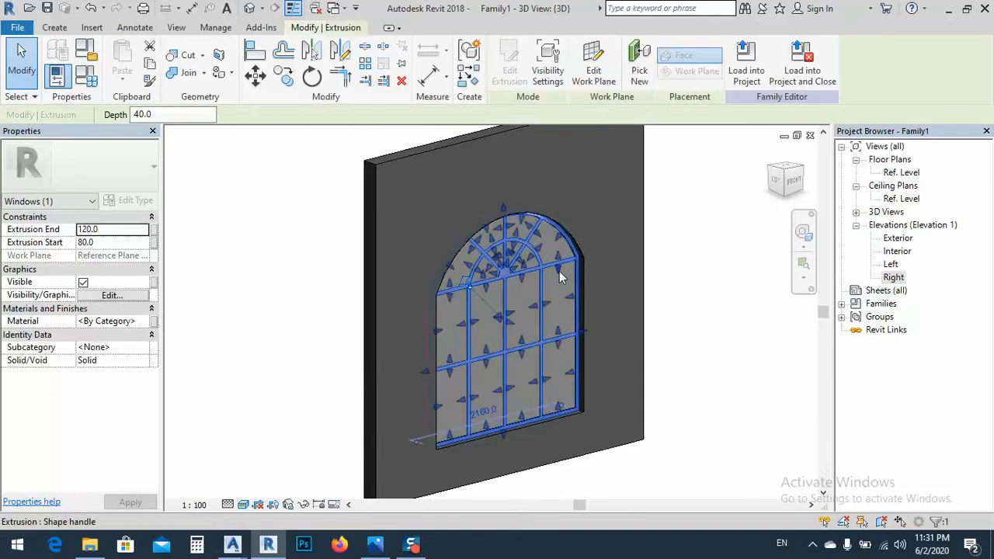
pyautogui.click(679, 338)
pyautogui.scroll(4, 573, 252)
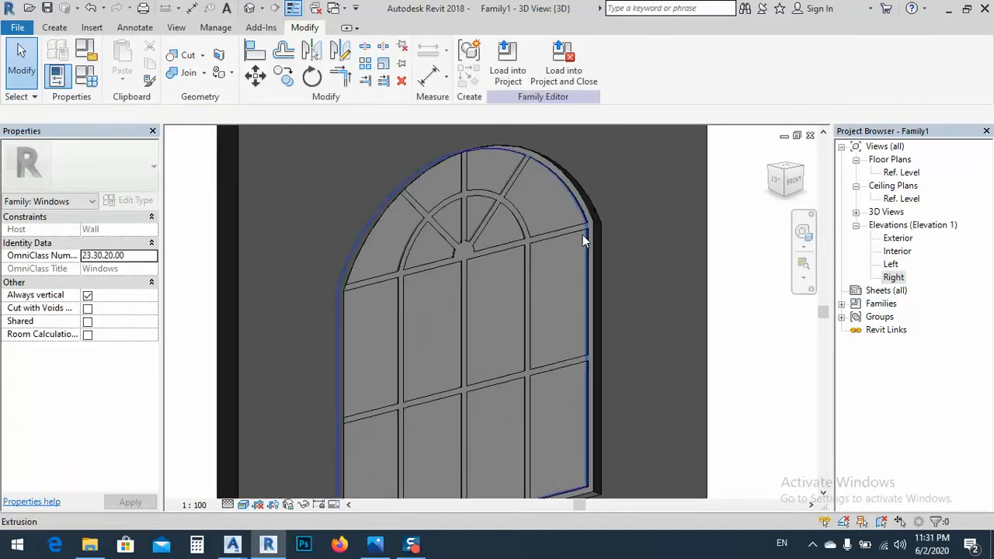
pyautogui.click(583, 234)
pyautogui.click(130, 322)
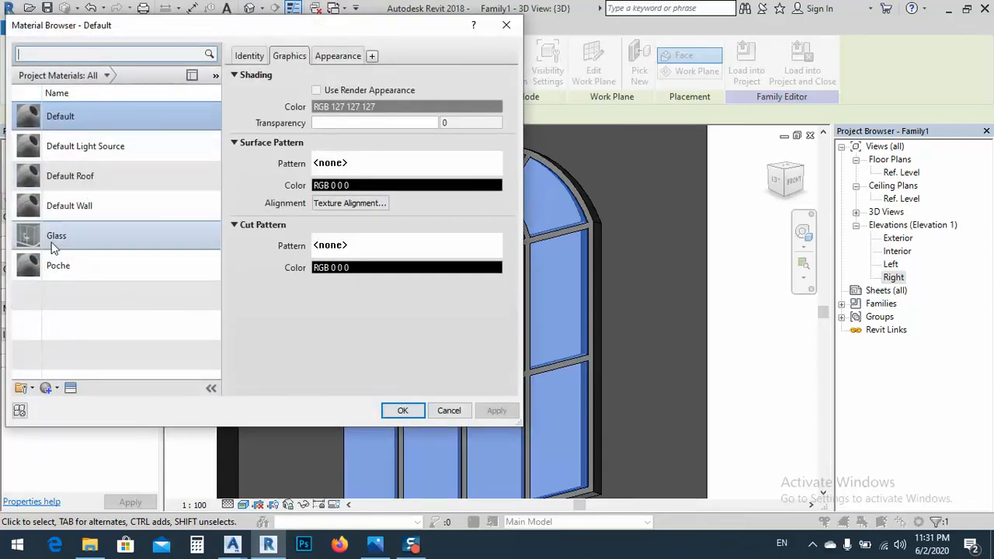
pyautogui.click(53, 240)
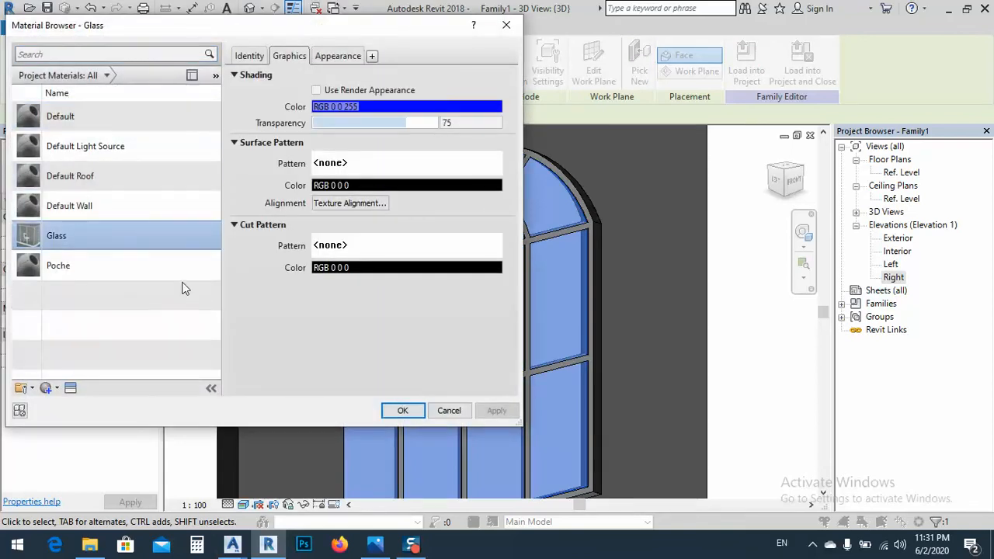
pyautogui.click(404, 415)
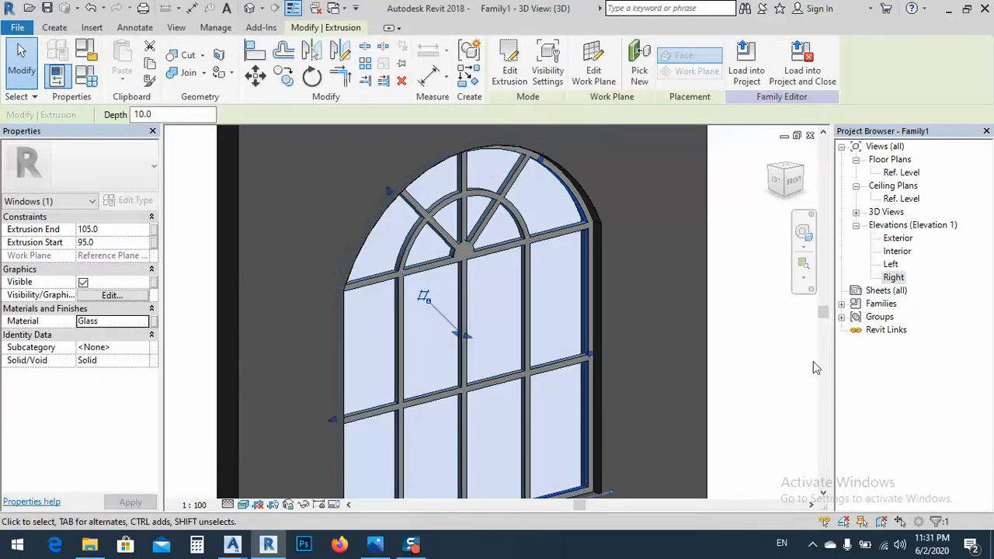
pyautogui.click(756, 362)
pyautogui.scroll(-5, 570, 293)
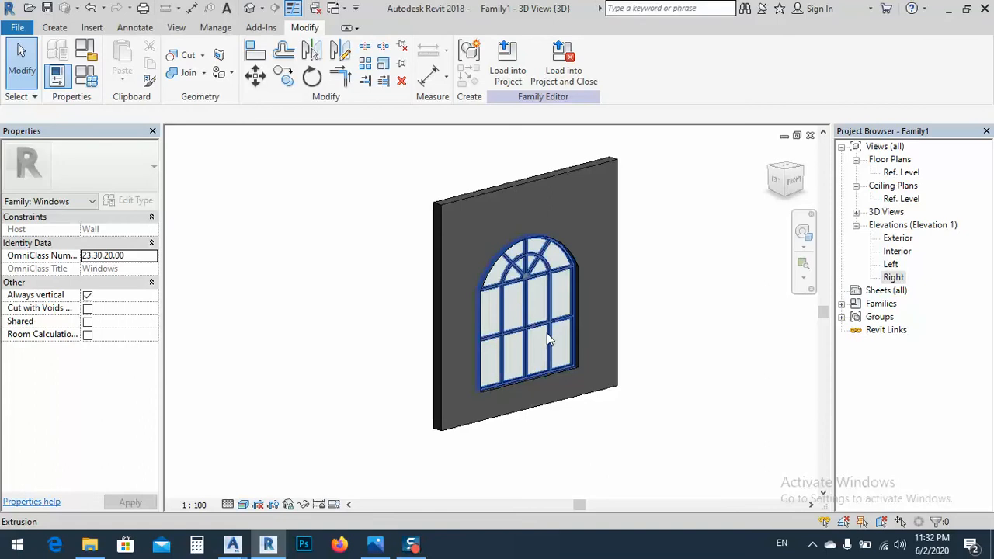
pyautogui.keyDown('shift'); pyautogui.moveTo(547, 333); pyautogui.dragTo(604, 335, button='middle'); pyautogui.keyUp('shift')
pyautogui.scroll(2, 488, 258)
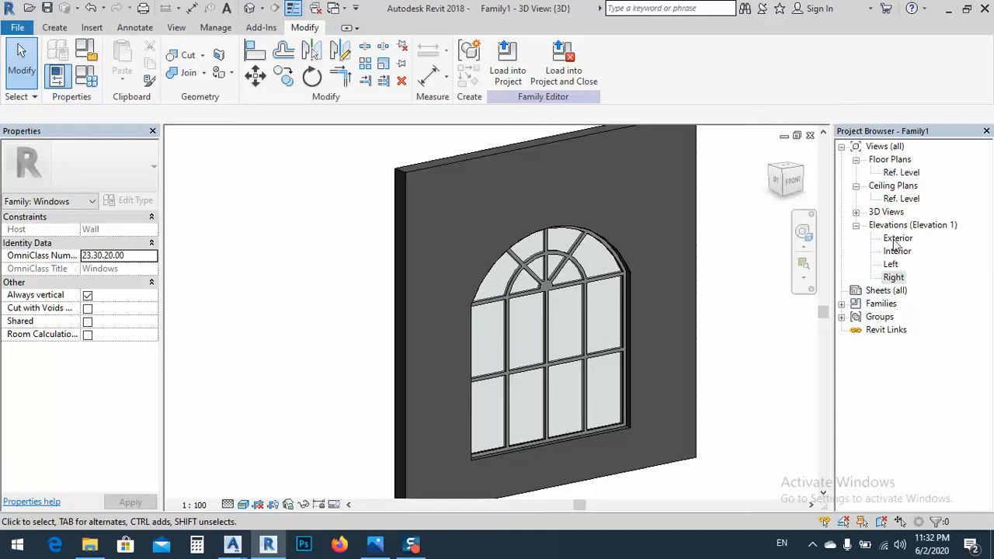
# Open the Right elevation, check the stone surround in the reference photo, and return to the Revit elevation
pyautogui.doubleClick(893, 277)
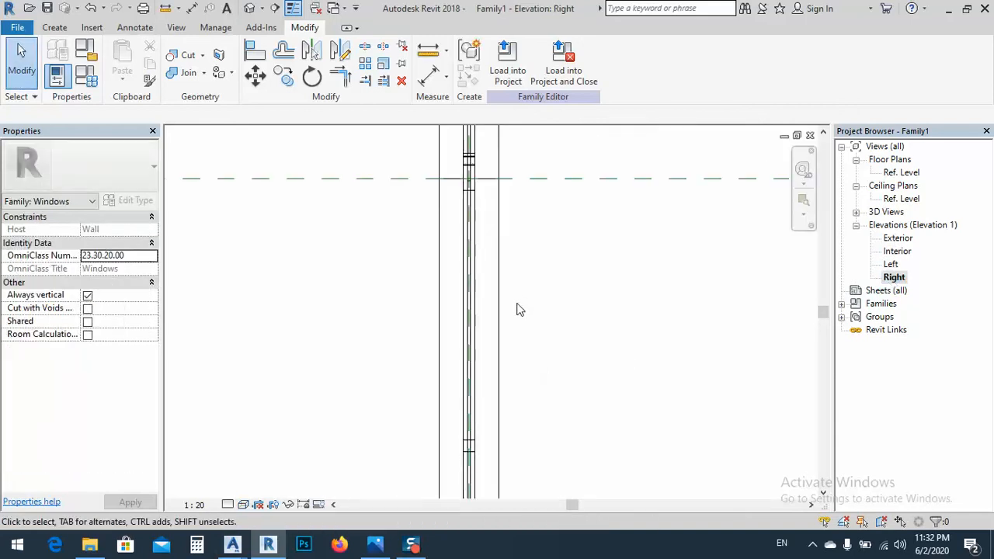
pyautogui.scroll(-2, 514, 326)
pyautogui.moveTo(538, 254); pyautogui.dragTo(539, 274, button='middle')
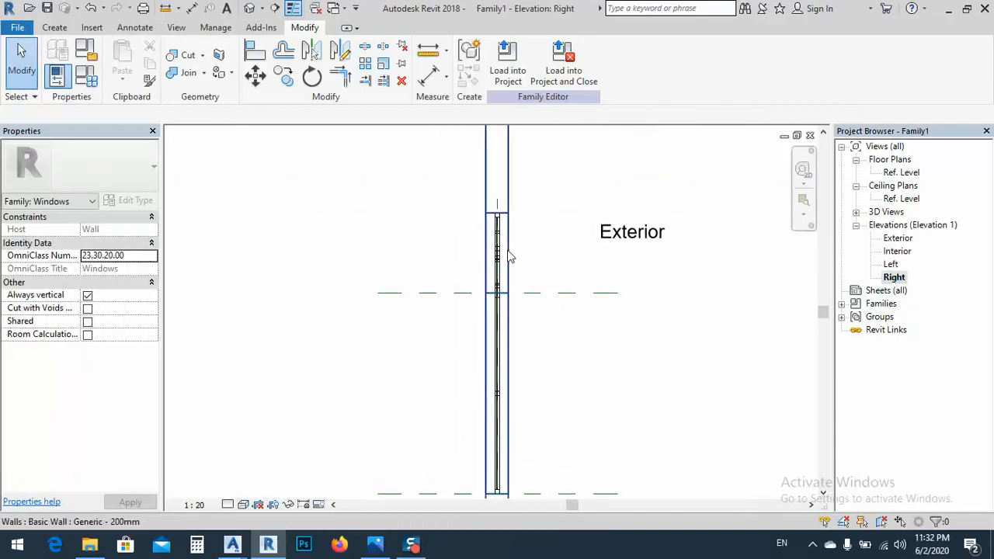
pyautogui.click(385, 547)
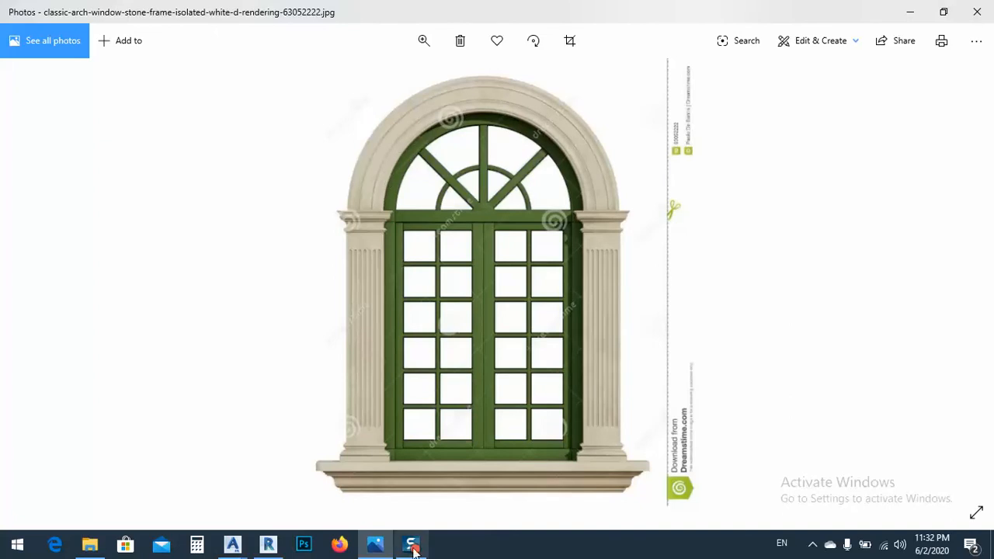
pyautogui.moveTo(412, 550)
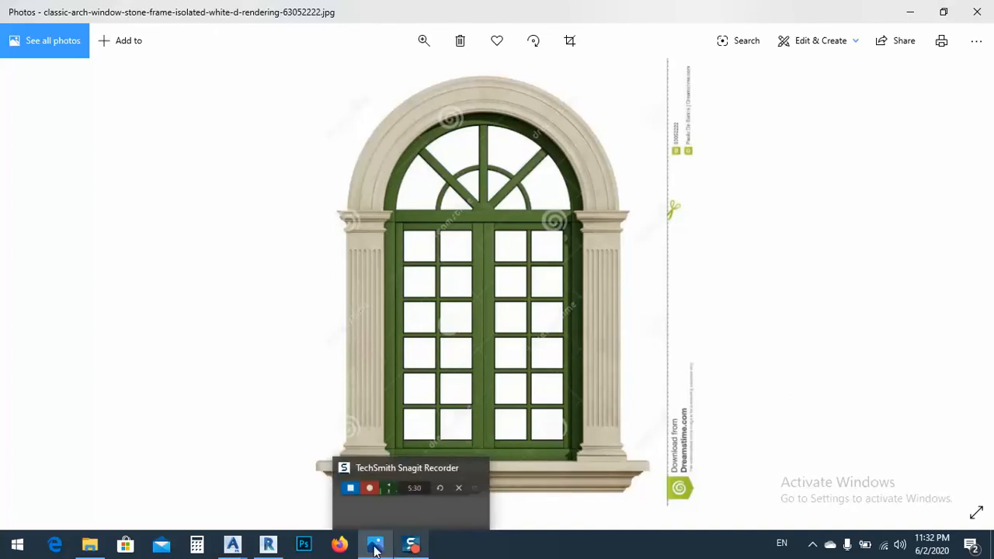
pyautogui.click(268, 546)
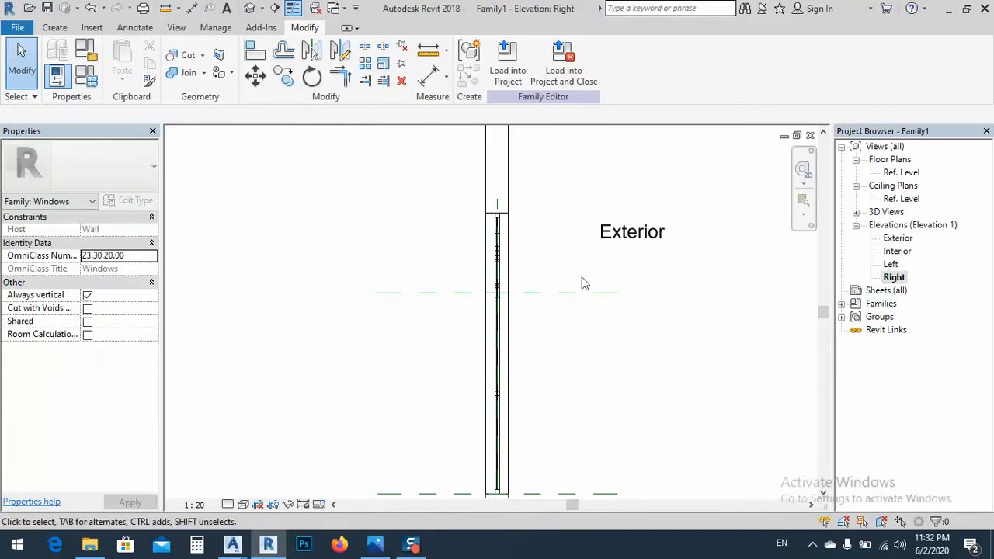
pyautogui.moveTo(590, 355); pyautogui.dragTo(612, 366, button='middle')
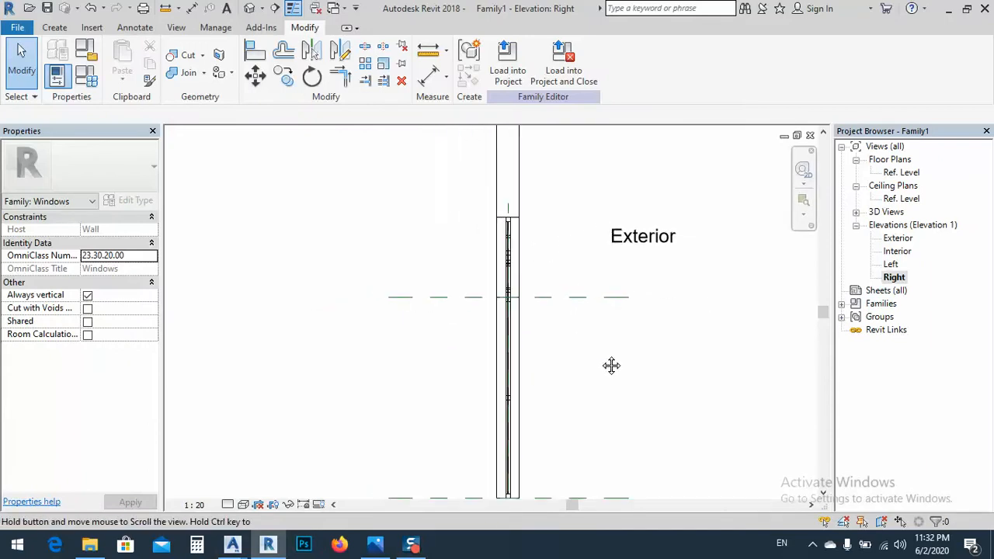
pyautogui.scroll(1, 506, 220)
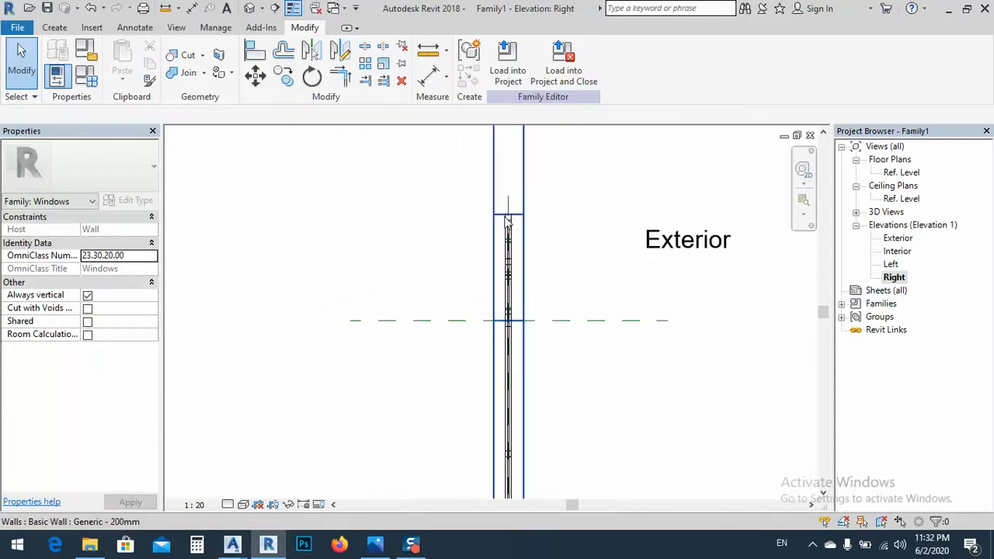
pyautogui.click(59, 29)
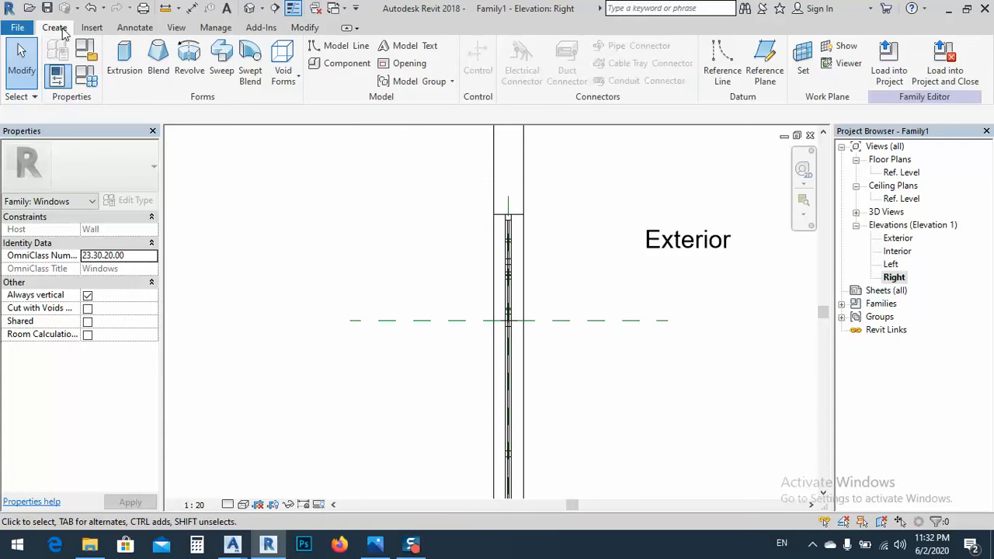
pyautogui.click(804, 70)
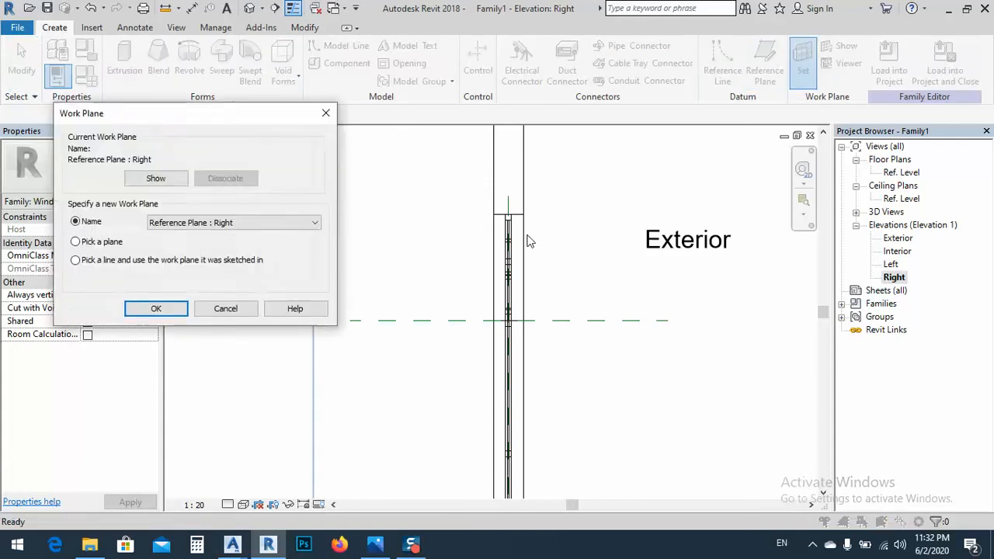
pyautogui.click(158, 308)
pyautogui.scroll(4, 466, 216)
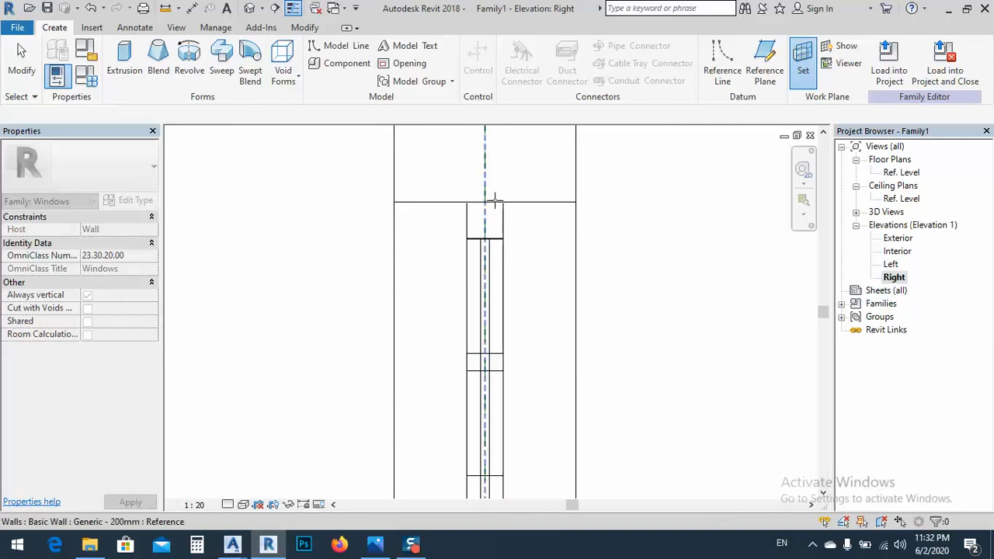
pyautogui.scroll(2, 494, 231)
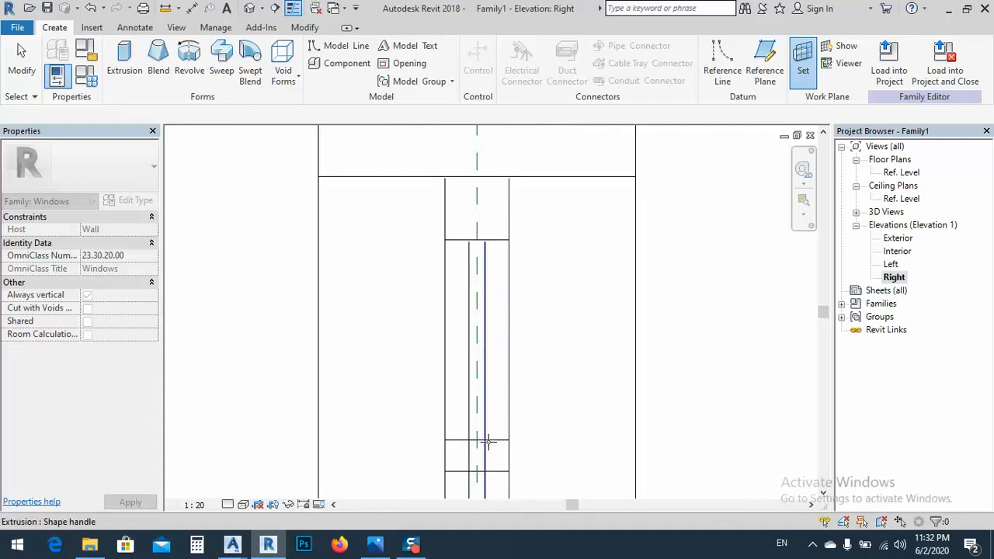
pyautogui.press('Escape')
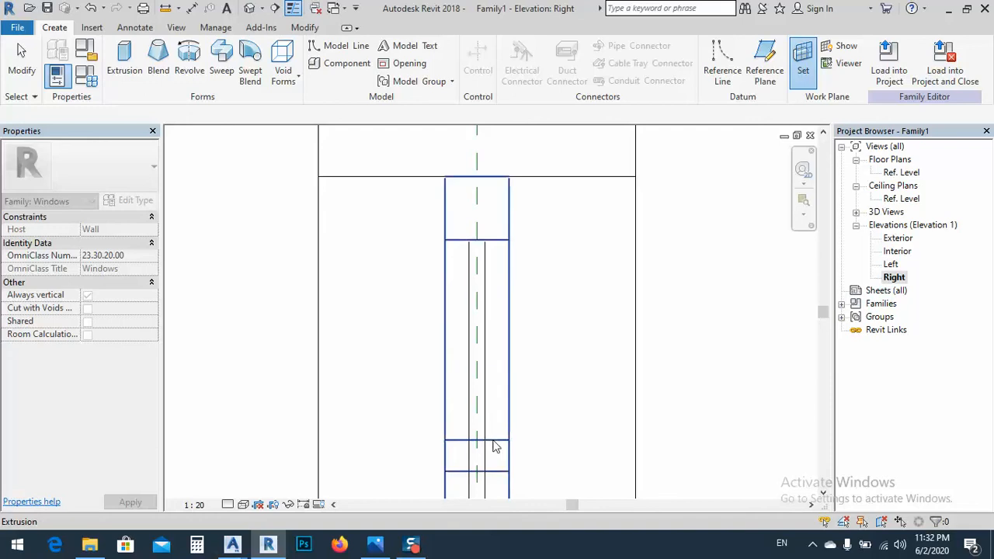
pyautogui.moveTo(469, 464); pyautogui.dragTo(486, 340, button='middle')
pyautogui.scroll(-2, 486, 353)
pyautogui.scroll(-2, 487, 357)
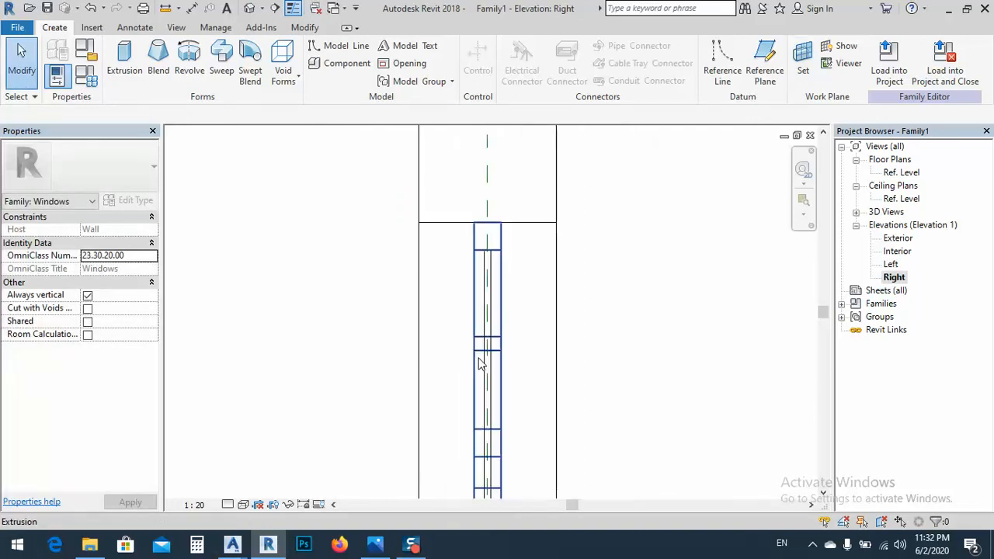
# Show the current work plane in the Right elevation and stretch its grid well beyond both faces of the wall
pyautogui.click(845, 48)
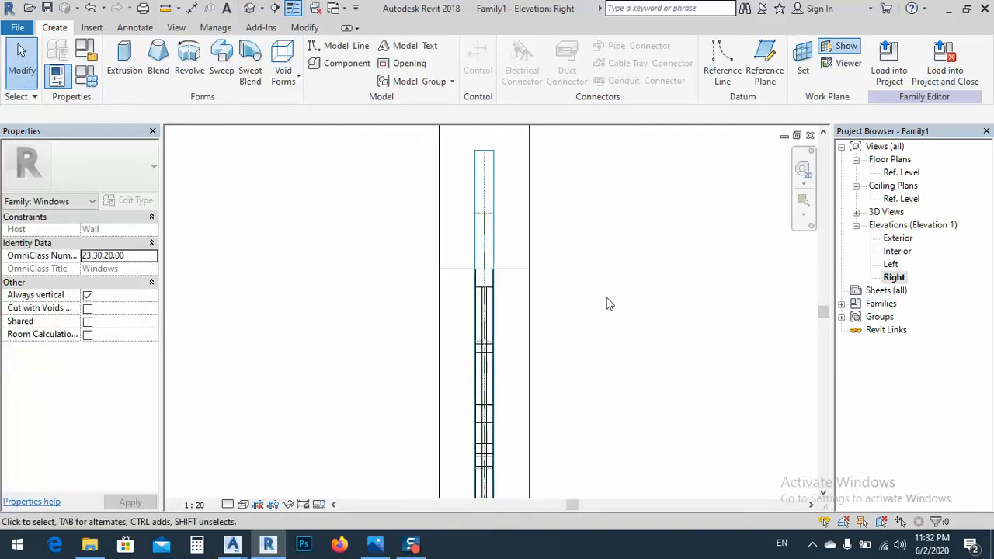
pyautogui.click(488, 204)
pyautogui.scroll(-3, 501, 277)
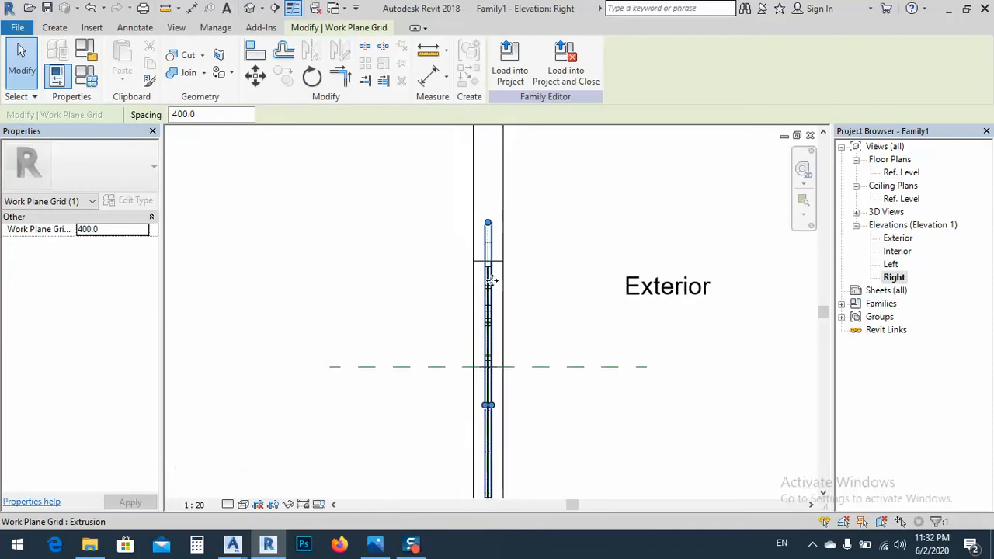
pyautogui.moveTo(492, 410); pyautogui.dragTo(682, 405)
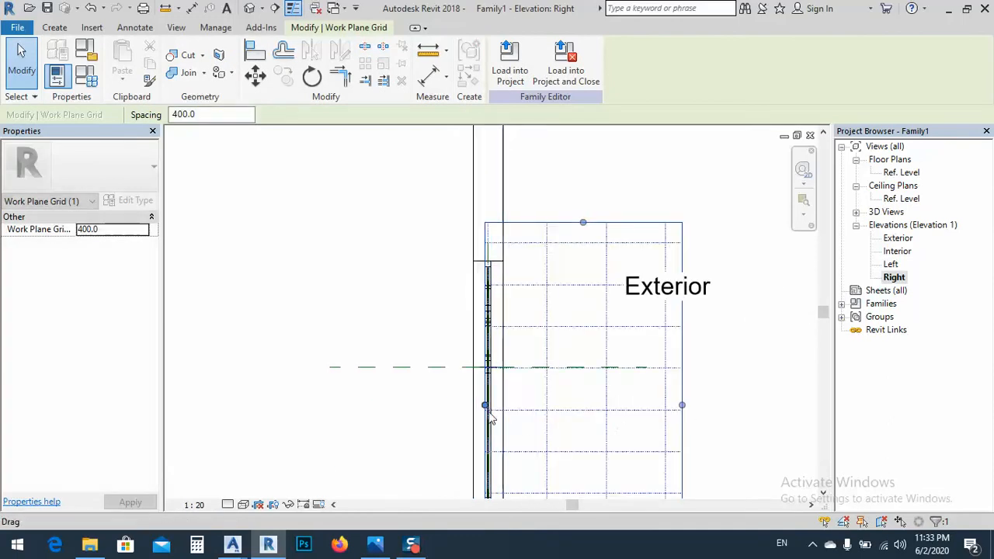
pyautogui.moveTo(485, 405); pyautogui.dragTo(372, 406)
pyautogui.moveTo(477, 327); pyautogui.dragTo(522, 273, button='middle')
pyautogui.moveTo(420, 351); pyautogui.dragTo(399, 351)
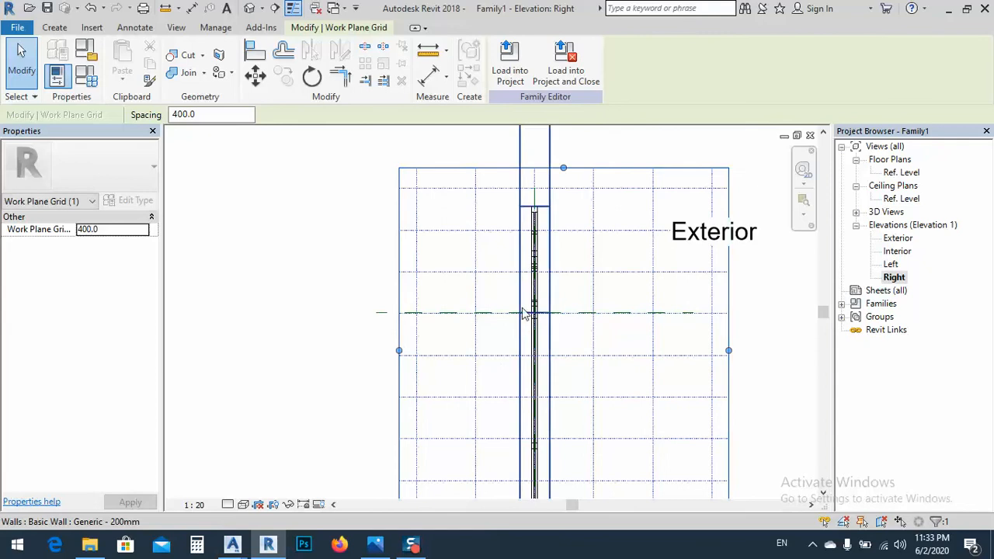
pyautogui.moveTo(457, 279); pyautogui.dragTo(433, 239, button='middle')
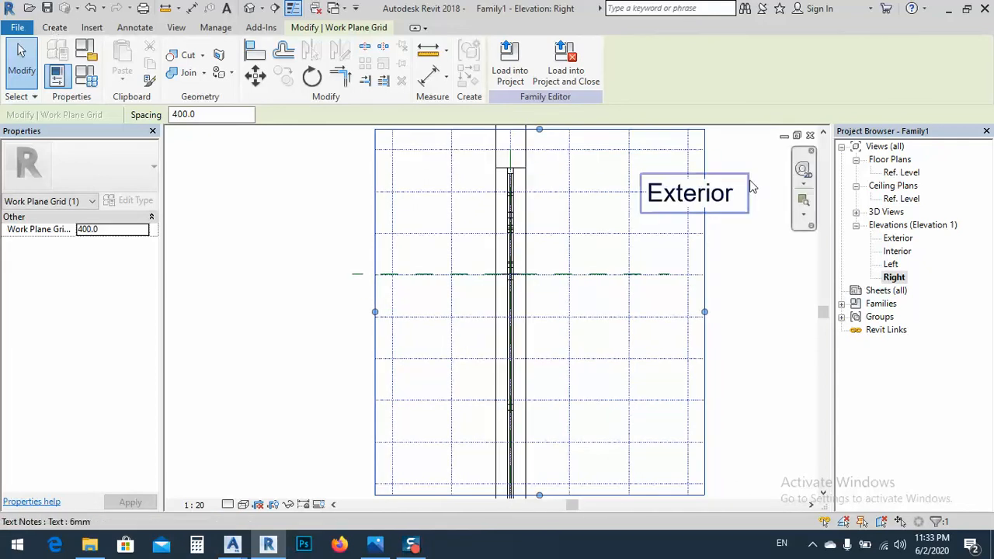
# In the Exterior elevation, start a Sweep and sketch its path by picking the window's outer arch edge with a 200 outward offset
pyautogui.doubleClick(898, 239)
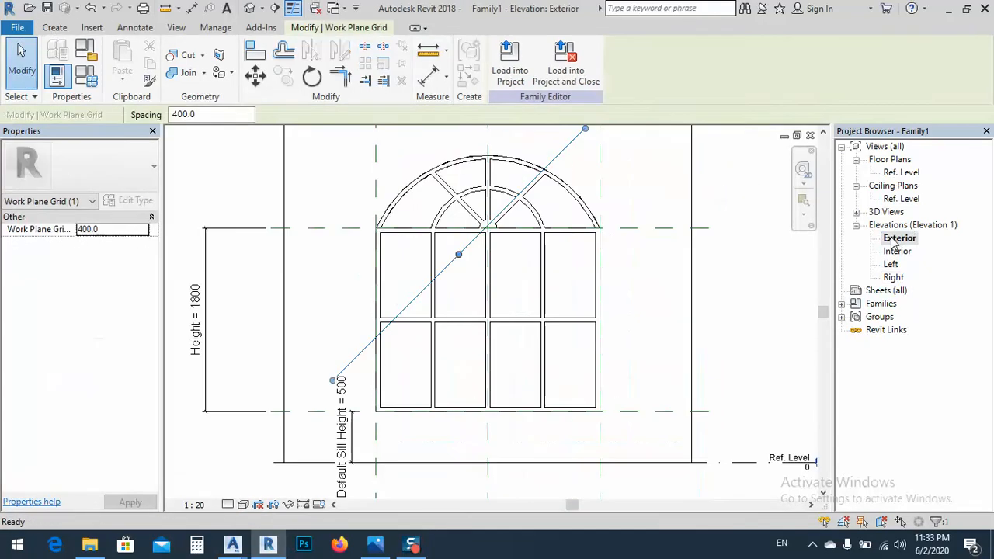
pyautogui.click(55, 28)
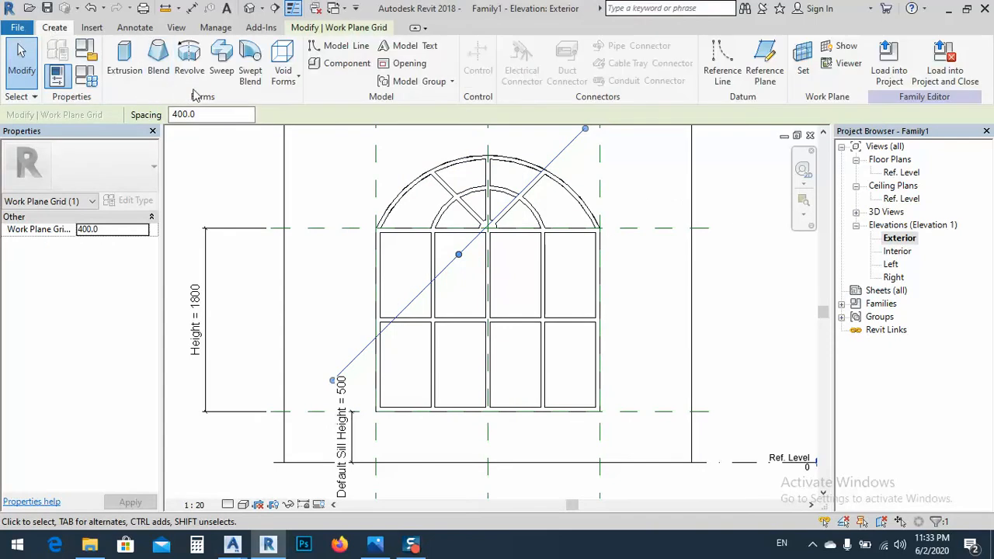
pyautogui.click(222, 63)
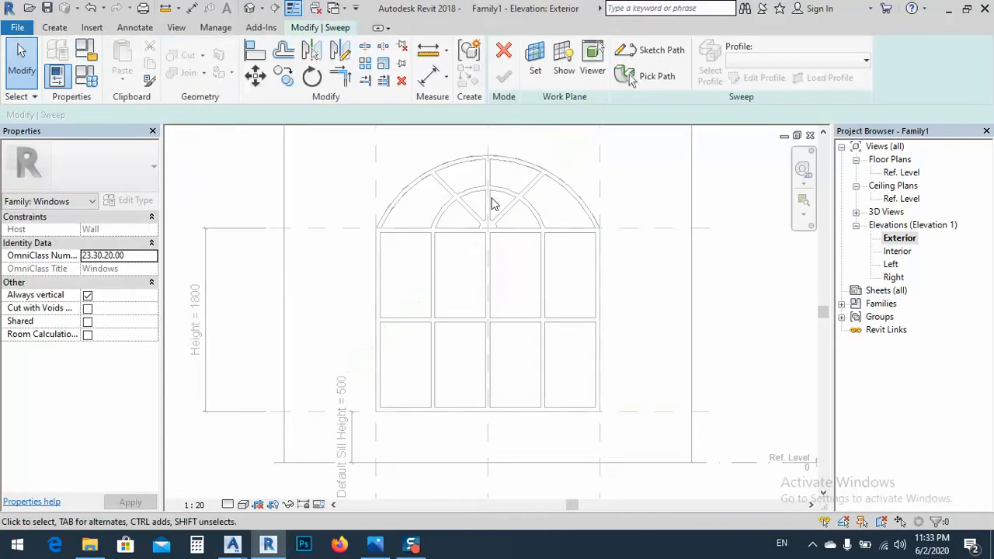
pyautogui.click(661, 51)
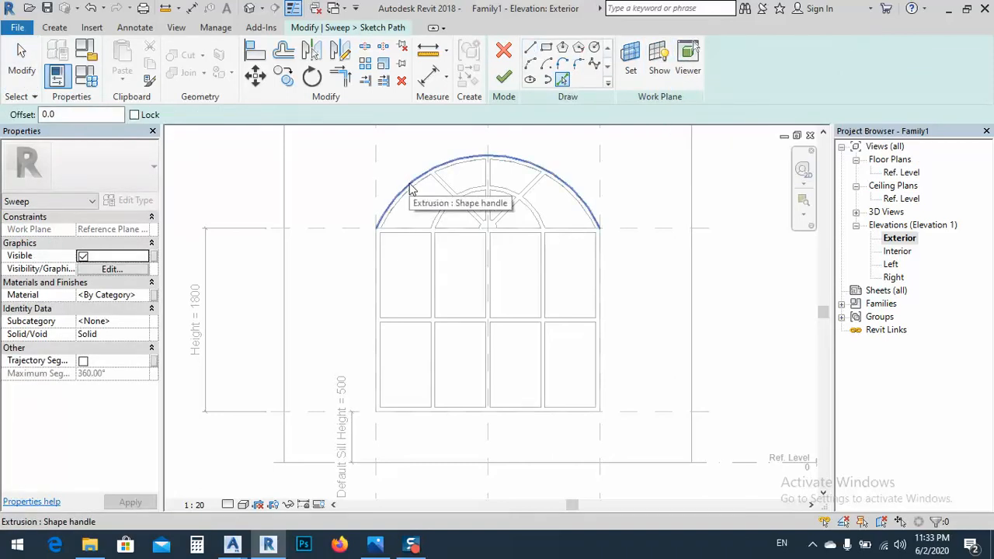
pyautogui.scroll(3, 409, 184)
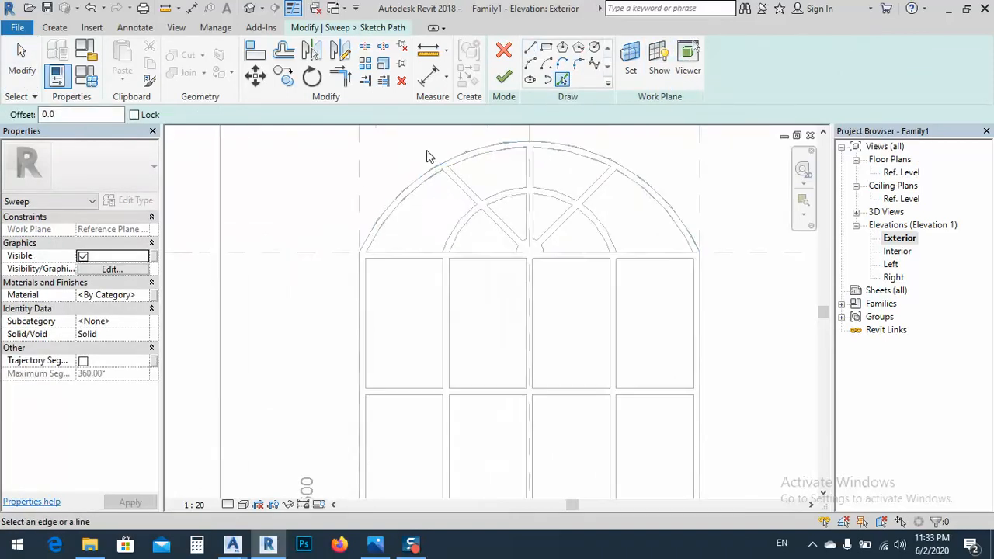
pyautogui.moveTo(449, 170); pyautogui.dragTo(396, 259, button='middle')
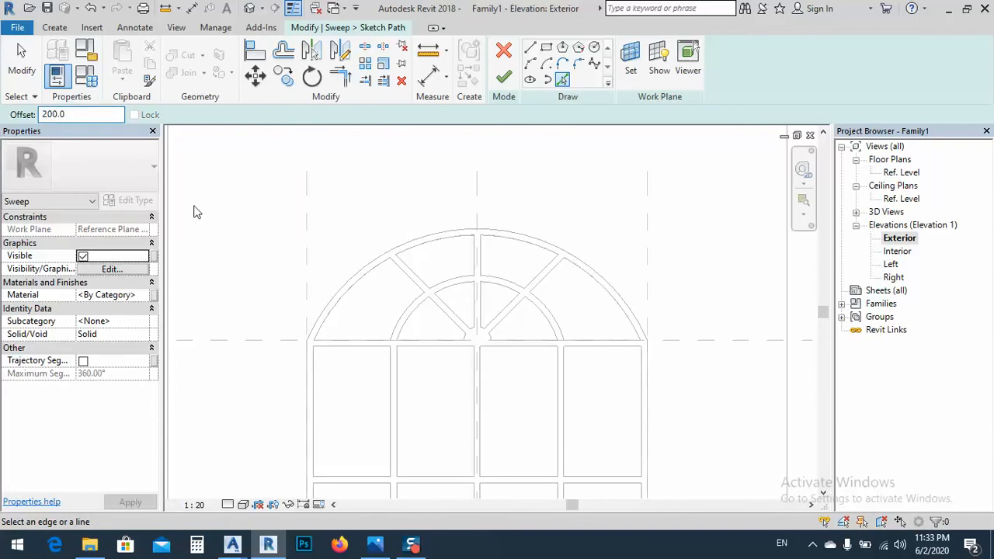
pyautogui.click(374, 261)
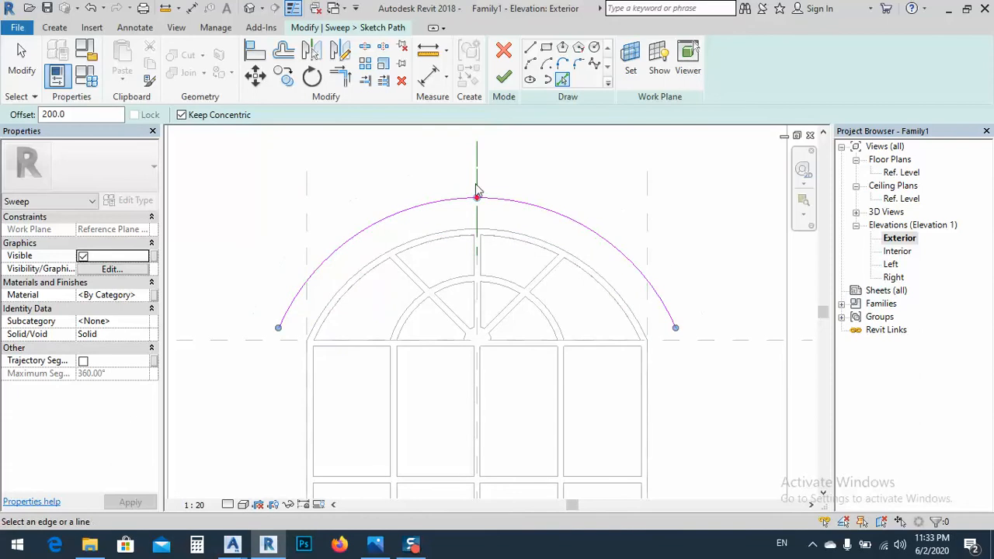
# Extend the left end of the sweep path arc down to the Head reference plane
pyautogui.moveTo(464, 296); pyautogui.dragTo(624, 288, button='middle')
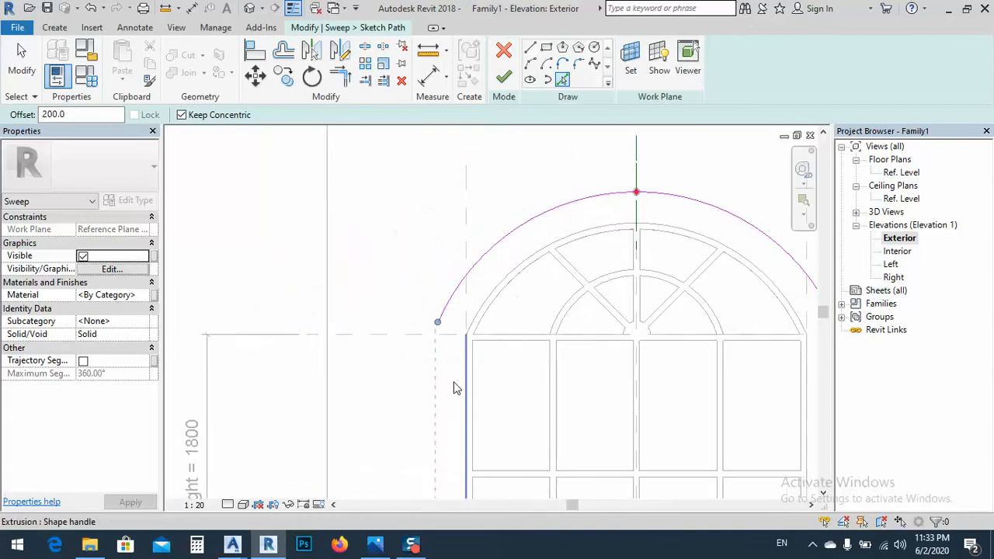
pyautogui.moveTo(439, 327); pyautogui.dragTo(434, 335)
pyautogui.click(531, 49)
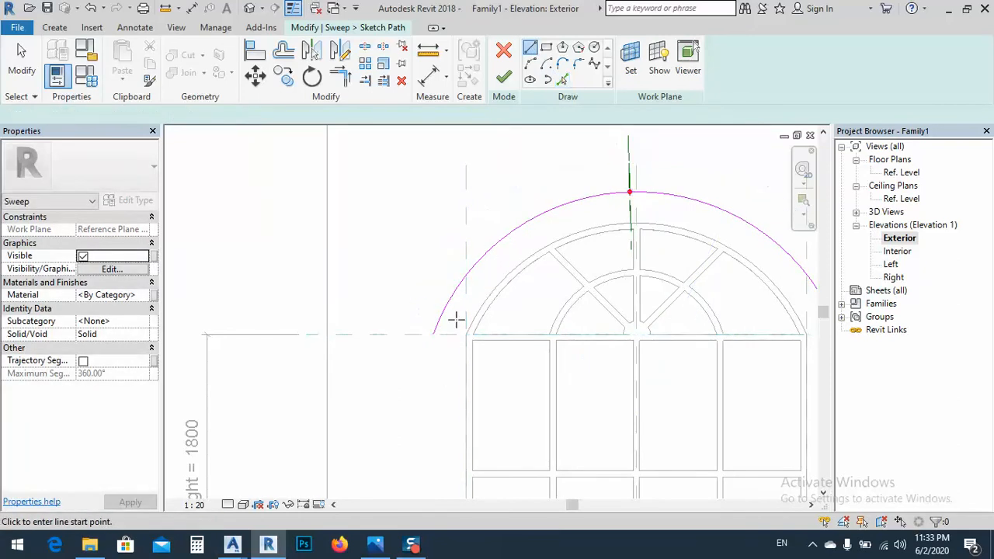
pyautogui.click(433, 334)
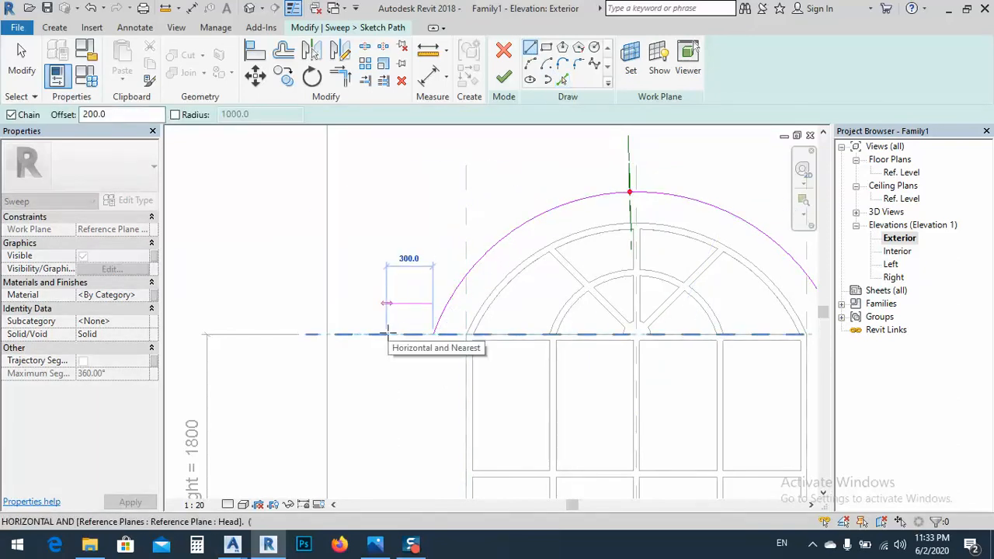
pyautogui.write('200')
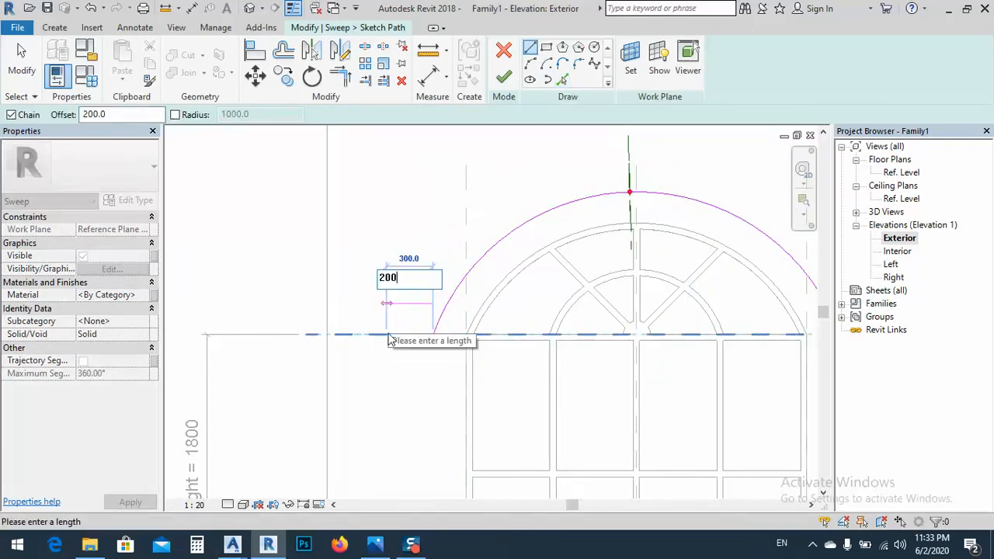
pyautogui.press('Return')
pyautogui.press('Escape')
pyautogui.press('Escape')
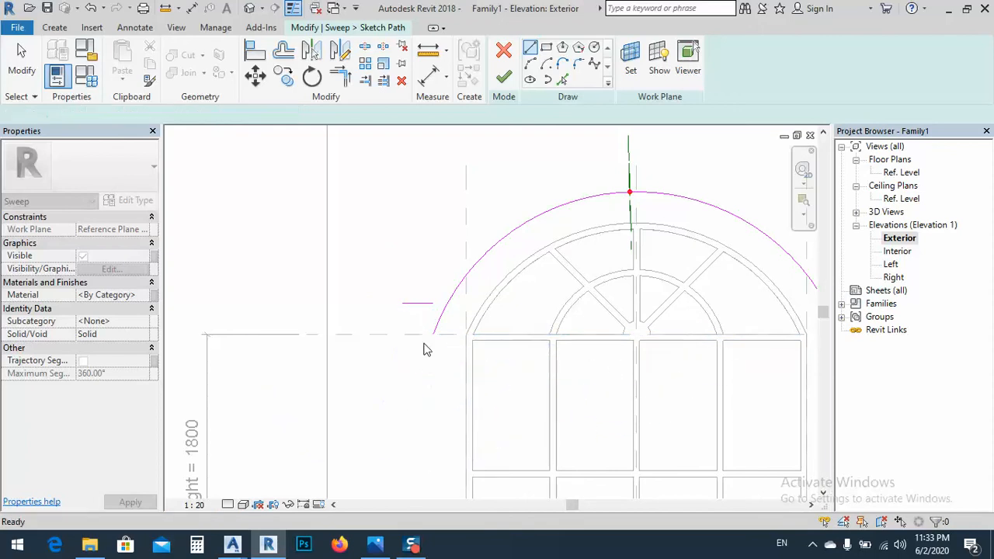
pyautogui.click(416, 302)
pyautogui.press('Delete')
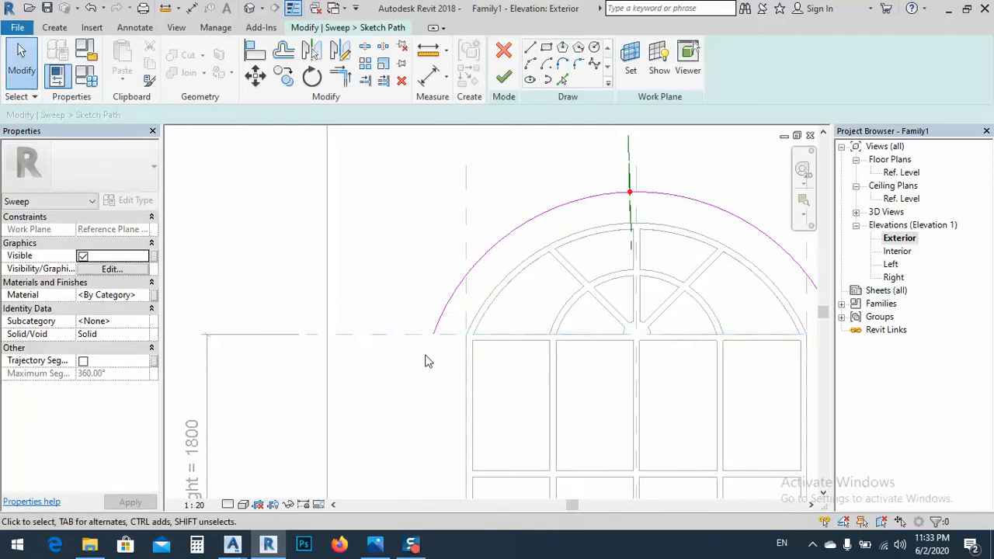
# Extend the right end of the sweep path arc down to the Head reference plane
pyautogui.moveTo(514, 352); pyautogui.dragTo(174, 335, button='middle')
pyautogui.click(491, 300)
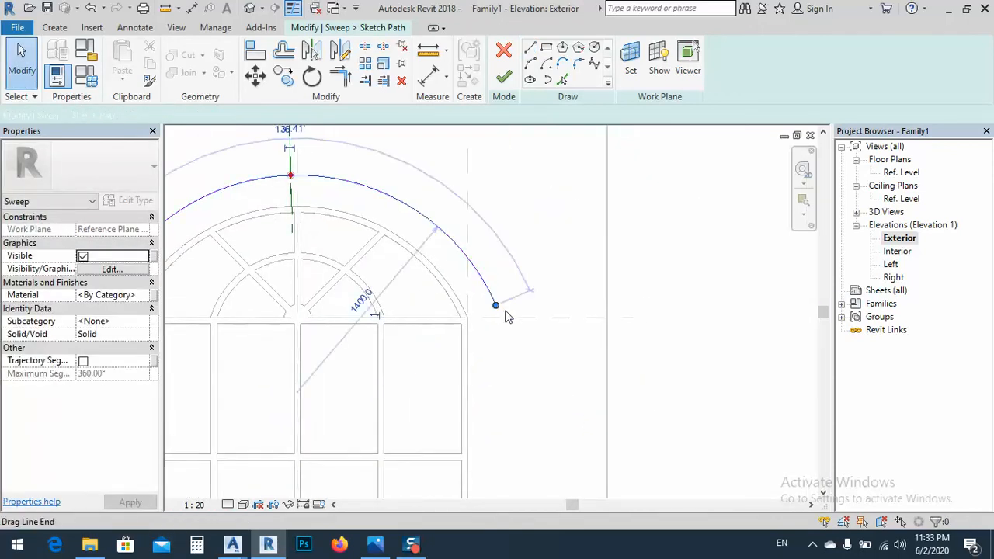
pyautogui.moveTo(497, 309); pyautogui.dragTo(503, 318)
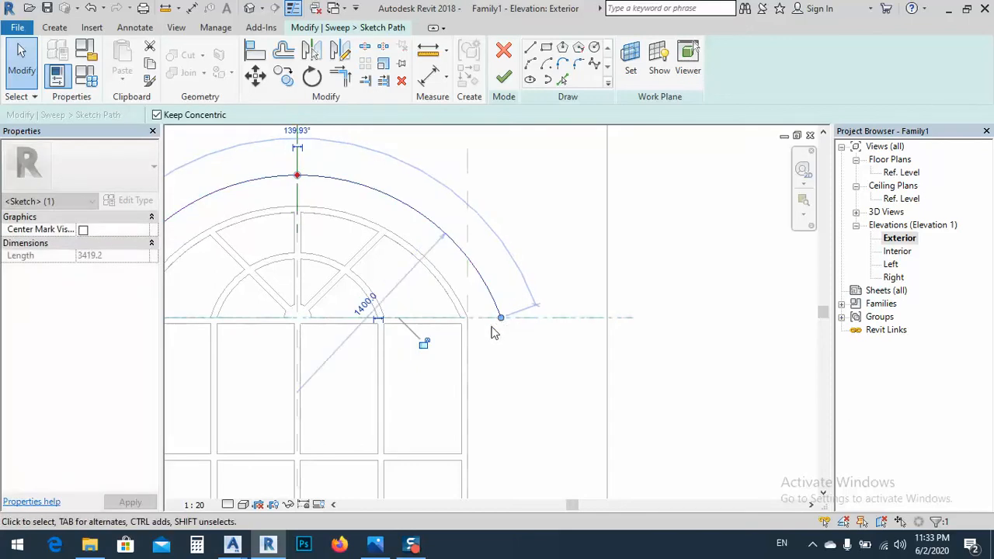
# Draw a 200 horizontal path line outward from the arc's right end along the Head reference plane
pyautogui.press('l')
pyautogui.press('i')
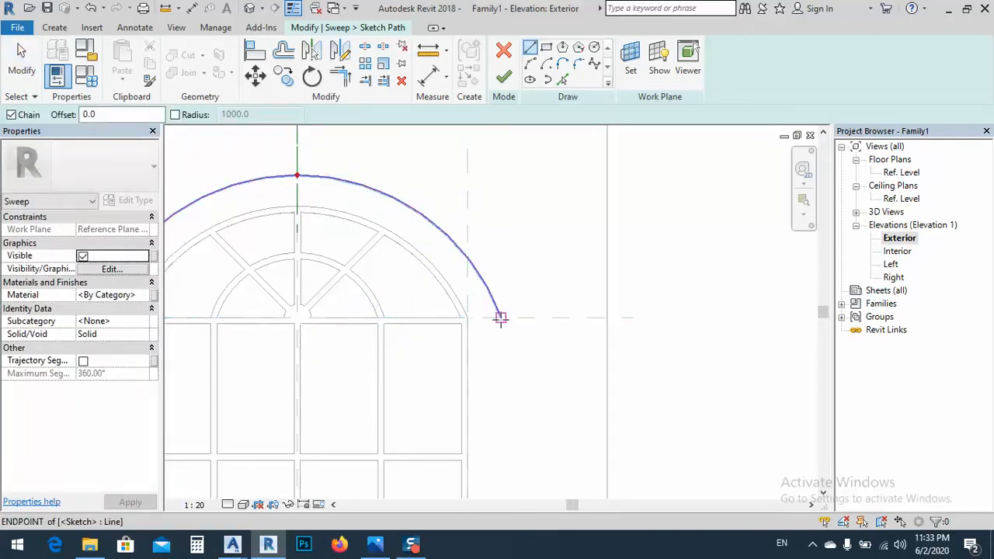
pyautogui.click(501, 317)
pyautogui.write('200')
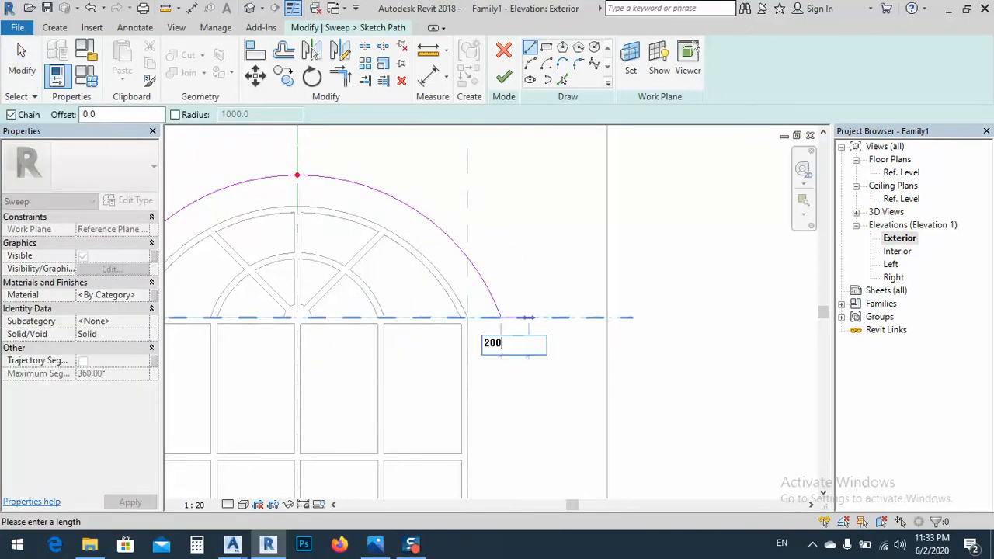
pyautogui.press('Return')
pyautogui.press('Escape')
# Draw a 200 horizontal path line outward from the arc's left end and finish the sweep path sketch
pyautogui.moveTo(203, 365); pyautogui.dragTo(502, 354, button='middle')
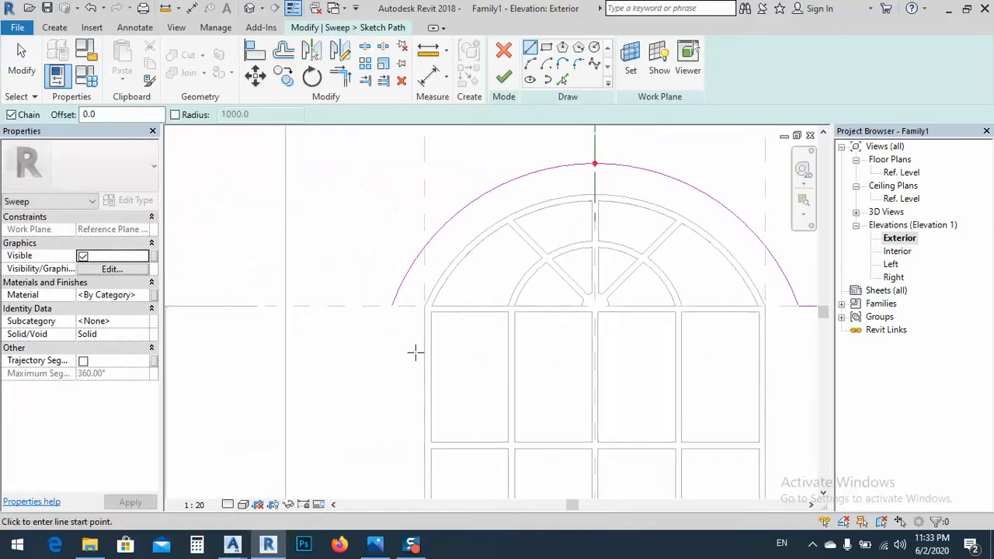
pyautogui.click(390, 305)
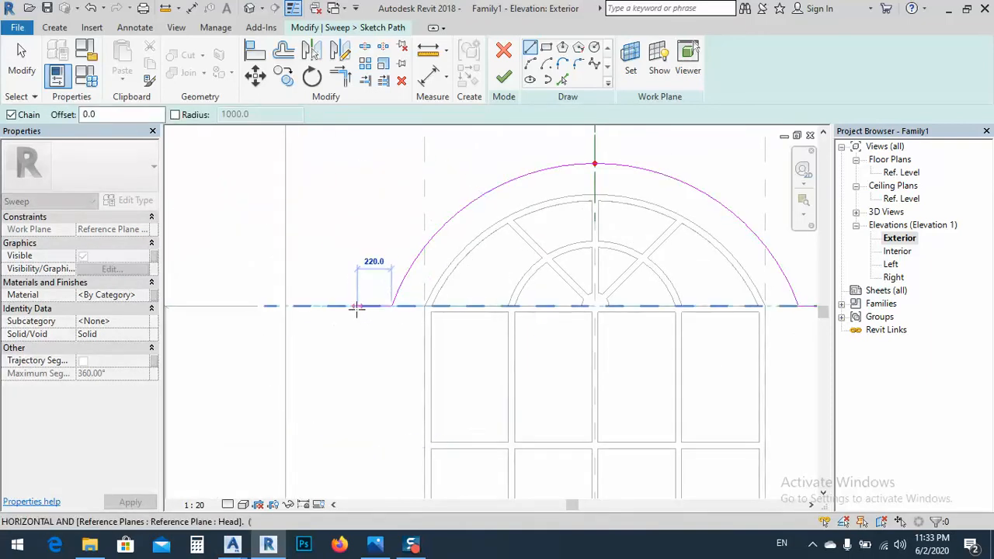
pyautogui.write('200')
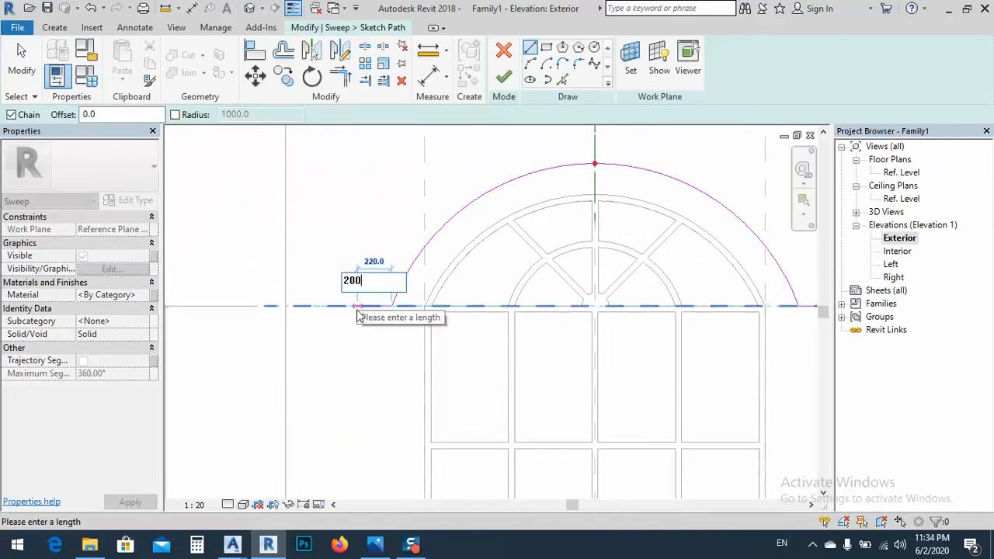
pyautogui.press('Return')
pyautogui.press('Escape')
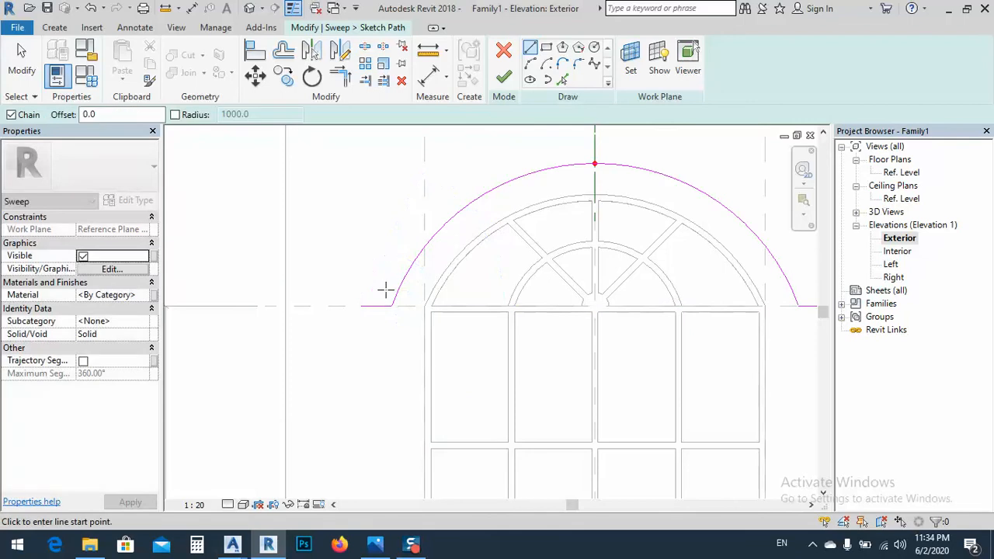
pyautogui.scroll(-2, 384, 288)
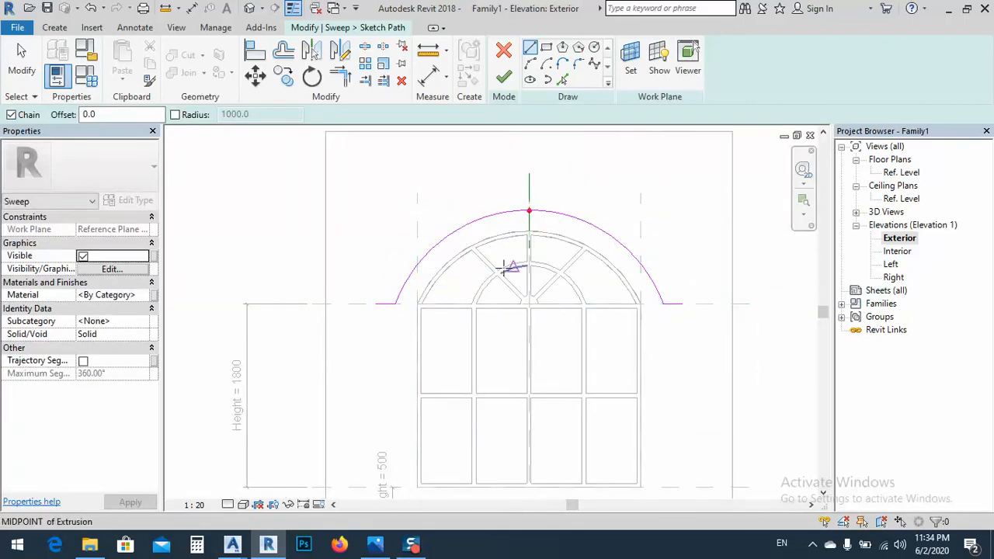
pyautogui.click(503, 79)
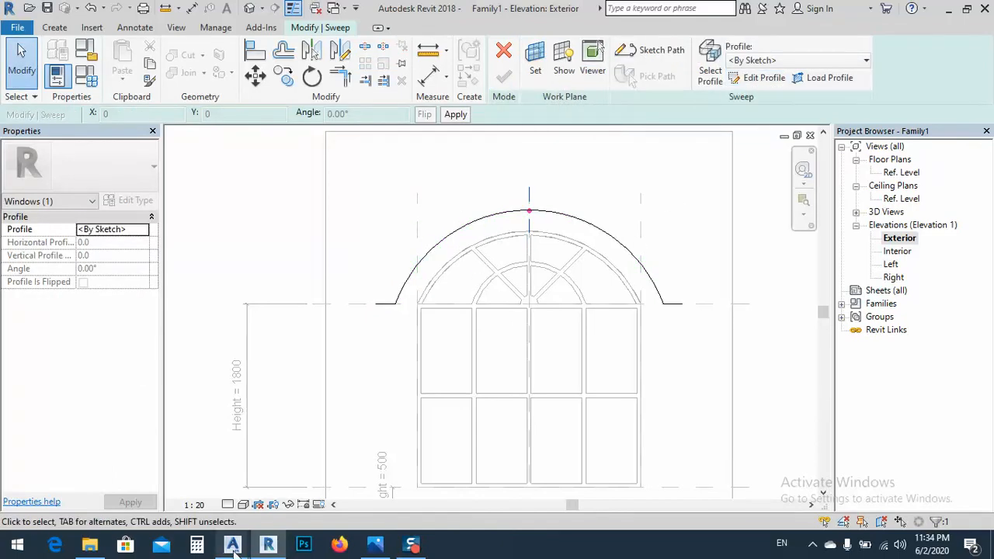
# Switch to window.dwg in Advance Steel, examine the drawn surround profile, and return to the Revit family
pyautogui.moveTo(233, 546)
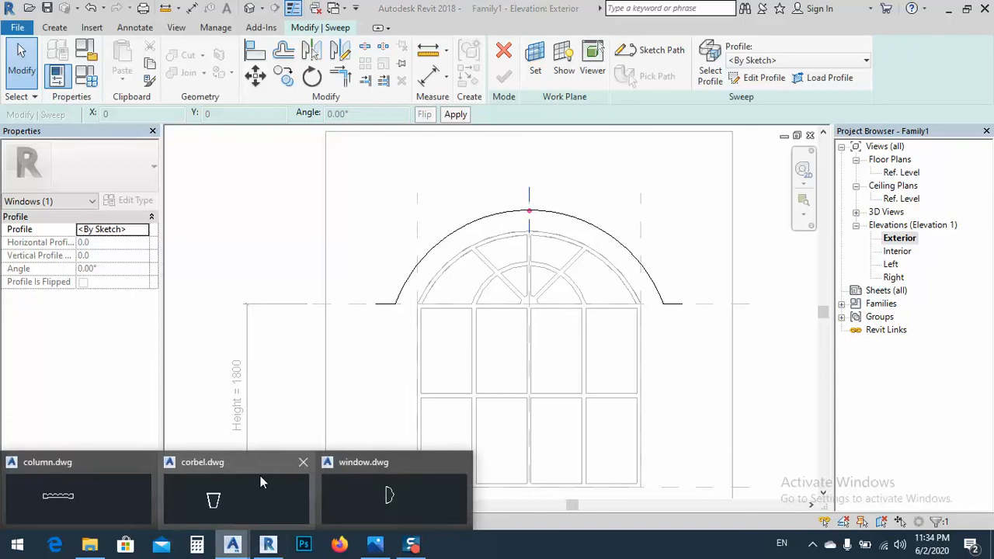
pyautogui.click(392, 496)
pyautogui.scroll(5, 416, 242)
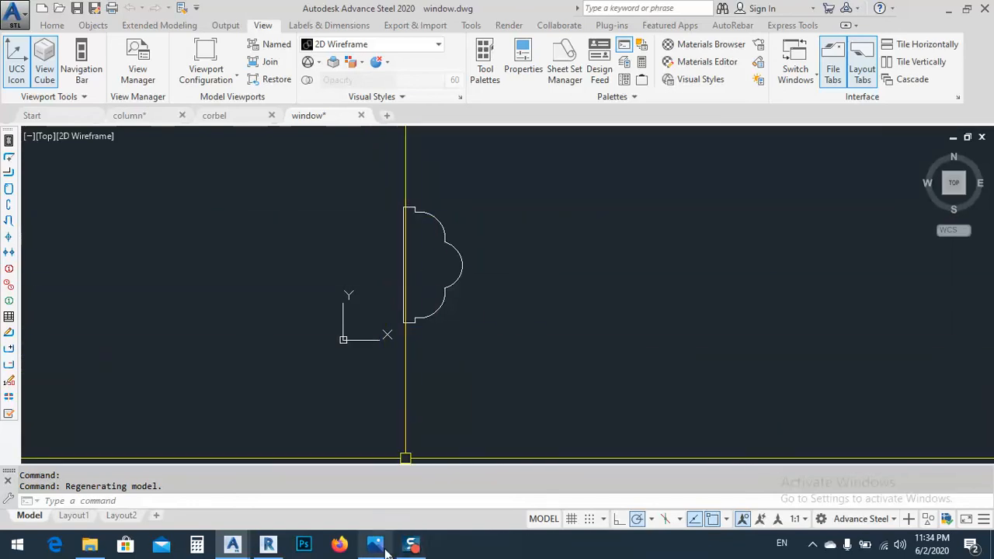
pyautogui.click(268, 544)
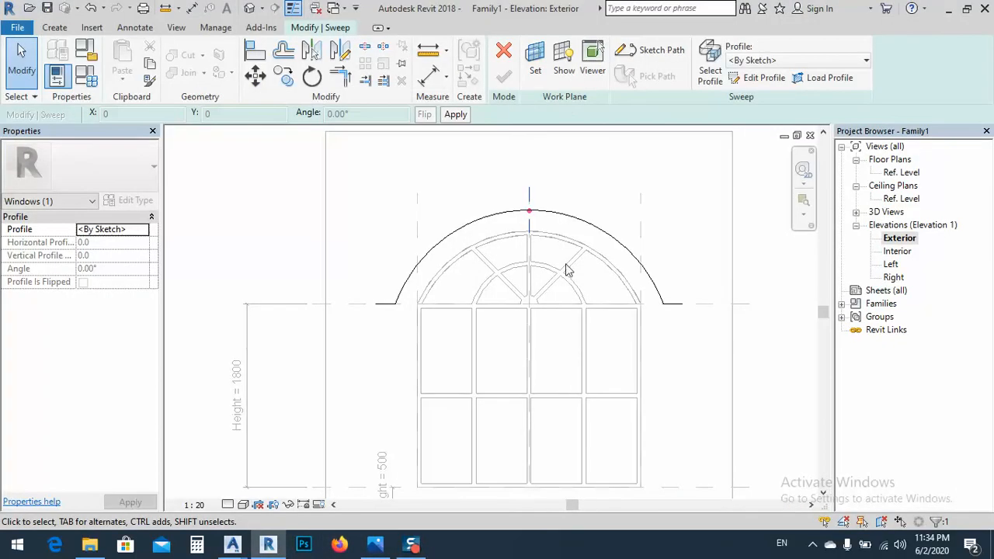
# Start editing the sweep's sketched profile in the Right elevation
pyautogui.click(753, 79)
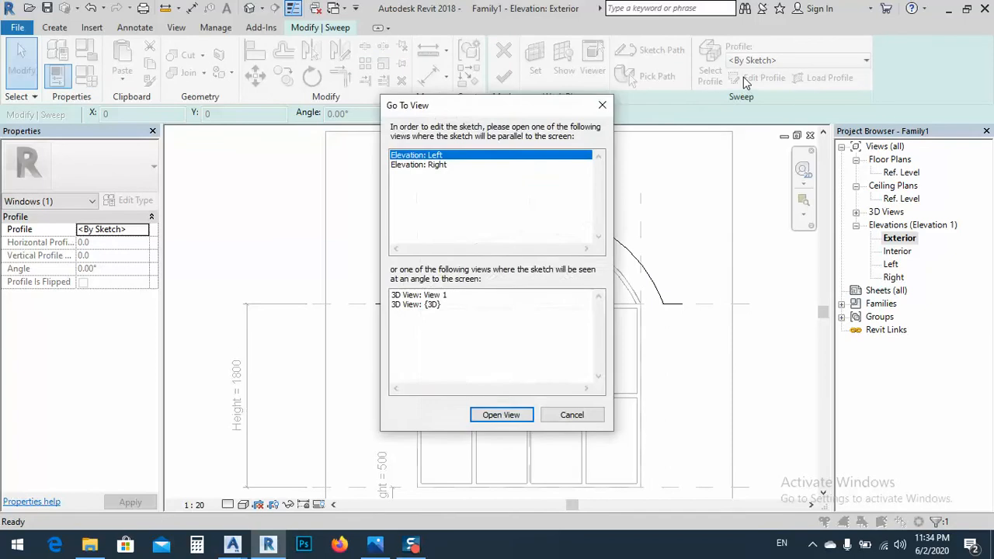
pyautogui.doubleClick(423, 165)
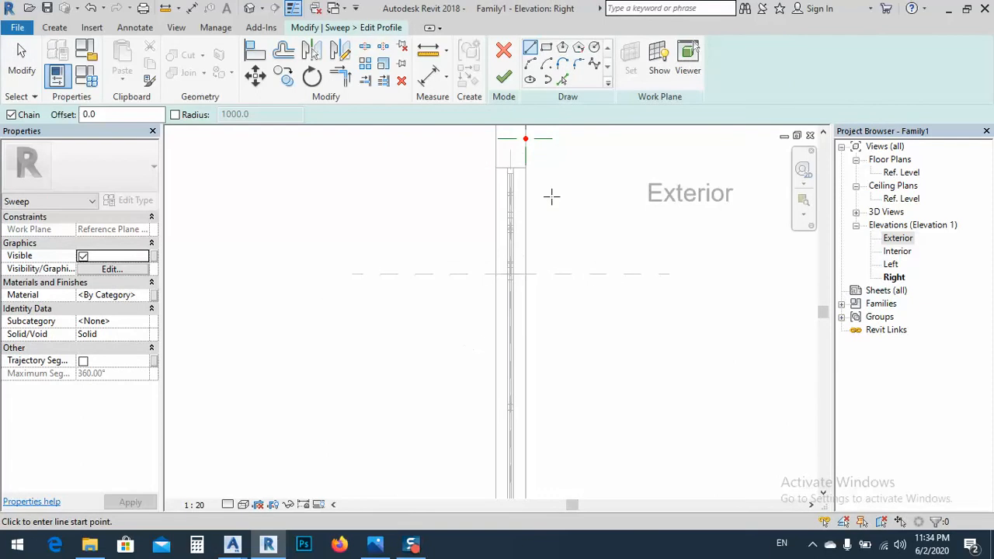
pyautogui.moveTo(465, 322); pyautogui.dragTo(460, 322, button='middle')
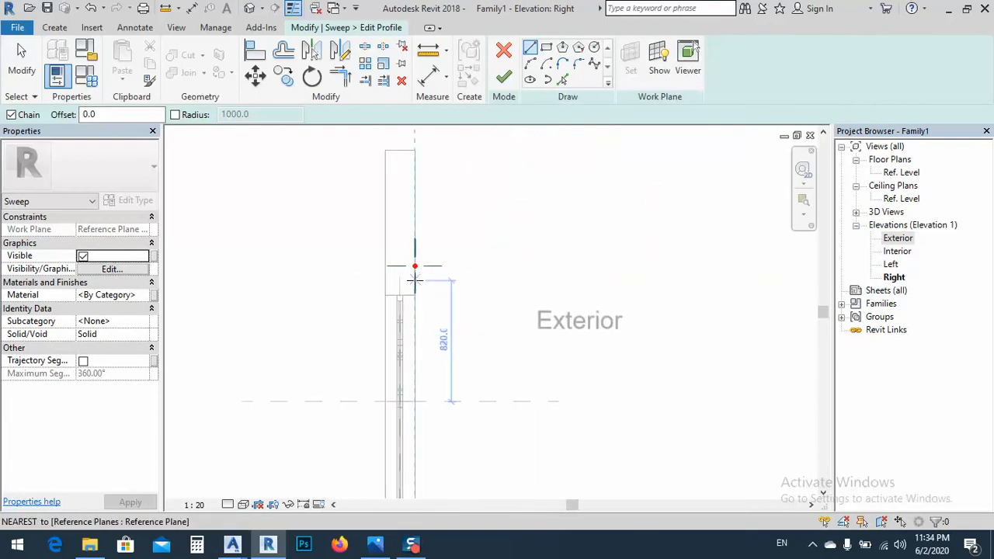
# Try to import a DWG drawing from a desktop folder into the sweep profile sketch
pyautogui.click(90, 30)
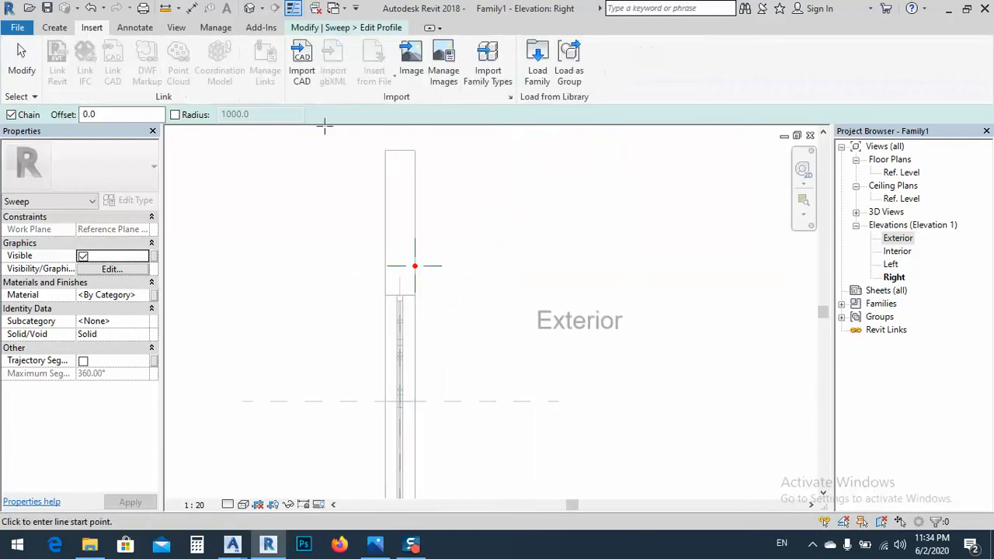
pyautogui.click(301, 62)
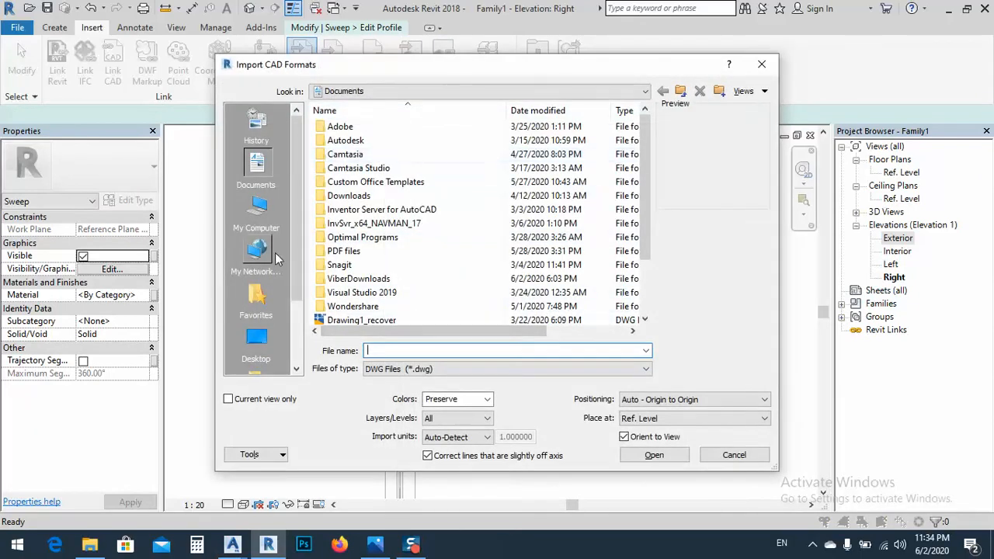
pyautogui.click(264, 345)
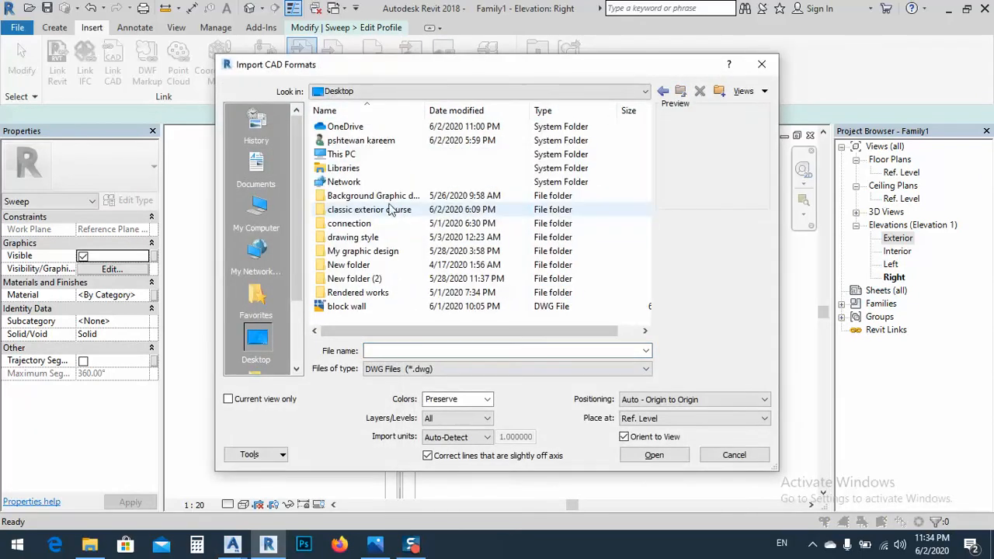
pyautogui.doubleClick(349, 195)
pyautogui.doubleClick(343, 168)
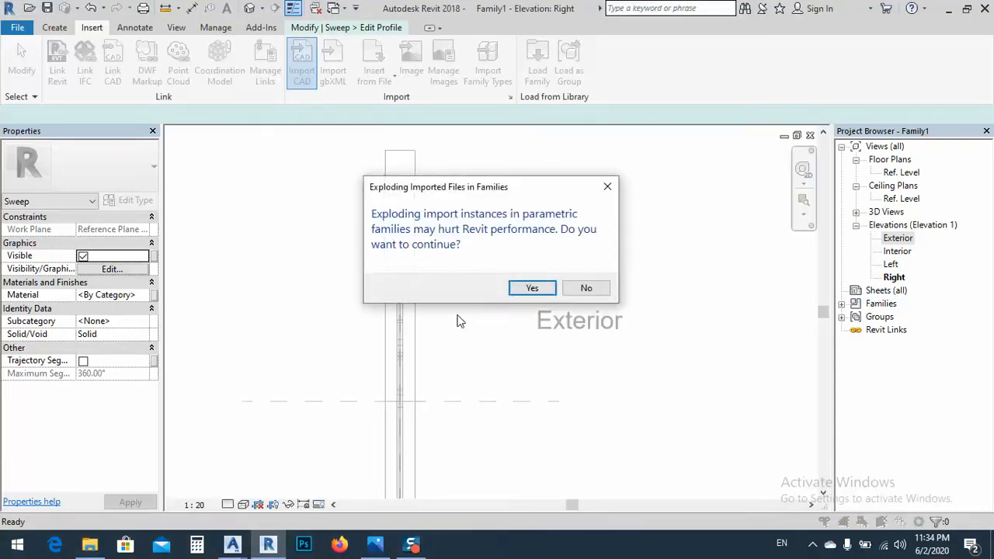
pyautogui.click(586, 288)
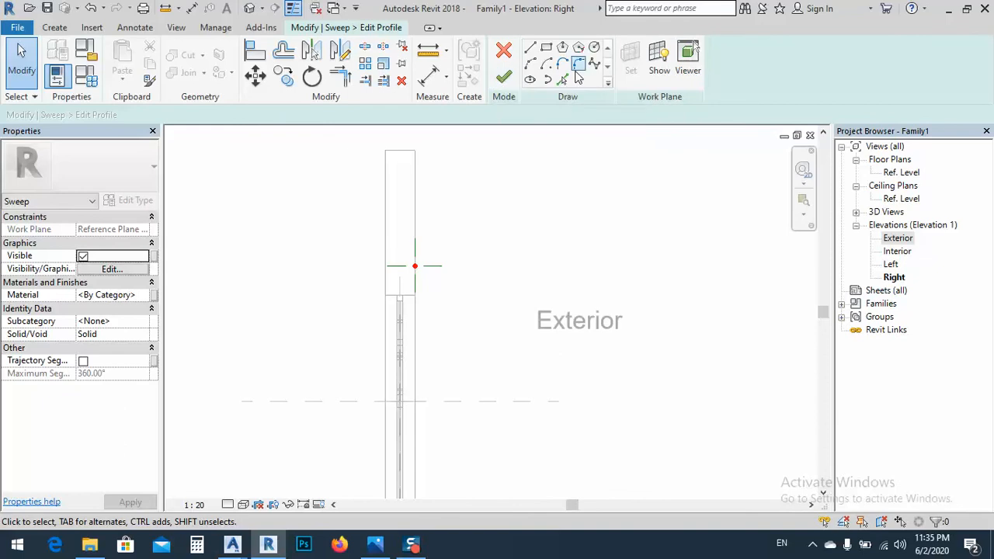
# Sketch a rectangular sweep profile 200 wide and 220 high from the path point on the wall's exterior face, and finish the profile
pyautogui.click(546, 49)
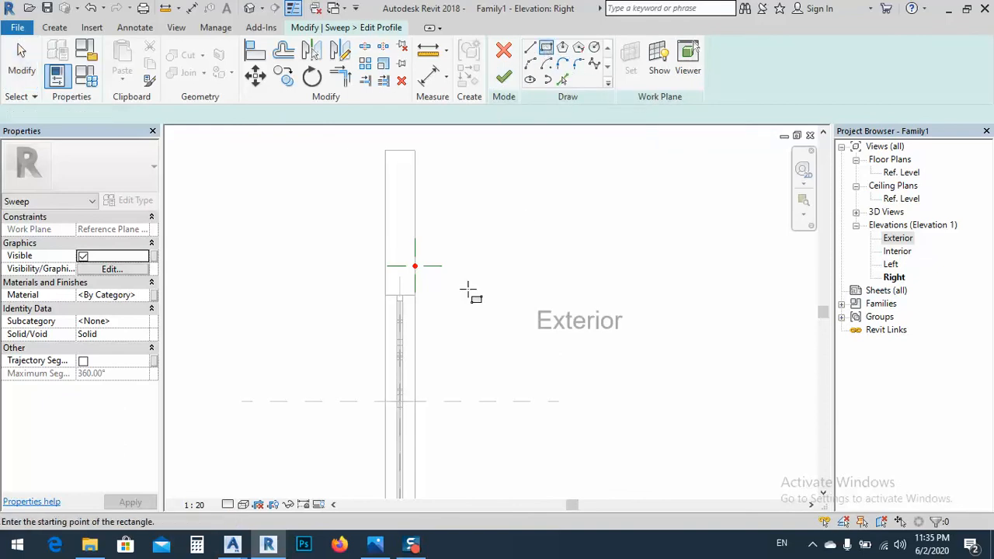
pyautogui.click(414, 265)
pyautogui.click(444, 233)
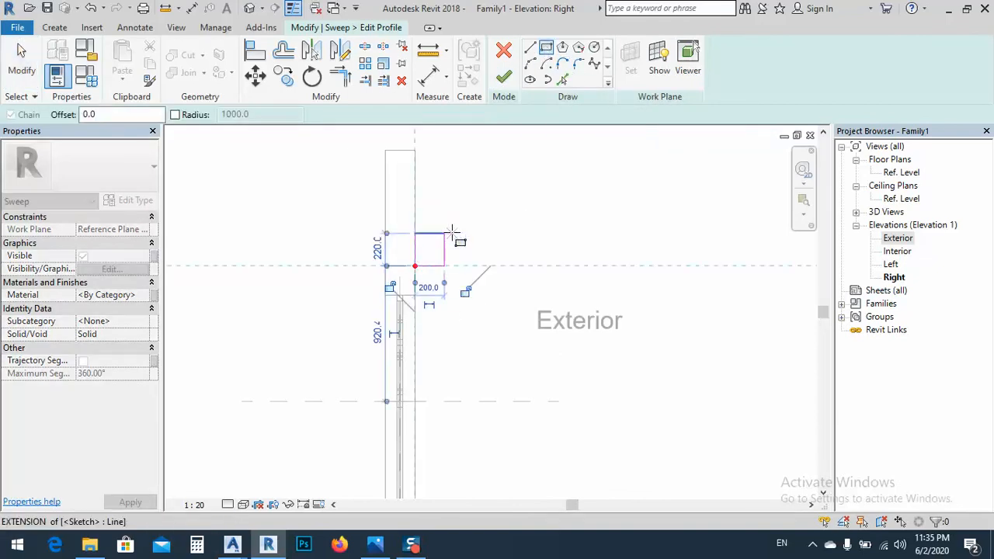
pyautogui.click(504, 78)
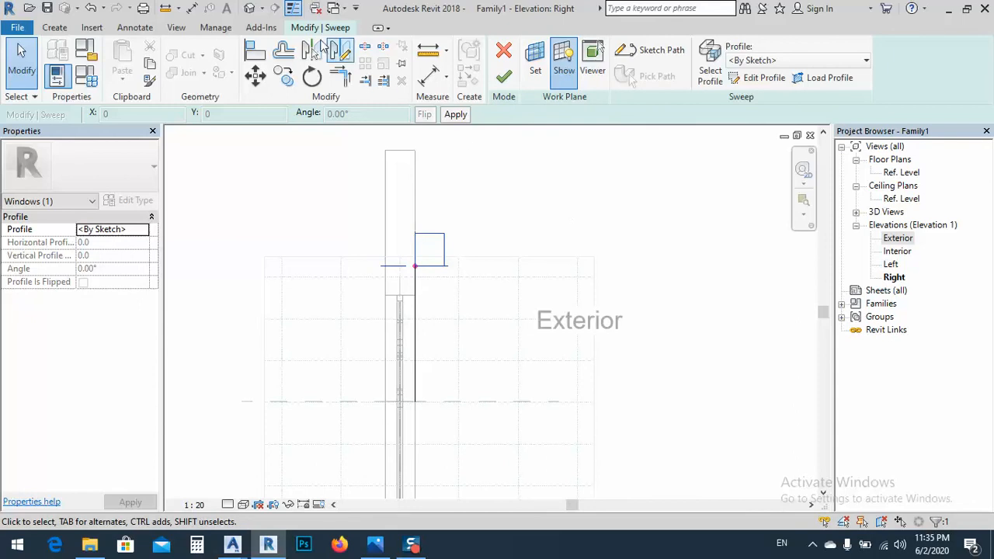
# Finish the sweep in the 3D view and inspect the surround around the arch
pyautogui.click(248, 9)
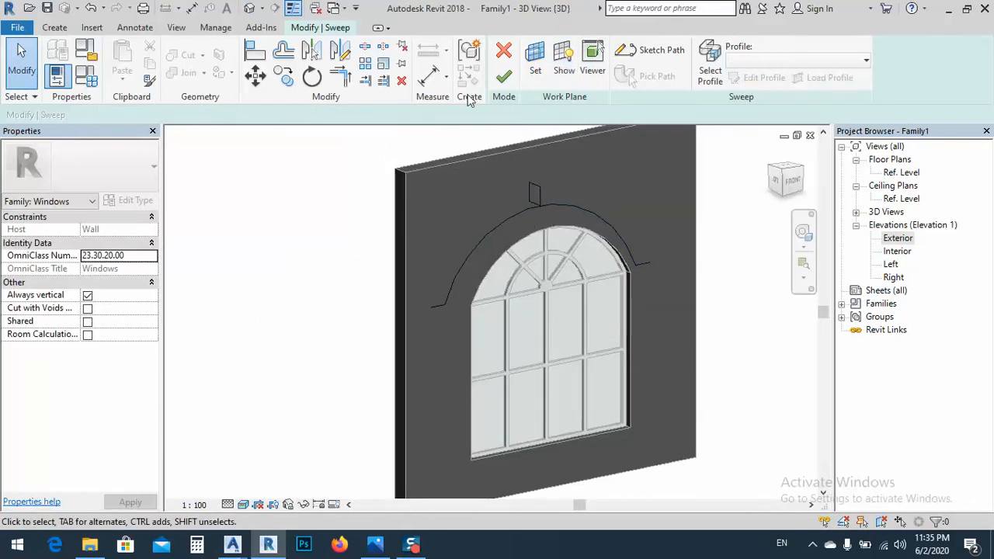
pyautogui.click(505, 75)
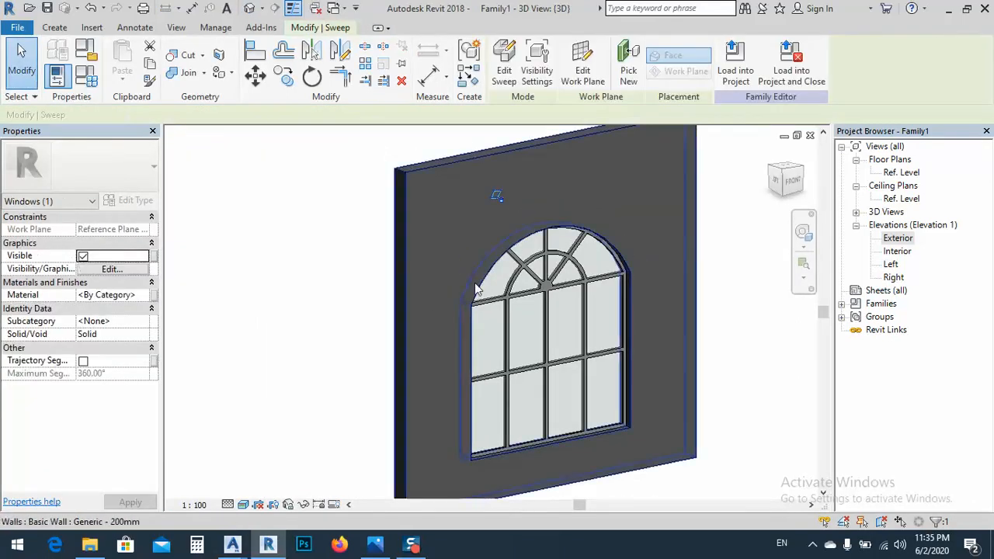
pyautogui.keyDown('shift'); pyautogui.moveTo(498, 246); pyautogui.dragTo(449, 297, button='middle'); pyautogui.keyUp('shift')
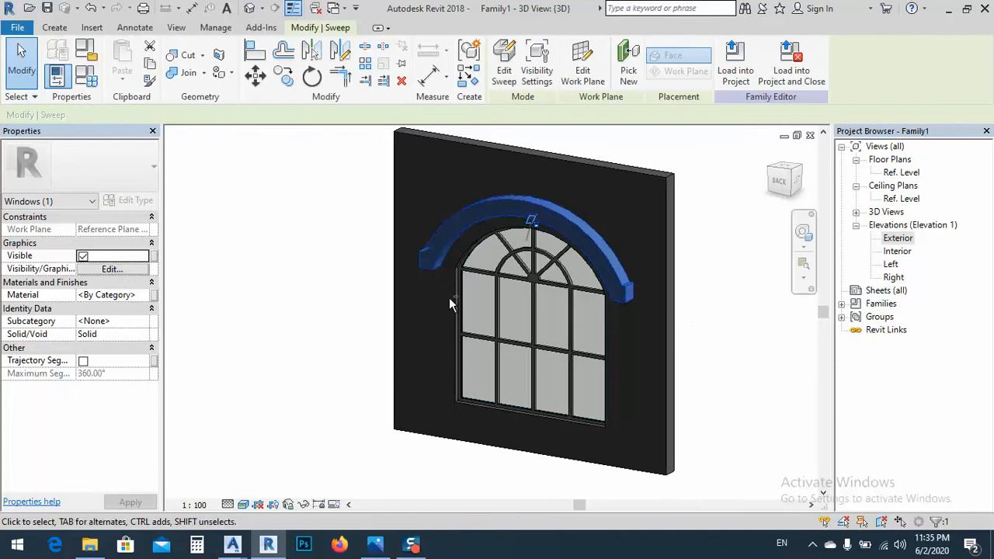
pyautogui.keyDown('shift'); pyautogui.moveTo(505, 319); pyautogui.dragTo(528, 353, button='middle'); pyautogui.keyUp('shift')
# Import the window DWG drawing into the Right elevation with auto-detected units
pyautogui.doubleClick(894, 278)
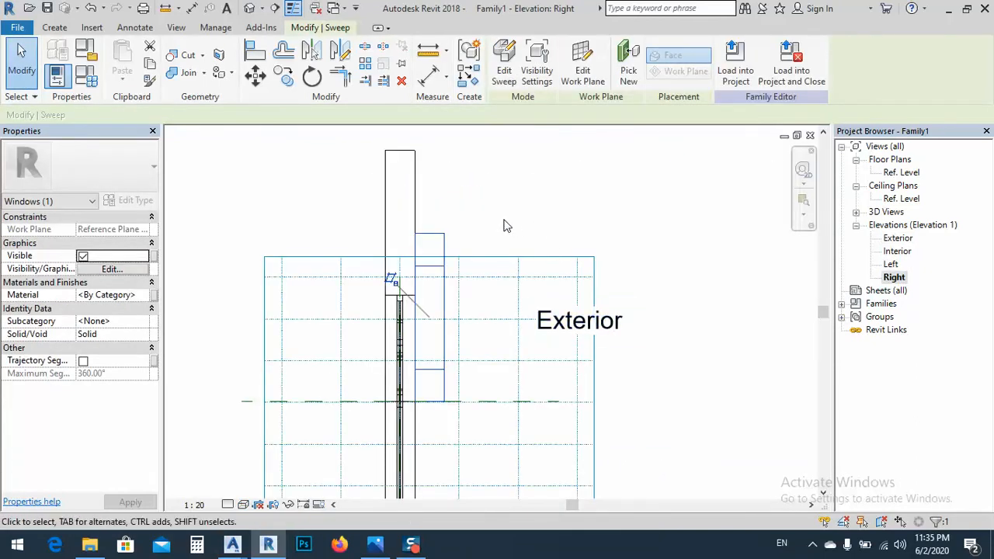
pyautogui.click(503, 225)
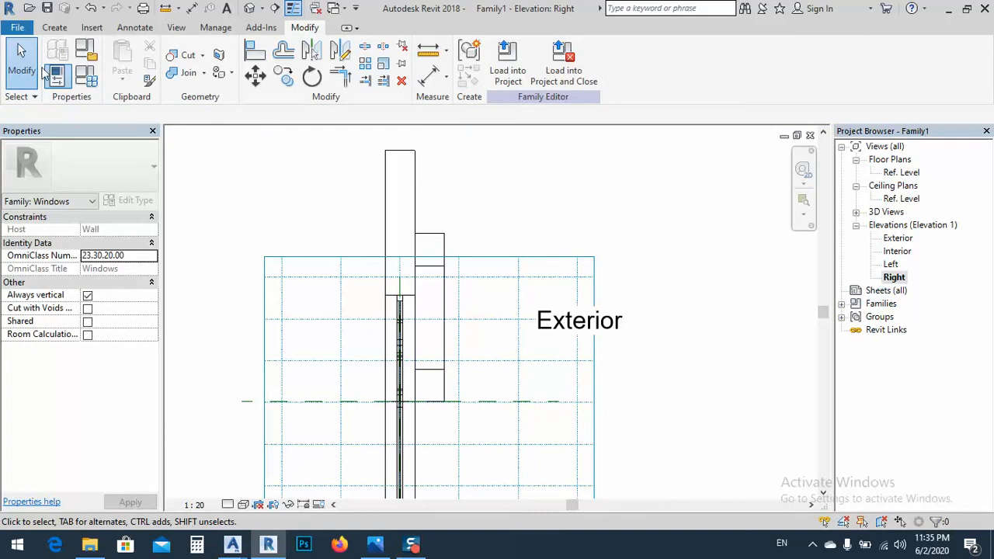
pyautogui.click(92, 28)
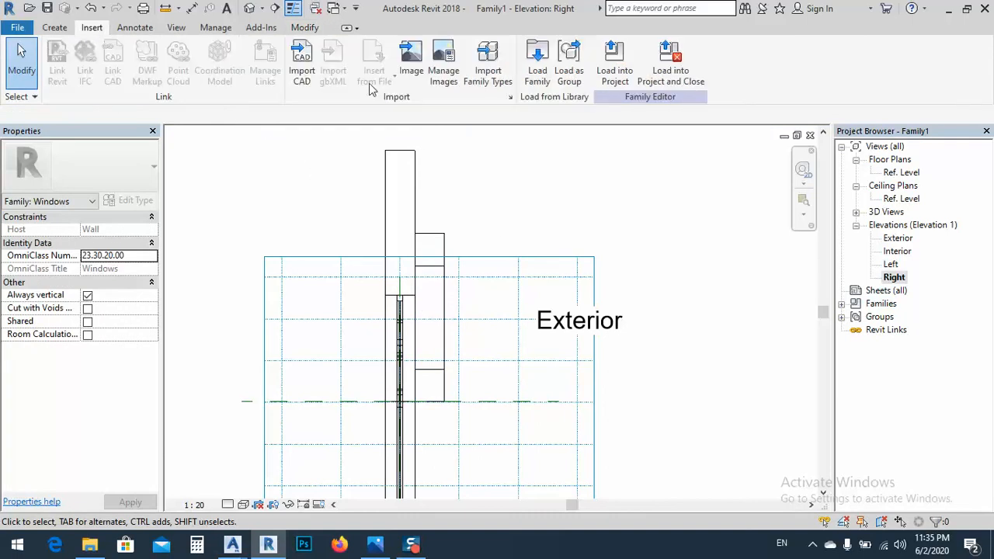
pyautogui.click(301, 65)
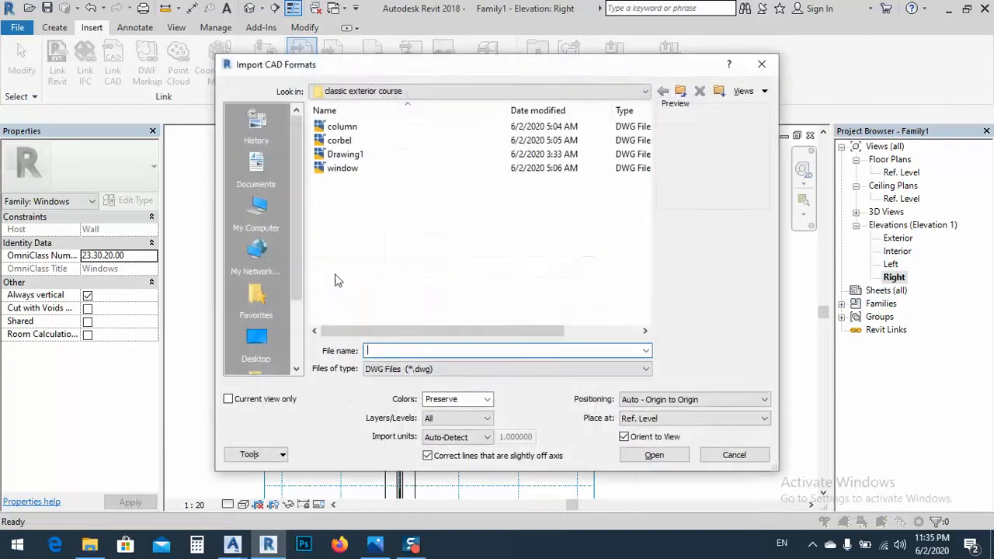
pyautogui.doubleClick(342, 167)
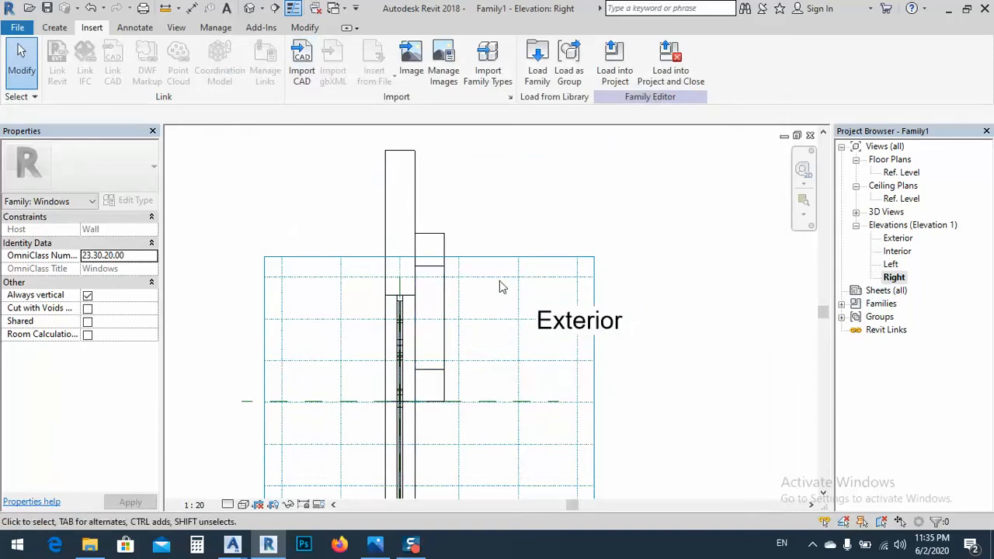
# Look for the imported drawing around the wall in the Right elevation, selecting everything in the area to reveal it
pyautogui.moveTo(512, 237); pyautogui.dragTo(510, 238, button='middle')
pyautogui.scroll(-3, 501, 231)
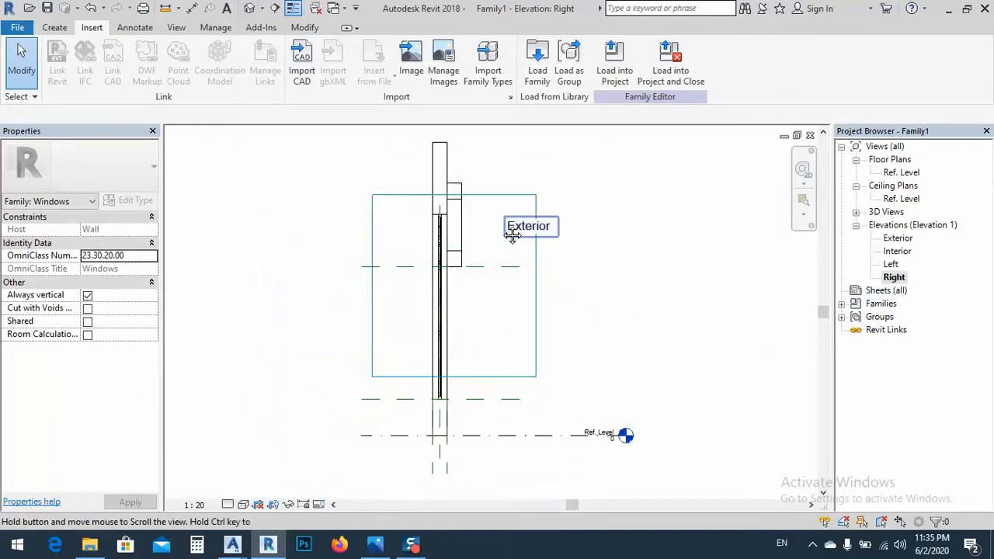
pyautogui.scroll(2, 553, 380)
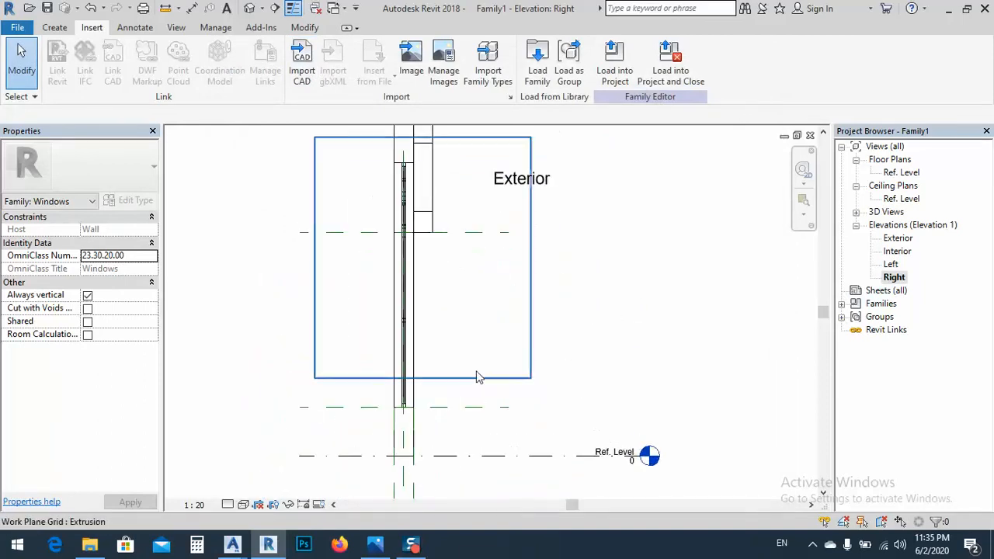
pyautogui.moveTo(429, 263); pyautogui.dragTo(392, 346, button='middle')
pyautogui.scroll(-6, 383, 300)
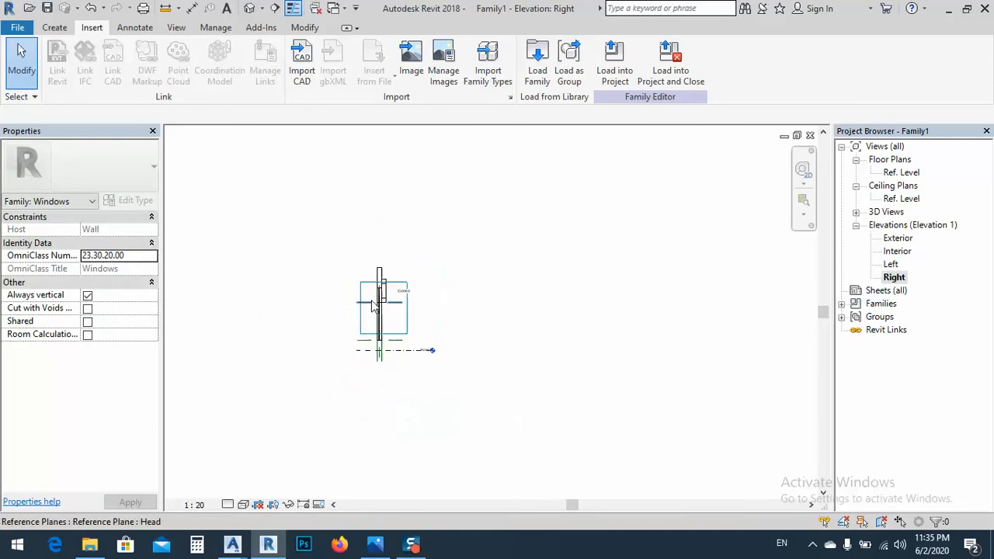
pyautogui.moveTo(626, 168); pyautogui.dragTo(236, 448)
pyautogui.scroll(5, 371, 357)
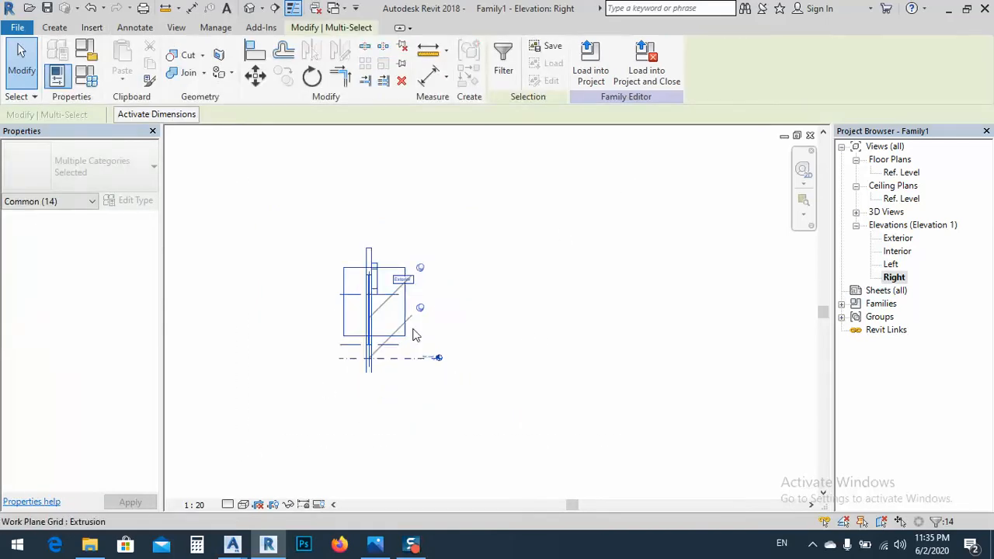
pyautogui.moveTo(423, 256); pyautogui.dragTo(427, 283, button='middle')
pyautogui.scroll(4, 354, 326)
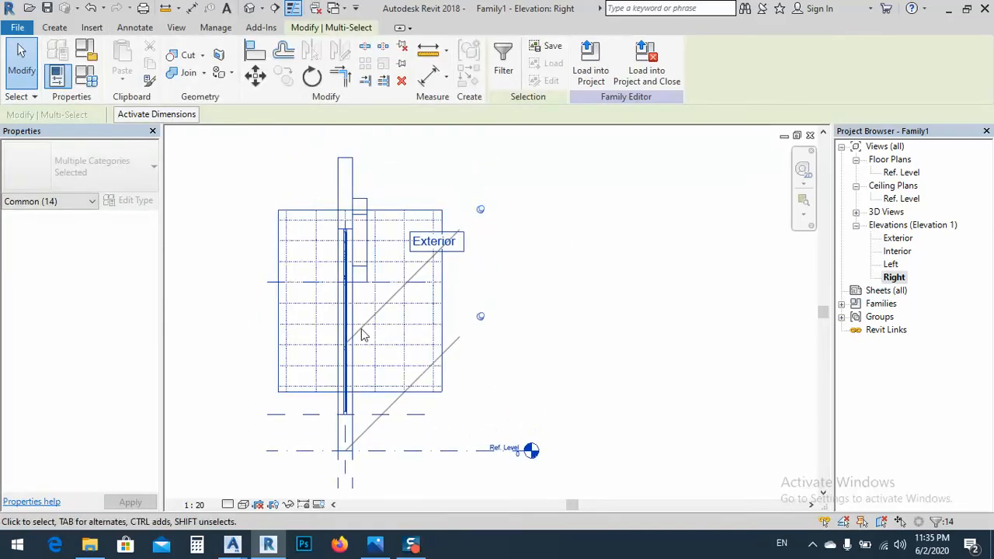
pyautogui.scroll(2, 338, 317)
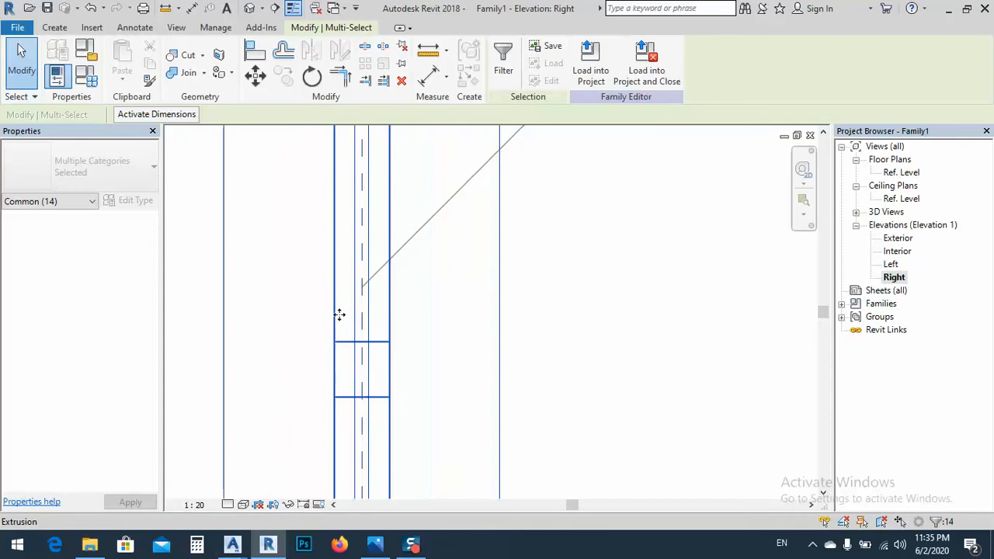
pyautogui.scroll(-5, 339, 313)
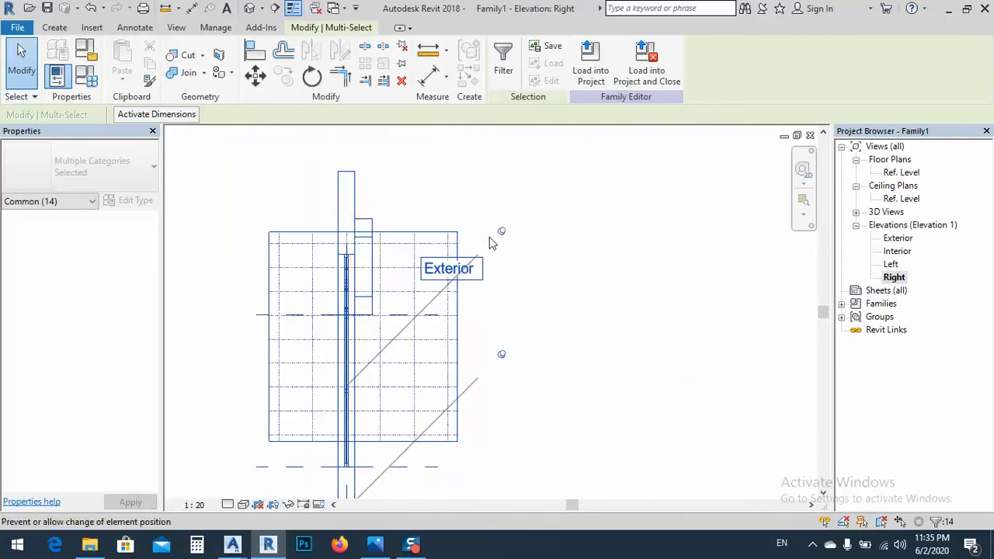
pyautogui.click(504, 319)
pyautogui.moveTo(365, 313); pyautogui.dragTo(406, 338, button='middle')
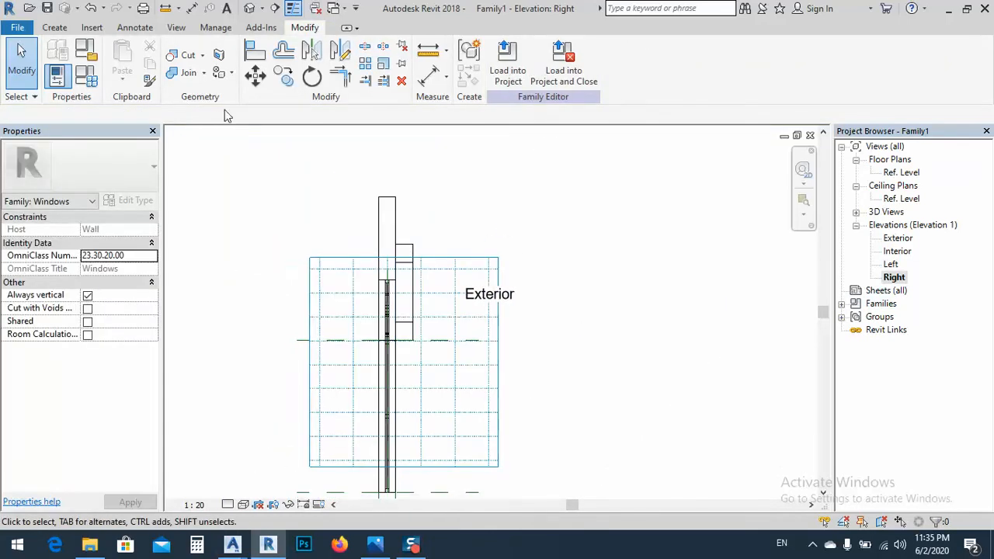
# Import the window DWG again with import units set to meter and origin-to-origin positioning
pyautogui.click(93, 28)
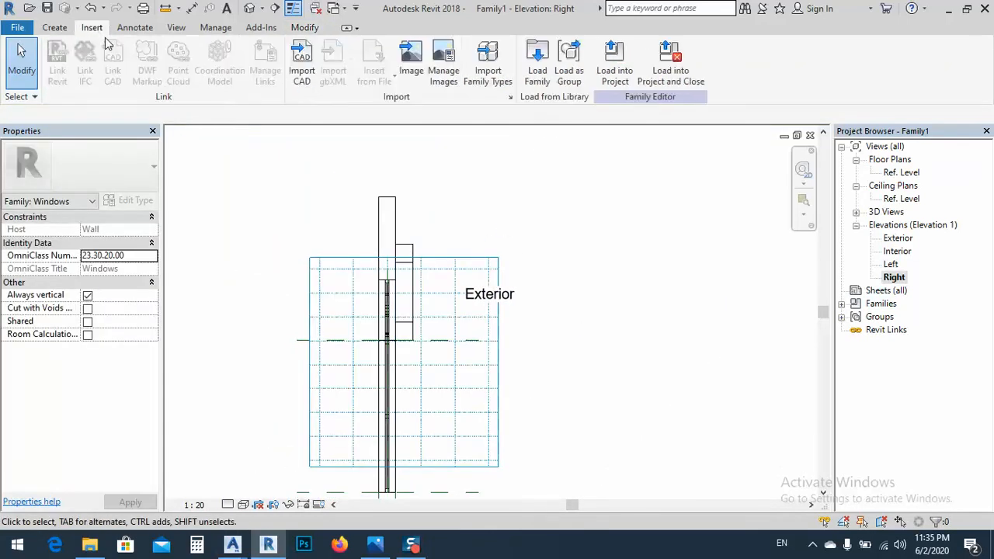
pyautogui.click(303, 61)
pyautogui.click(592, 330)
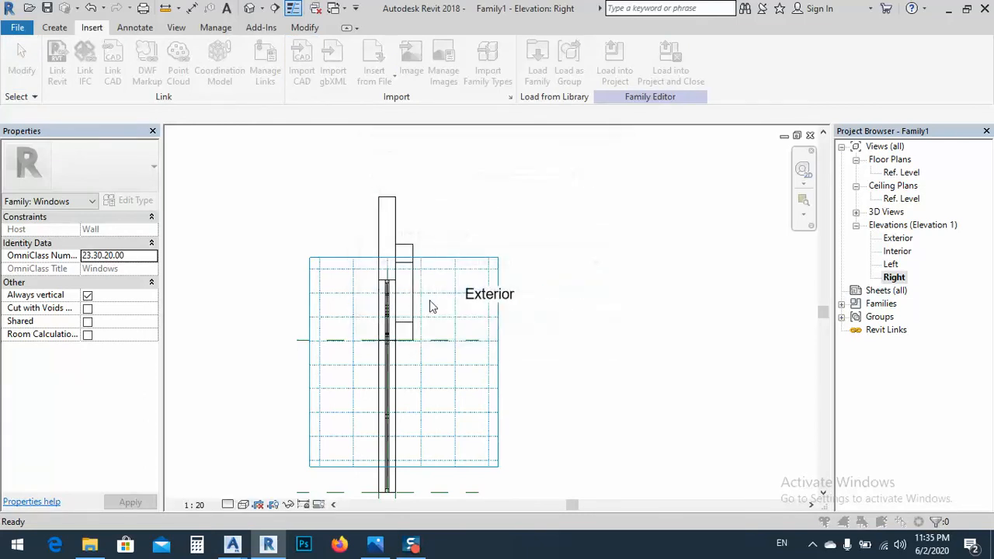
pyautogui.click(342, 168)
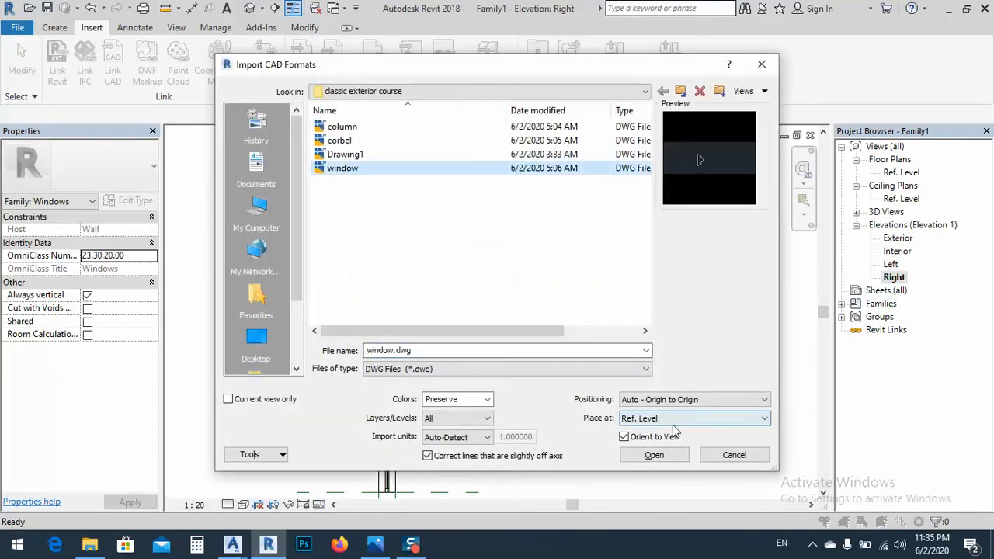
pyautogui.click(458, 438)
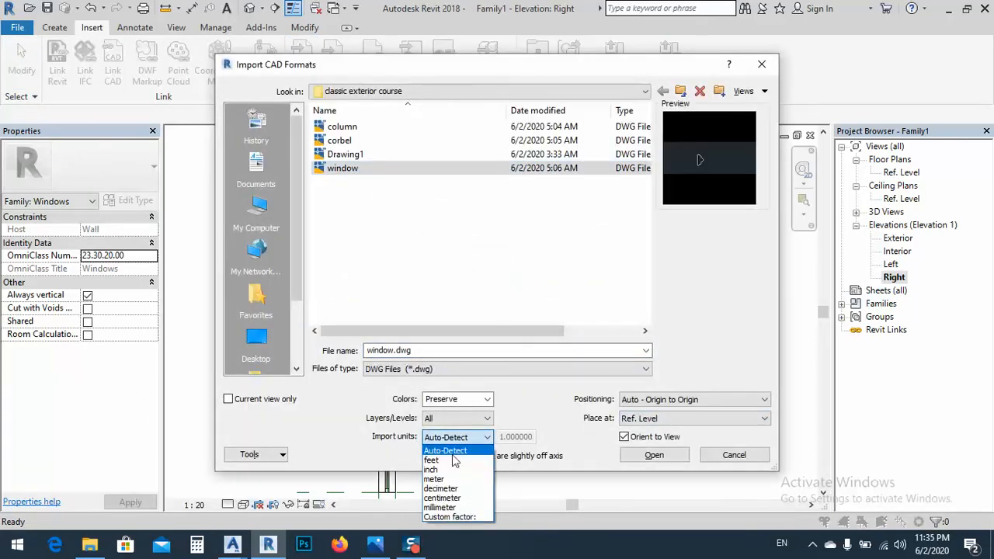
pyautogui.click(435, 479)
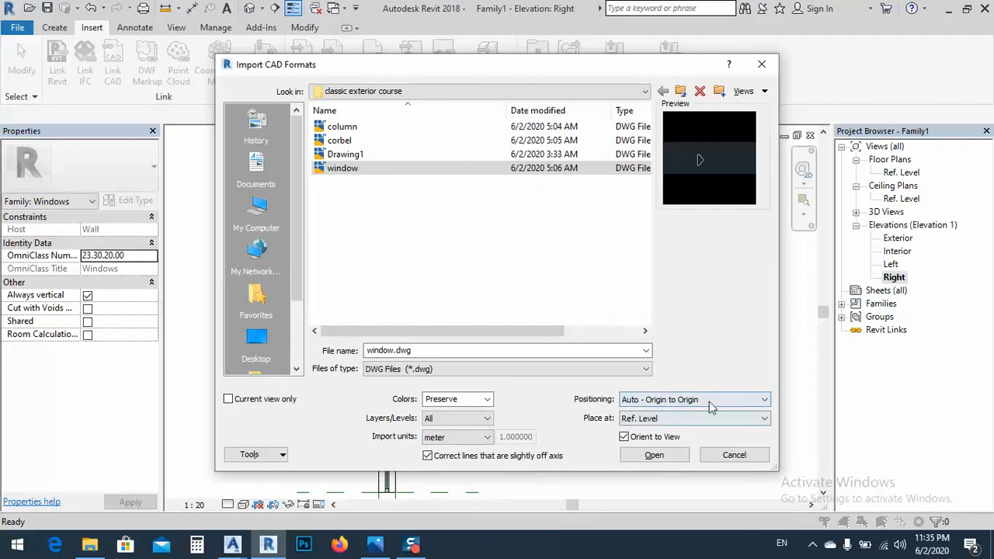
pyautogui.click(654, 455)
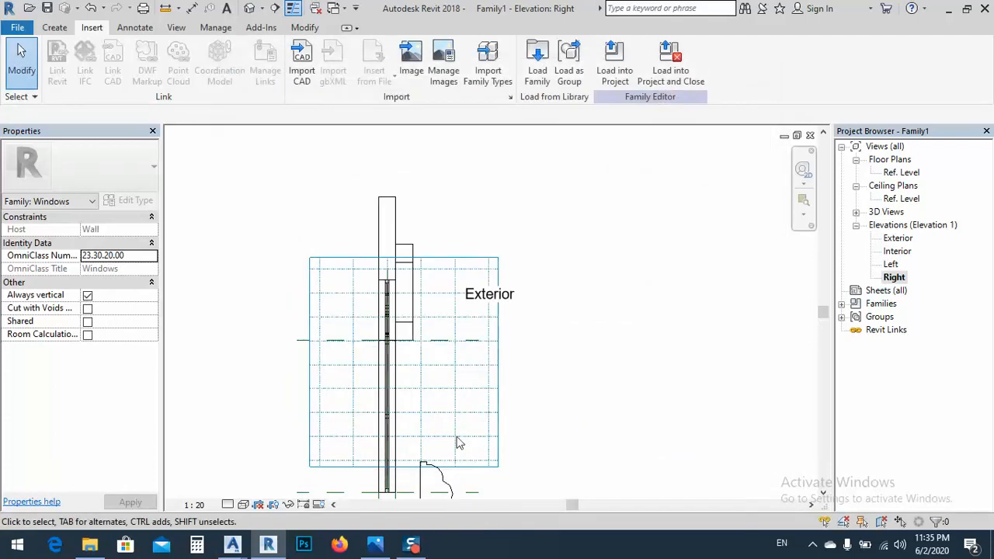
# Unpin the imported window.dwg profile and move it up beside the upper end of the wall's exterior face, over the sweep
pyautogui.moveTo(458, 443); pyautogui.dragTo(461, 337, button='middle')
pyautogui.click(447, 370)
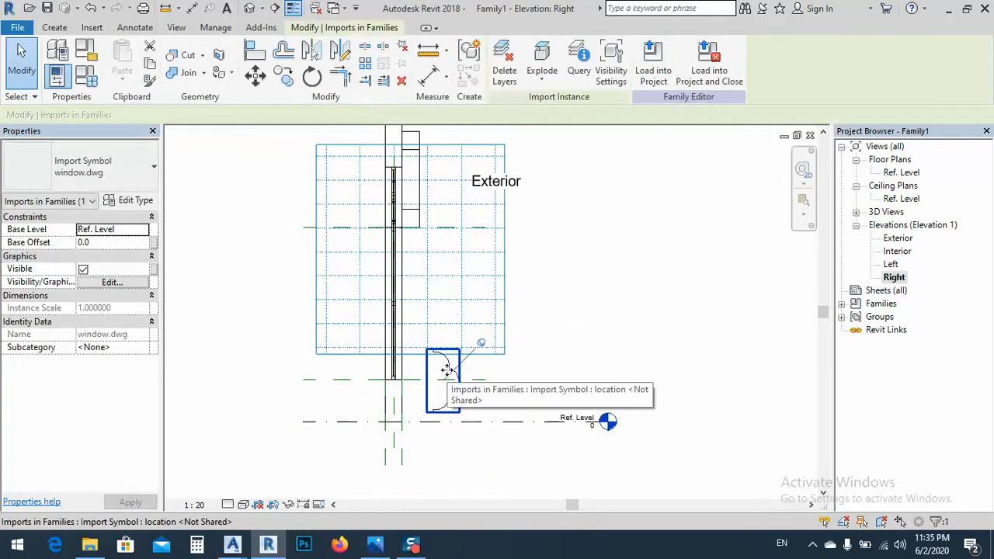
pyautogui.click(481, 345)
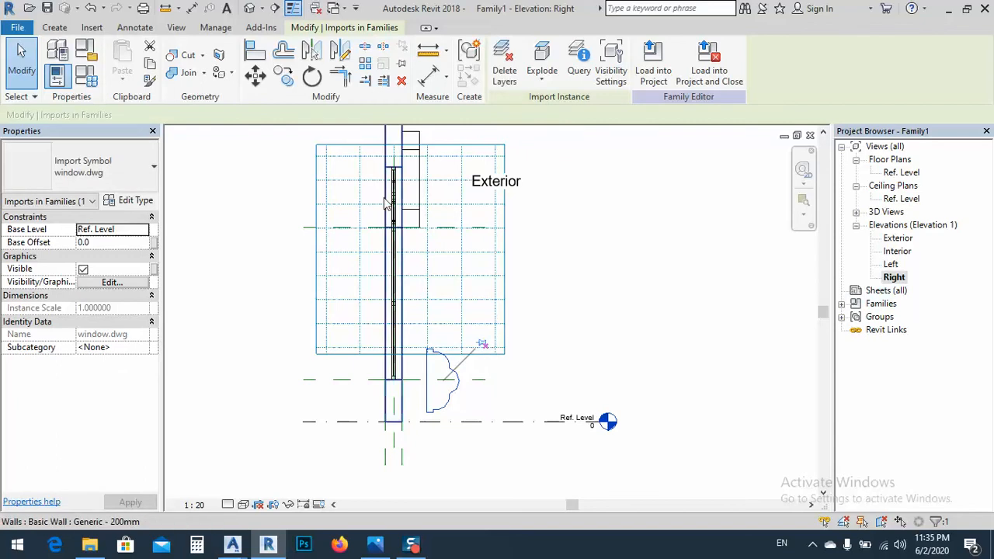
pyautogui.moveTo(403, 255); pyautogui.dragTo(397, 307, button='middle')
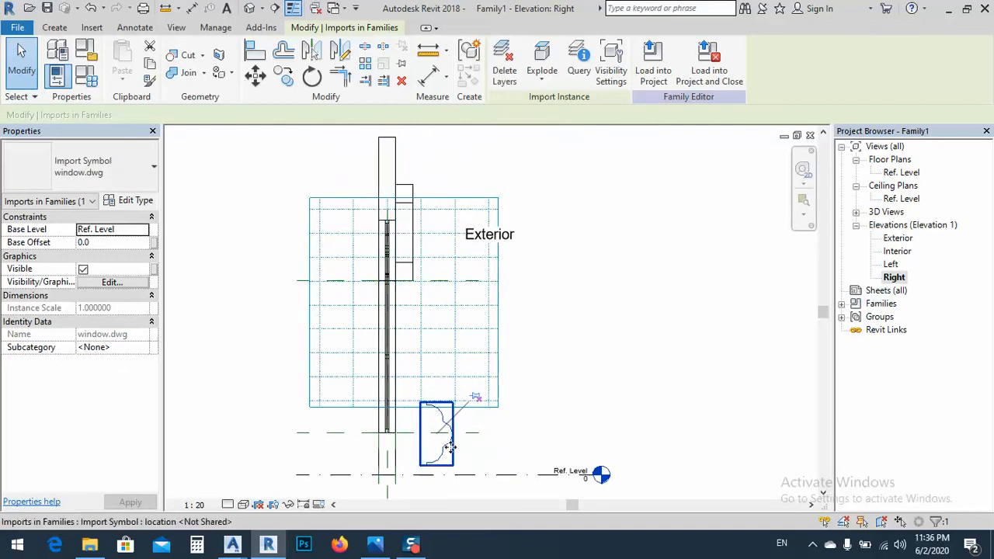
pyautogui.moveTo(448, 445); pyautogui.dragTo(411, 183)
pyautogui.scroll(3, 409, 183)
pyautogui.moveTo(410, 183); pyautogui.dragTo(408, 272, button='middle')
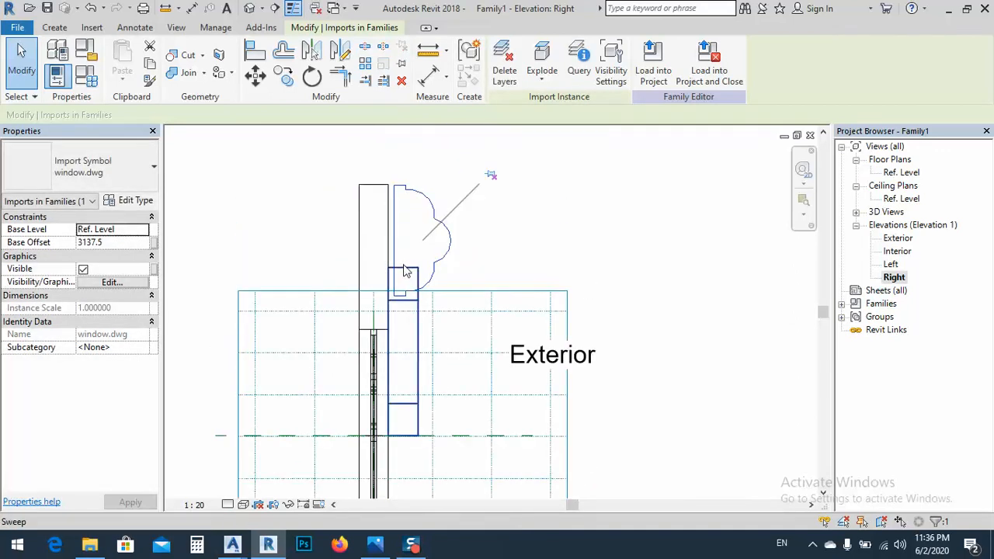
# Move the imported profile by its lower wall-side corner onto the lower corner of the sweep's section at the wall's exterior face
pyautogui.scroll(3, 404, 270)
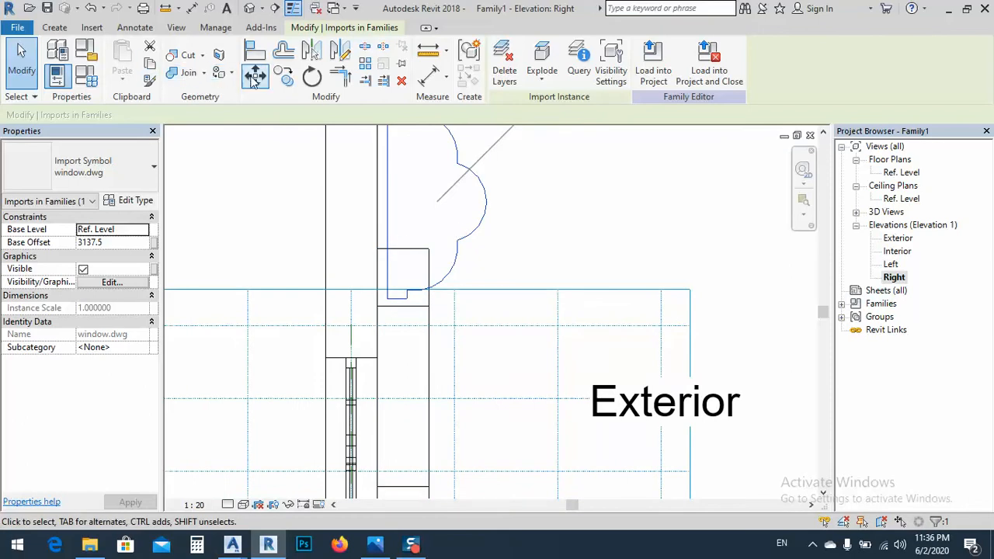
pyautogui.click(255, 76)
pyautogui.scroll(2, 393, 304)
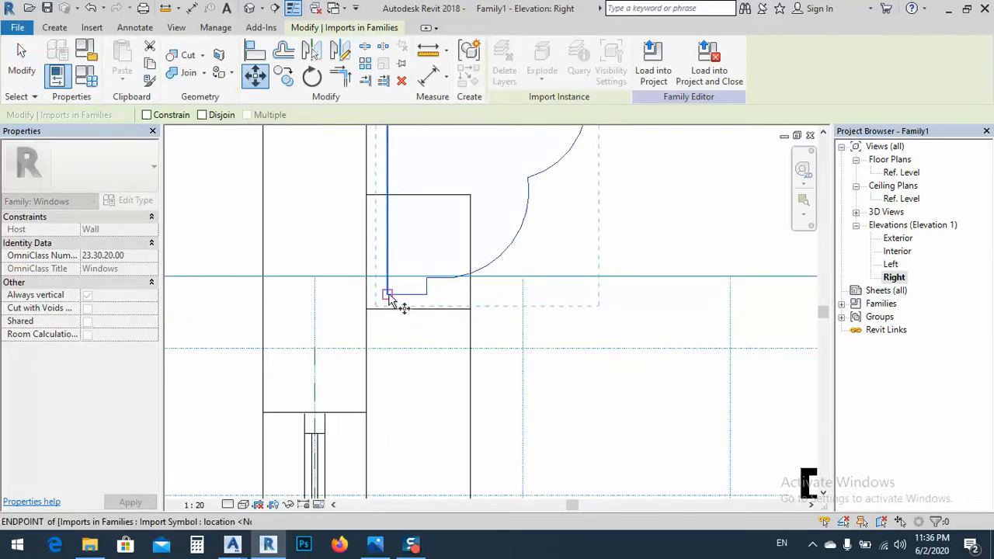
pyautogui.click(386, 295)
pyautogui.click(368, 308)
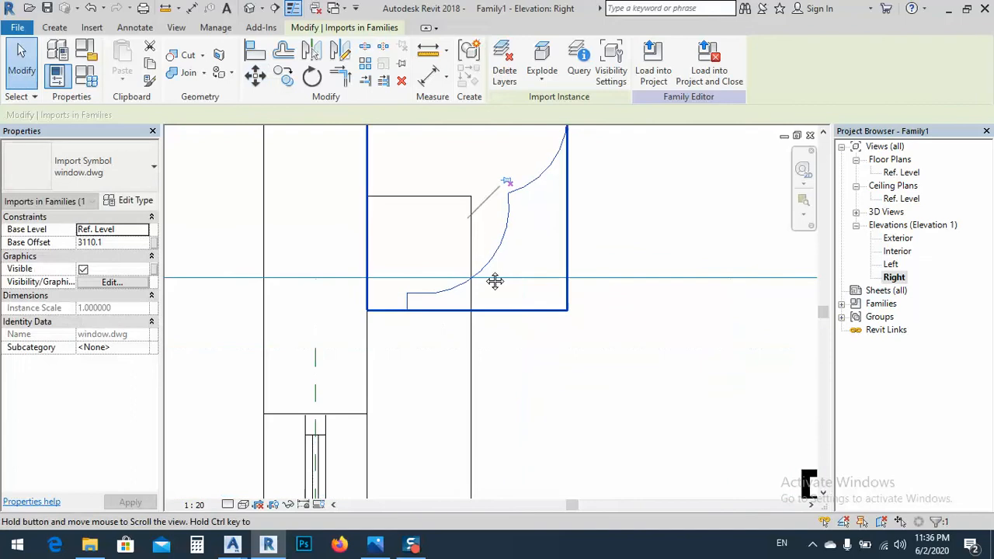
pyautogui.scroll(-3, 444, 339)
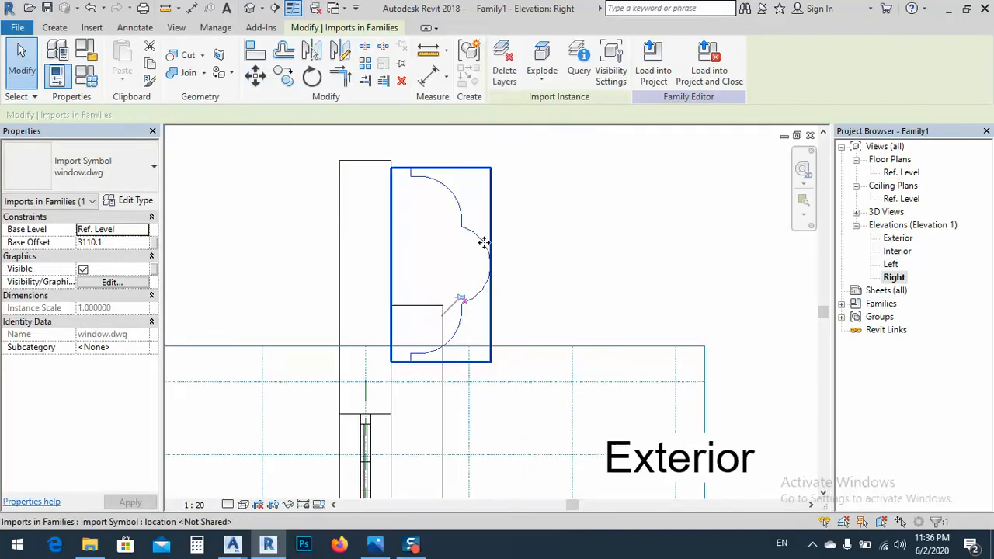
# Set the imported profile's type scale factor to 0.1
pyautogui.click(287, 251)
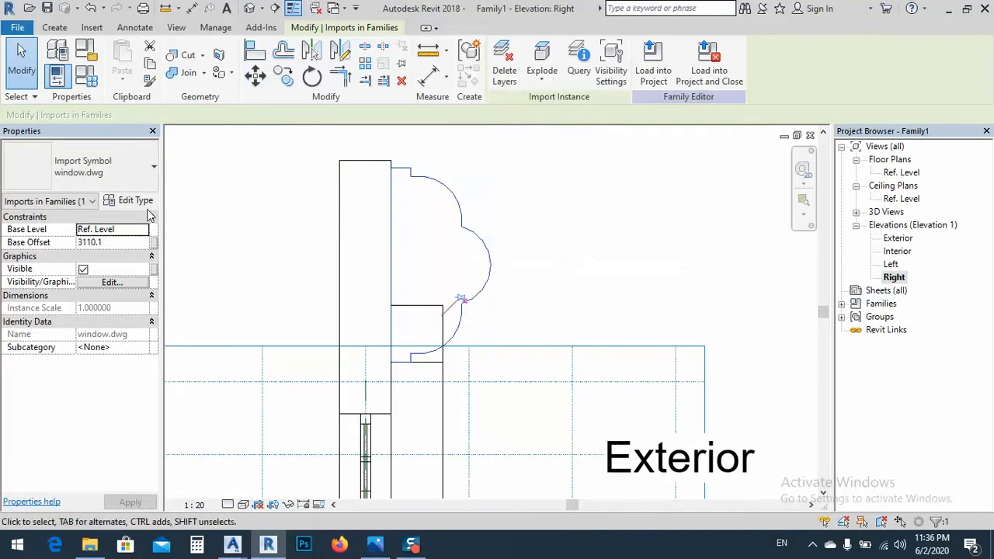
pyautogui.click(128, 201)
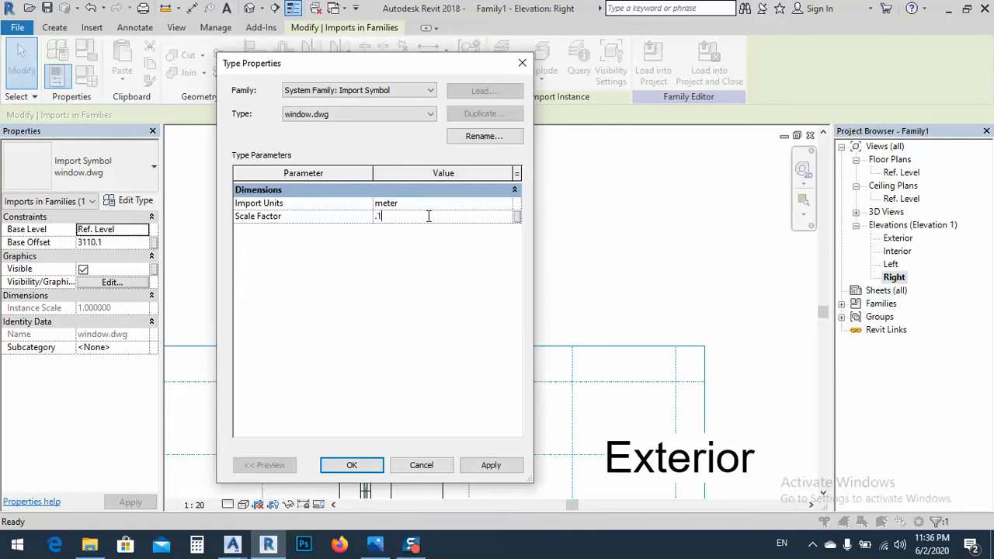
pyautogui.click(511, 471)
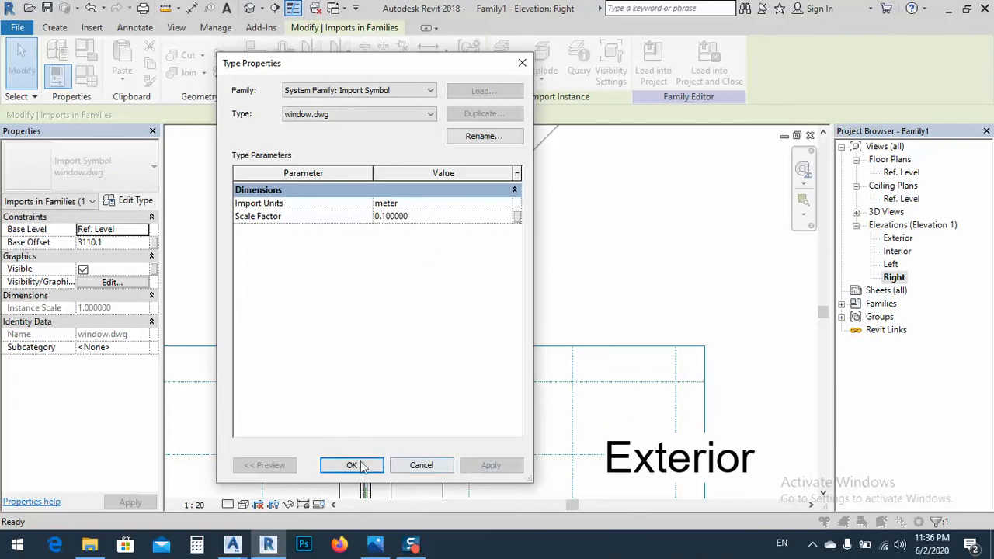
pyautogui.click(352, 465)
pyautogui.scroll(-5, 431, 326)
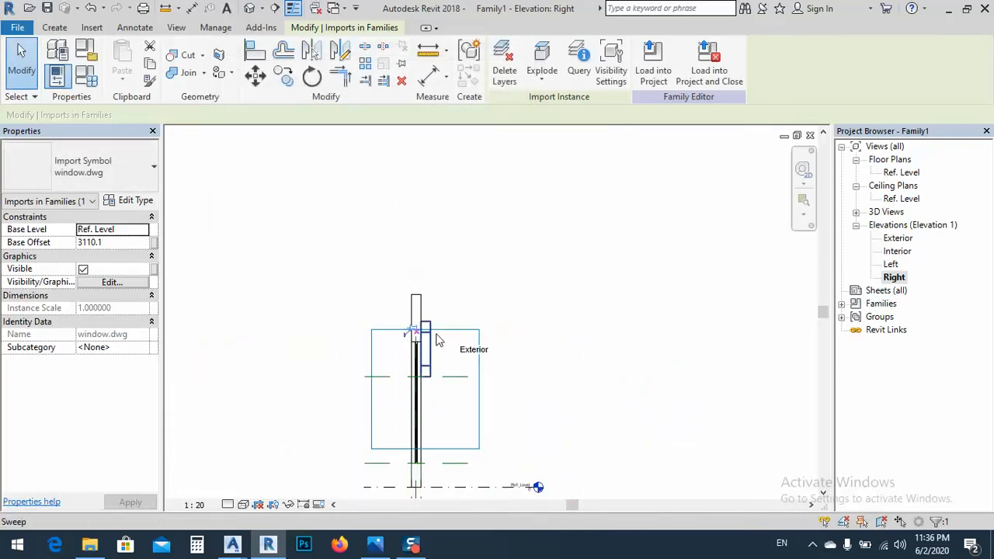
# Move the reduced profile onto the sweep's section beside the wall's exterior face
pyautogui.scroll(4, 408, 335)
pyautogui.scroll(4, 400, 334)
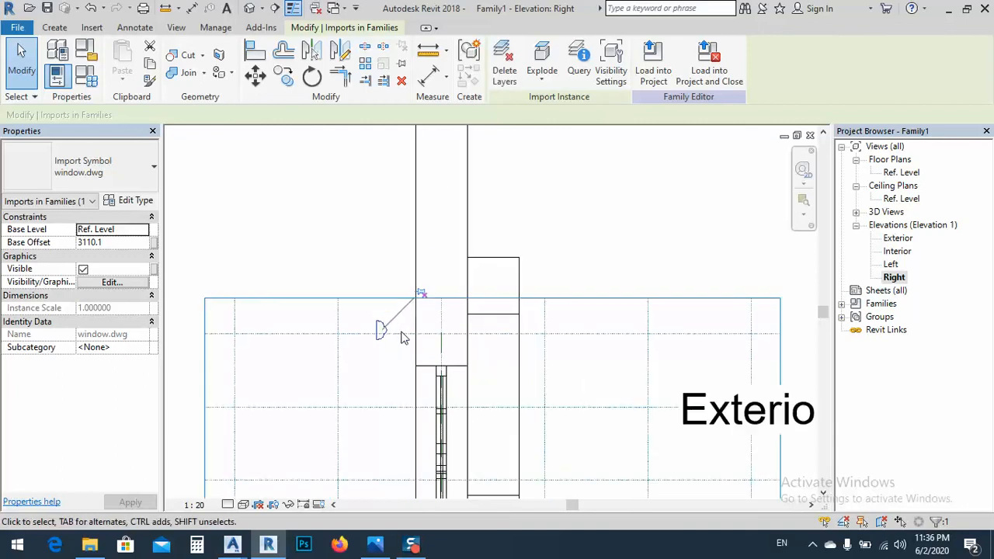
pyautogui.moveTo(371, 329); pyautogui.dragTo(533, 285)
pyautogui.scroll(2, 533, 284)
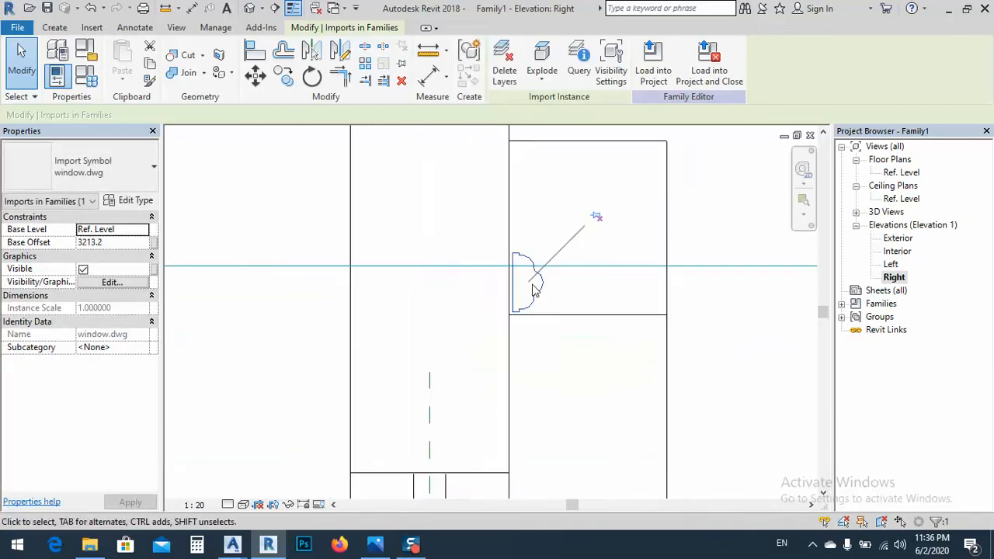
# Set the imported profile's type scale factor to 0.5
pyautogui.click(134, 202)
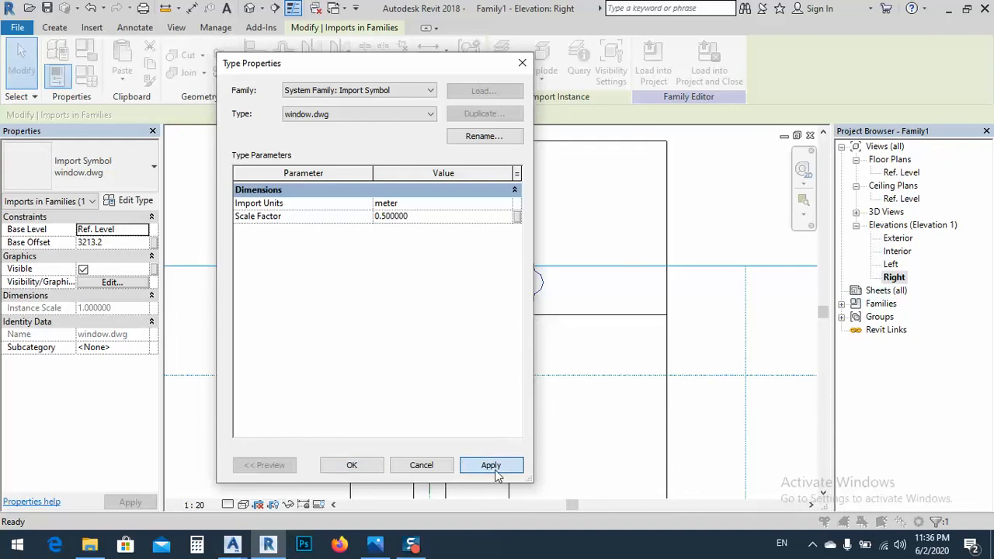
pyautogui.click(498, 474)
pyautogui.click(365, 469)
pyautogui.scroll(-2, 510, 369)
pyautogui.moveTo(639, 285); pyautogui.dragTo(552, 365, button='middle')
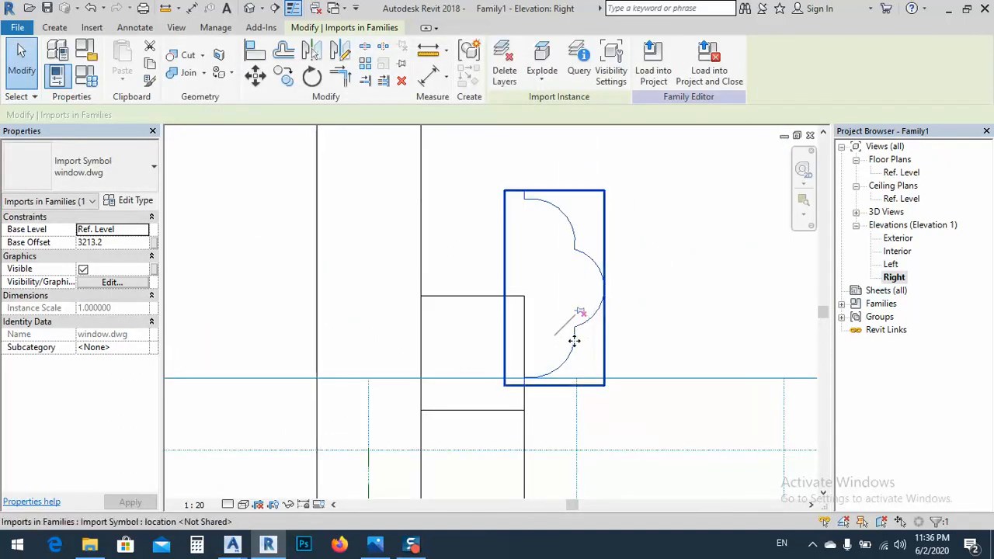
# Move the imported profile by its lower wall-side corner onto the lower corner of the sweep's section at the wall's exterior face
pyautogui.moveTo(573, 337); pyautogui.dragTo(506, 351)
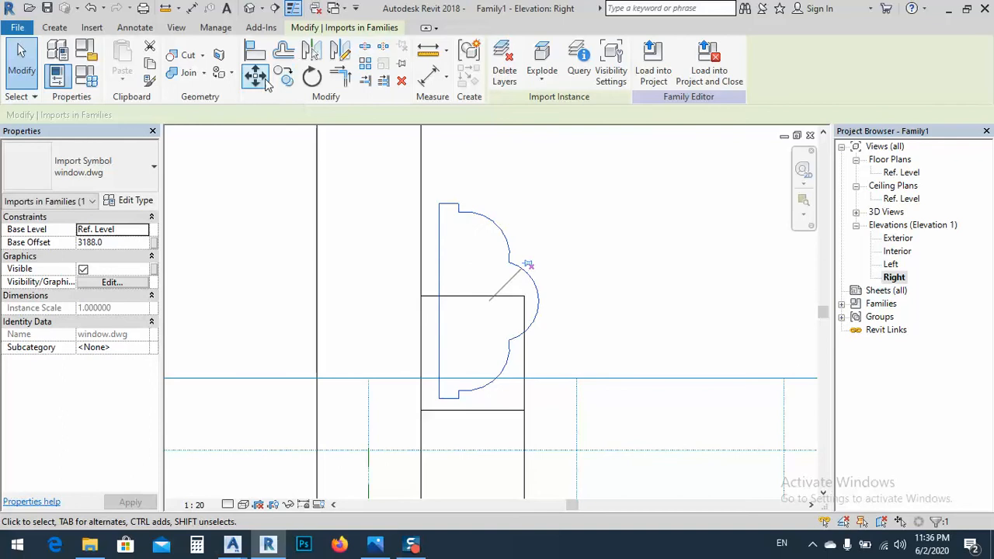
pyautogui.click(255, 75)
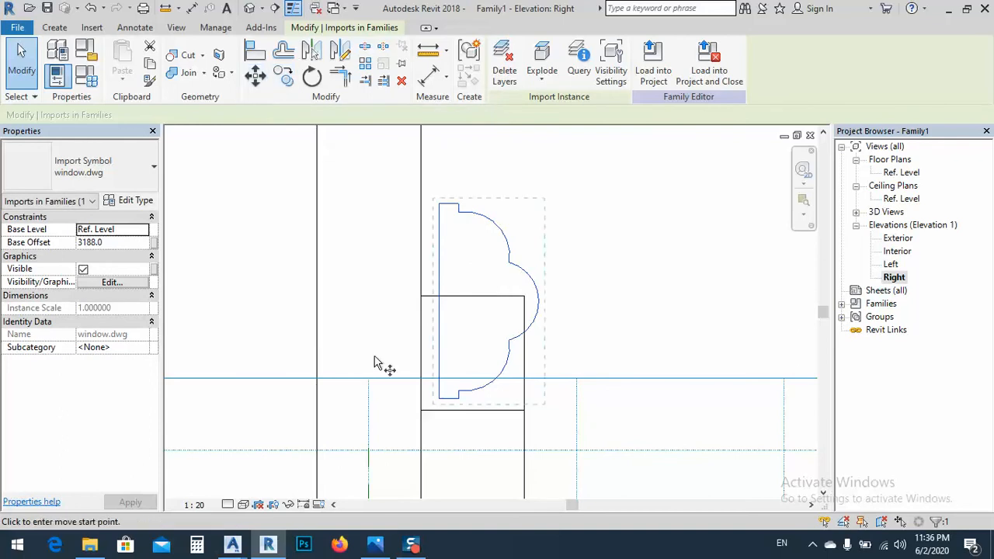
pyautogui.click(440, 399)
pyautogui.click(422, 411)
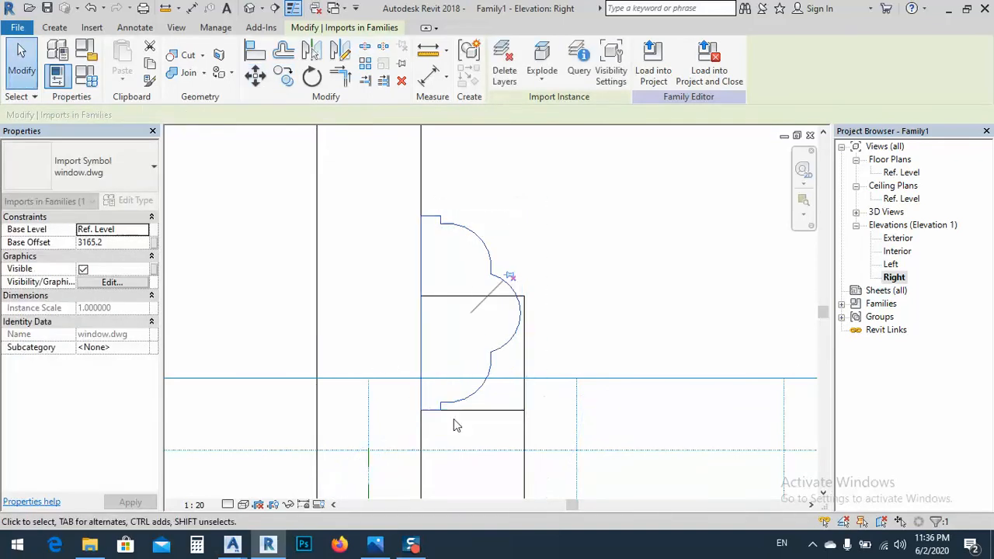
pyautogui.scroll(-2, 515, 263)
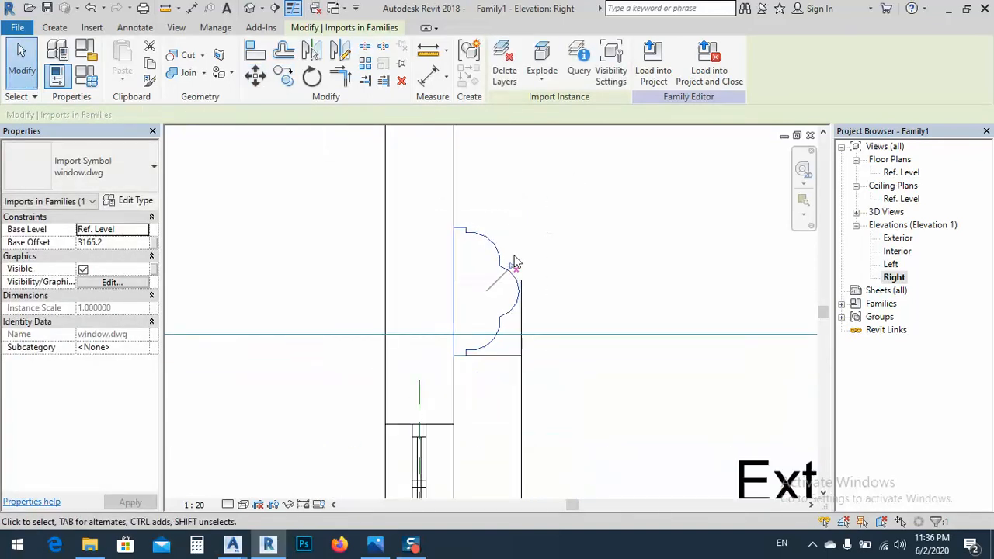
# Edit the arch sweep's profile sketch and delete its four rectangle lines
pyautogui.click(522, 315)
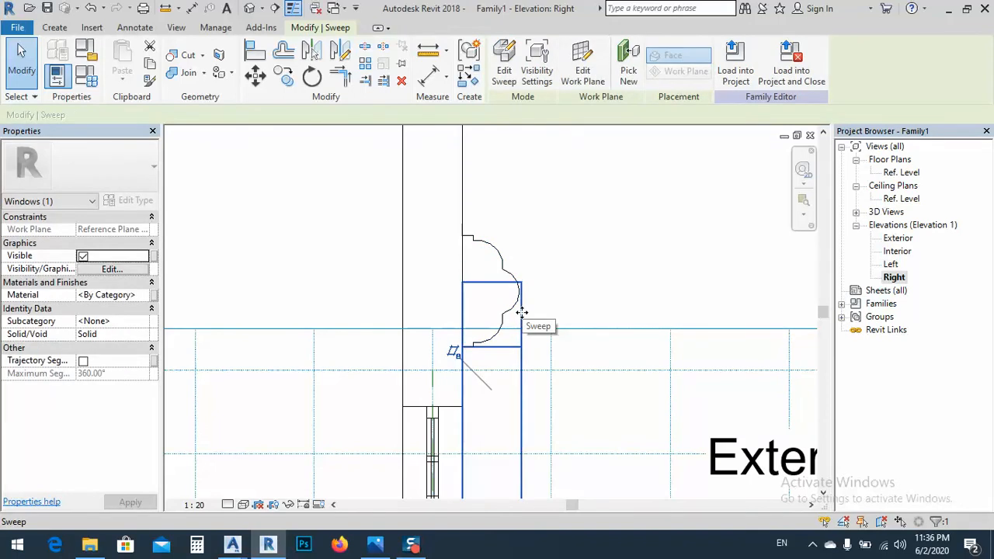
pyautogui.click(503, 78)
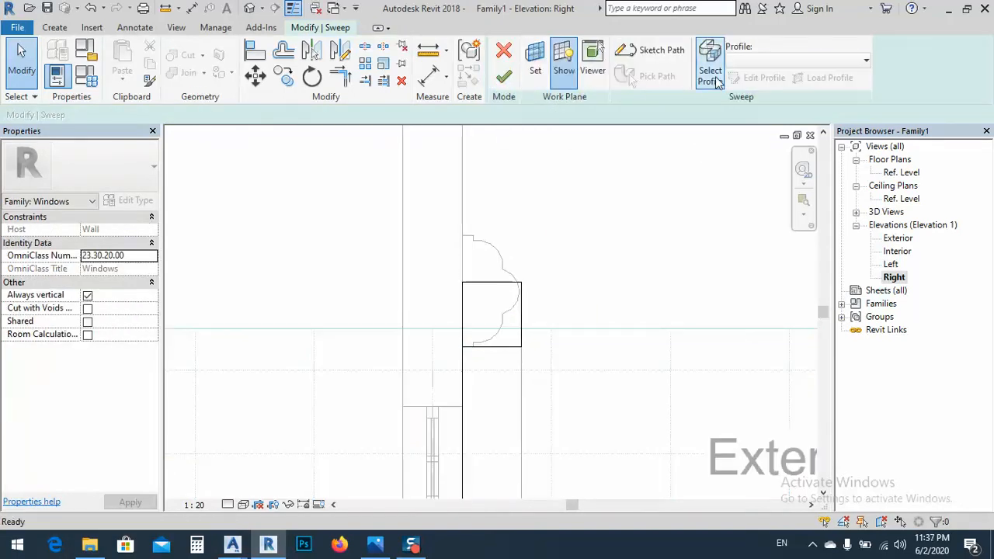
pyautogui.click(710, 75)
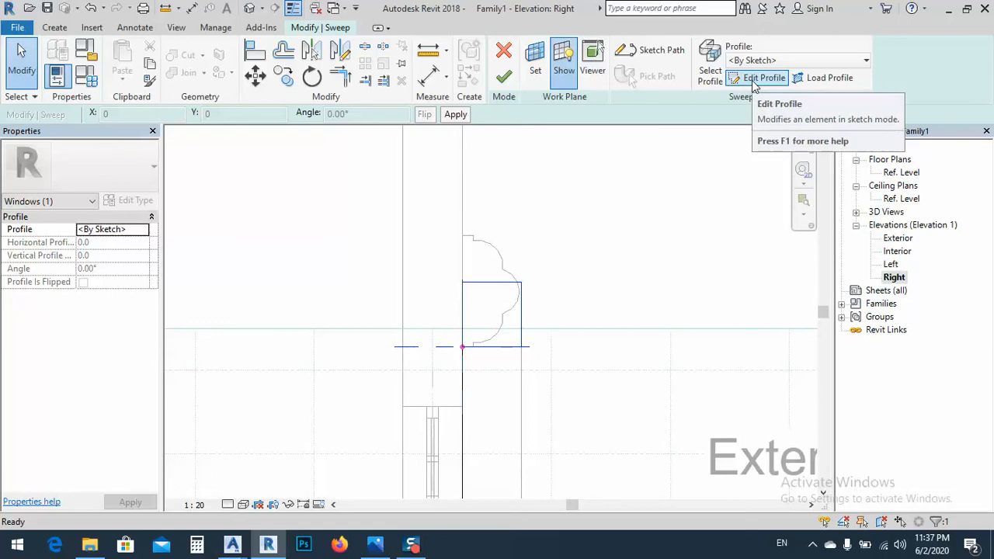
pyautogui.click(754, 79)
pyautogui.moveTo(563, 312); pyautogui.dragTo(521, 282, button='middle')
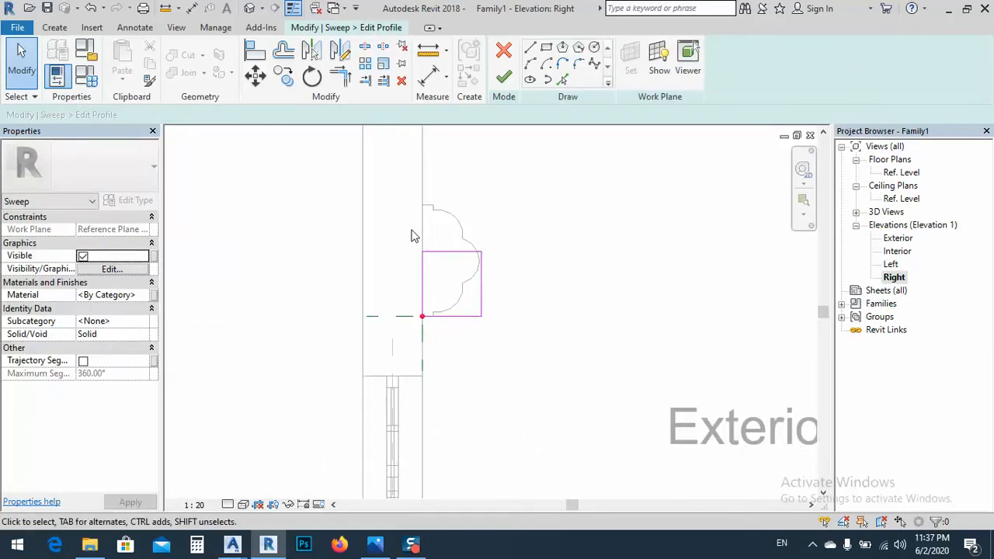
pyautogui.moveTo(408, 229); pyautogui.dragTo(504, 299)
pyautogui.moveTo(524, 331); pyautogui.dragTo(522, 330)
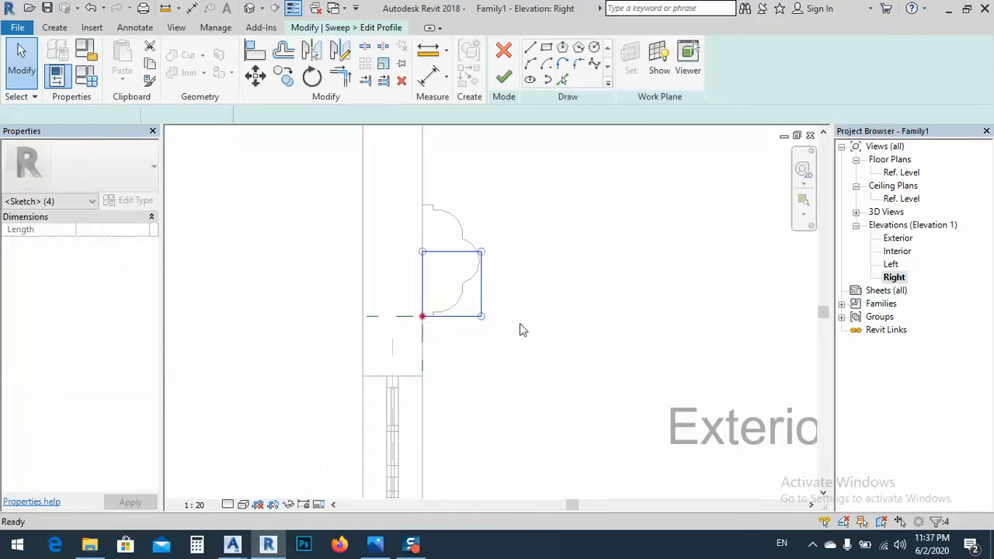
pyautogui.press('Delete')
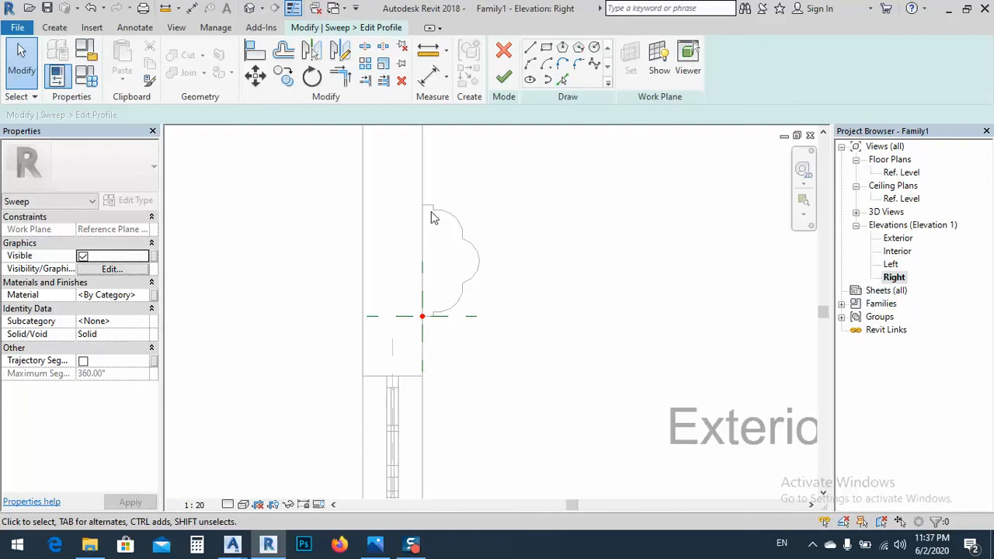
# Trace the imported profile's upper stepped edges and upper arc into the sweep profile with Pick Lines at zero offset
pyautogui.scroll(5, 433, 218)
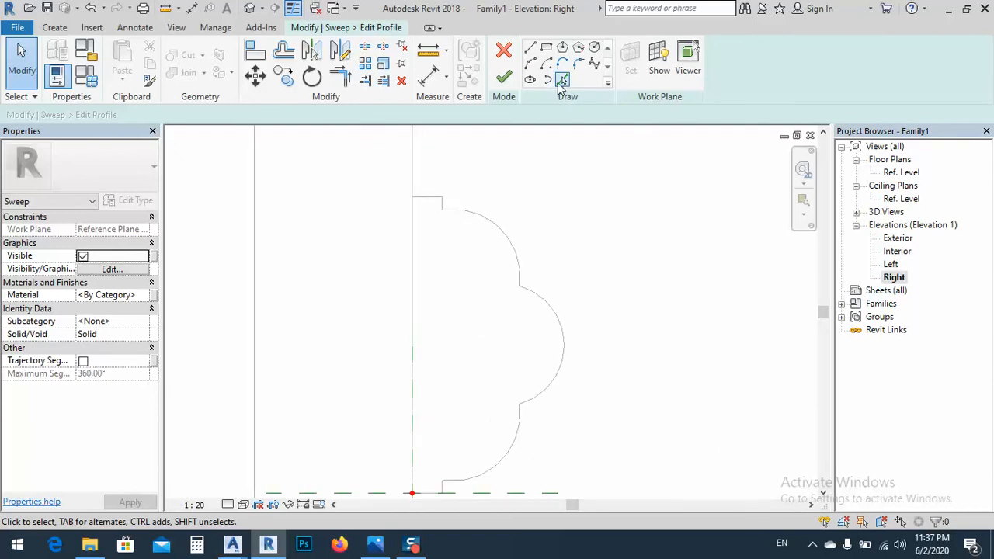
pyautogui.click(561, 83)
pyautogui.click(413, 197)
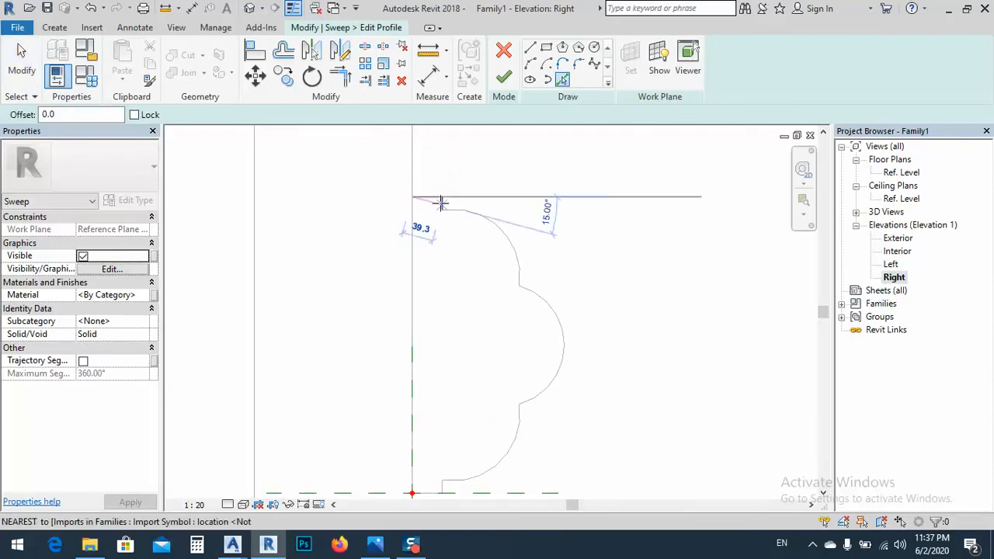
pyautogui.click(441, 204)
pyautogui.hotkey('ctrl', 'z')
pyautogui.scroll(4, 442, 203)
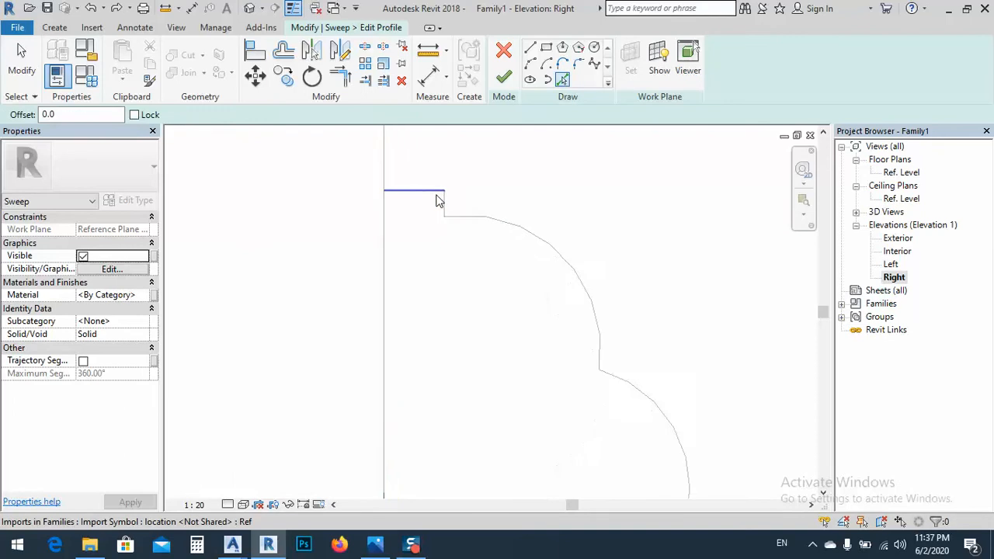
pyautogui.click(450, 211)
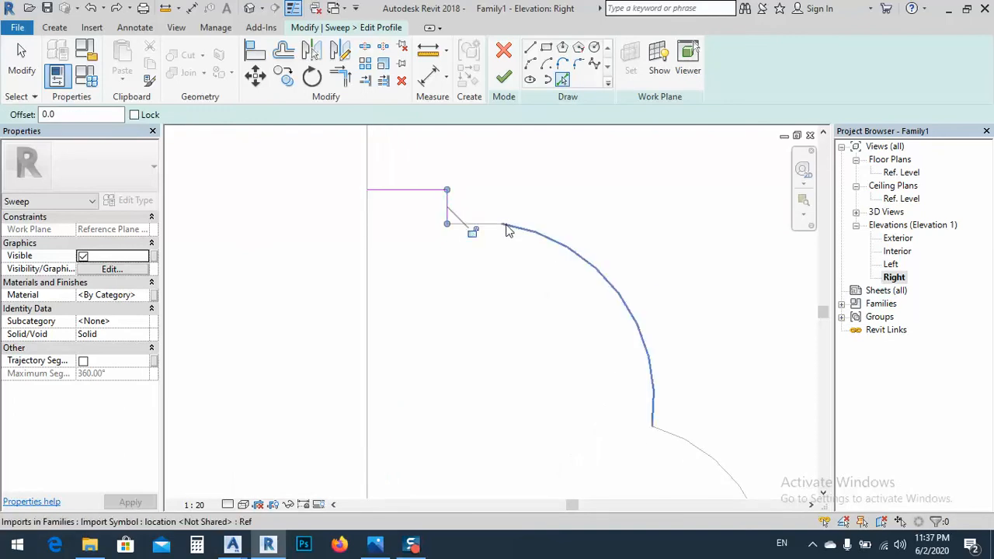
pyautogui.click(507, 228)
pyautogui.click(474, 226)
pyautogui.scroll(-3, 486, 171)
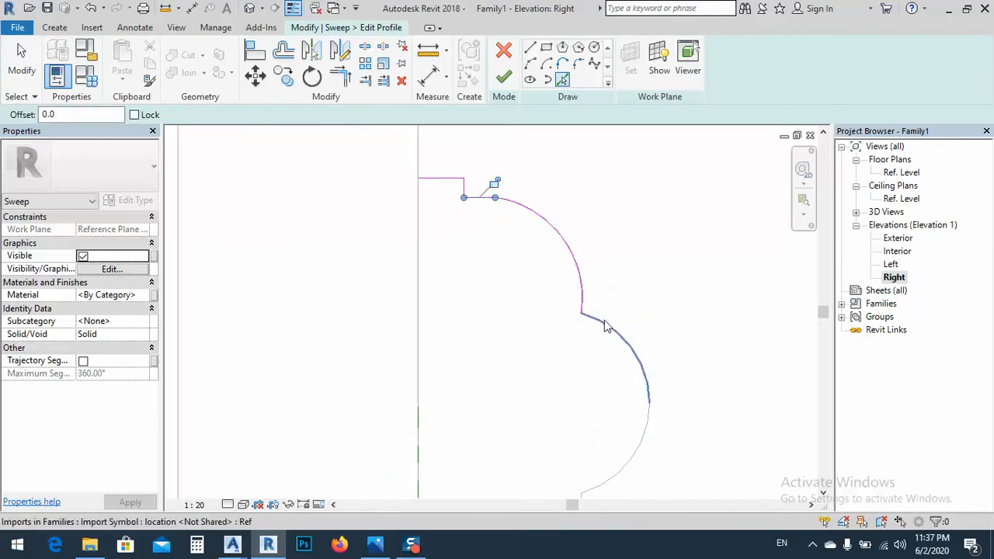
# Trace the imported profile's bulging outer arcs, lower arc and lower stepped edges down to the path's reference point
pyautogui.click(605, 330)
pyautogui.moveTo(606, 331)
pyautogui.mouseDown(button='middle')
pyautogui.moveTo(512, 248)
pyautogui.moveTo(497, 211)
pyautogui.mouseUp(button='middle')
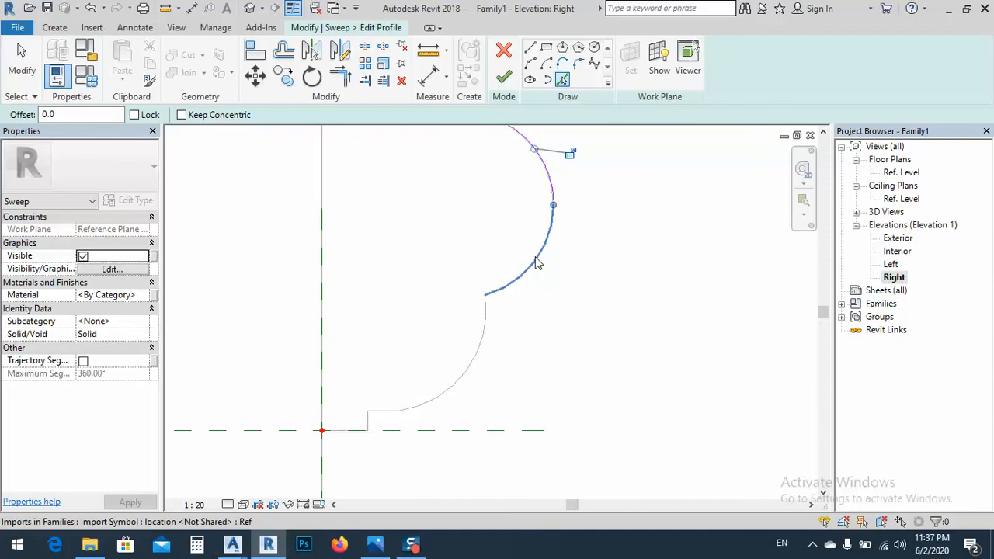
pyautogui.click(539, 262)
pyautogui.click(435, 395)
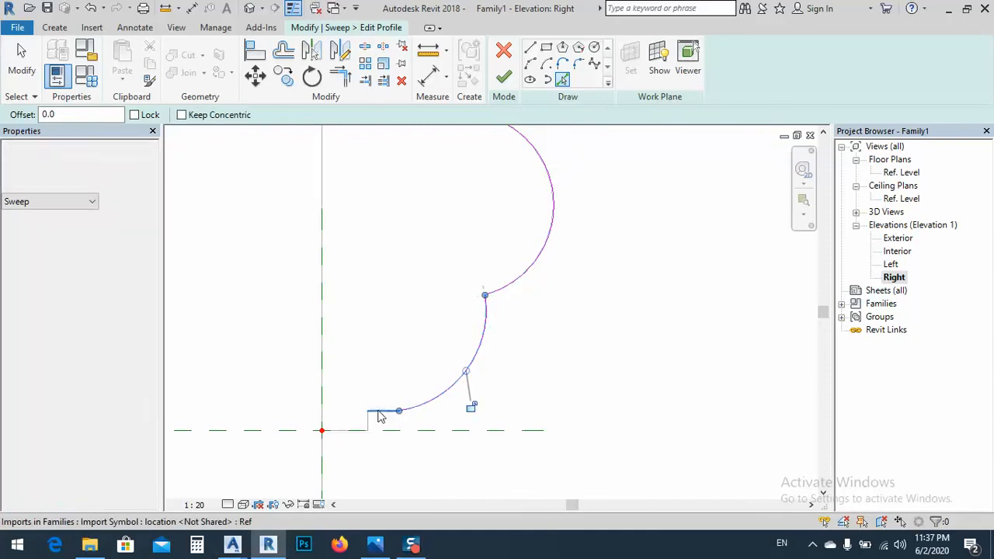
pyautogui.click(379, 417)
pyautogui.scroll(2, 372, 424)
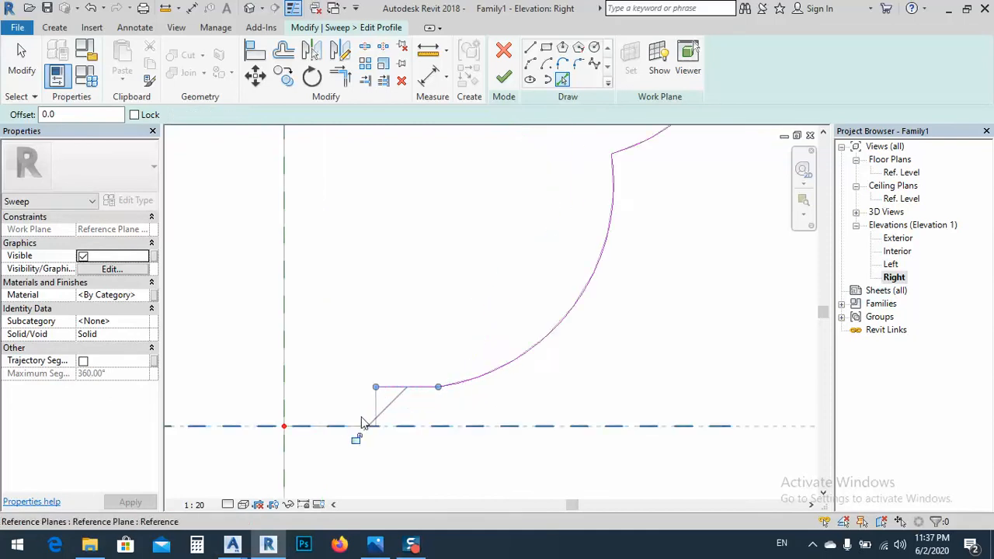
pyautogui.click(325, 432)
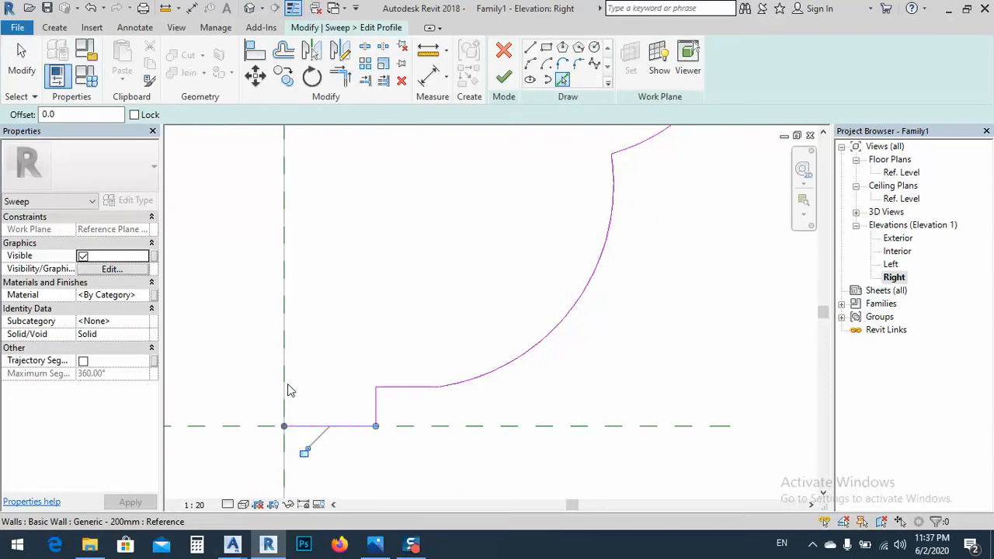
# Close the profile loop with a line along the wall's exterior face and finish the profile sketch
pyautogui.scroll(-3, 368, 339)
pyautogui.moveTo(357, 322); pyautogui.dragTo(401, 402, button='middle')
pyautogui.scroll(2, 365, 247)
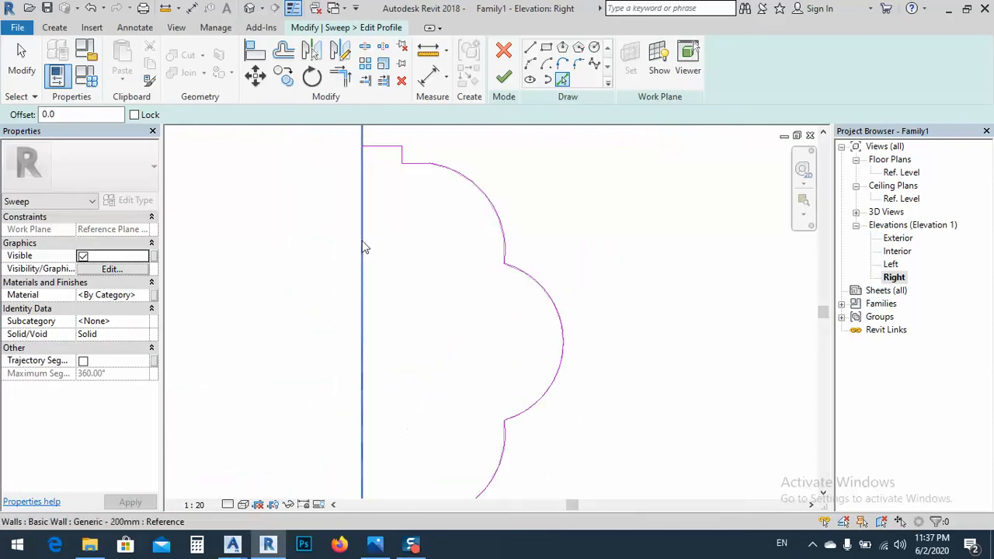
pyautogui.scroll(-1, 365, 247)
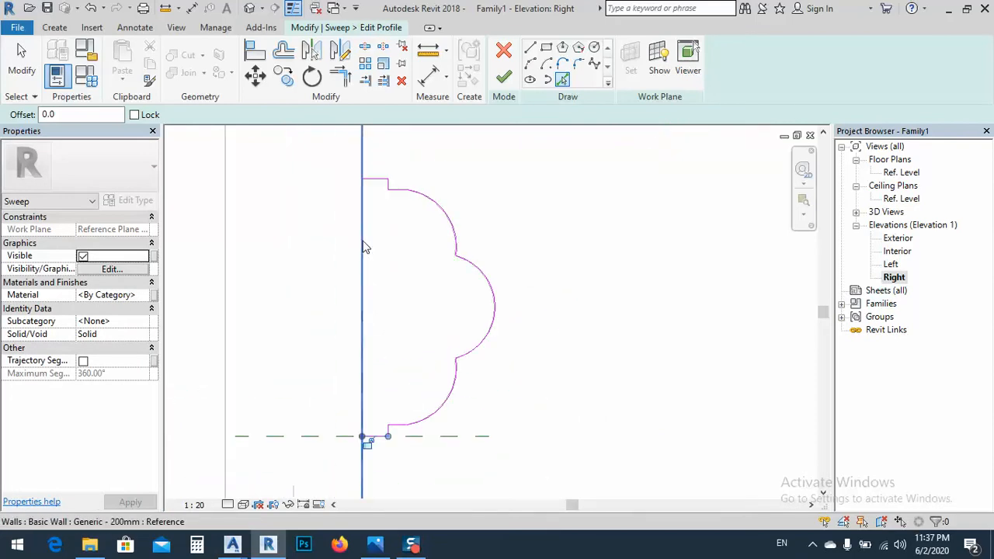
pyautogui.press('Tab')
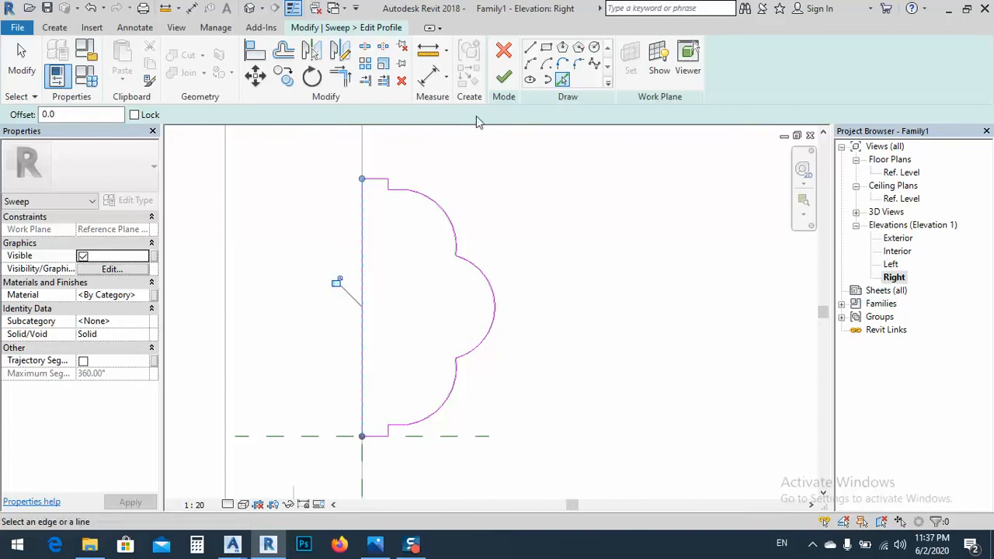
pyautogui.click(501, 80)
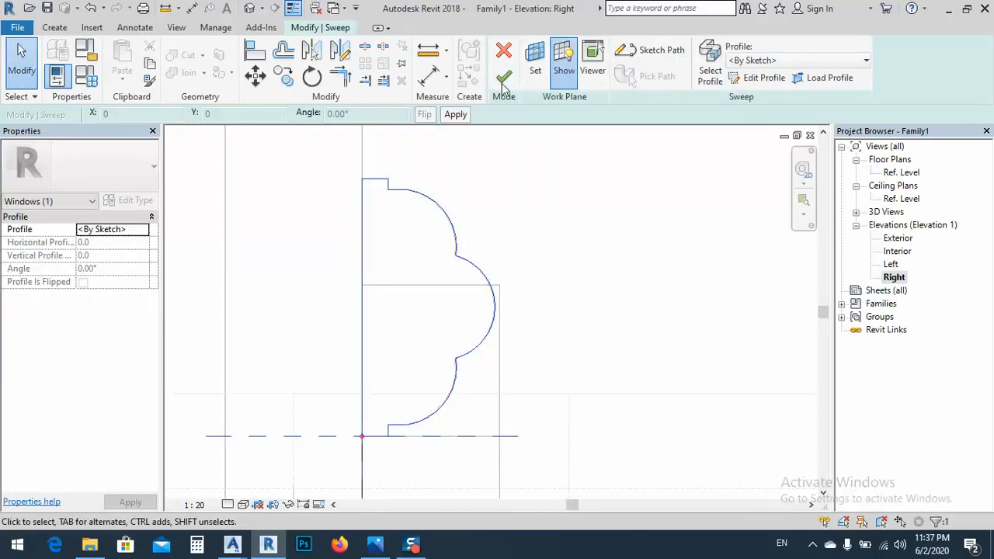
# Try to finish the arch sweep with the traced profile, accepting deletion of the sweep element
pyautogui.click(503, 80)
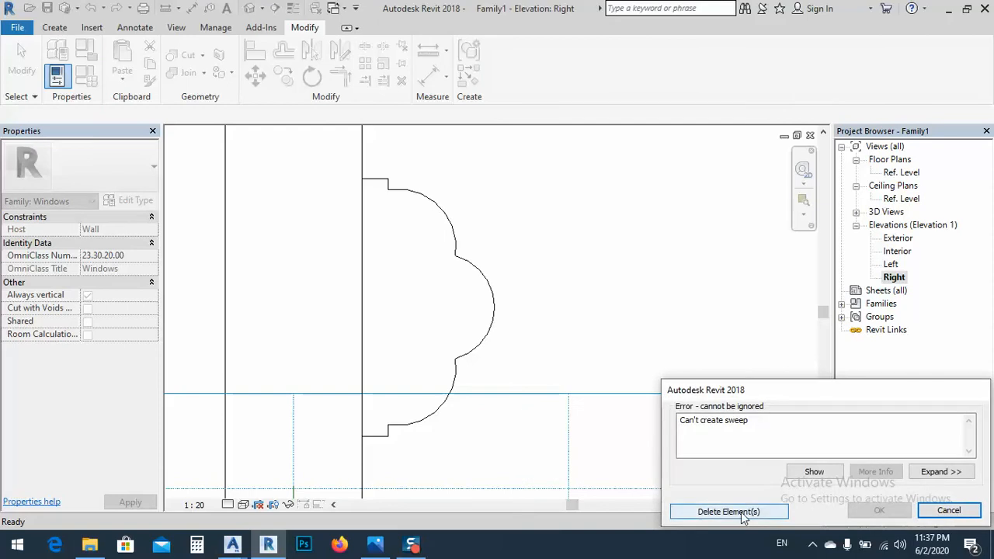
pyautogui.click(728, 512)
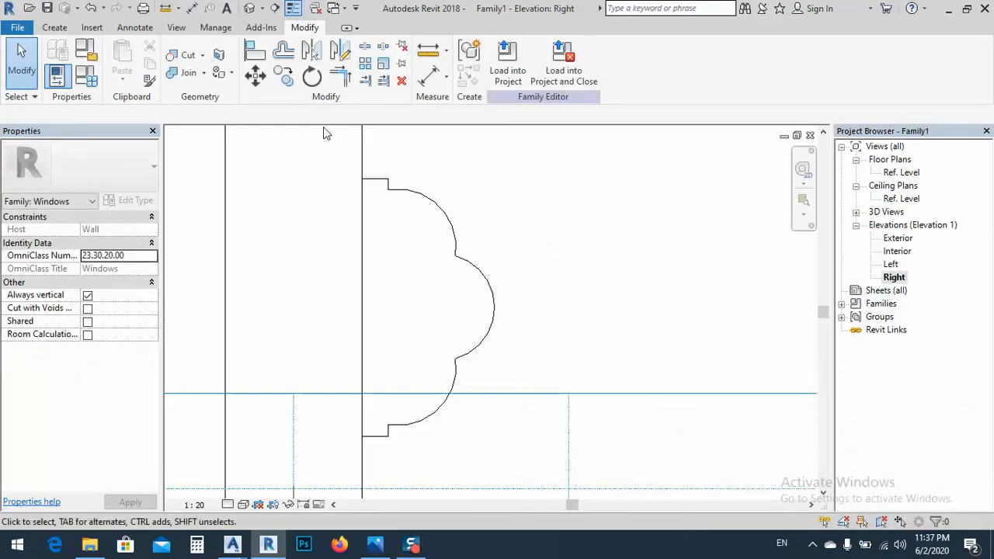
# Show the window in the 3D view and undo the deletion of the arch sweep
pyautogui.click(249, 9)
pyautogui.keyDown('shift'); pyautogui.moveTo(453, 252); pyautogui.dragTo(543, 226, button='middle'); pyautogui.keyUp('shift')
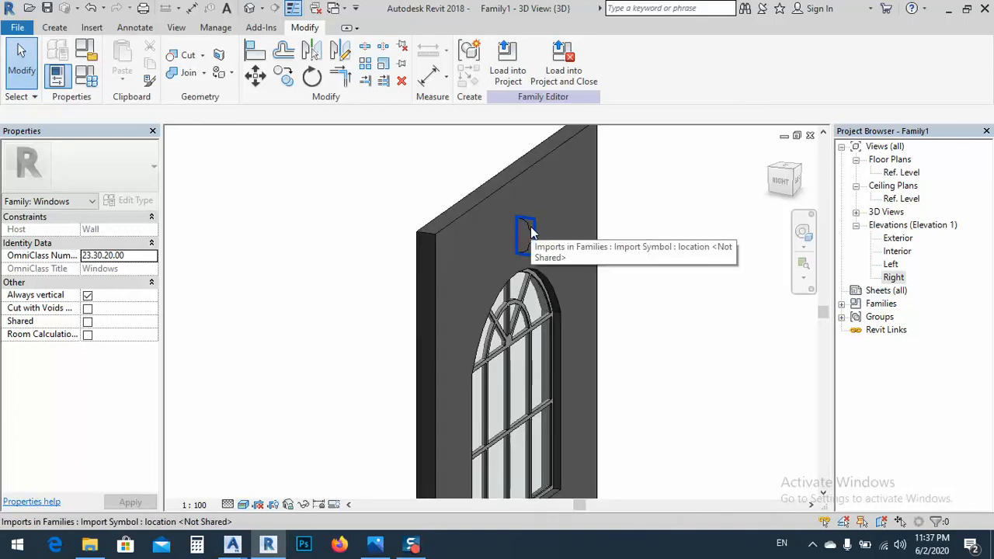
pyautogui.hotkey('ctrl', 'z')
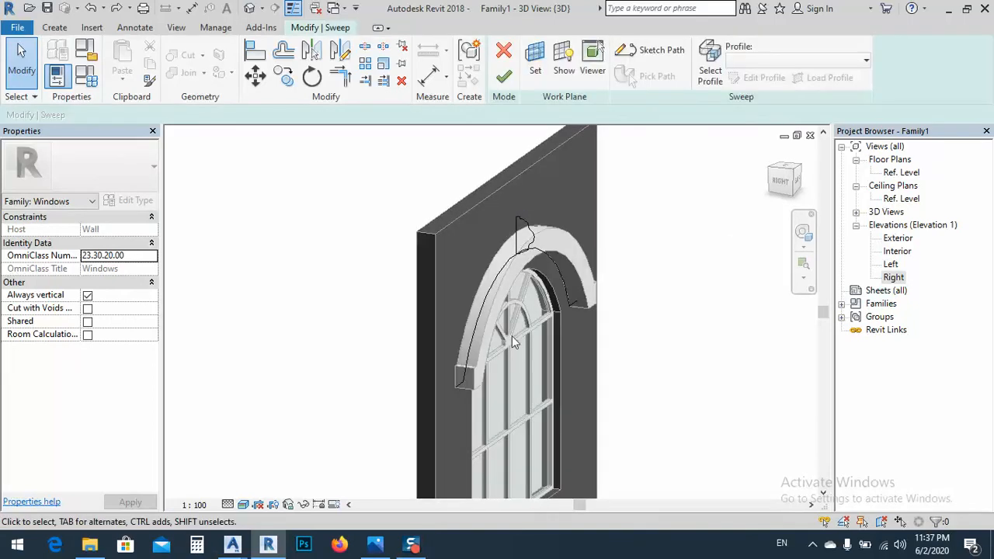
pyautogui.keyDown('shift'); pyautogui.moveTo(534, 319); pyautogui.dragTo(512, 256, button='middle'); pyautogui.keyUp('shift')
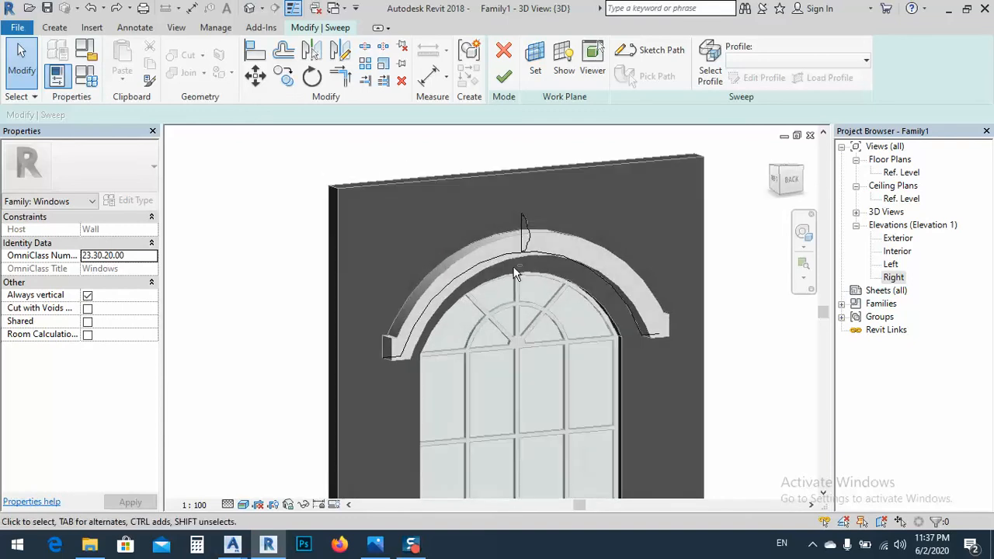
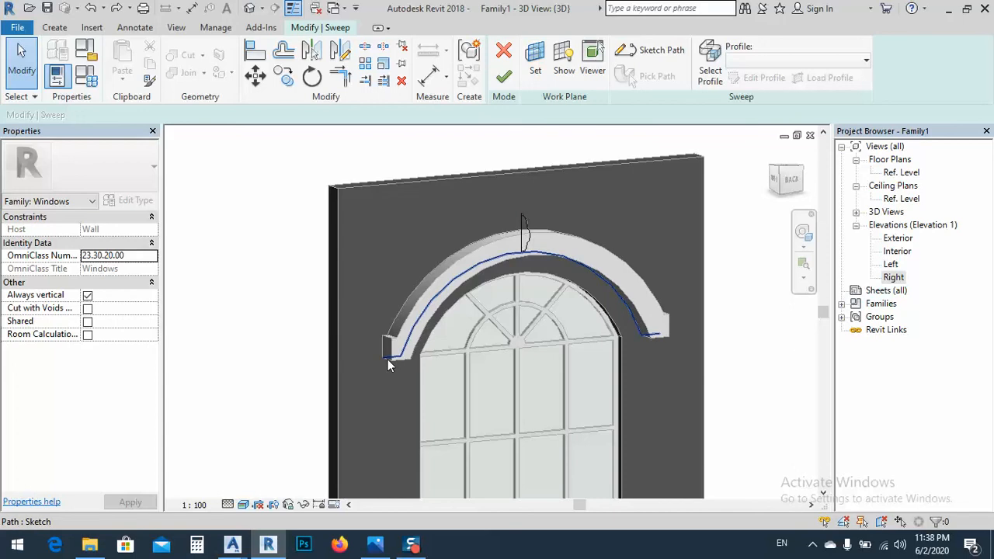
# Extend both horizontal end segments of the arch sweep's path to 500 mm and finish the sweep
pyautogui.click(644, 60)
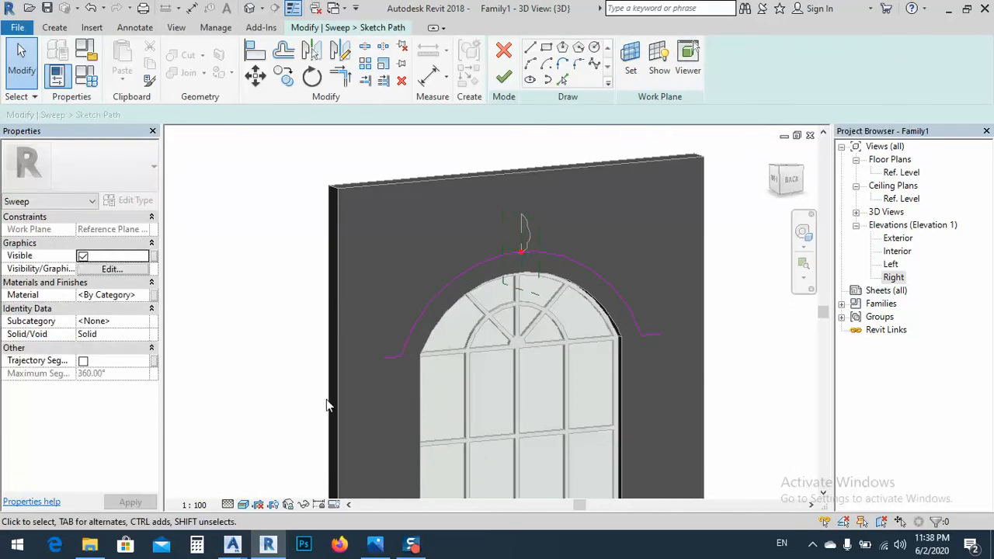
pyautogui.click(387, 357)
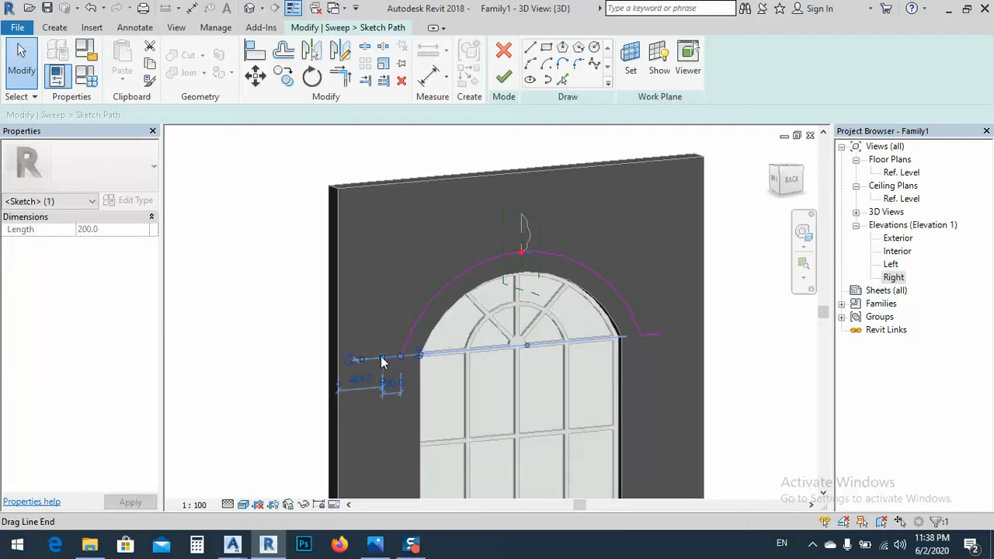
pyautogui.moveTo(371, 359); pyautogui.dragTo(355, 359)
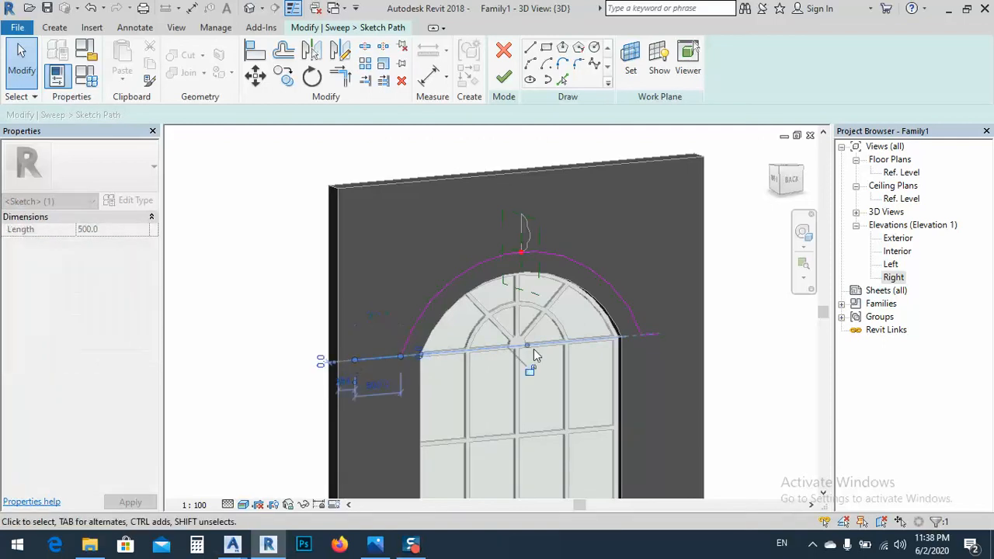
pyautogui.moveTo(649, 336); pyautogui.dragTo(687, 331)
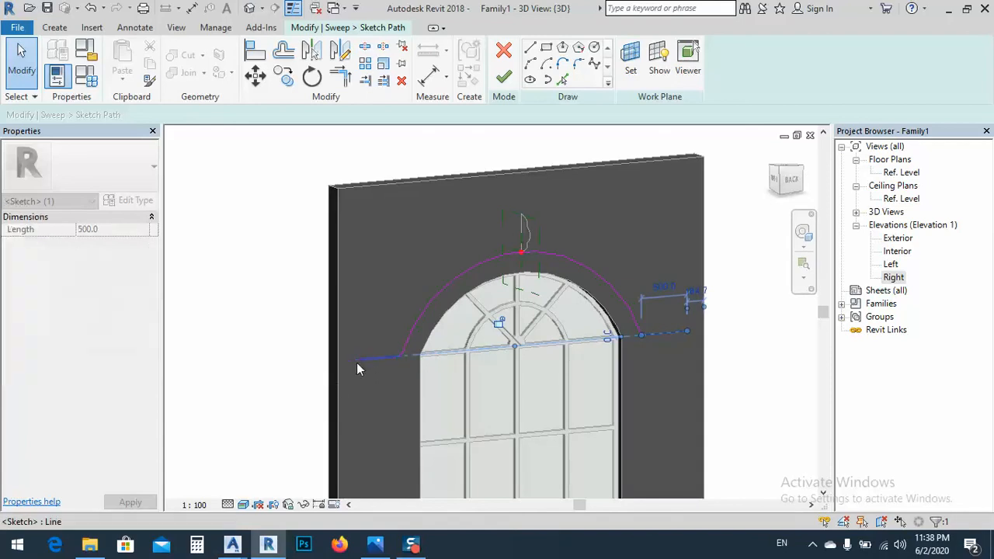
pyautogui.click(504, 76)
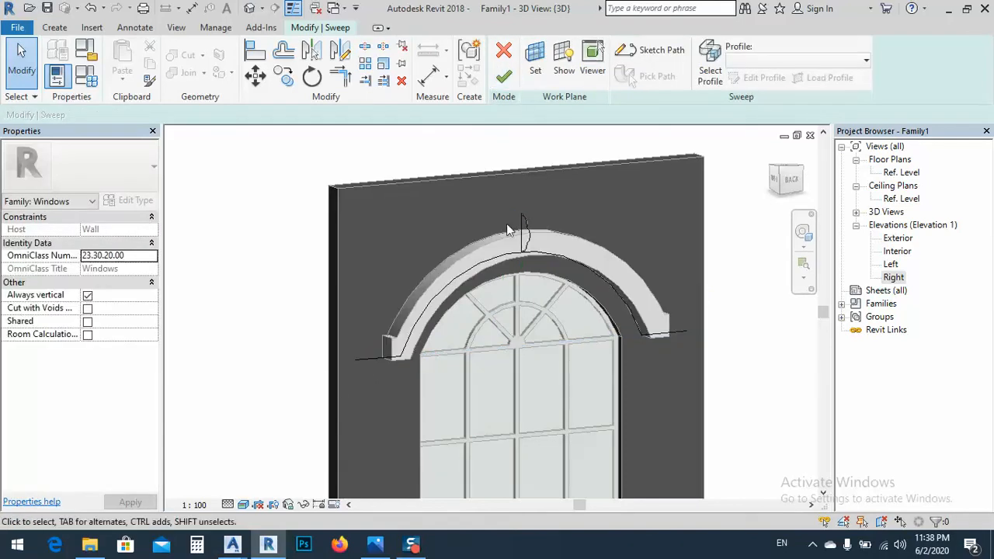
pyautogui.click(504, 76)
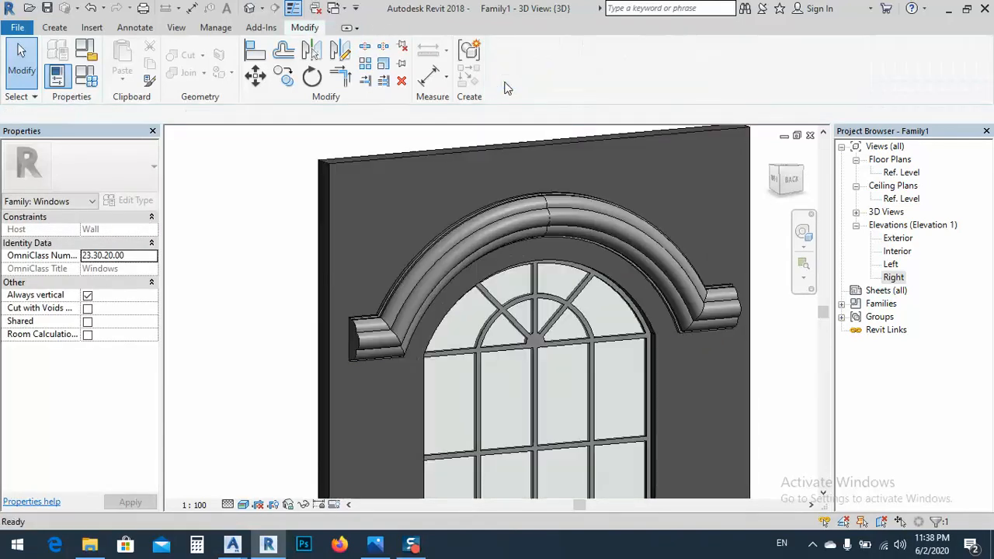
# Examine the swept arch surround and its horizontal end returns from several angles in the 3D view
pyautogui.keyDown('shift'); pyautogui.moveTo(466, 314); pyautogui.dragTo(318, 306, button='middle'); pyautogui.keyUp('shift')
pyautogui.click(257, 256)
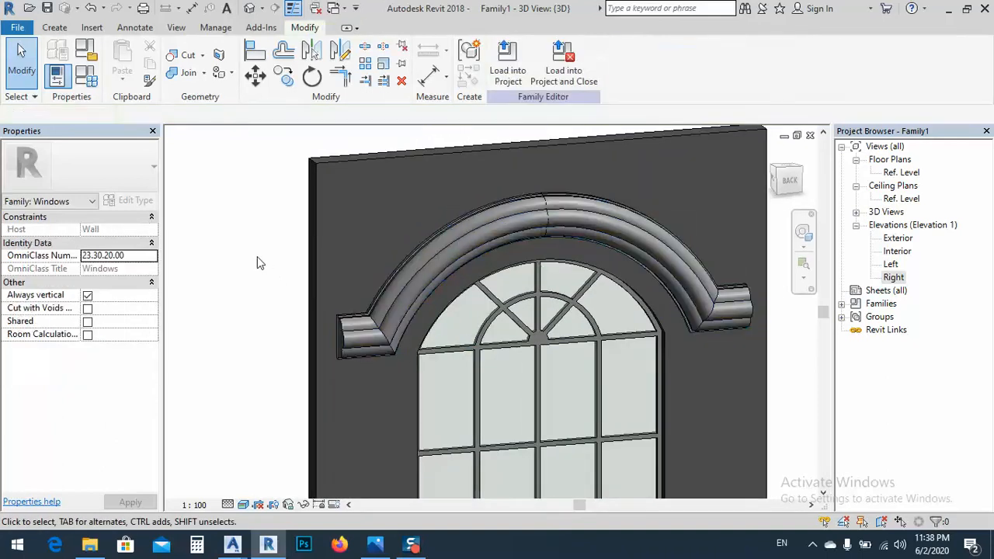
pyautogui.keyDown('shift'); pyautogui.moveTo(385, 354); pyautogui.dragTo(471, 328, button='middle'); pyautogui.keyUp('shift')
pyautogui.scroll(3, 391, 367)
pyautogui.keyDown('shift'); pyautogui.moveTo(388, 361); pyautogui.dragTo(414, 276, button='middle'); pyautogui.keyUp('shift')
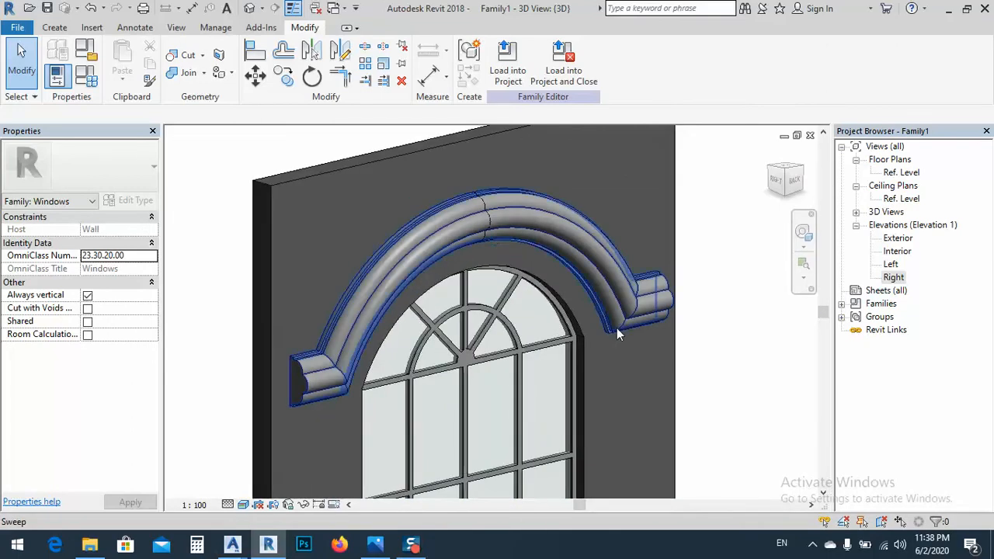
pyautogui.scroll(-2, 510, 350)
pyautogui.keyDown('shift'); pyautogui.moveTo(508, 356); pyautogui.dragTo(507, 322, button='middle'); pyautogui.keyUp('shift')
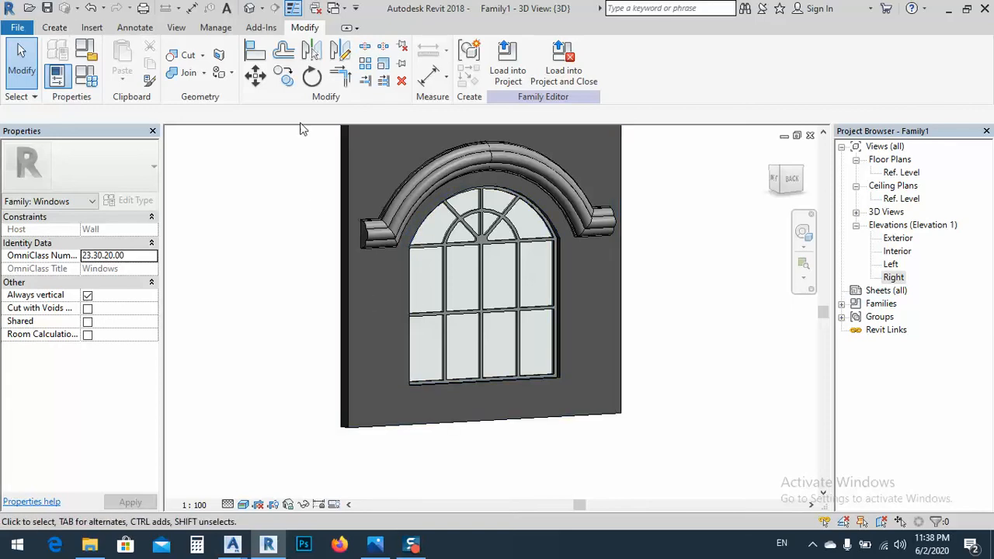
# Start a solid extrusion in the Right elevation and set its work plane by picking a face of the existing window extrusion
pyautogui.click(55, 28)
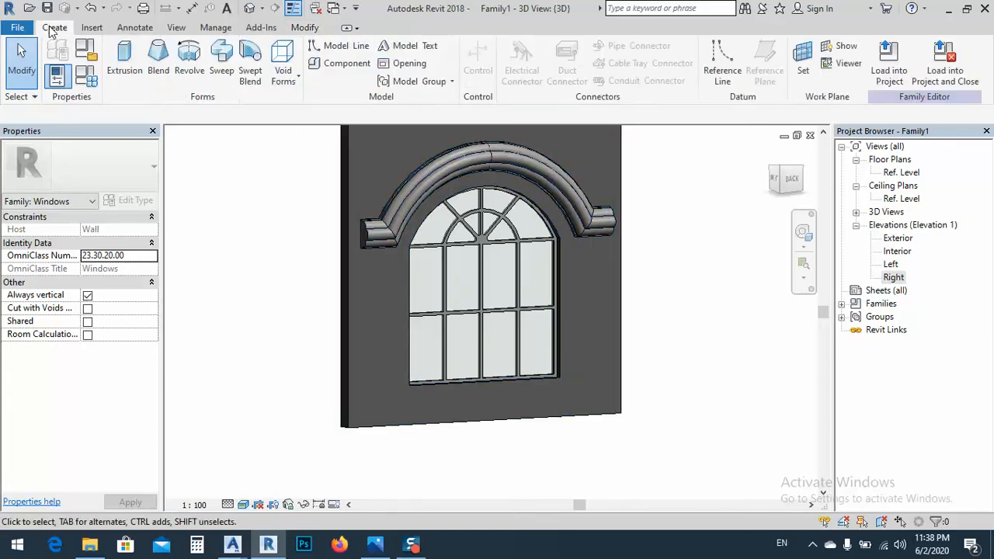
pyautogui.click(126, 60)
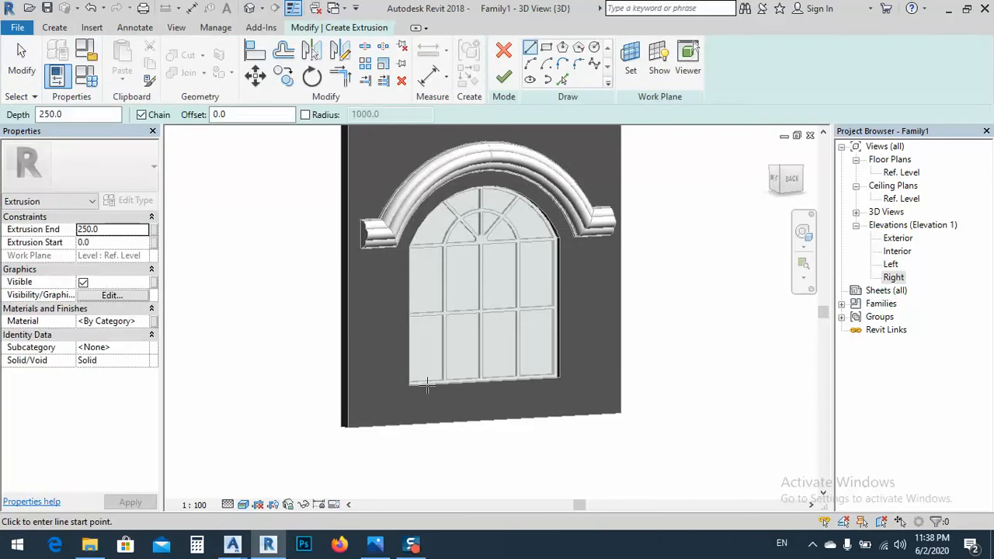
pyautogui.doubleClick(893, 277)
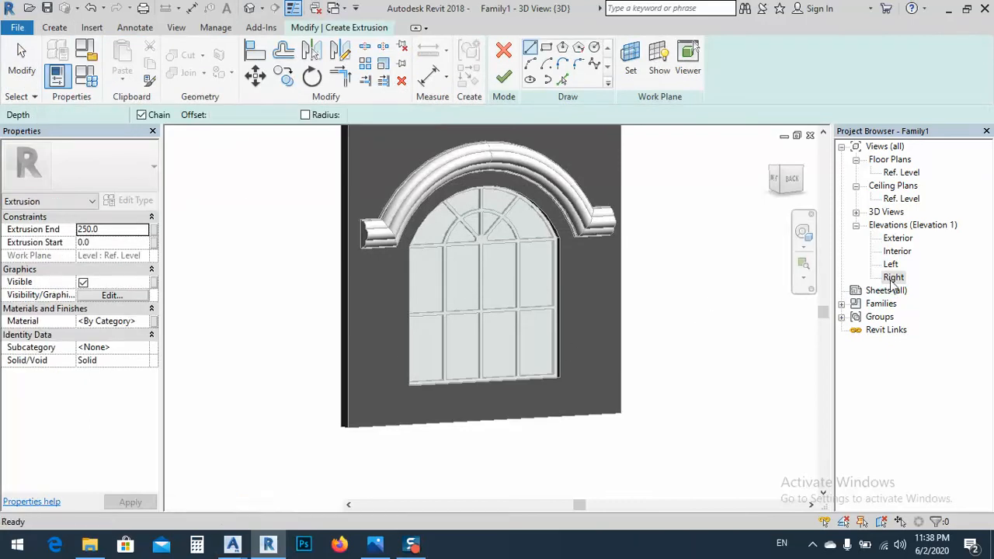
pyautogui.scroll(-5, 426, 288)
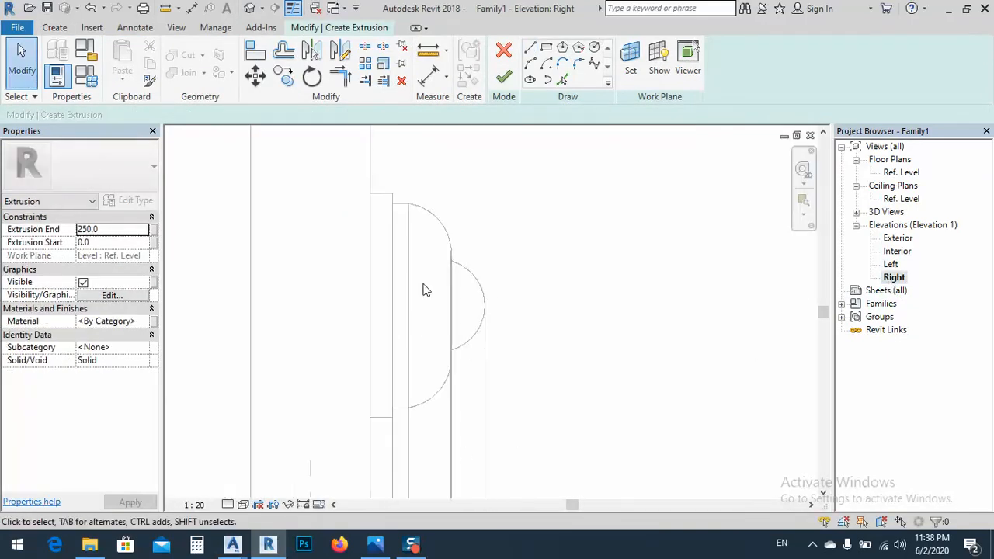
pyautogui.moveTo(463, 472); pyautogui.dragTo(448, 267, button='middle')
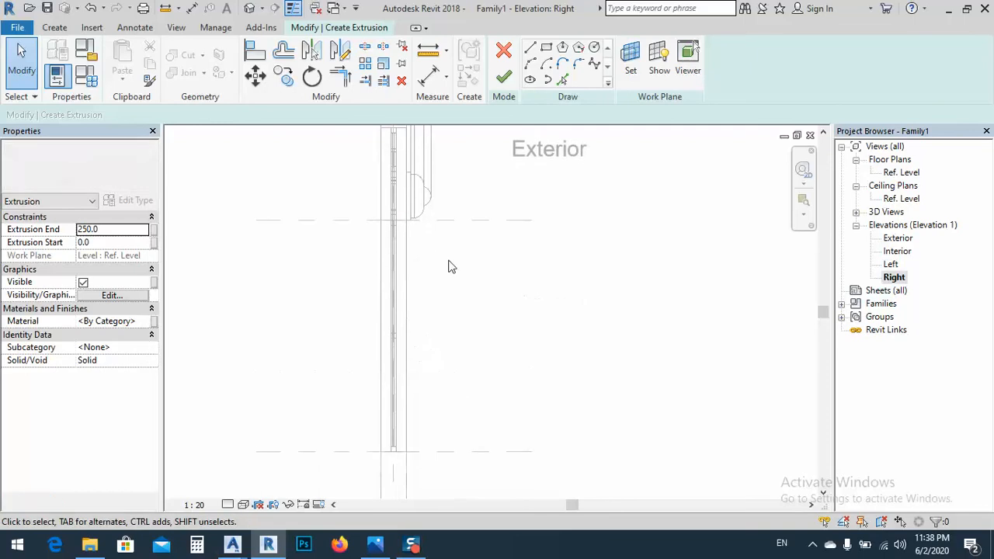
pyautogui.scroll(4, 448, 304)
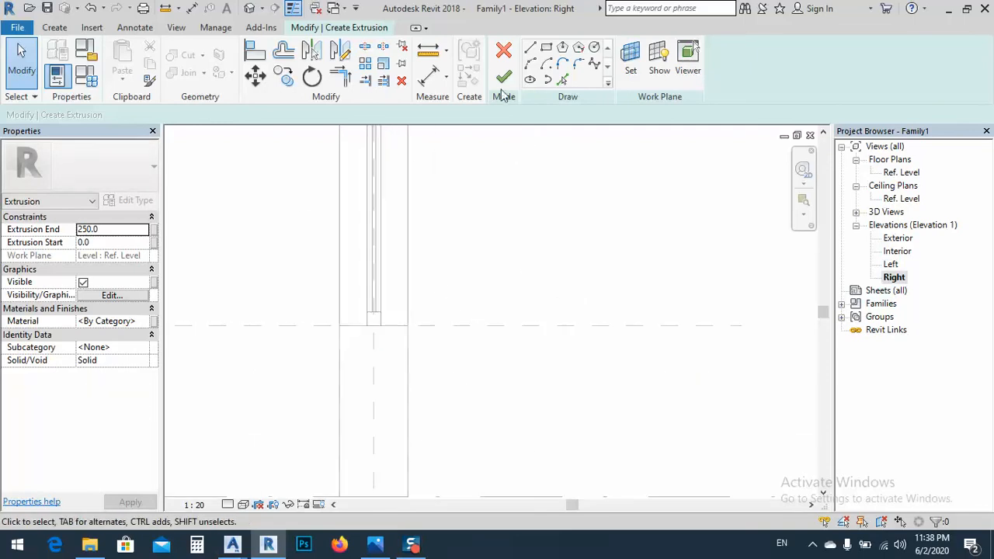
pyautogui.click(531, 49)
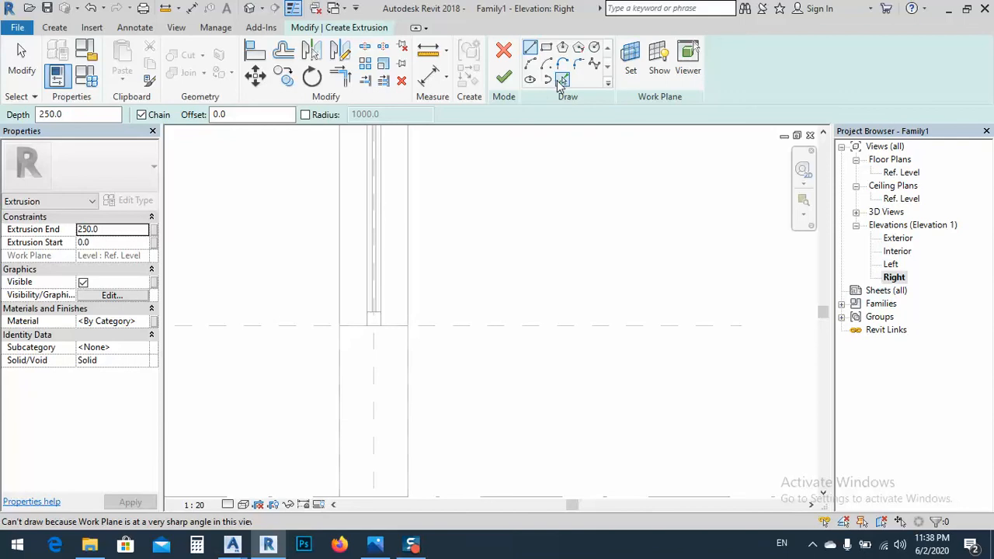
pyautogui.click(631, 59)
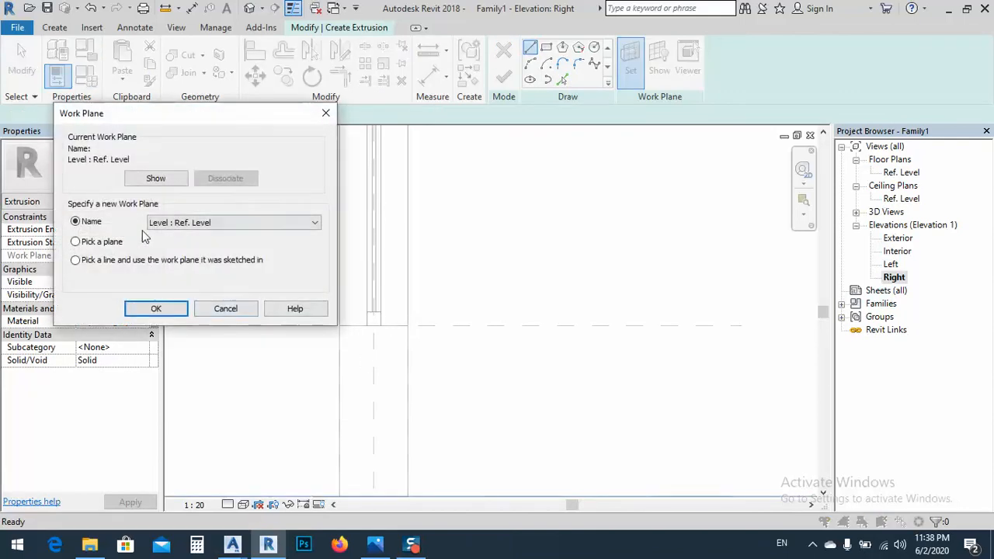
pyautogui.click(156, 309)
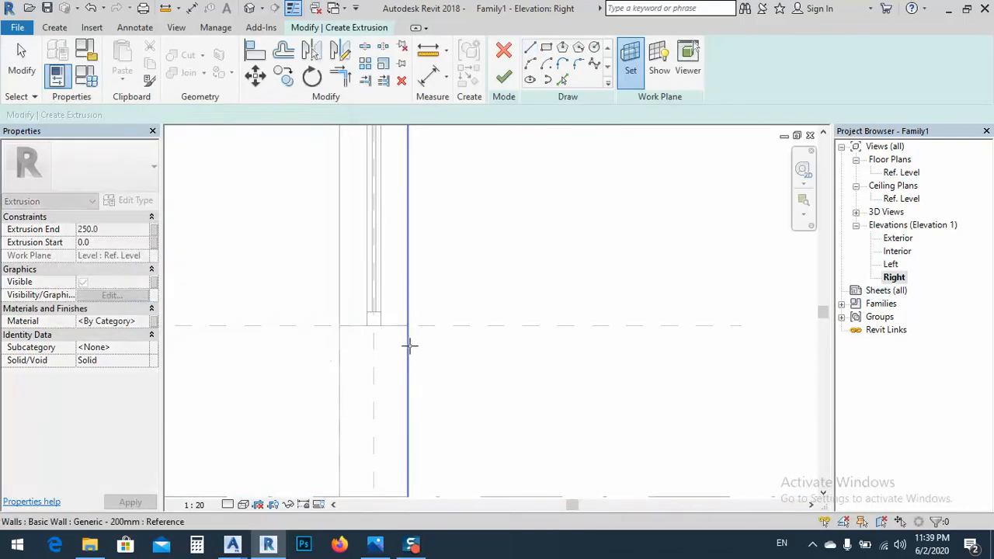
pyautogui.click(375, 312)
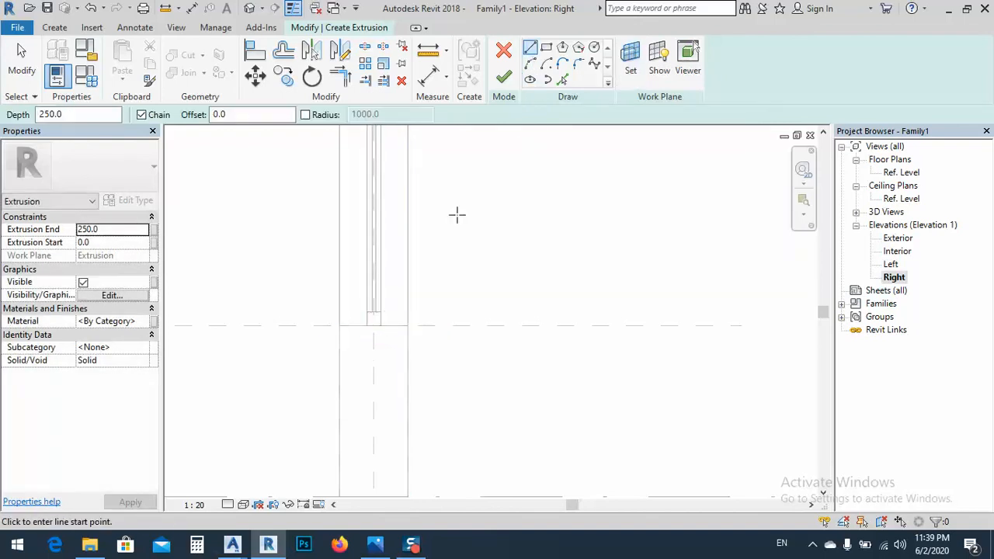
# Sketch the sill profile's top line along the Sill reference plane from the wall's exterior face, ending in a bulging arc with a chord of about 120 mm
pyautogui.click(414, 327)
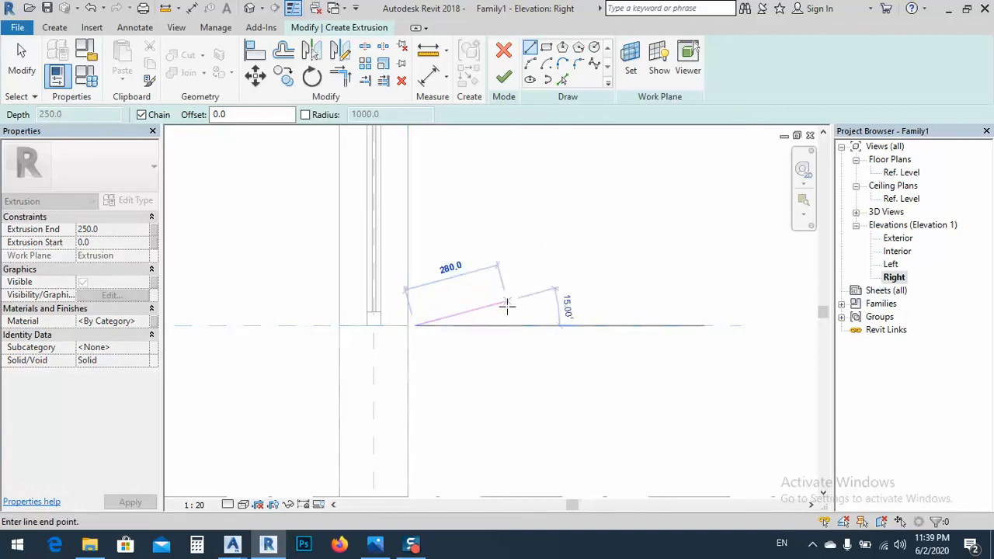
pyautogui.press('Escape')
pyautogui.click(407, 326)
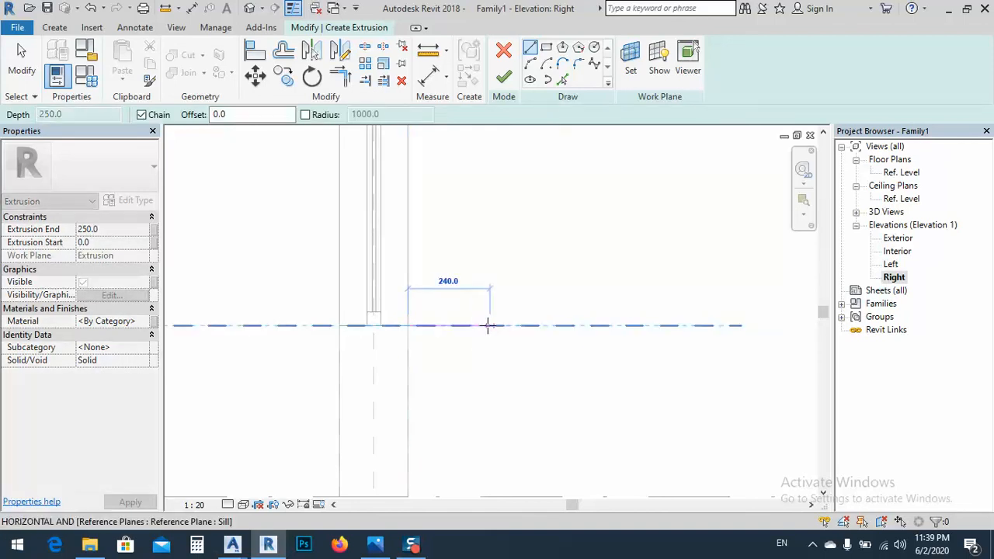
pyautogui.click(476, 326)
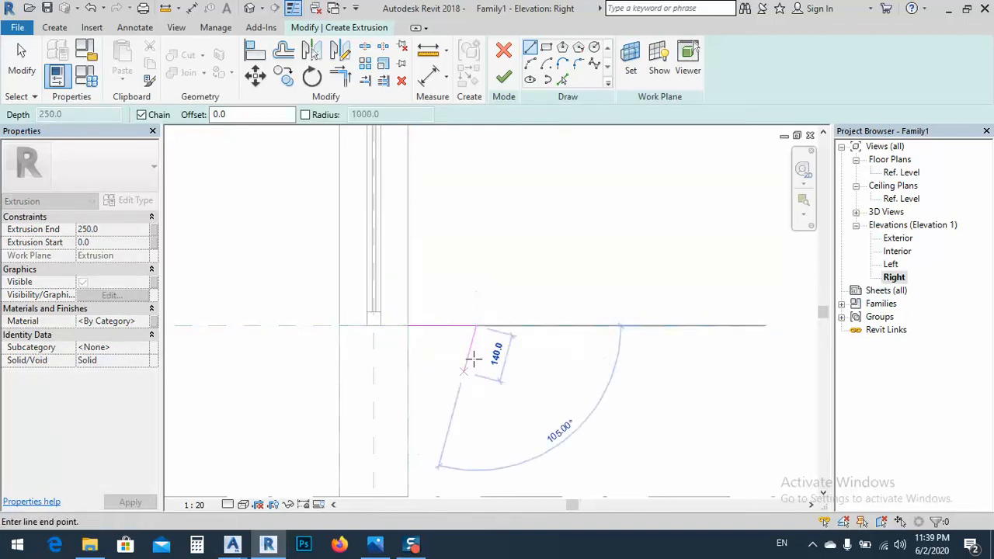
pyautogui.click(532, 65)
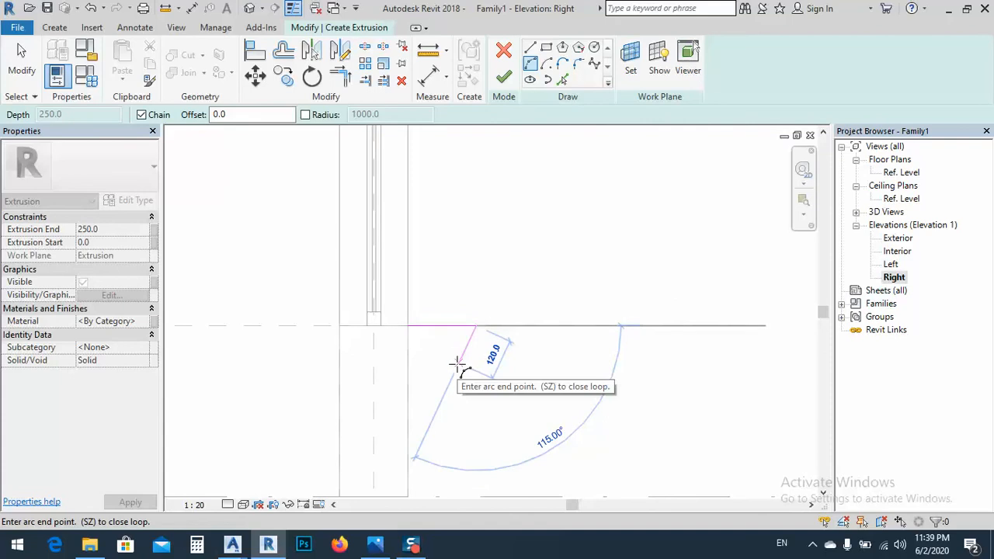
pyautogui.click(455, 364)
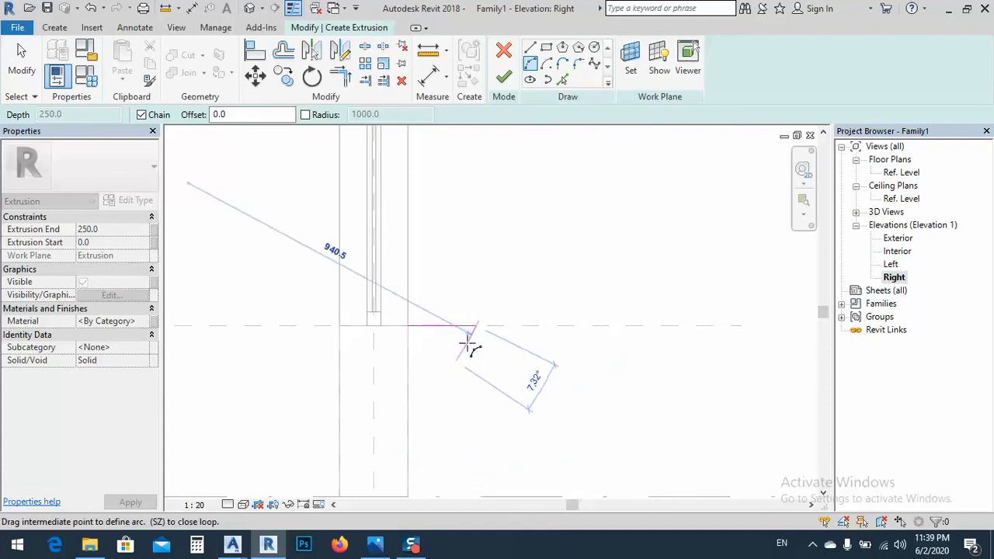
pyautogui.click(475, 340)
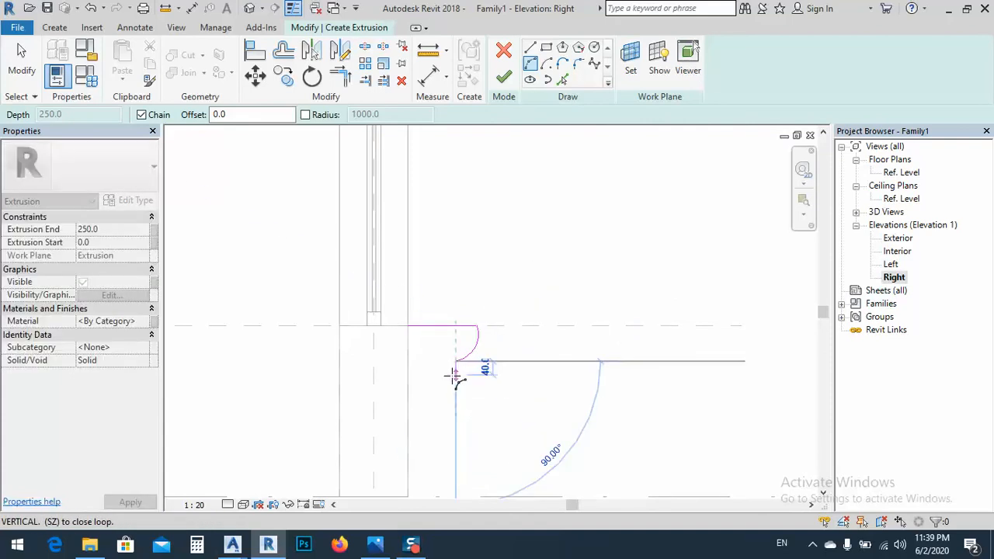
# Continue the sill profile from the arc with a 40 mm vertical line down and a 40 mm horizontal step toward the wall
pyautogui.click(529, 49)
pyautogui.scroll(4, 455, 381)
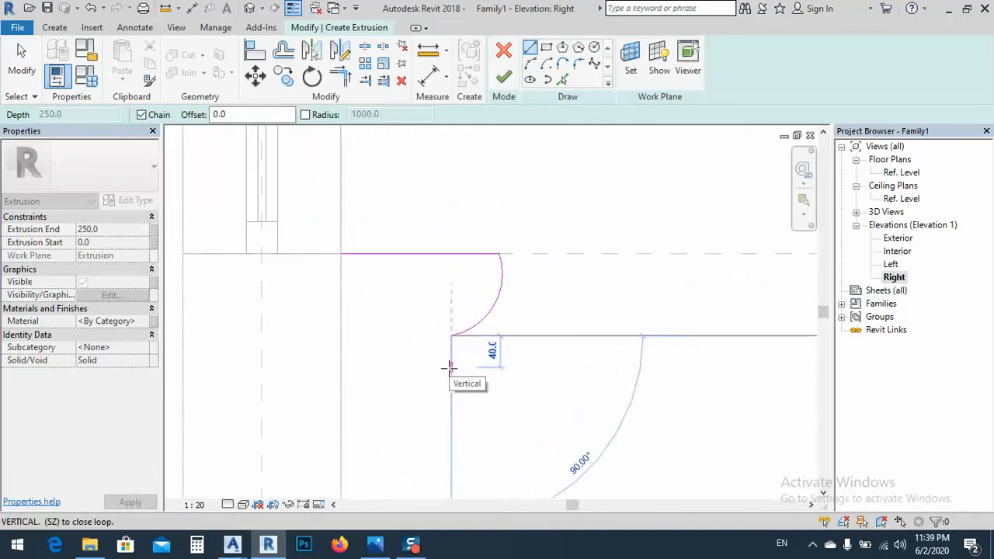
pyautogui.click(451, 367)
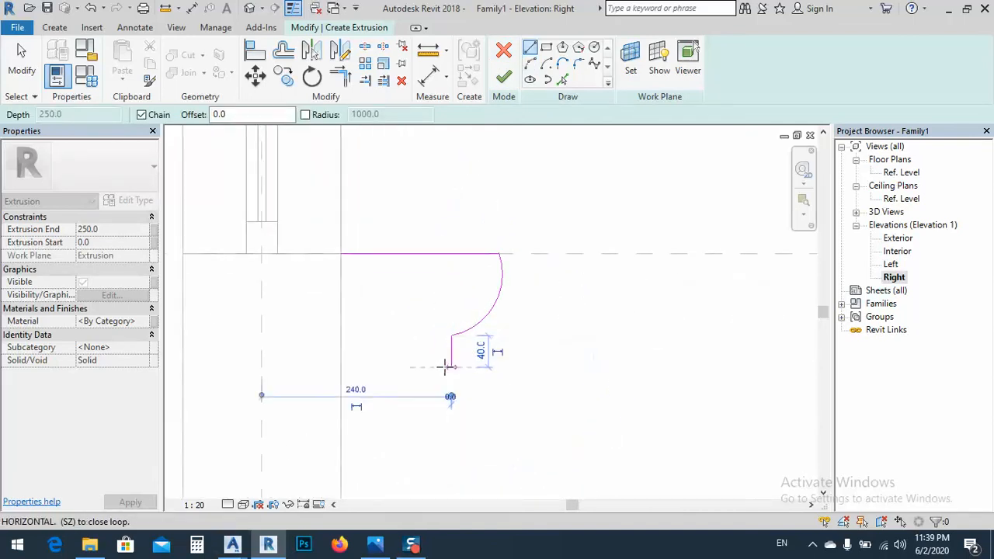
pyautogui.write('4')
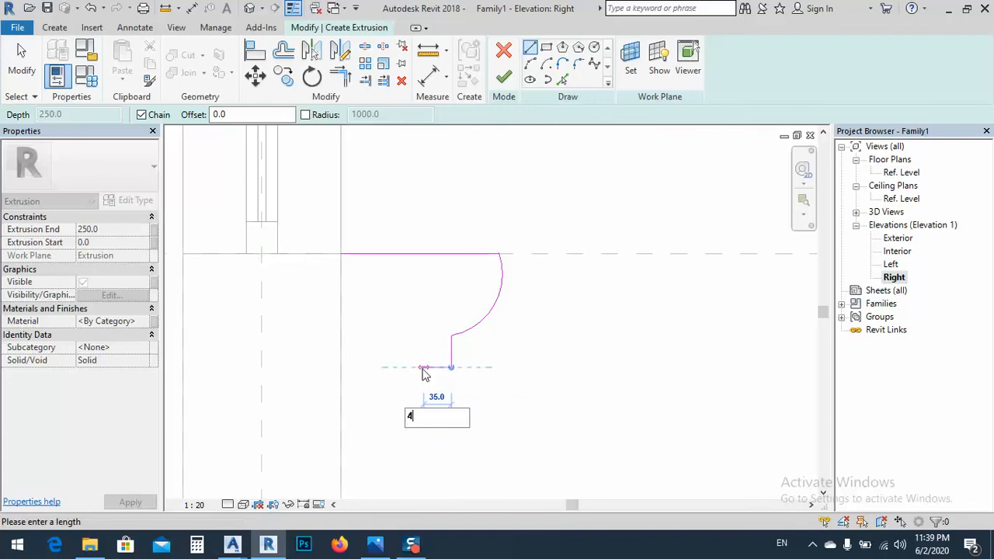
pyautogui.write('0')
pyautogui.press('Return')
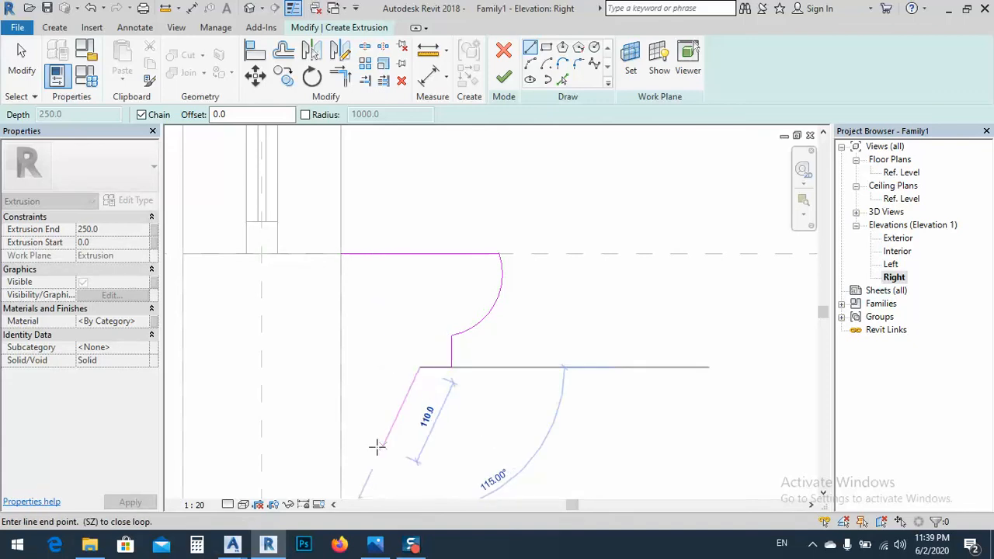
# Add a lower quarter arc of about 67 mm radius and close the sill profile with lines to and up the wall's exterior face
pyautogui.click(531, 66)
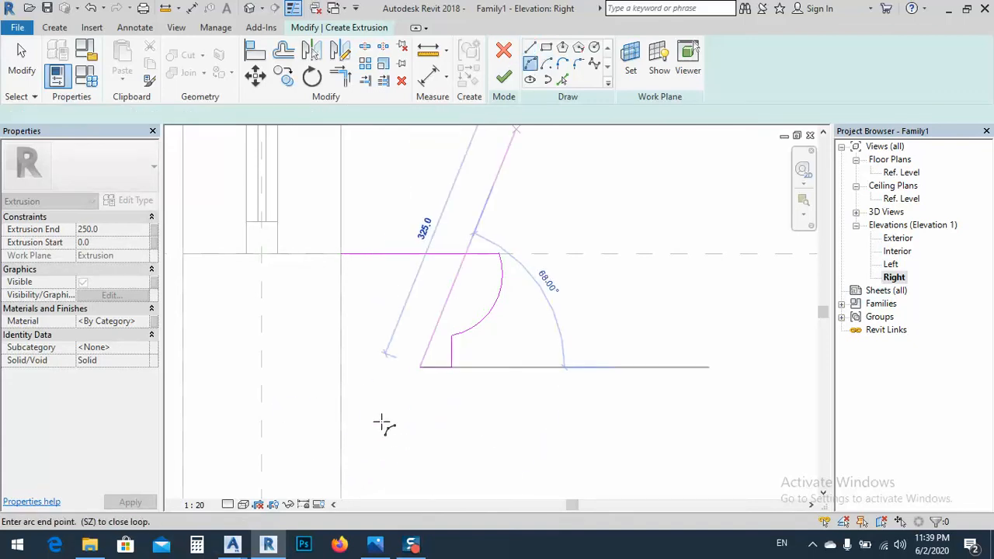
pyautogui.click(368, 420)
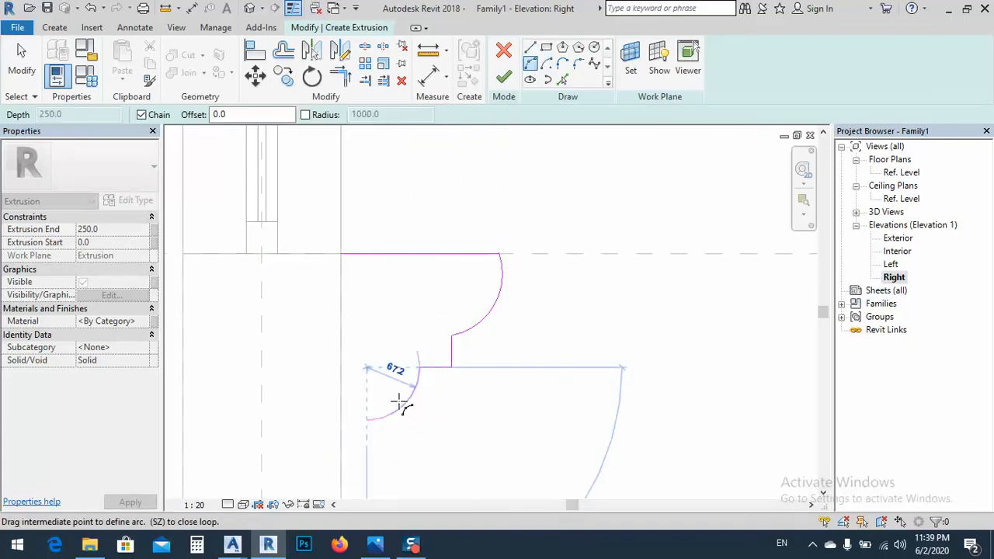
pyautogui.click(399, 402)
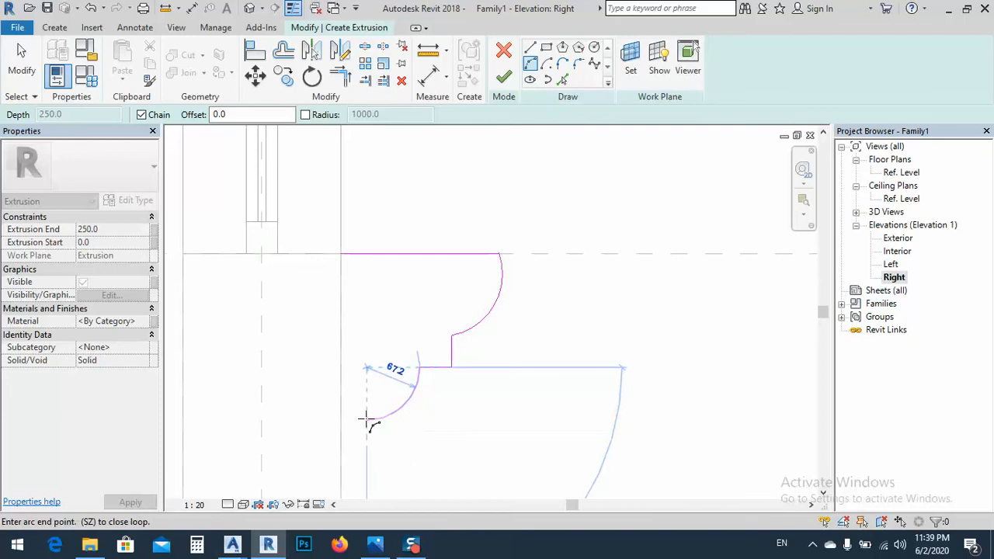
pyautogui.click(530, 50)
pyautogui.click(340, 421)
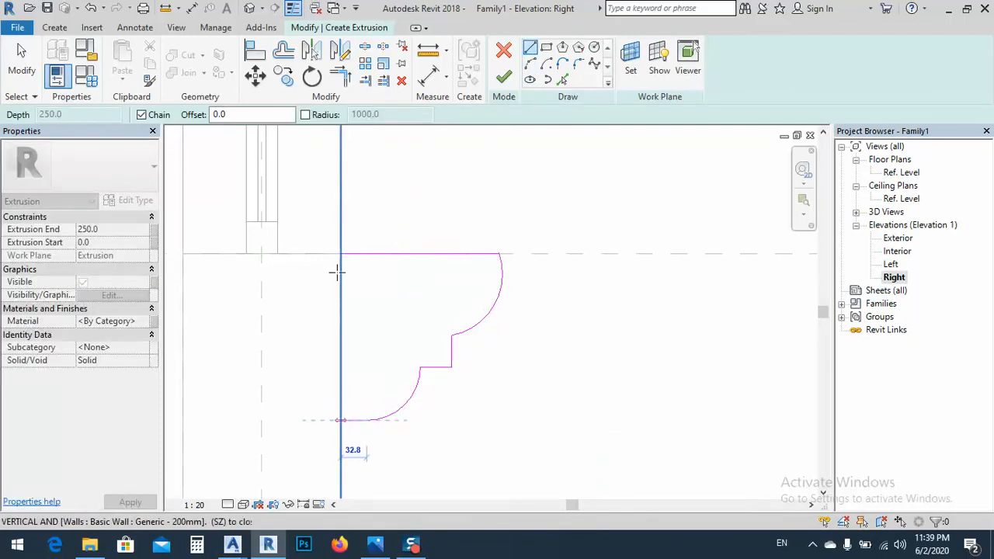
pyautogui.click(341, 254)
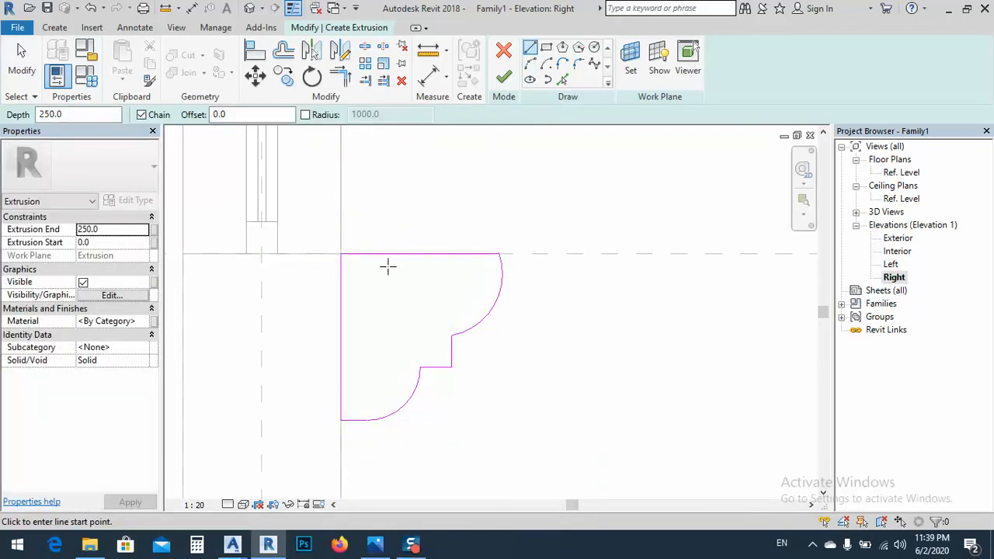
pyautogui.press('Escape')
pyautogui.scroll(-3, 401, 289)
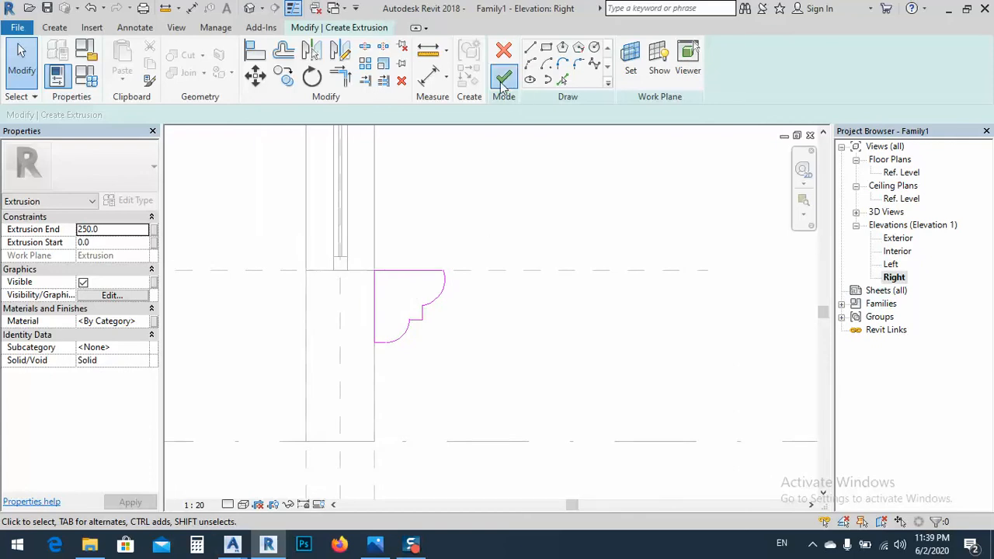
# Finish the sill extrusion from its sketched profile at a depth of 250 mm and show the model in 3D
pyautogui.click(503, 80)
pyautogui.scroll(-4, 419, 299)
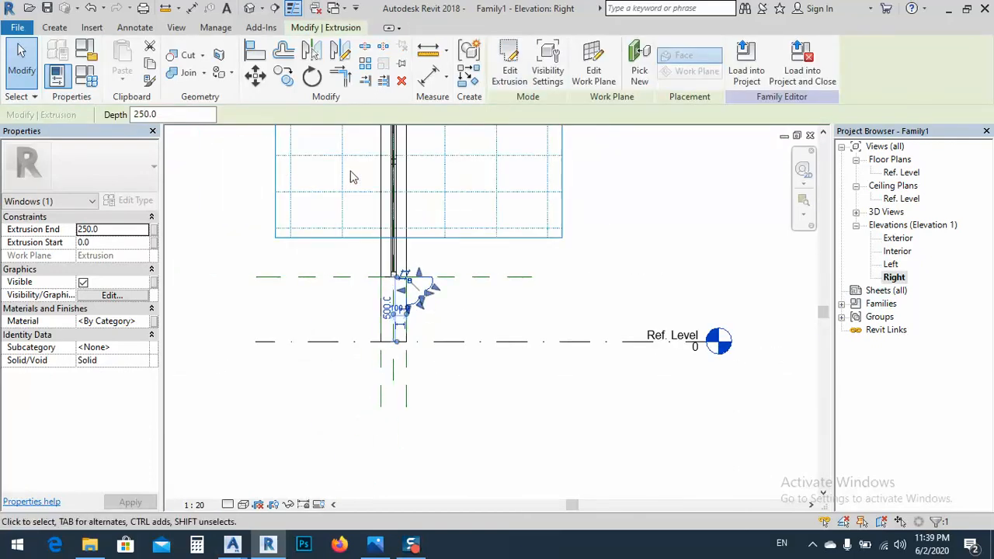
pyautogui.click(250, 9)
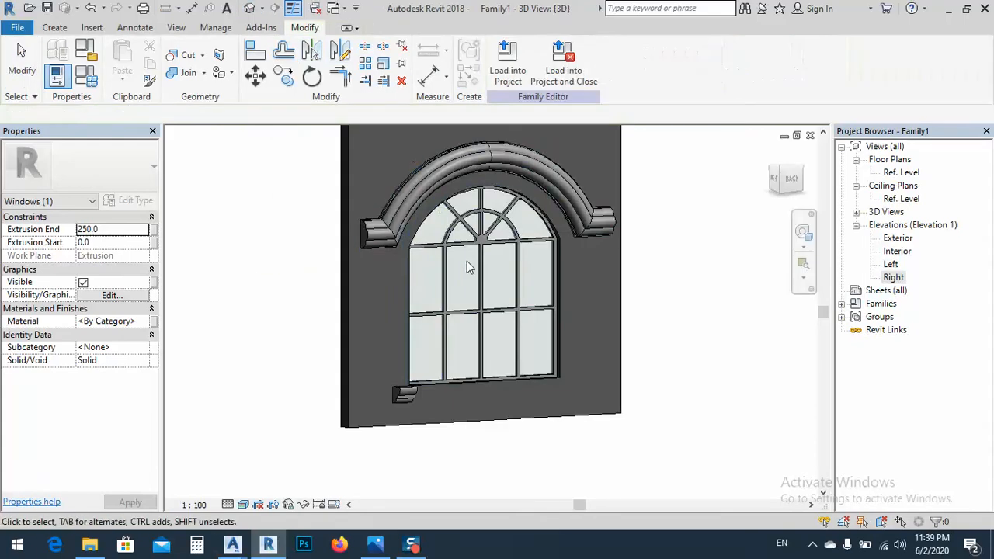
pyautogui.click(406, 400)
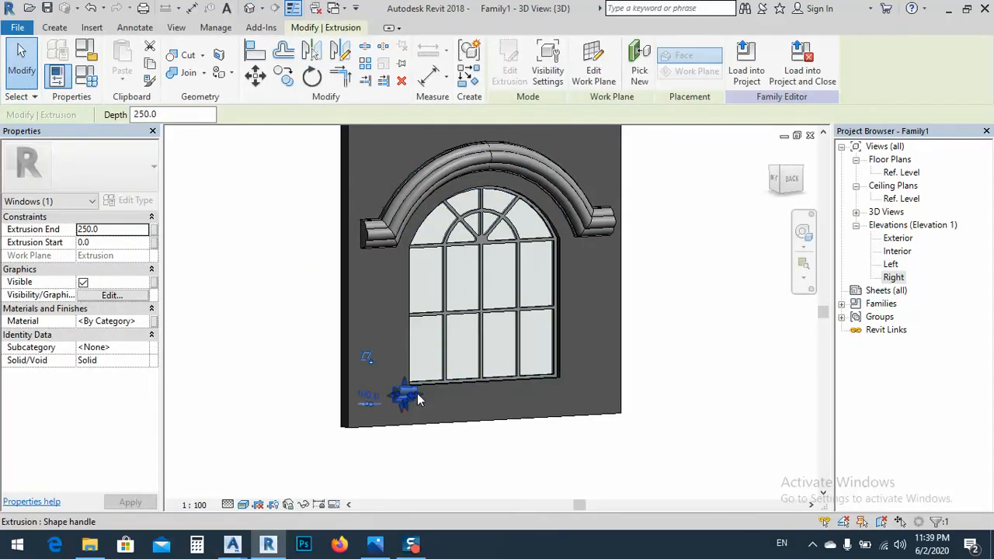
pyautogui.moveTo(418, 393); pyautogui.dragTo(482, 404)
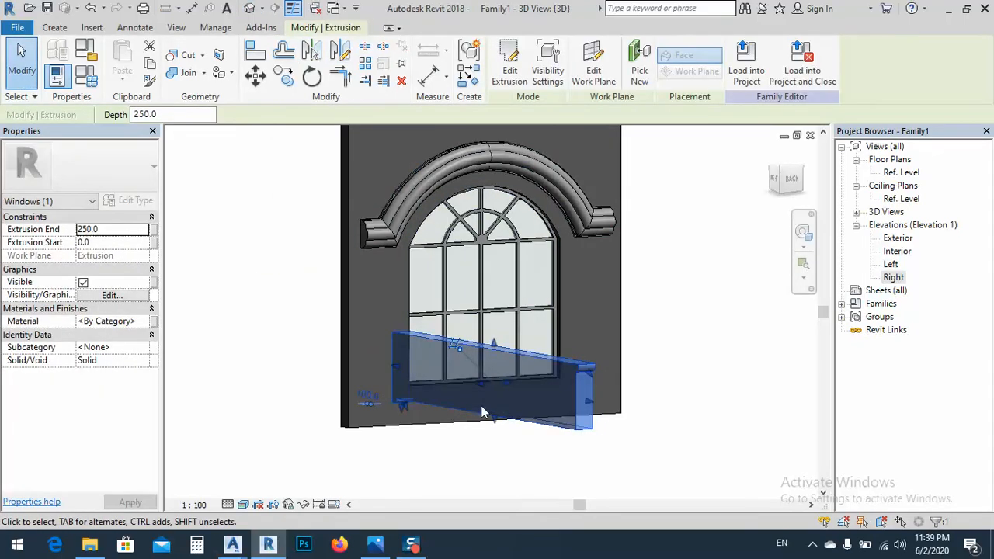
pyautogui.hotkey('ctrl', 'z')
# Stretch both ends of the sill extrusion to align with the arch moulding's outer ends, about 3631 mm long, and lock the alignments
pyautogui.keyDown('shift'); pyautogui.moveTo(462, 458); pyautogui.dragTo(420, 432, button='middle'); pyautogui.keyUp('shift')
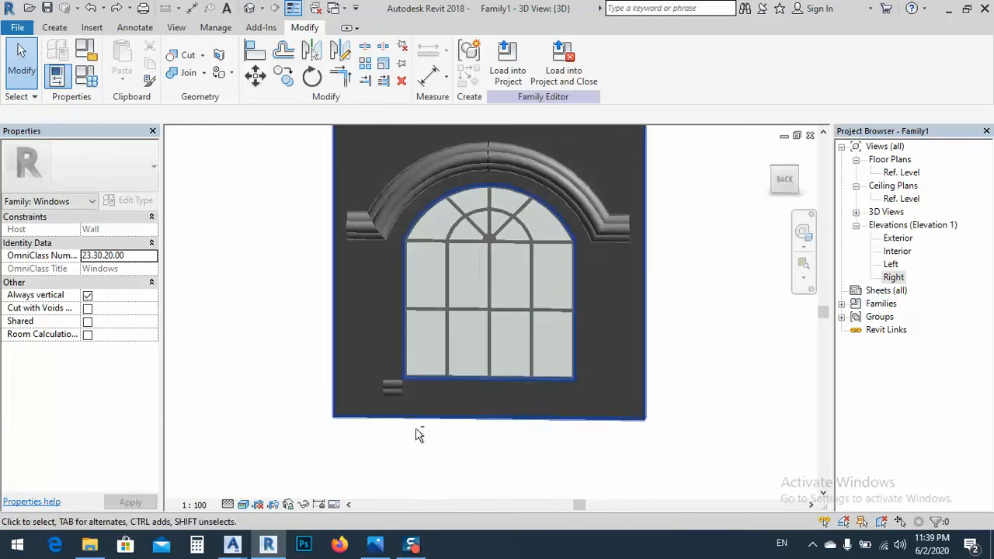
pyautogui.scroll(2, 393, 390)
pyautogui.click(397, 395)
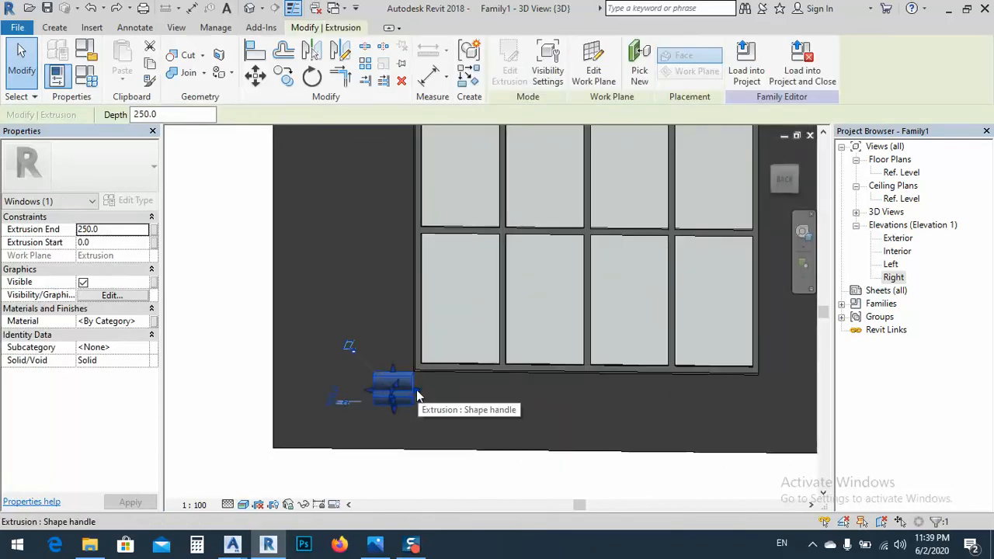
pyautogui.moveTo(412, 394); pyautogui.dragTo(672, 396)
pyautogui.scroll(-4, 464, 403)
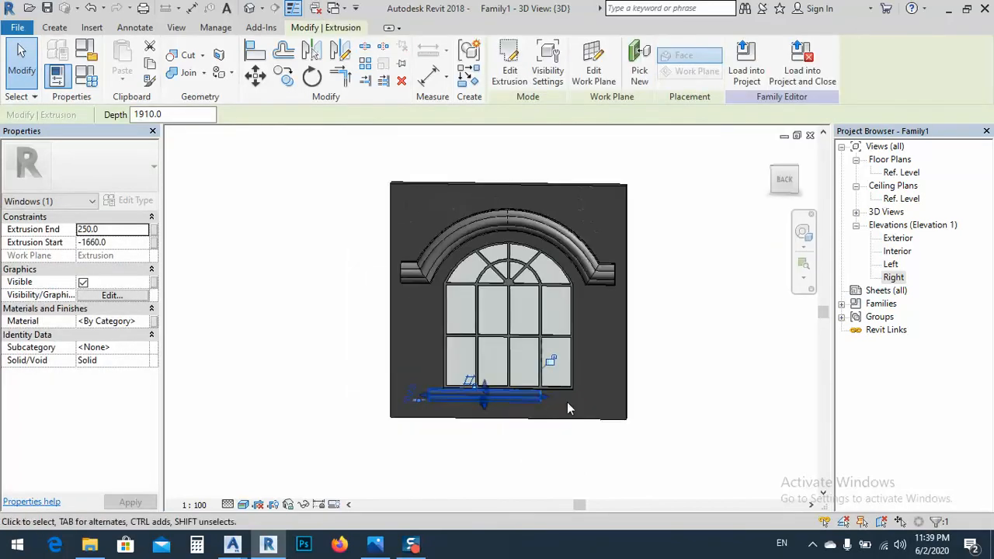
pyautogui.moveTo(546, 402); pyautogui.dragTo(617, 396)
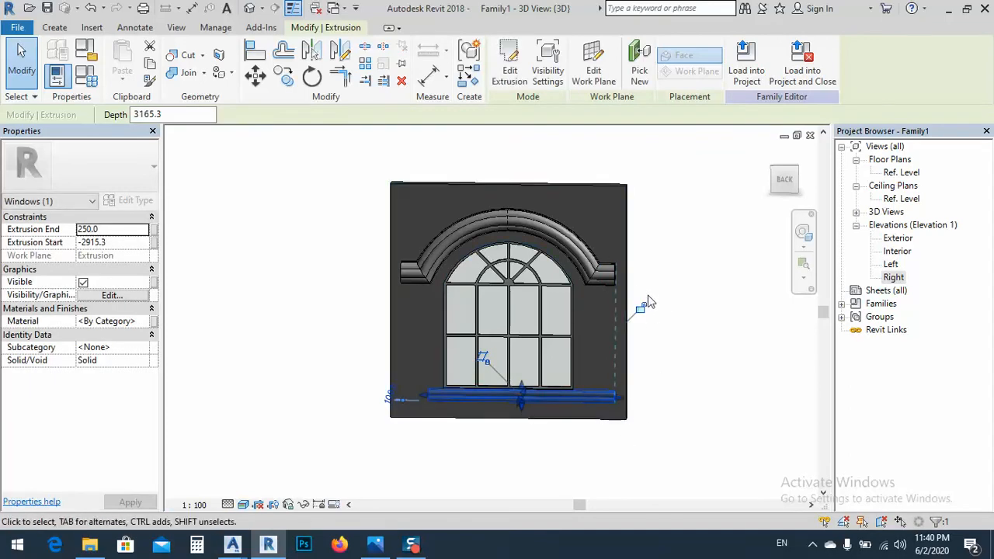
pyautogui.moveTo(423, 402); pyautogui.dragTo(395, 400)
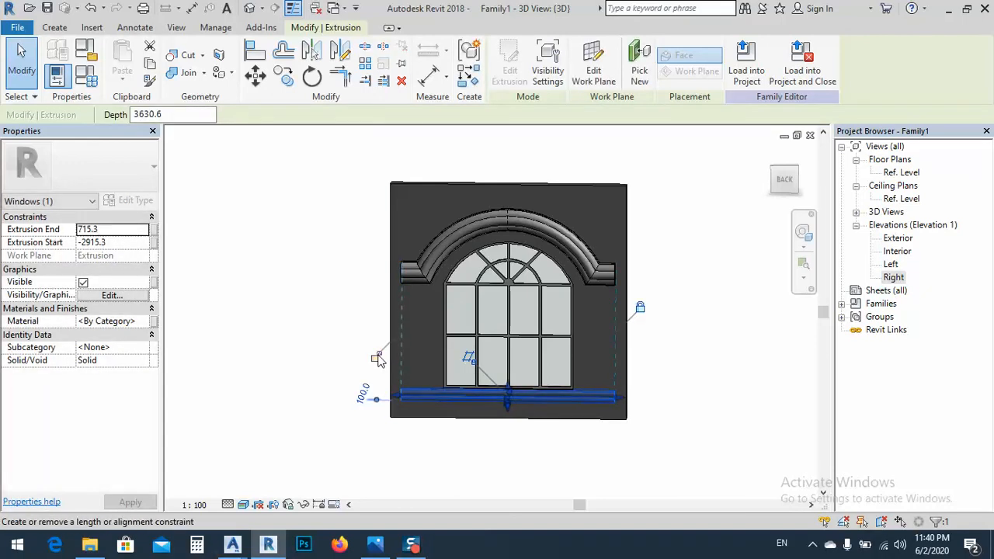
pyautogui.click(453, 431)
# Examine the stretched sill against the wall, window and arch moulding from several angles
pyautogui.keyDown('shift'); pyautogui.moveTo(452, 430); pyautogui.dragTo(570, 440, button='middle'); pyautogui.keyUp('shift')
pyautogui.keyDown('shift'); pyautogui.moveTo(518, 396); pyautogui.dragTo(479, 394, button='middle'); pyautogui.keyUp('shift')
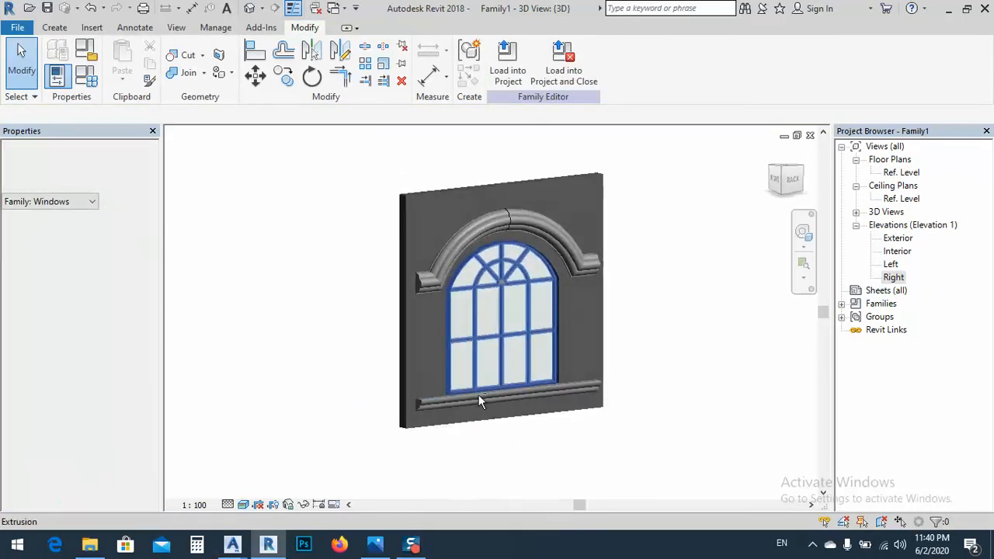
pyautogui.scroll(4, 459, 391)
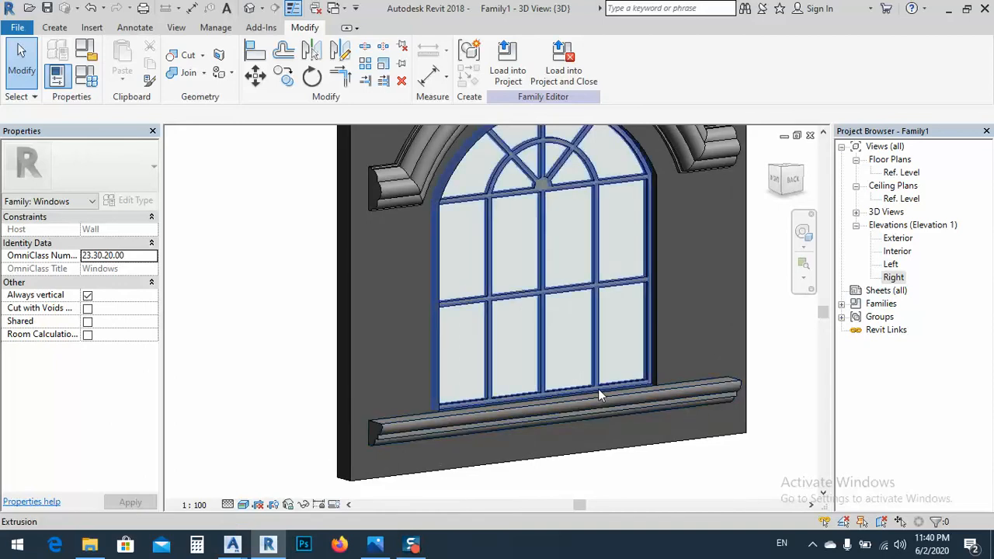
pyautogui.moveTo(599, 396)
pyautogui.keyDown('shift'); pyautogui.mouseDown(button='middle')
pyautogui.moveTo(527, 410)
pyautogui.moveTo(566, 417)
pyautogui.moveTo(614, 393)
pyautogui.mouseUp(button='middle'); pyautogui.keyUp('shift')
pyautogui.moveTo(506, 339); pyautogui.dragTo(426, 287, button='middle')
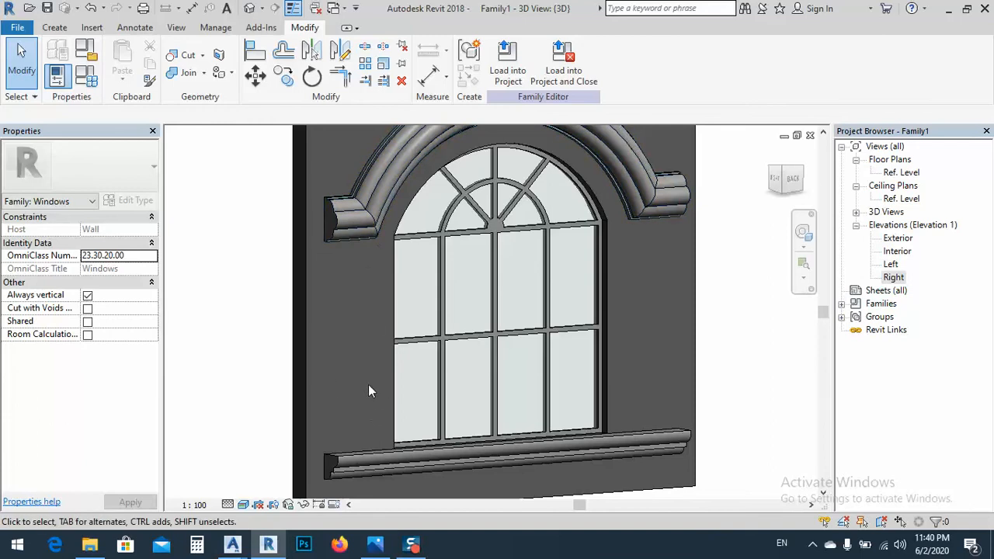
pyautogui.moveTo(373, 322); pyautogui.dragTo(328, 277, button='middle')
pyautogui.scroll(-2, 505, 271)
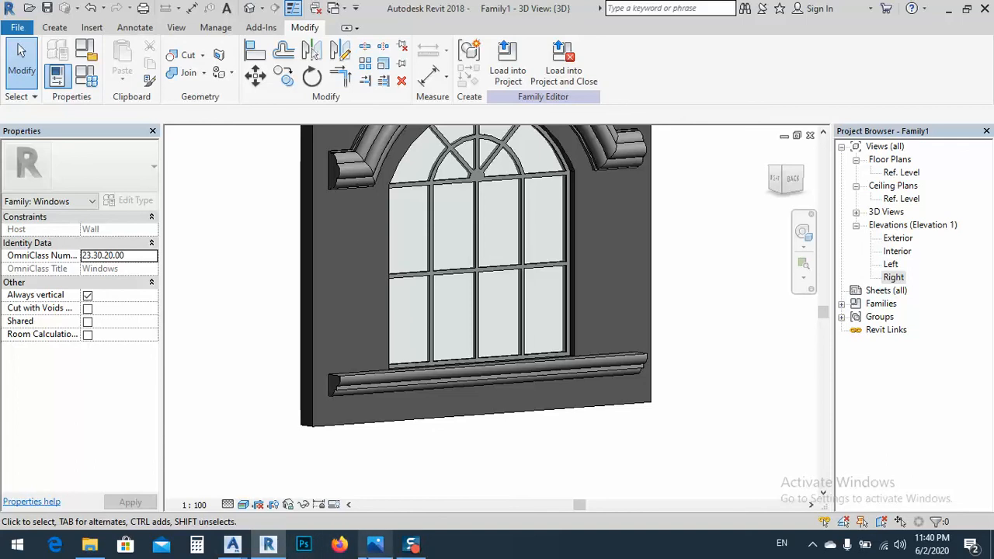
# Inspect the fluted profile in column.dwg in Advance Steel, then view the classic arch window reference image in Photos
pyautogui.moveTo(380, 550)
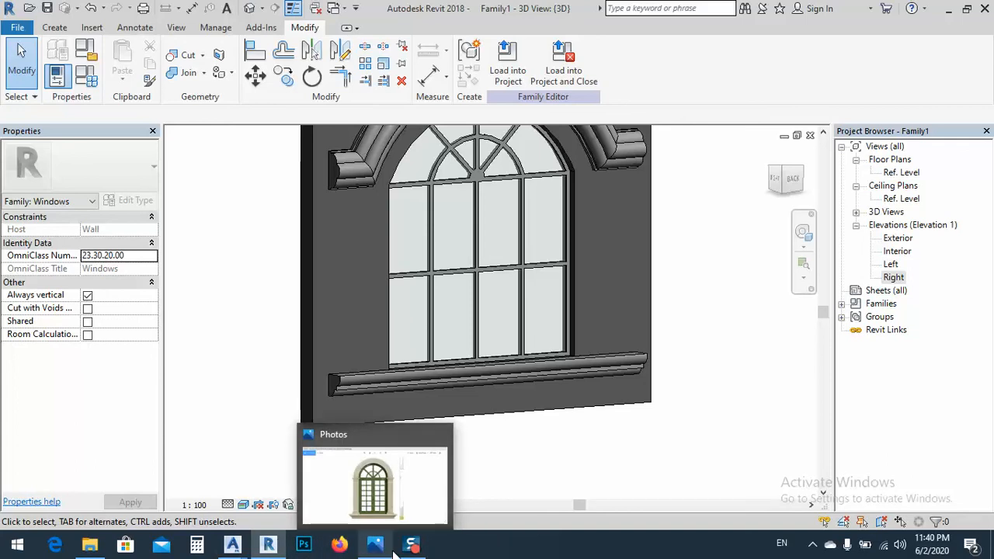
pyautogui.moveTo(233, 546)
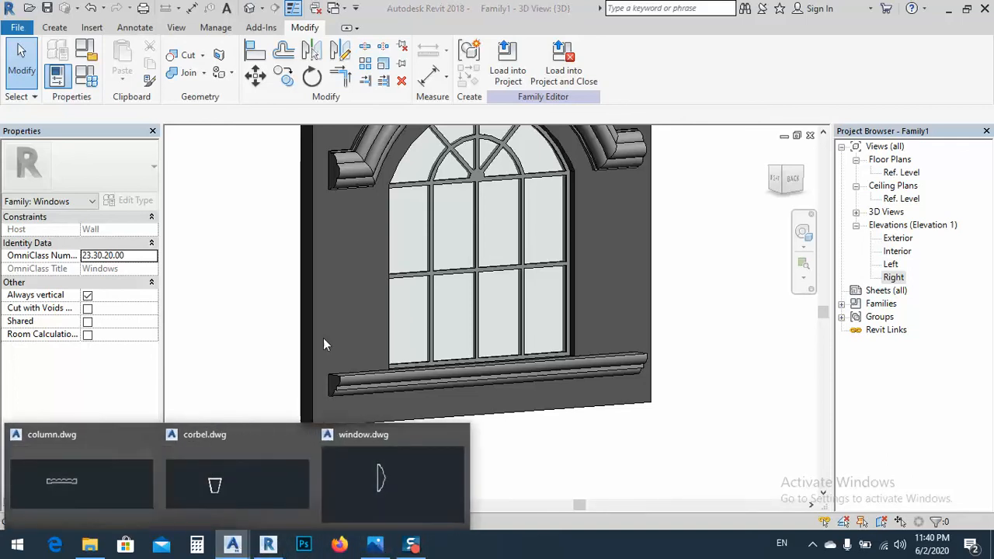
pyautogui.click(97, 487)
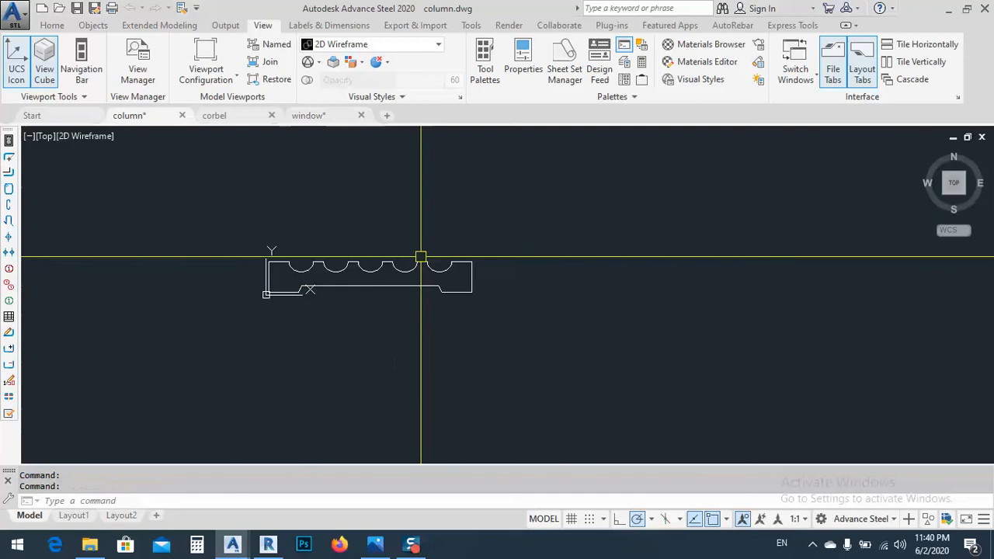
pyautogui.moveTo(411, 285); pyautogui.dragTo(375, 304, button='middle')
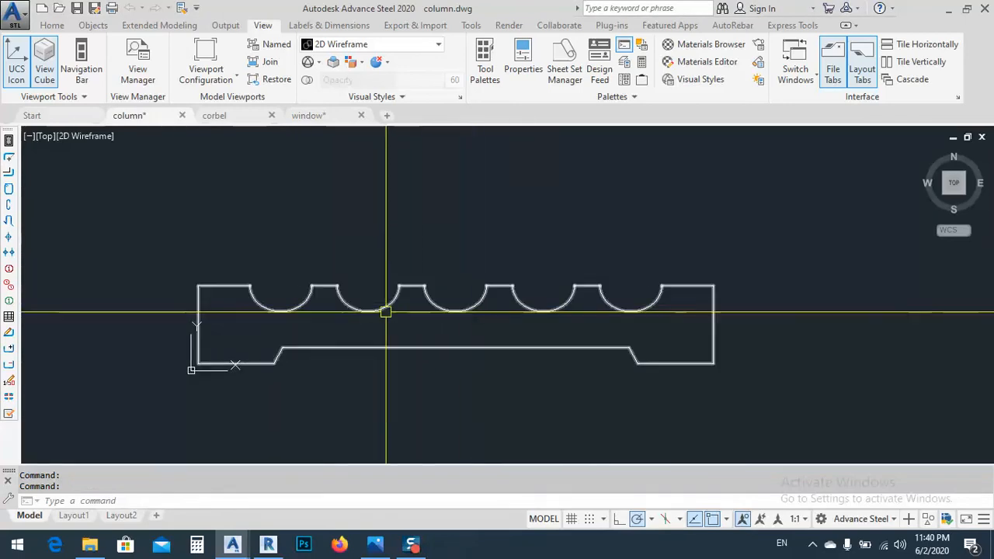
pyautogui.click(375, 544)
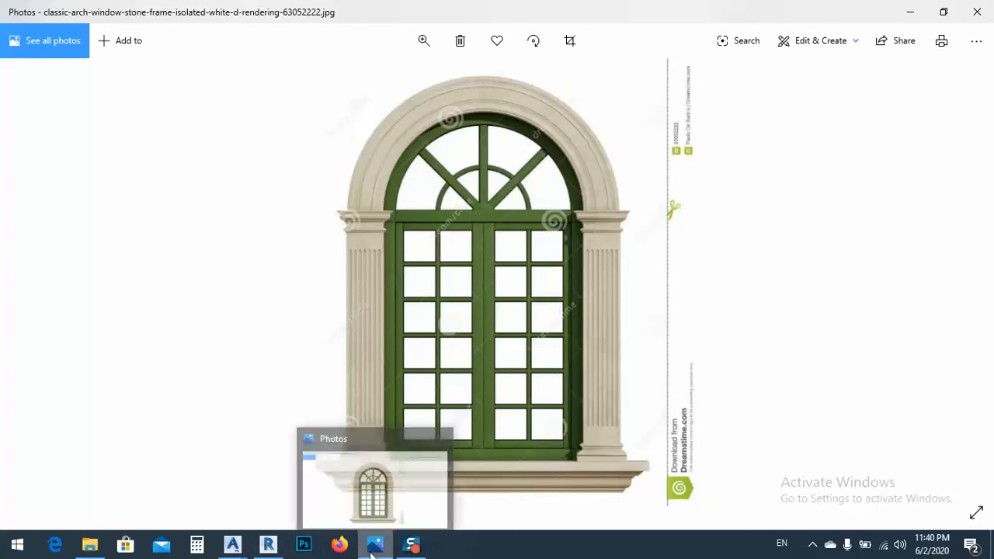
# Return to Revit and set the work plane by picking the top face of the sill extrusion
pyautogui.click(278, 550)
pyautogui.moveTo(483, 367); pyautogui.dragTo(498, 390, button='middle')
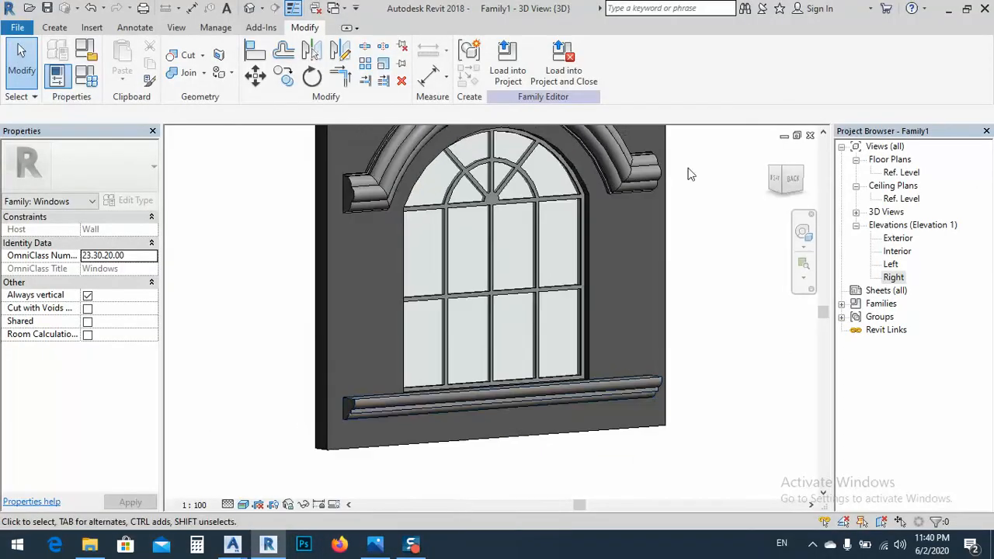
pyautogui.scroll(-3, 542, 258)
pyautogui.keyDown('shift'); pyautogui.moveTo(542, 261); pyautogui.dragTo(521, 378, button='middle'); pyautogui.keyUp('shift')
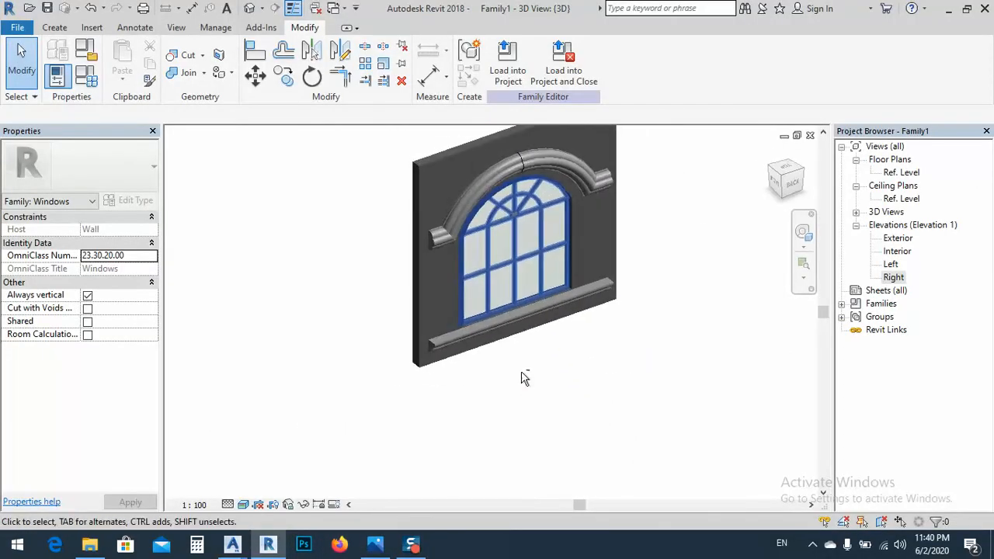
pyautogui.scroll(3, 466, 335)
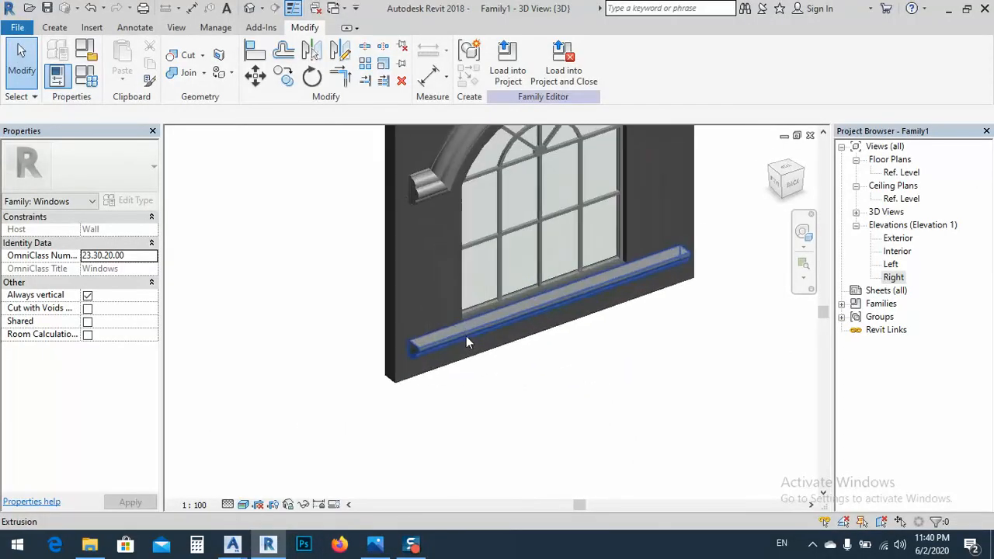
pyautogui.click(54, 28)
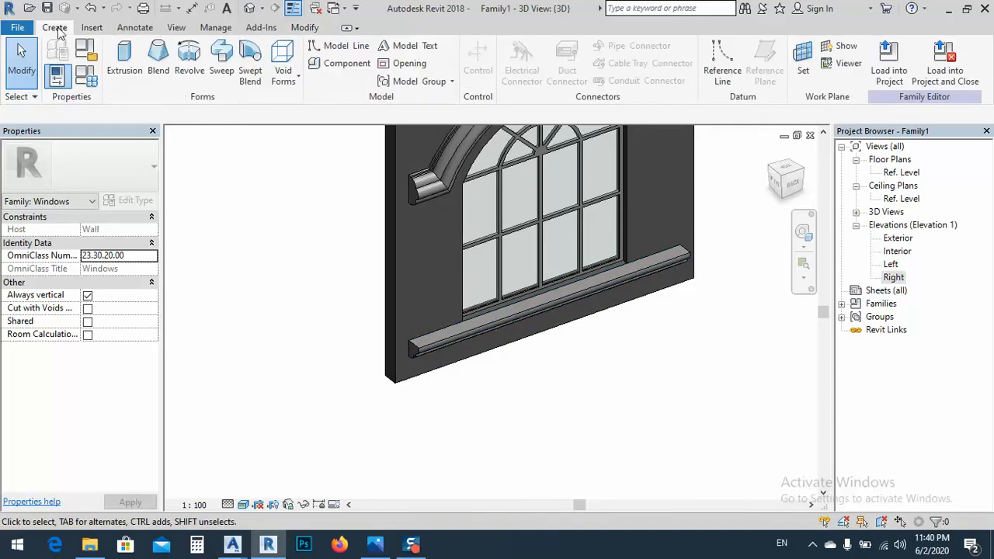
pyautogui.click(803, 59)
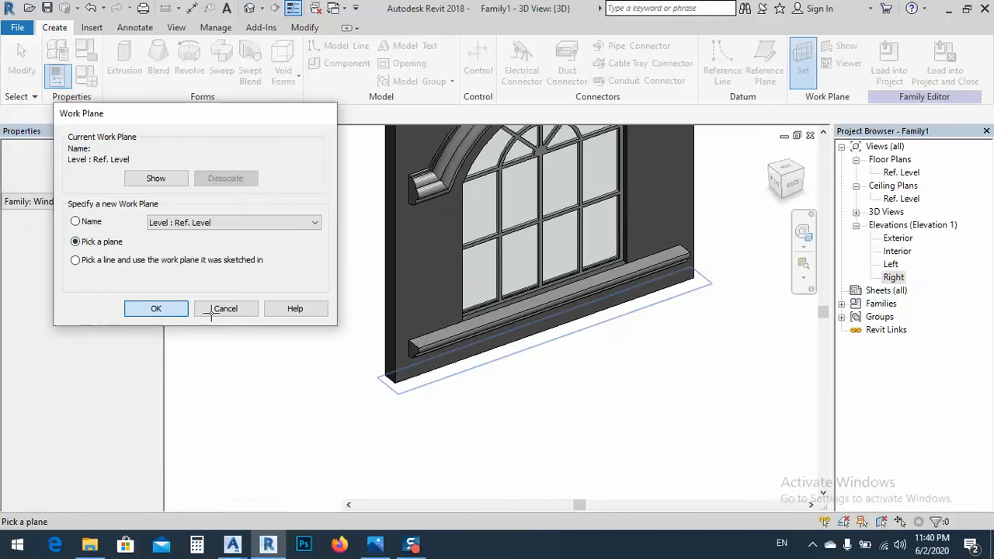
pyautogui.click(156, 309)
pyautogui.click(430, 342)
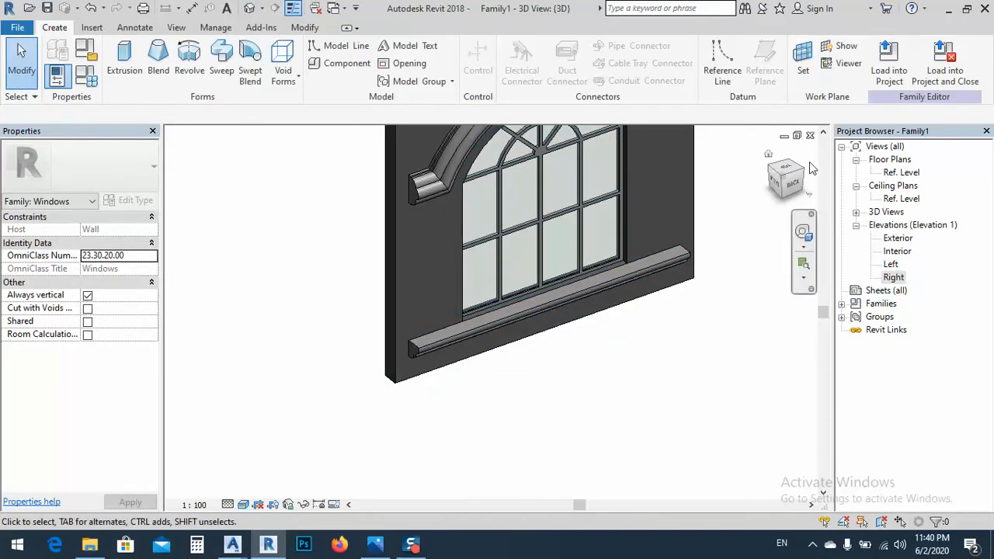
# Import column.dwg in meter units with Auto - Origin to Origin positioning at the Ref. Level
pyautogui.click(93, 29)
pyautogui.click(300, 66)
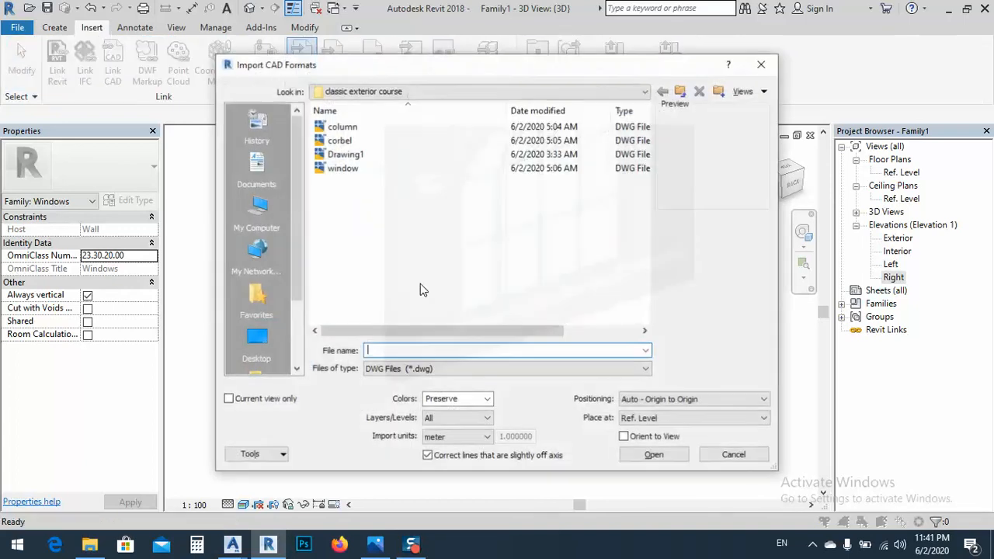
pyautogui.doubleClick(342, 126)
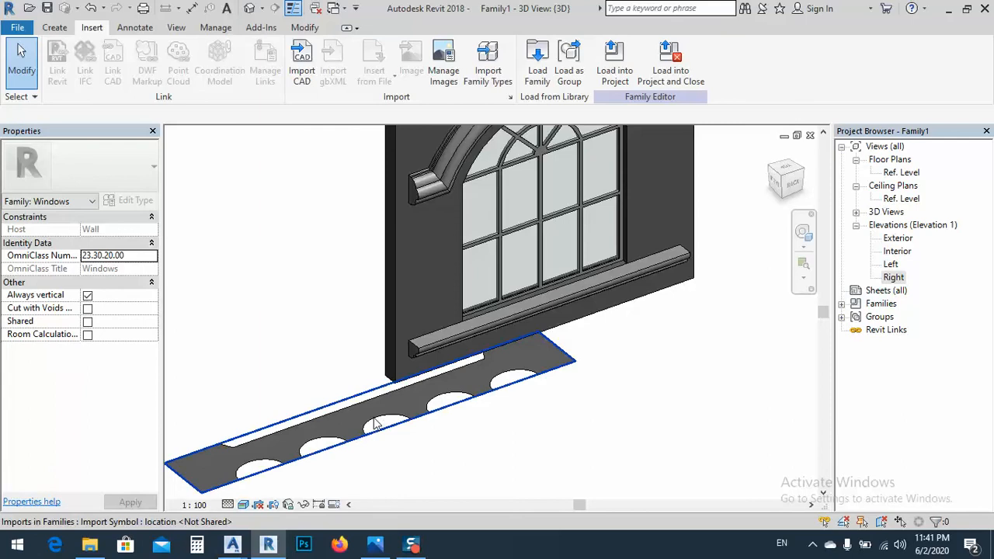
# Set the scale factor of the imported column.dwg symbol type to 0.1
pyautogui.click(473, 359)
pyautogui.click(128, 201)
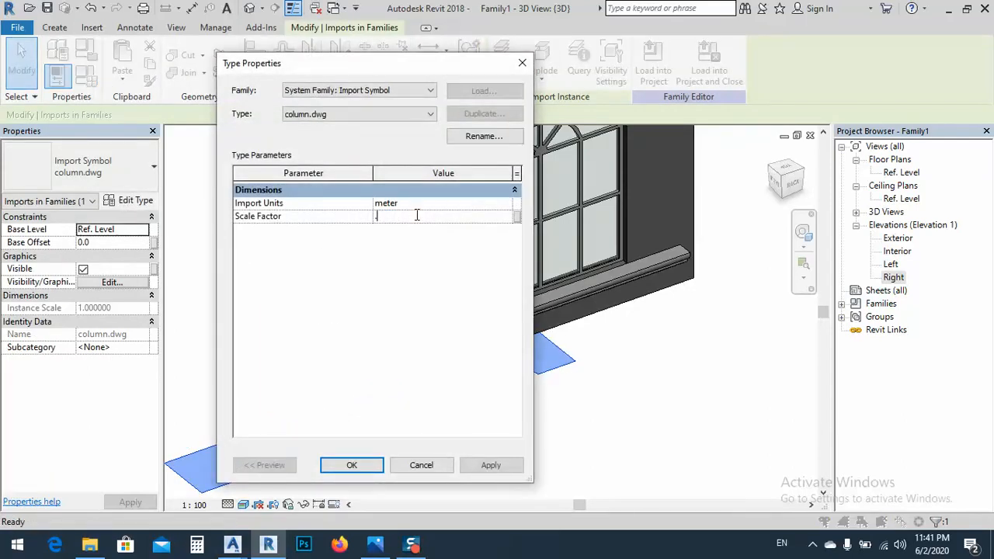
pyautogui.click(488, 466)
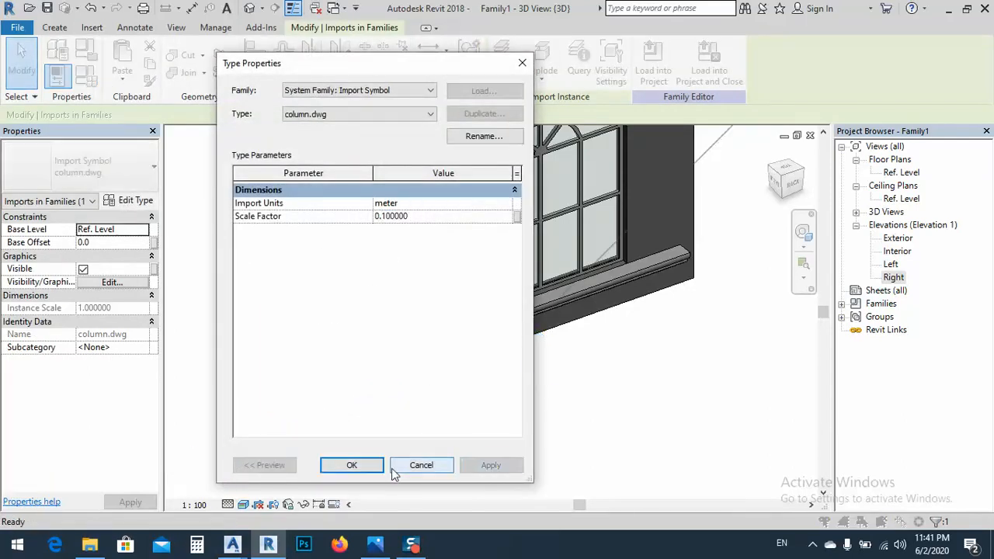
pyautogui.click(361, 466)
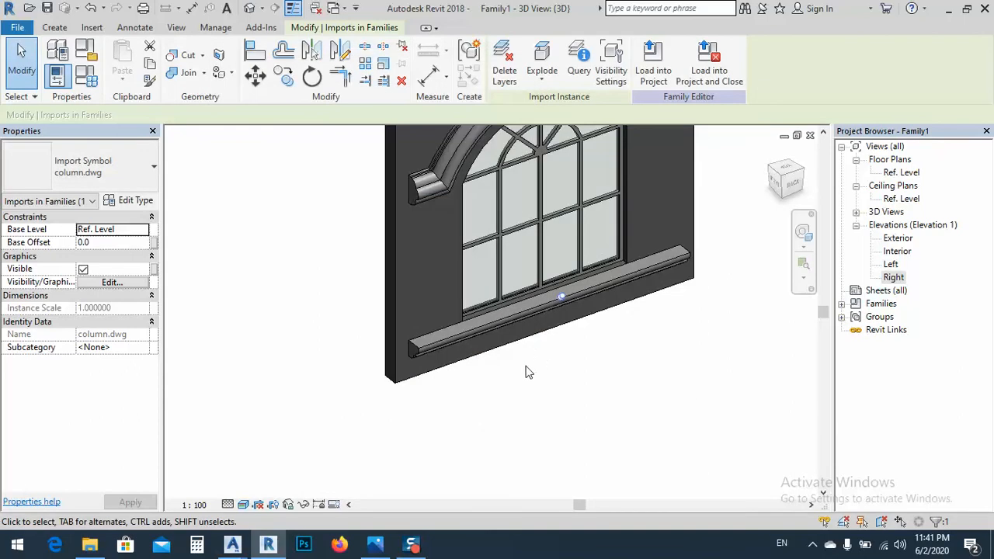
# Move the scaled column profile out from under the sill to the open space in front of the wall
pyautogui.keyDown('shift'); pyautogui.moveTo(532, 400); pyautogui.dragTo(533, 365, button='middle'); pyautogui.keyUp('shift')
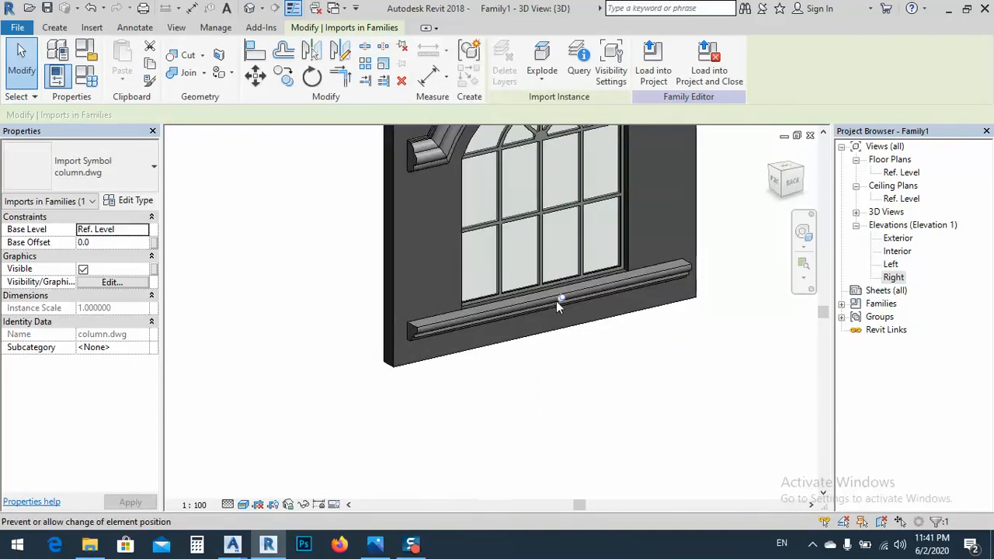
pyautogui.click(255, 75)
pyautogui.click(519, 339)
pyautogui.click(553, 402)
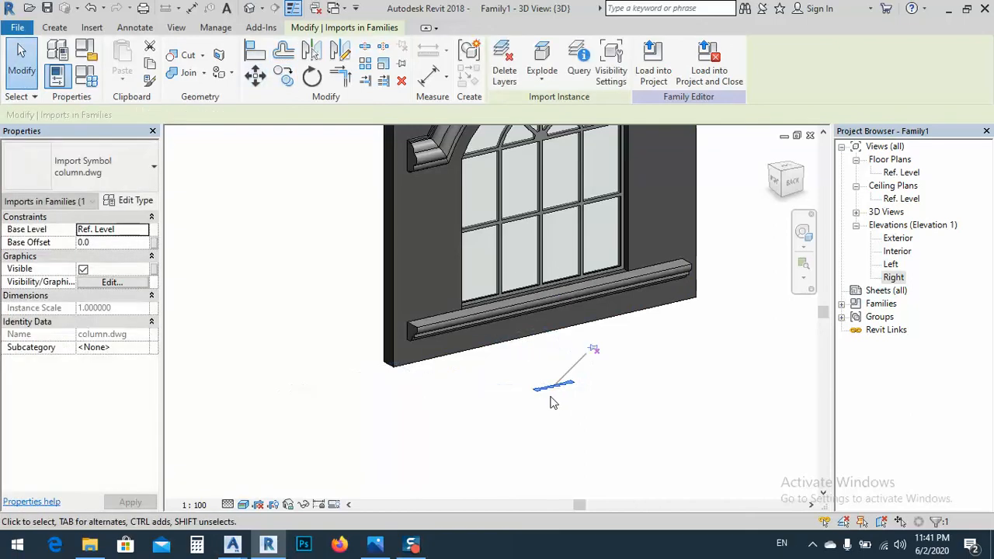
# In the top 3D view, move the imported column profile closer to the wall, in front of the sill's left end
pyautogui.scroll(6, 545, 391)
pyautogui.scroll(-3, 564, 400)
pyautogui.moveTo(564, 418); pyautogui.dragTo(591, 374, button='middle')
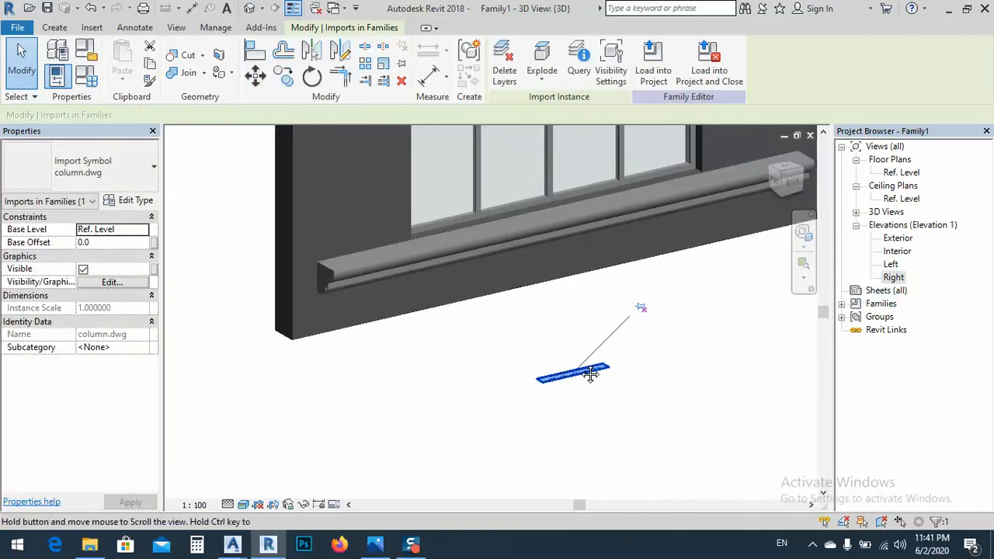
pyautogui.click(791, 176)
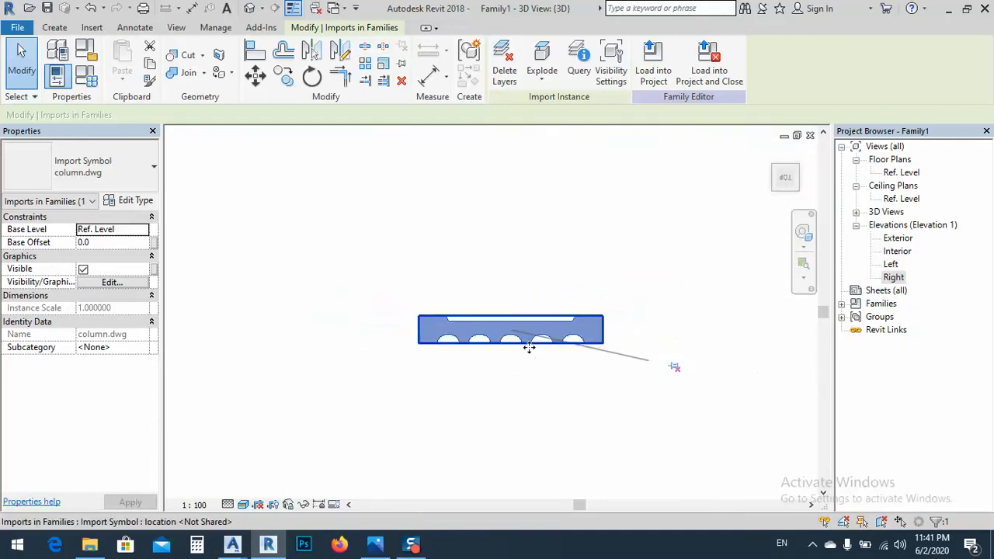
pyautogui.scroll(-3, 529, 347)
pyautogui.moveTo(555, 264); pyautogui.dragTo(554, 300, button='middle')
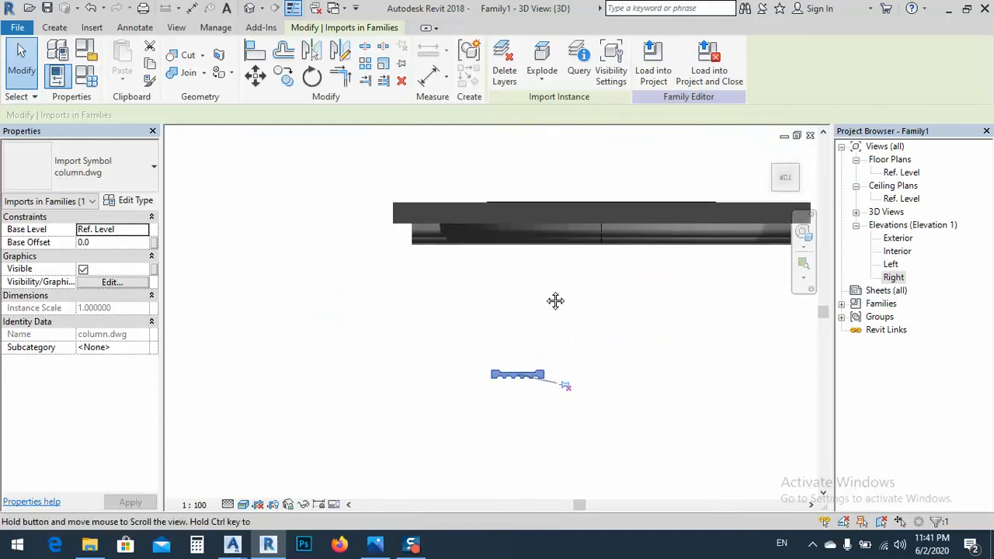
pyautogui.moveTo(501, 378); pyautogui.dragTo(422, 282)
pyautogui.keyDown('shift'); pyautogui.moveTo(448, 378); pyautogui.dragTo(469, 382, button='middle'); pyautogui.keyUp('shift')
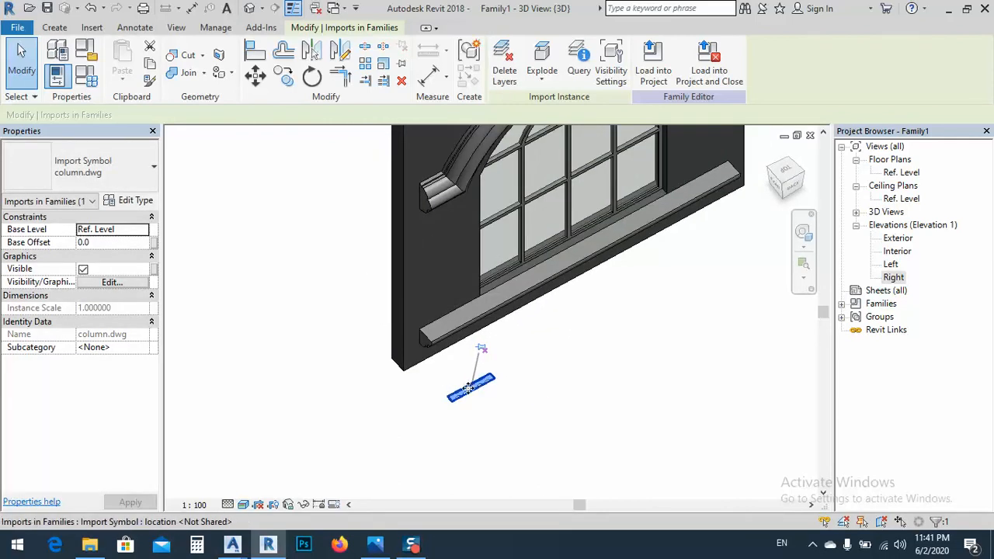
# Move the column profile closer to the wall, and raise it in the Exterior elevation to just above the sill's top
pyautogui.moveTo(469, 388); pyautogui.dragTo(451, 367)
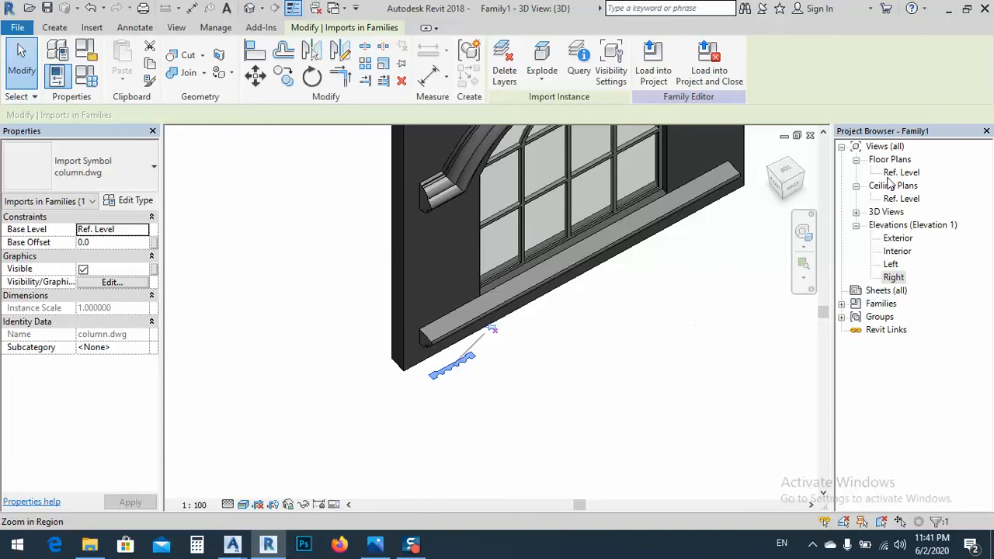
pyautogui.doubleClick(901, 240)
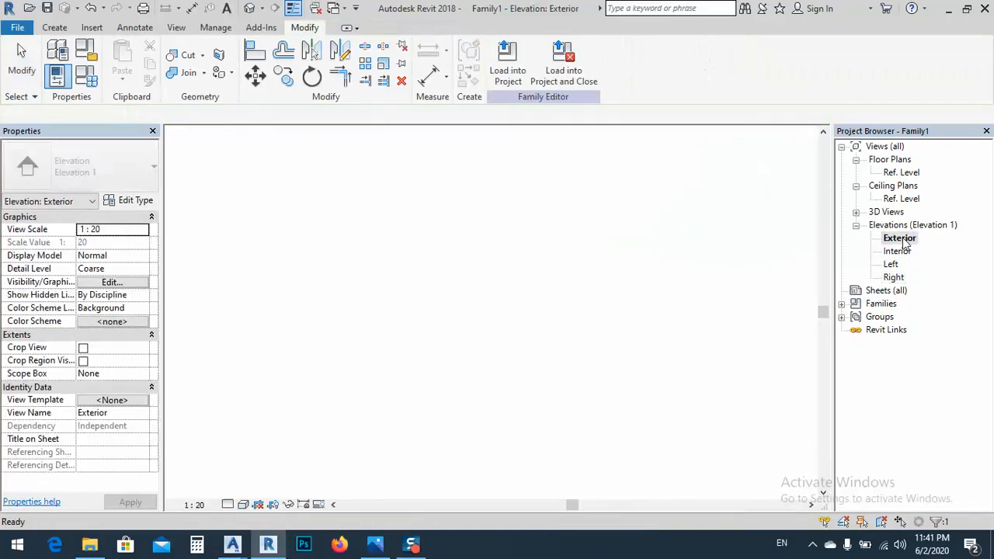
pyautogui.moveTo(504, 388); pyautogui.dragTo(517, 171, button='middle')
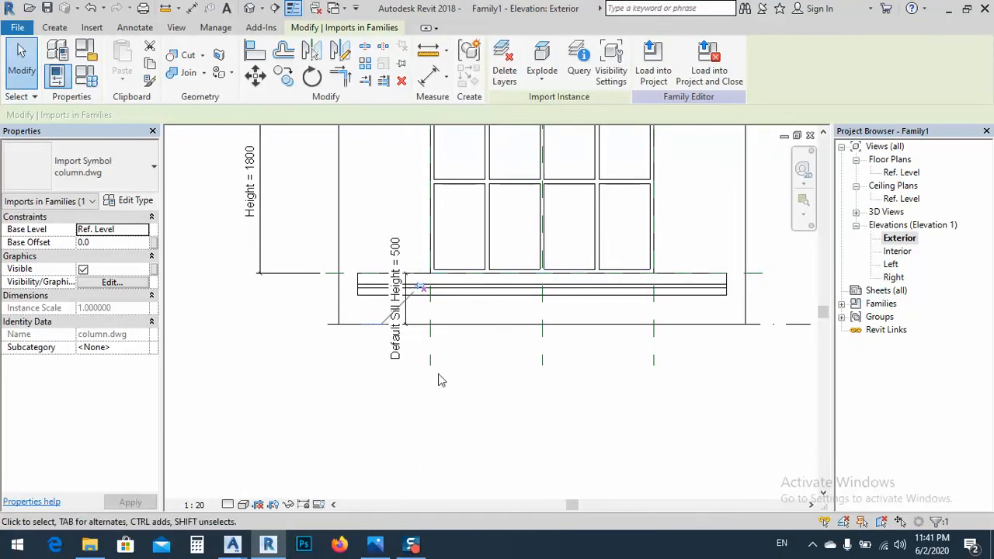
pyautogui.moveTo(379, 305); pyautogui.dragTo(369, 284)
pyautogui.scroll(5, 365, 273)
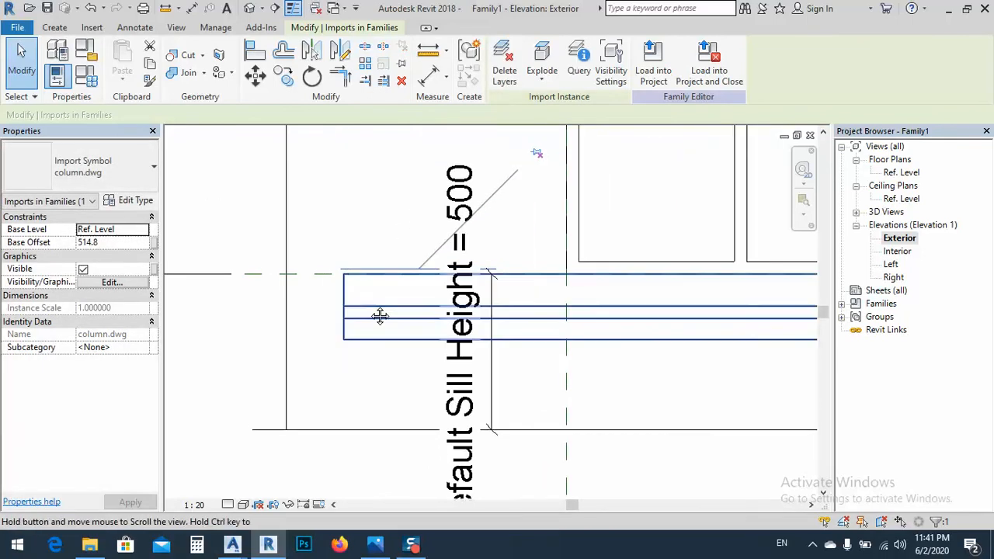
pyautogui.scroll(-5, 377, 287)
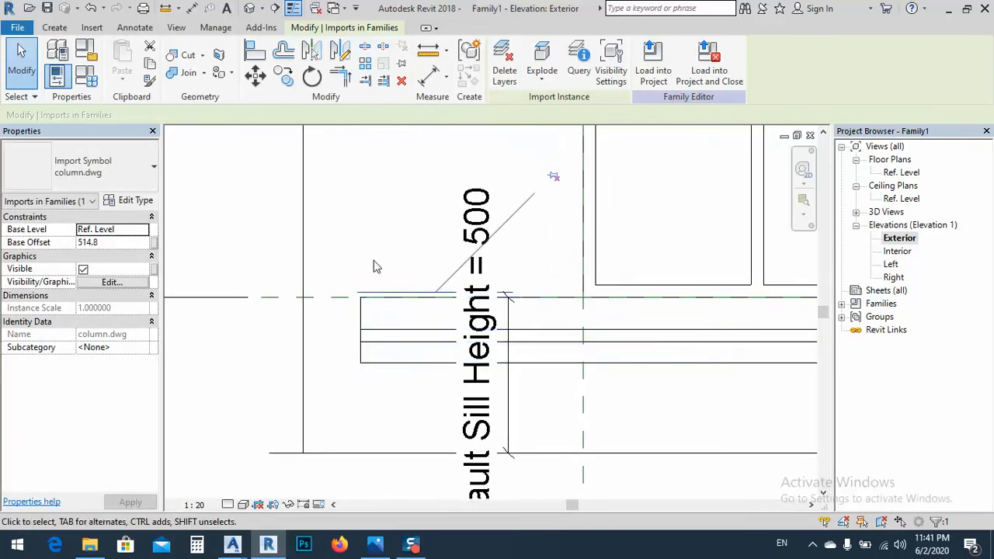
# In the 3D view, move the raised column profile back against the wall face, over the left end of the sill
pyautogui.click(249, 8)
pyautogui.scroll(5, 446, 332)
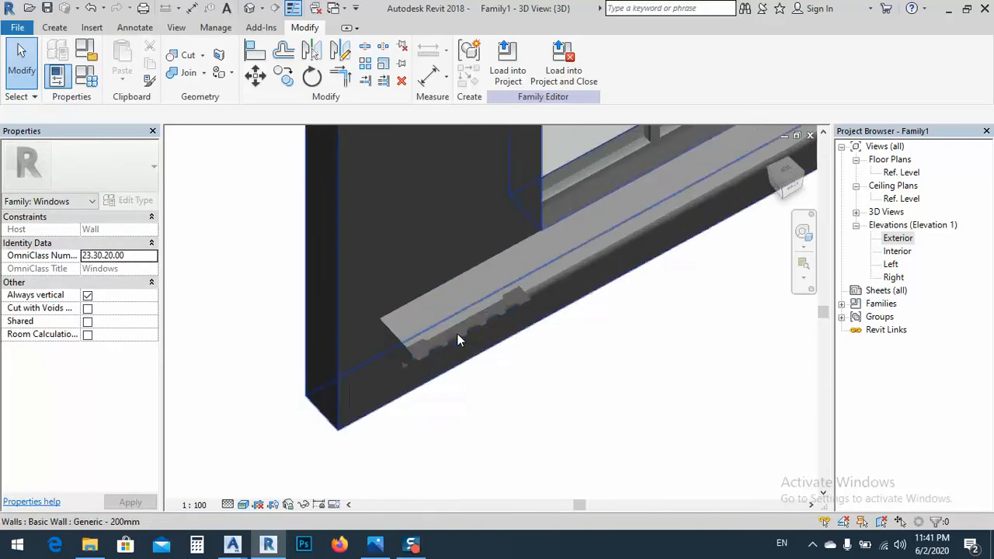
pyautogui.click(455, 336)
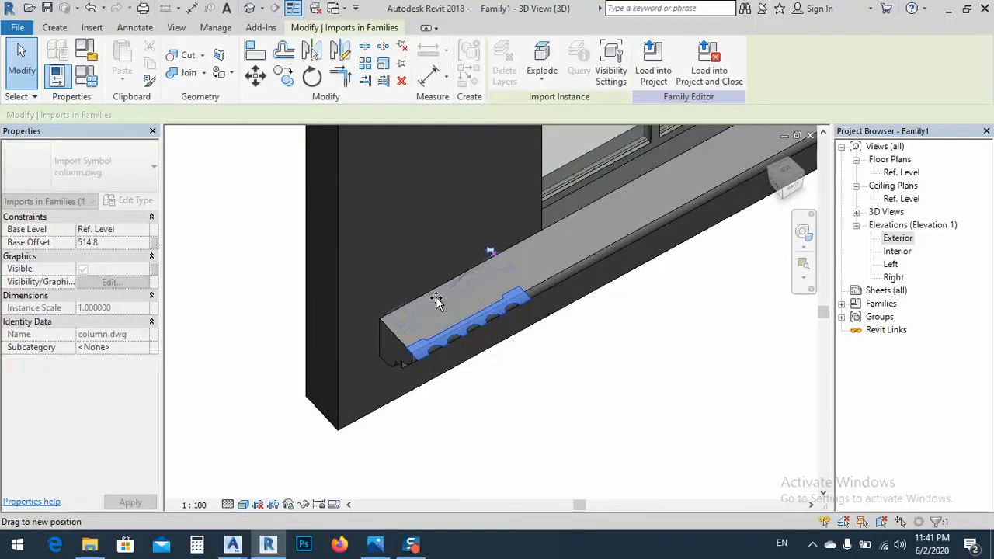
pyautogui.scroll(4, 412, 302)
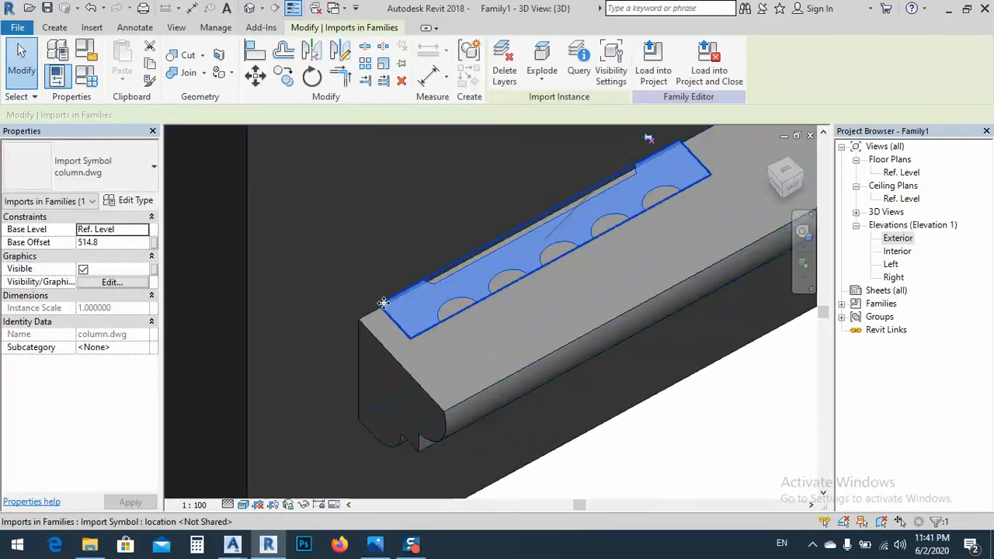
pyautogui.scroll(-3, 410, 317)
pyautogui.click(454, 378)
pyautogui.keyDown('shift'); pyautogui.moveTo(454, 378); pyautogui.dragTo(325, 381, button='middle'); pyautogui.keyUp('shift')
pyautogui.moveTo(521, 412); pyautogui.dragTo(420, 486, button='middle')
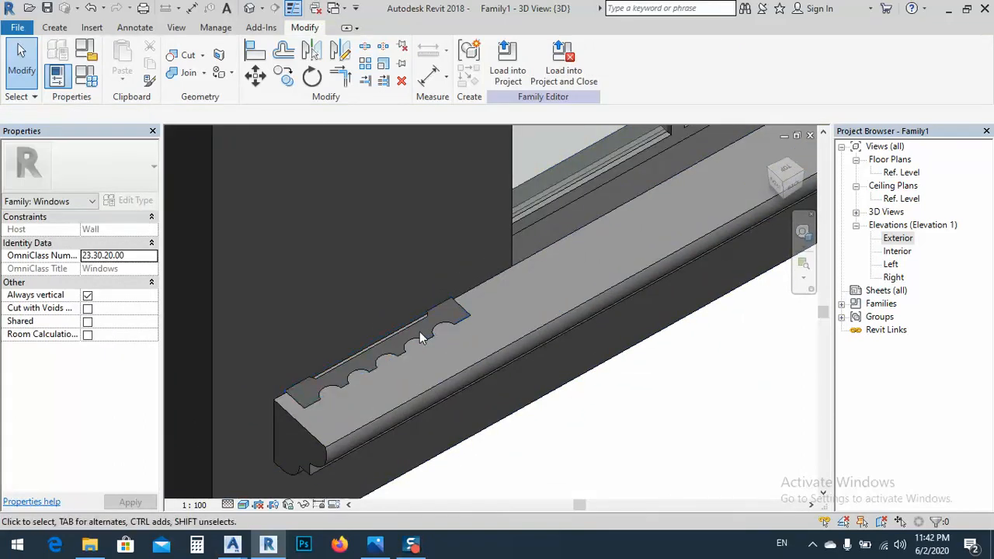
# Slide the column profile along the sill toward the window opening, keeping it against the wall
pyautogui.click(447, 321)
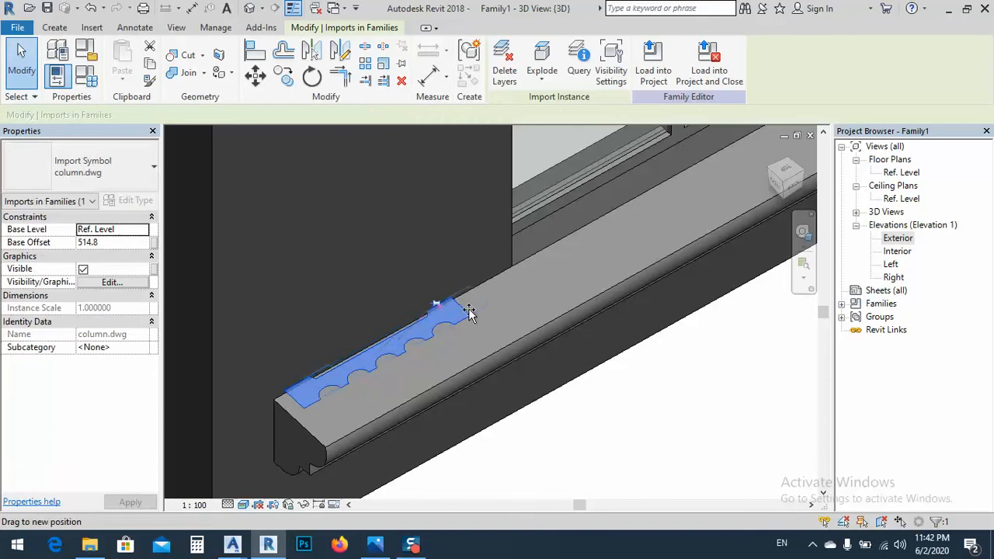
pyautogui.moveTo(491, 300); pyautogui.dragTo(491, 300)
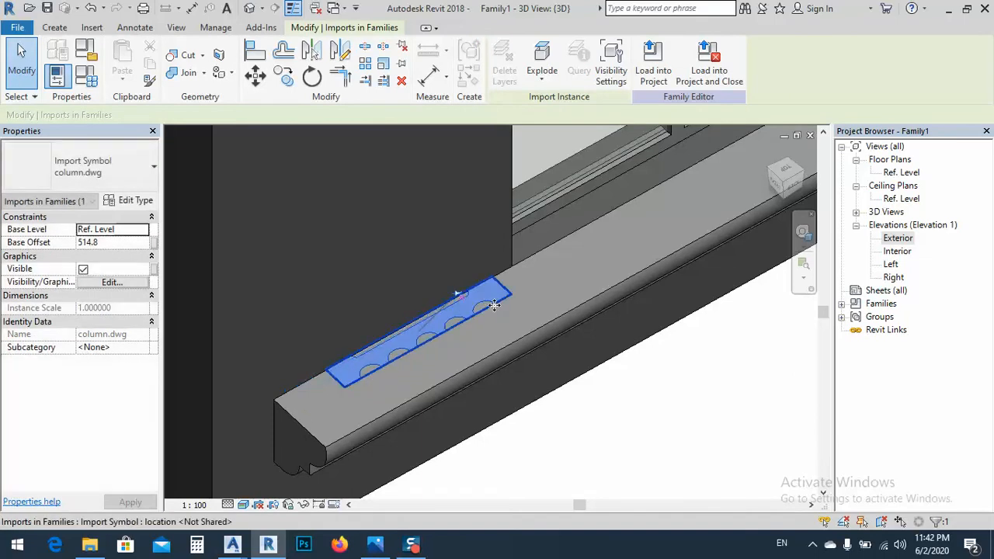
pyautogui.click(598, 426)
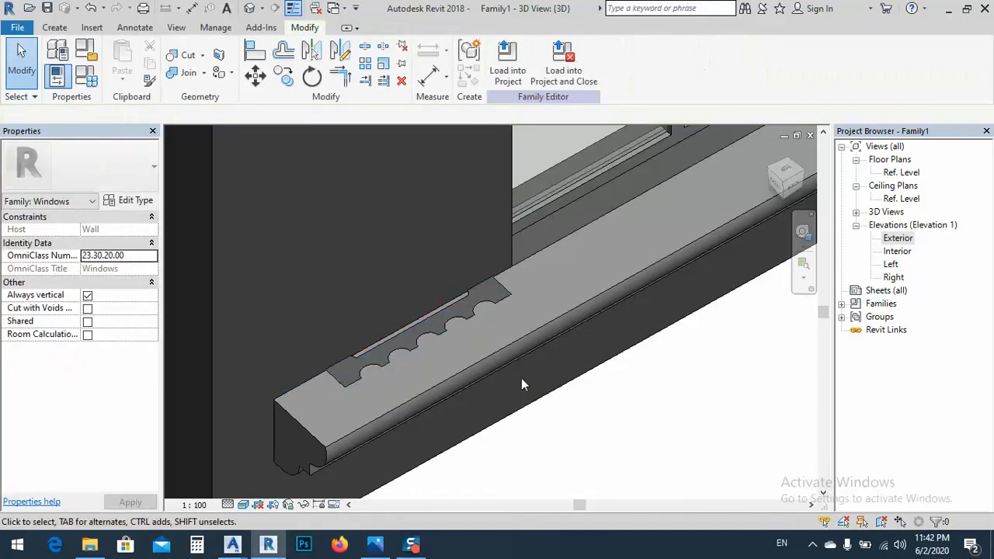
# Align the imported column profile with the sill's top face
pyautogui.click(255, 51)
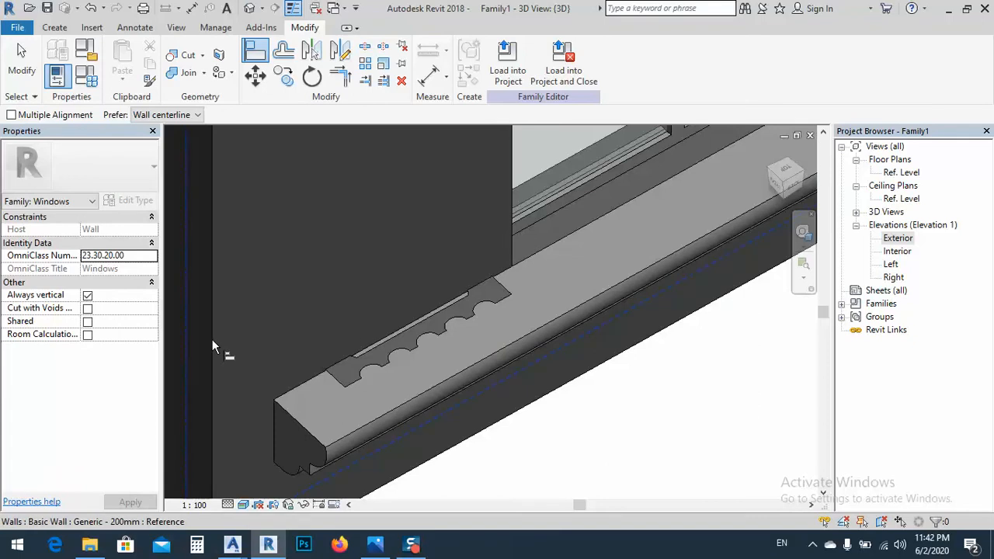
pyautogui.moveTo(213, 348); pyautogui.dragTo(376, 438, button='middle')
pyautogui.scroll(-2, 376, 438)
pyautogui.scroll(1, 579, 226)
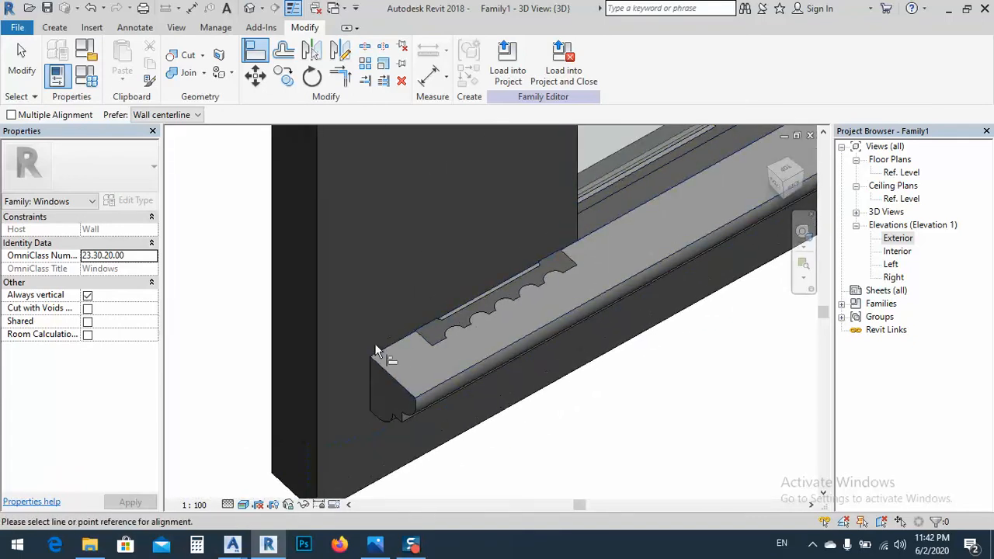
pyautogui.scroll(3, 413, 328)
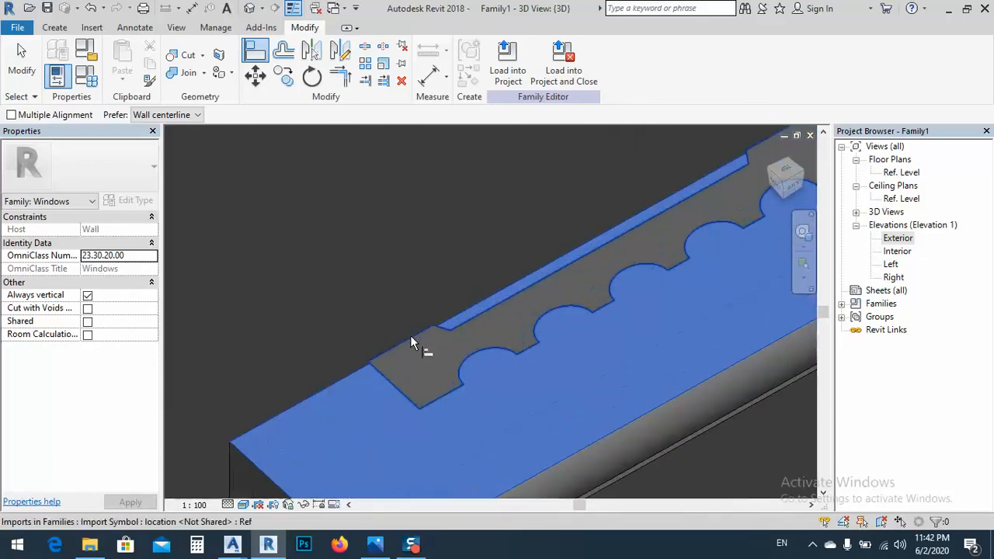
pyautogui.keyDown('shift'); pyautogui.moveTo(411, 343); pyautogui.dragTo(443, 327, button='middle'); pyautogui.keyUp('shift')
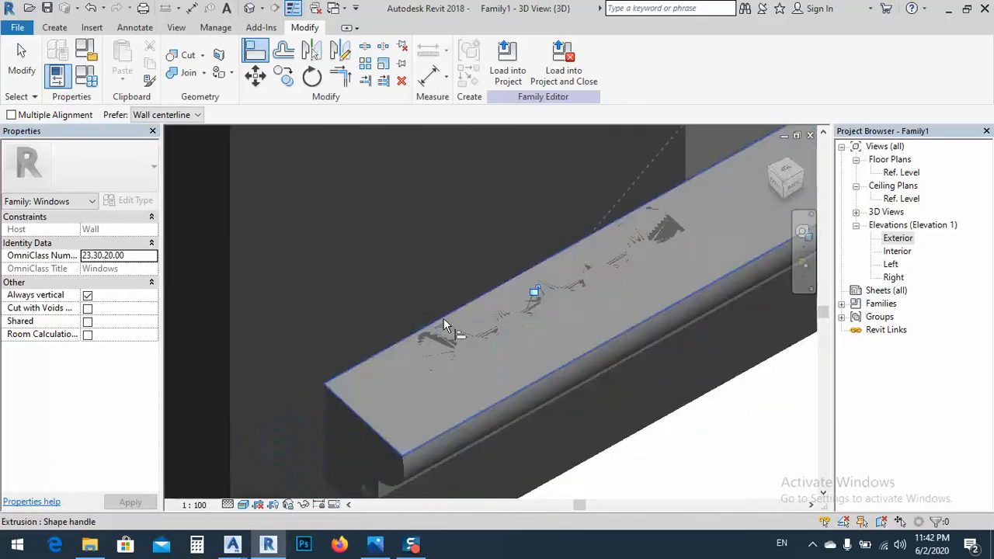
pyautogui.click(442, 320)
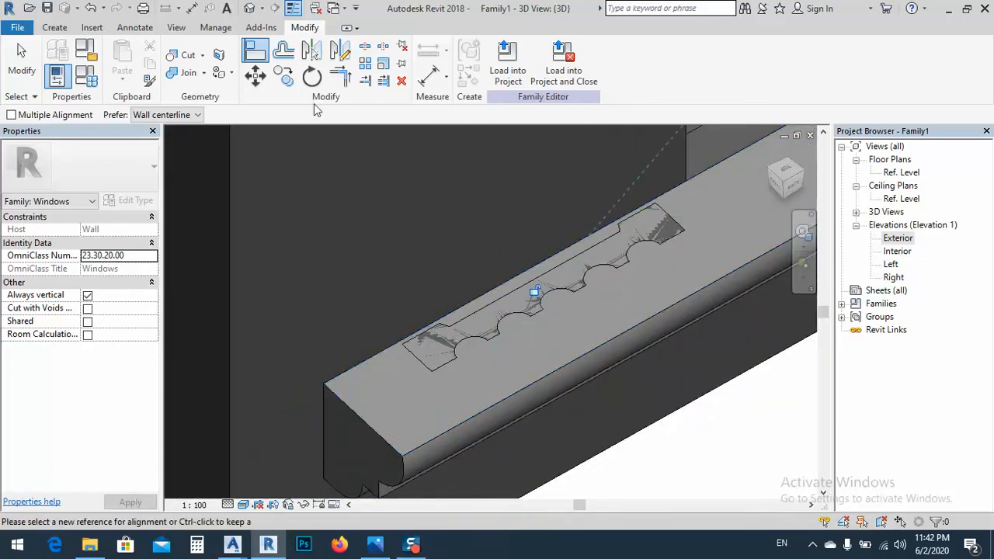
pyautogui.press('Escape')
pyautogui.press('Escape')
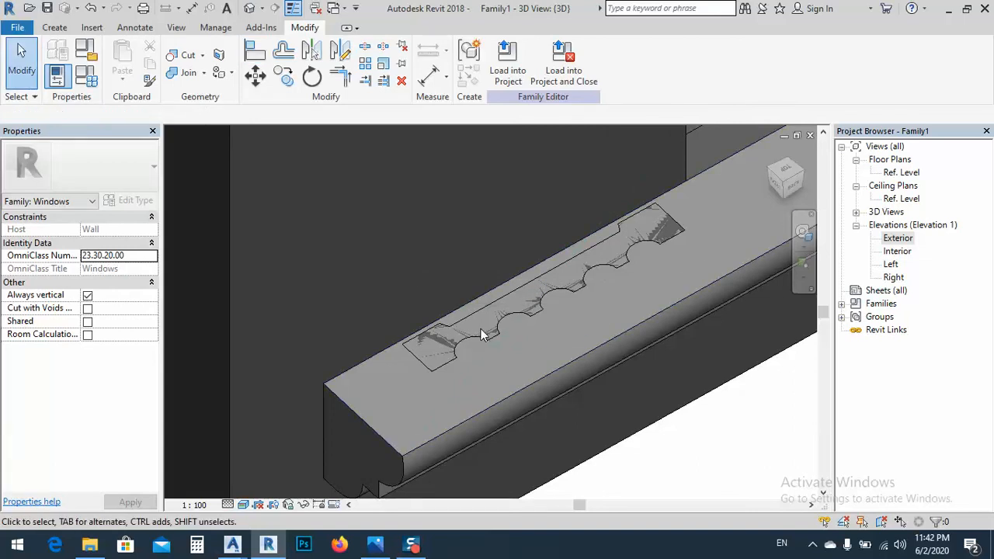
# Try to sketch an extrusion by picking the column profile's lines in the 3D view, keeping Extrusion as the work plane
pyautogui.click(469, 320)
pyautogui.scroll(-3, 468, 325)
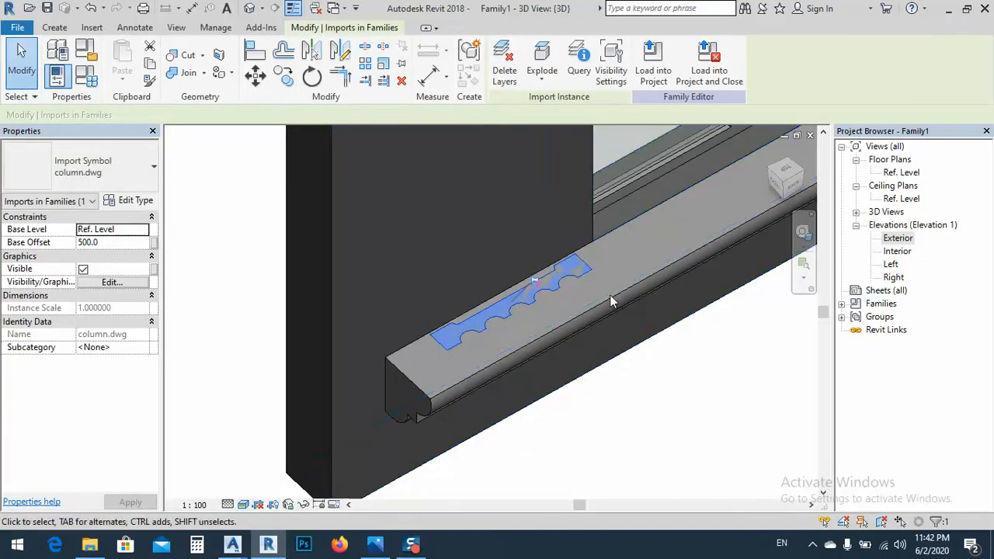
pyautogui.moveTo(536, 323); pyautogui.dragTo(411, 342, button='middle')
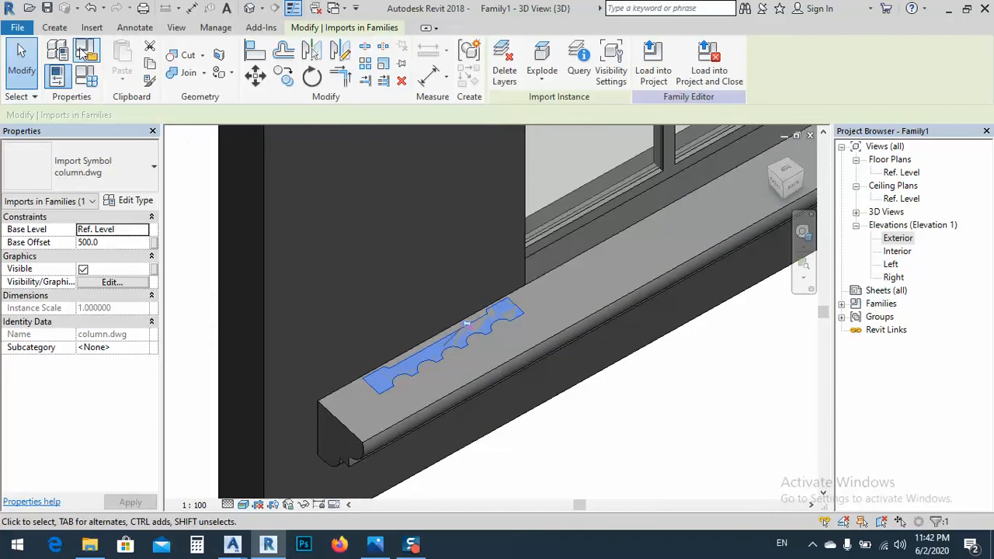
pyautogui.click(54, 27)
pyautogui.click(129, 68)
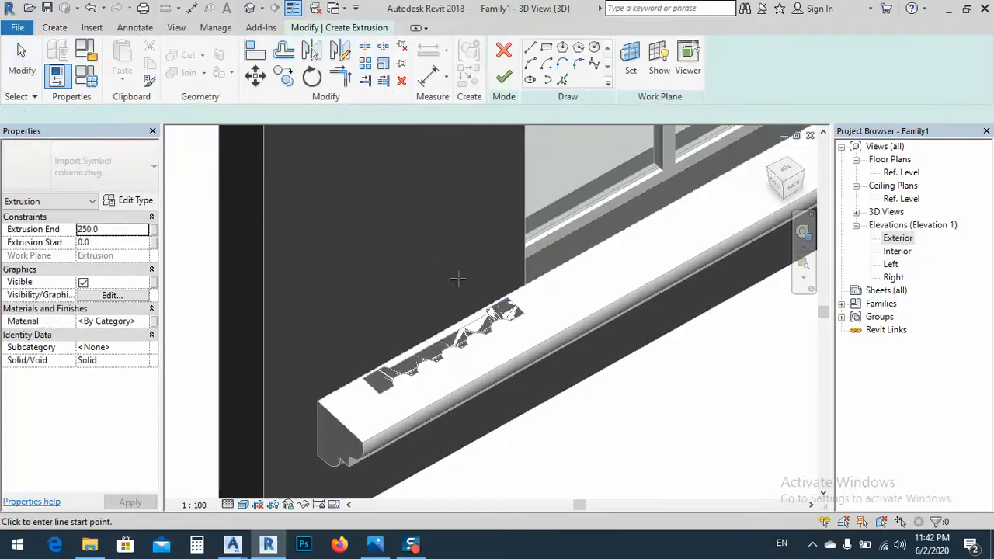
pyautogui.click(563, 81)
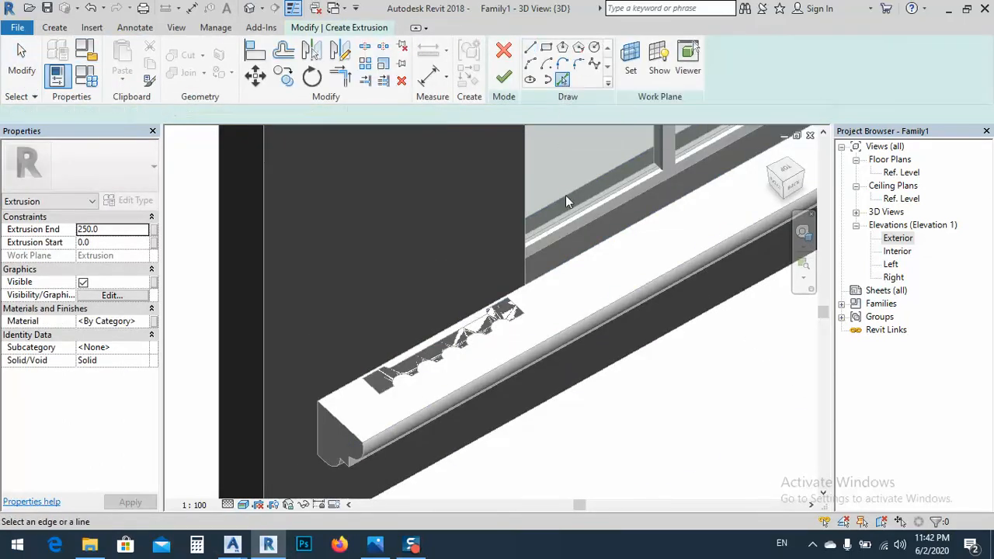
pyautogui.scroll(3, 478, 312)
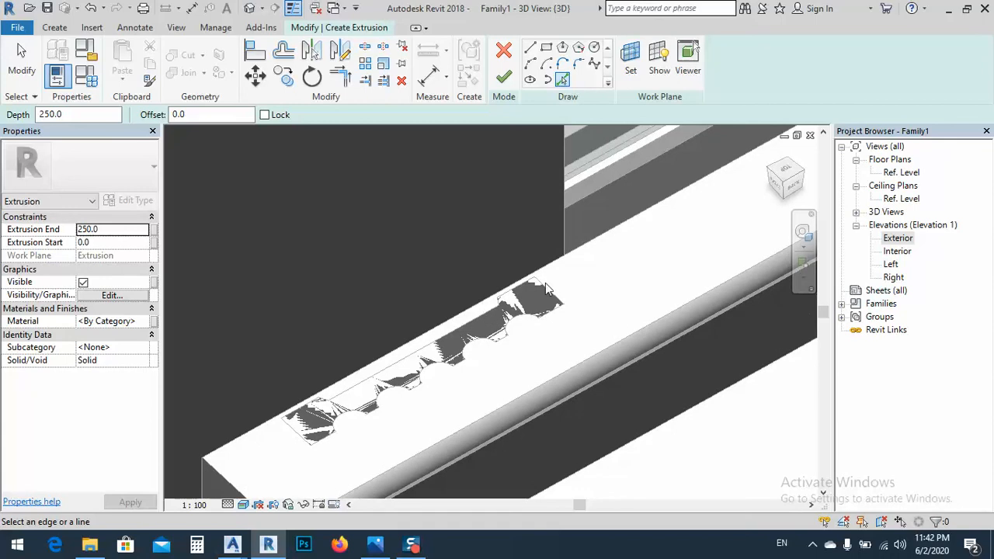
pyautogui.scroll(3, 548, 311)
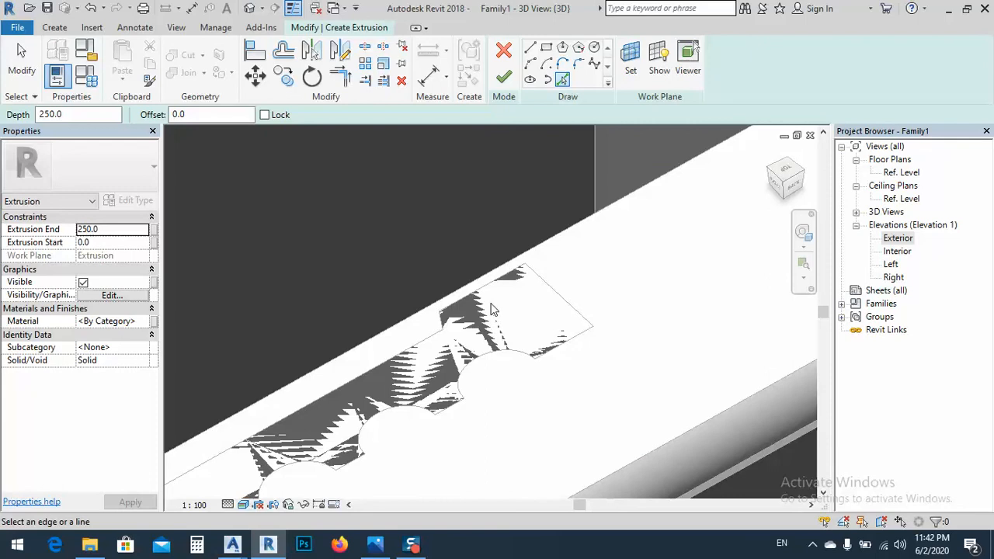
pyautogui.press('Escape')
pyautogui.scroll(-5, 556, 269)
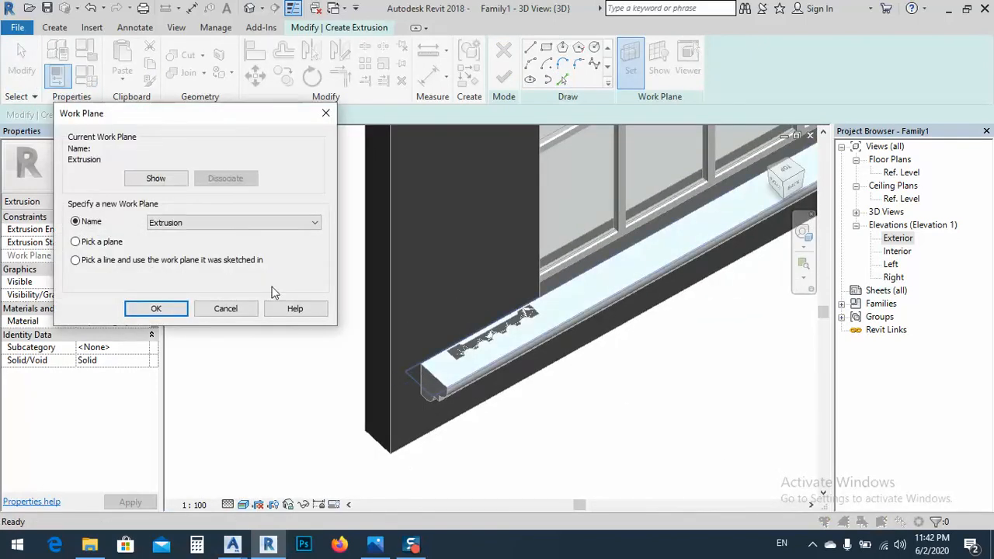
pyautogui.click(156, 309)
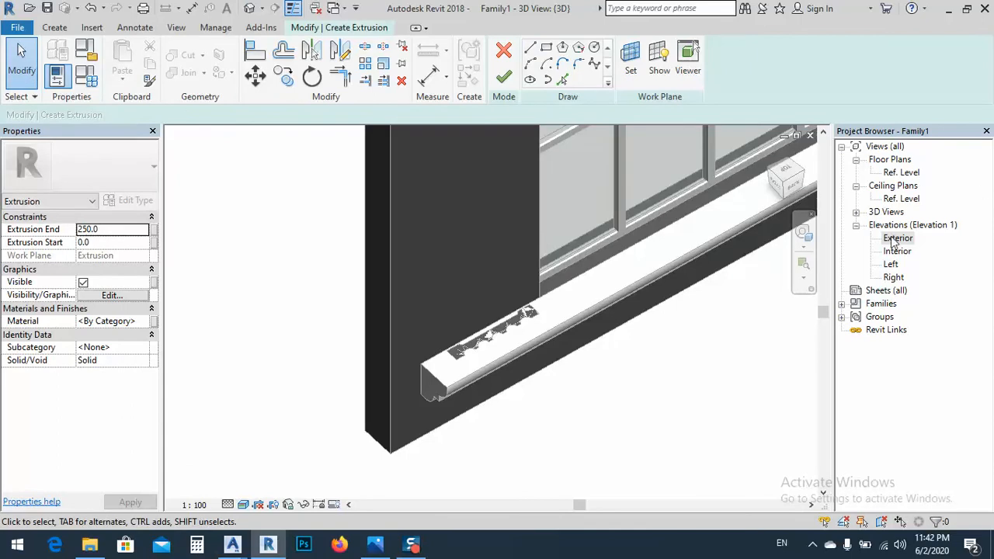
# Try to pick the column profile's lines from the top 3D view in wireframe, and discard the extrusion sketch
pyautogui.click(785, 170)
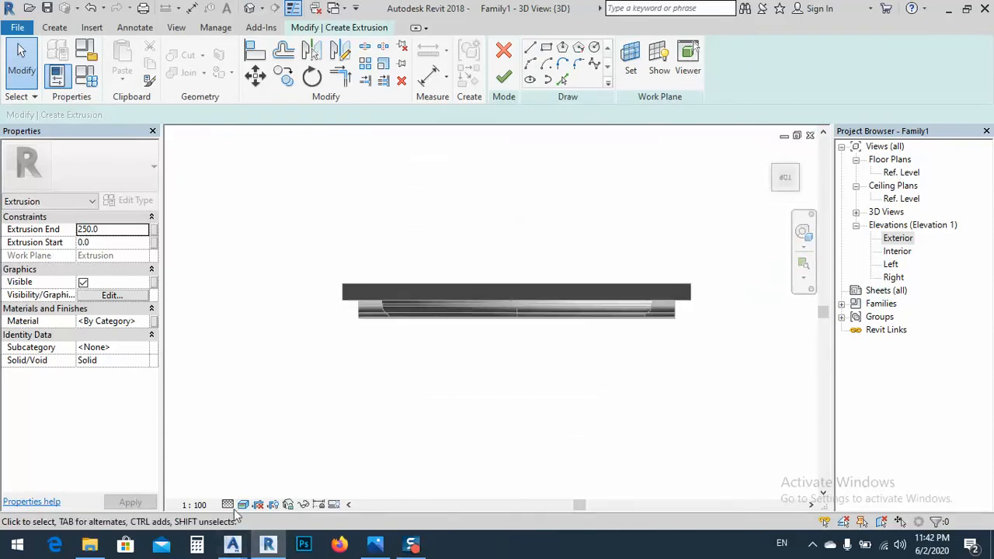
pyautogui.click(243, 505)
pyautogui.click(267, 416)
pyautogui.scroll(3, 399, 321)
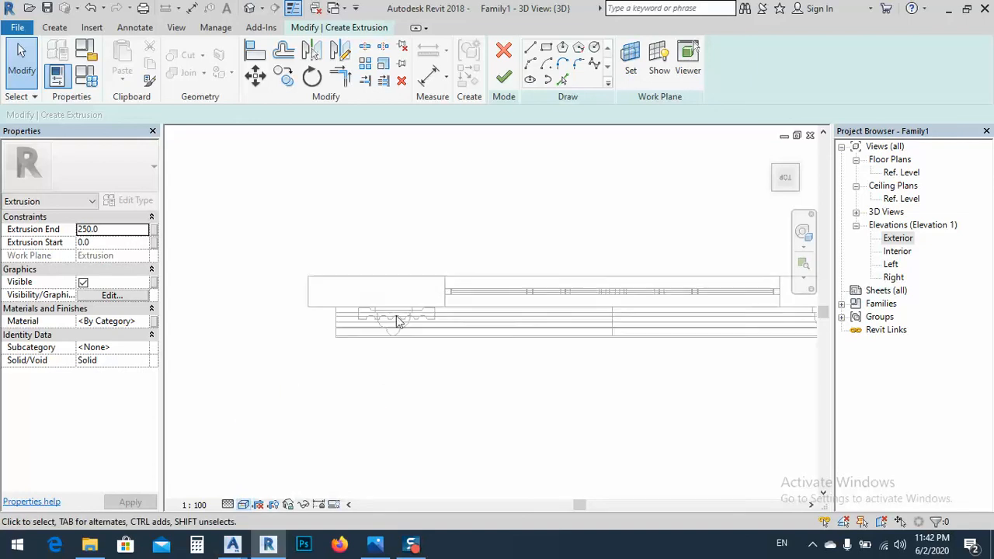
pyautogui.scroll(2, 437, 319)
pyautogui.moveTo(438, 319); pyautogui.dragTo(484, 329, button='middle')
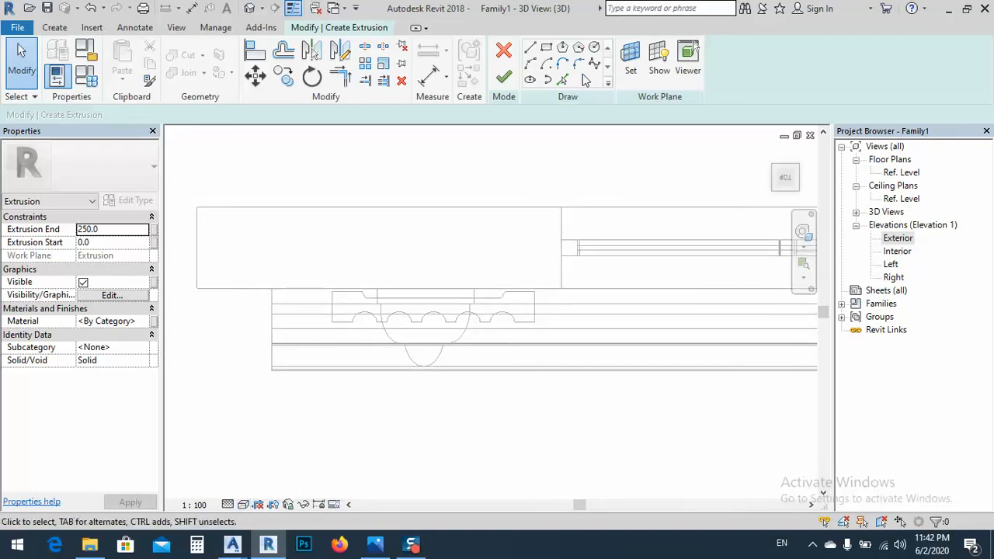
pyautogui.click(563, 81)
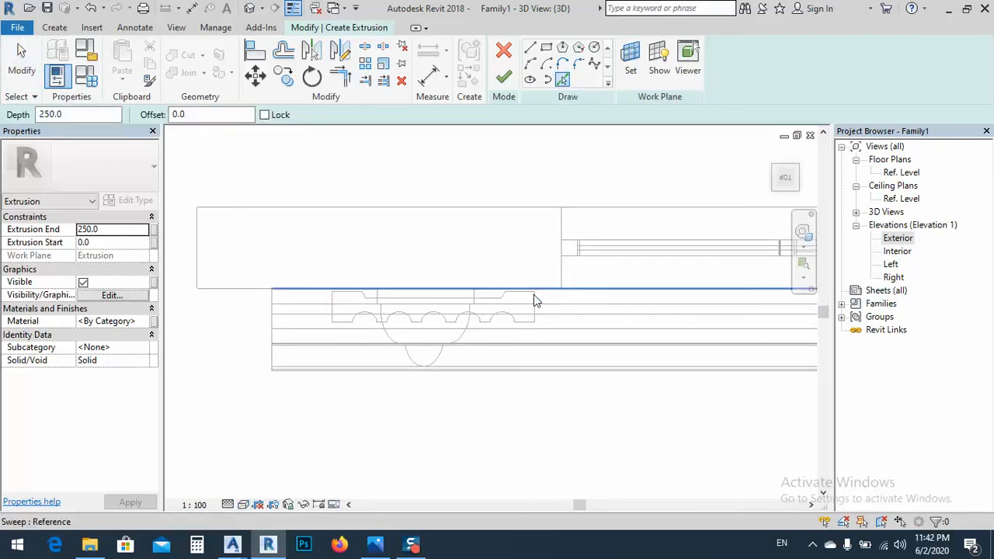
pyautogui.scroll(2, 534, 296)
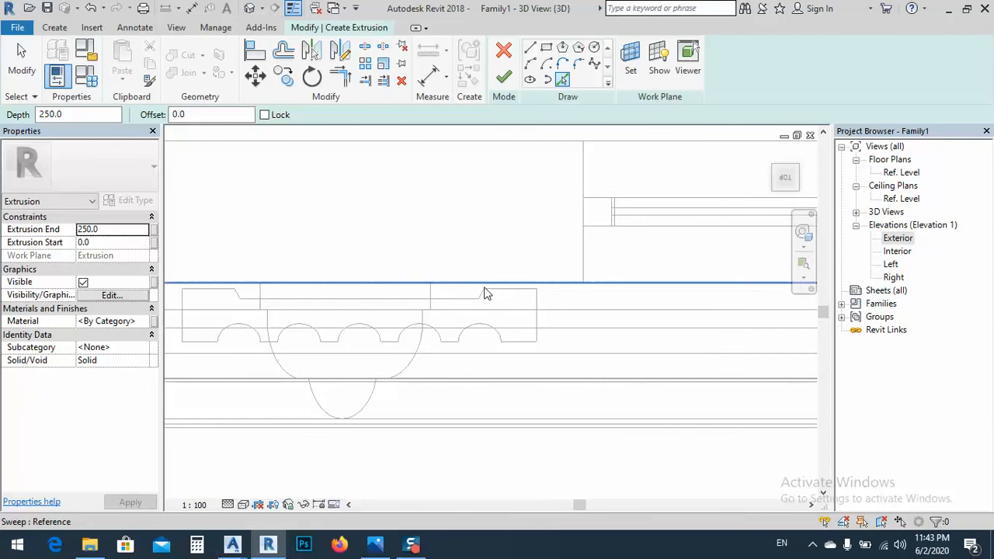
pyautogui.moveTo(476, 303); pyautogui.dragTo(632, 313, button='middle')
pyautogui.press('Escape')
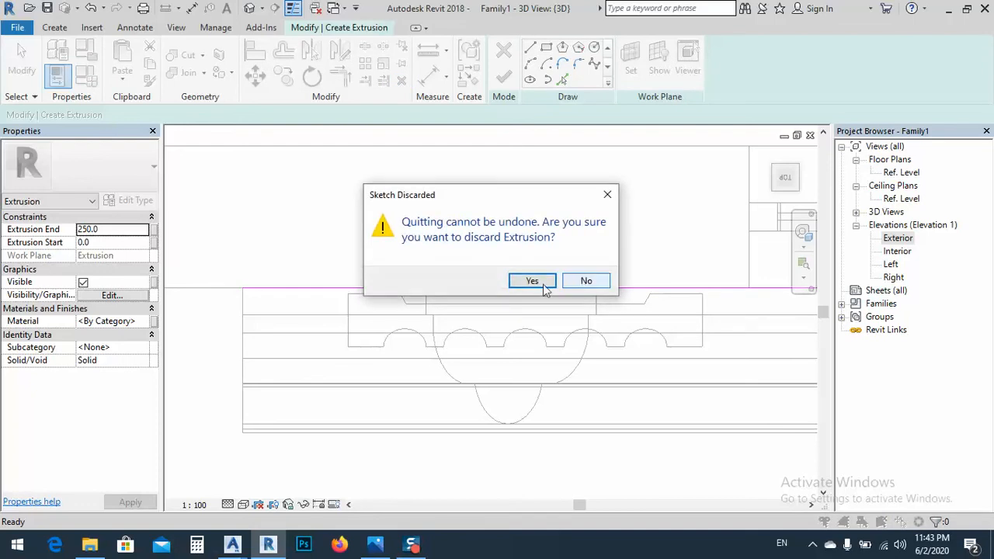
pyautogui.click(533, 281)
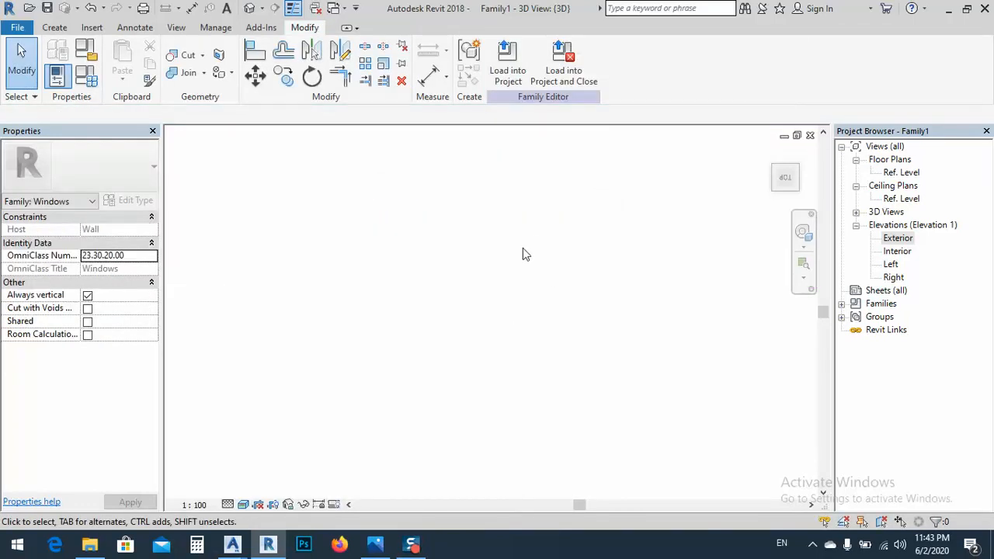
# Raise the imported column profile above the sill to a base offset of 640 in the Exterior elevation
pyautogui.moveTo(574, 370); pyautogui.dragTo(525, 281, button='middle')
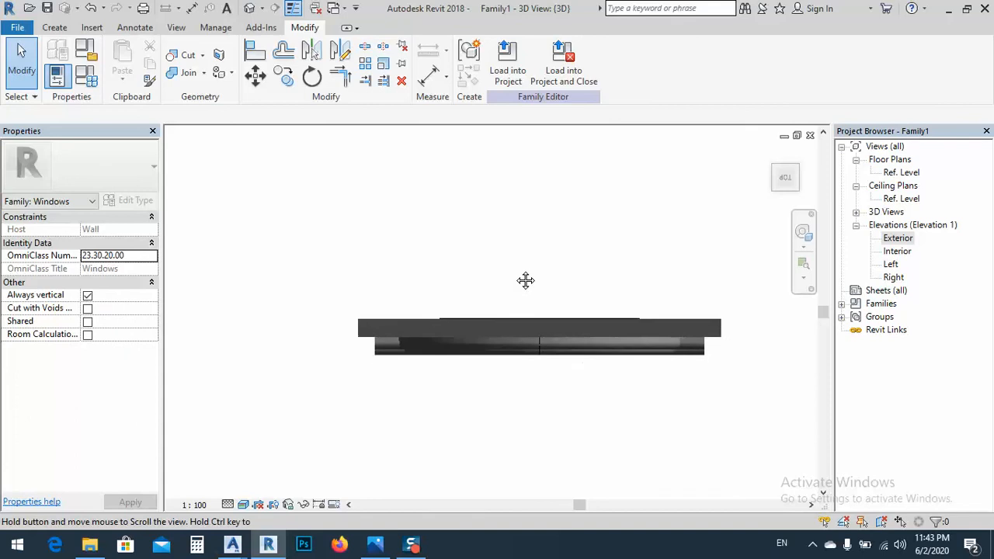
pyautogui.keyDown('shift'); pyautogui.moveTo(487, 386); pyautogui.dragTo(549, 258, button='middle'); pyautogui.keyUp('shift')
pyautogui.moveTo(525, 382); pyautogui.dragTo(574, 218, button='middle')
pyautogui.doubleClick(897, 238)
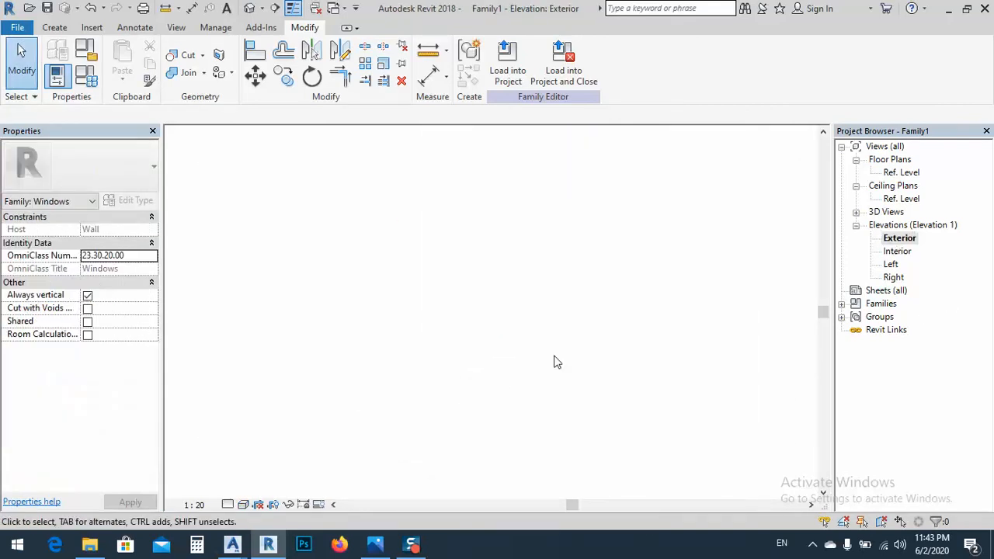
pyautogui.scroll(2, 465, 253)
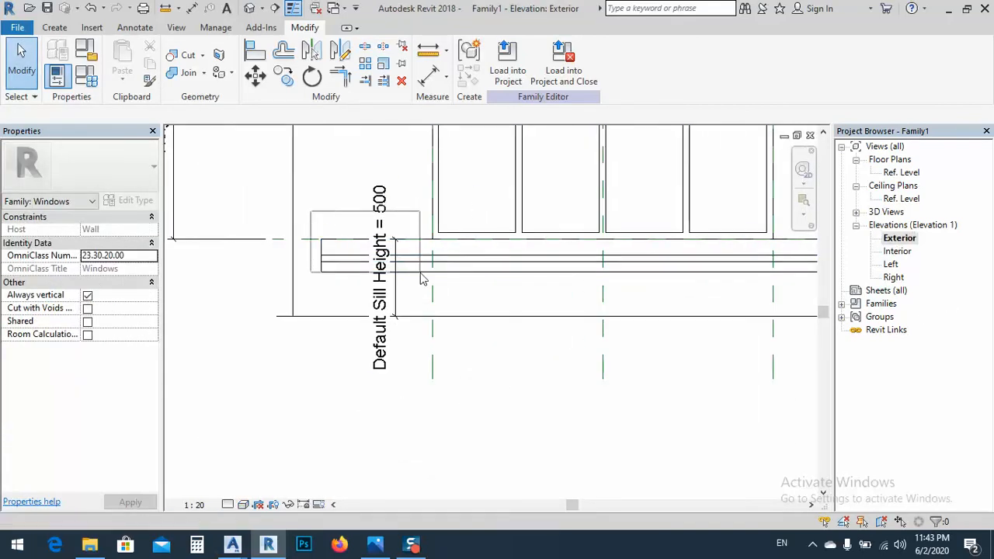
pyautogui.click(417, 204)
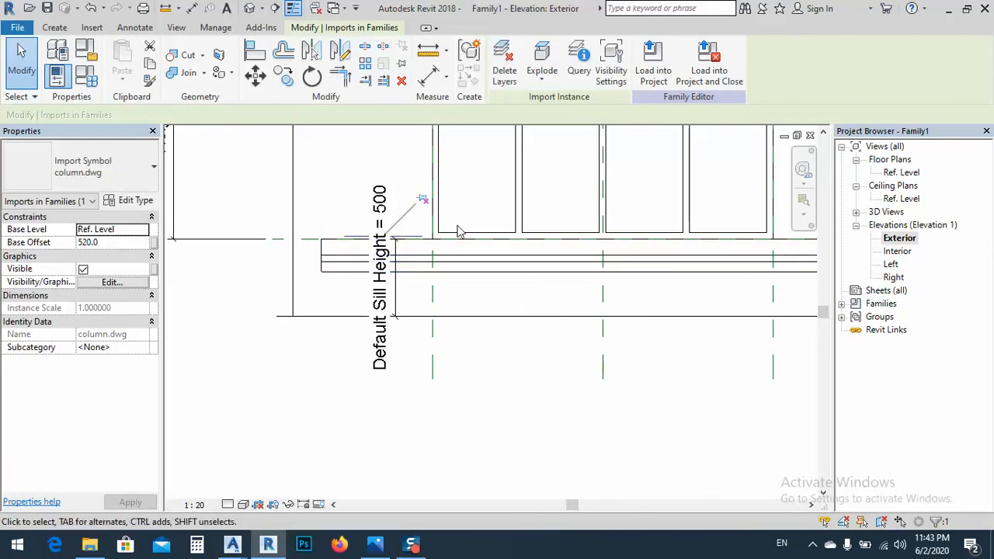
pyautogui.press('Up')
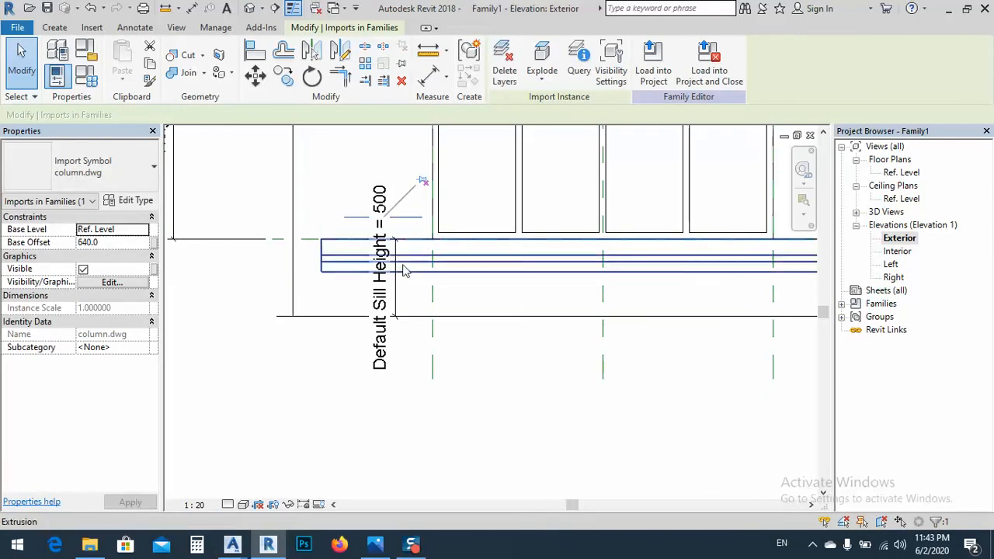
pyautogui.click(515, 420)
pyautogui.moveTo(416, 276); pyautogui.dragTo(456, 336, button='middle')
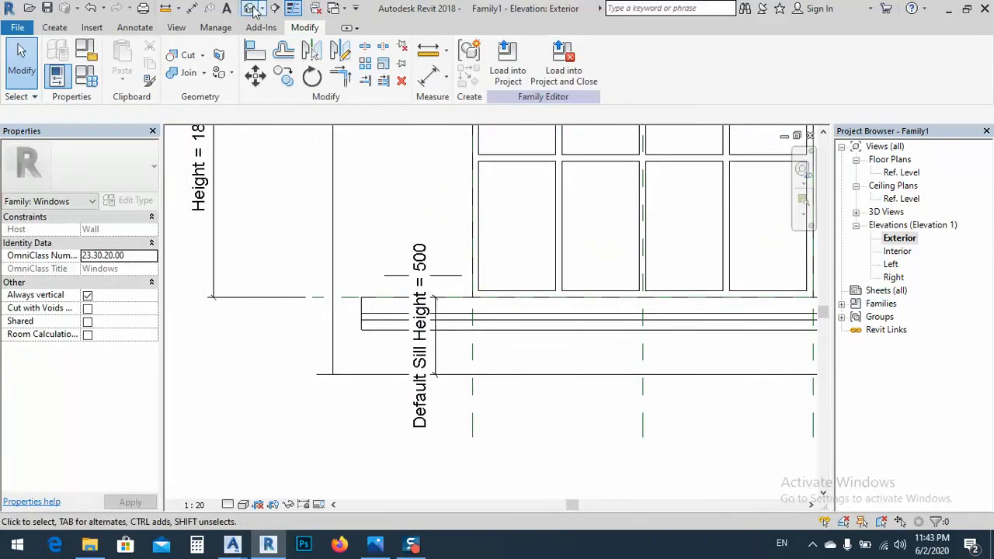
# Select the imported column profile in the 3D view and check the reference window photo in Photos
pyautogui.click(250, 9)
pyautogui.scroll(3, 475, 296)
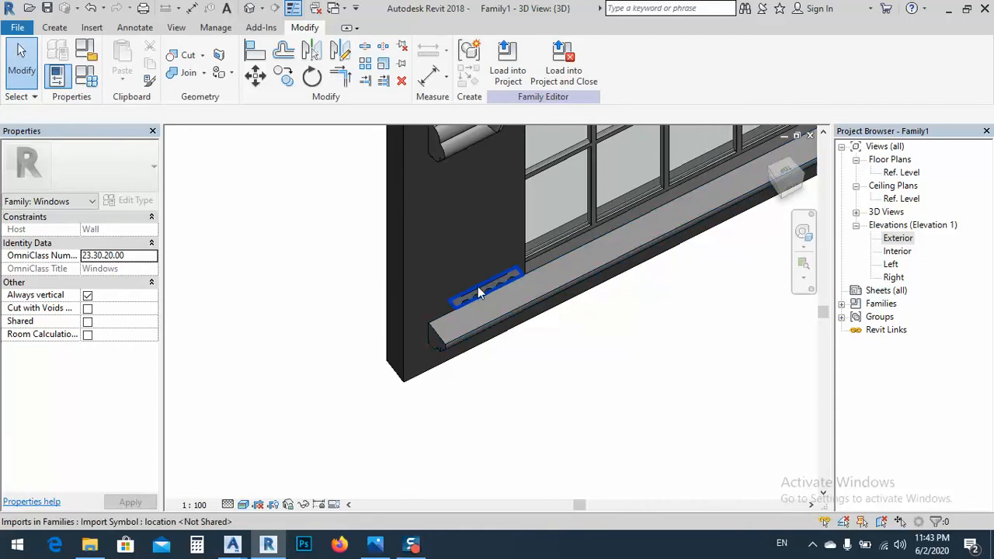
pyautogui.click(478, 286)
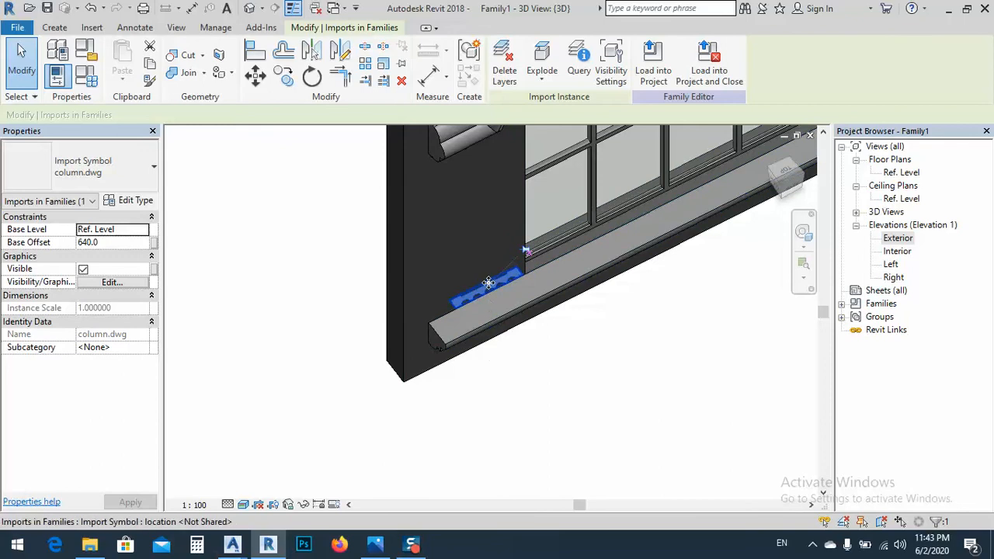
pyautogui.scroll(2, 490, 283)
pyautogui.click(114, 243)
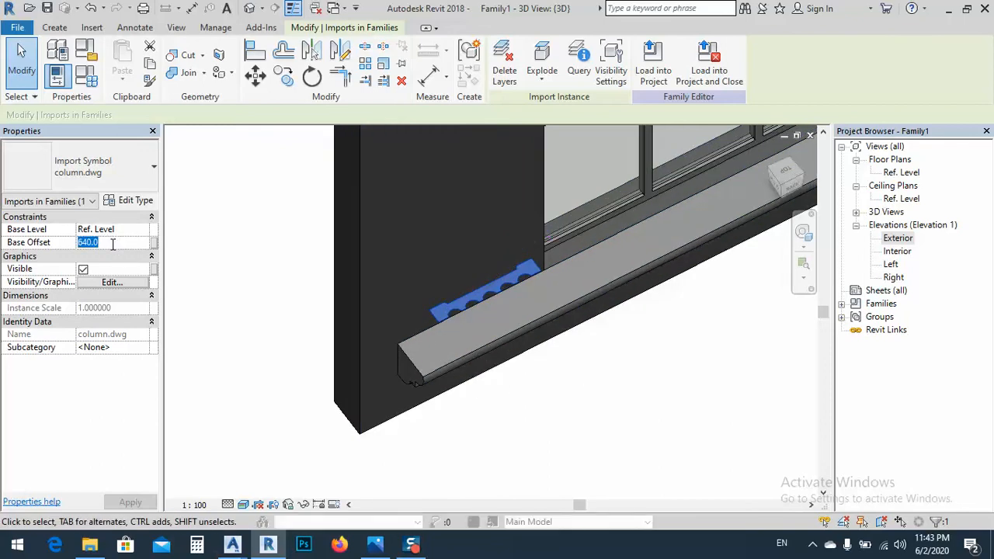
pyautogui.click(388, 546)
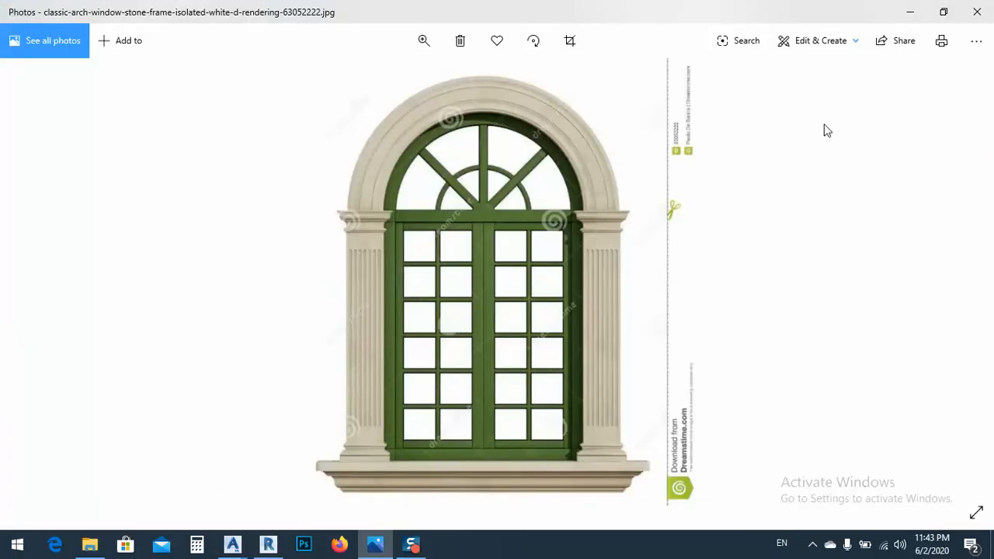
pyautogui.click(912, 14)
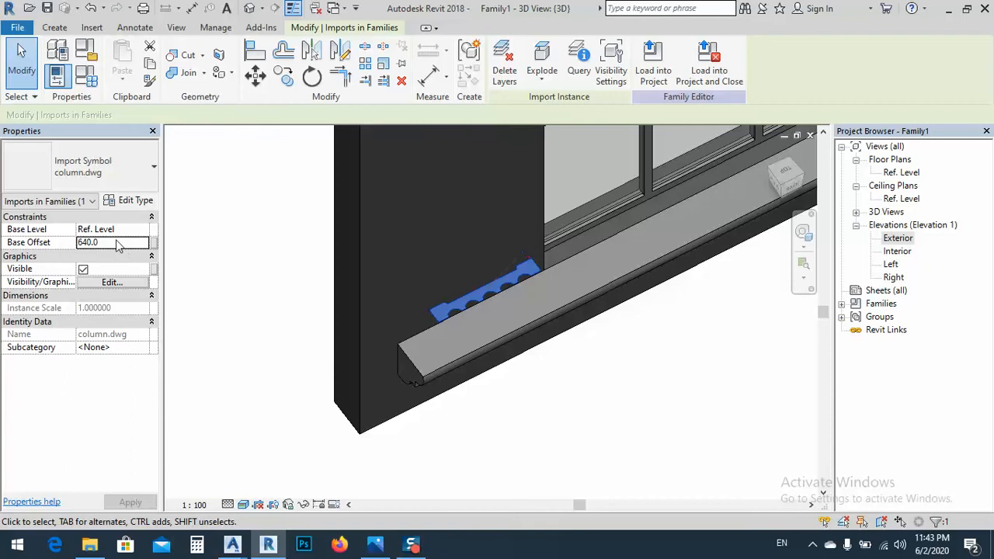
# Try a base offset of 400 for the imported column profile, and settle on 650
pyautogui.click(116, 242)
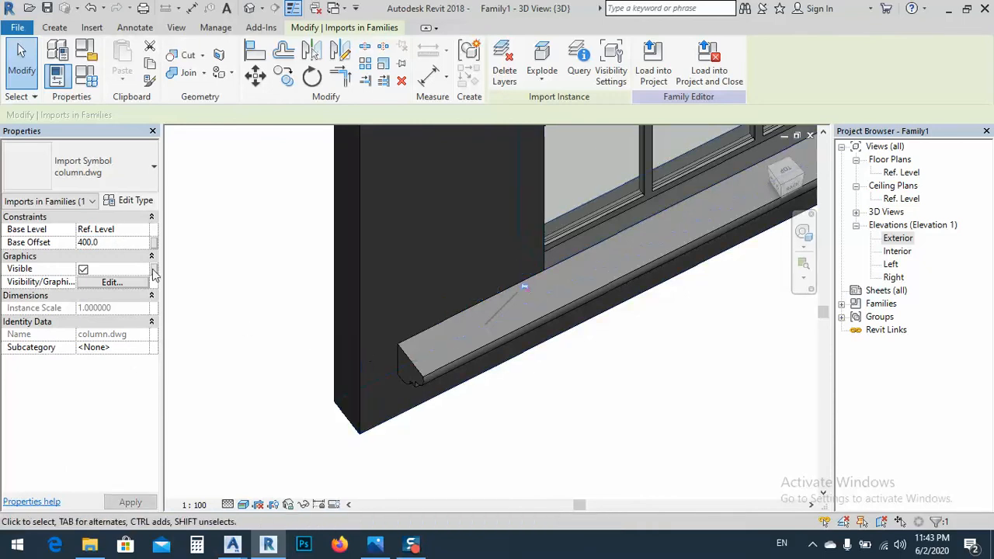
pyautogui.click(113, 243)
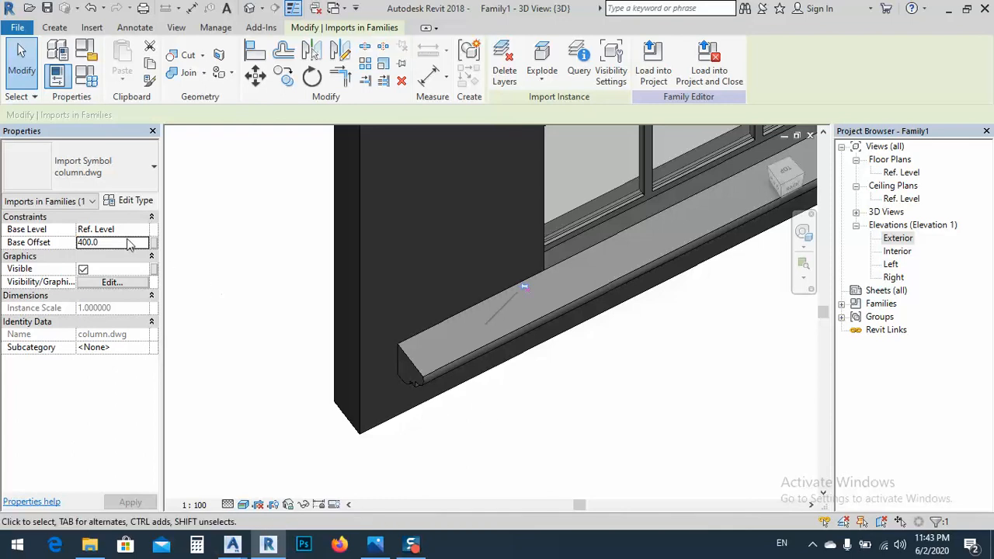
pyautogui.click(127, 241)
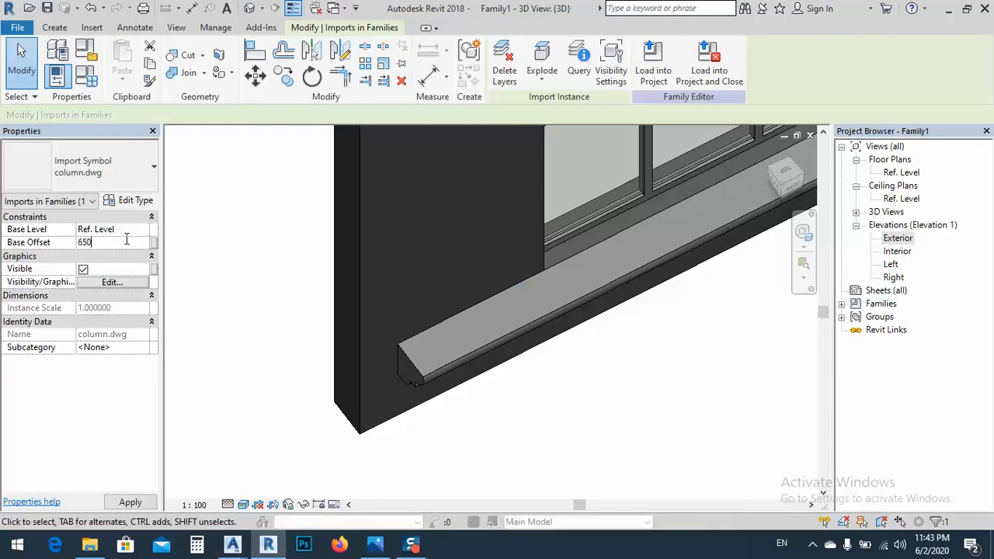
pyautogui.press('Return')
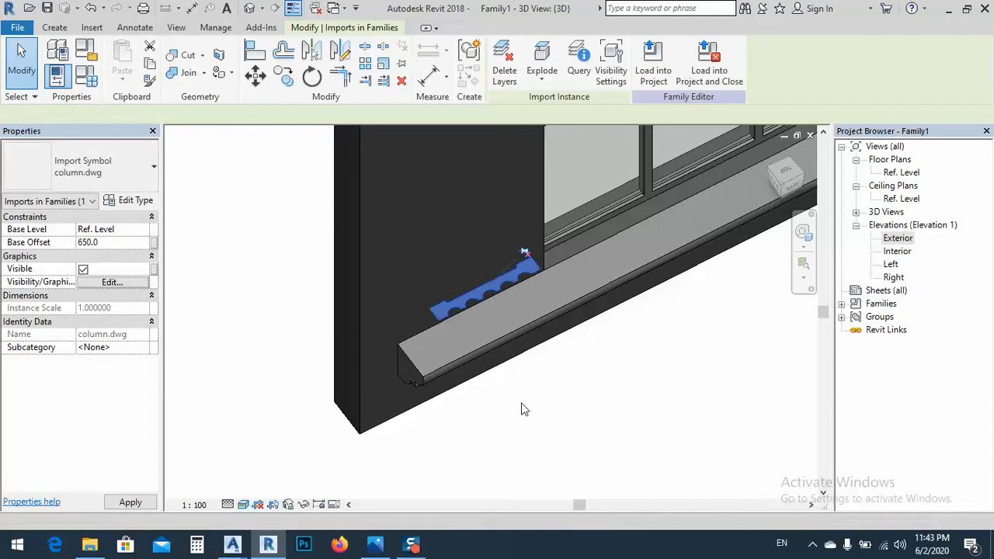
pyautogui.click(600, 422)
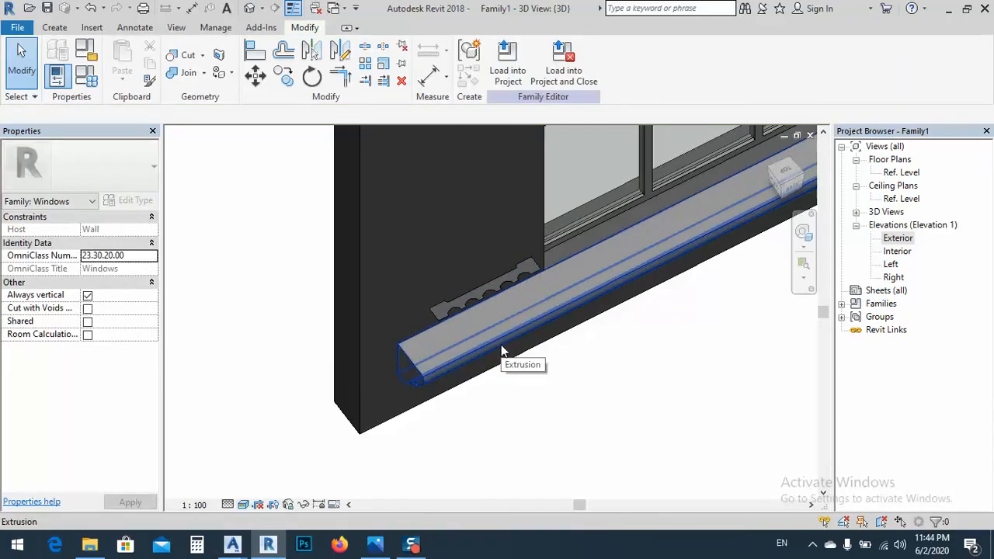
# Start an extrusion in the 3D view and try to trace the column profile's end edge with a line
pyautogui.keyDown('shift'); pyautogui.moveTo(483, 293); pyautogui.dragTo(464, 356, button='middle'); pyautogui.keyUp('shift')
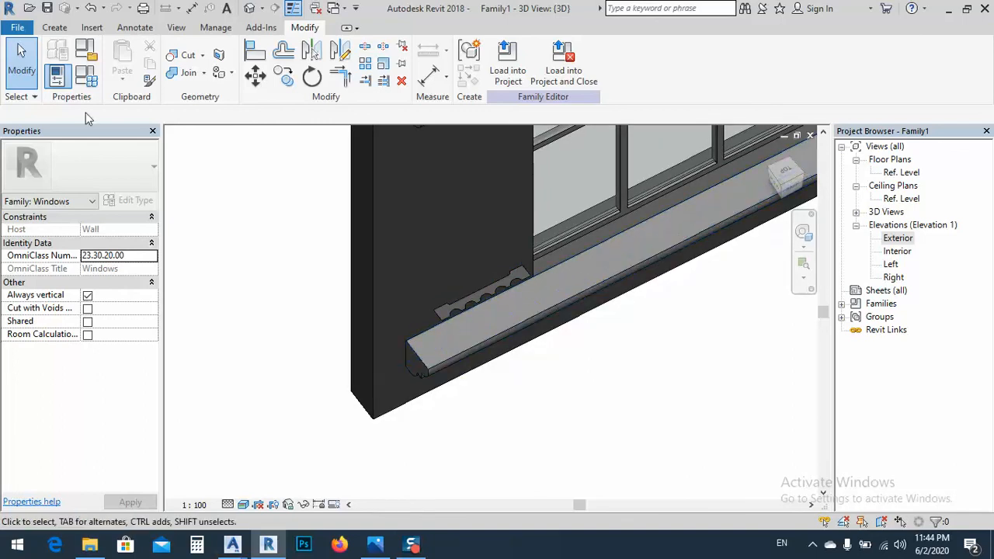
pyautogui.click(55, 28)
pyautogui.click(125, 58)
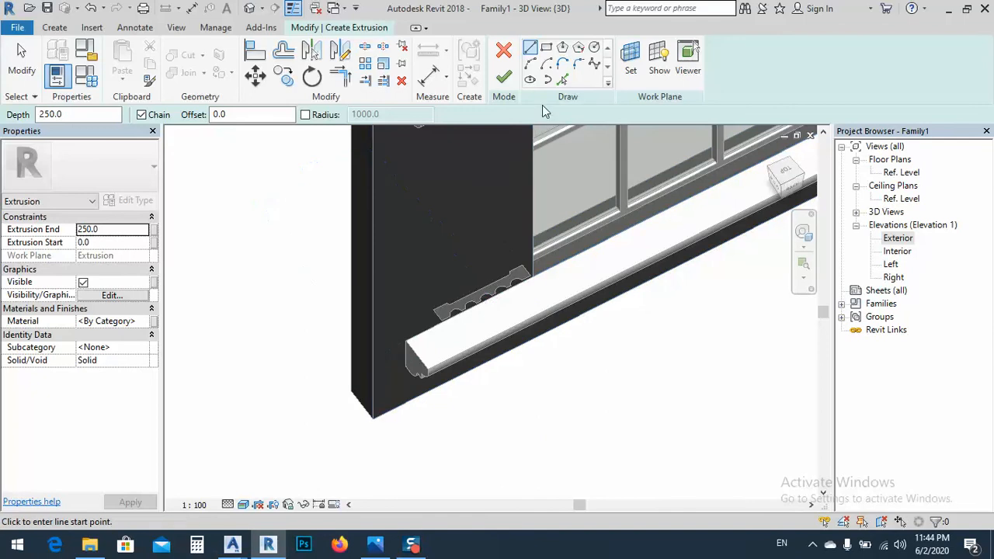
pyautogui.scroll(5, 546, 264)
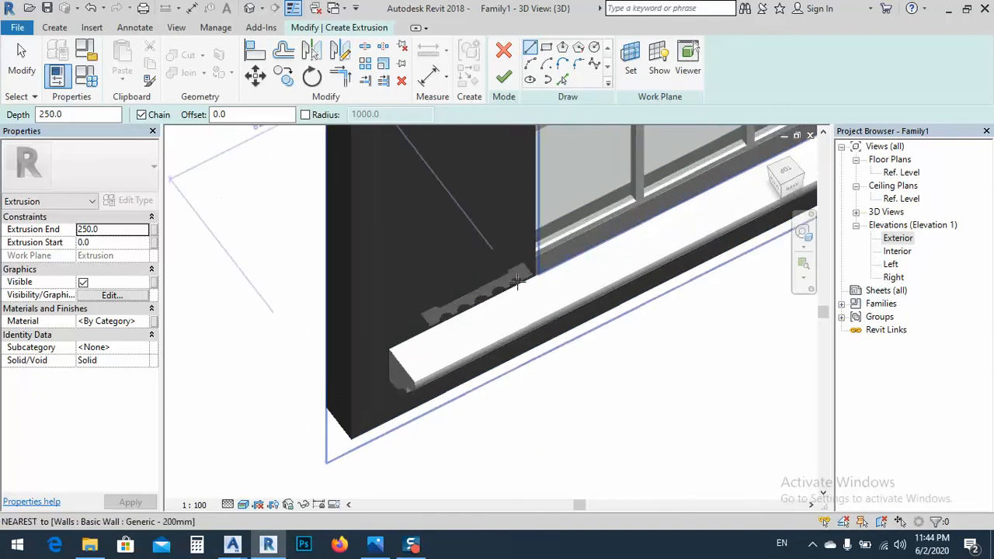
pyautogui.click(556, 226)
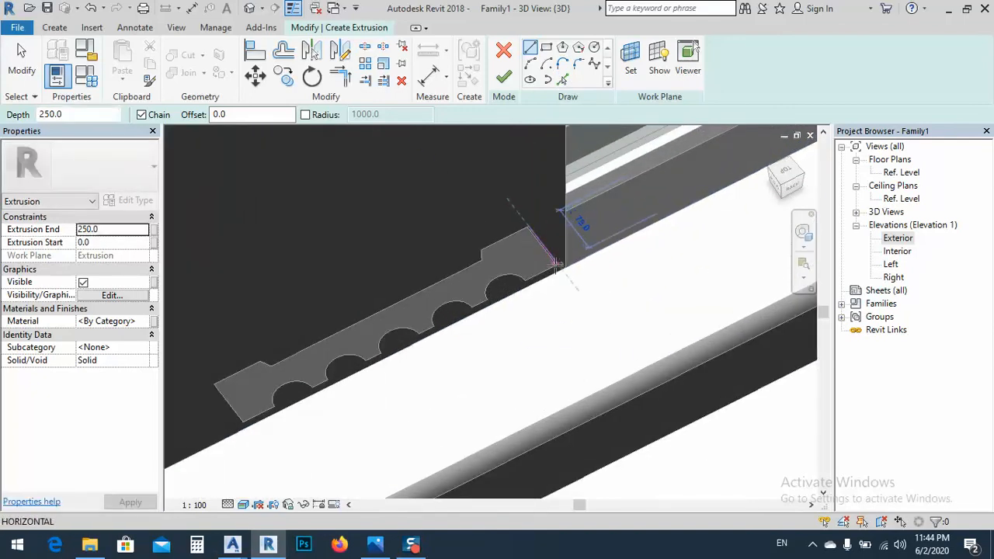
pyautogui.press('Escape')
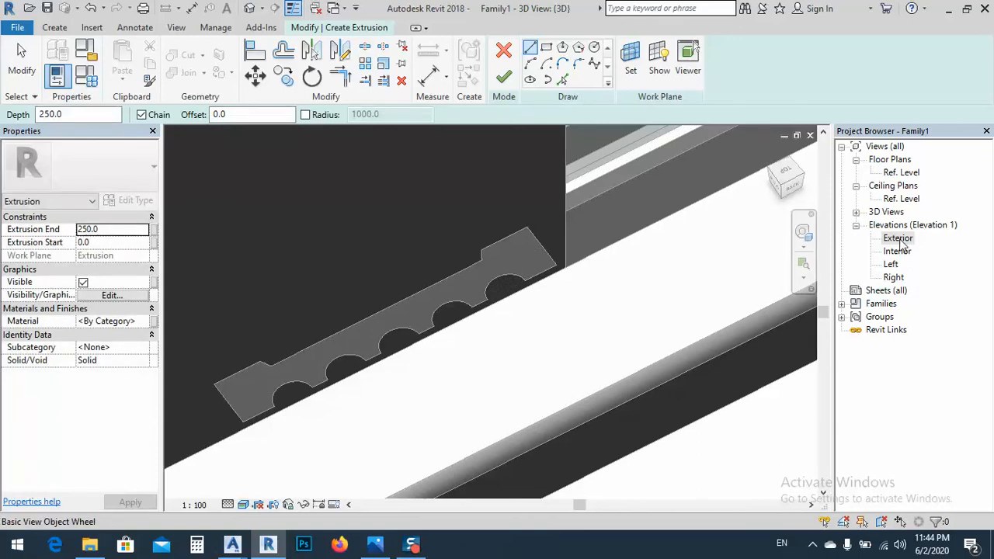
# Try to pick the column profile's lines for the extrusion sketch in the Ref. Level floor plan
pyautogui.doubleClick(898, 173)
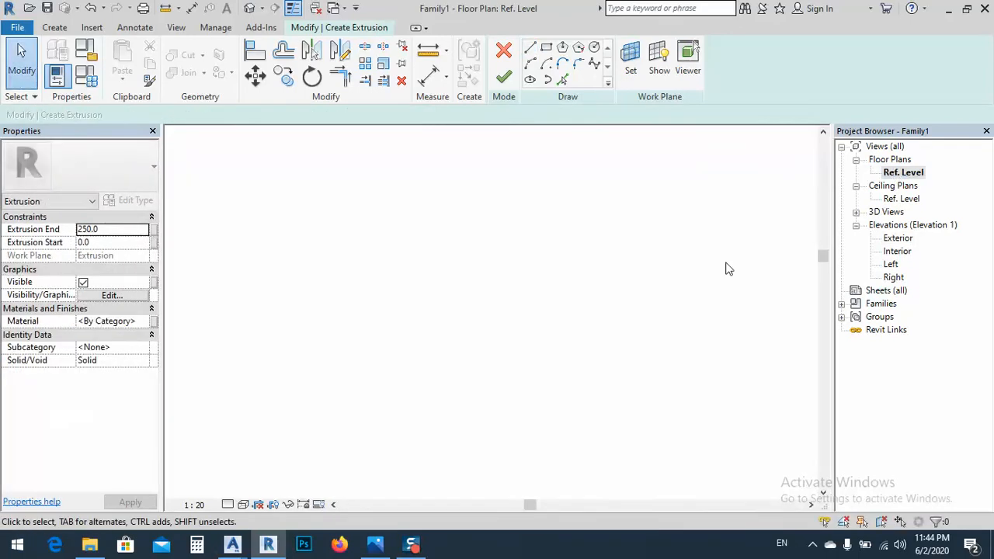
pyautogui.moveTo(349, 332); pyautogui.dragTo(353, 325, button='middle')
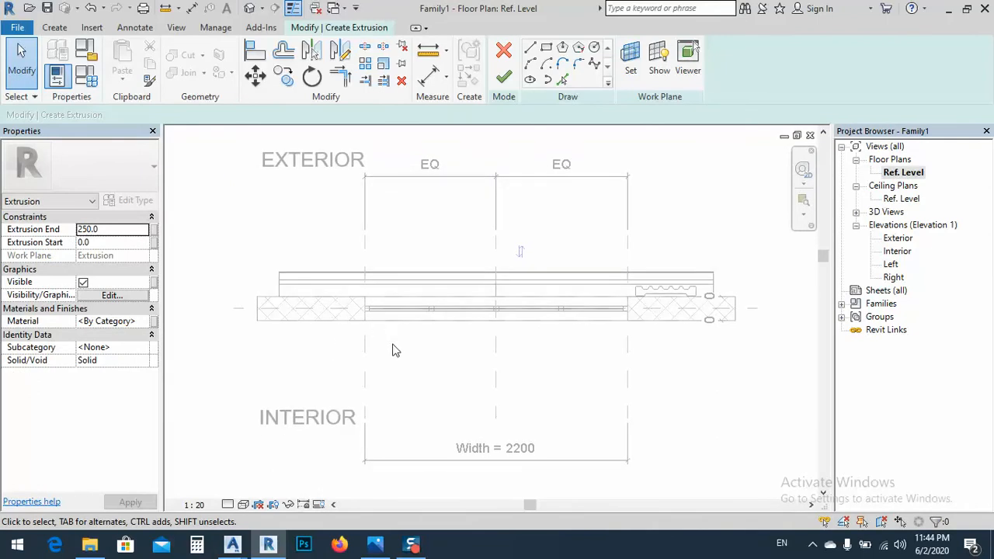
pyautogui.scroll(6, 721, 305)
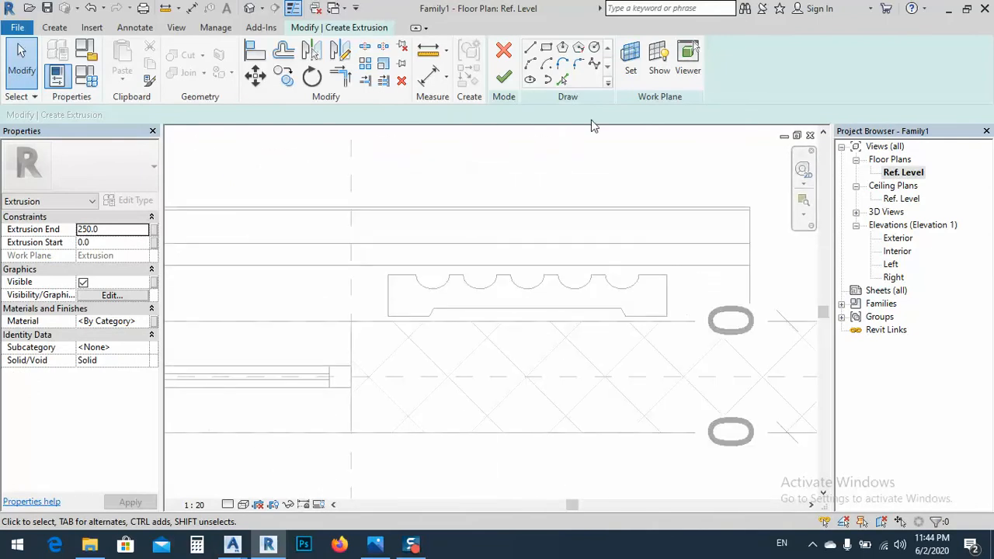
pyautogui.click(563, 80)
pyautogui.scroll(3, 667, 303)
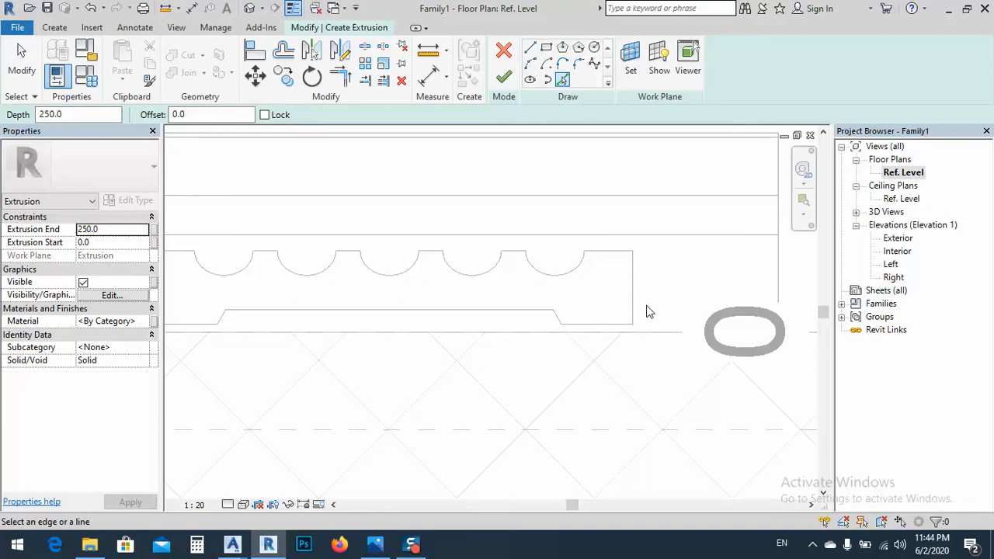
pyautogui.scroll(-2, 639, 258)
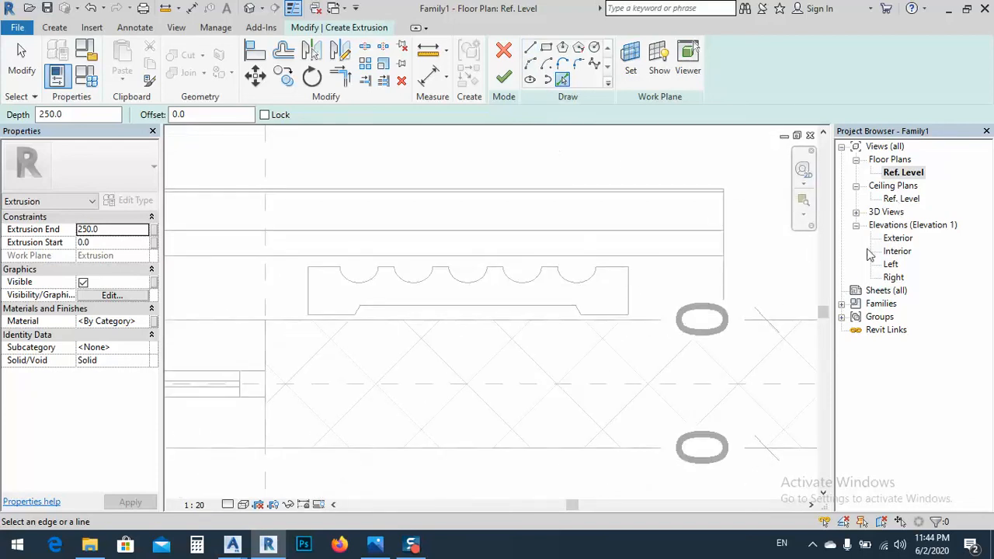
# Show the 3D model from the top in Wireframe style, framed on the column profile
pyautogui.click(250, 9)
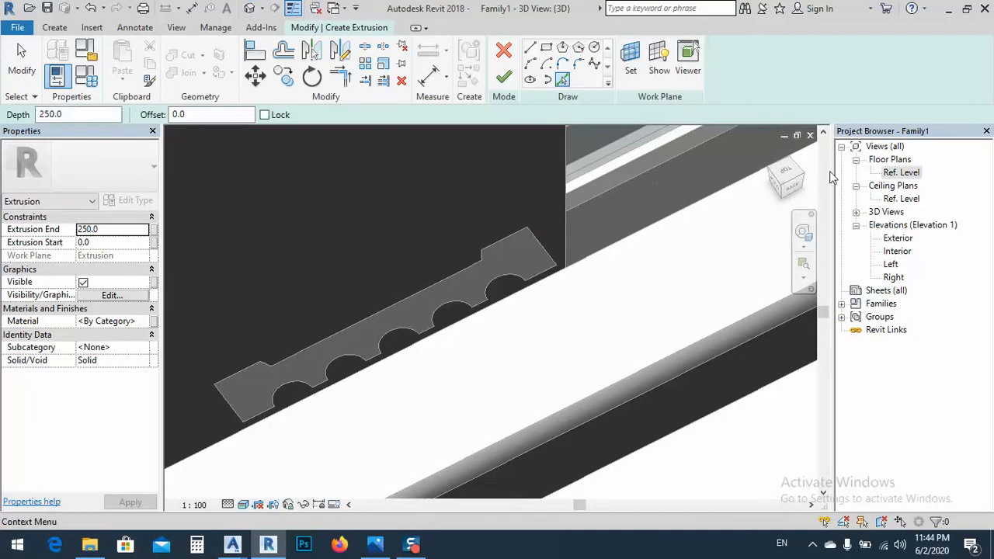
pyautogui.click(787, 174)
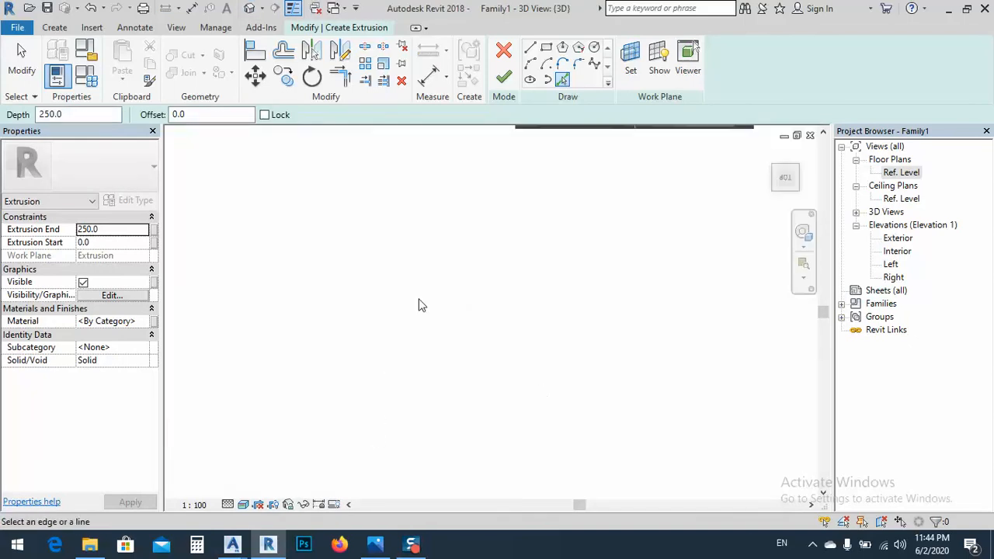
pyautogui.click(250, 506)
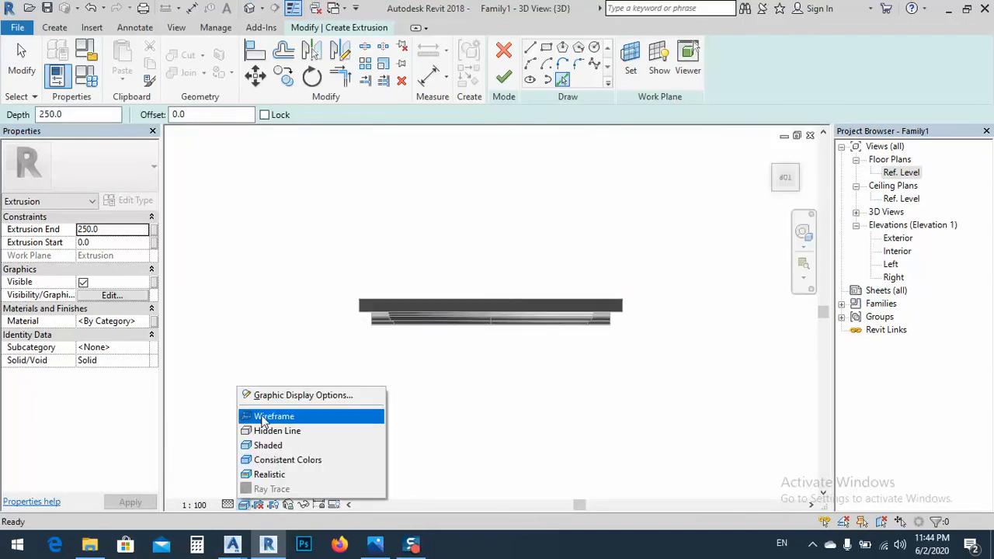
pyautogui.click(274, 413)
pyautogui.scroll(5, 351, 306)
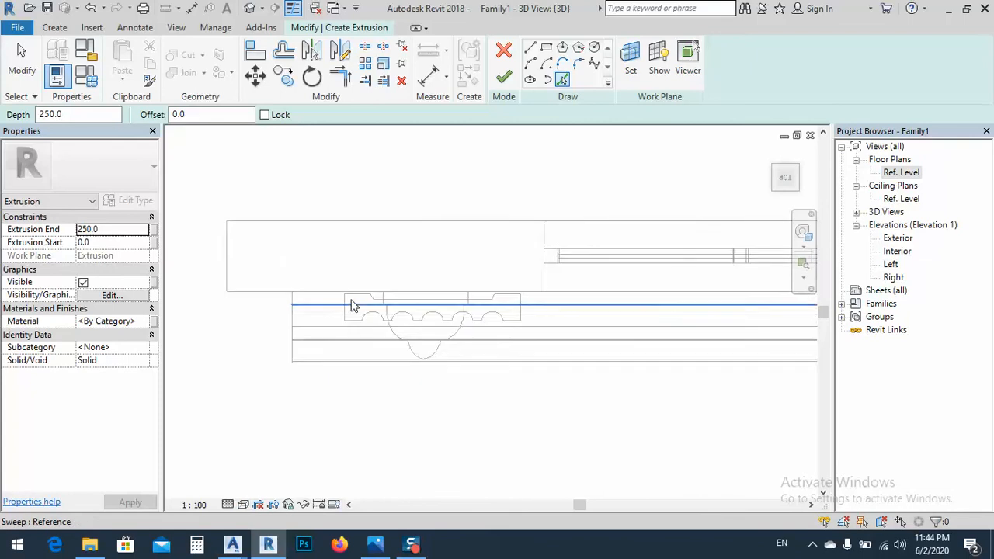
# Draw a straight sketch line along the wall face, starting above the column profile's outer back corner
pyautogui.click(531, 49)
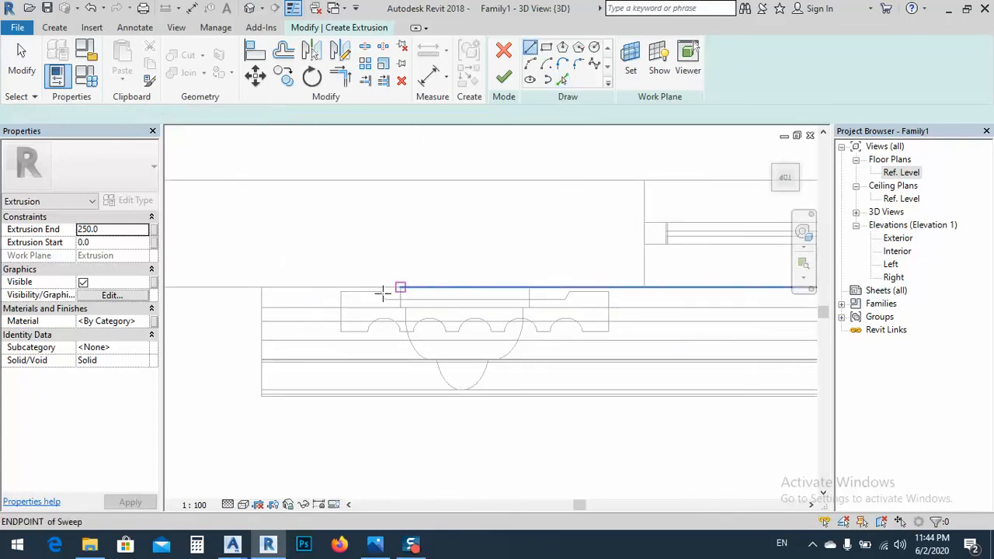
pyautogui.scroll(3, 342, 291)
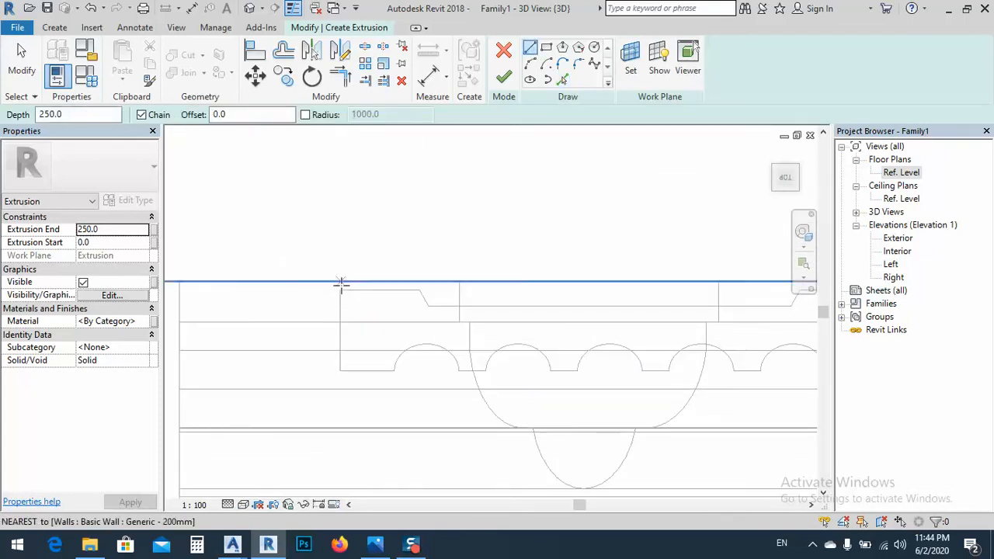
pyautogui.click(340, 282)
pyautogui.click(432, 281)
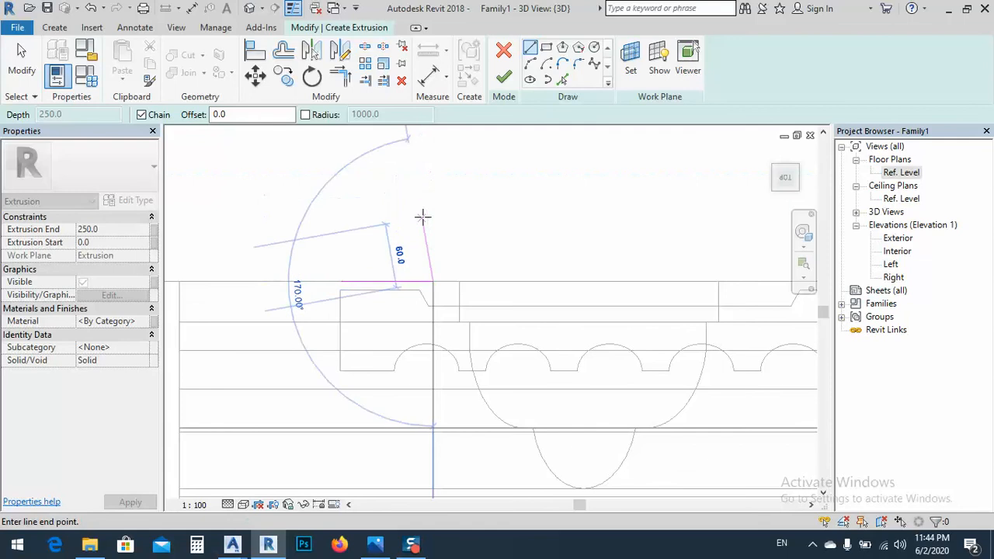
pyautogui.press('Escape')
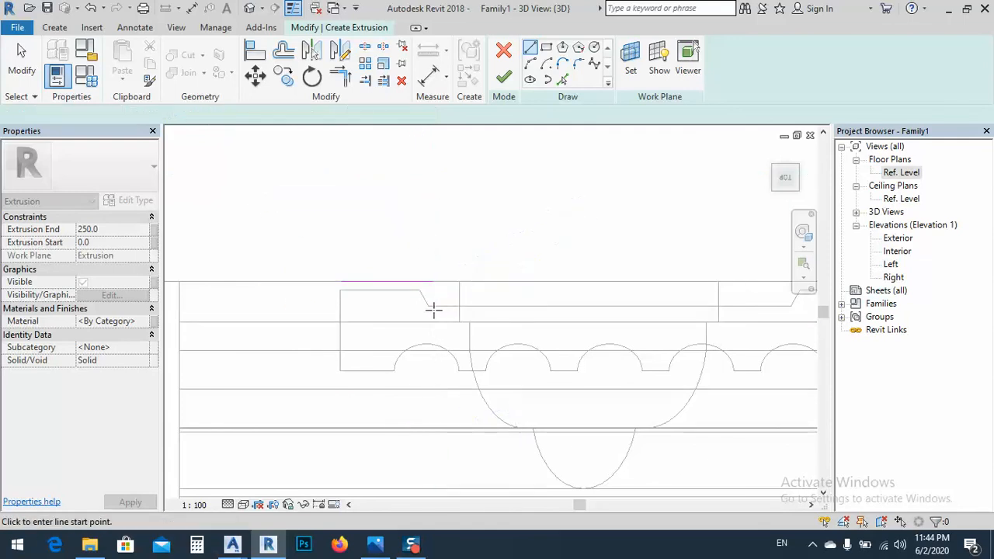
# Trace the column profile's first back ledge with a line about 75 mm long and the adjoining bevel about 15 mm long
pyautogui.scroll(2, 353, 295)
pyautogui.click(332, 286)
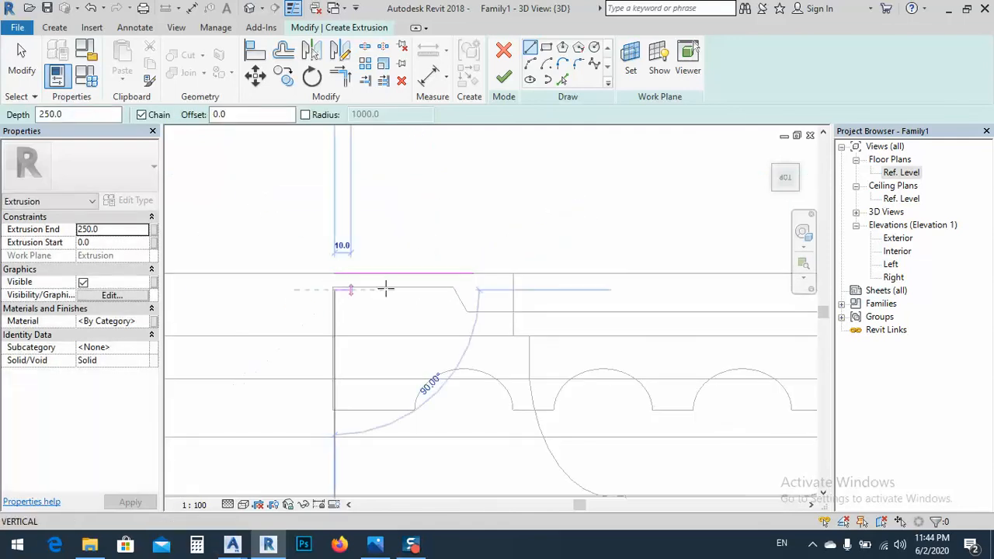
pyautogui.scroll(1, 456, 290)
pyautogui.scroll(2, 455, 290)
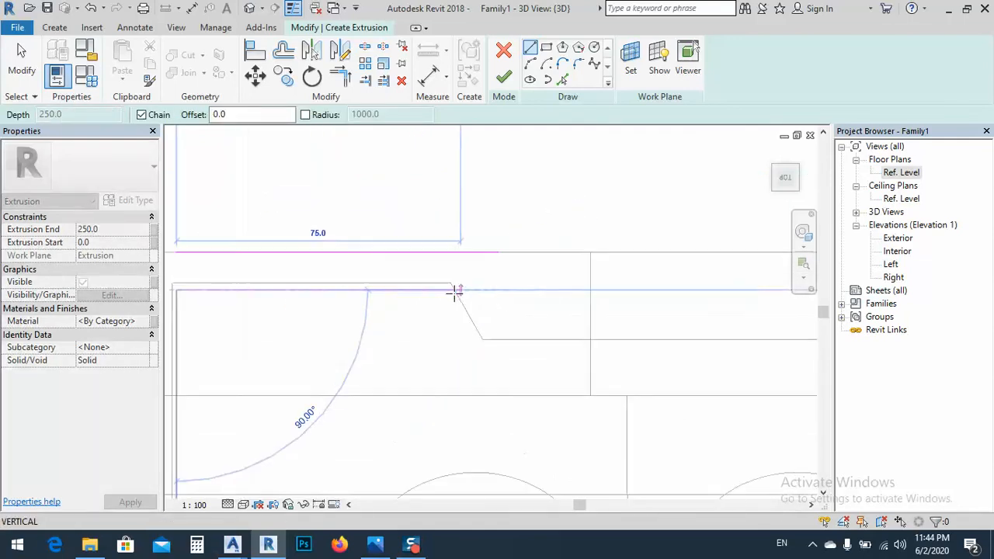
pyautogui.click(456, 290)
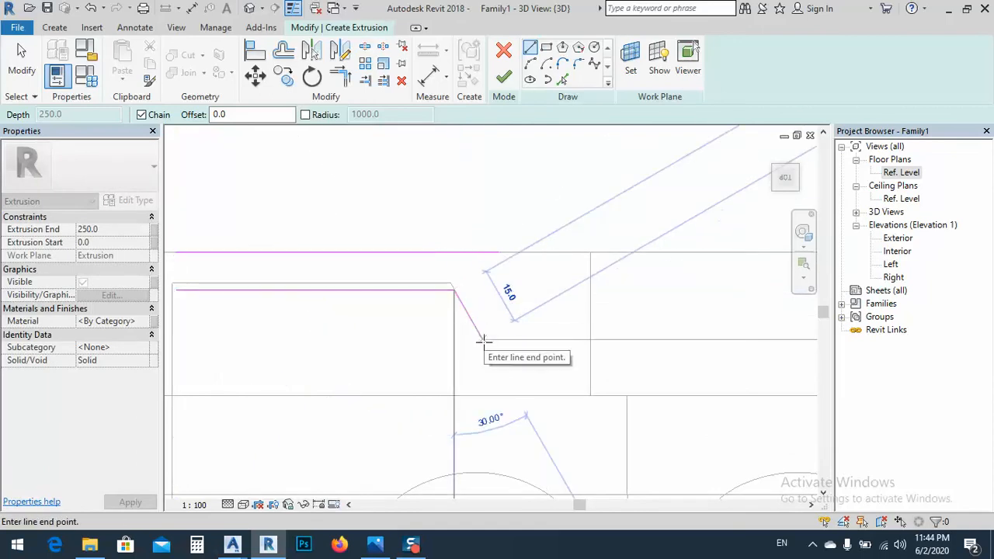
pyautogui.click(484, 339)
# Trace the profile's long recessed back edge to the opposite bevel, about 335 mm long
pyautogui.moveTo(695, 360); pyautogui.dragTo(334, 357, button='middle')
pyautogui.scroll(-3, 322, 350)
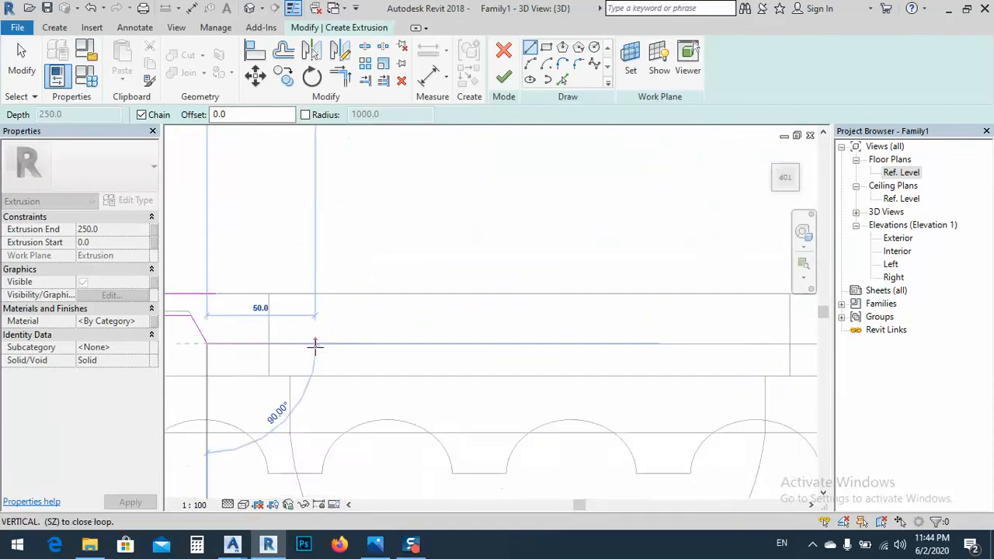
pyautogui.scroll(-3, 431, 343)
pyautogui.moveTo(730, 361)
pyautogui.mouseDown(button='middle')
pyautogui.moveTo(568, 361)
pyautogui.moveTo(510, 345)
pyautogui.mouseUp(button='middle')
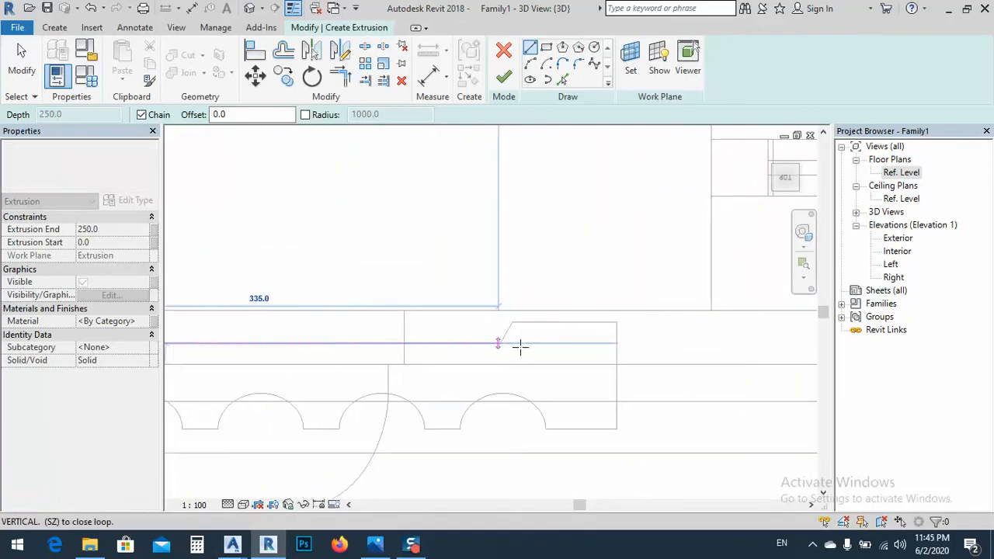
pyautogui.scroll(2, 508, 342)
pyautogui.scroll(2, 488, 349)
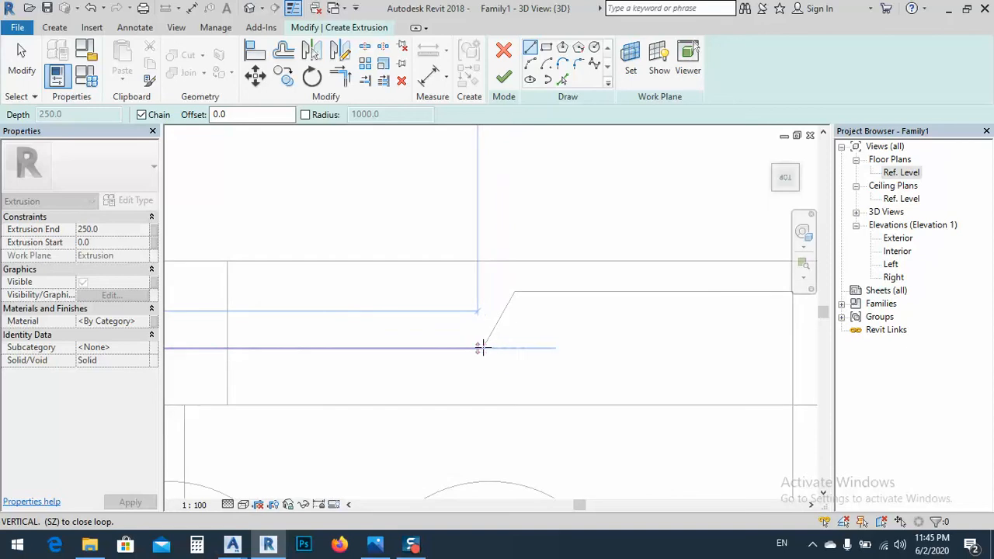
pyautogui.click(481, 349)
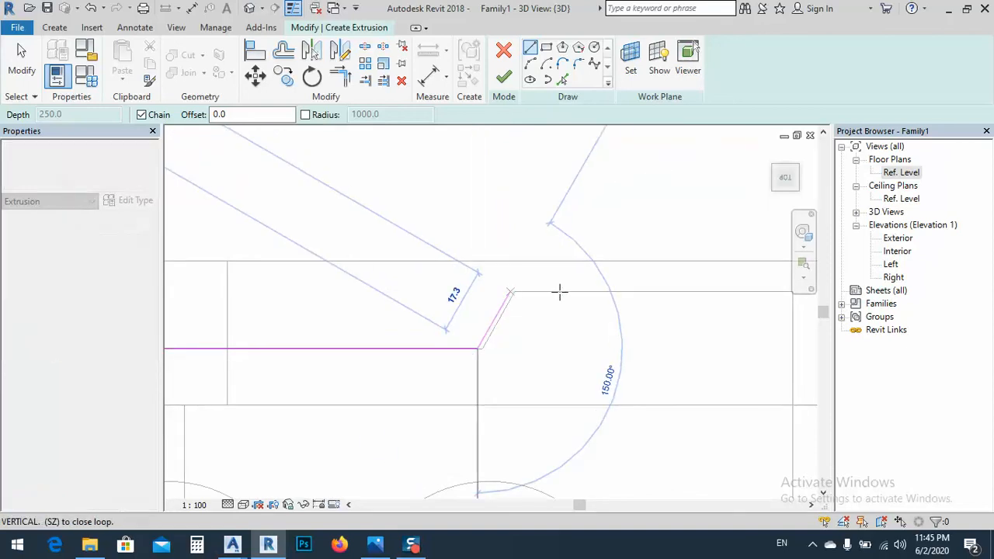
# Trace the second bevel about 17.3 mm long, the 75 mm back ledge, the end edge and the 50 mm flat beside the first flute
pyautogui.click(510, 292)
pyautogui.moveTo(652, 300)
pyautogui.mouseDown(button='middle')
pyautogui.moveTo(577, 311)
pyautogui.moveTo(426, 300)
pyautogui.mouseUp(button='middle')
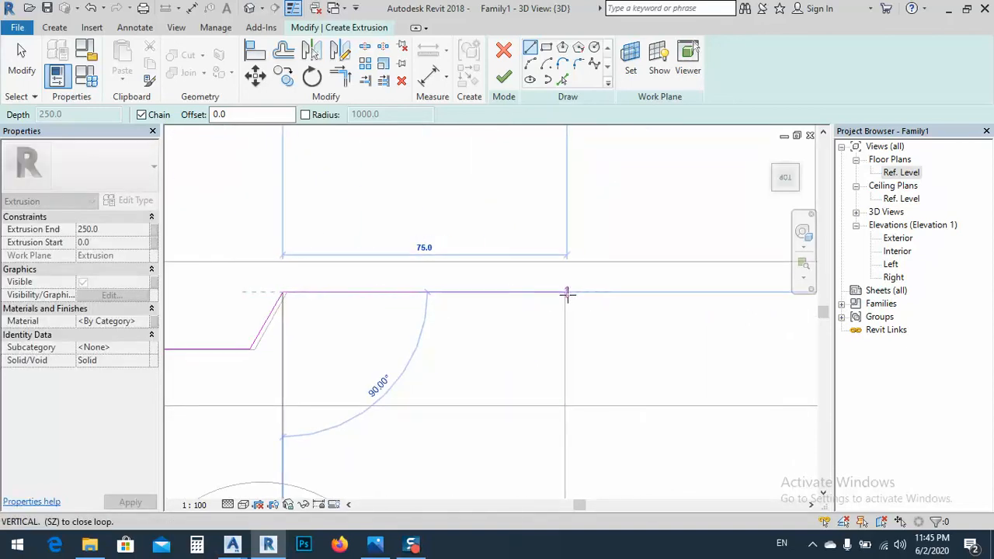
pyautogui.click(565, 292)
pyautogui.scroll(-3, 571, 287)
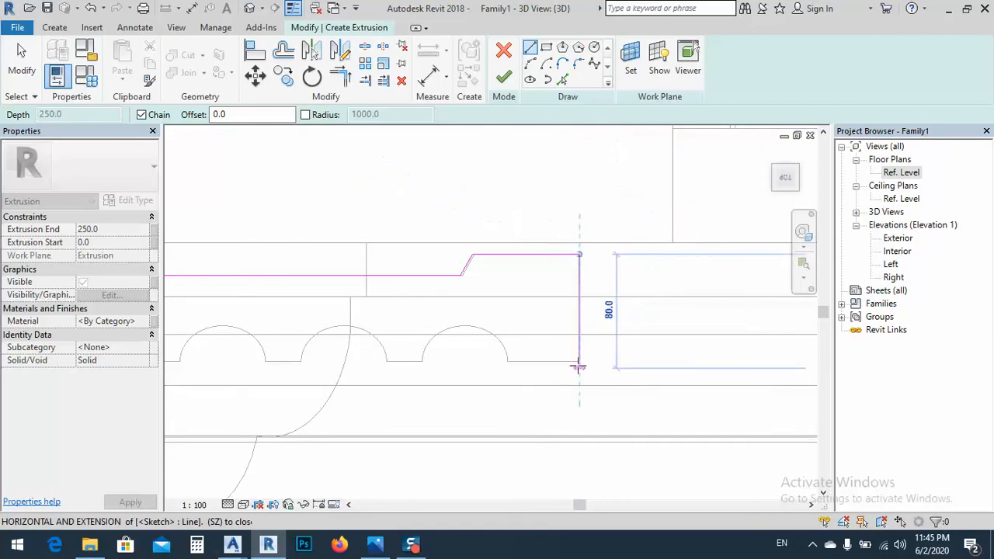
pyautogui.click(579, 360)
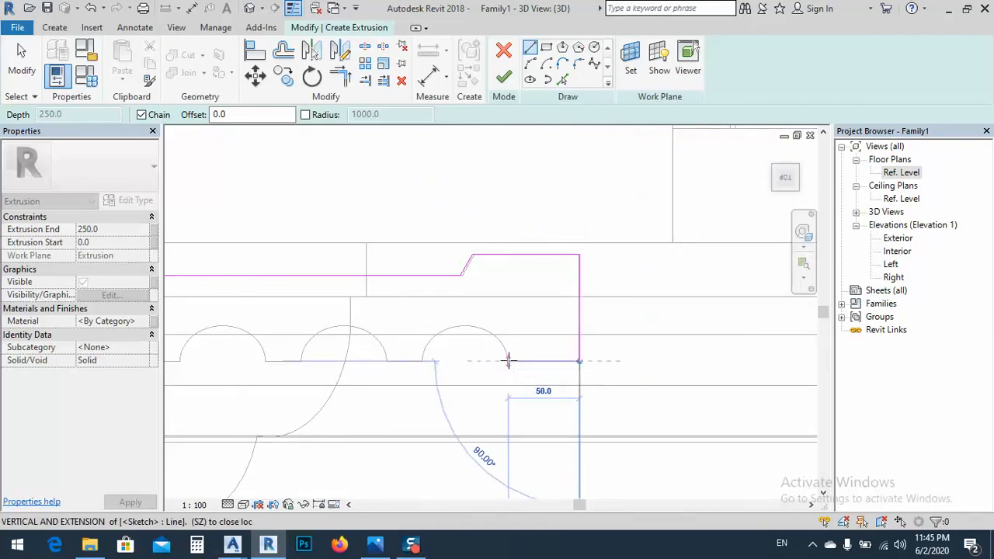
pyautogui.click(509, 360)
# Trace the first flute with a three-point arc spanning about 60 mm, following the imported curve
pyautogui.click(530, 64)
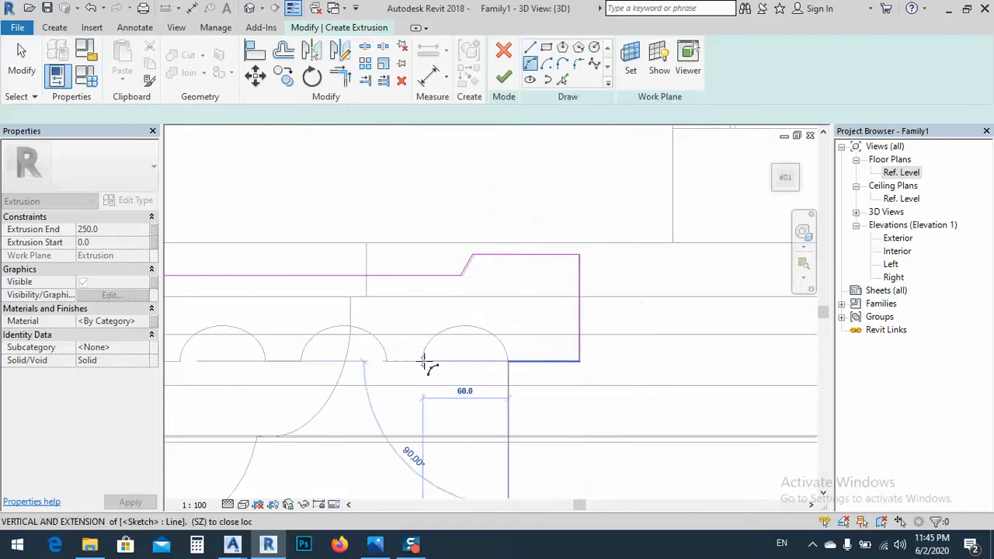
pyautogui.click(424, 360)
pyautogui.scroll(4, 467, 326)
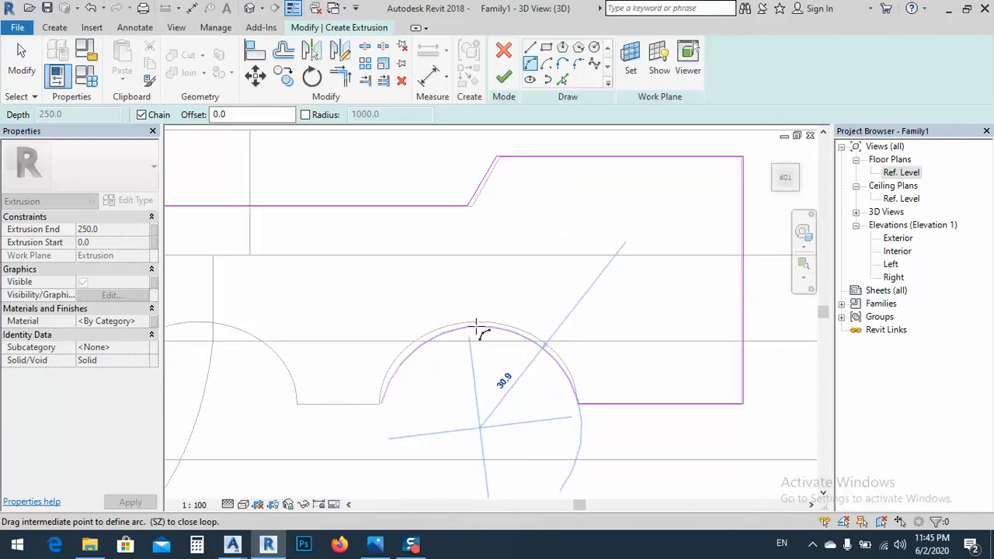
pyautogui.scroll(4, 478, 325)
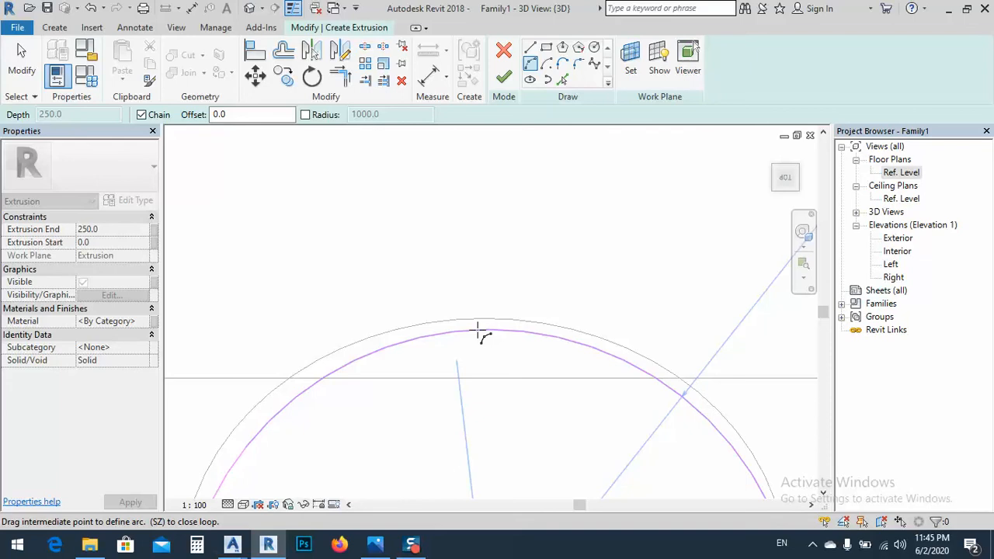
pyautogui.click(478, 327)
pyautogui.scroll(-3, 501, 276)
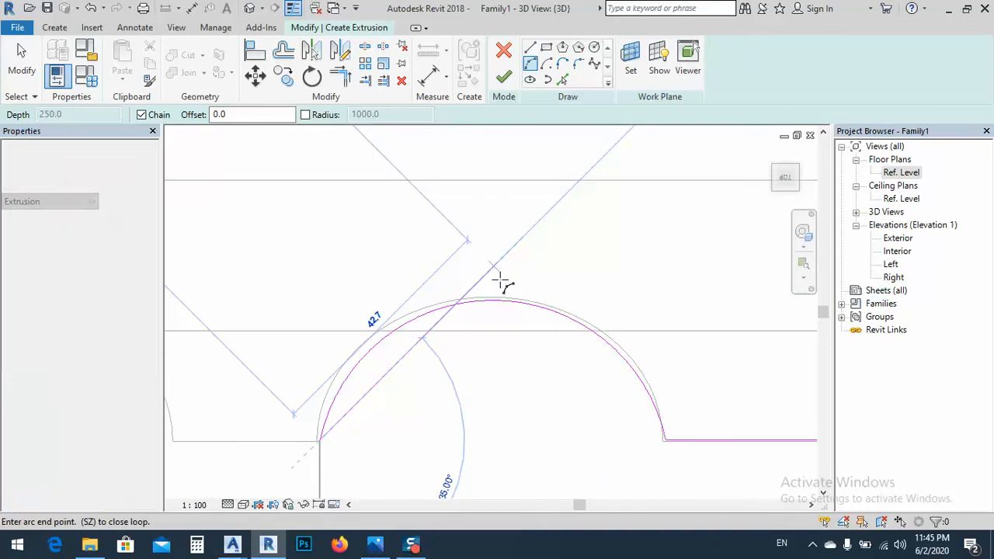
pyautogui.scroll(-2, 501, 280)
# Draw the 25 mm flat line between the first and second flutes, ending the line chain there
pyautogui.click(530, 51)
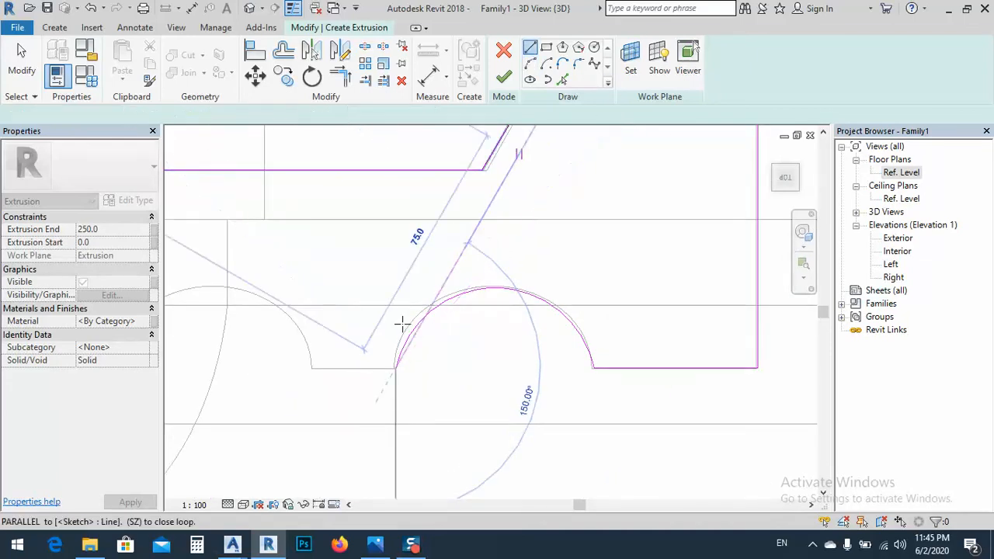
pyautogui.click(395, 369)
pyautogui.click(313, 369)
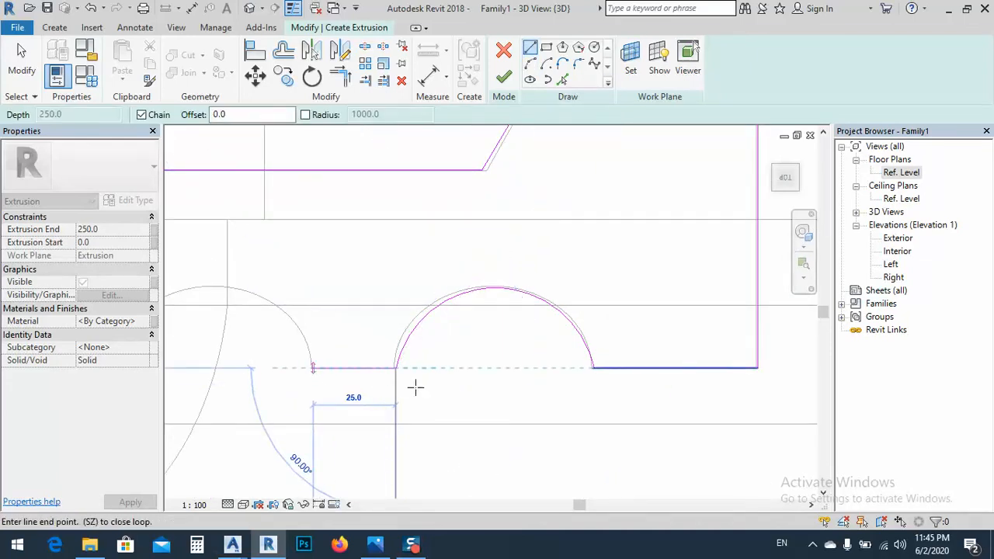
pyautogui.press('Escape')
pyautogui.press('Escape')
# Nudge the first back ledge's sketch line up onto the imported profile's edge
pyautogui.scroll(1, 435, 355)
pyautogui.moveTo(439, 355); pyautogui.dragTo(392, 373, button='middle')
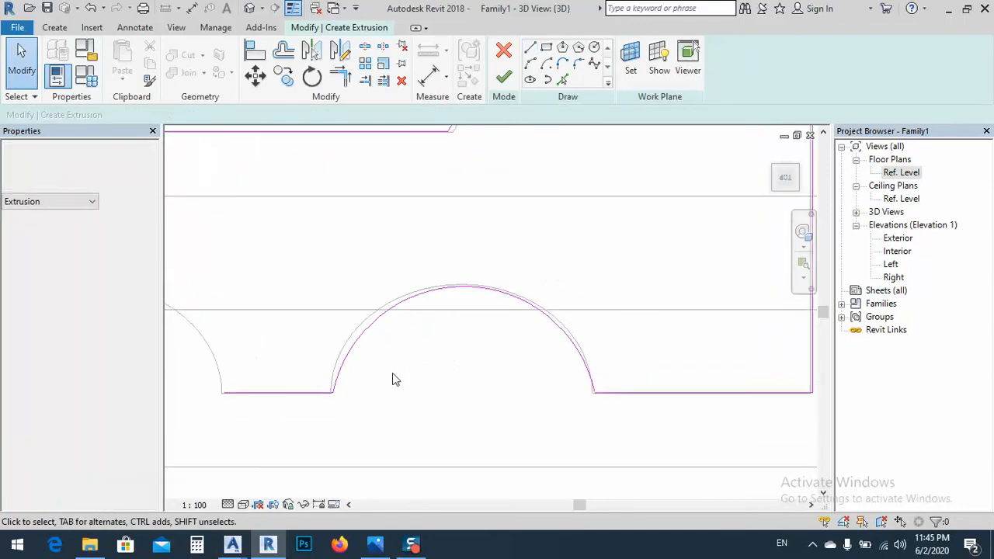
pyautogui.scroll(-2, 400, 378)
pyautogui.scroll(-1, 357, 313)
pyautogui.moveTo(357, 312)
pyautogui.mouseDown(button='middle')
pyautogui.moveTo(523, 337)
pyautogui.moveTo(682, 318)
pyautogui.mouseUp(button='middle')
pyautogui.moveTo(324, 300); pyautogui.dragTo(458, 329, button='middle')
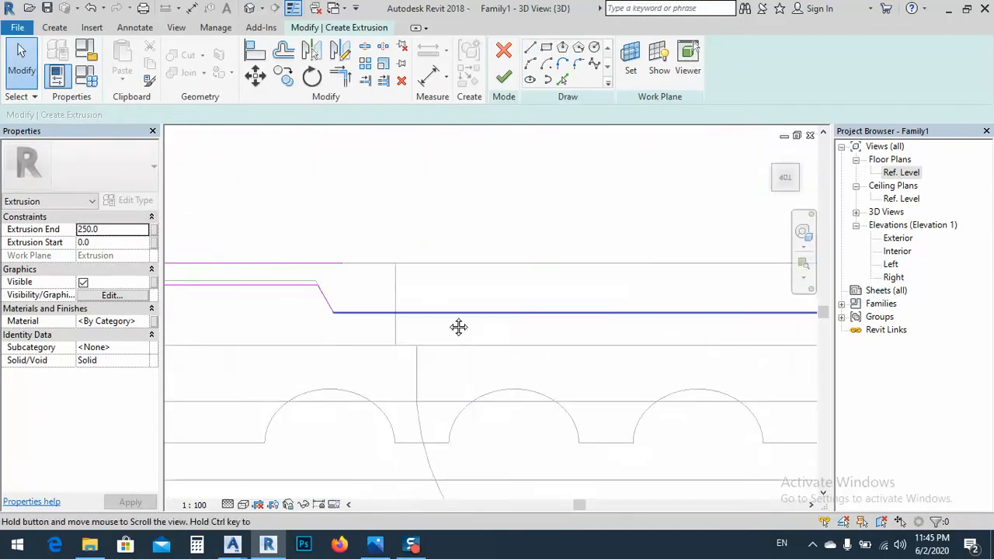
pyautogui.scroll(2, 481, 306)
pyautogui.scroll(1, 399, 302)
pyautogui.click(398, 299)
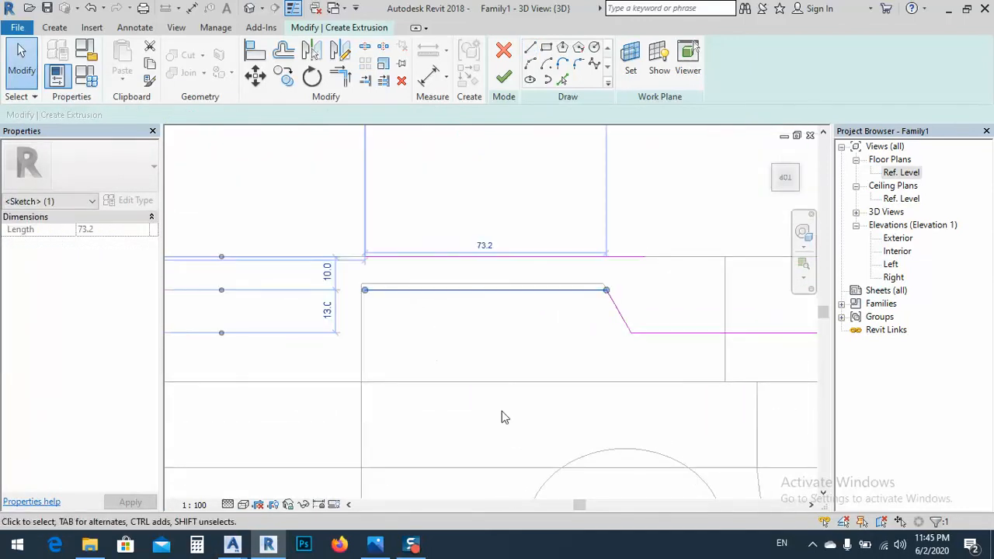
pyautogui.press('Up')
pyautogui.press('Up')
pyautogui.press('Up')
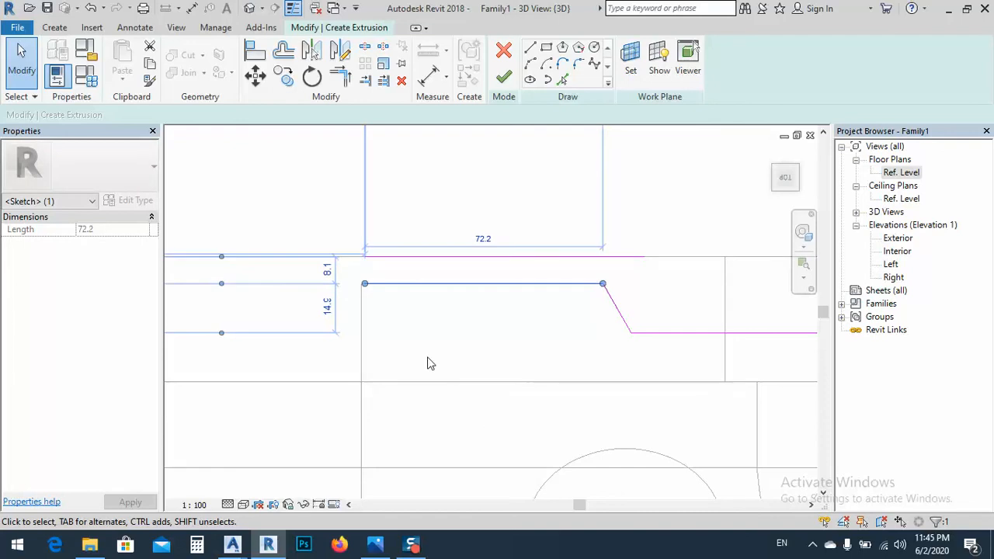
pyautogui.scroll(5, 626, 272)
pyautogui.scroll(-4, 331, 337)
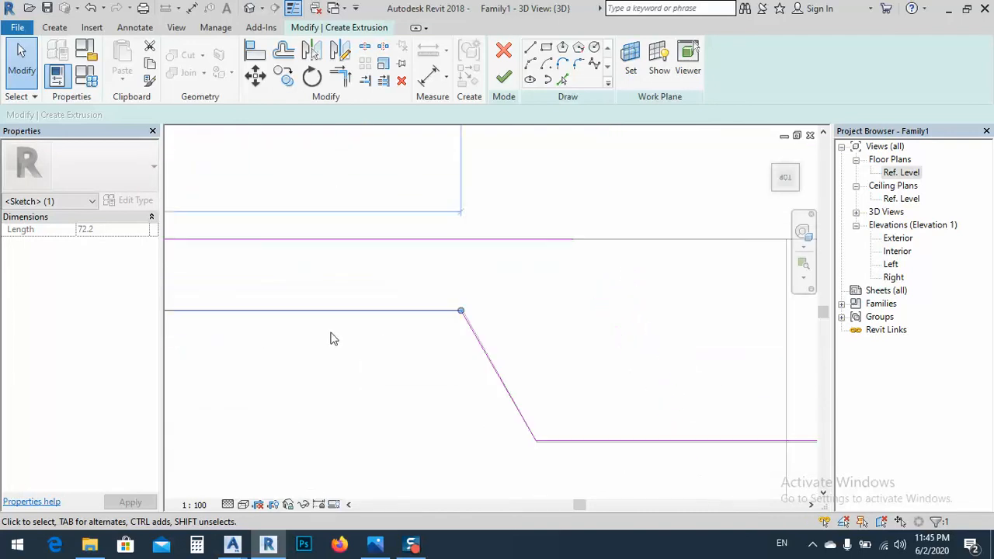
# Nudge the second bevel's sketch line sideways onto the imported profile's slanted edge
pyautogui.scroll(-5, 330, 335)
pyautogui.moveTo(777, 368); pyautogui.dragTo(183, 363, button='middle')
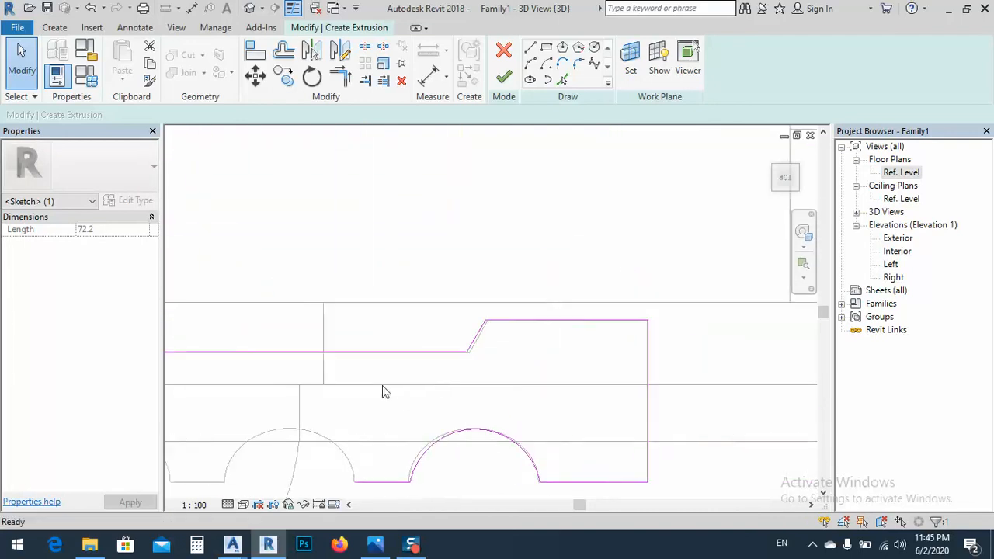
pyautogui.scroll(4, 473, 352)
pyautogui.scroll(3, 482, 338)
pyautogui.click(474, 330)
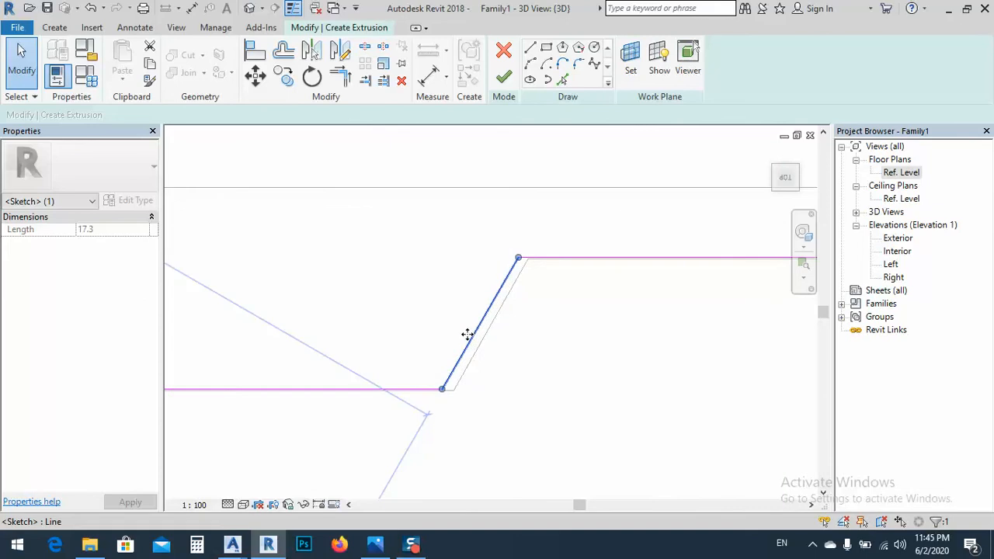
pyautogui.press('Right')
pyautogui.press('Right')
pyautogui.press('Right')
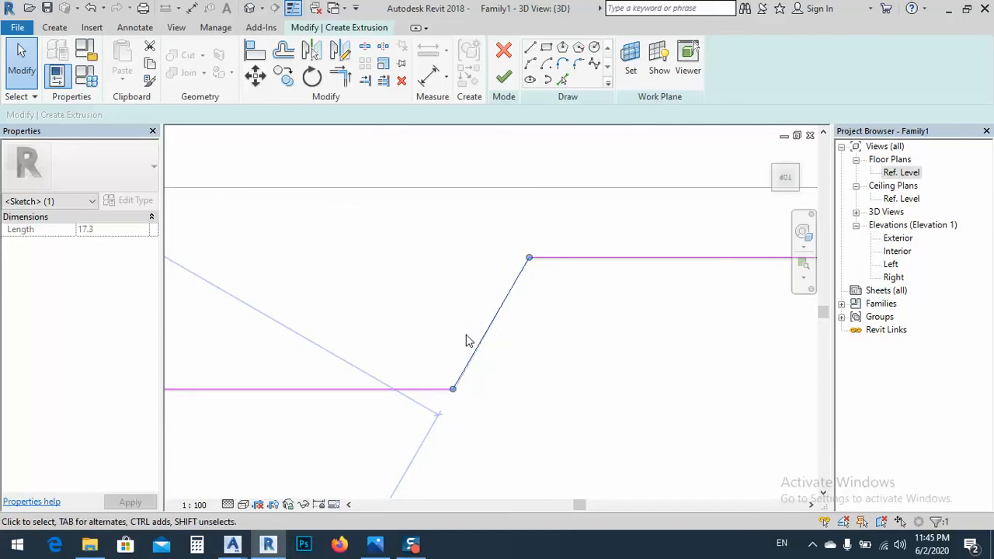
pyautogui.scroll(-5, 404, 288)
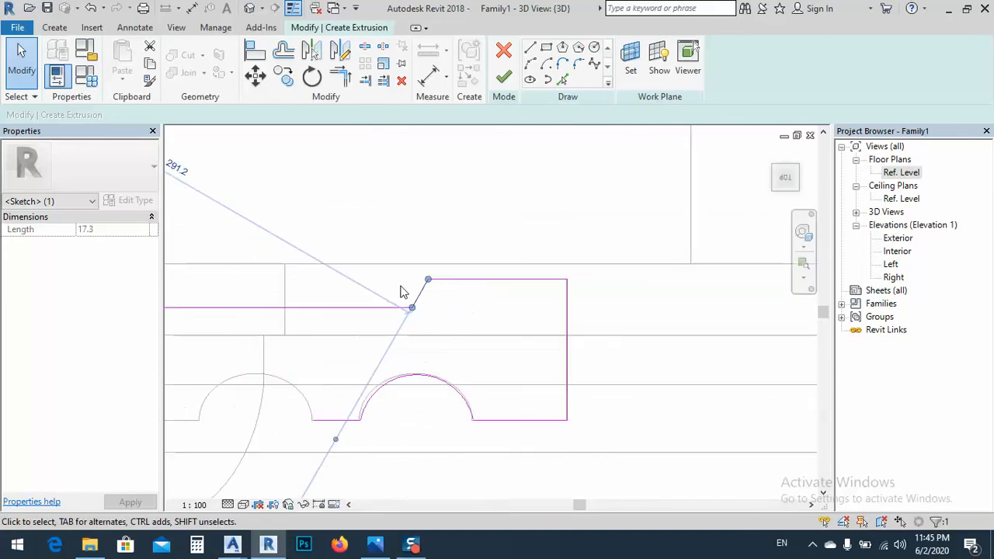
# Nudge the first flute's arc slightly toward the second flute to match the imported curve
pyautogui.moveTo(573, 359); pyautogui.dragTo(588, 280, button='middle')
pyautogui.scroll(2, 432, 300)
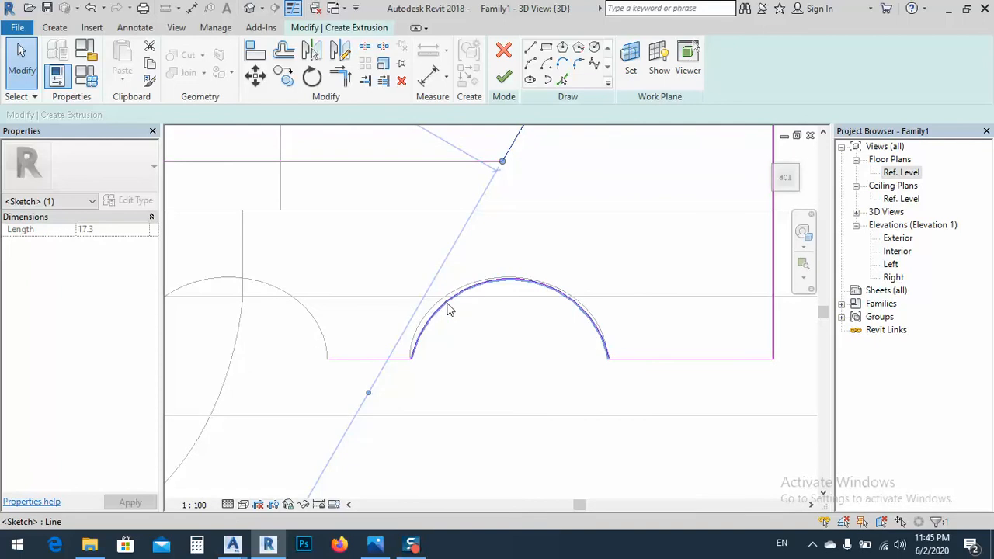
pyautogui.click(442, 301)
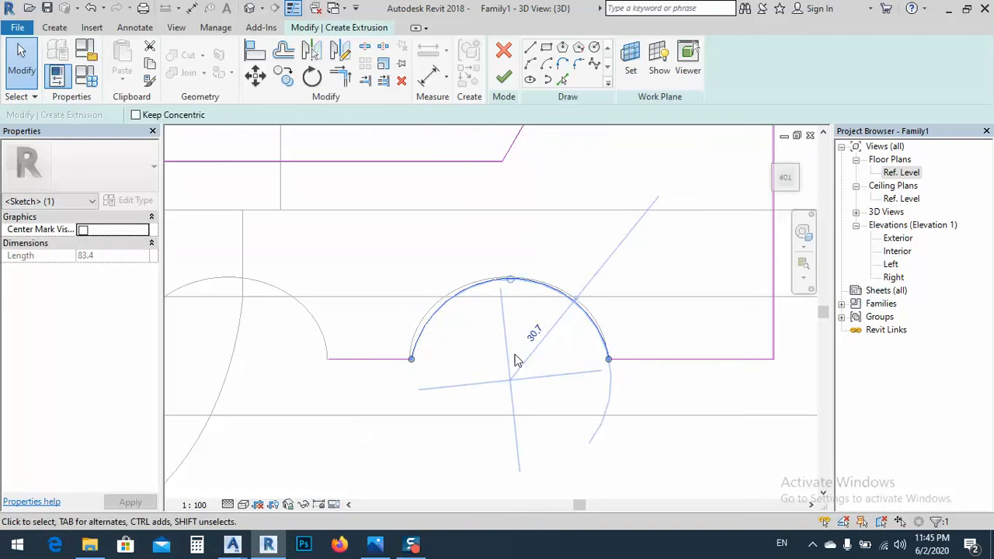
pyautogui.press('Left')
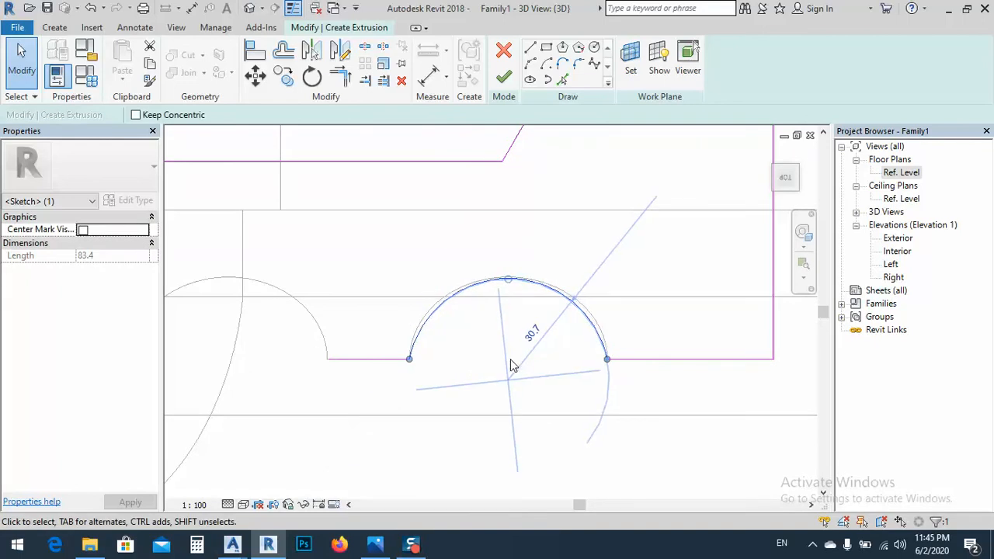
# Copy the first flute's arc and its adjoining flat line repeatedly along the imported profile to complete five flutes
pyautogui.moveTo(453, 377)
pyautogui.mouseDown(button='middle')
pyautogui.moveTo(438, 391)
pyautogui.moveTo(565, 349)
pyautogui.mouseUp(button='middle')
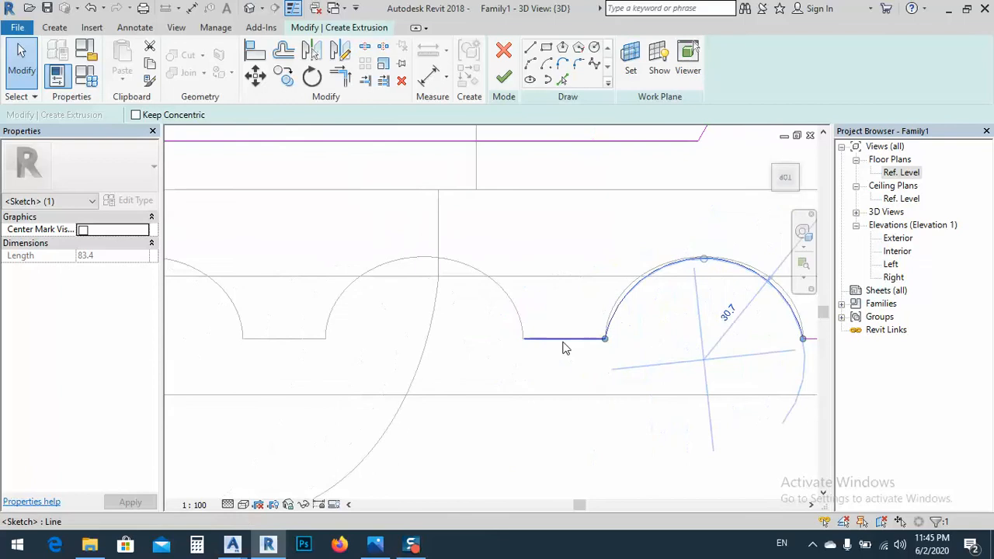
pyautogui.scroll(-2, 545, 347)
pyautogui.moveTo(542, 267); pyautogui.dragTo(541, 300, button='middle')
pyautogui.moveTo(456, 250); pyautogui.dragTo(721, 429)
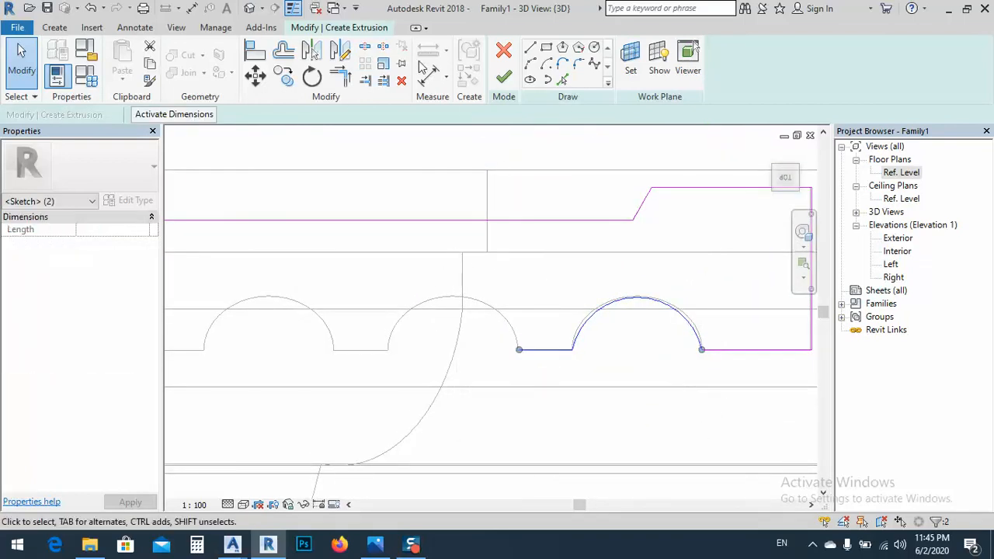
pyautogui.click(283, 75)
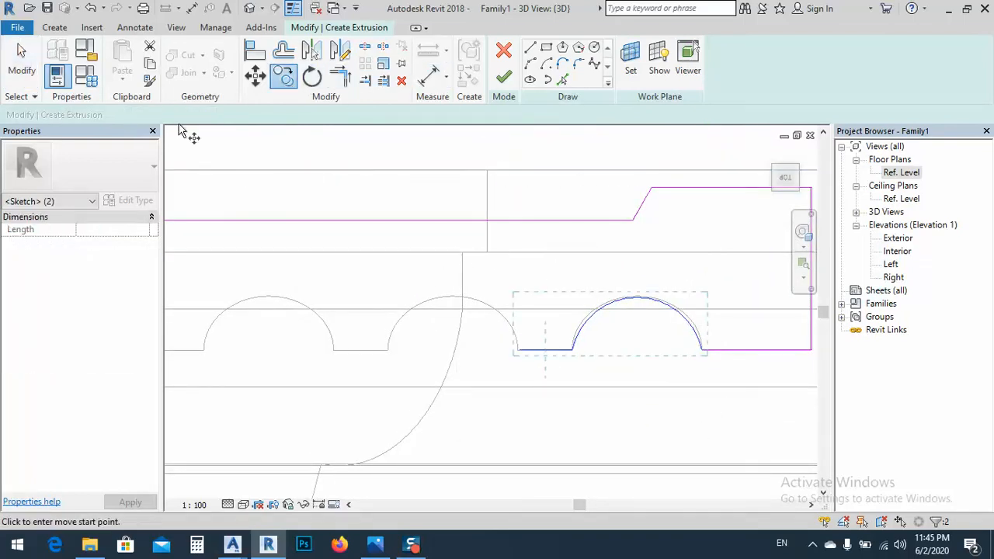
pyautogui.click(702, 350)
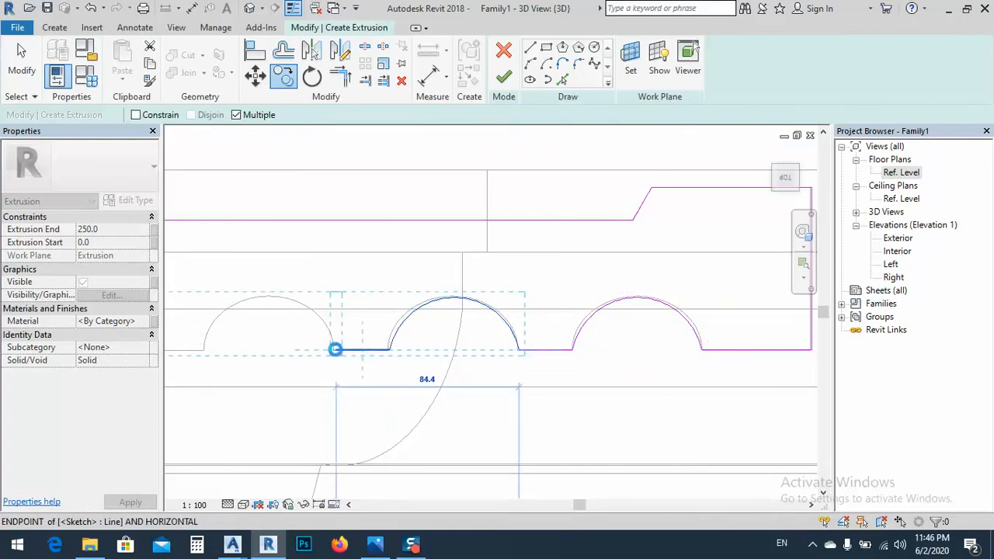
pyautogui.click(336, 349)
pyautogui.moveTo(285, 386); pyautogui.dragTo(652, 388, button='middle')
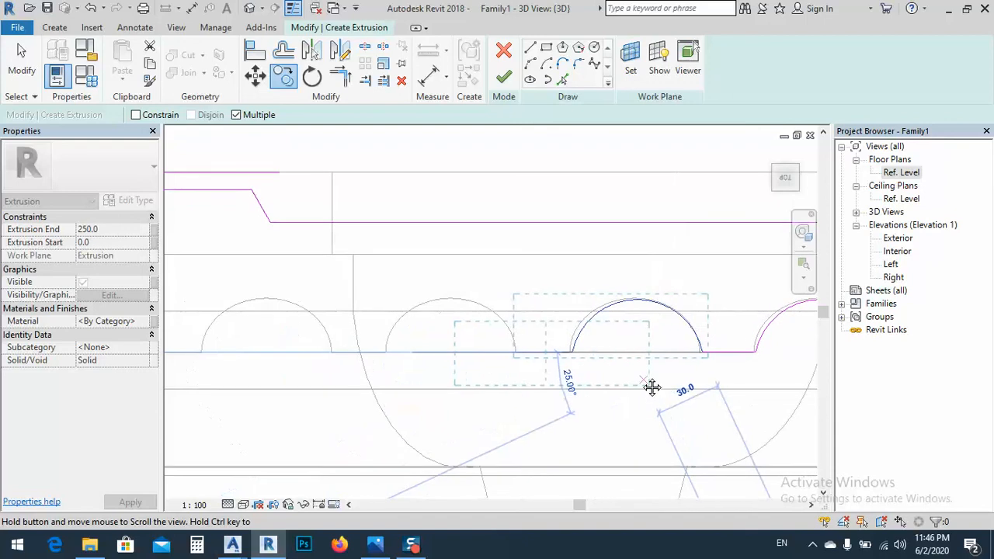
pyautogui.click(519, 352)
pyautogui.click(336, 351)
pyautogui.moveTo(292, 398); pyautogui.dragTo(746, 404, button='middle')
pyautogui.press('Escape')
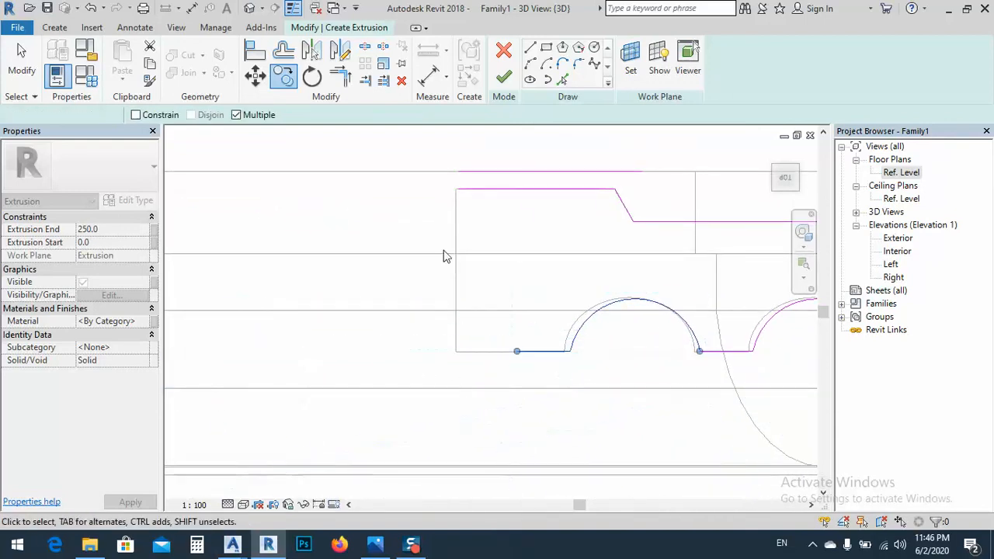
# Delete the stray line above the far back ledge and close the profile with a vertical end line and a front flat line
pyautogui.click(506, 172)
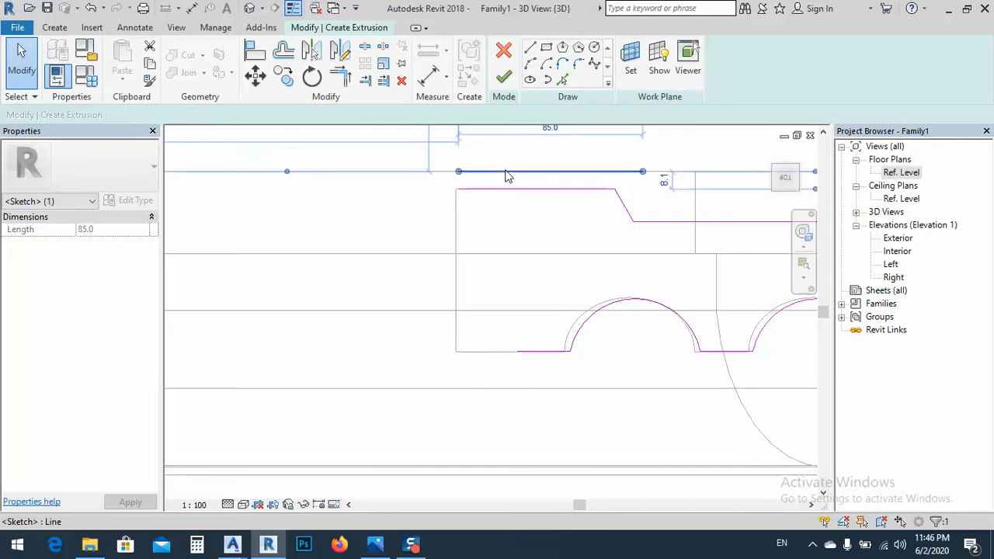
pyautogui.press('Delete')
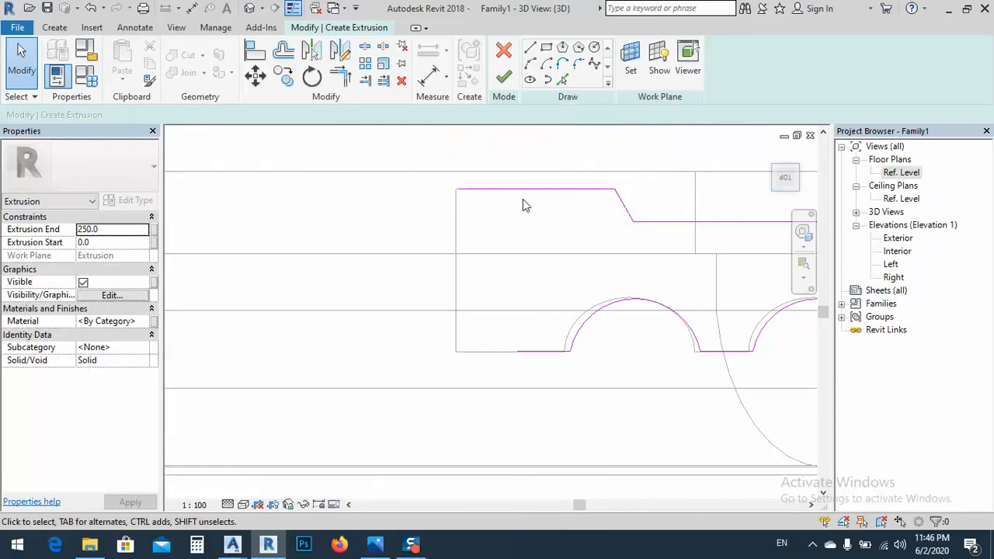
pyautogui.click(531, 50)
pyautogui.click(459, 190)
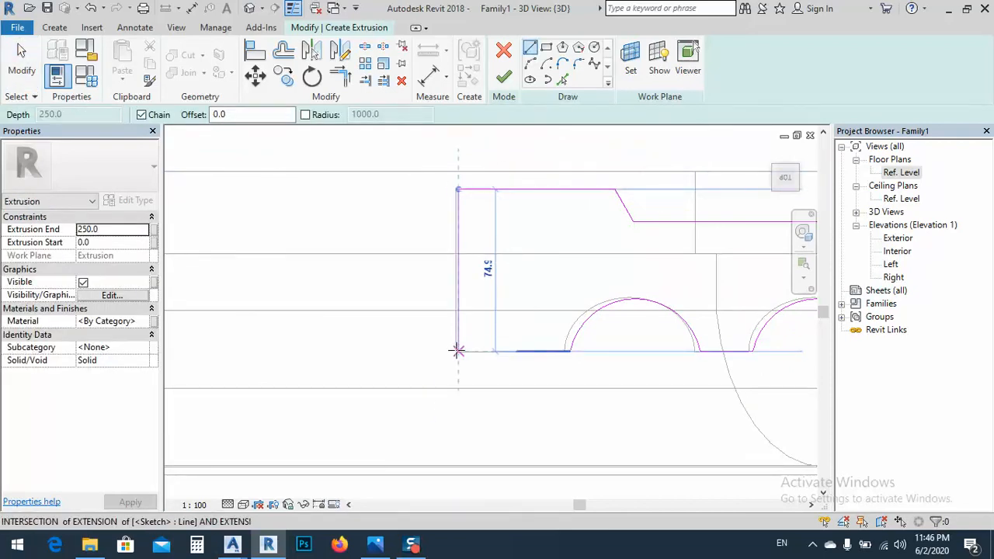
pyautogui.click(457, 351)
pyautogui.click(517, 351)
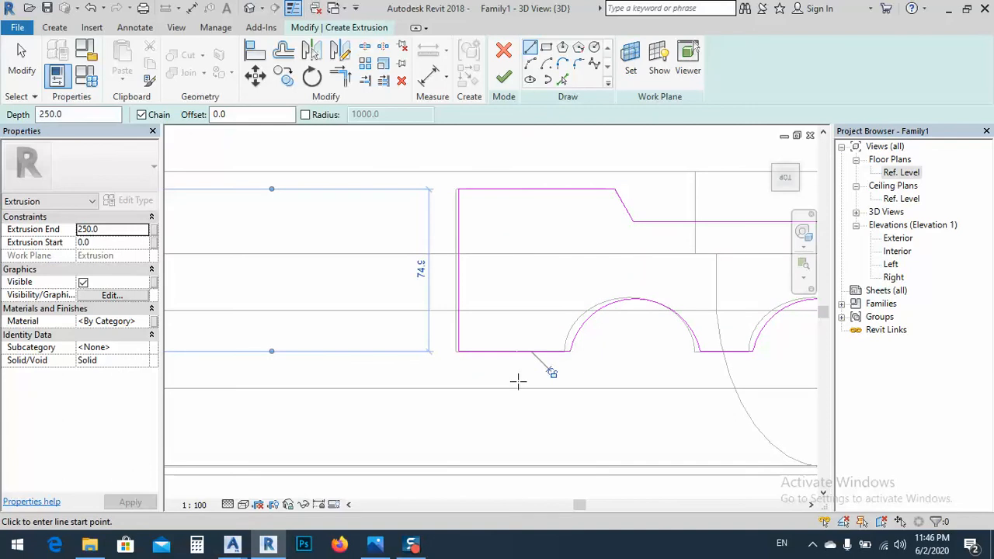
pyautogui.press('Escape')
# Check the closed profile's corner and finish the sketch as a 250 mm deep fluted extrusion
pyautogui.scroll(-4, 334, 311)
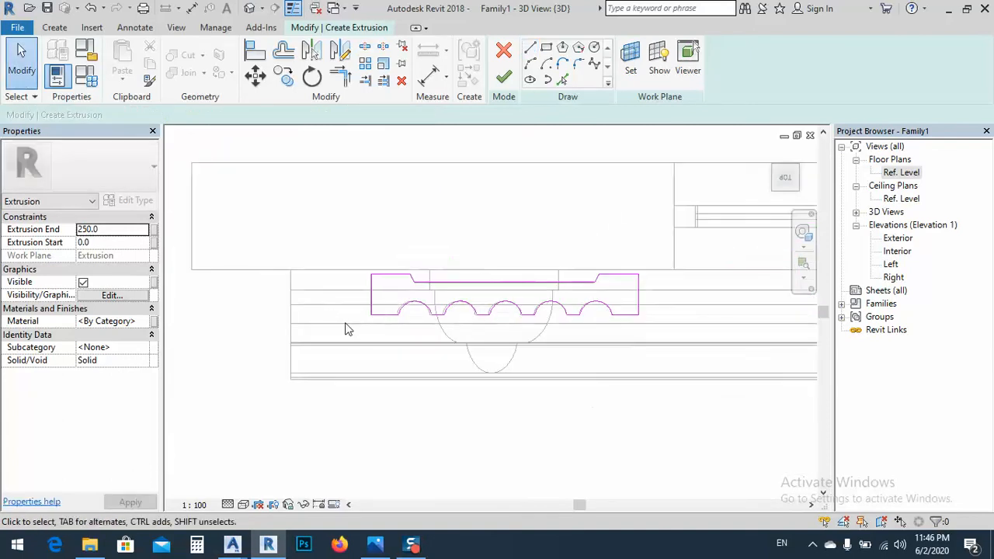
pyautogui.scroll(2, 435, 324)
pyautogui.moveTo(577, 328); pyautogui.dragTo(529, 333, button='middle')
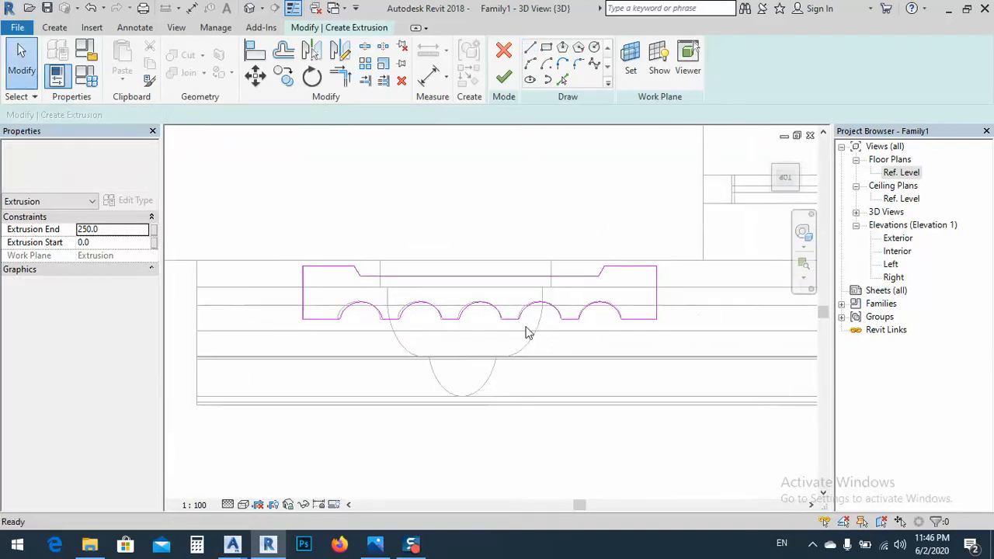
pyautogui.scroll(7, 309, 271)
pyautogui.click(307, 293)
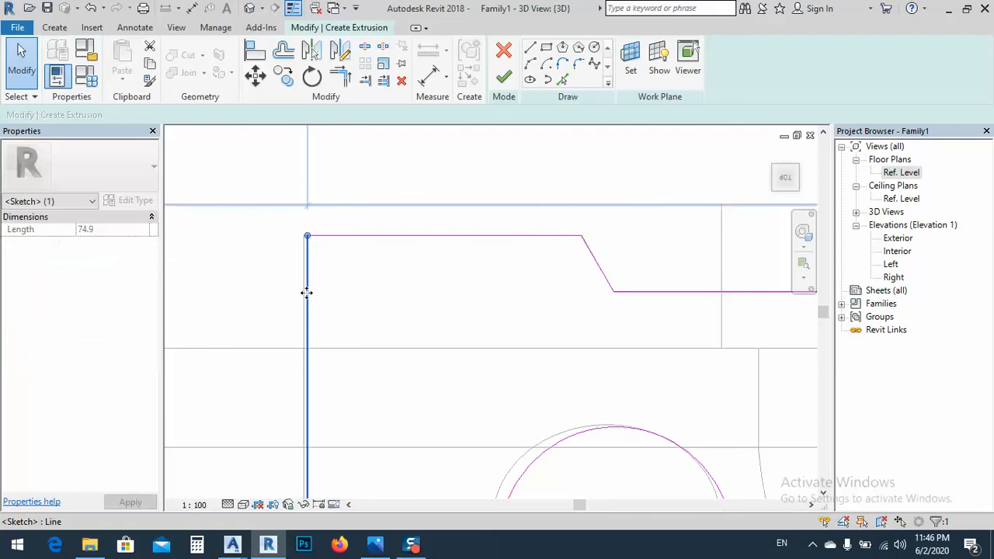
pyautogui.click(504, 78)
pyautogui.scroll(-2, 438, 259)
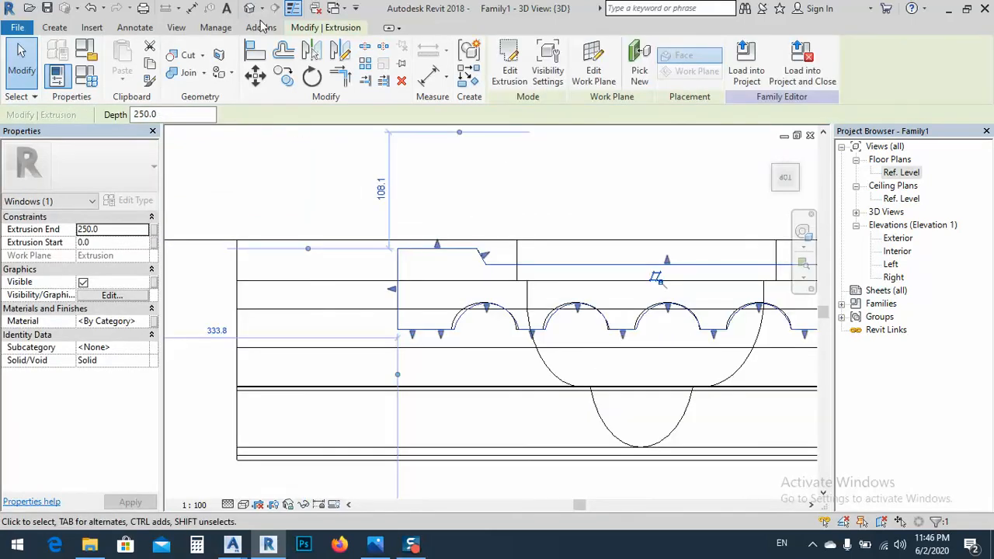
pyautogui.click(368, 228)
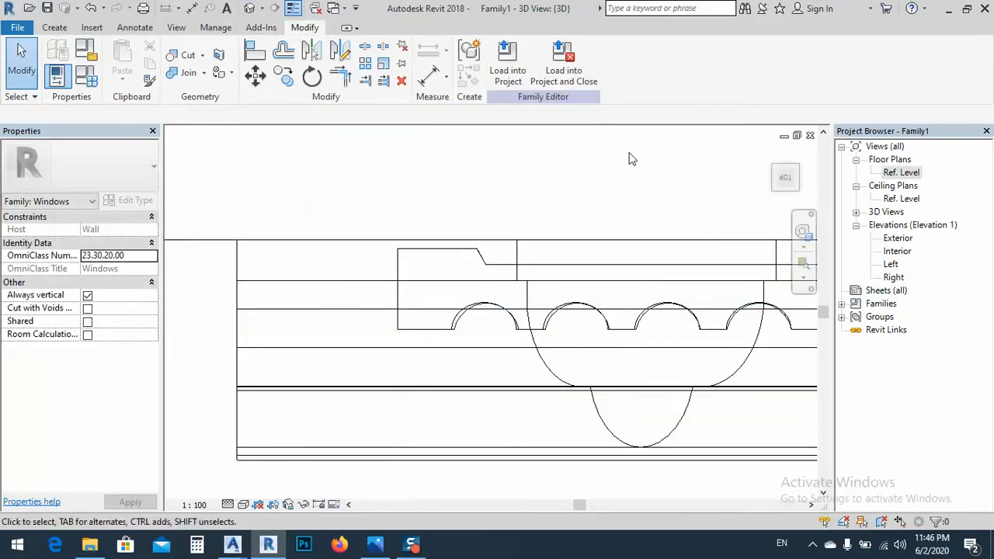
# Show the whole window family in an isometric 3D view with the Shaded visual style
pyautogui.click(777, 193)
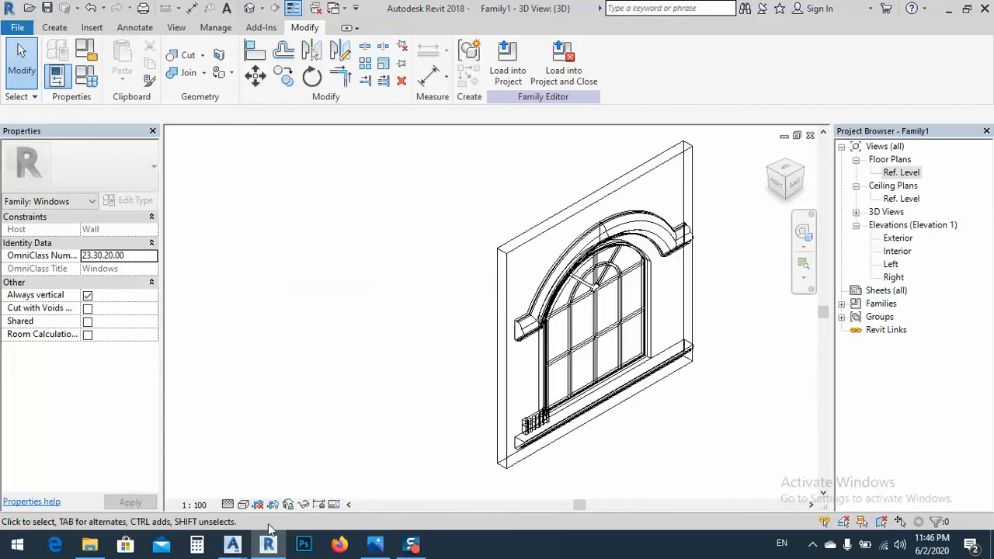
pyautogui.click(245, 506)
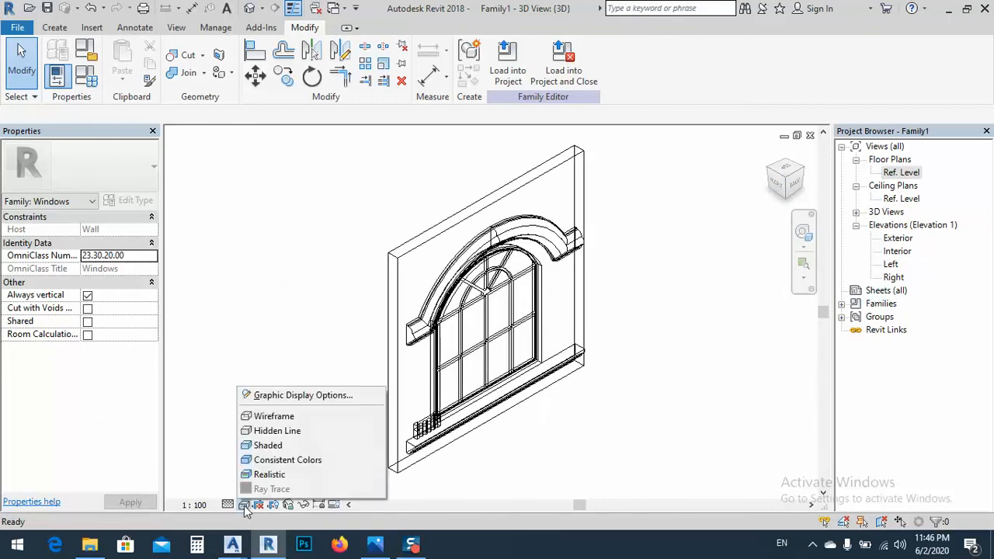
pyautogui.click(268, 446)
# Stretch the fluted column upward from the sill to about 1470 mm, ending below the arch surround
pyautogui.scroll(5, 513, 365)
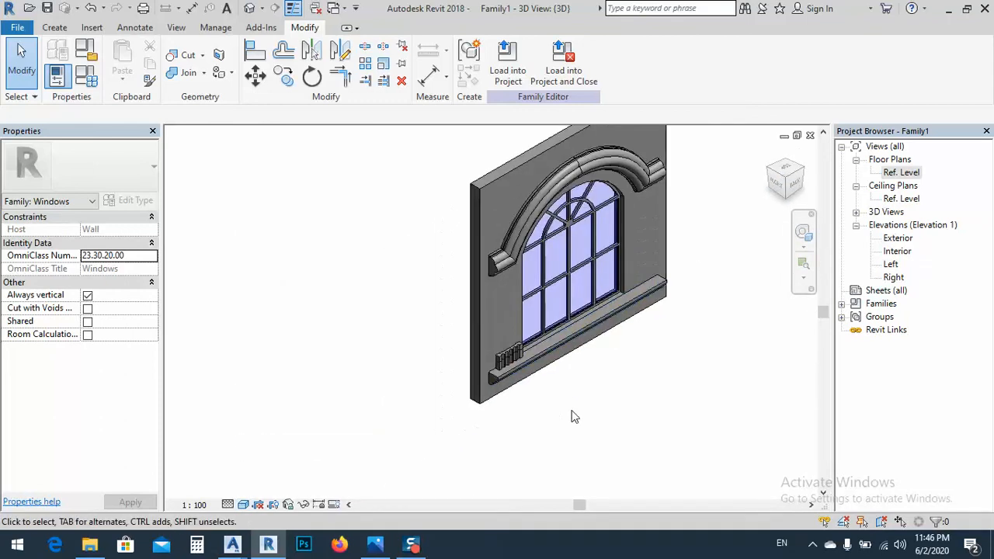
pyautogui.click(519, 342)
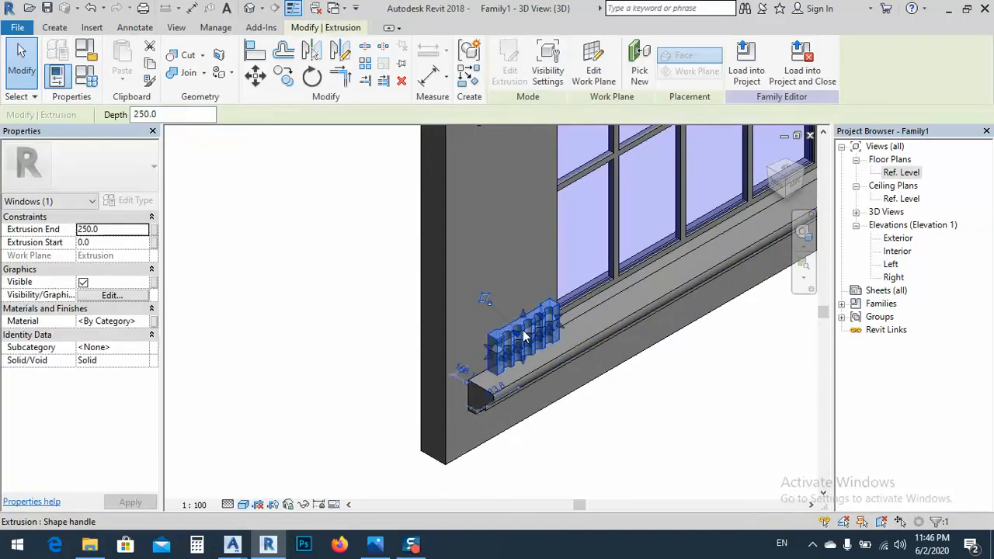
pyautogui.moveTo(524, 317); pyautogui.dragTo(520, 153)
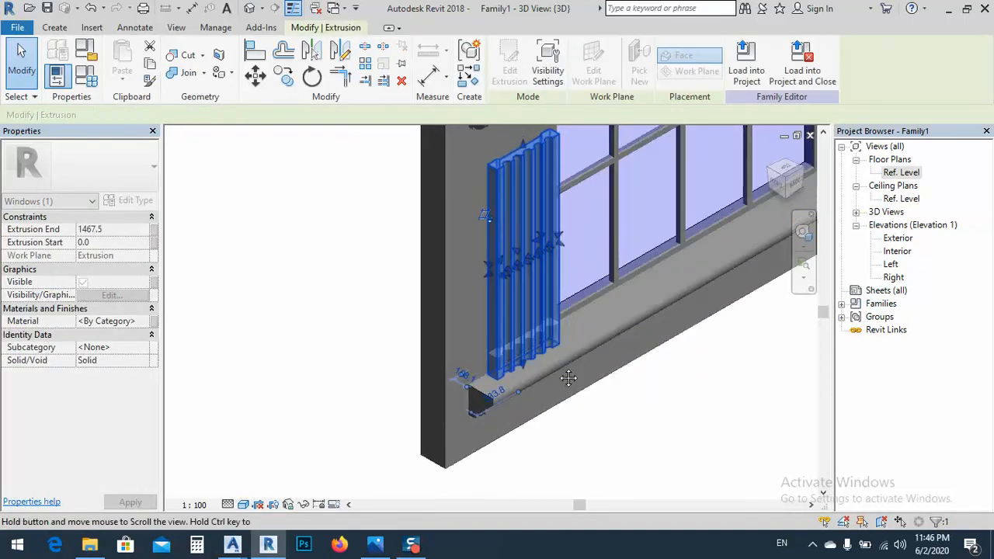
pyautogui.moveTo(568, 377); pyautogui.dragTo(547, 478, button='middle')
pyautogui.click(793, 185)
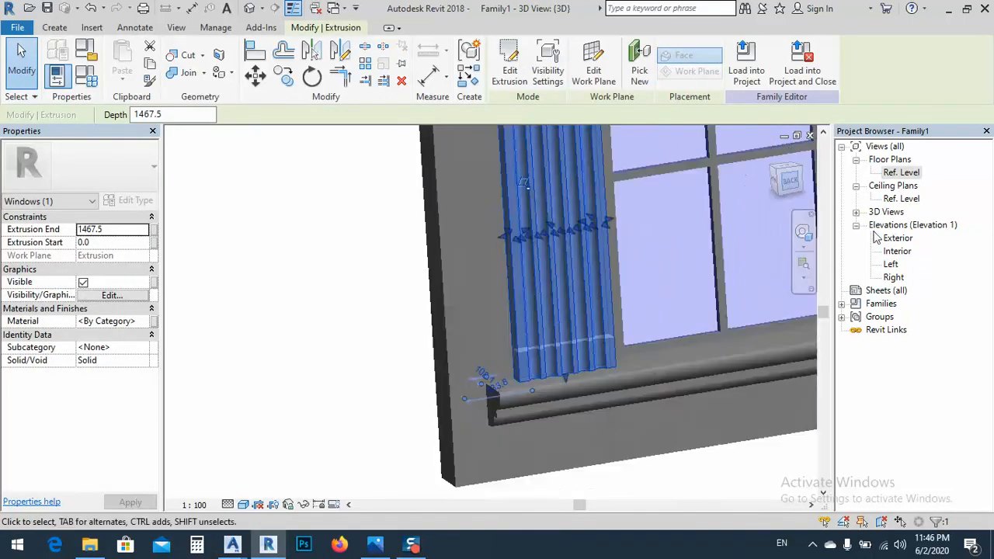
pyautogui.scroll(5, 442, 284)
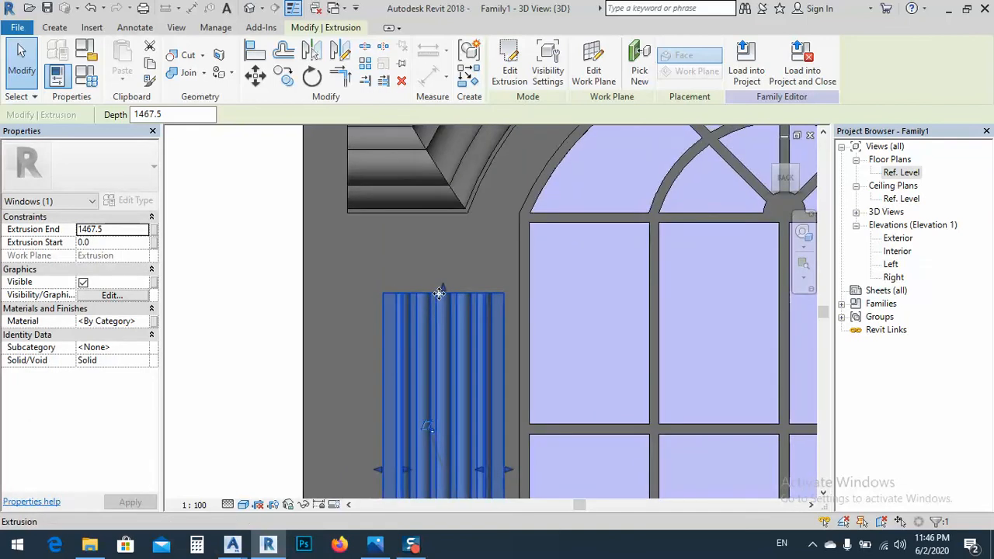
pyautogui.moveTo(447, 250); pyautogui.dragTo(447, 272)
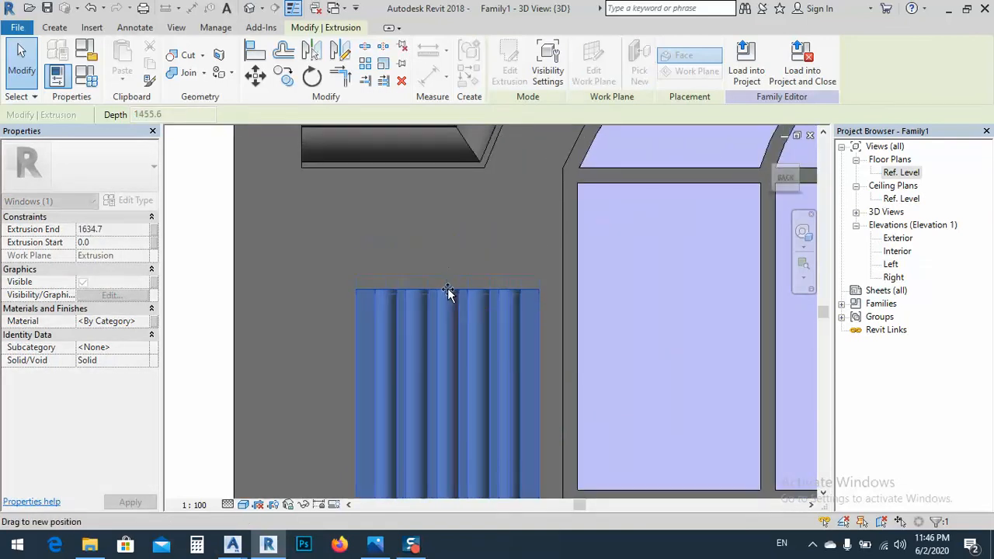
pyautogui.scroll(-2, 346, 243)
pyautogui.click(243, 266)
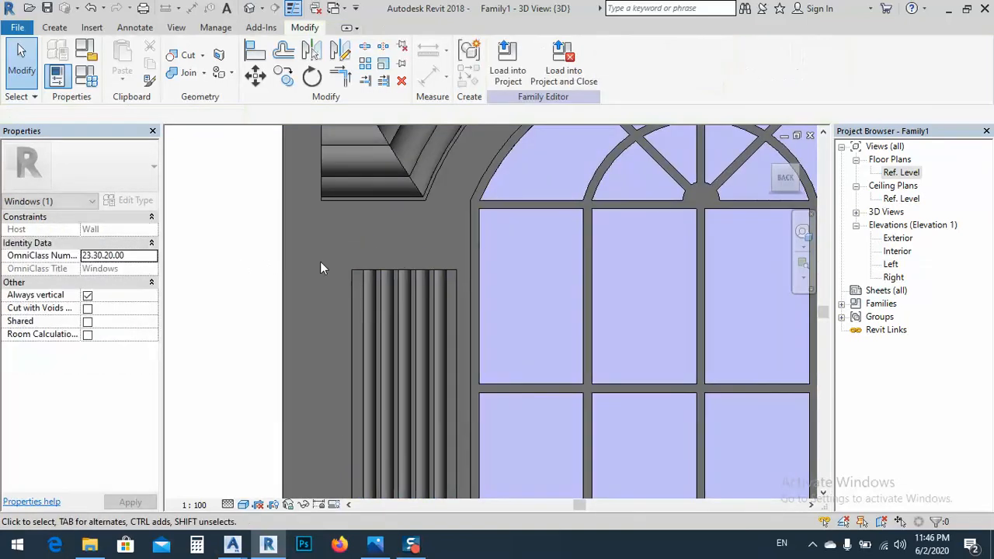
# Examine the fluted column's top and its proportions against the window from the front and at an oblique angle
pyautogui.scroll(-3, 346, 267)
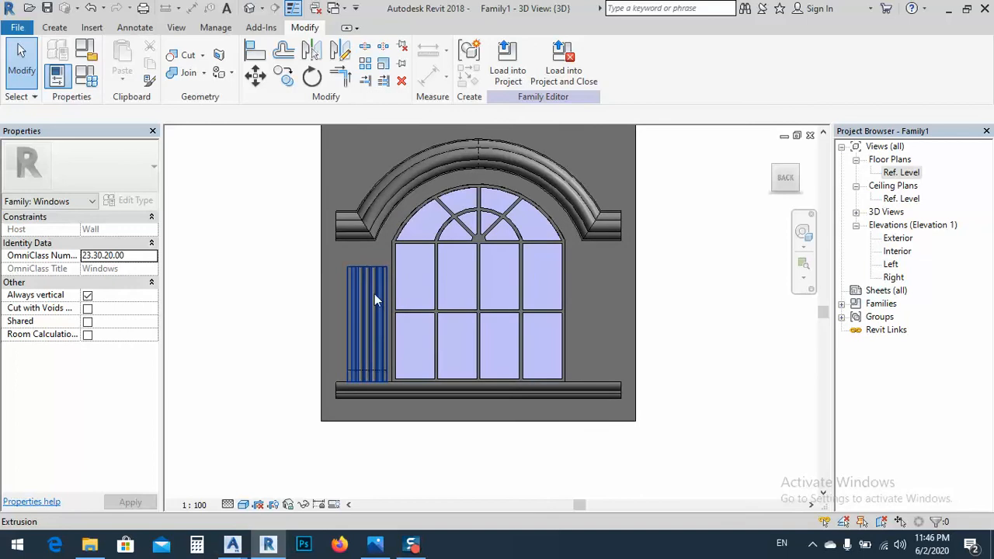
pyautogui.scroll(3, 375, 294)
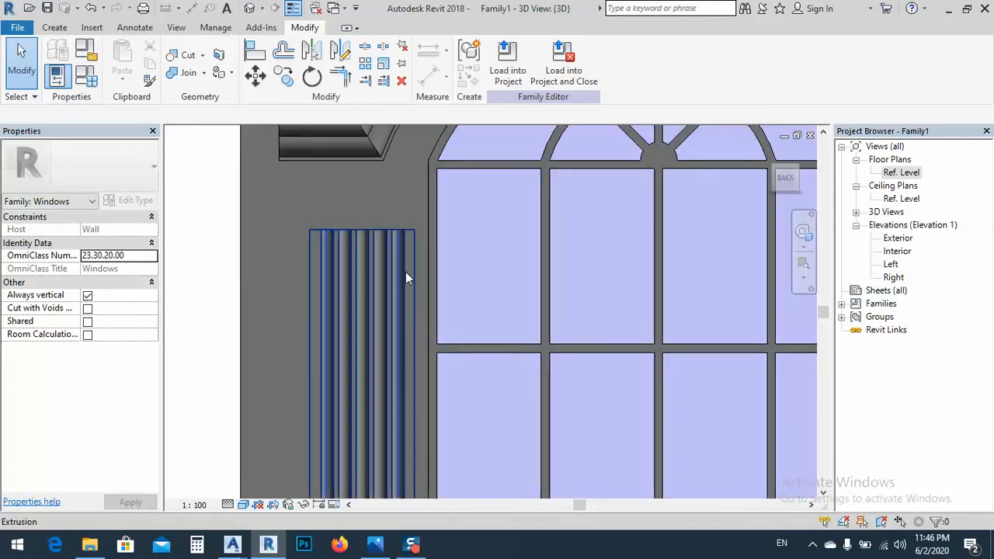
pyautogui.scroll(-5, 405, 278)
pyautogui.keyDown('shift'); pyautogui.moveTo(377, 315); pyautogui.dragTo(482, 362, button='middle'); pyautogui.keyUp('shift')
pyautogui.scroll(5, 389, 250)
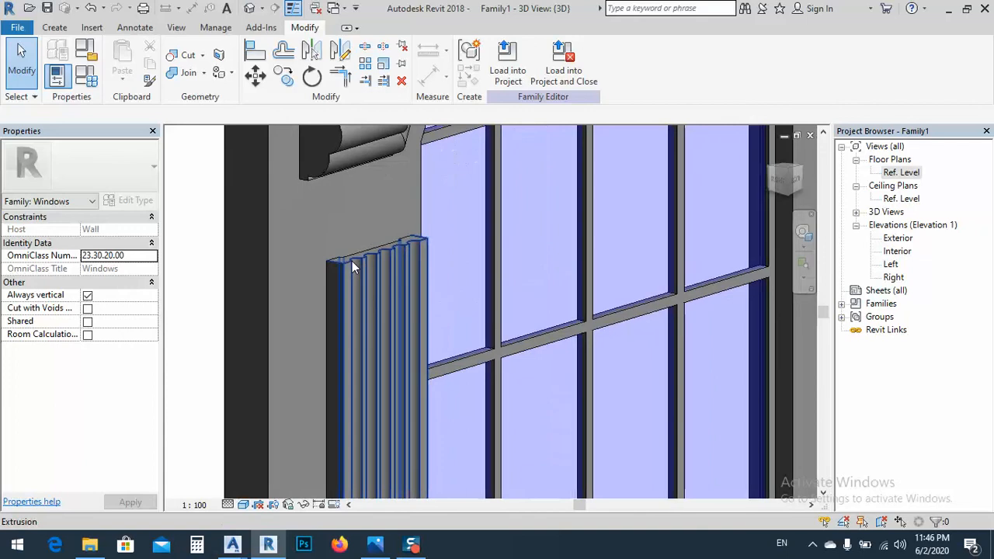
pyautogui.scroll(-5, 358, 249)
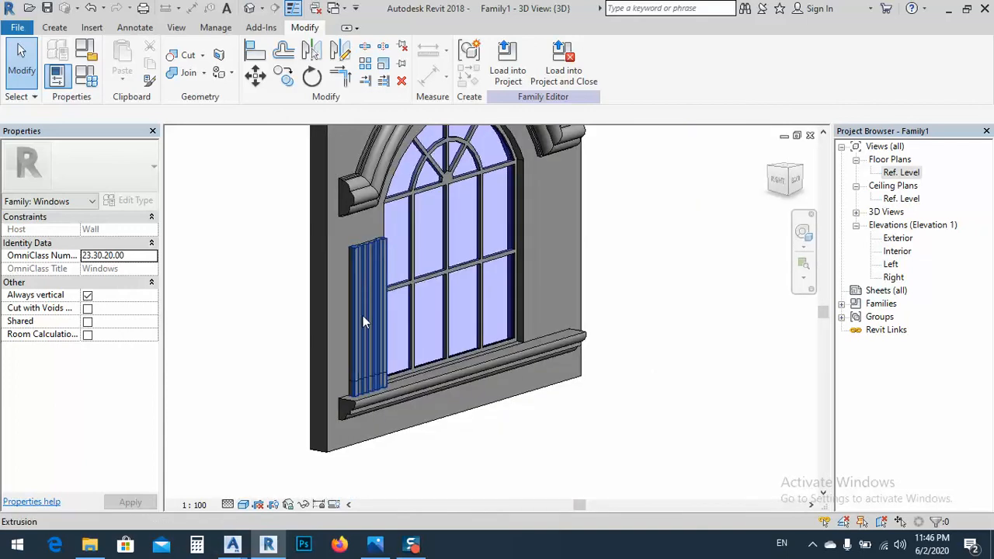
pyautogui.click(363, 315)
pyautogui.scroll(3, 370, 401)
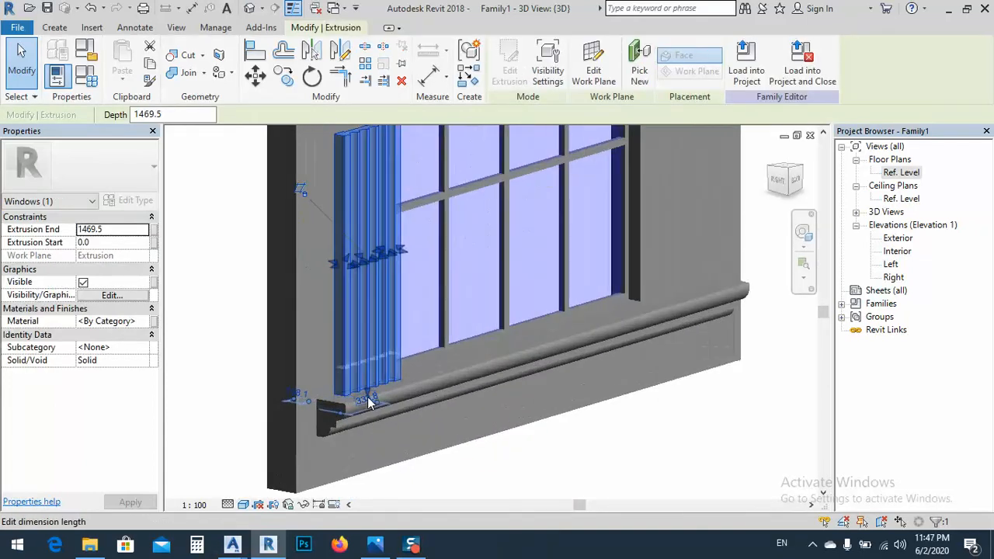
pyautogui.click(369, 400)
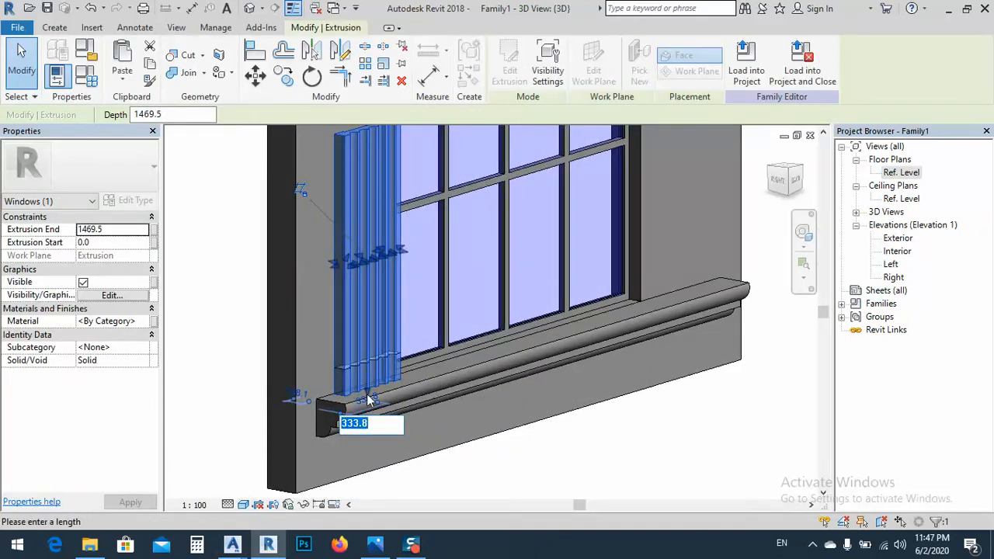
pyautogui.click(470, 462)
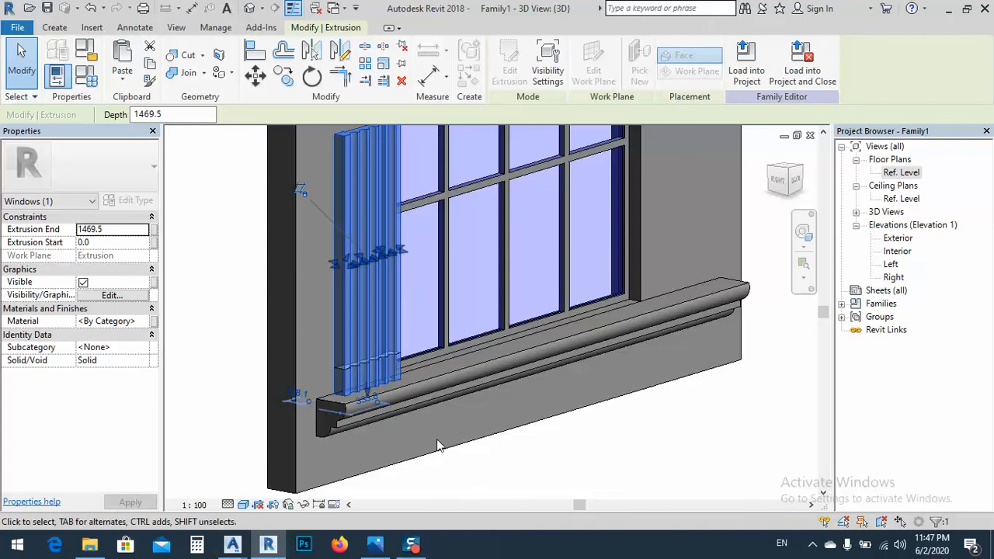
pyautogui.click(368, 391)
pyautogui.click(521, 495)
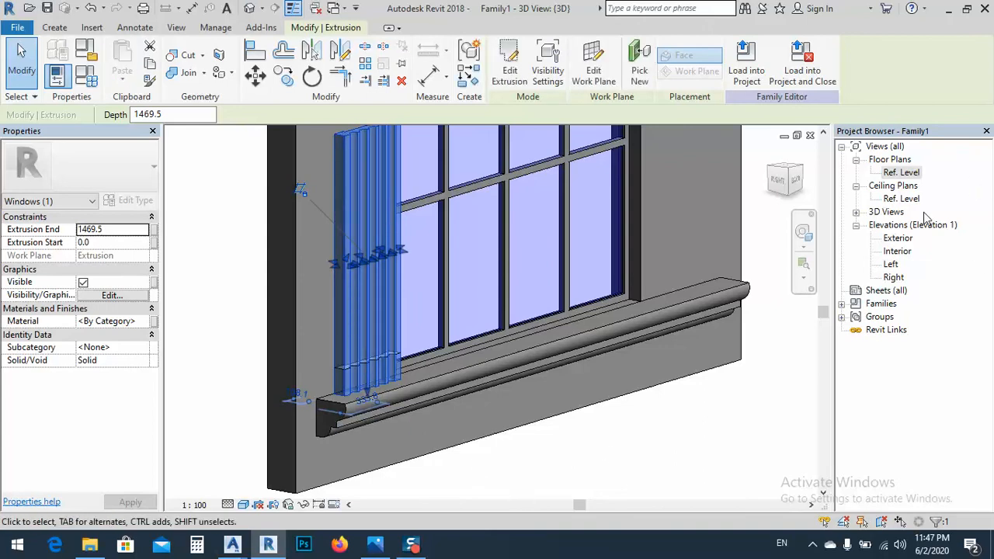
# In the Exterior elevation, raise the fluted column's lower end to 150 mm above the sill
pyautogui.doubleClick(897, 239)
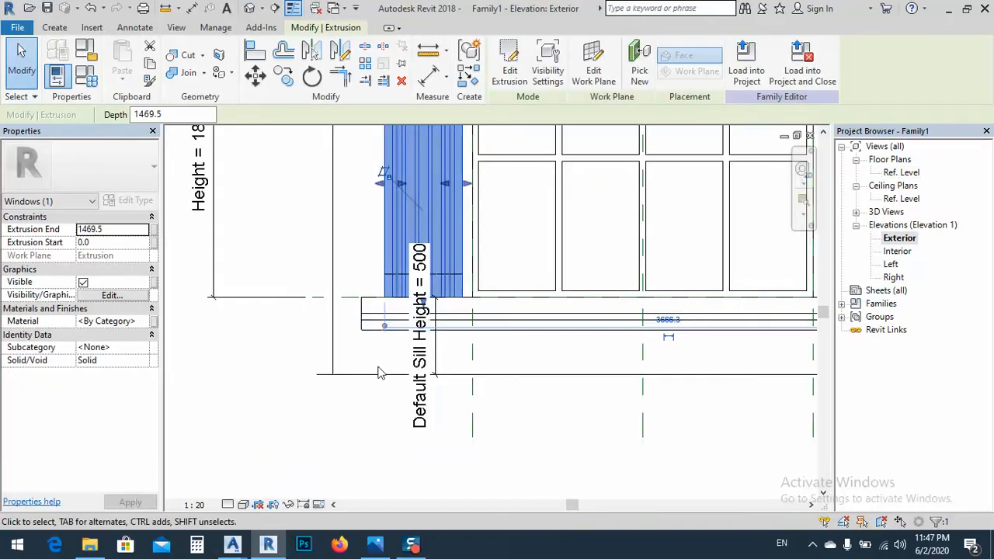
pyautogui.click(372, 271)
pyautogui.click(398, 270)
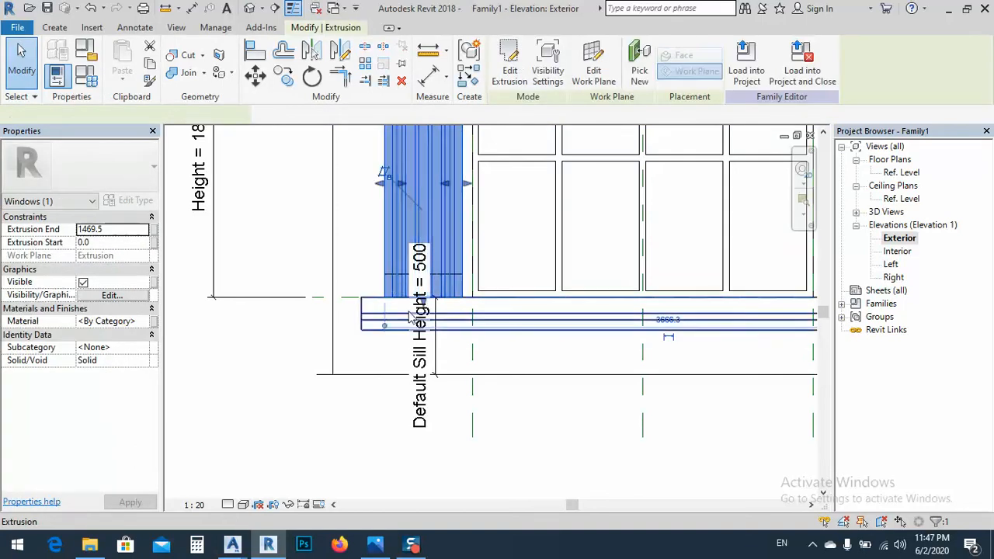
pyautogui.moveTo(458, 254)
pyautogui.mouseDown(button='middle')
pyautogui.moveTo(458, 399)
pyautogui.moveTo(461, 322)
pyautogui.mouseUp(button='middle')
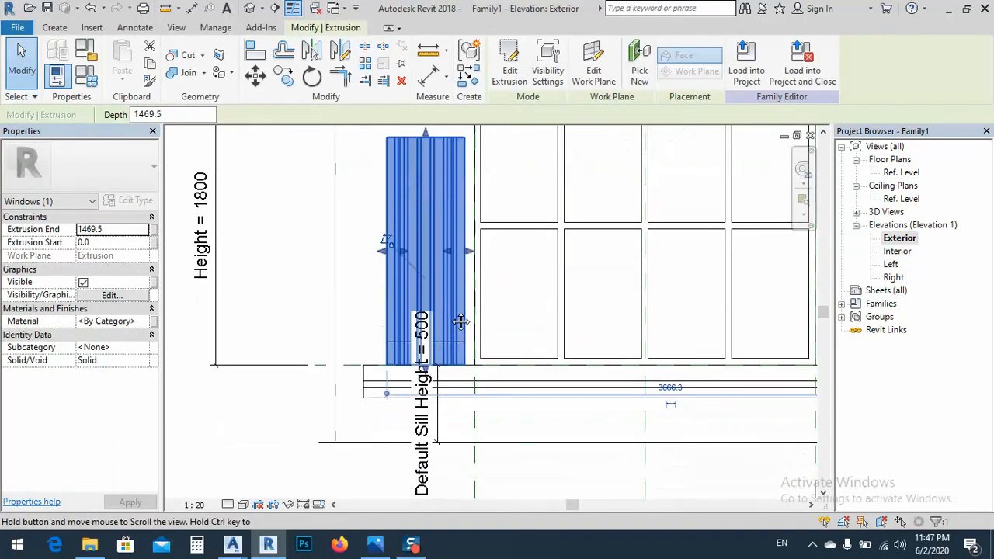
pyautogui.scroll(2, 426, 371)
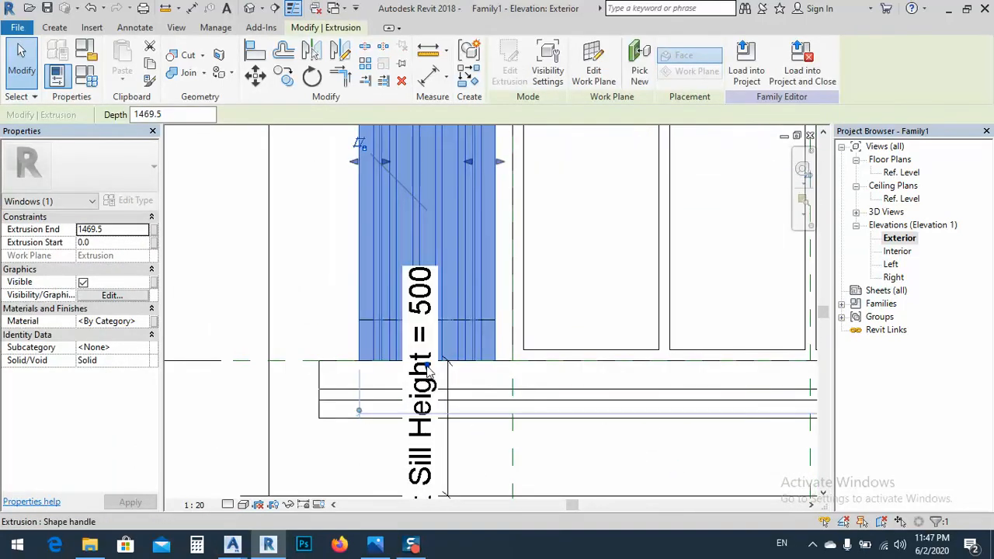
pyautogui.moveTo(427, 367); pyautogui.dragTo(429, 326)
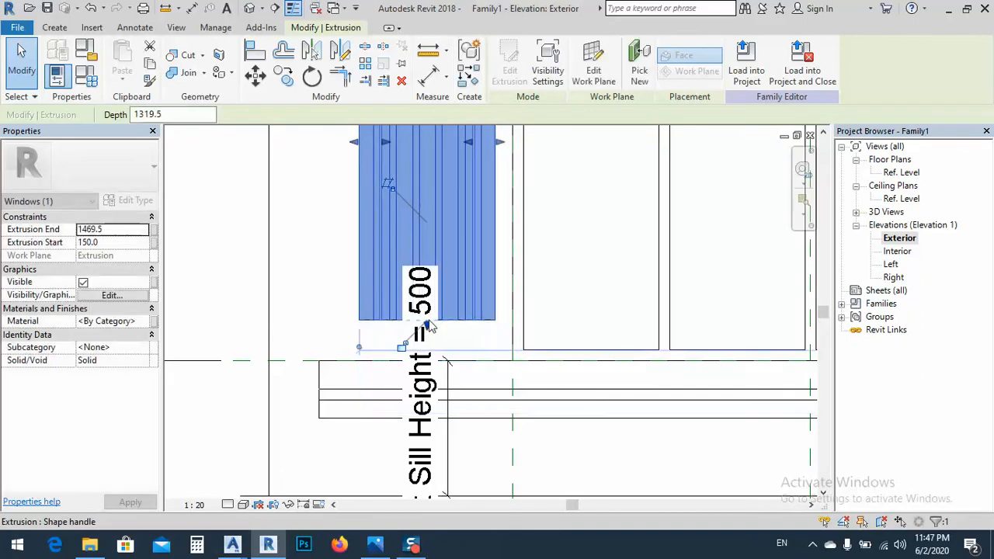
# Stretch the fluted column's upper end to an extrusion end of about 1538 mm, below the arch surround
pyautogui.scroll(-2, 431, 377)
pyautogui.moveTo(470, 242); pyautogui.dragTo(457, 391, button='middle')
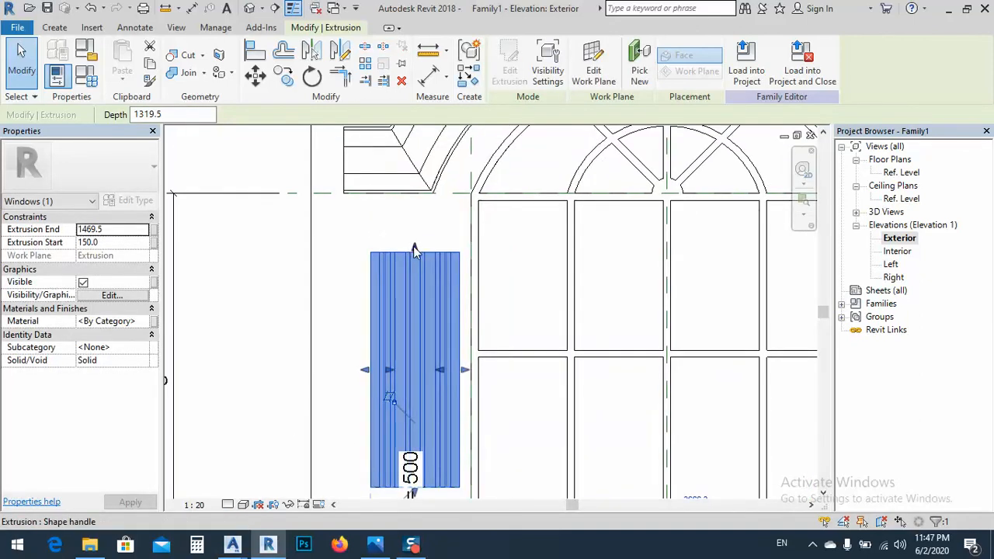
pyautogui.moveTo(414, 250)
pyautogui.mouseDown()
pyautogui.moveTo(414, 219)
pyautogui.moveTo(416, 247)
pyautogui.mouseUp()
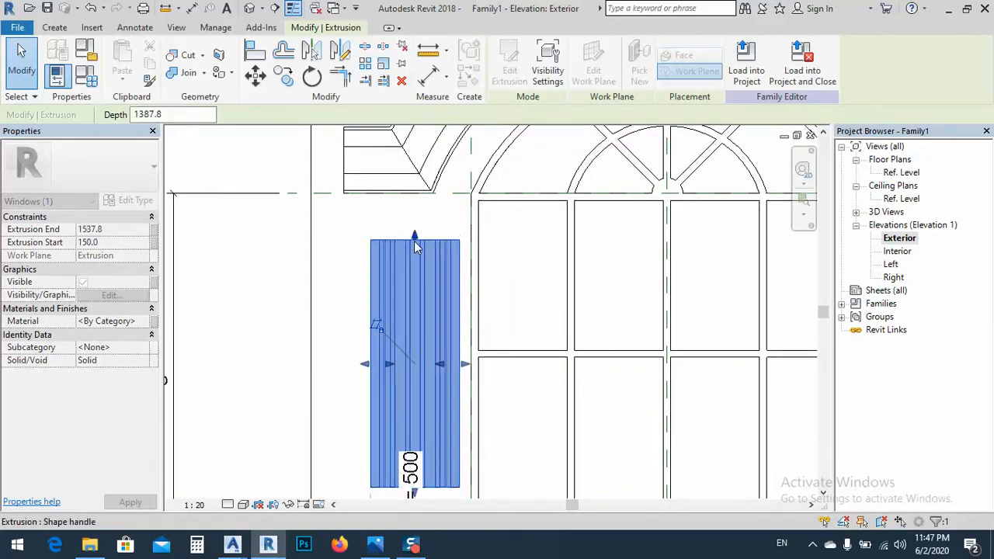
pyautogui.click(358, 230)
pyautogui.scroll(-2, 401, 252)
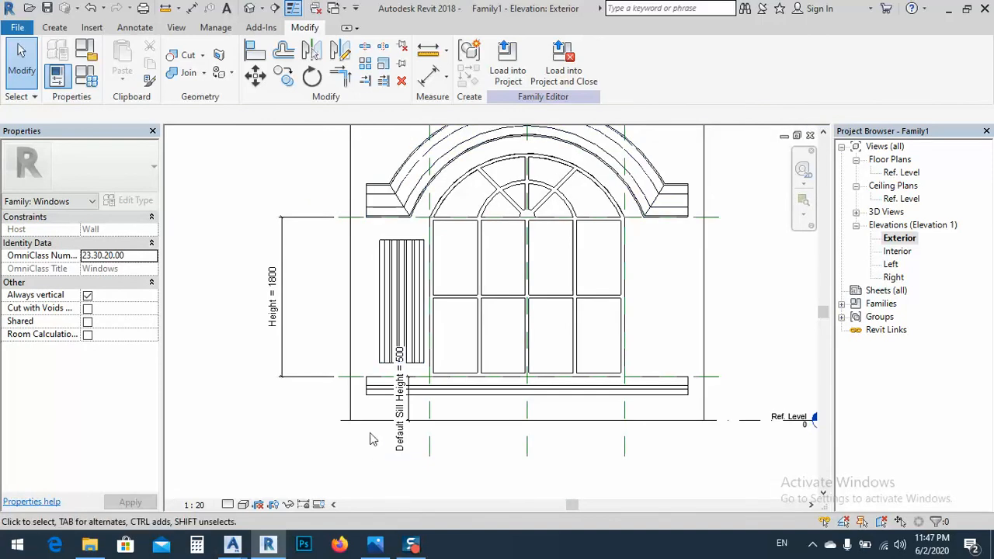
# Consult the column base in the reference photo and examine the column's lower end above the sill in 3D
pyautogui.click(380, 546)
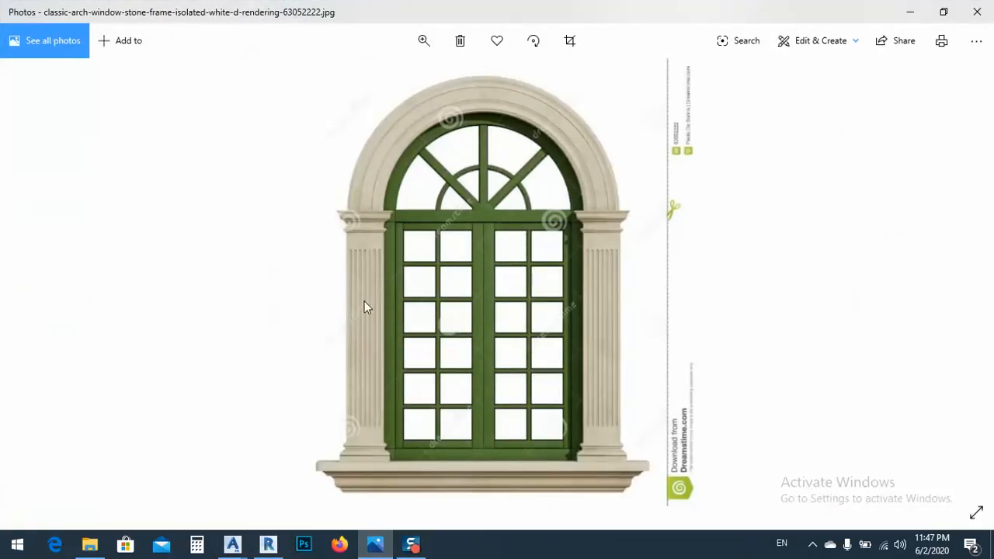
pyautogui.click(912, 16)
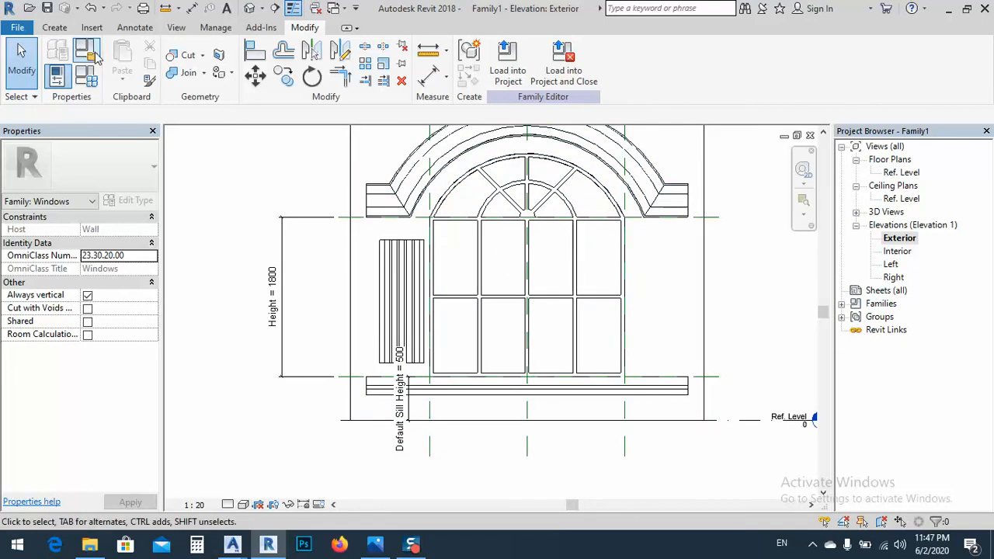
pyautogui.click(249, 8)
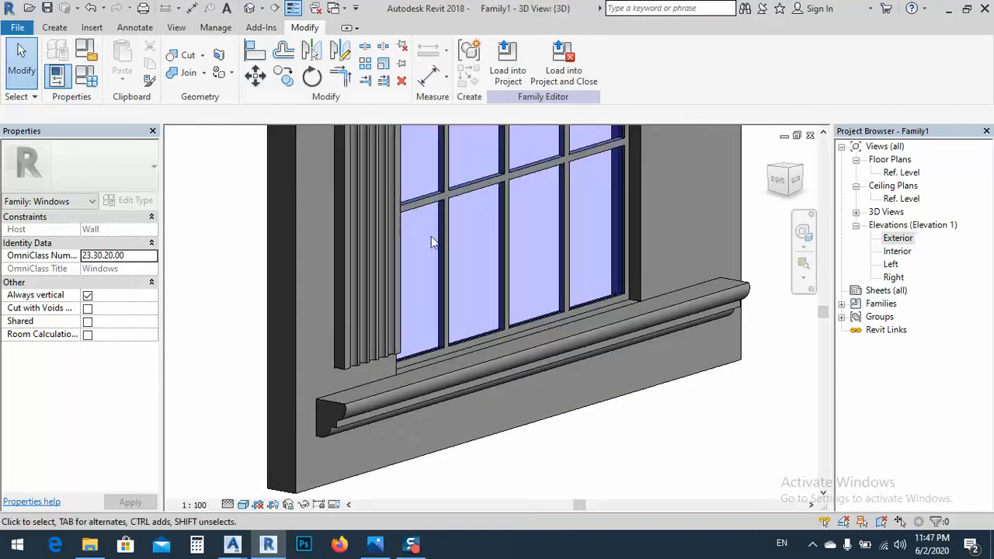
pyautogui.scroll(4, 377, 404)
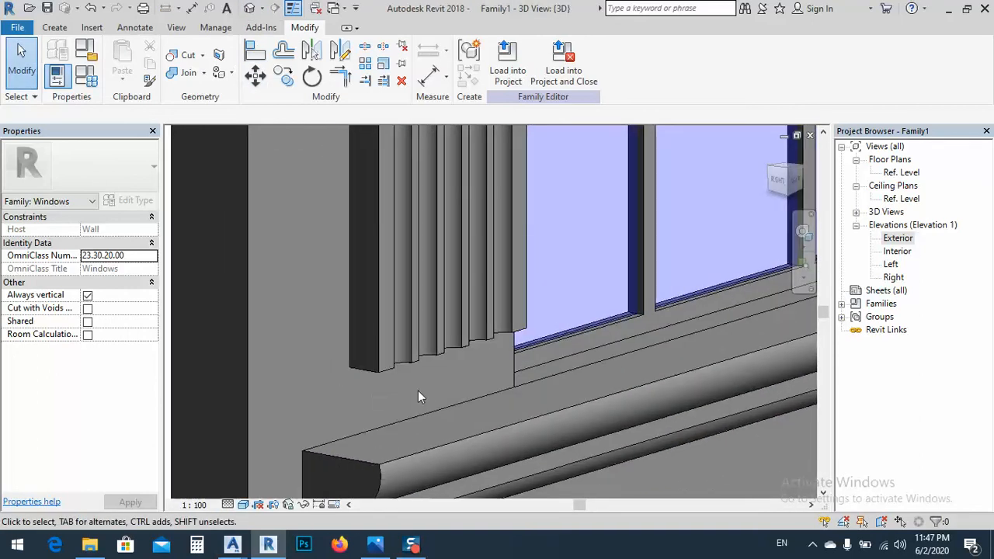
pyautogui.moveTo(447, 395); pyautogui.dragTo(468, 380, button='middle')
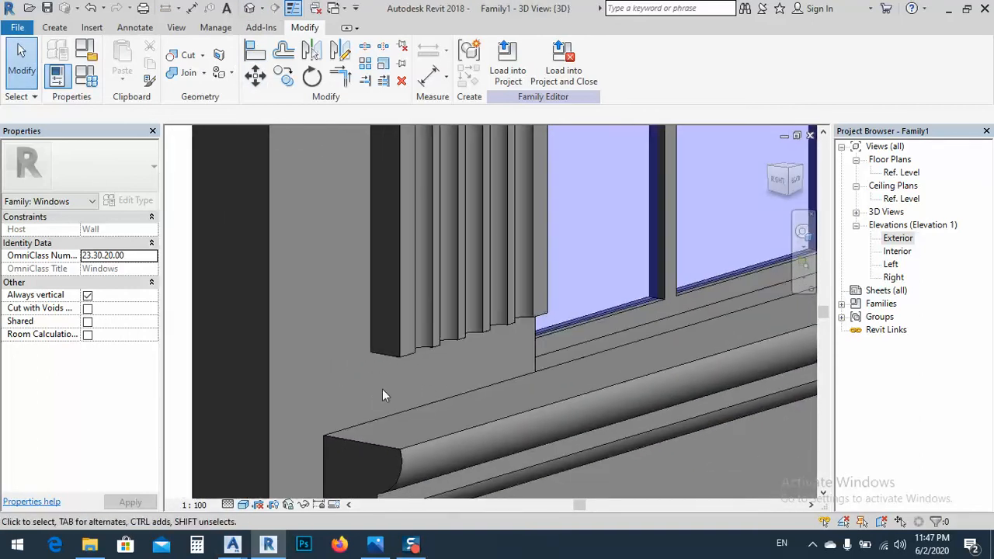
# Start a sweep for the column base and sketch its path by picking the column's outer bottom edges on both sides and the front
pyautogui.click(55, 28)
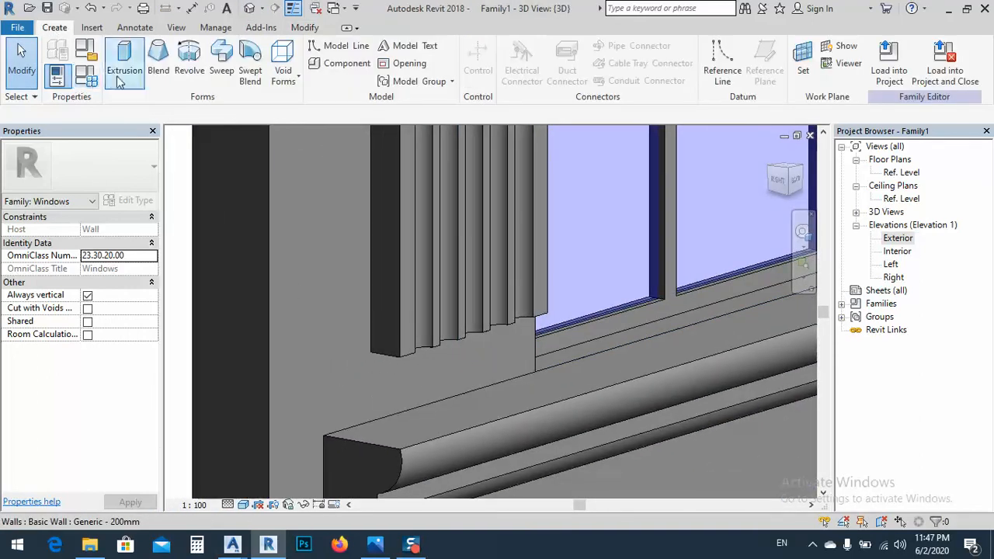
pyautogui.click(221, 70)
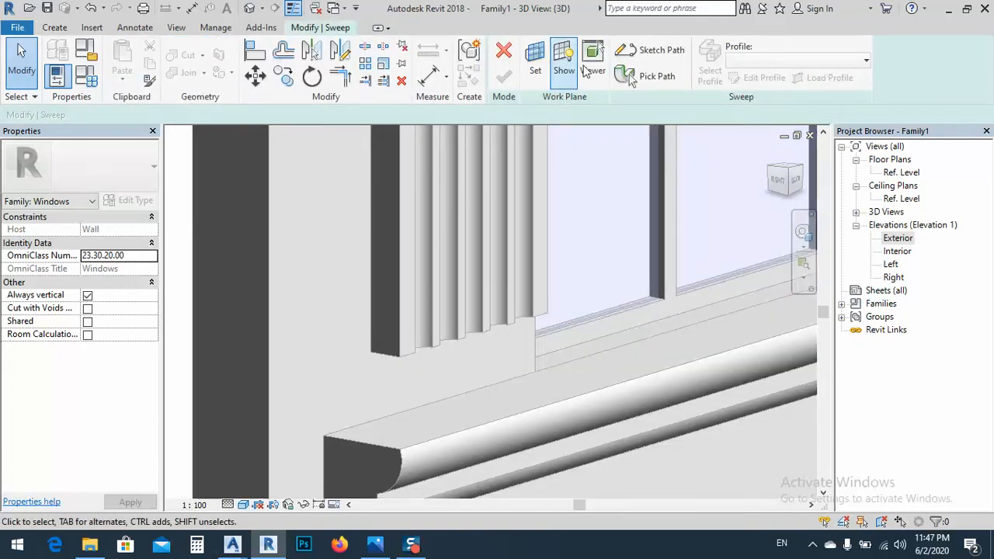
pyautogui.click(653, 51)
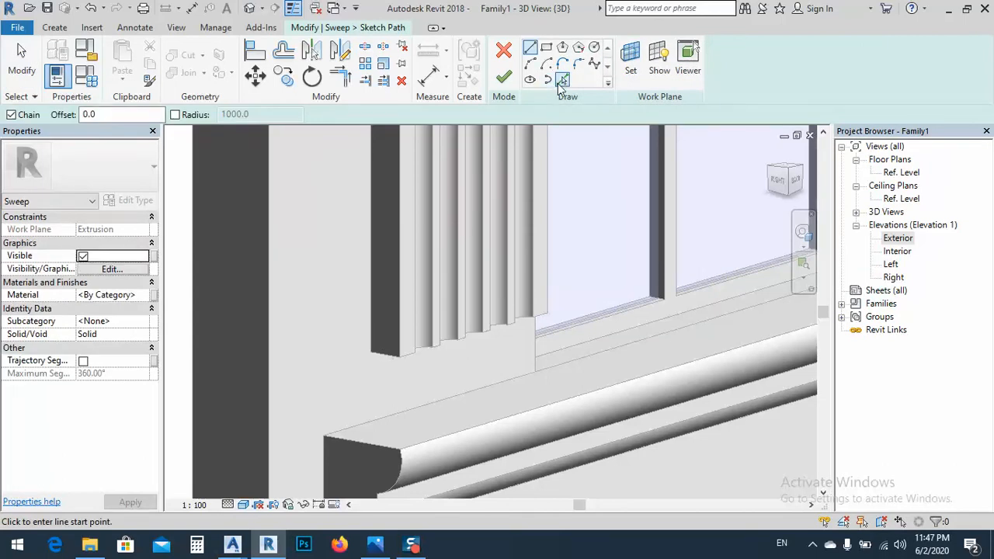
pyautogui.click(561, 80)
pyautogui.click(391, 361)
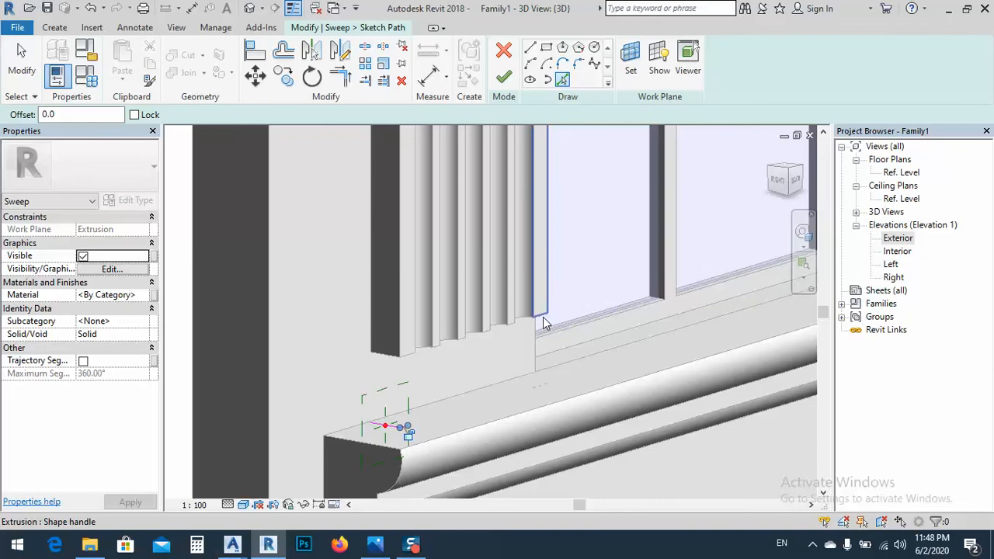
pyautogui.keyDown('shift'); pyautogui.moveTo(548, 393); pyautogui.dragTo(524, 384, button='middle'); pyautogui.keyUp('shift')
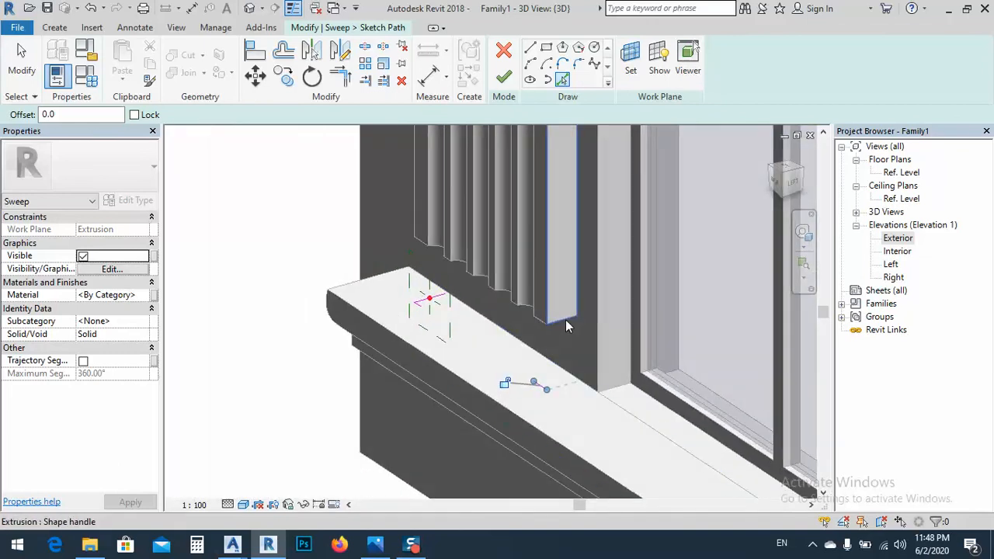
pyautogui.keyDown('shift'); pyautogui.moveTo(566, 320); pyautogui.dragTo(637, 364, button='middle'); pyautogui.keyUp('shift')
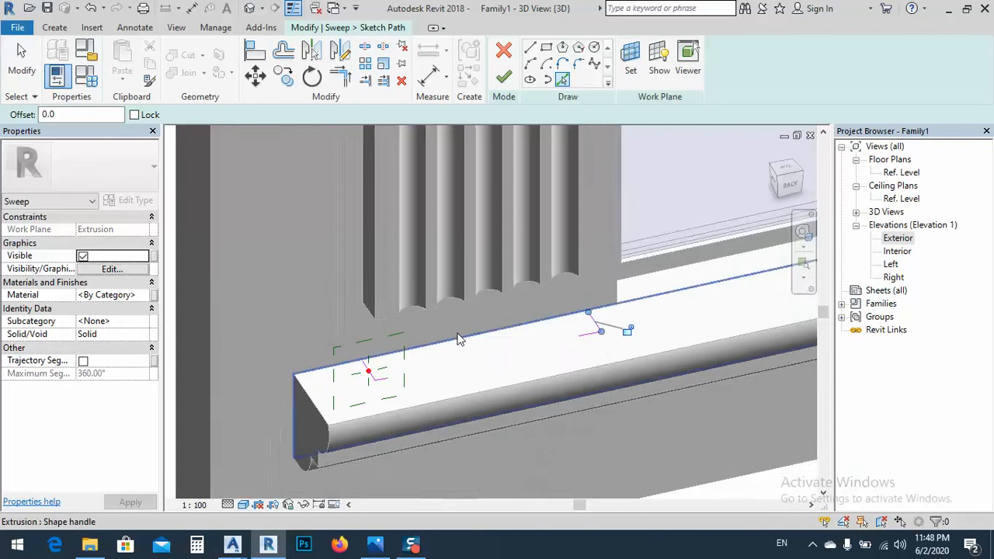
# Join the two front path segments into one continuous line with Trim/Extend to Corner and finish the sweep path
pyautogui.click(341, 76)
pyautogui.click(385, 379)
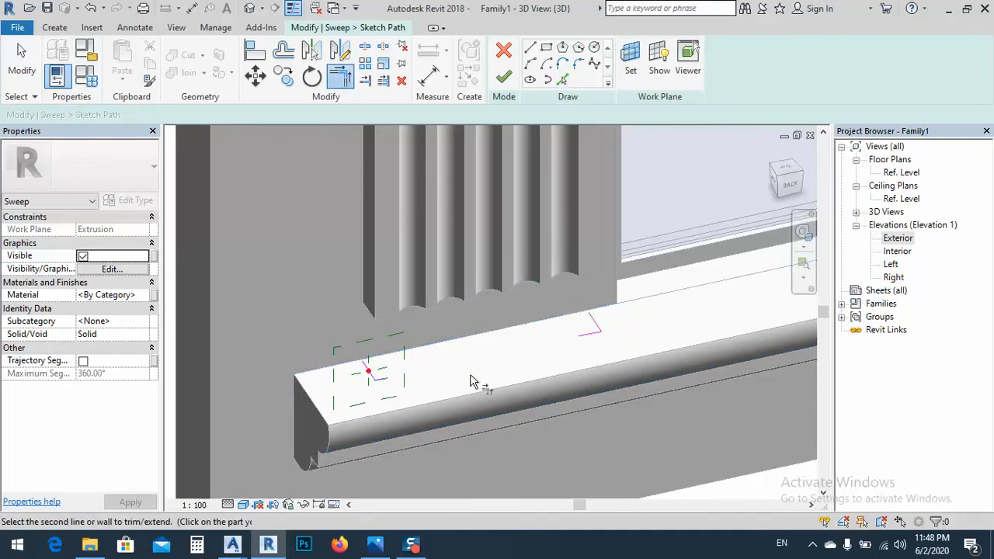
pyautogui.click(584, 346)
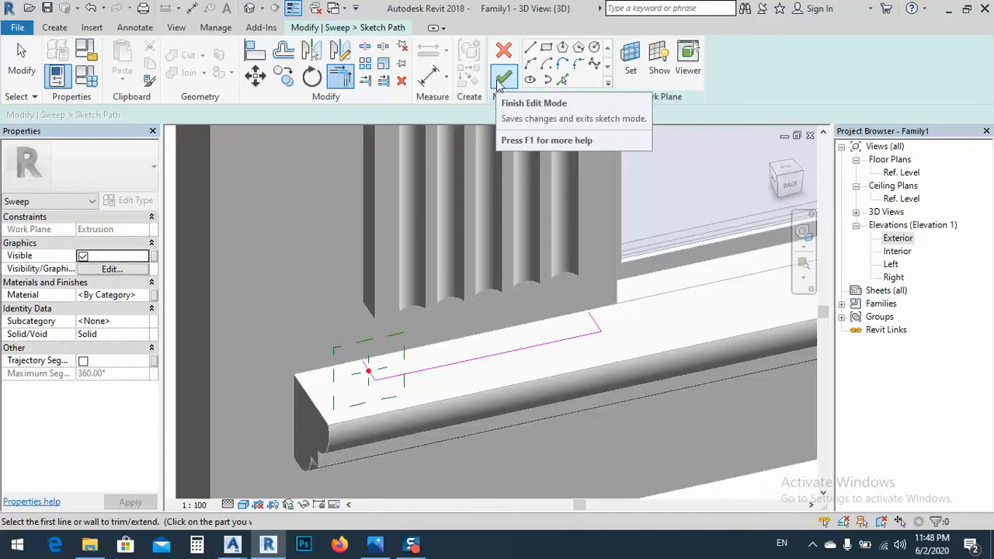
pyautogui.click(500, 83)
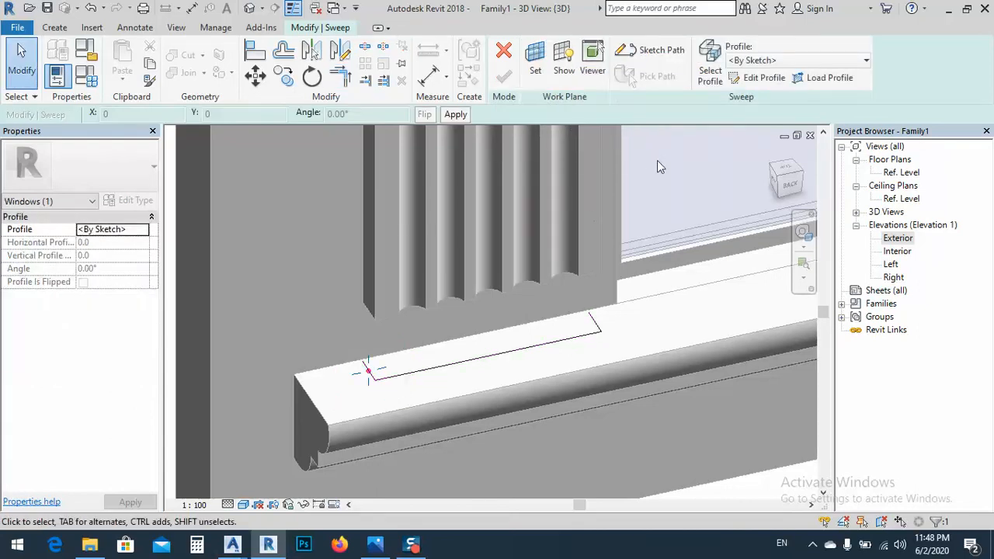
# Start editing the sweep's profile and show its origin on the sill close up in the Exterior elevation
pyautogui.click(759, 79)
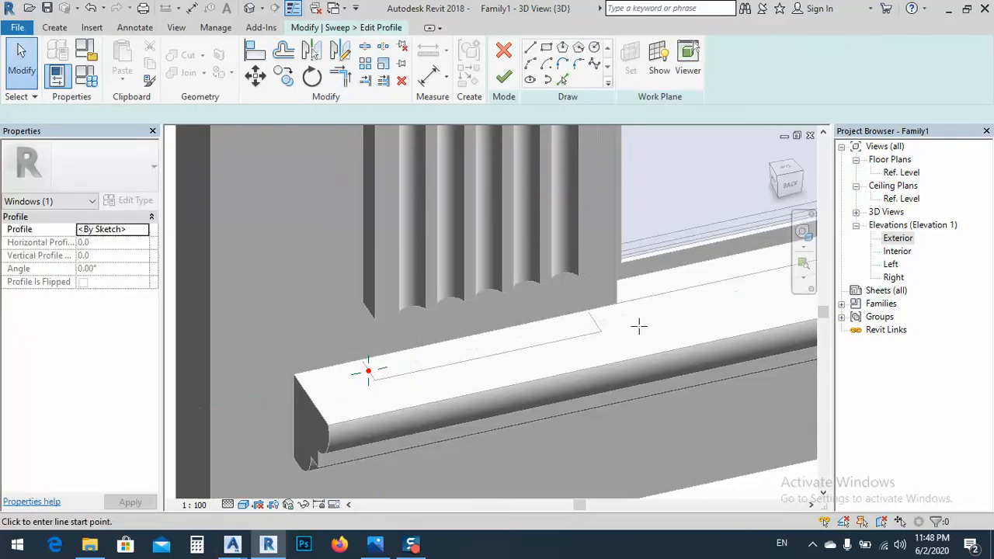
pyautogui.moveTo(515, 347)
pyautogui.keyDown('shift'); pyautogui.mouseDown(button='middle')
pyautogui.moveTo(451, 357)
pyautogui.moveTo(437, 331)
pyautogui.moveTo(459, 315)
pyautogui.mouseUp(button='middle'); pyautogui.keyUp('shift')
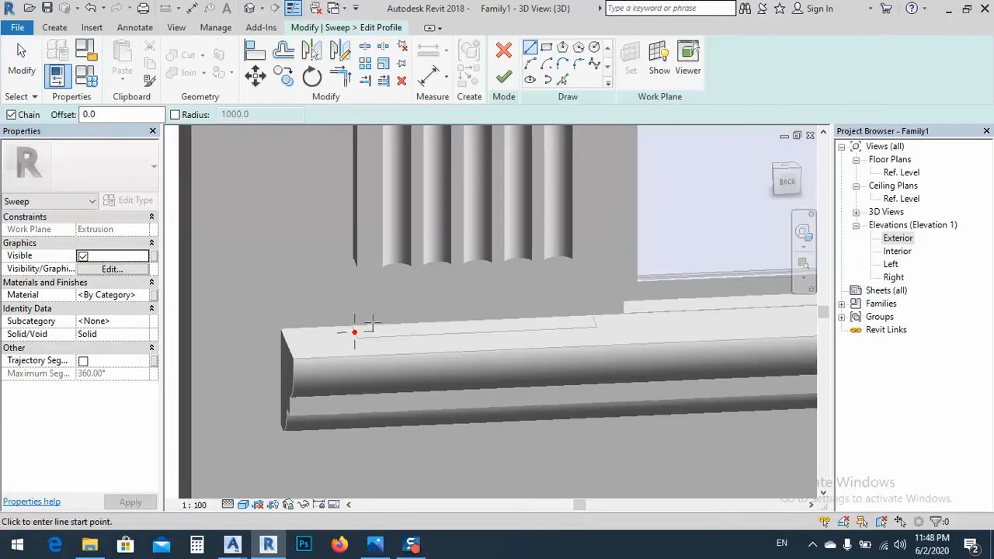
pyautogui.scroll(2, 369, 323)
pyautogui.keyDown('shift'); pyautogui.moveTo(357, 323); pyautogui.dragTo(371, 362, button='middle'); pyautogui.keyUp('shift')
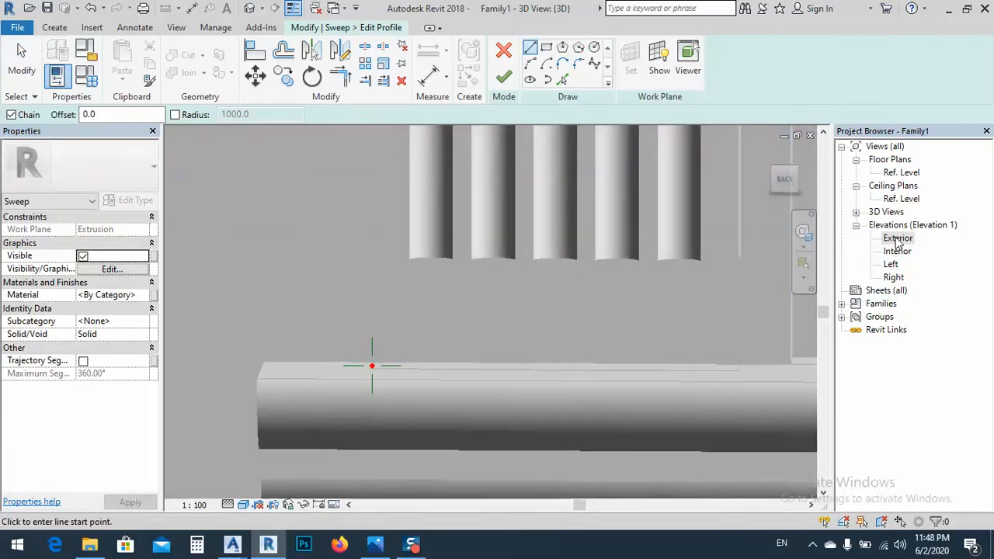
pyautogui.doubleClick(897, 238)
pyautogui.scroll(10, 419, 388)
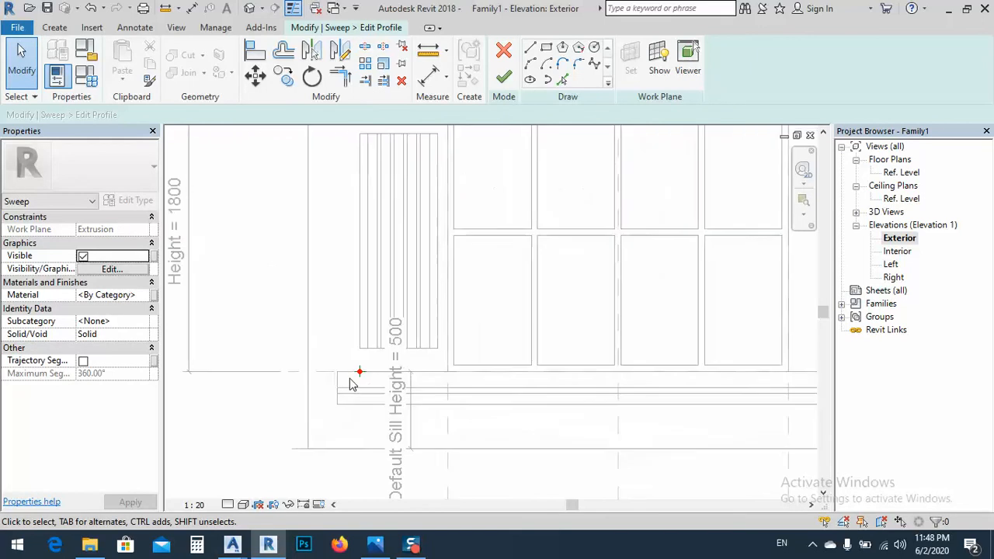
pyautogui.moveTo(419, 340); pyautogui.dragTo(503, 336, button='middle')
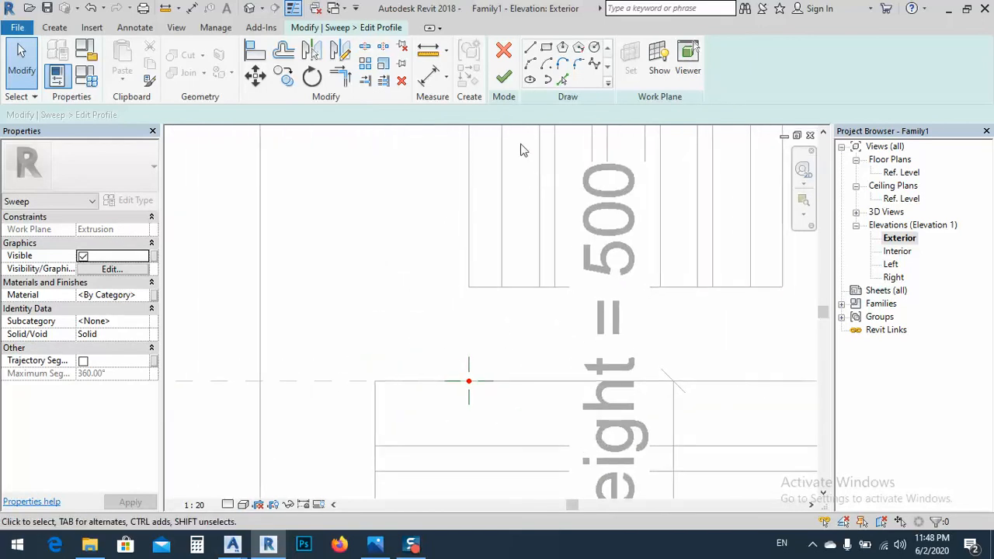
# Draw the profile's straight lines: up from the path point to the column's bottom, 115 mm outward, a short drop, and about 15 mm back inward
pyautogui.click(530, 48)
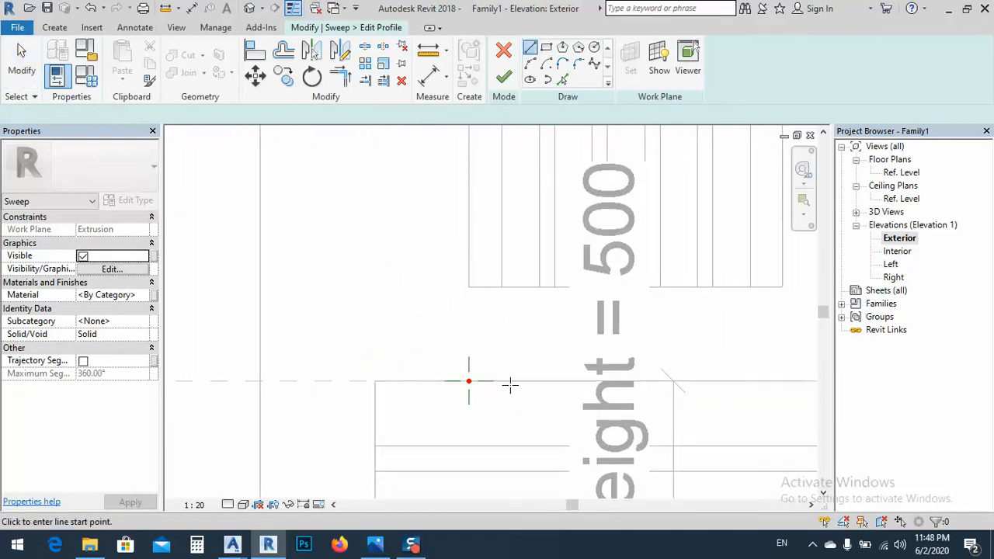
pyautogui.click(469, 381)
pyautogui.click(469, 287)
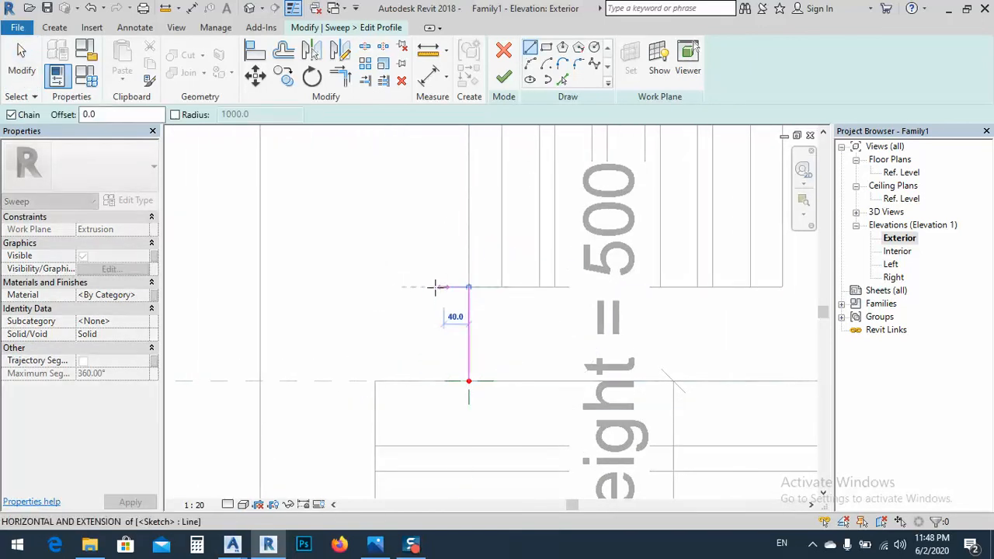
pyautogui.click(396, 288)
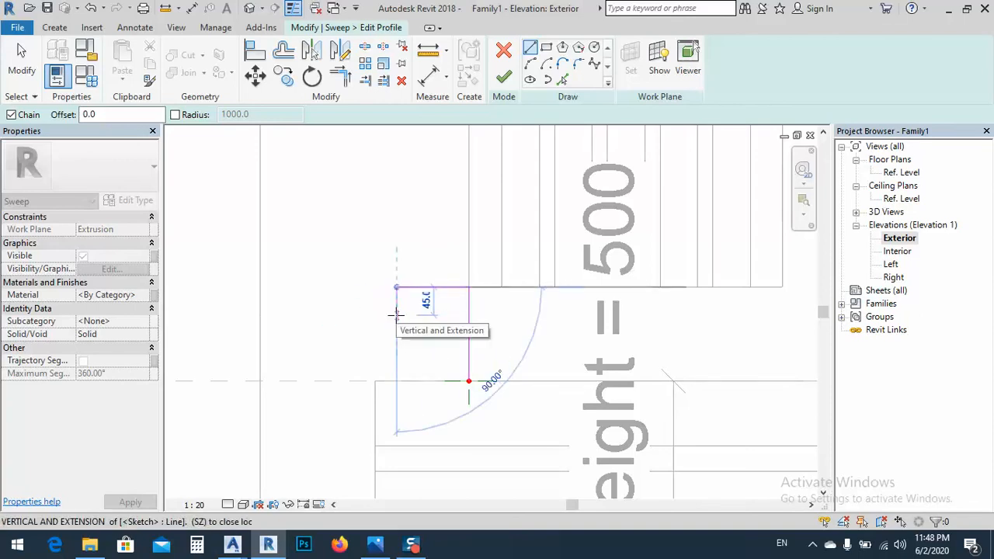
pyautogui.click(396, 302)
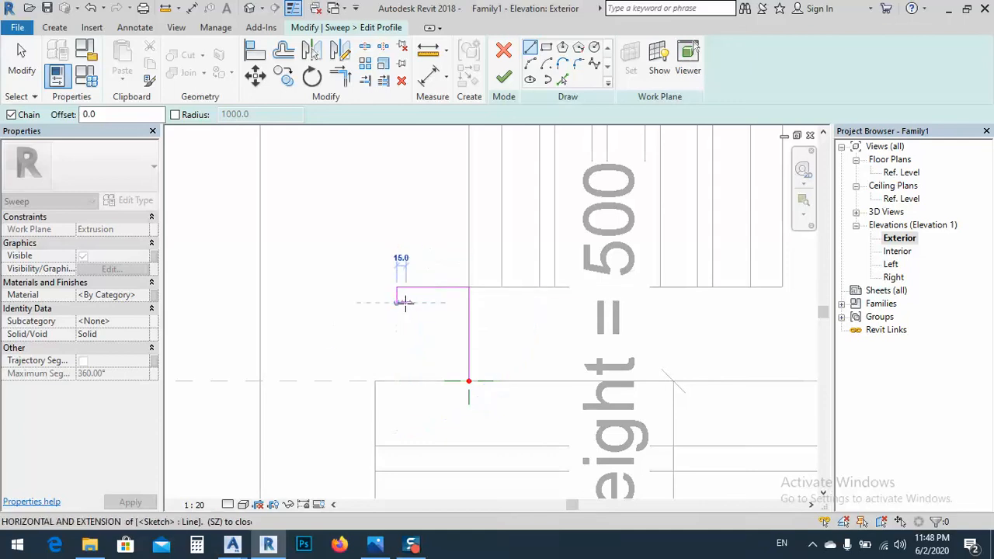
pyautogui.click(407, 302)
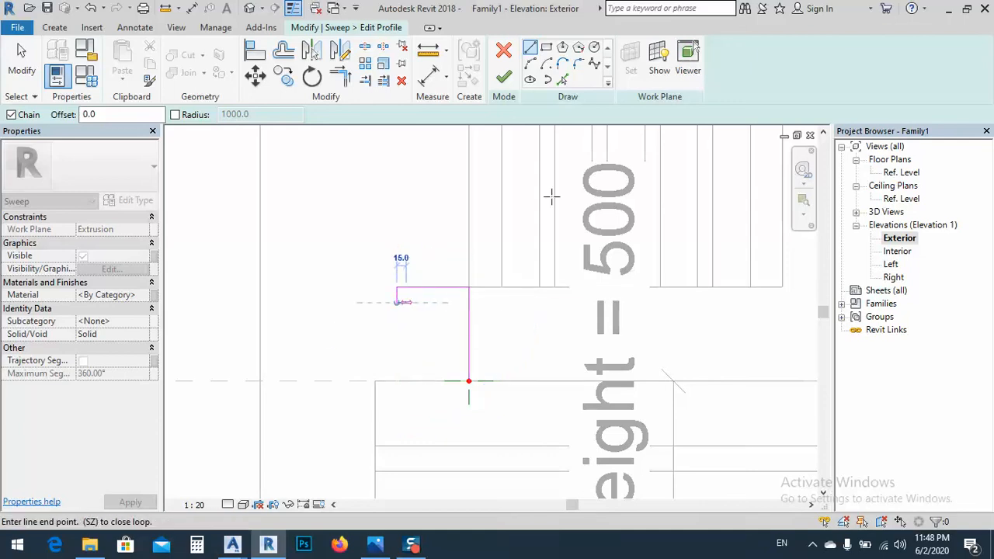
# Continue the base profile with an S-shaped moulding of two tangent arcs, with radii of about 20 mm and 24 mm
pyautogui.click(529, 66)
pyautogui.scroll(4, 412, 318)
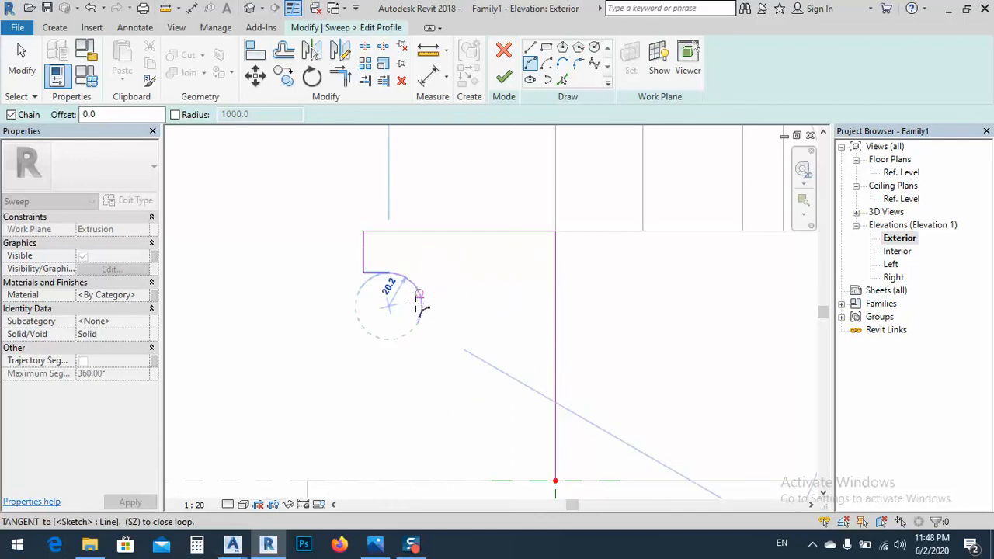
pyautogui.click(421, 359)
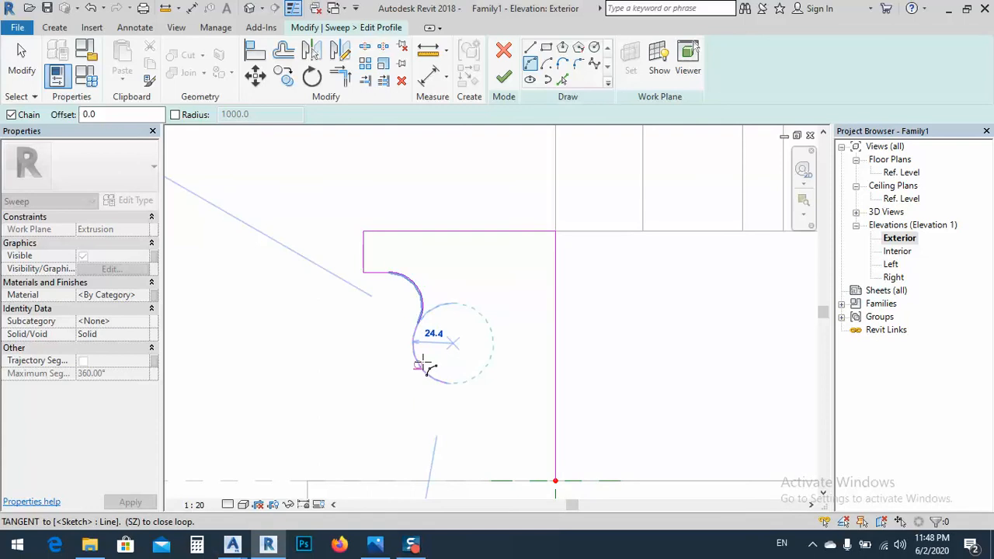
pyautogui.click(421, 365)
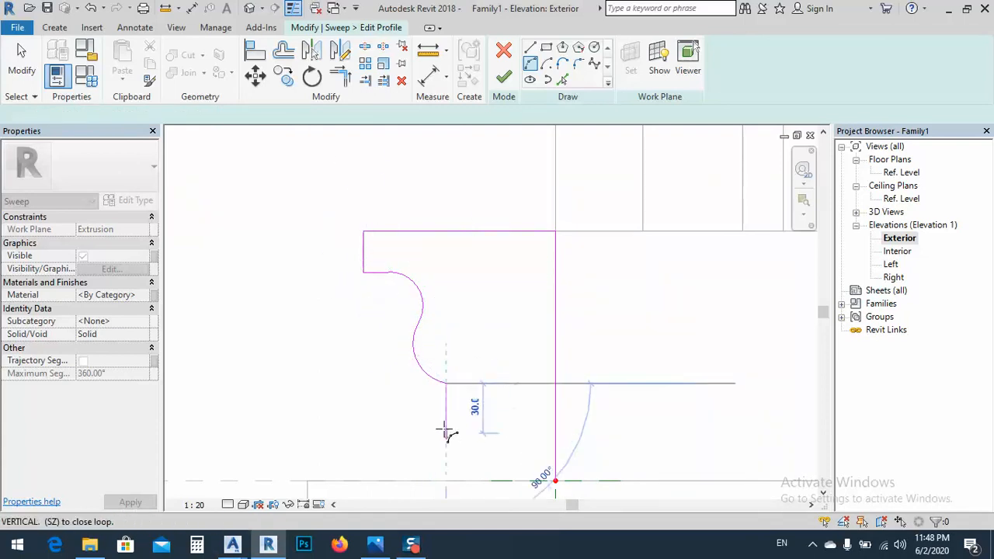
# Close the base profile with a 30 mm drop, a 20 mm inward line and an arc of about 46 mm radius ending at the path point
pyautogui.click(531, 53)
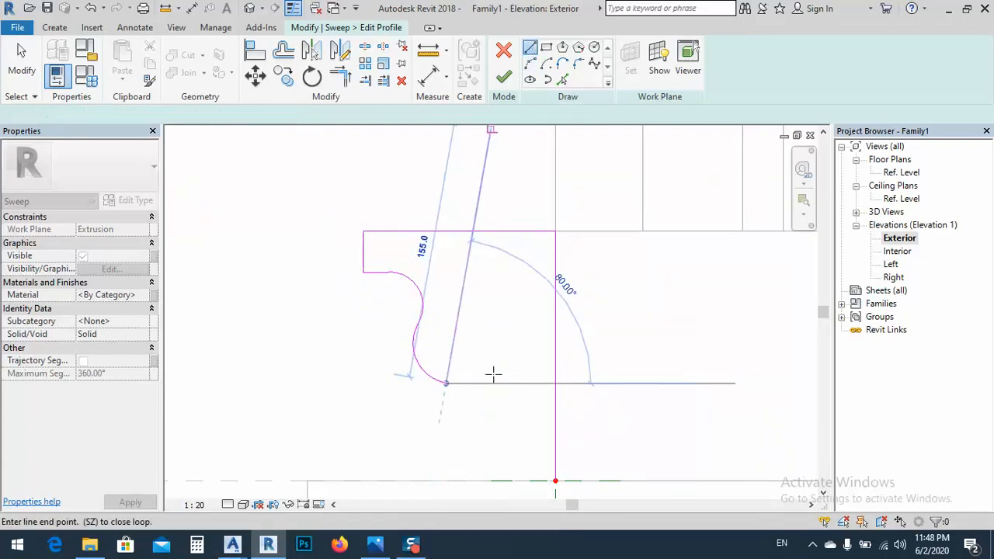
pyautogui.click(446, 433)
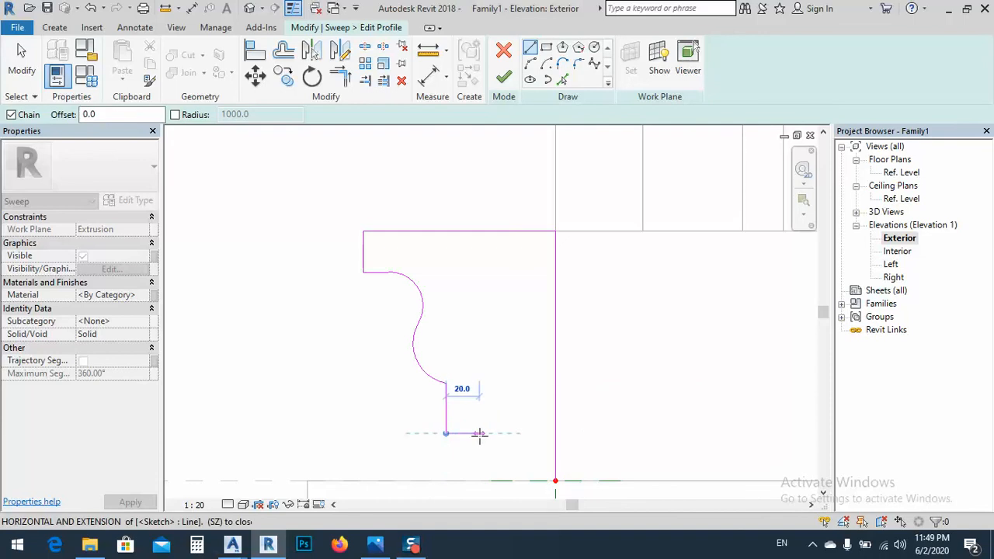
pyautogui.click(479, 433)
pyautogui.click(531, 65)
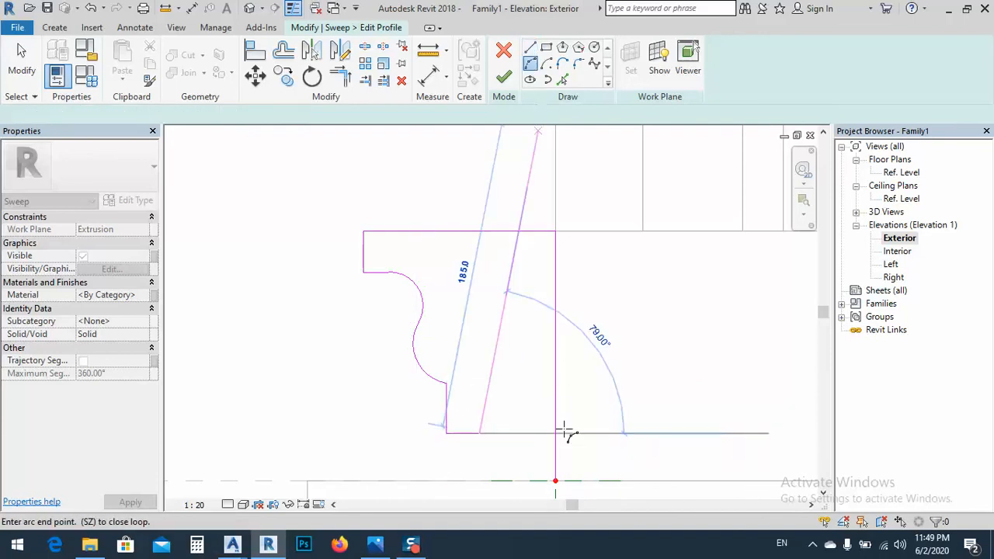
pyautogui.click(556, 482)
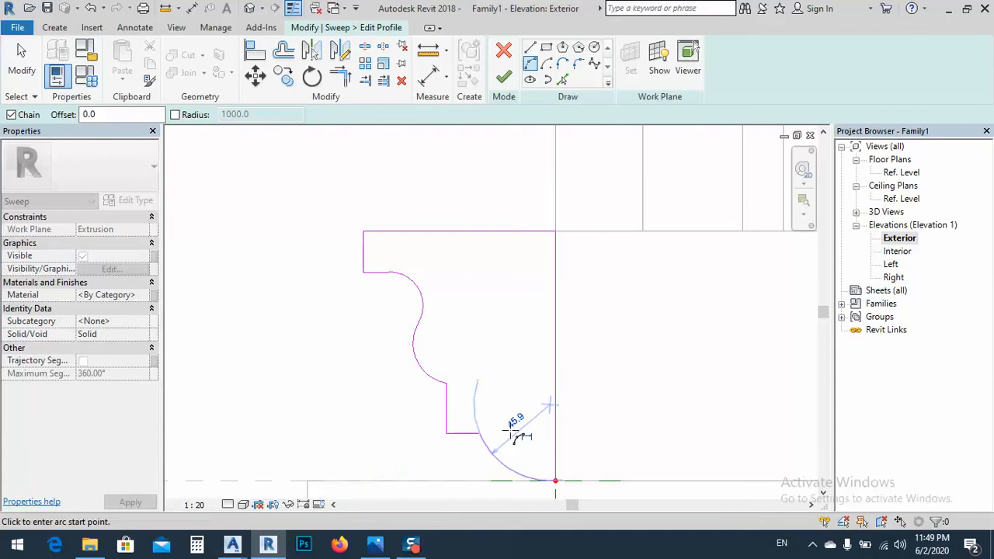
pyautogui.rightClick(518, 146)
pyautogui.click(555, 155)
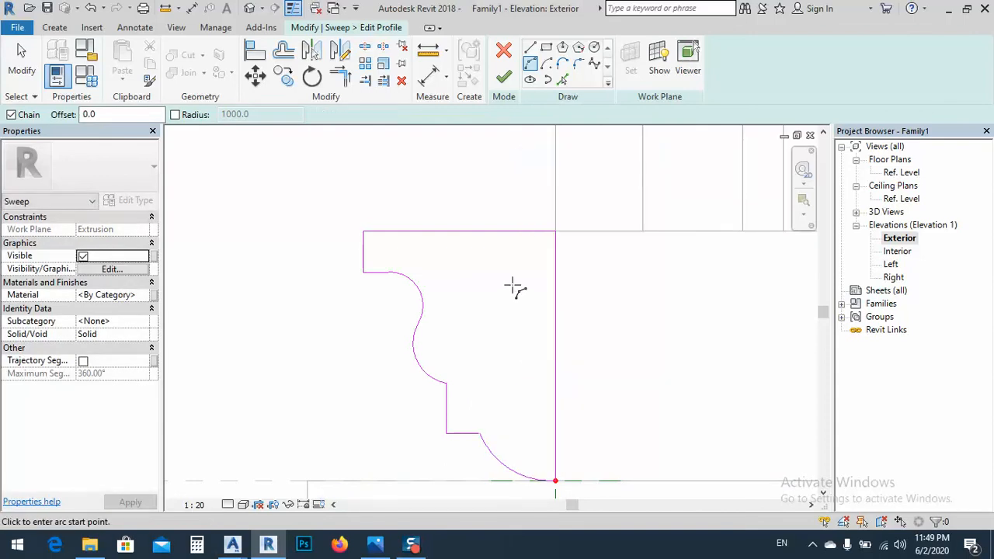
# Finish the base profile and complete the moulded sweep around the column's bottom
pyautogui.rightClick(513, 289)
pyautogui.click(539, 298)
pyautogui.click(503, 81)
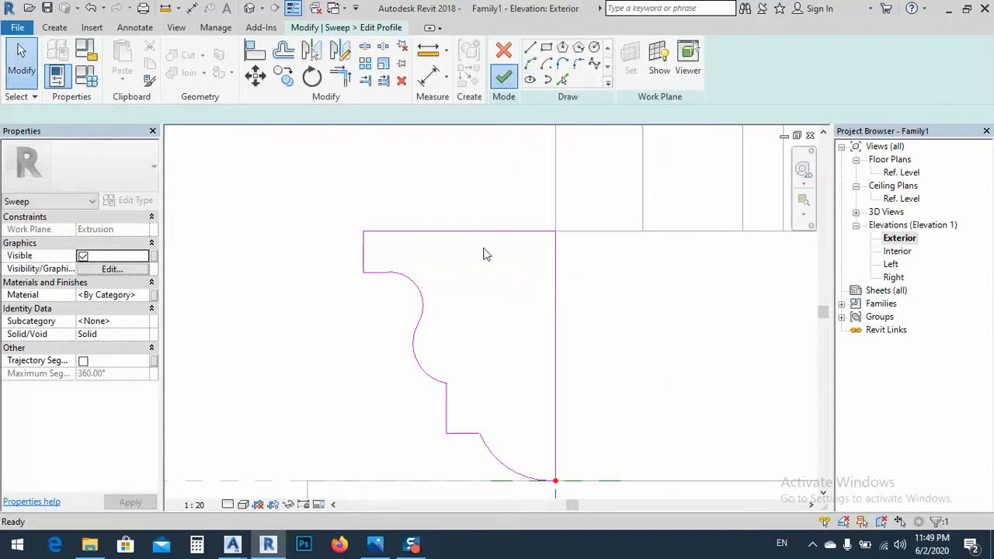
pyautogui.scroll(-3, 474, 279)
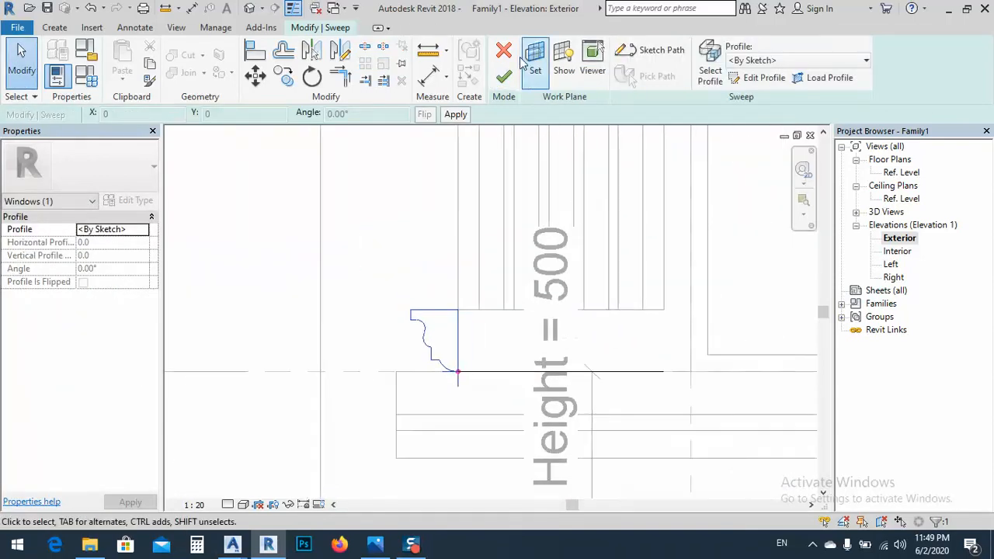
pyautogui.click(503, 76)
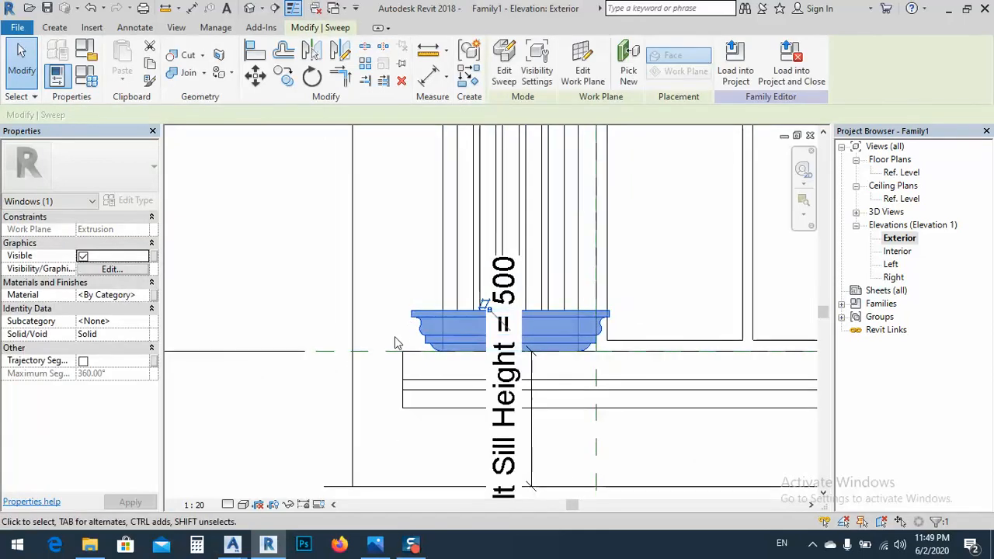
pyautogui.scroll(-5, 404, 307)
pyautogui.scroll(6, 398, 303)
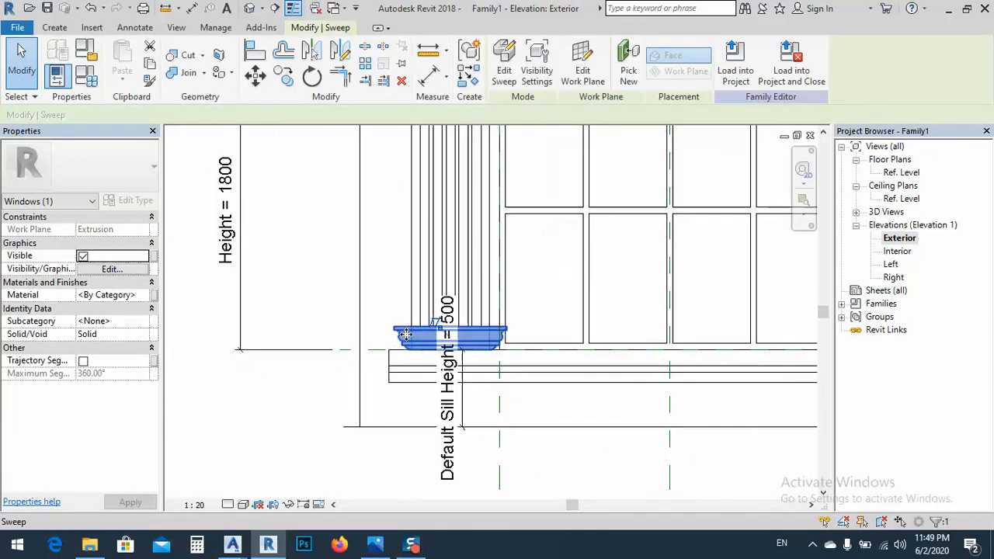
# Reopen the base sweep's profile for editing and bring the gap between the column top and the arch surround into view
pyautogui.click(507, 65)
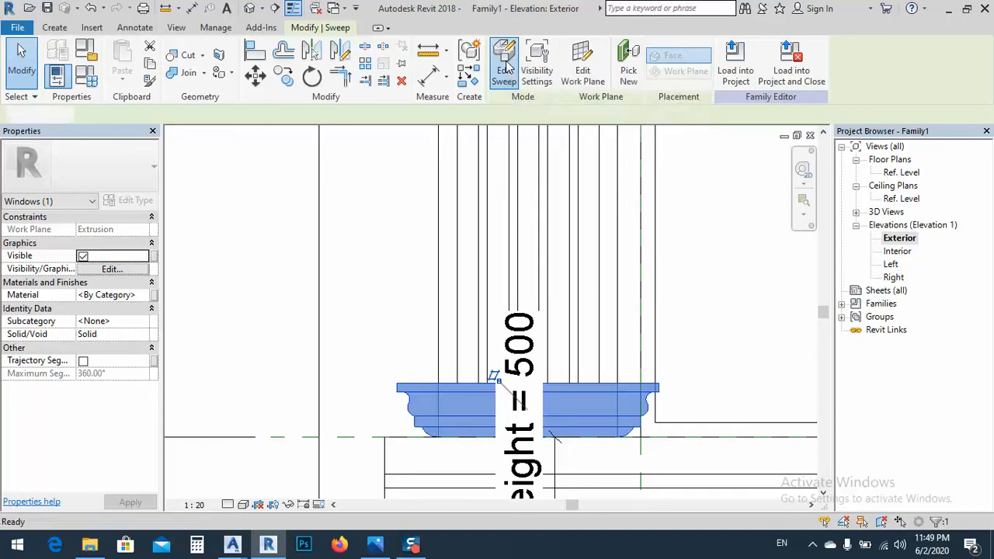
pyautogui.click(414, 407)
pyautogui.click(759, 78)
pyautogui.moveTo(444, 284); pyautogui.dragTo(445, 428, button='middle')
pyautogui.moveTo(446, 213)
pyautogui.mouseDown(button='middle')
pyautogui.moveTo(445, 257)
pyautogui.moveTo(456, 255)
pyautogui.mouseUp(button='middle')
pyautogui.scroll(1, 447, 290)
pyautogui.scroll(-6, 461, 196)
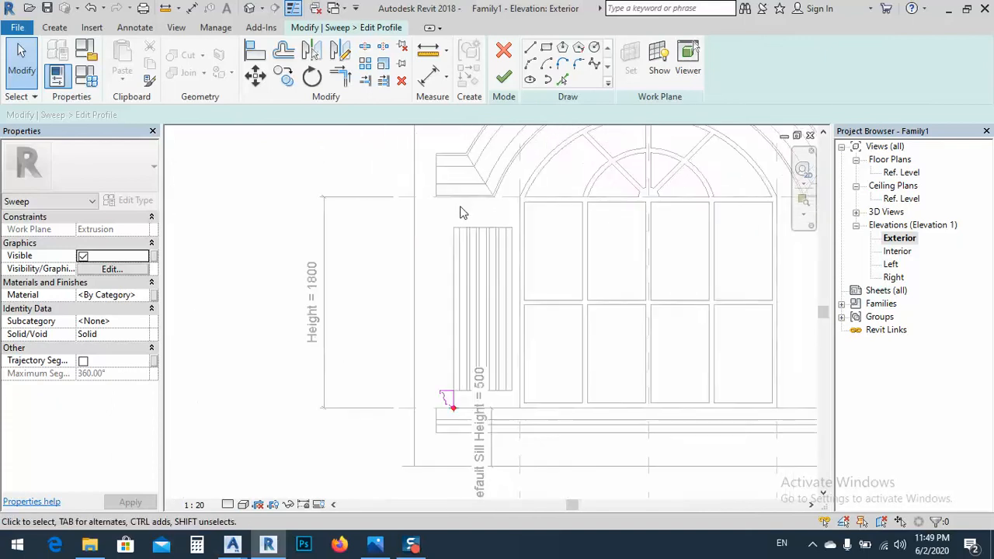
pyautogui.scroll(5, 450, 389)
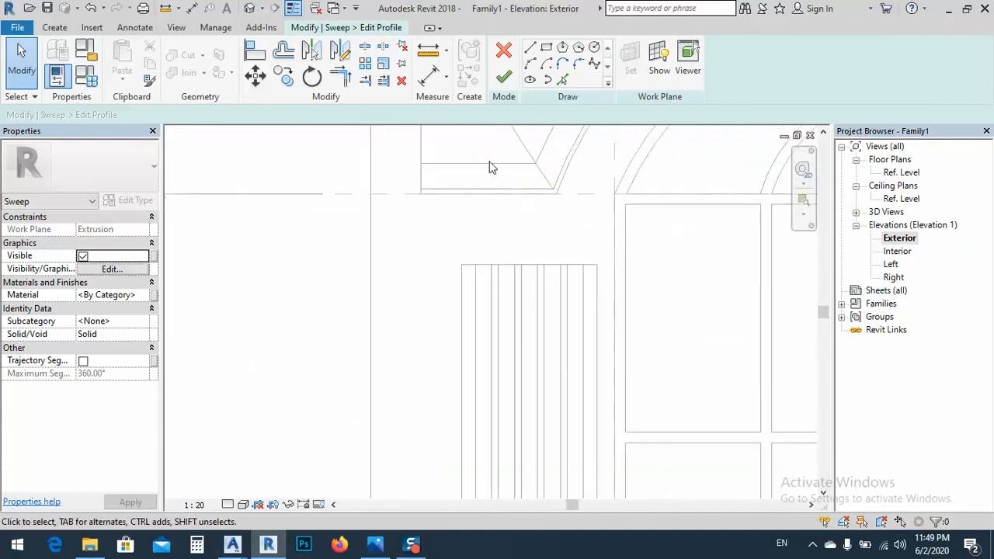
# Draw profile lines from the column's top outer corner up to the Head reference plane and 200 mm outward along it
pyautogui.click(532, 49)
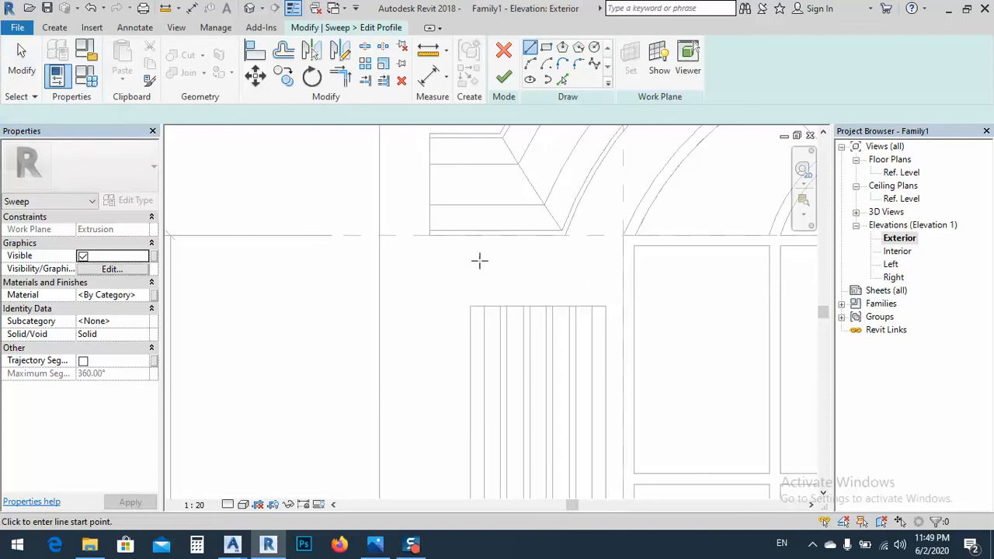
pyautogui.click(469, 306)
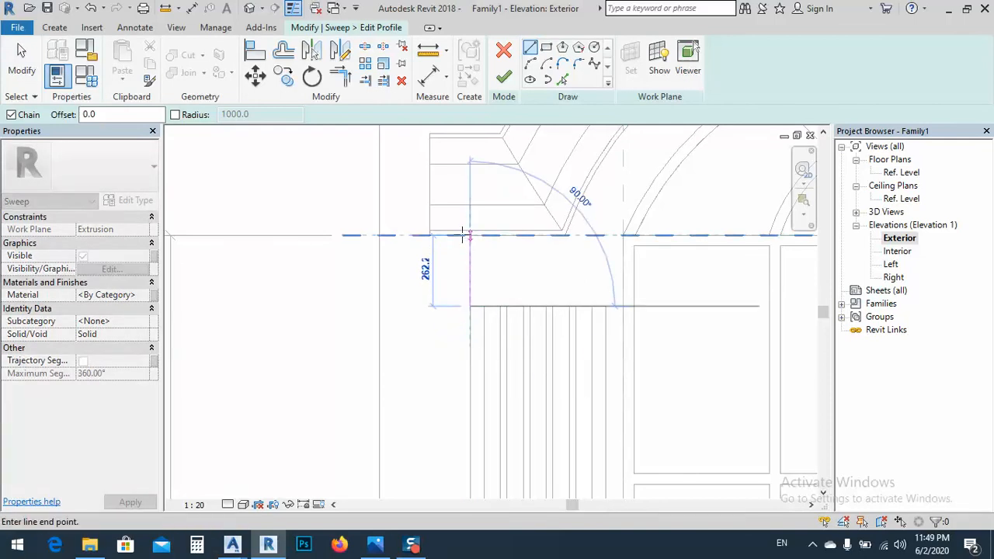
pyautogui.click(466, 235)
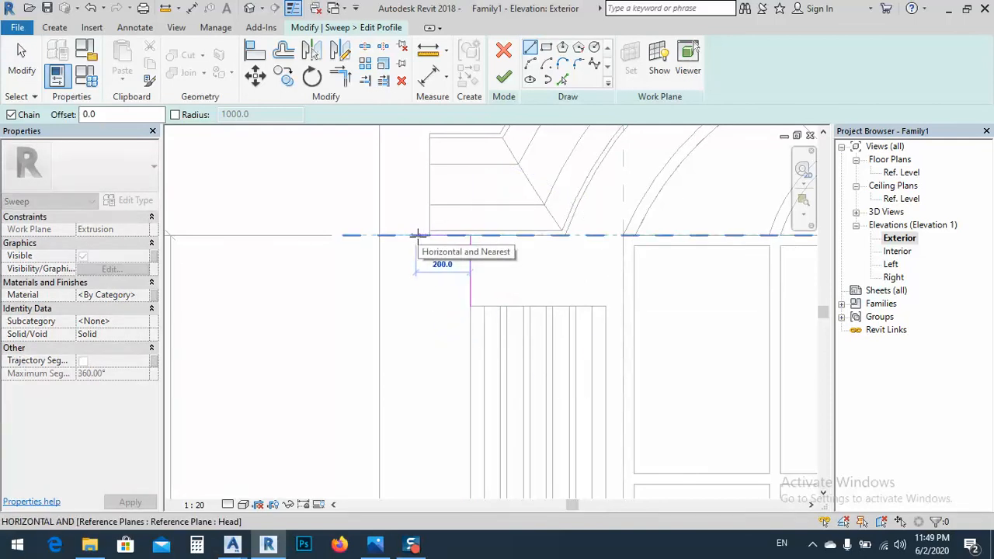
pyautogui.click(417, 235)
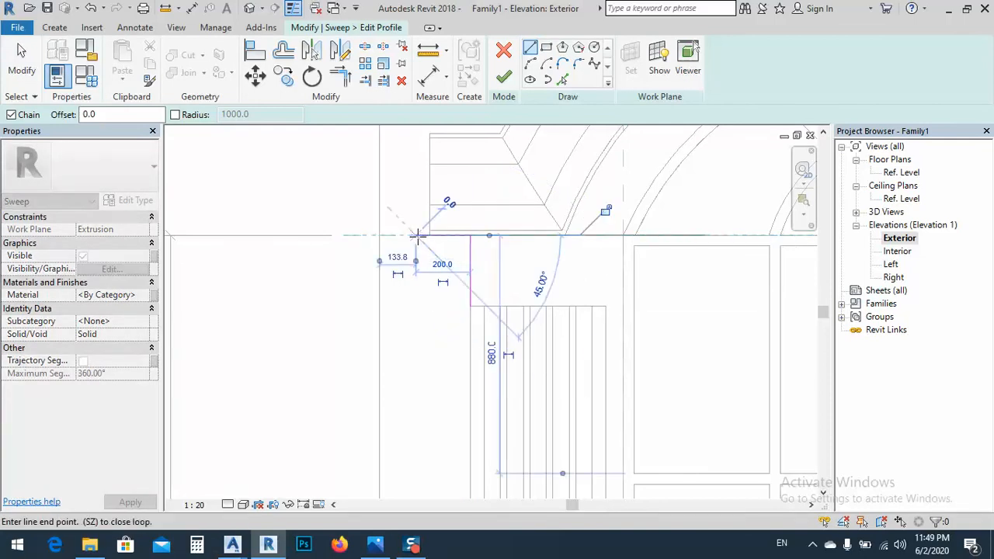
# Continue the capital profile downward with an S-curve of two tangent arcs, with radii of about 113 mm and 75 mm
pyautogui.click(546, 64)
pyautogui.scroll(2, 412, 247)
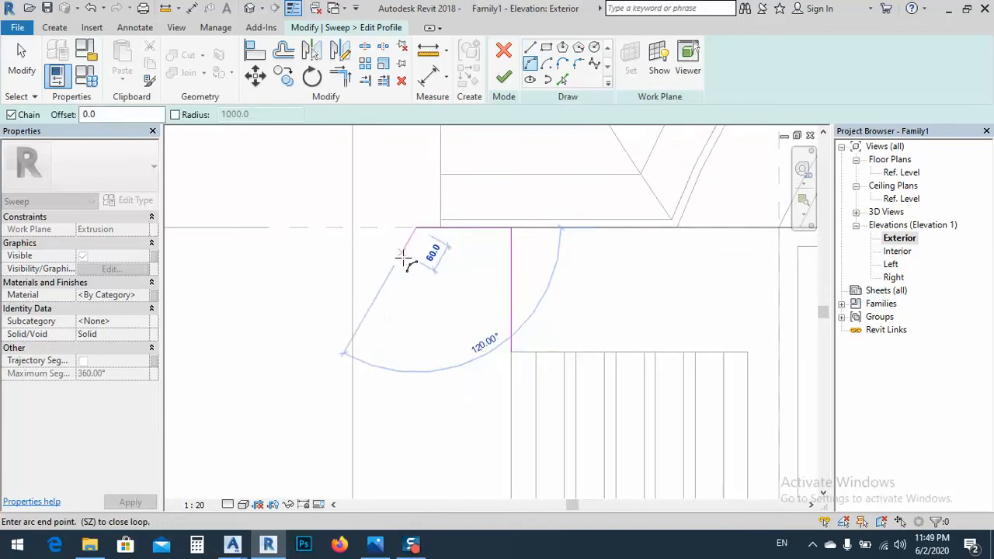
pyautogui.click(451, 286)
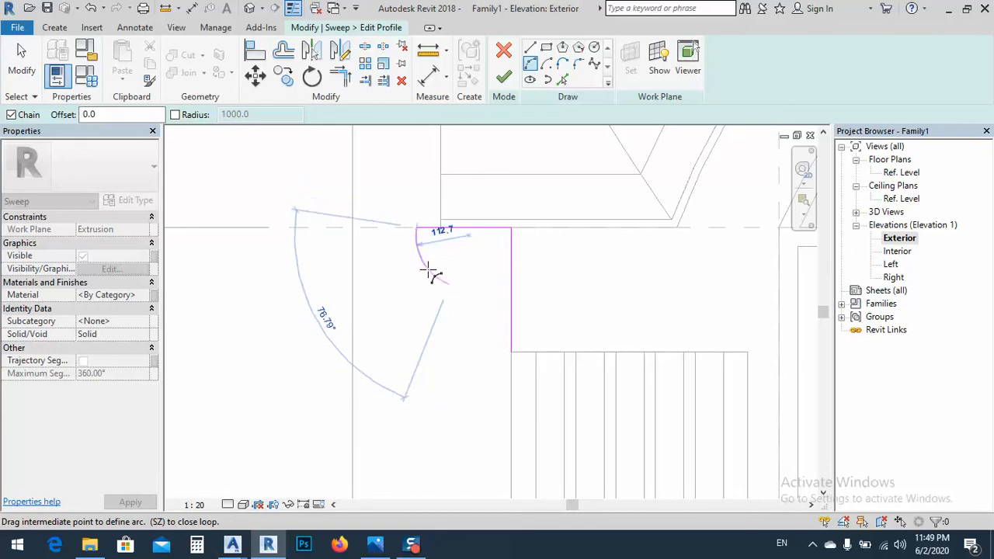
pyautogui.click(459, 307)
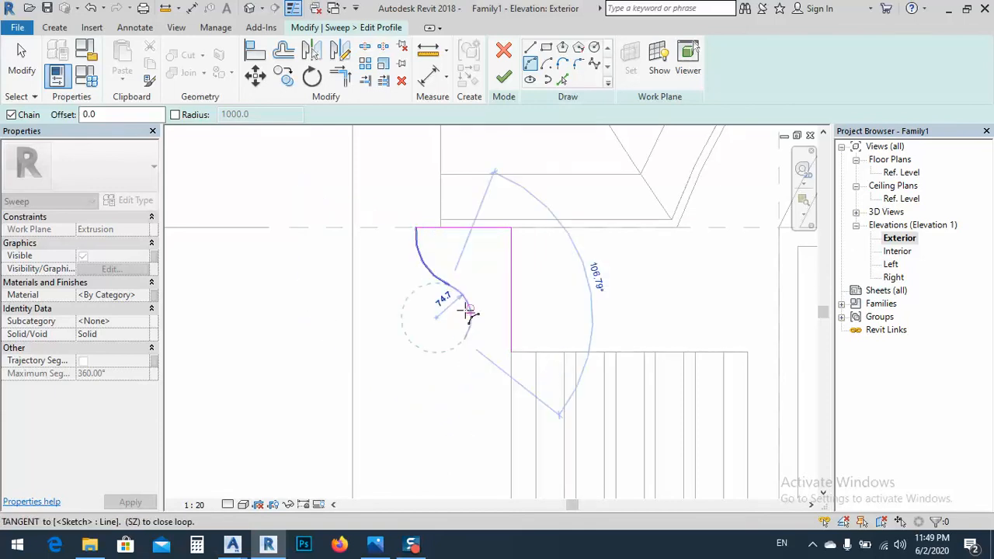
pyautogui.click(463, 339)
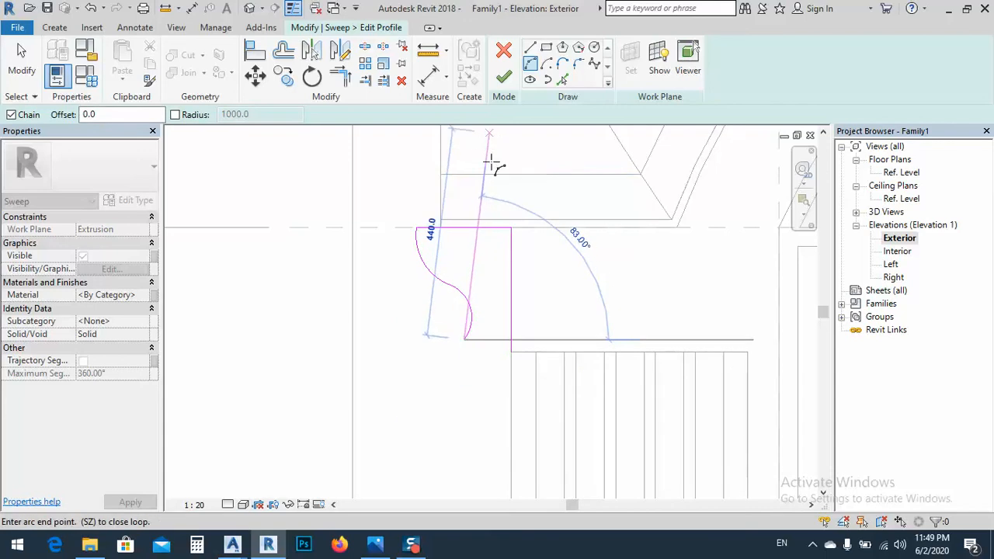
# Close the capital profile with a short vertical line to column-top level and a horizontal line about 99 mm long to the column's corner
pyautogui.click(530, 47)
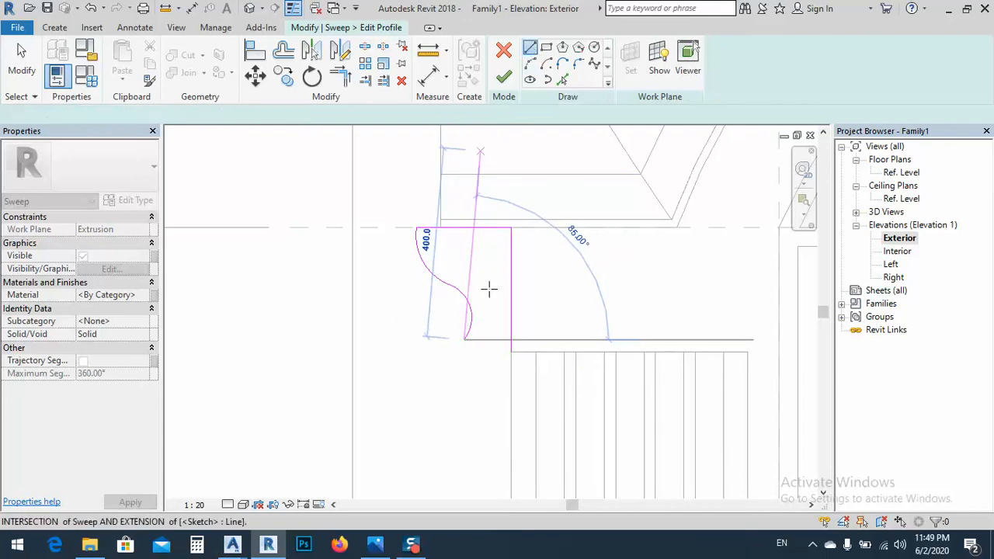
pyautogui.click(465, 351)
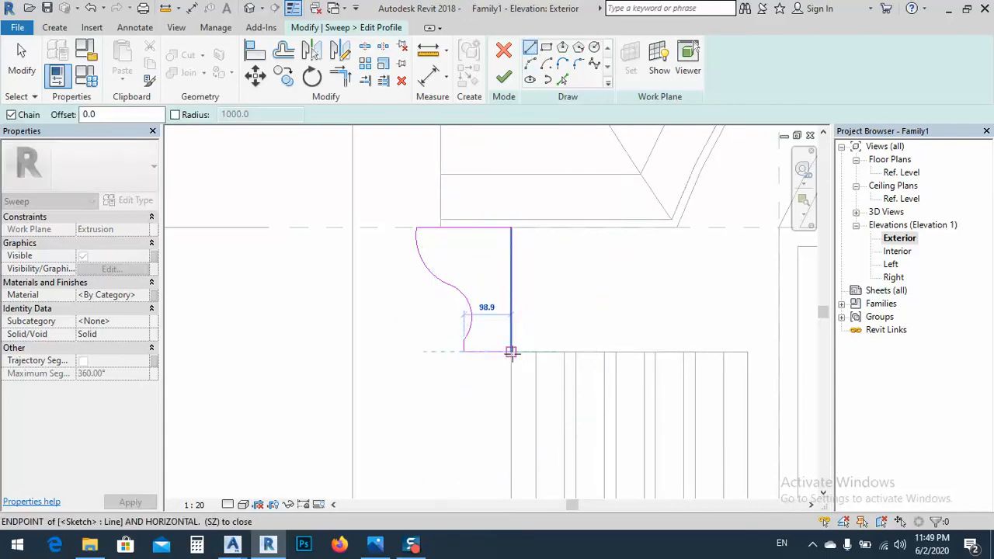
pyautogui.click(511, 352)
pyautogui.rightClick(509, 259)
pyautogui.click(528, 264)
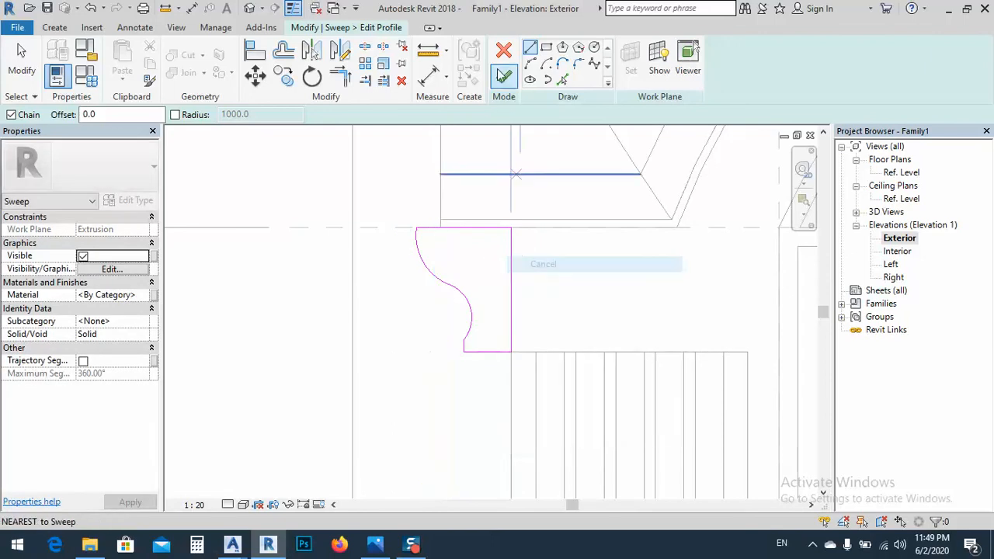
# Finish the edited profile and the sweep to form the capital on top of the column
pyautogui.click(504, 75)
pyautogui.click(504, 78)
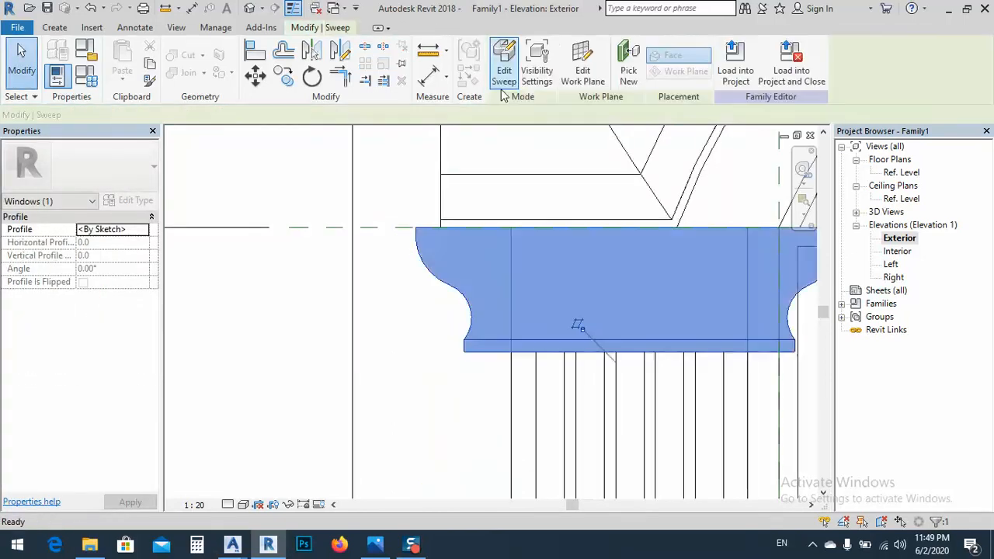
pyautogui.scroll(-4, 443, 265)
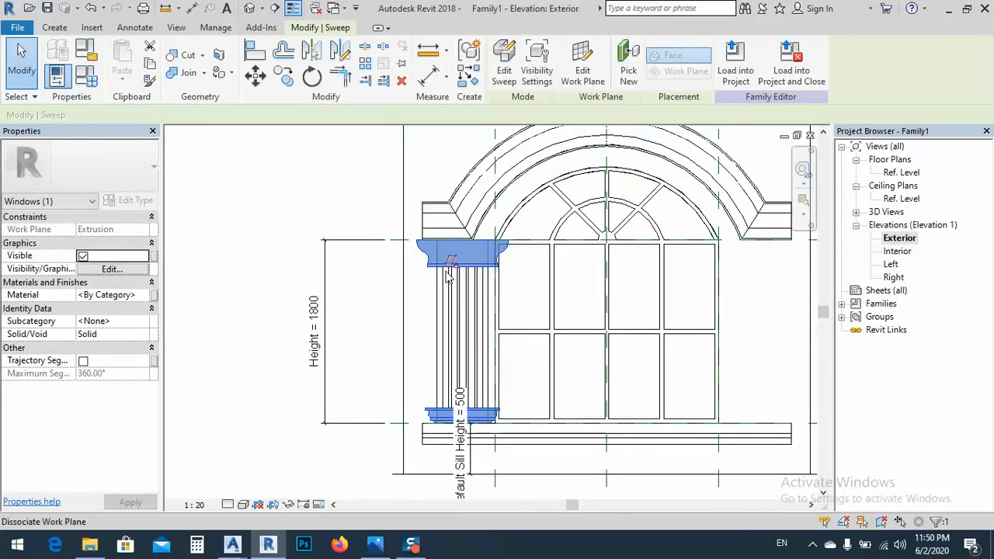
pyautogui.scroll(1, 449, 268)
pyautogui.scroll(3, 455, 262)
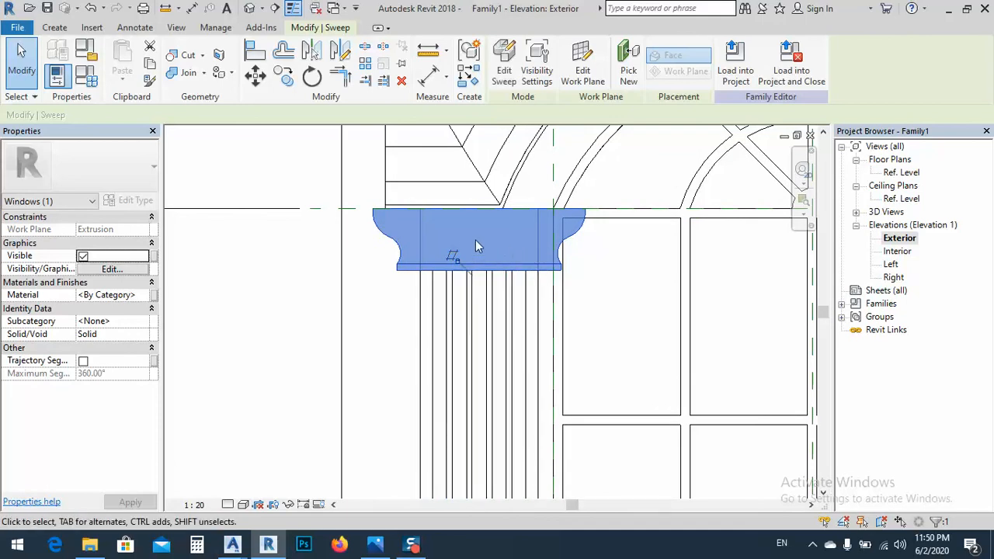
# Reopen the sweep's profile and shift the capital's outer edge, both arcs and the short vertical line, inward toward the column
pyautogui.click(504, 70)
pyautogui.click(399, 251)
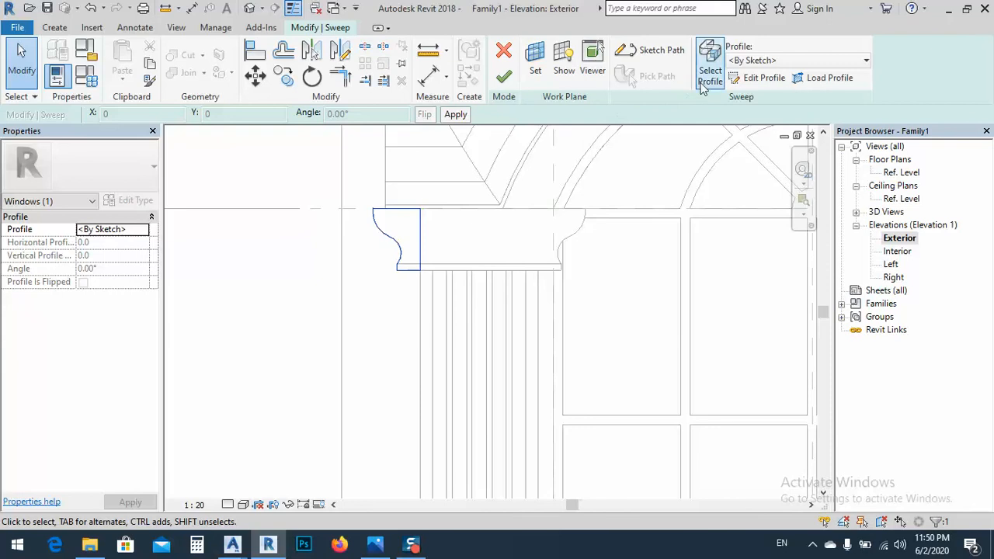
pyautogui.click(761, 78)
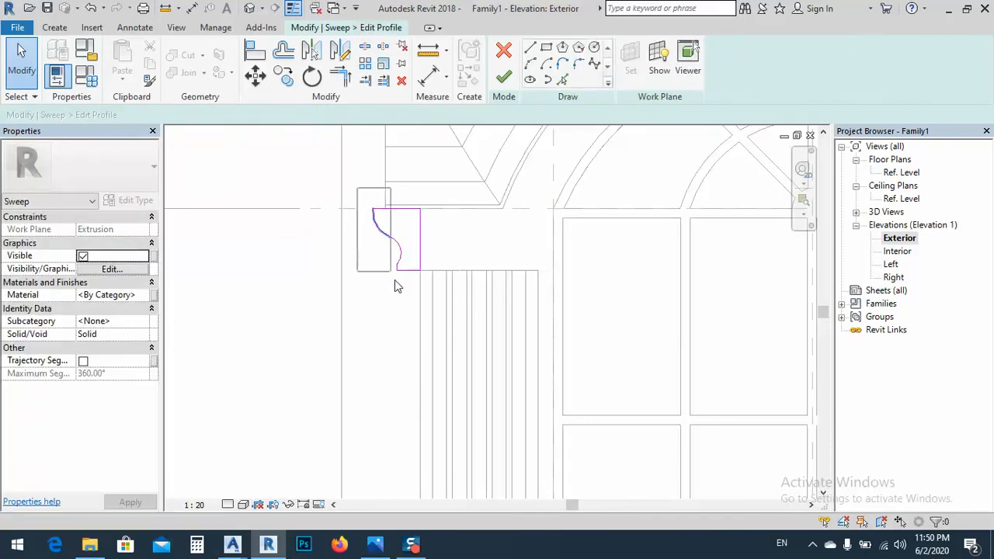
pyautogui.moveTo(412, 309); pyautogui.dragTo(403, 299)
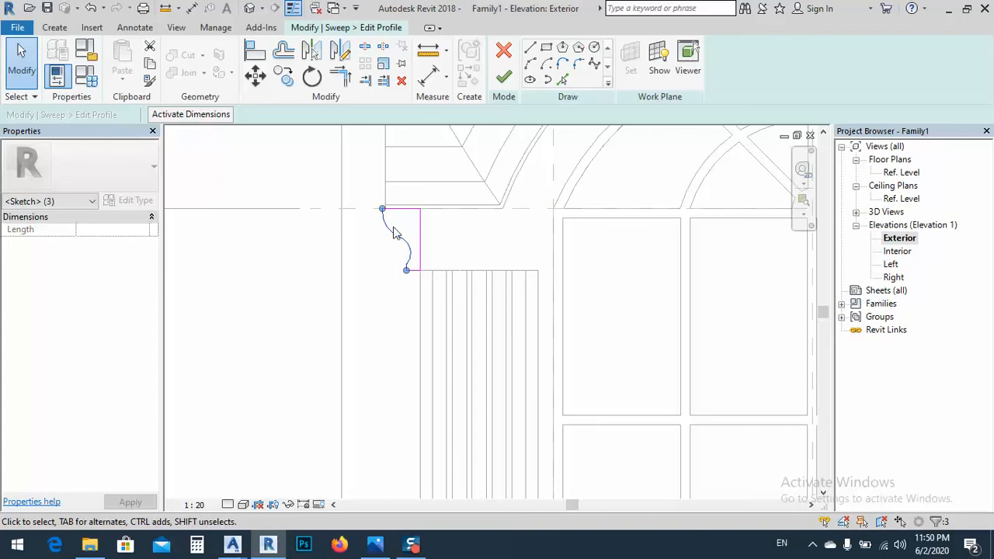
pyautogui.click(393, 269)
# Reshape the capital profile's lower arc into a shallower curve by moving its midpoint outward from the column
pyautogui.scroll(5, 410, 251)
pyautogui.click(427, 251)
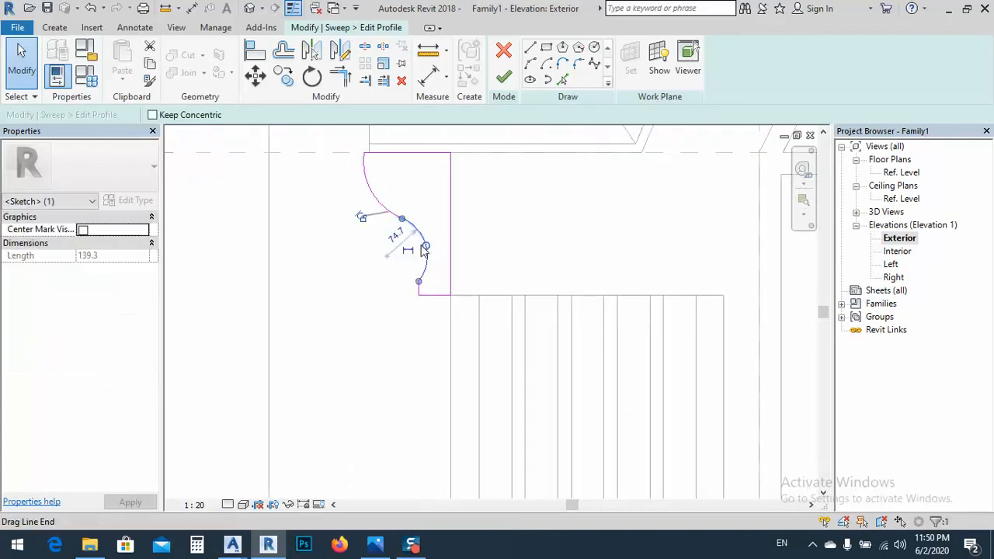
pyautogui.scroll(2, 427, 251)
pyautogui.moveTo(427, 249); pyautogui.dragTo(415, 250)
pyautogui.click(387, 260)
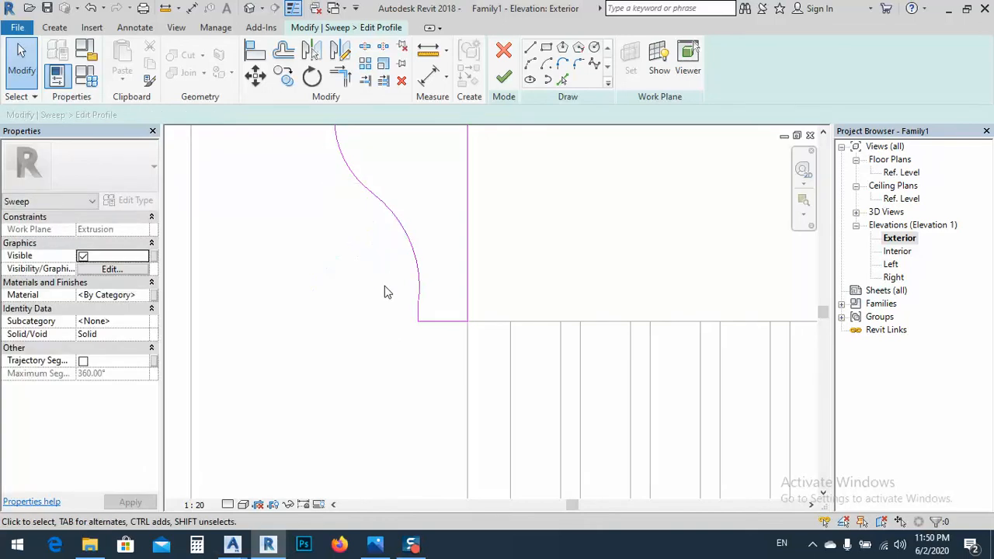
pyautogui.scroll(-3, 396, 280)
# Try to nudge the capital profile's upper arc slightly inward toward the column
pyautogui.click(365, 221)
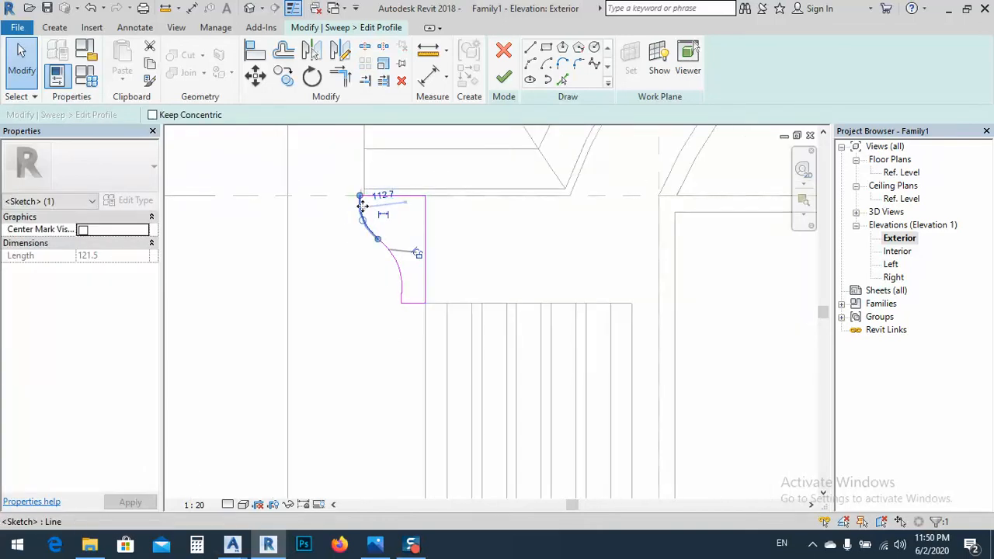
pyautogui.press('Right')
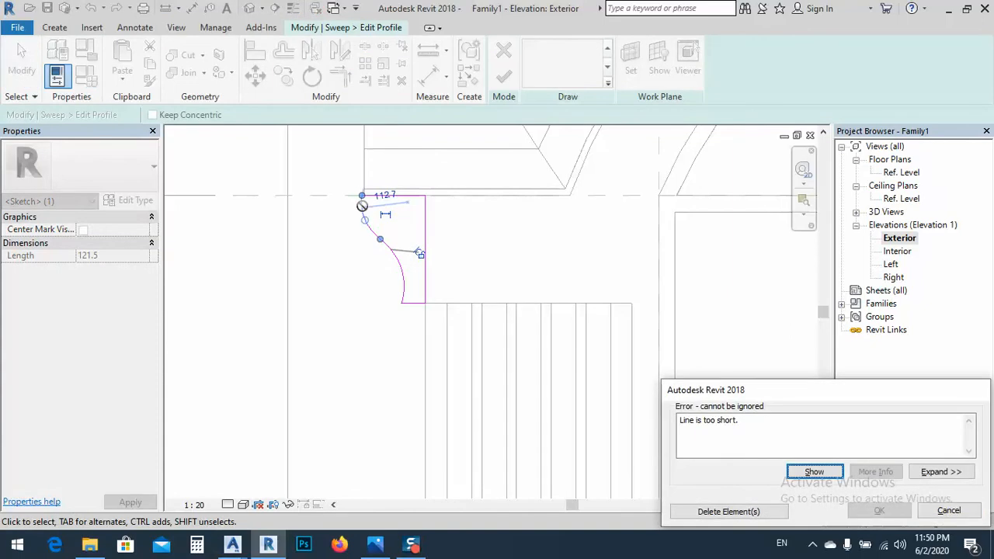
pyautogui.click(949, 511)
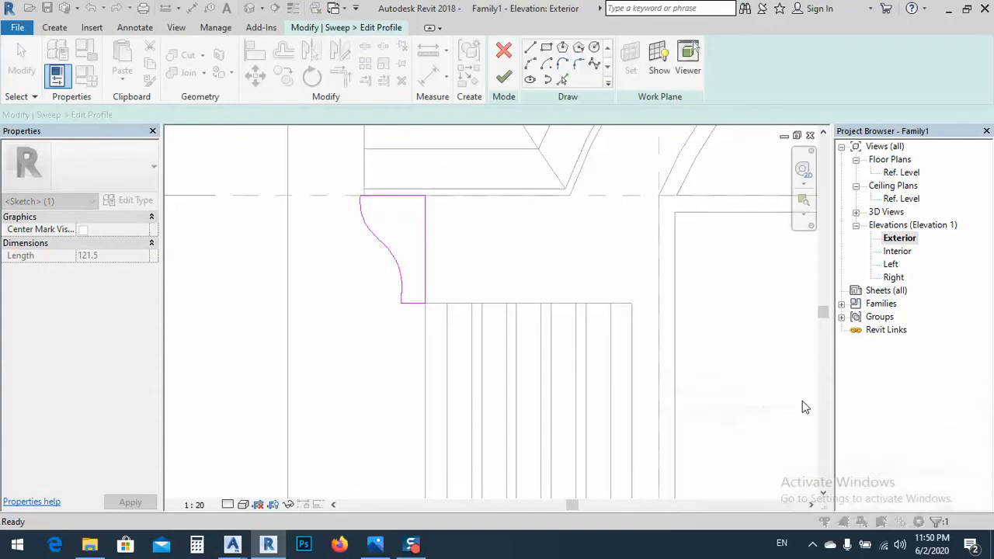
# Finish the reshaped capital profile and the sweep to update the capital on top of the column
pyautogui.click(803, 407)
pyautogui.click(504, 78)
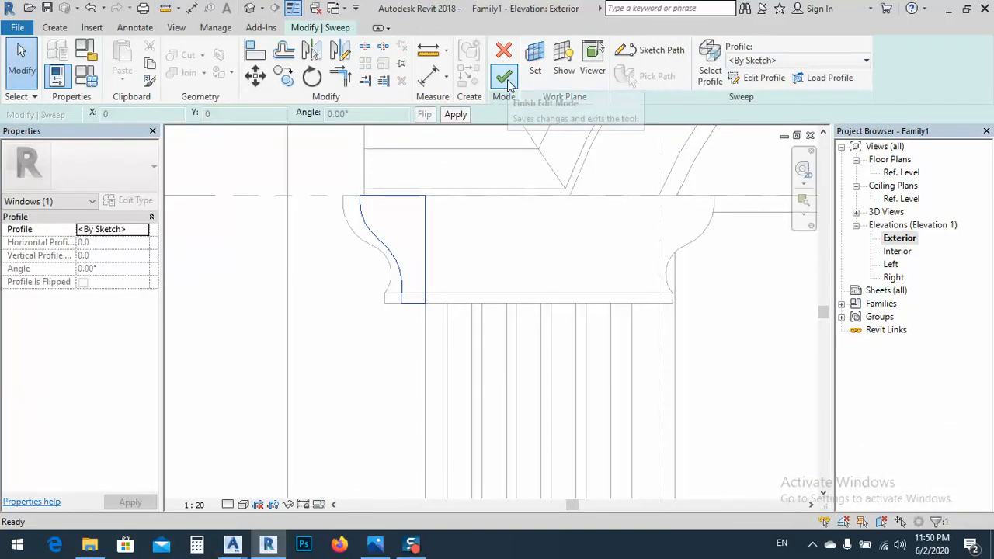
pyautogui.click(505, 77)
pyautogui.click(324, 314)
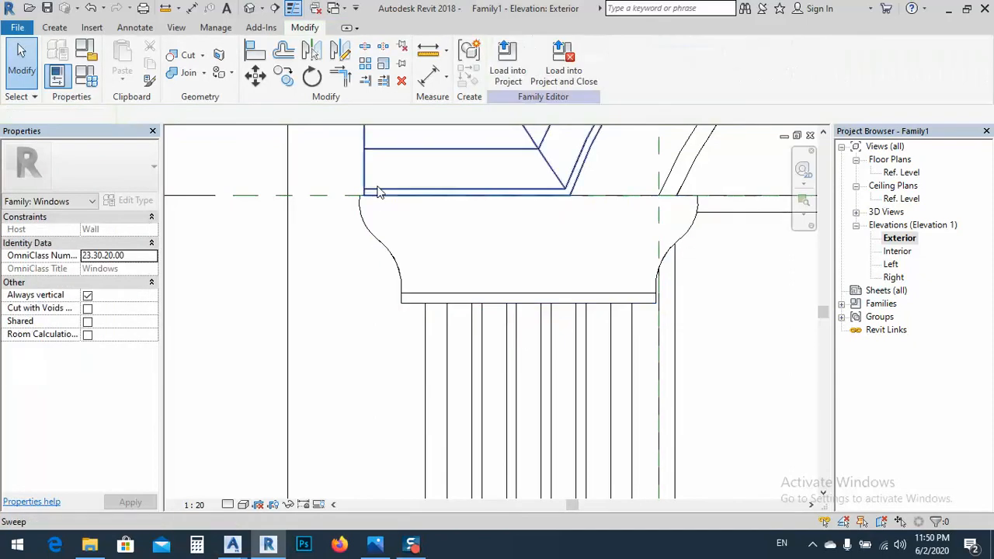
# Examine the reshaped capital, the base and the fluted column from several angles in the 3D view
pyautogui.scroll(-5, 383, 202)
pyautogui.click(250, 7)
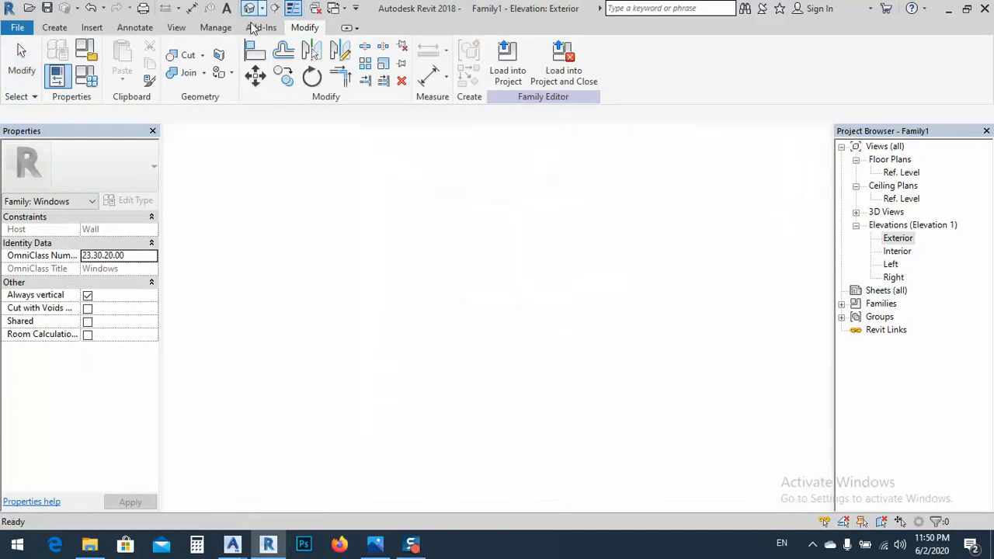
pyautogui.scroll(-3, 368, 330)
pyautogui.scroll(-2, 368, 355)
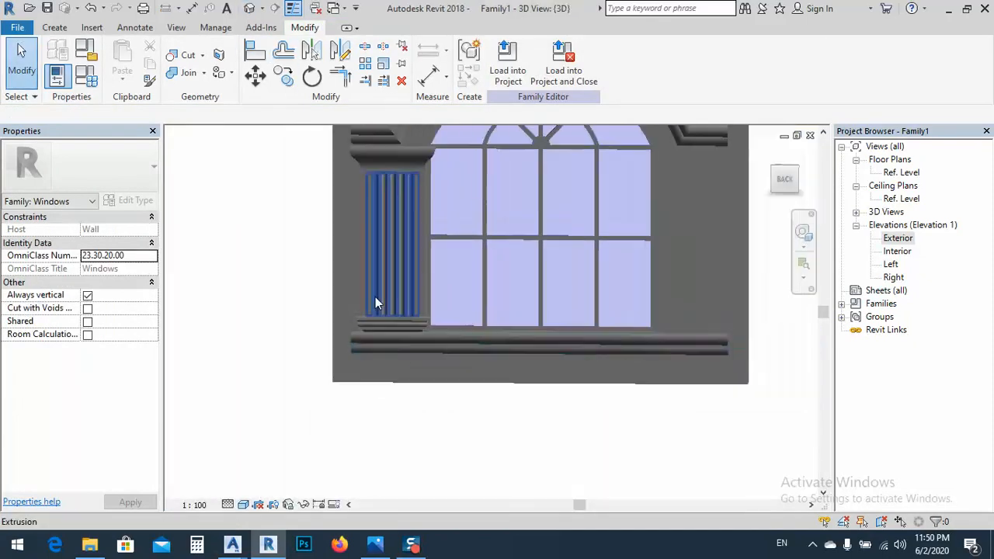
pyautogui.keyDown('shift'); pyautogui.moveTo(364, 248); pyautogui.dragTo(421, 305, button='middle'); pyautogui.keyUp('shift')
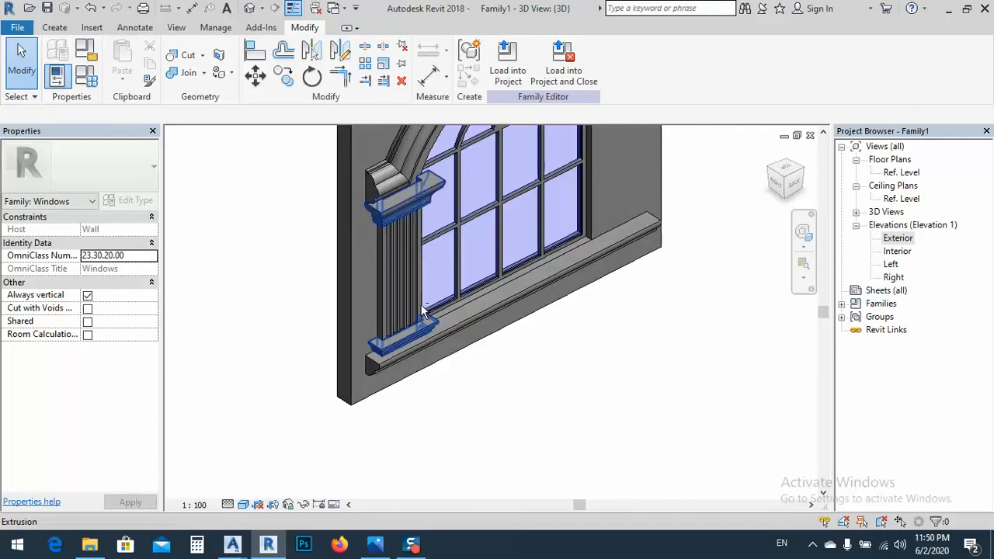
pyautogui.scroll(4, 412, 200)
pyautogui.keyDown('shift'); pyautogui.moveTo(440, 191); pyautogui.dragTo(424, 247, button='middle'); pyautogui.keyUp('shift')
pyautogui.scroll(-4, 431, 240)
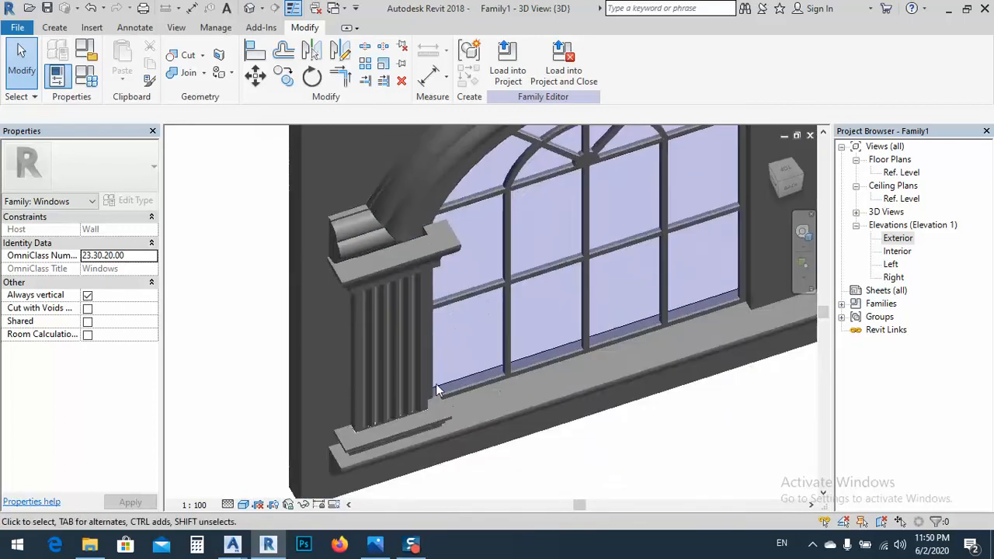
pyautogui.keyDown('shift'); pyautogui.moveTo(426, 355); pyautogui.dragTo(406, 306, button='middle'); pyautogui.keyUp('shift')
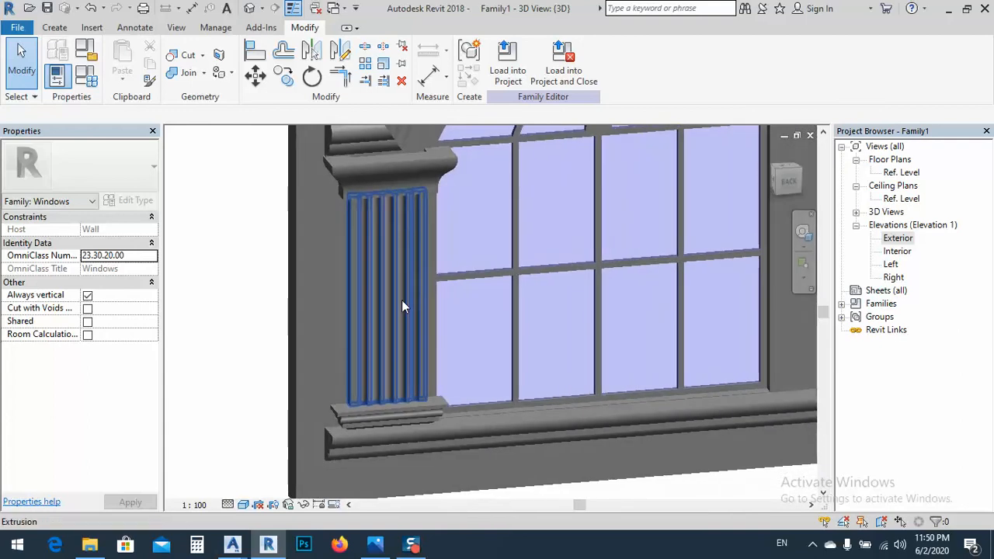
pyautogui.moveTo(387, 268); pyautogui.dragTo(379, 304, button='middle')
pyautogui.click(381, 203)
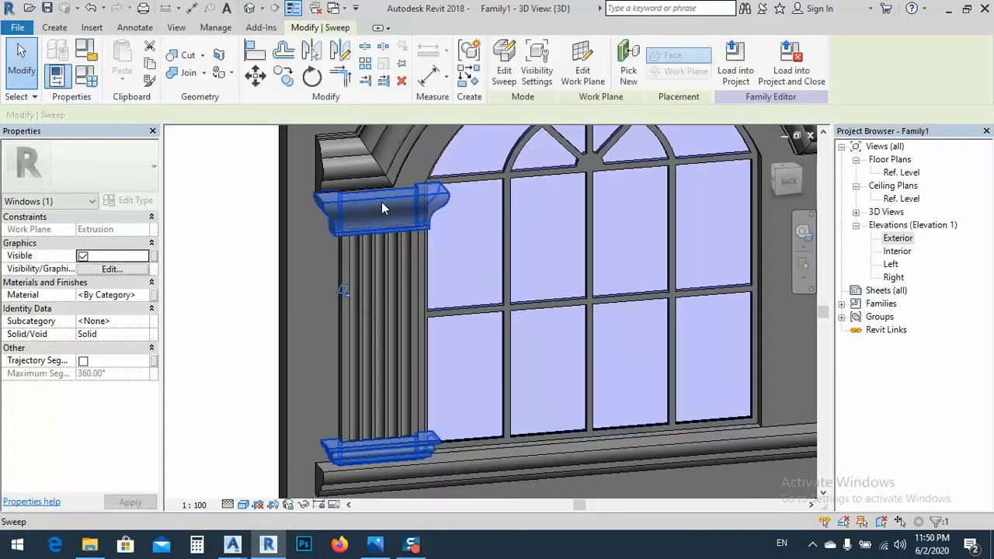
pyautogui.click(240, 196)
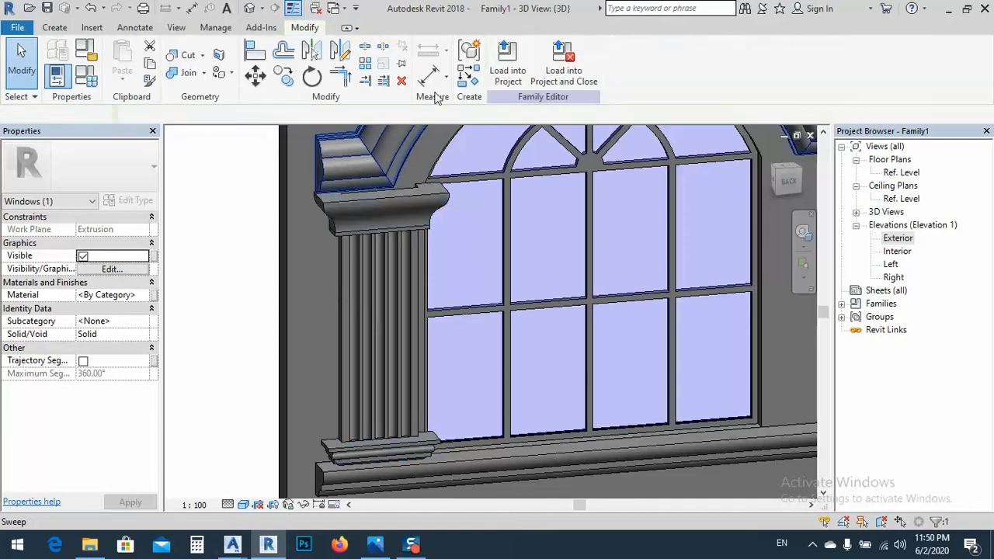
# Mirror a copy of the fluted column with its base and capital about the Center (Left/Right) reference plane in the Exterior elevation
pyautogui.click(352, 200)
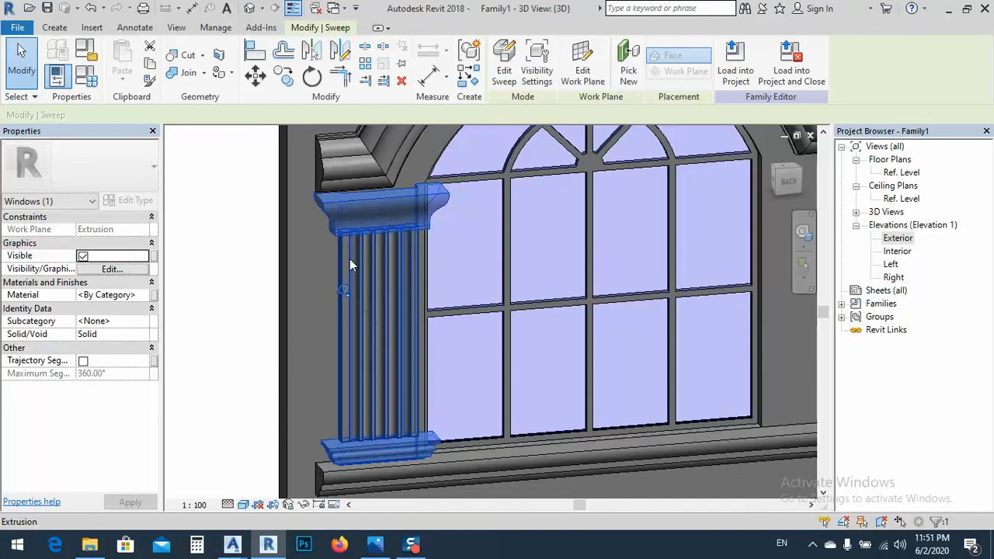
pyautogui.keyDown('ctrl'); pyautogui.click(343, 262); pyautogui.keyUp('ctrl')
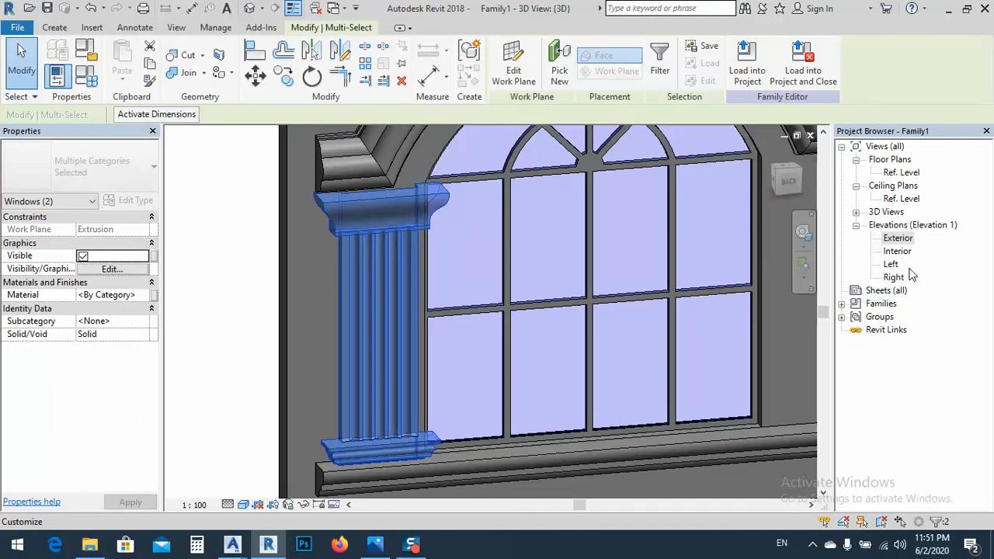
pyautogui.doubleClick(898, 238)
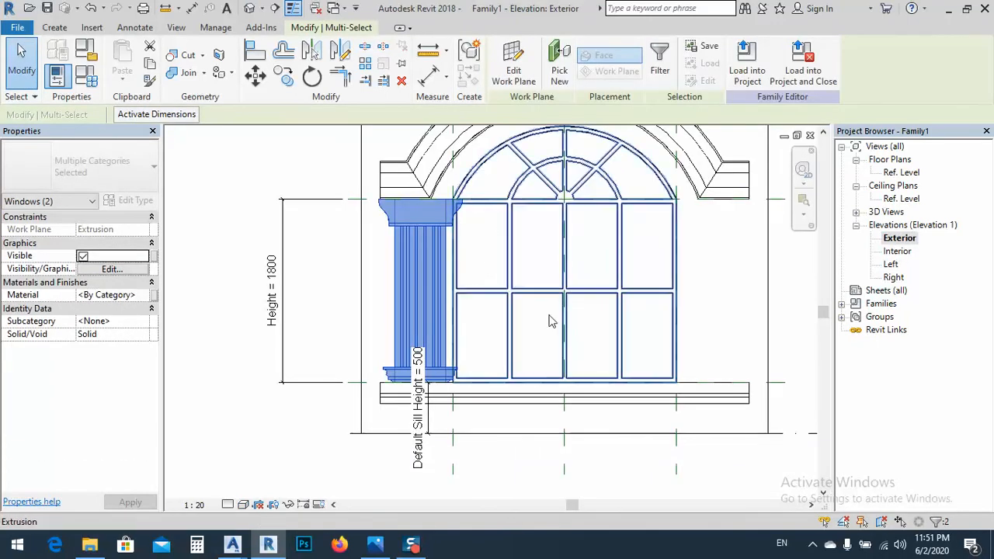
pyautogui.moveTo(442, 273); pyautogui.dragTo(359, 261, button='middle')
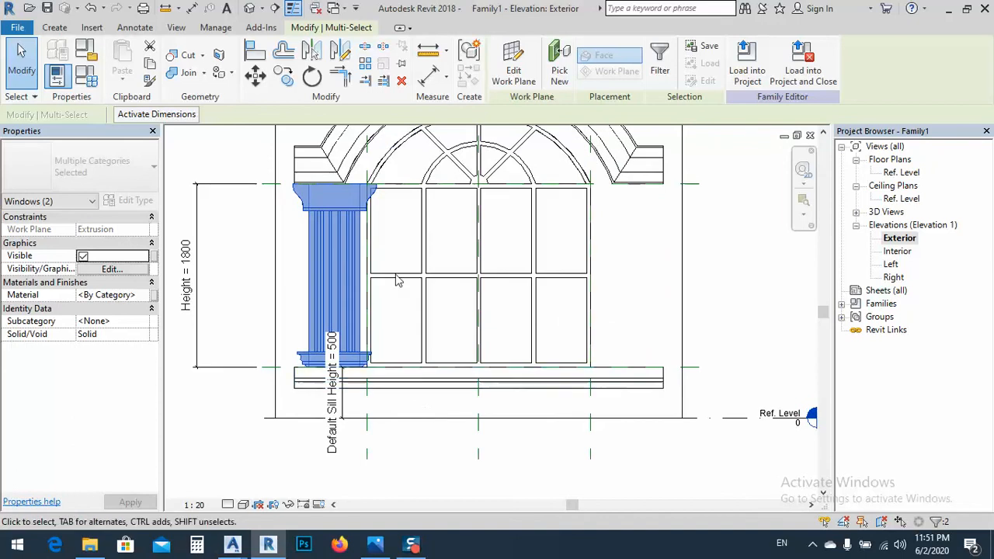
pyautogui.scroll(-2, 479, 441)
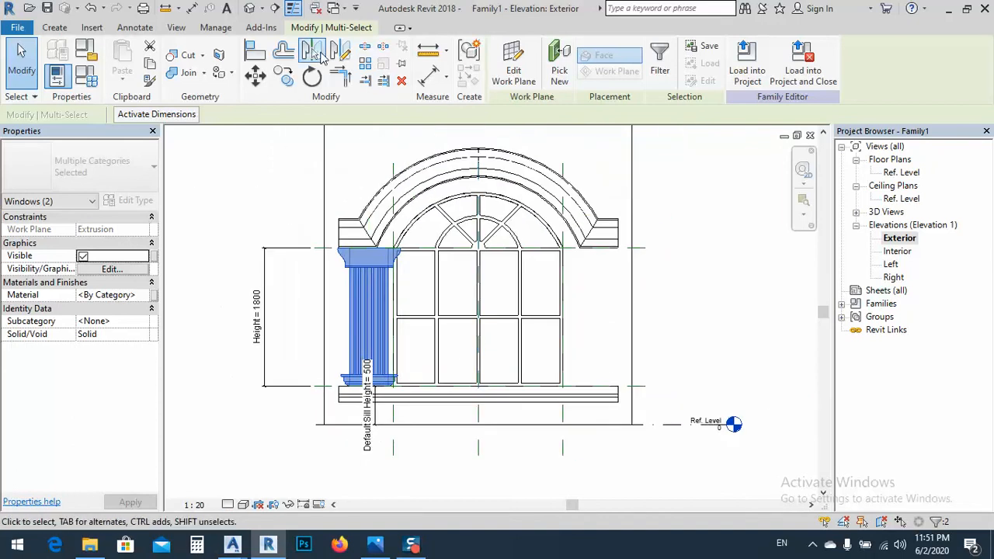
pyautogui.click(314, 53)
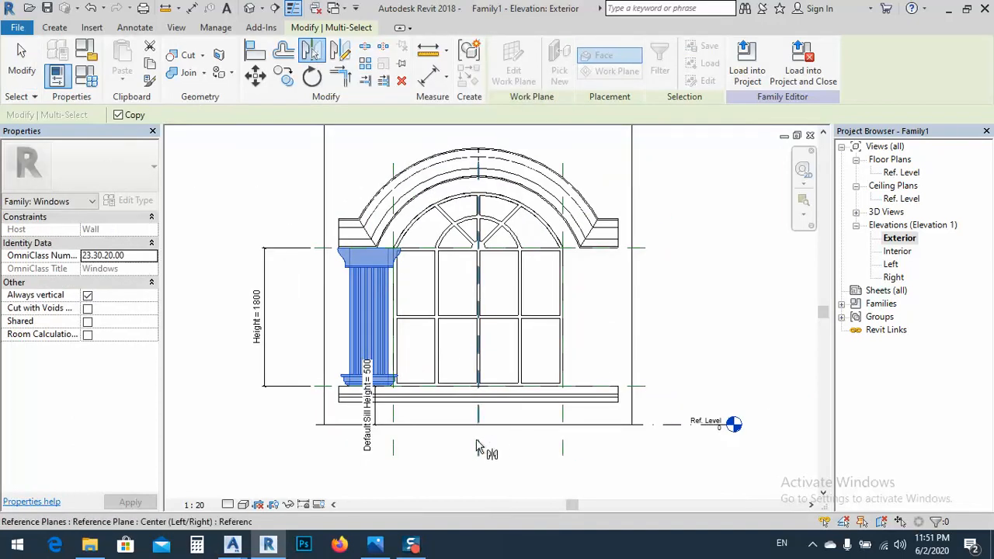
pyautogui.click(562, 378)
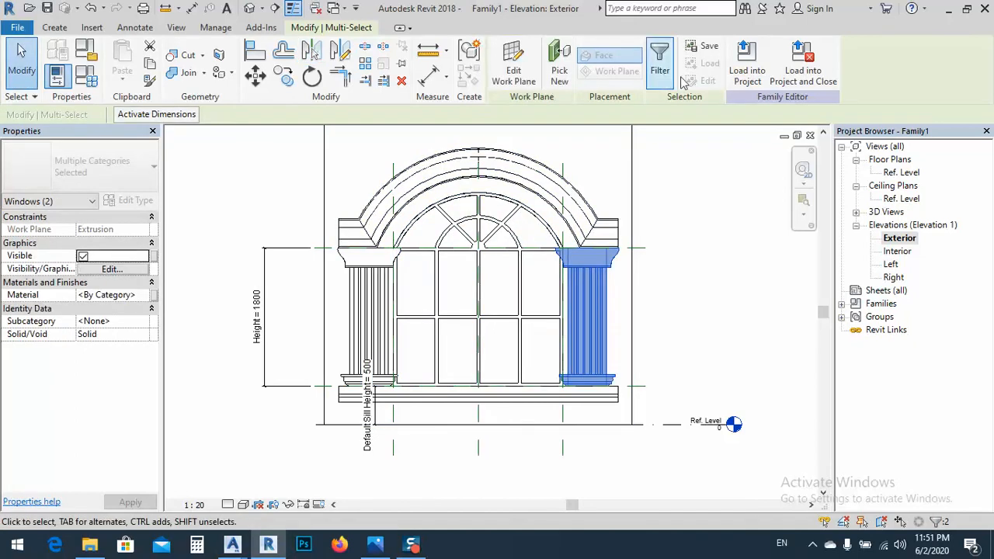
pyautogui.click(699, 219)
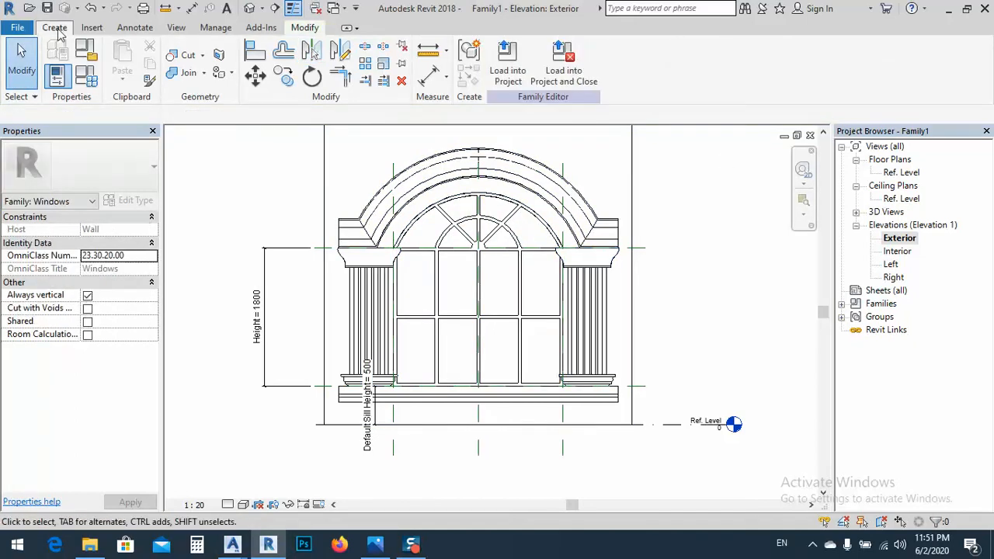
# Save the family as "arc window" in the classic exterior course folder and view the whole window in 3D
pyautogui.click(47, 8)
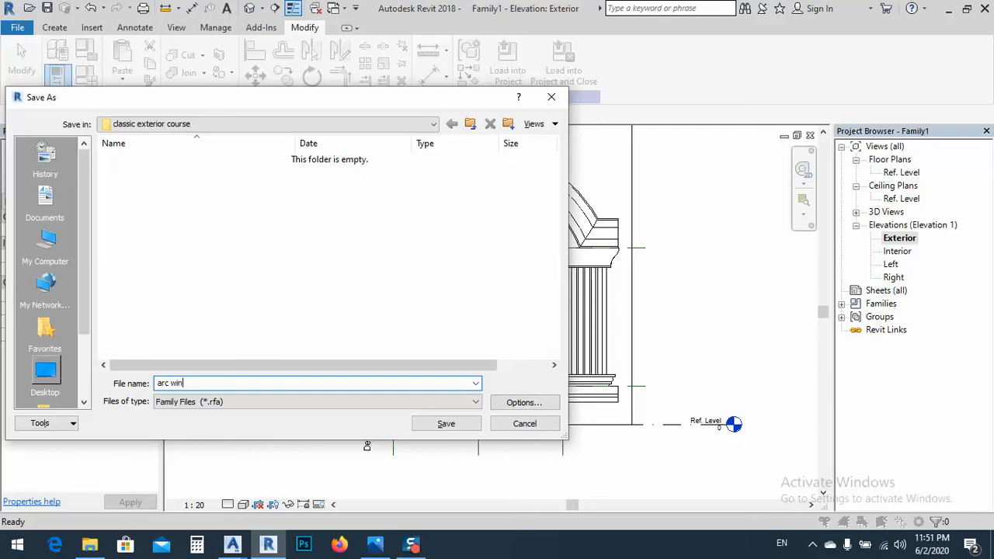
pyautogui.click(440, 423)
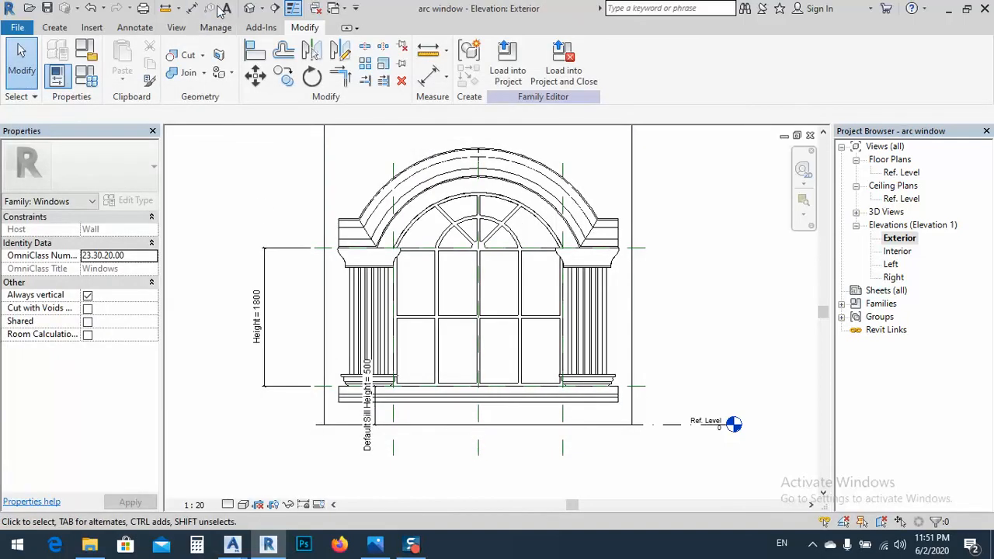
pyautogui.click(251, 10)
pyautogui.scroll(-4, 381, 324)
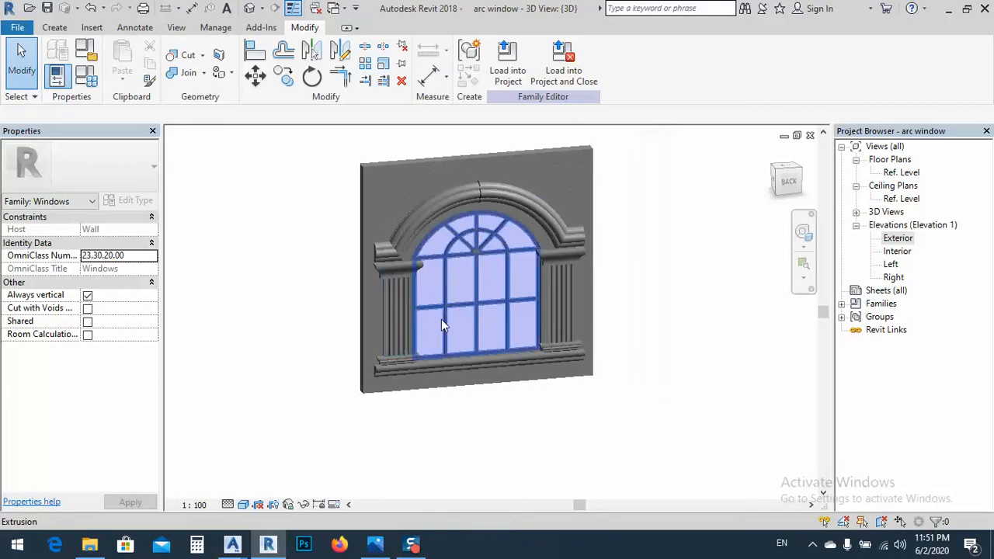
pyautogui.keyDown('shift'); pyautogui.moveTo(442, 319); pyautogui.dragTo(493, 293, button='middle'); pyautogui.keyUp('shift')
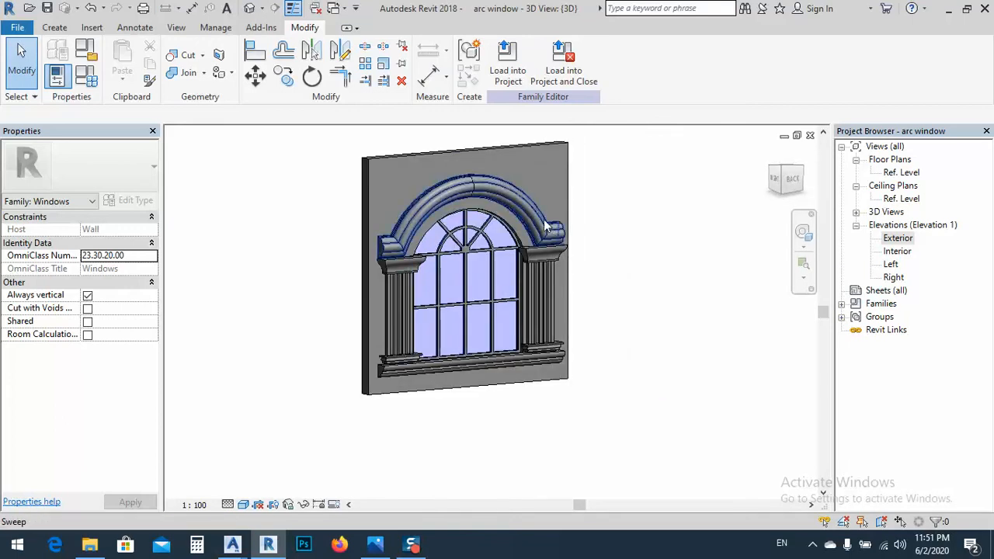